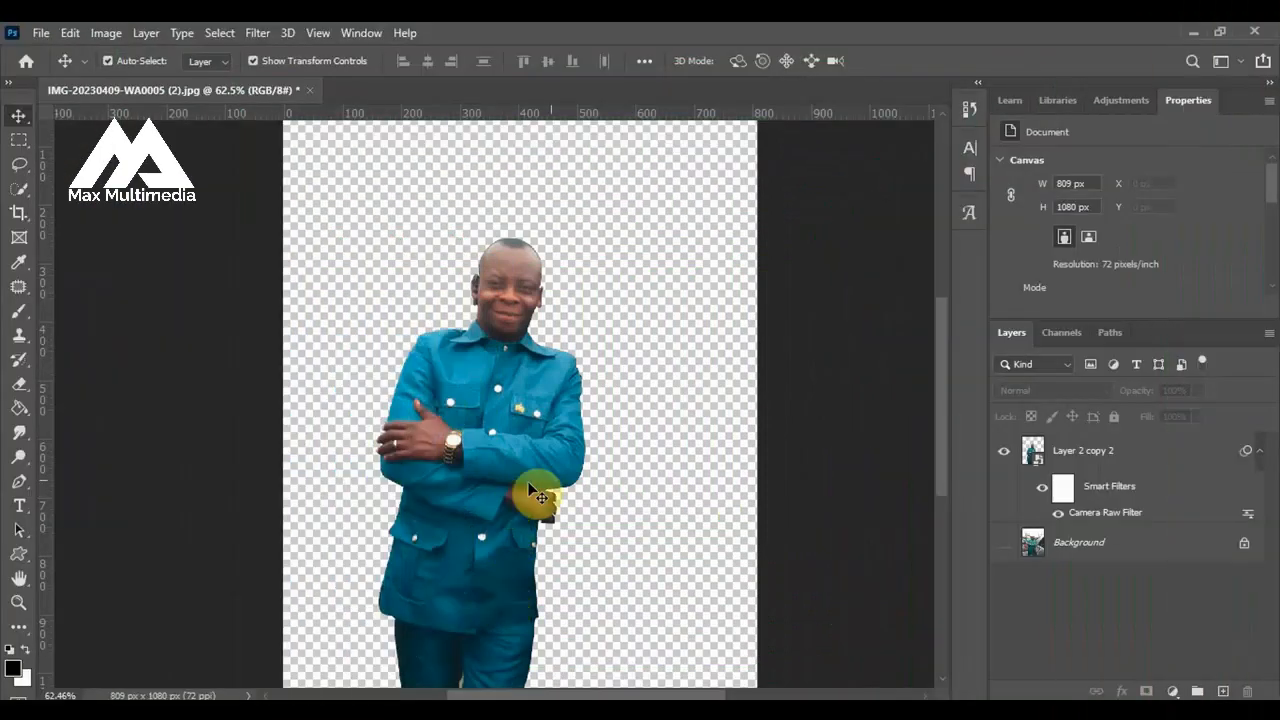
Compare the cut-out, colour-graded man with the original photo by toggling the visibility of the cutout and Background layers.
{"action": "left_click", "coordinate": [1004, 542]}
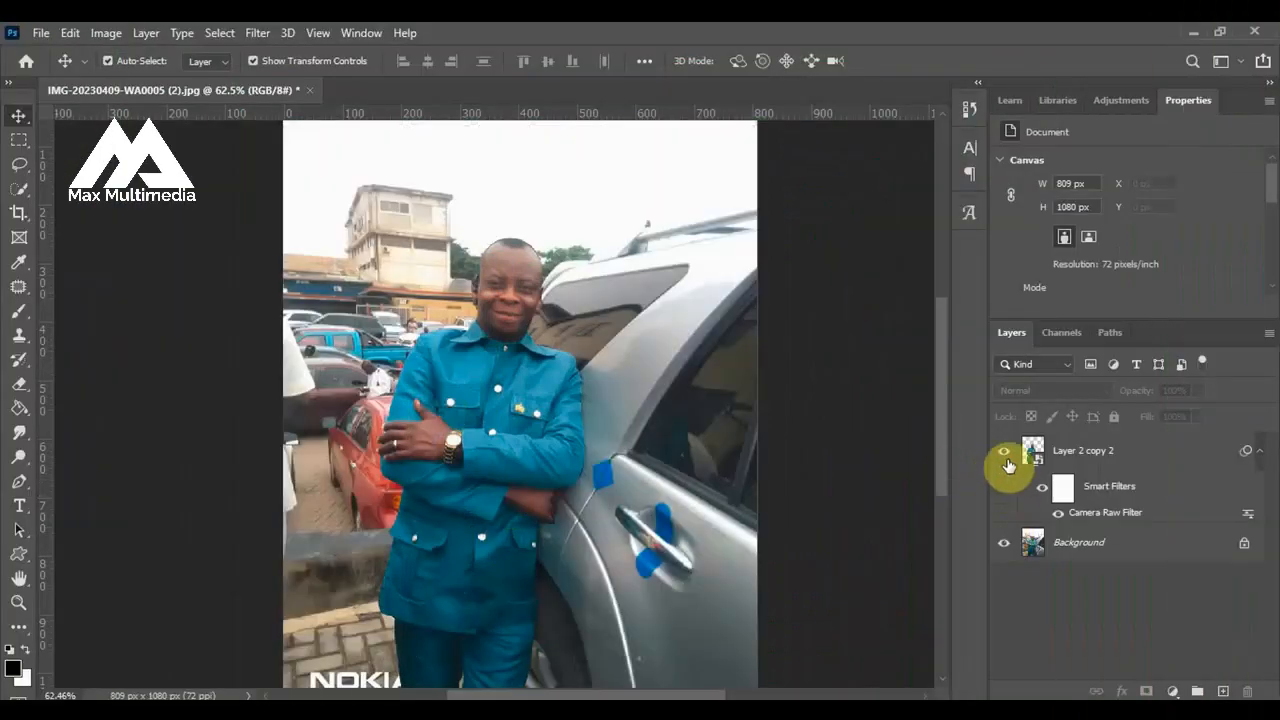
{"action": "left_click", "coordinate": [1004, 451]}
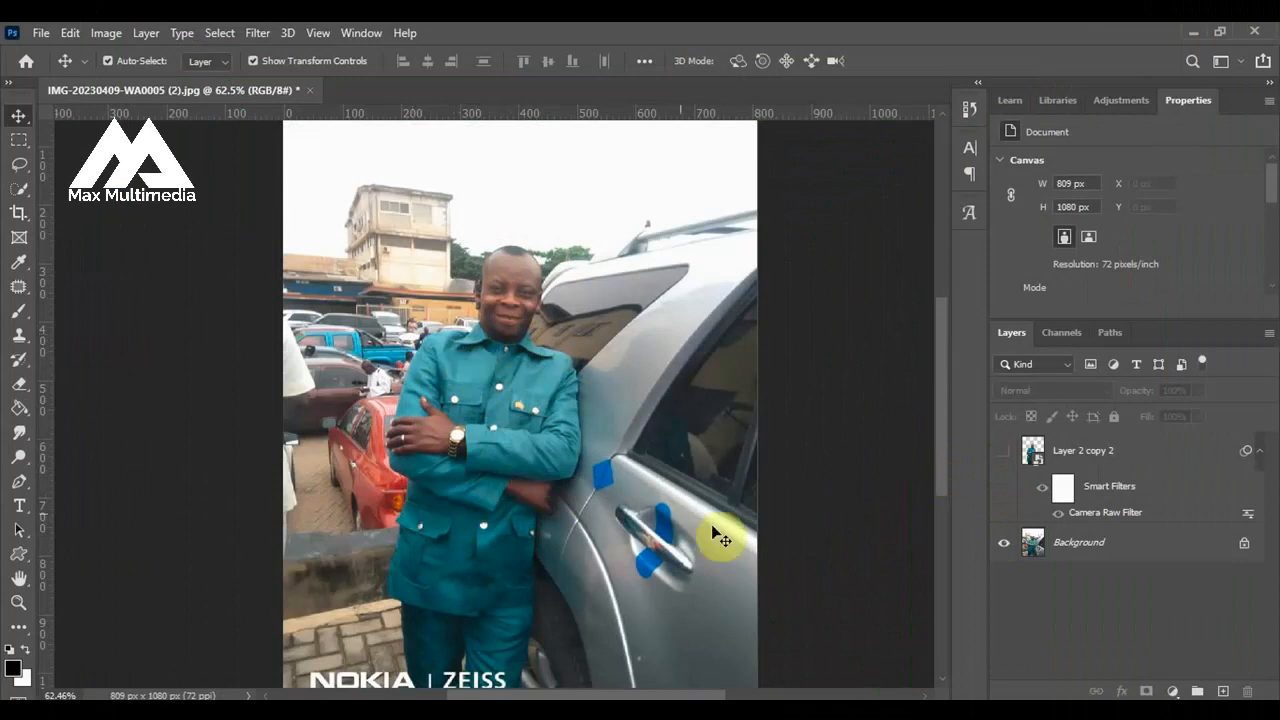
{"action": "left_click", "coordinate": [1003, 542]}
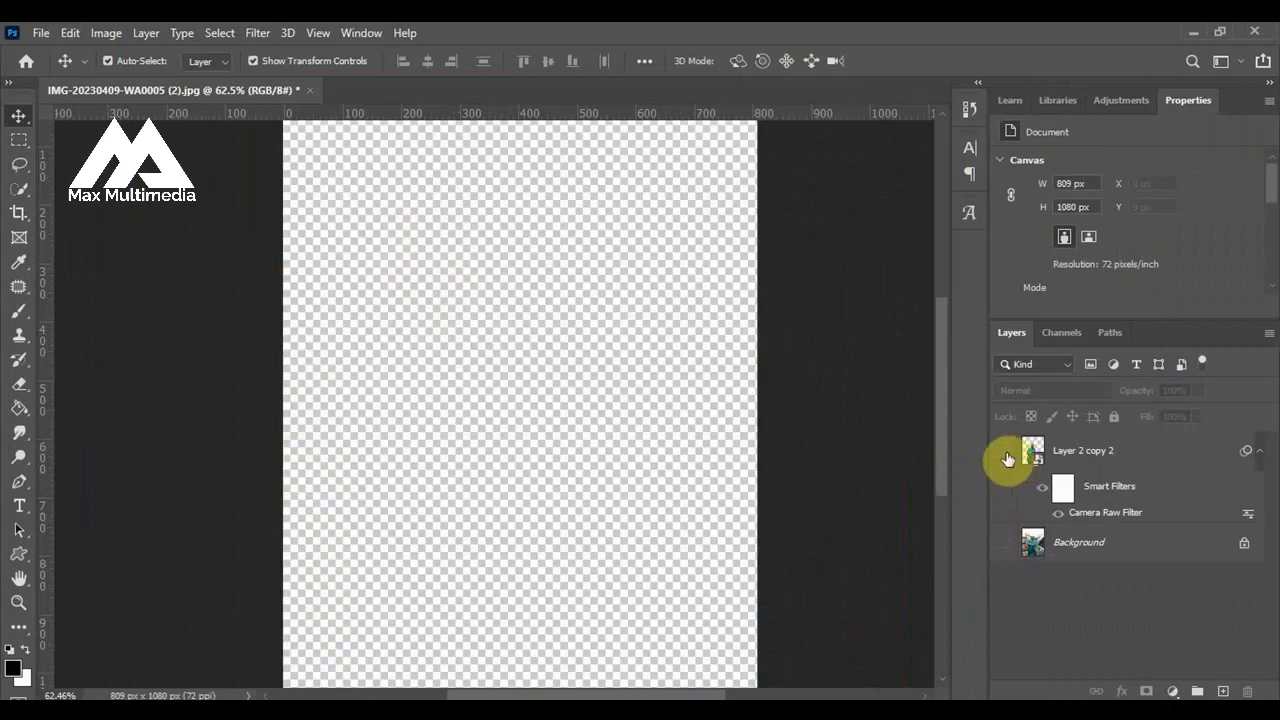
{"action": "left_click", "coordinate": [1005, 455]}
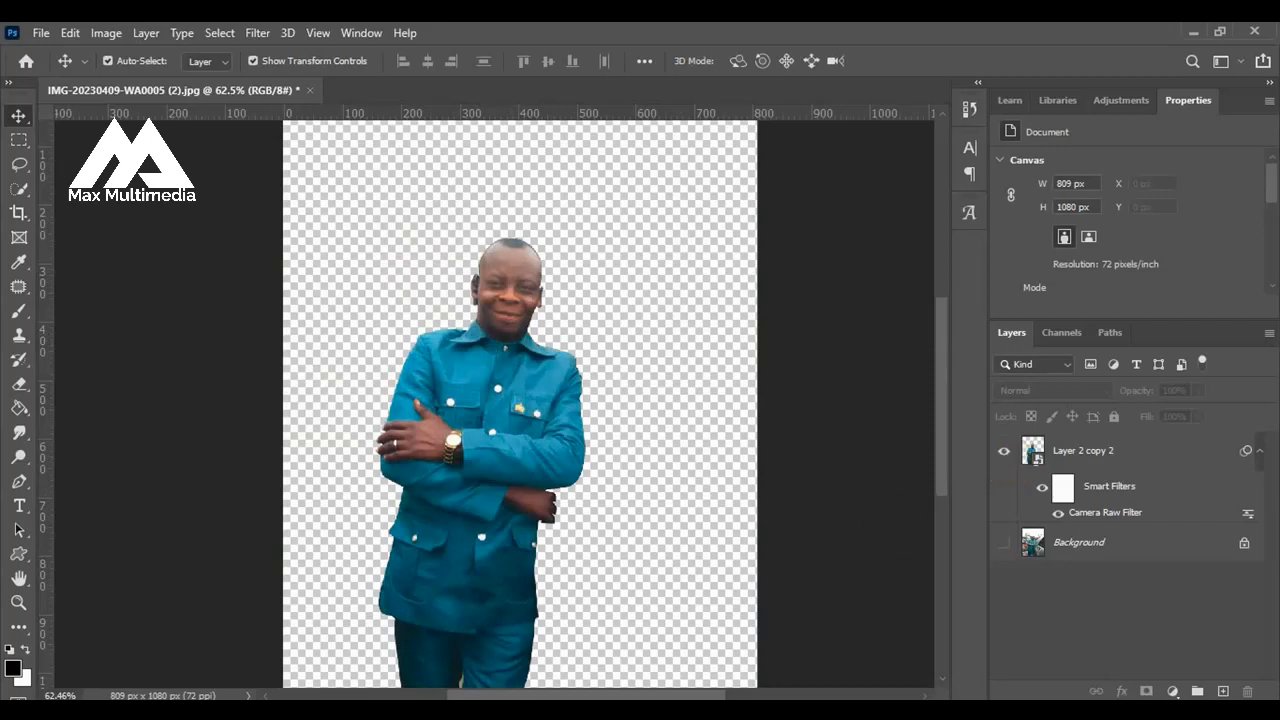
Switch to File Explorer to review the images in the Birthday Flyer Resources - Copy folder, and return to Photoshop.
{"action": "left_click", "coordinate": [590, 575]}
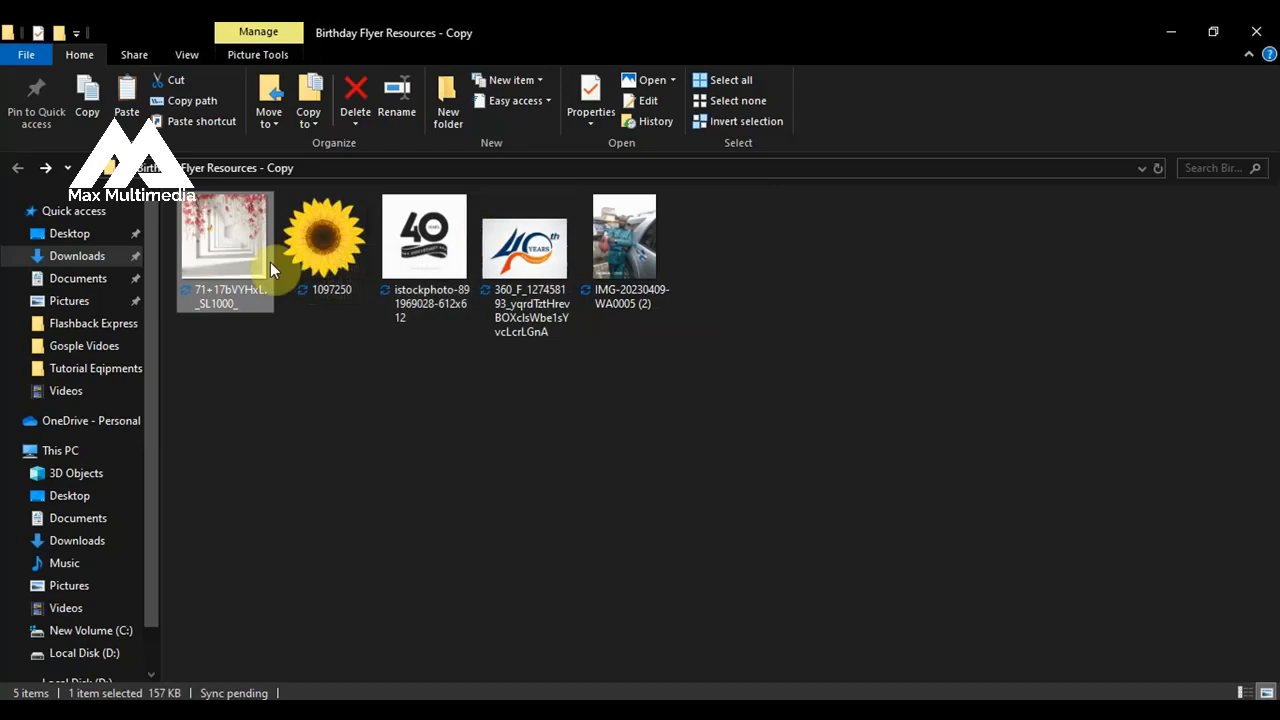
{"action": "left_click", "coordinate": [248, 276]}
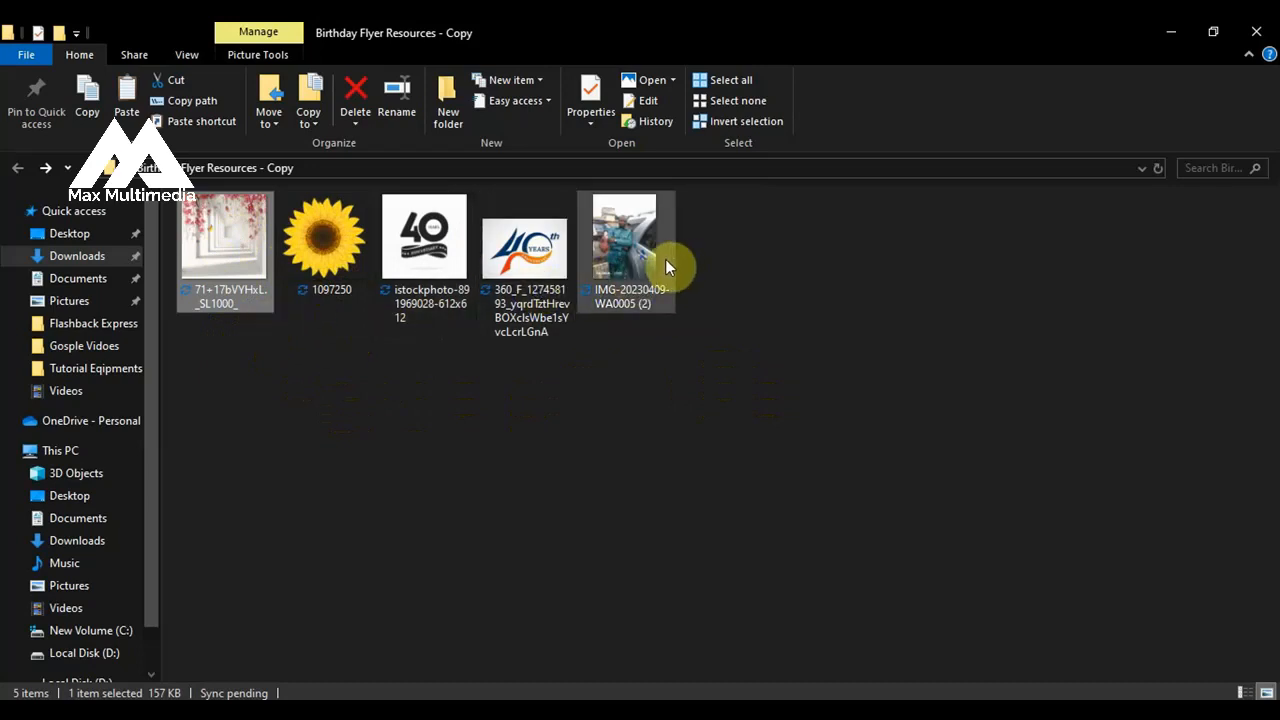
{"action": "left_click", "coordinate": [517, 714]}
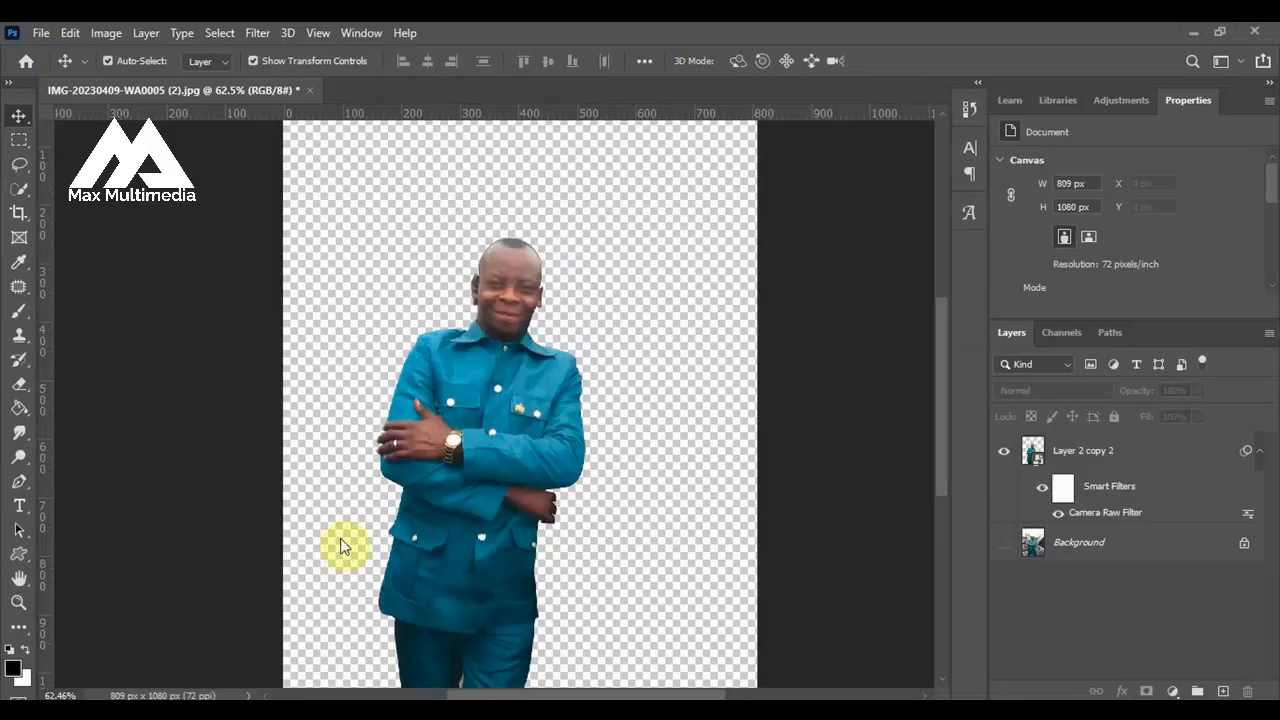
Create a new document 5 inches wide and 5 inches high.
{"action": "left_click", "coordinate": [47, 34]}
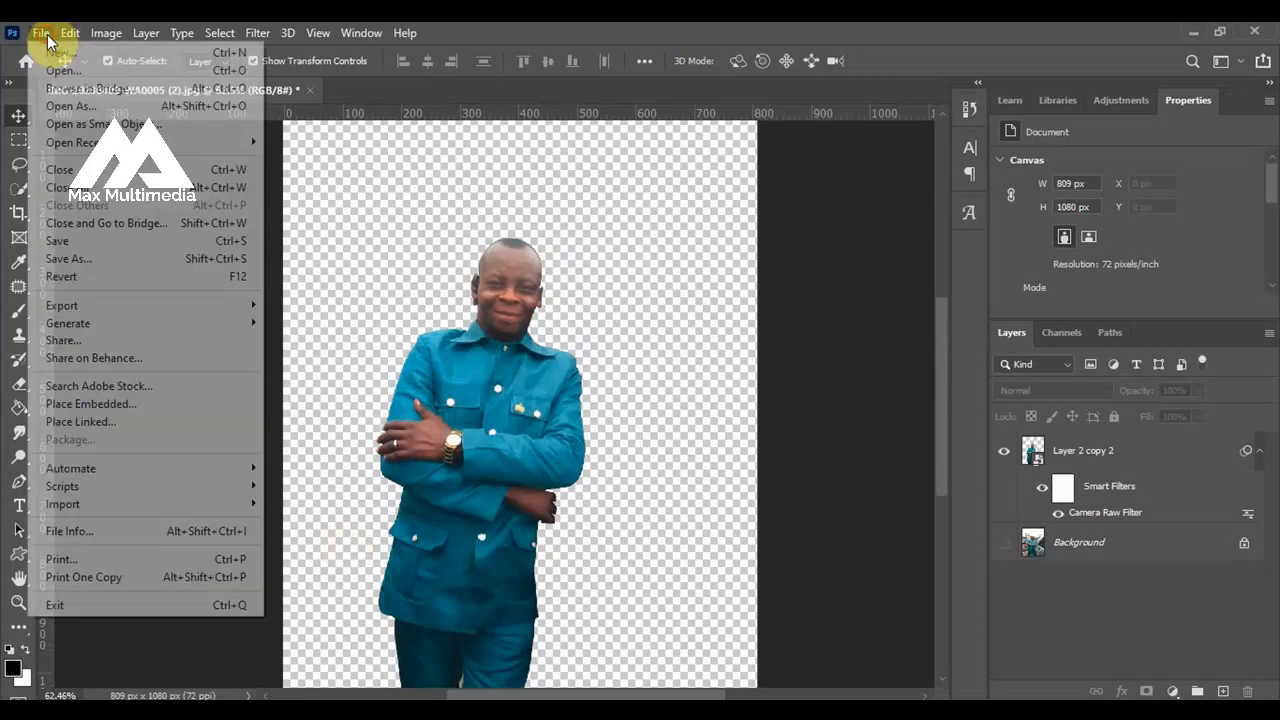
{"action": "left_click", "coordinate": [60, 52]}
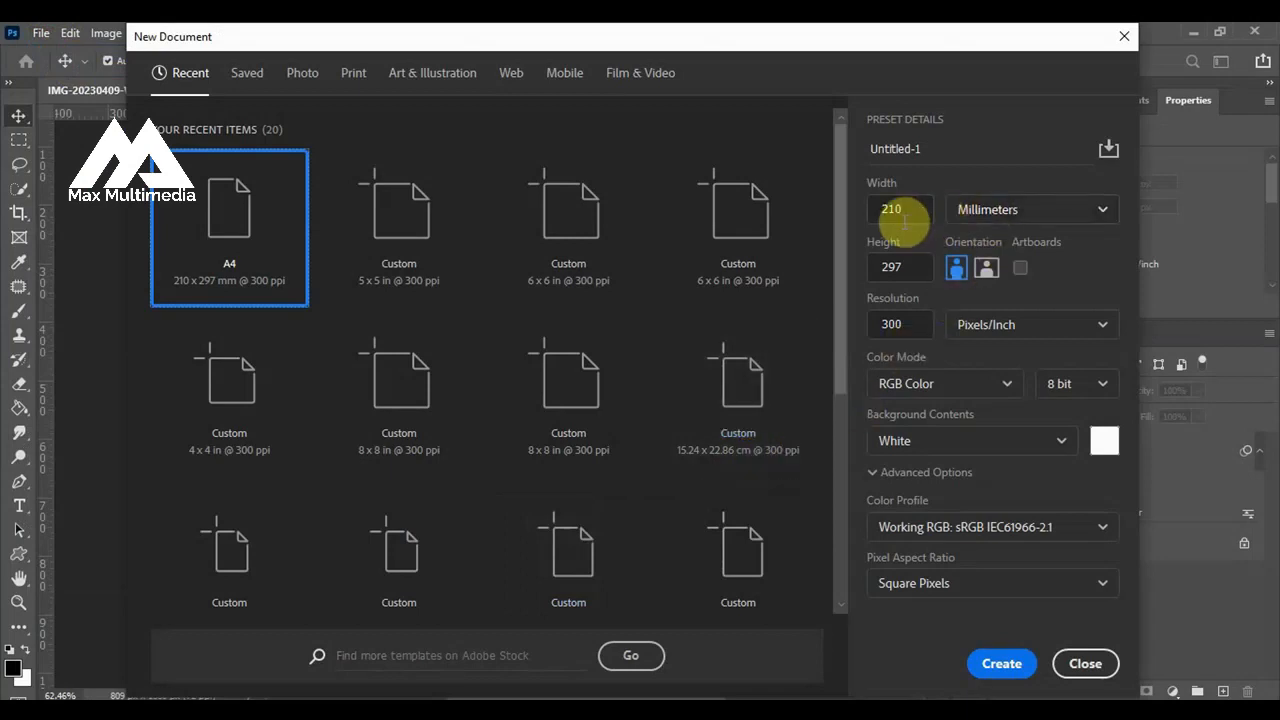
{"action": "left_click_drag", "start_coordinate": [903, 212], "coordinate": [873, 213]}
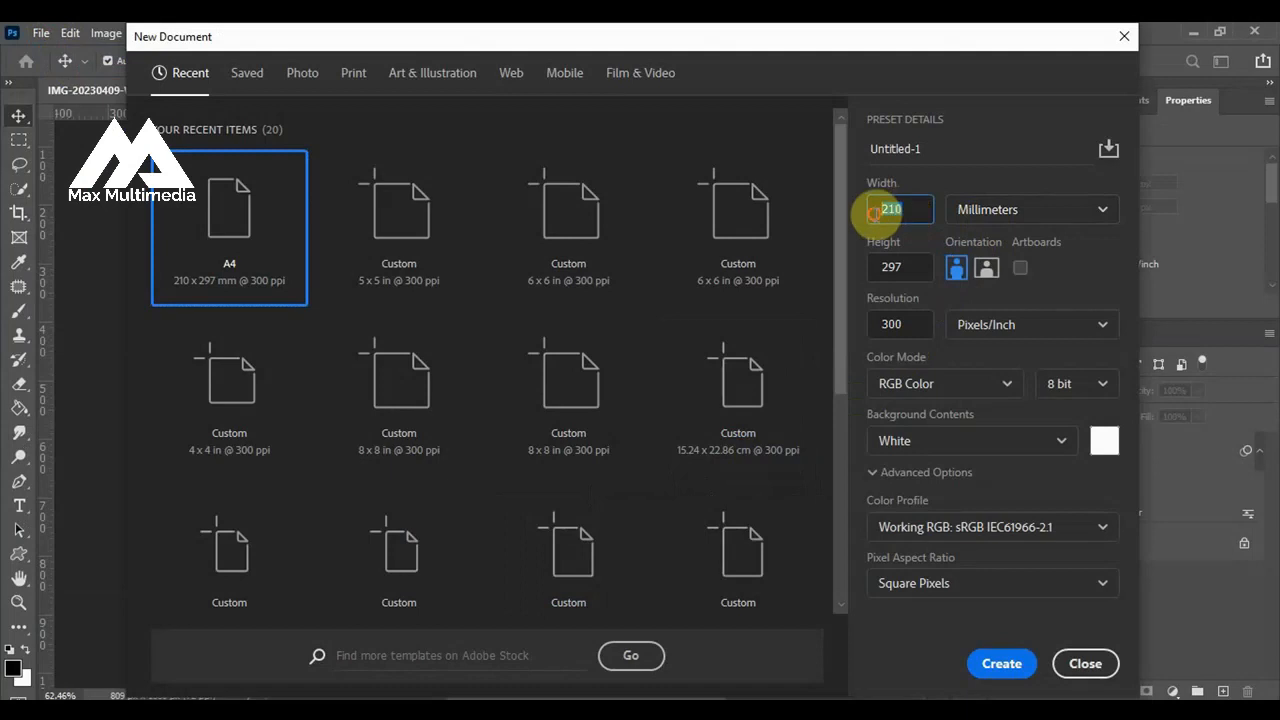
{"action": "type", "text": "5"}
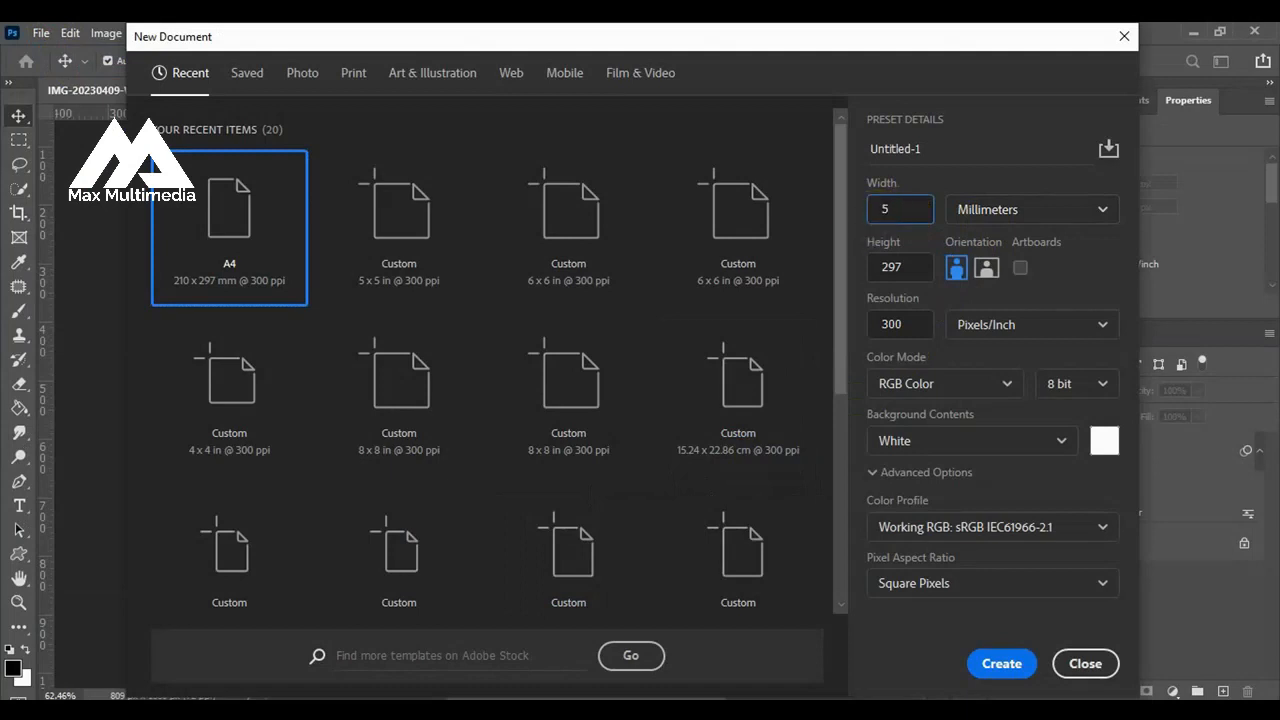
{"action": "left_click", "coordinate": [994, 212]}
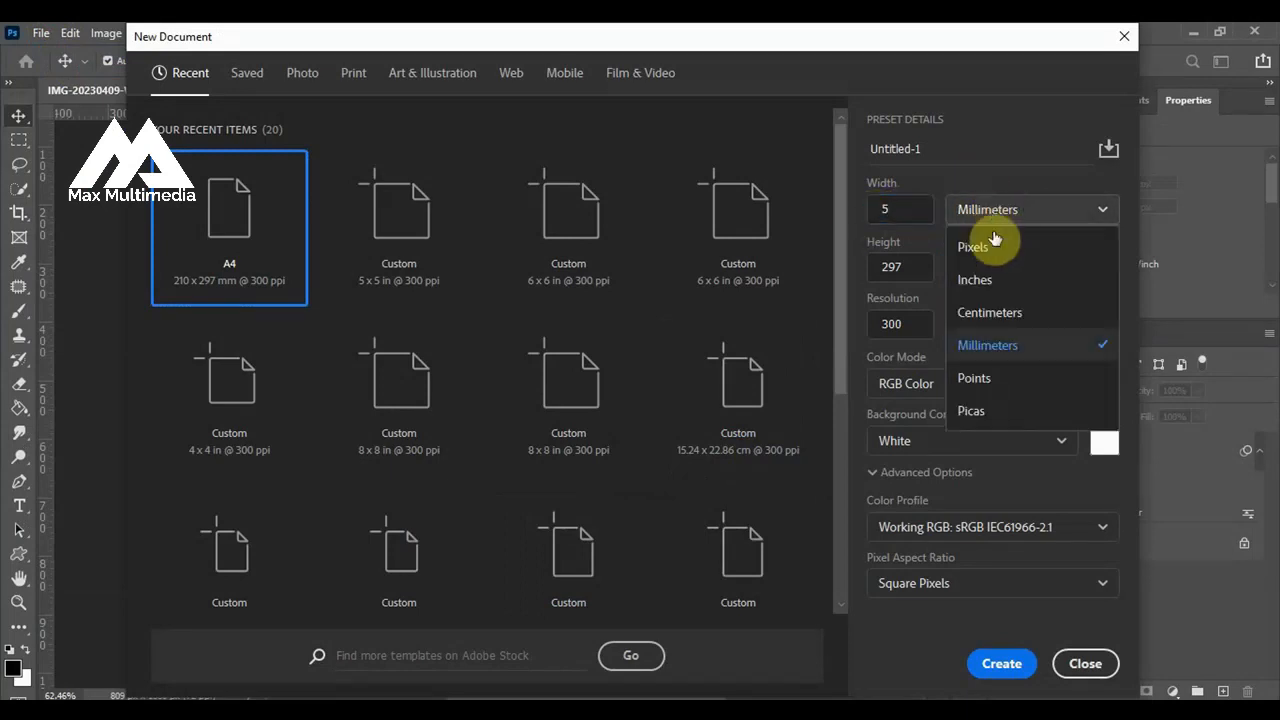
{"action": "left_click", "coordinate": [980, 279]}
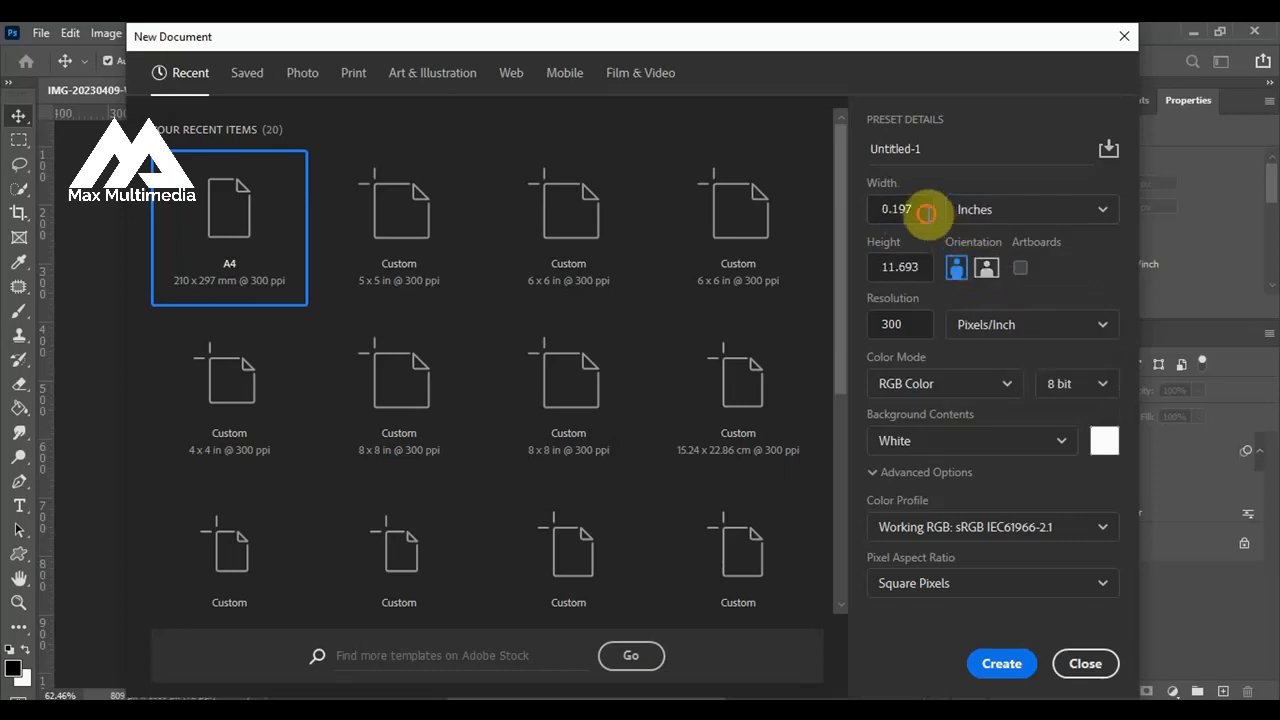
{"action": "left_click_drag", "start_coordinate": [915, 208], "coordinate": [874, 213]}
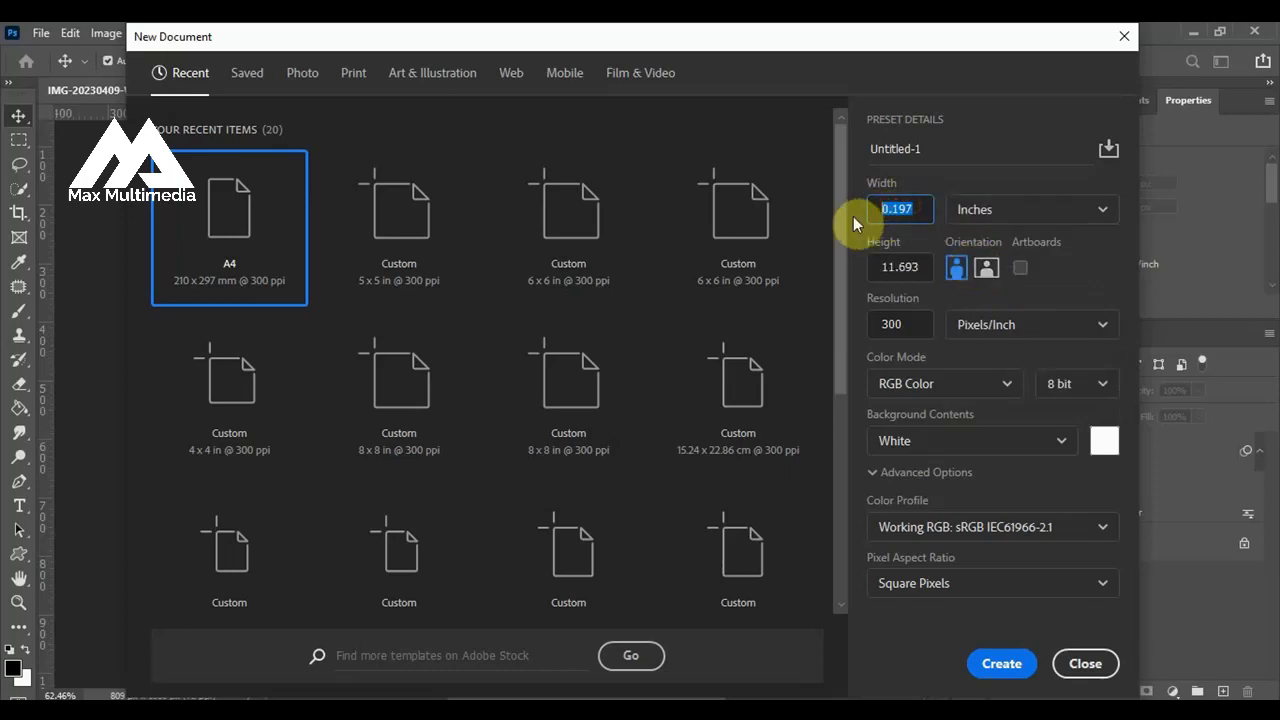
{"action": "type", "text": "5"}
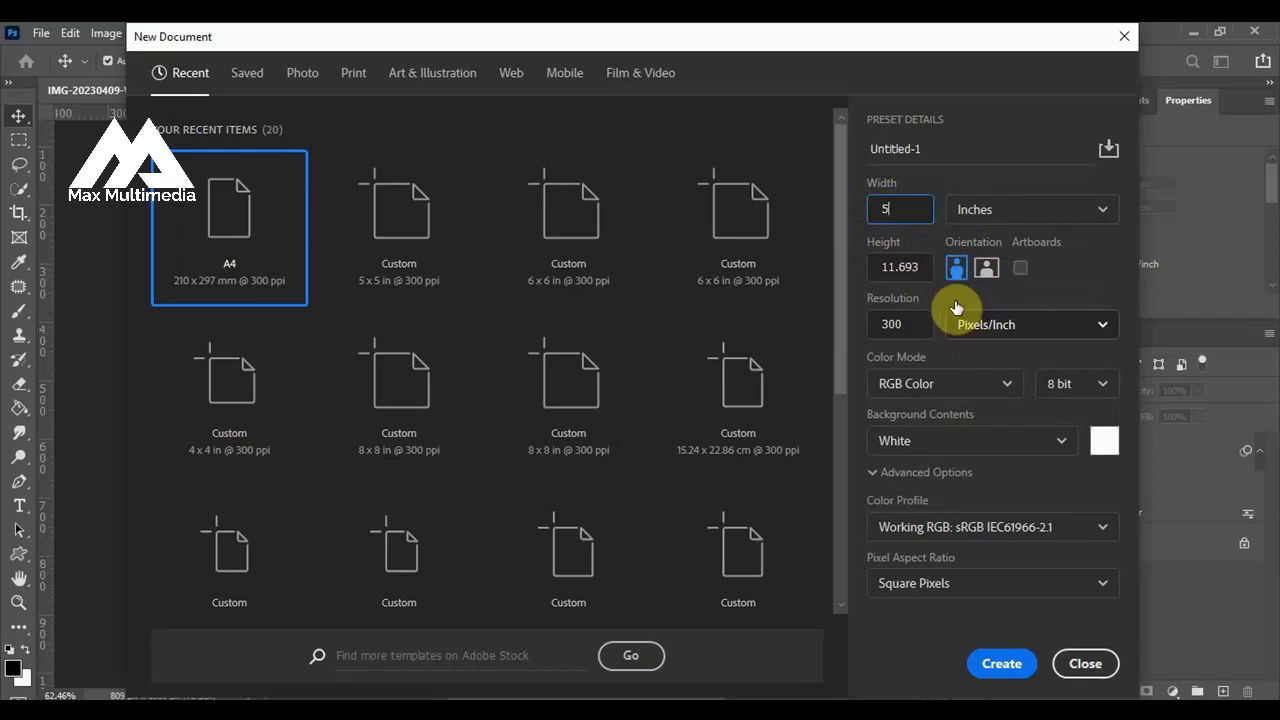
{"action": "left_click", "coordinate": [910, 263]}
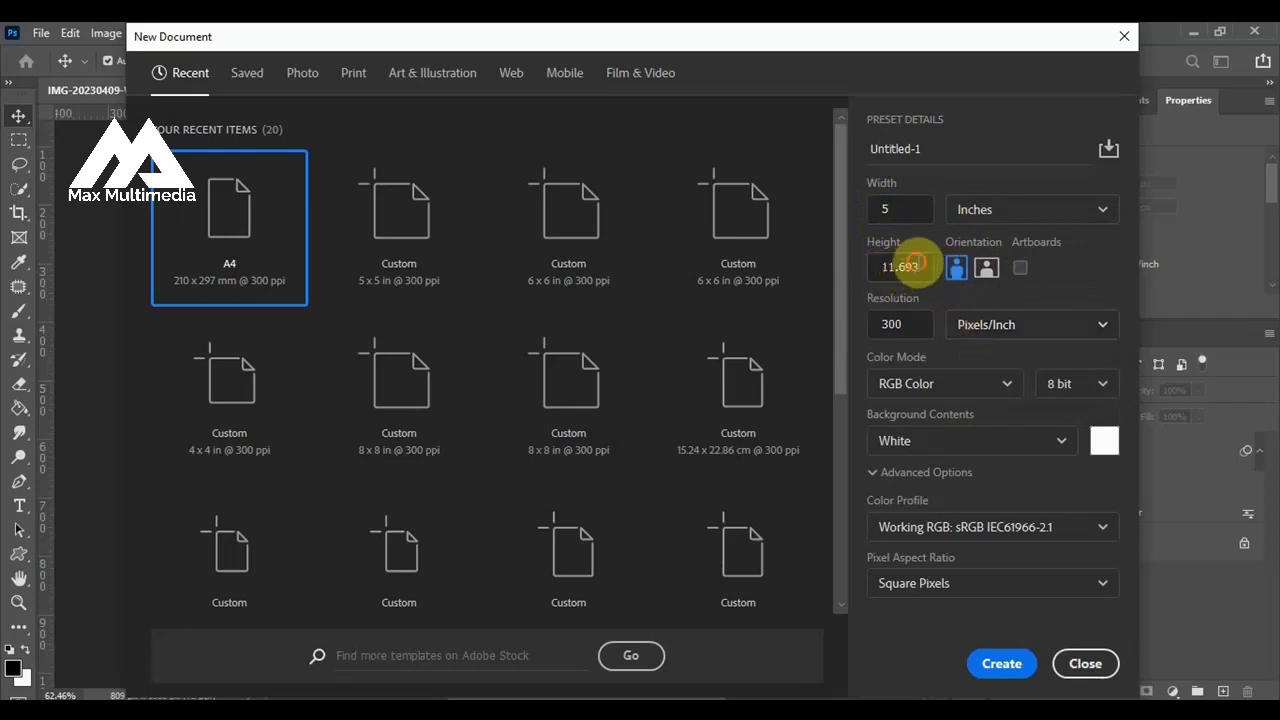
{"action": "left_click_drag", "start_coordinate": [912, 263], "coordinate": [856, 274]}
{"action": "type", "text": "5"}
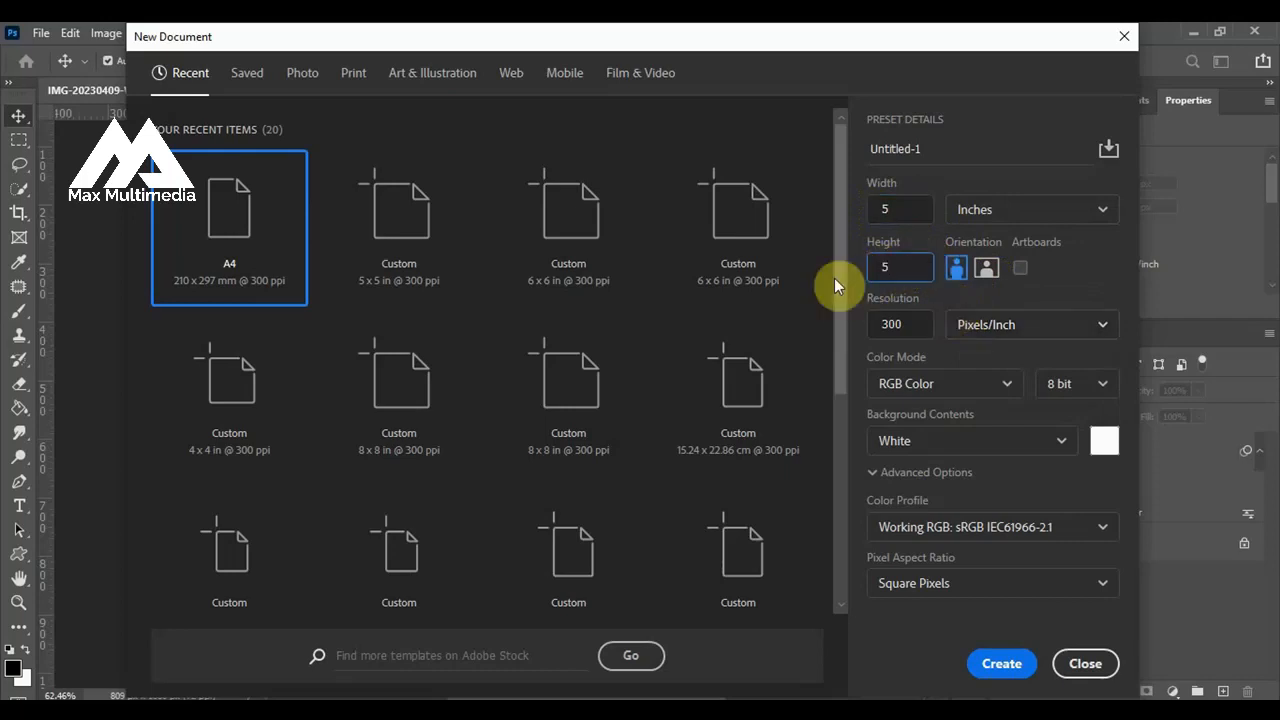
{"action": "left_click", "coordinate": [1004, 663]}
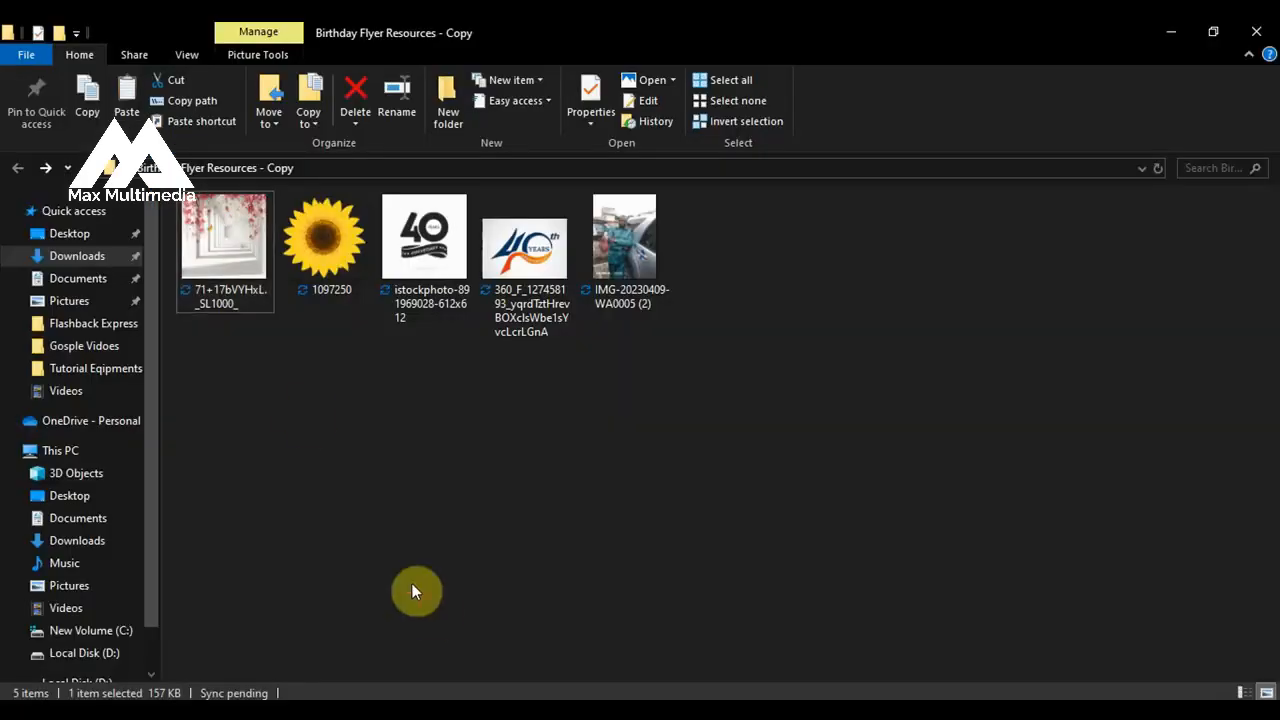
Place the flower hallway image 71+17bVYHxL._SL1000_ from the resources folder into the new document and rasterize its layer.
{"action": "left_click_drag", "start_coordinate": [243, 301], "coordinate": [497, 437]}
{"action": "left_click", "coordinate": [897, 60]}
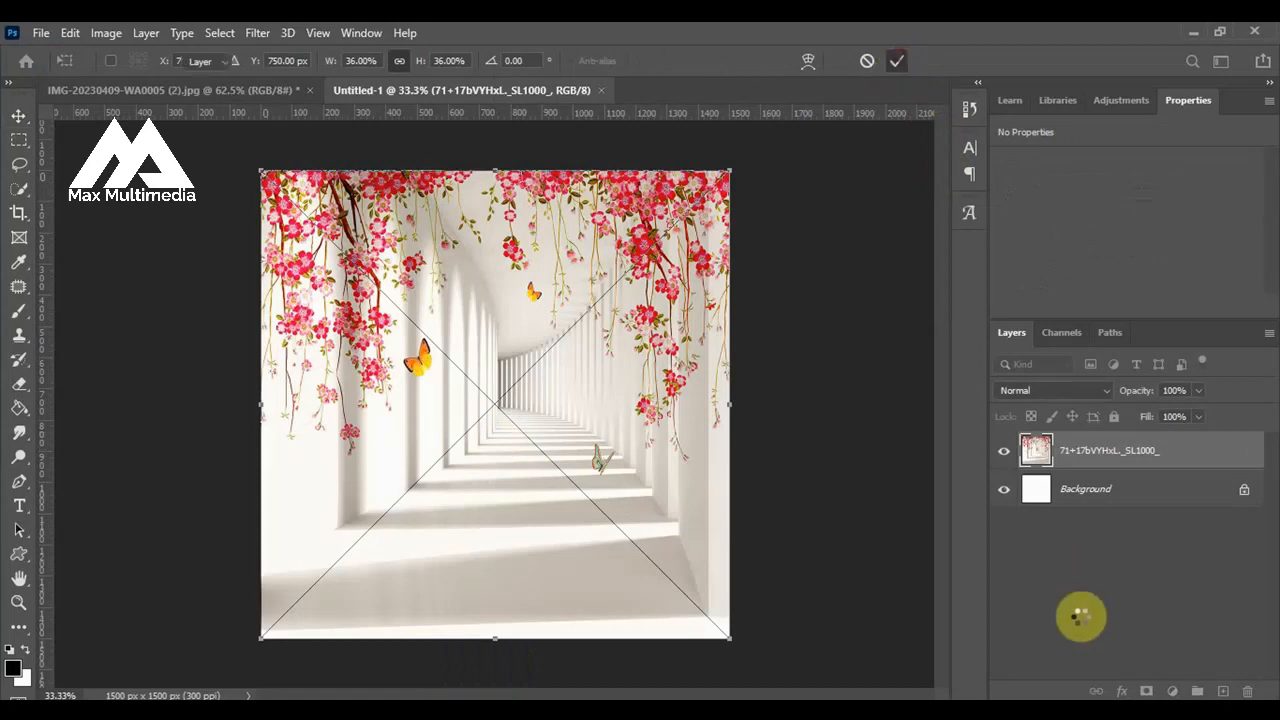
{"action": "right_click", "coordinate": [1093, 451]}
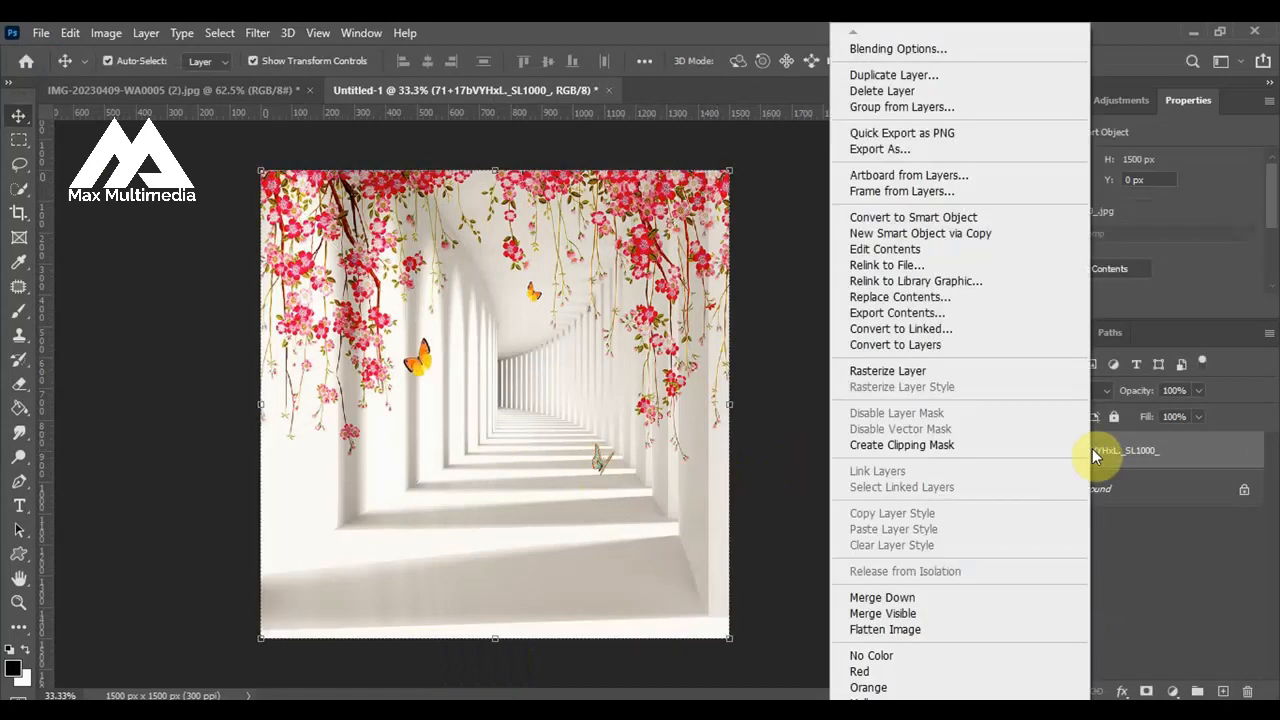
{"action": "left_click", "coordinate": [886, 371]}
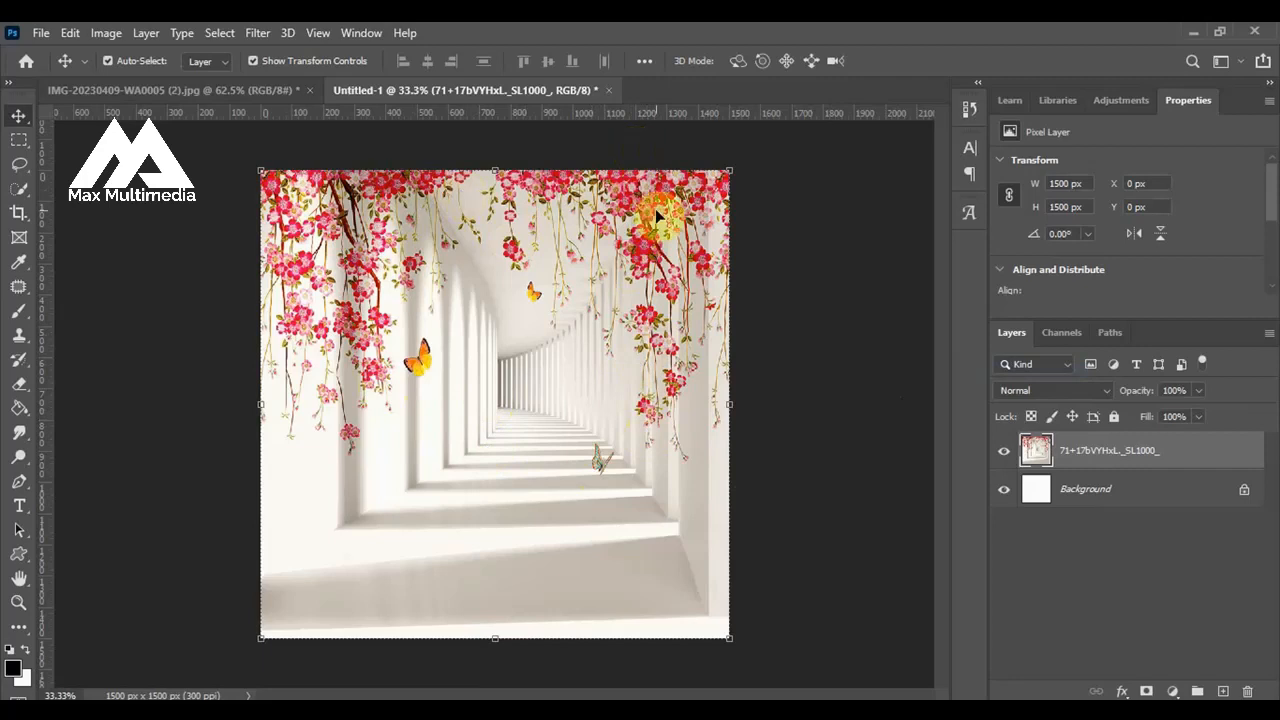
Start a Tilt-Shift blur on the hallway layer and move its focus centre down onto the lower floor area.
{"action": "left_click", "coordinate": [256, 36]}
{"action": "mouse_move", "coordinate": [322, 282]}
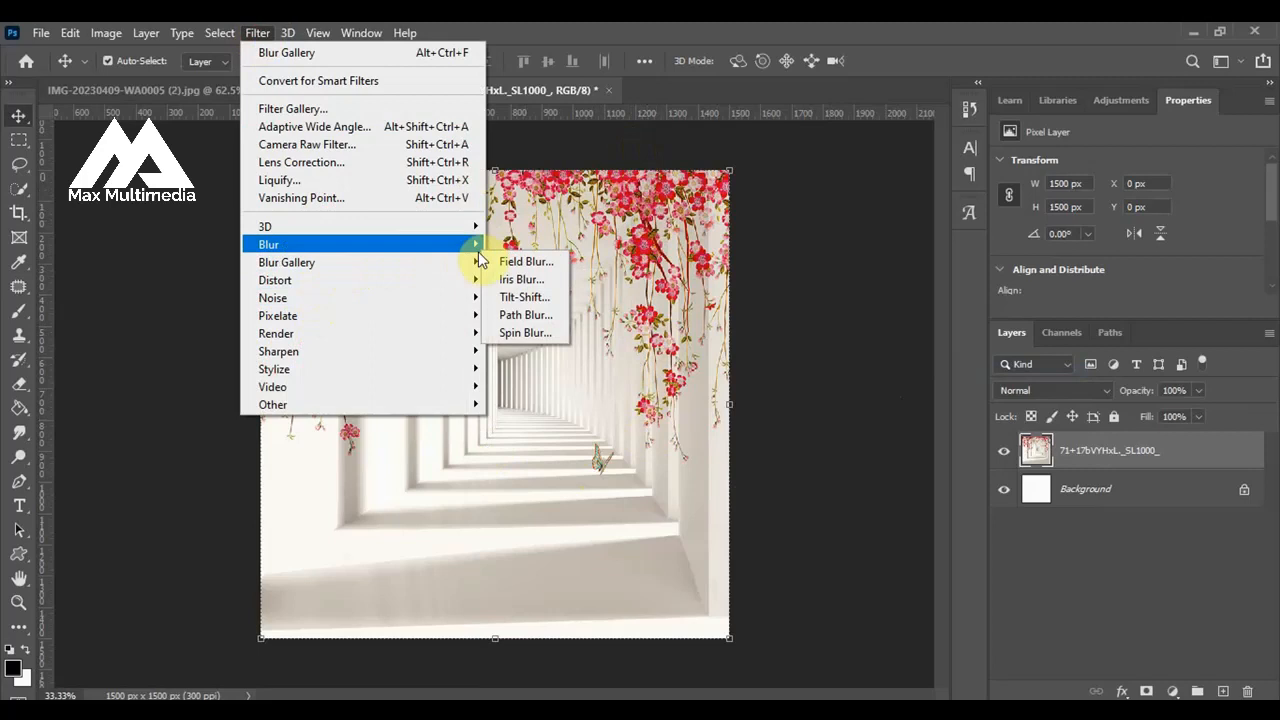
{"action": "mouse_move", "coordinate": [477, 265]}
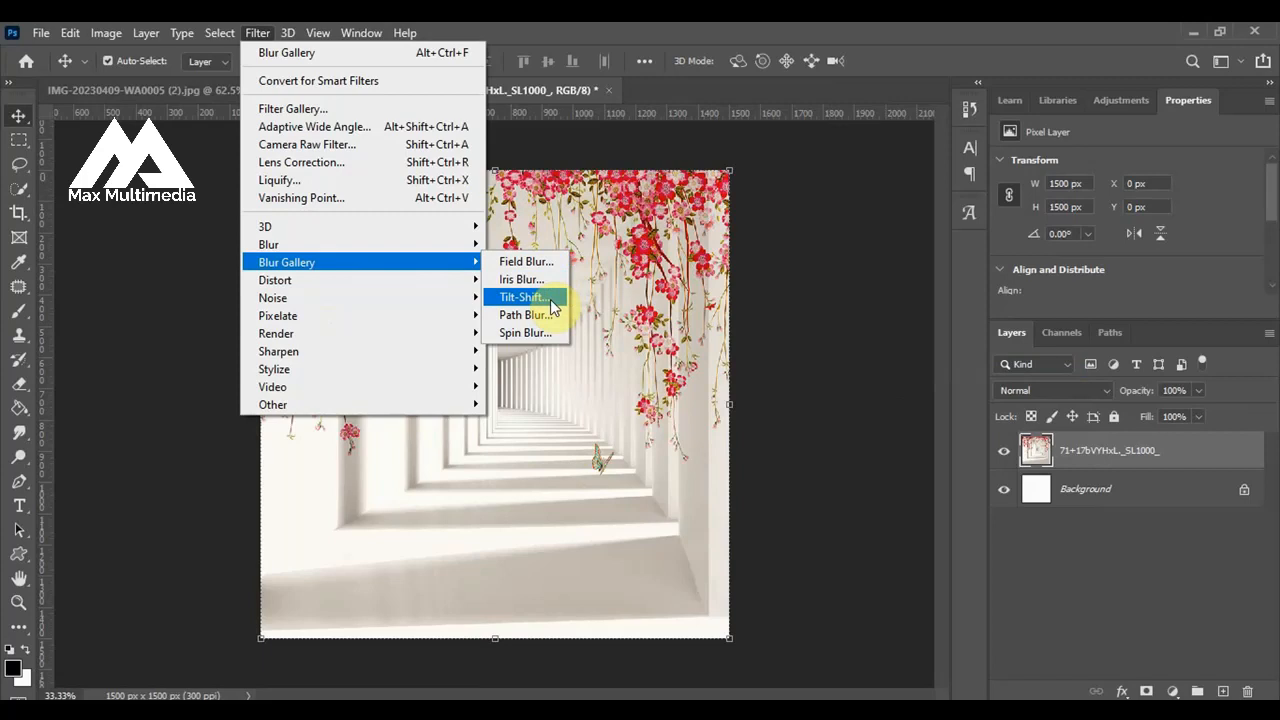
{"action": "left_click", "coordinate": [550, 302]}
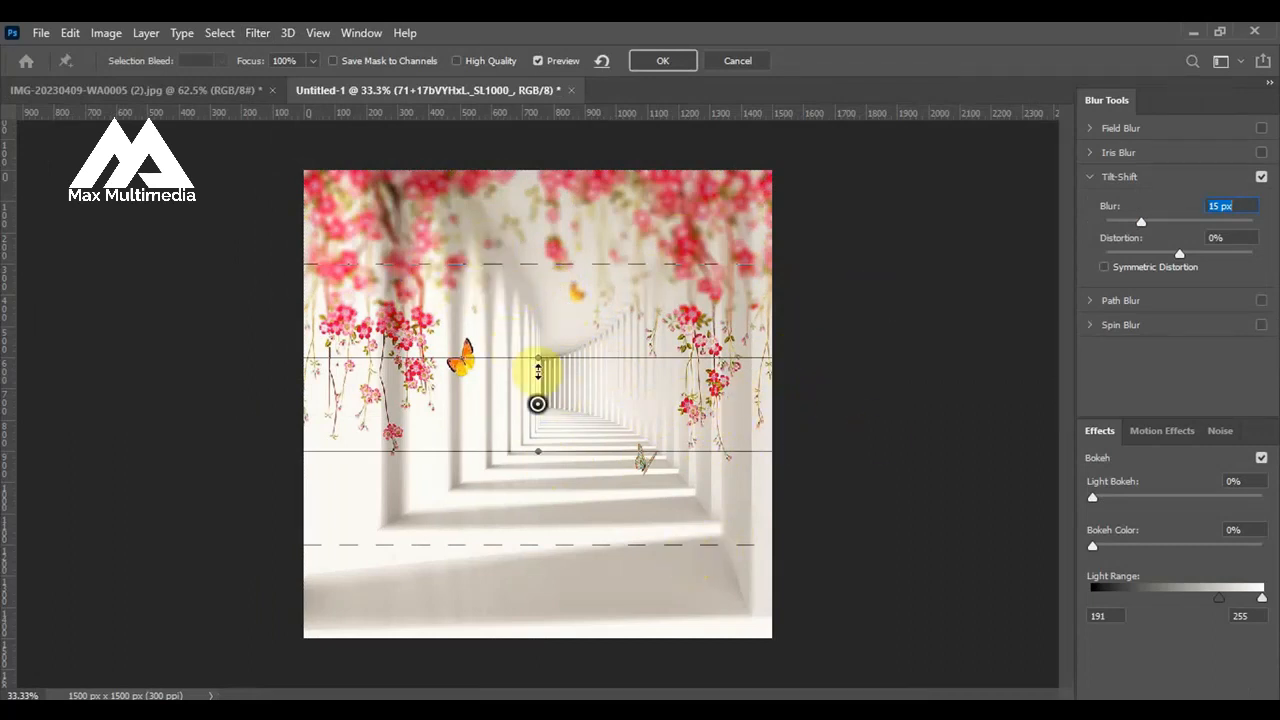
{"action": "left_click_drag", "start_coordinate": [539, 404], "coordinate": [559, 510]}
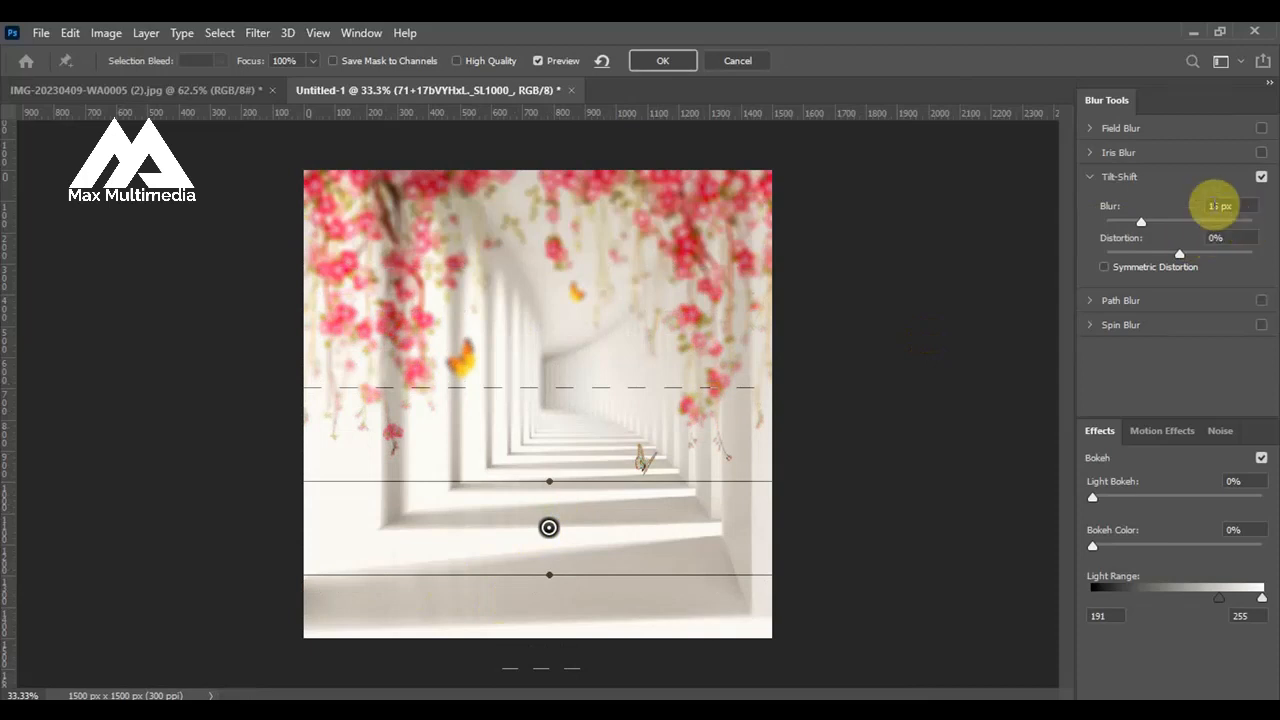
Set the Tilt-Shift blur to 14 px and apply the filter.
{"action": "key", "text": "BackSpace"}
{"action": "key", "text": "BackSpace"}
{"action": "type", "text": "15"}
{"action": "key", "text": "BackSpace"}
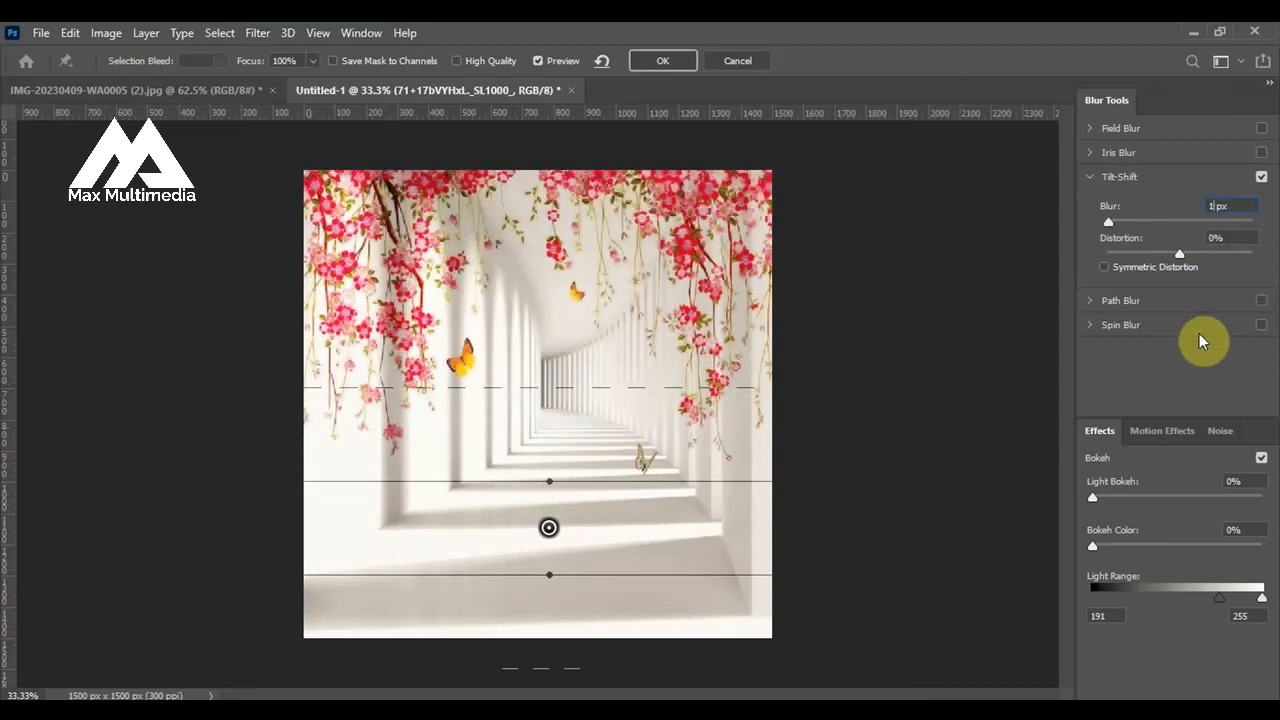
{"action": "type", "text": "4"}
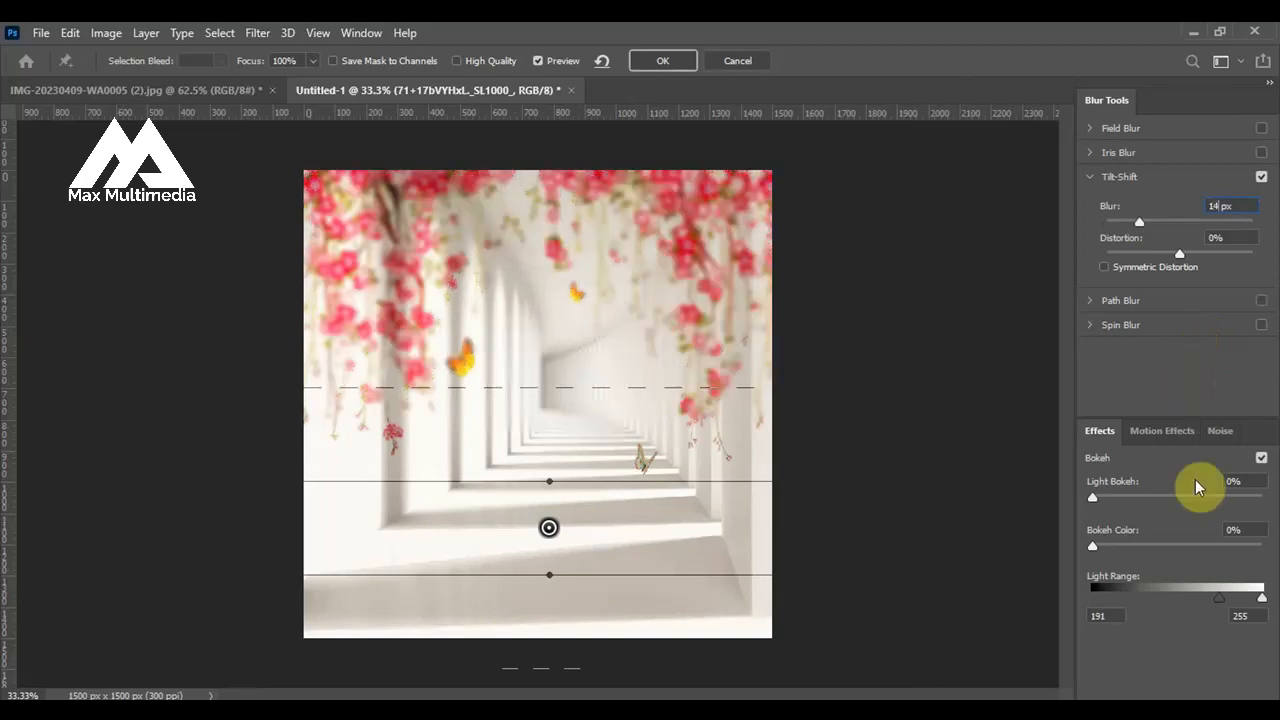
{"action": "left_click", "coordinate": [675, 62]}
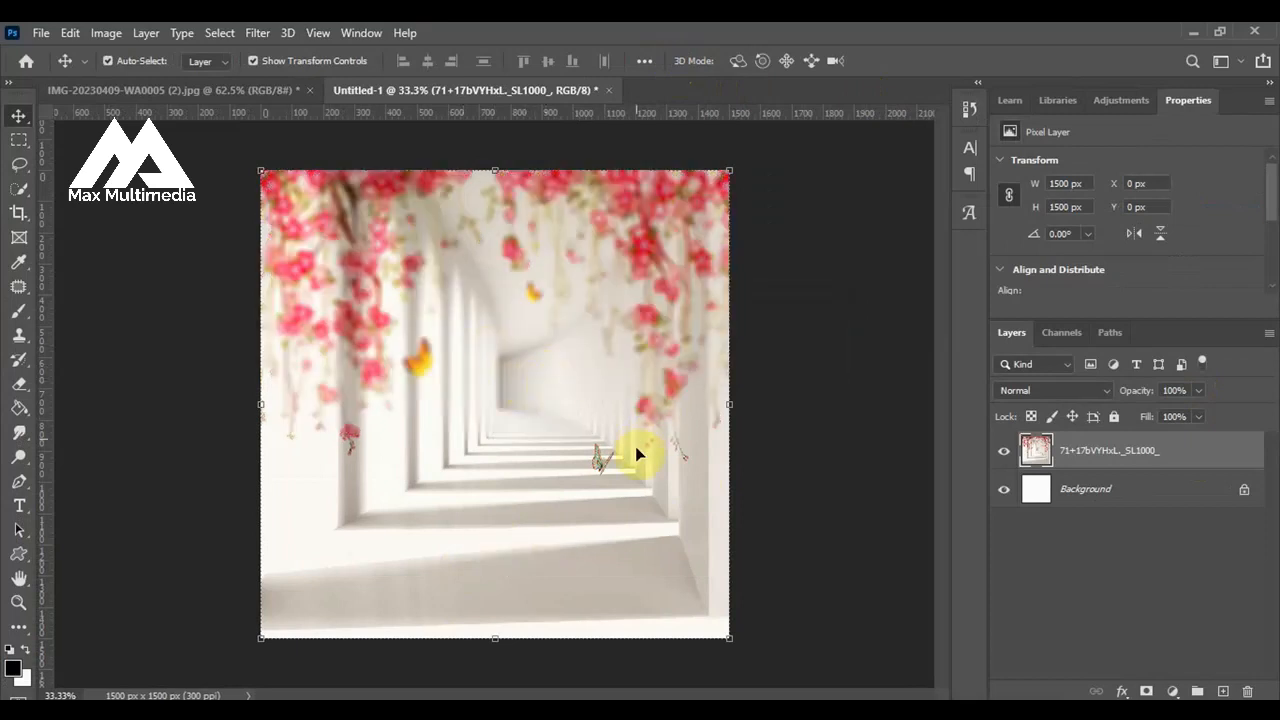
Scale the blurred hallway layer up to about 194% and reposition it so flowers remain only along the canvas's right side.
{"action": "scroll", "coordinate": [582, 336], "scroll_direction": "down", "scroll_amount": 3}
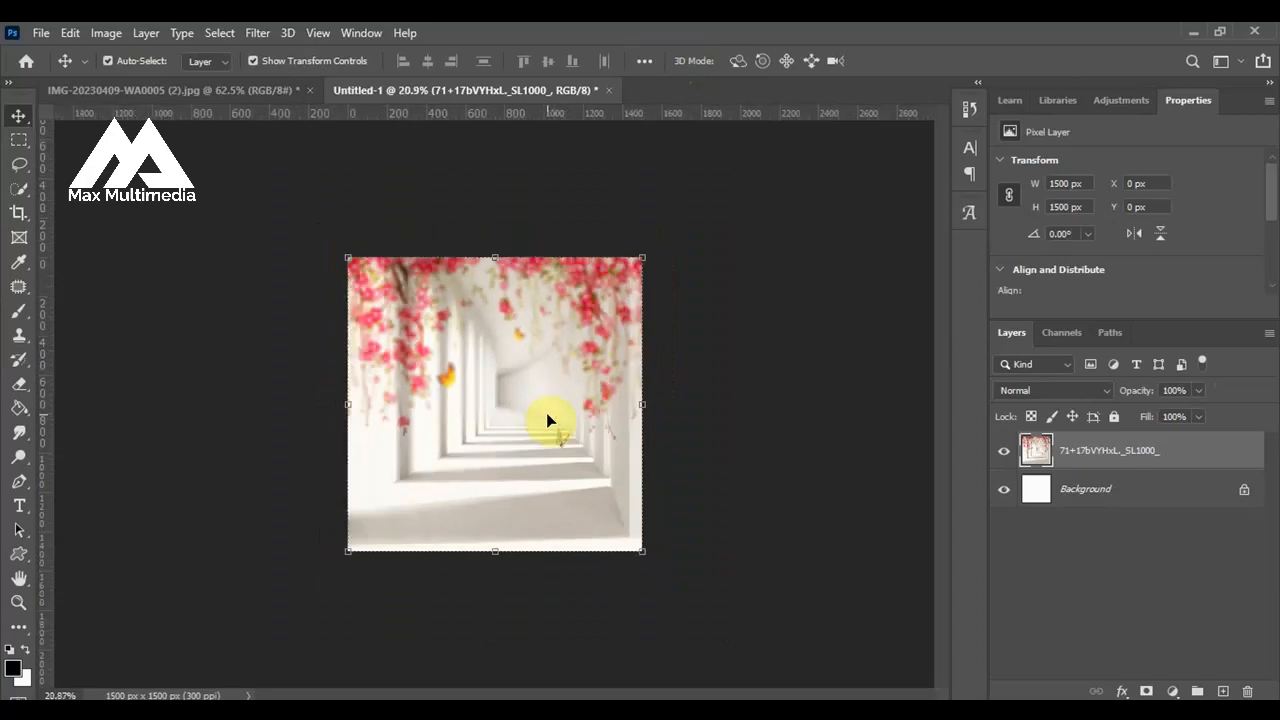
{"action": "left_click_drag", "start_coordinate": [643, 248], "coordinate": [775, 108]}
{"action": "left_click_drag", "start_coordinate": [592, 295], "coordinate": [514, 343]}
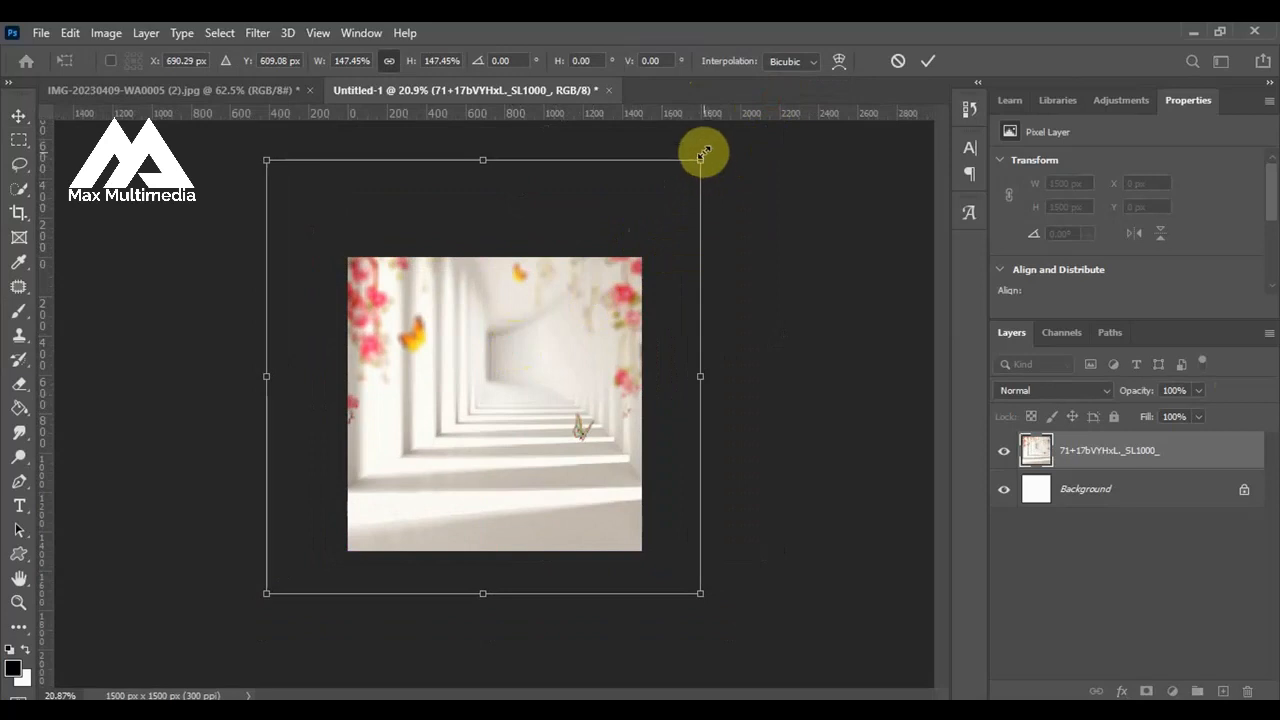
{"action": "left_click_drag", "start_coordinate": [703, 153], "coordinate": [737, 122]}
{"action": "left_click_drag", "start_coordinate": [537, 349], "coordinate": [507, 391]}
{"action": "left_click_drag", "start_coordinate": [708, 632], "coordinate": [760, 680]}
{"action": "left_click_drag", "start_coordinate": [497, 440], "coordinate": [427, 413]}
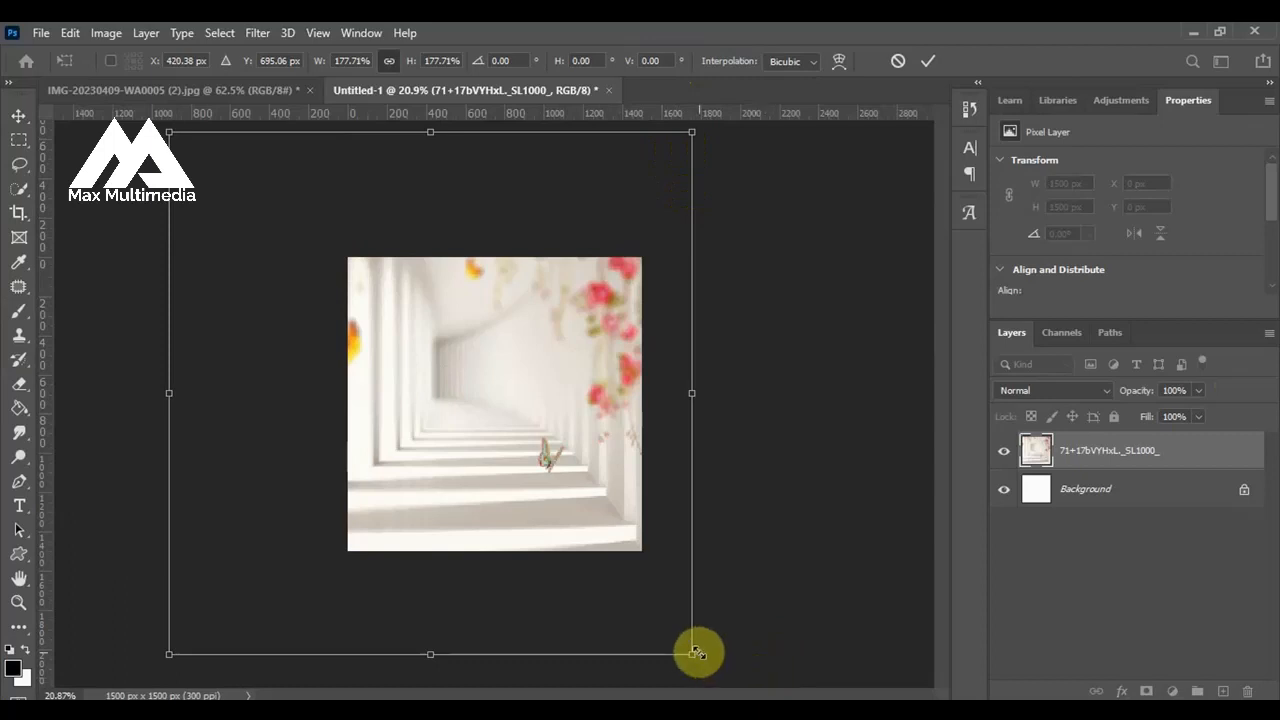
{"action": "left_click_drag", "start_coordinate": [695, 654], "coordinate": [711, 673]}
{"action": "left_click_drag", "start_coordinate": [480, 406], "coordinate": [452, 394]}
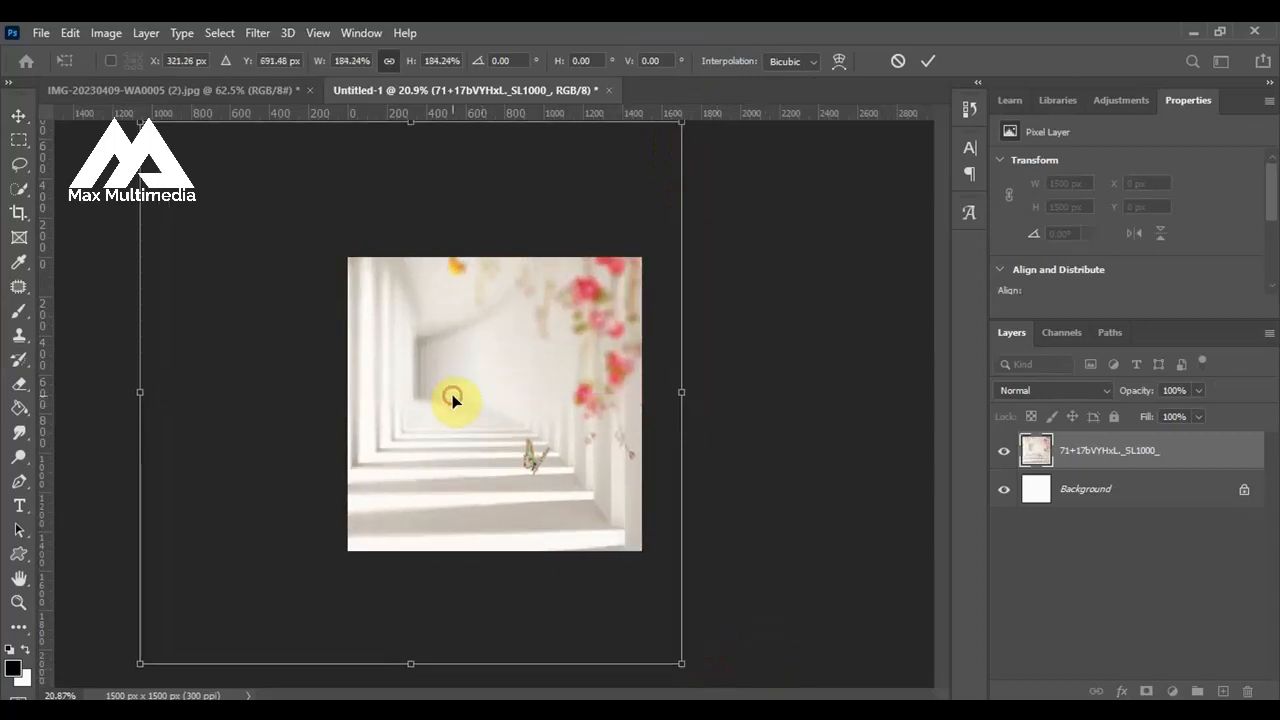
{"action": "left_click_drag", "start_coordinate": [680, 671], "coordinate": [704, 692]}
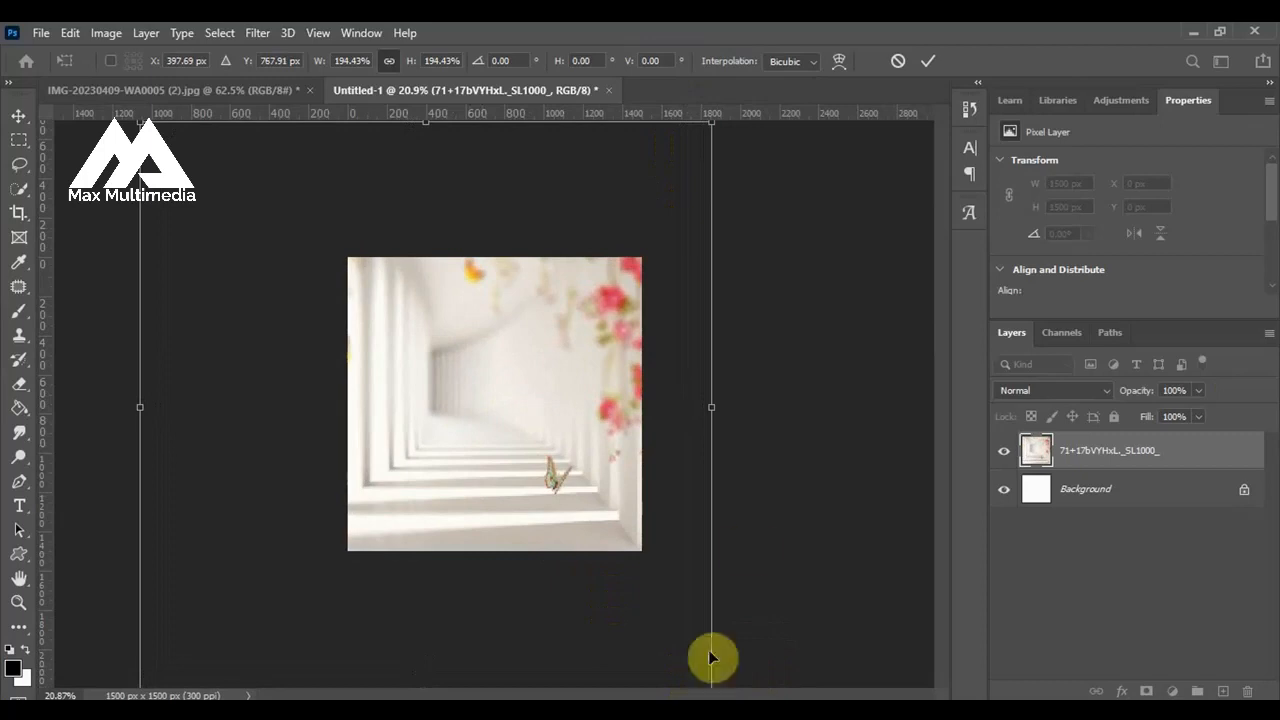
{"action": "left_click", "coordinate": [929, 60]}
{"action": "scroll", "coordinate": [523, 423], "scroll_direction": "up", "scroll_amount": 1}
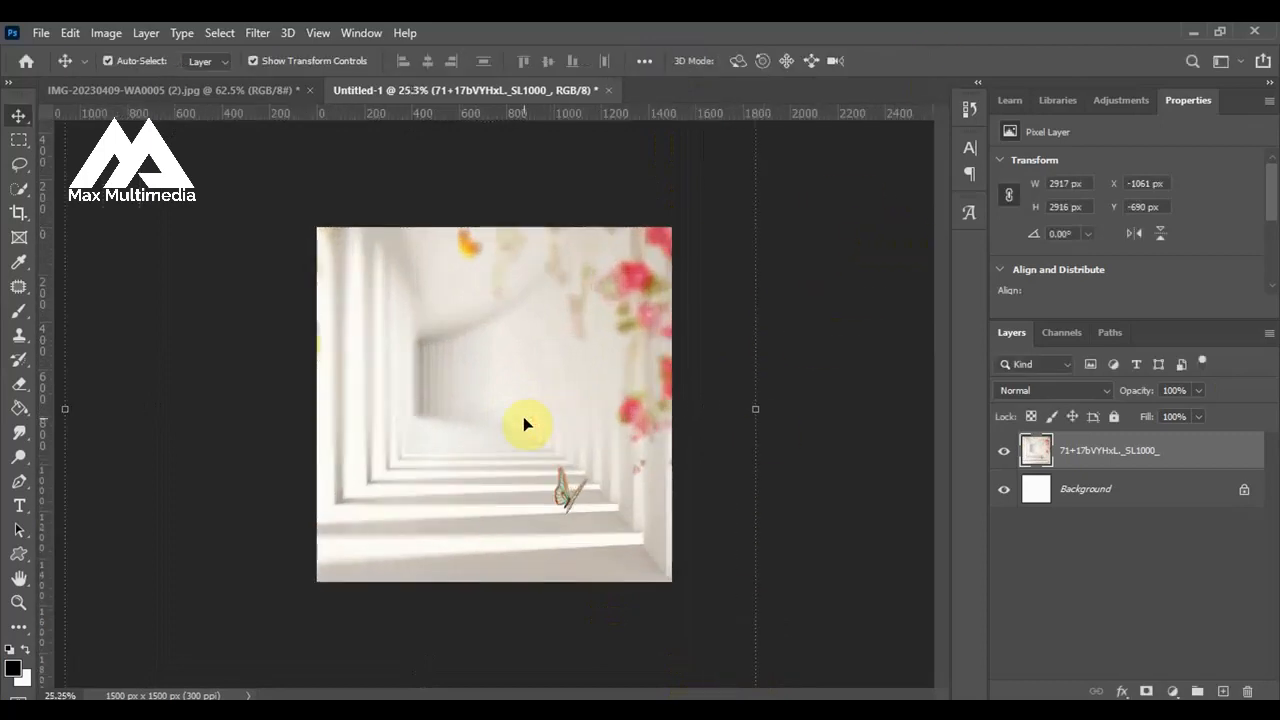
{"action": "scroll", "coordinate": [705, 451], "scroll_direction": "down", "scroll_amount": 1}
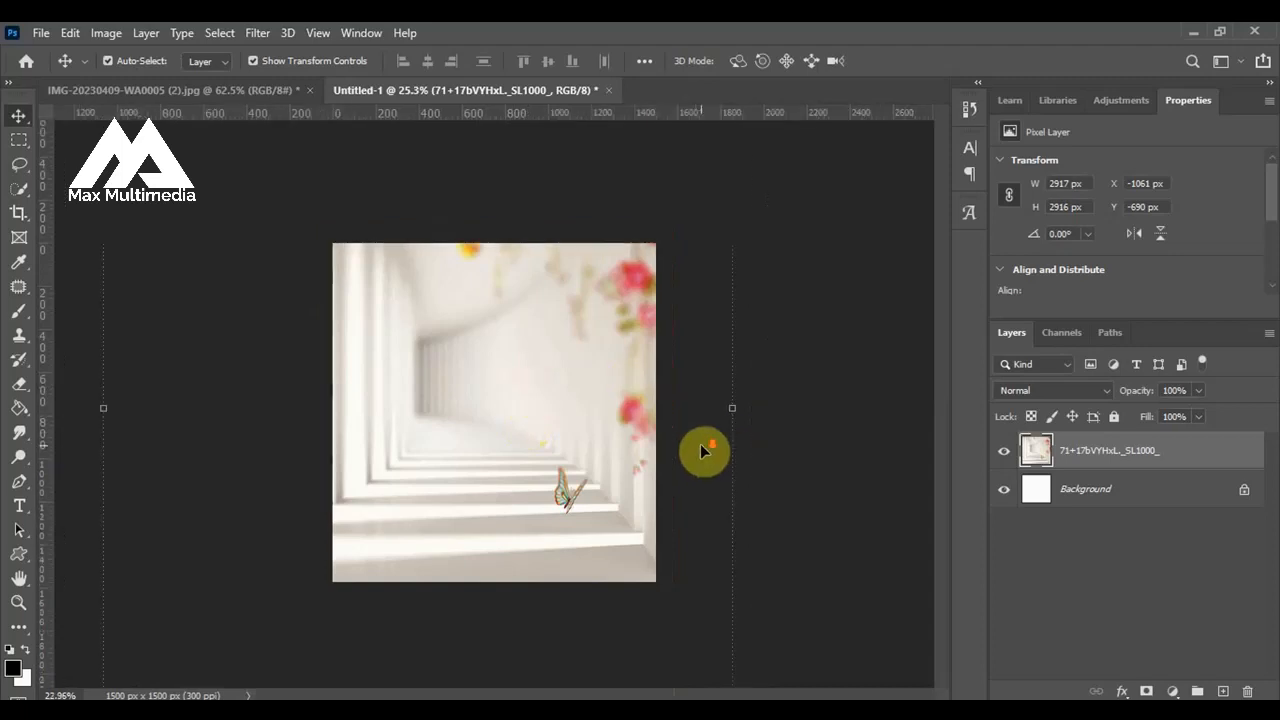
{"action": "scroll", "coordinate": [488, 262], "scroll_direction": "up", "scroll_amount": 1}
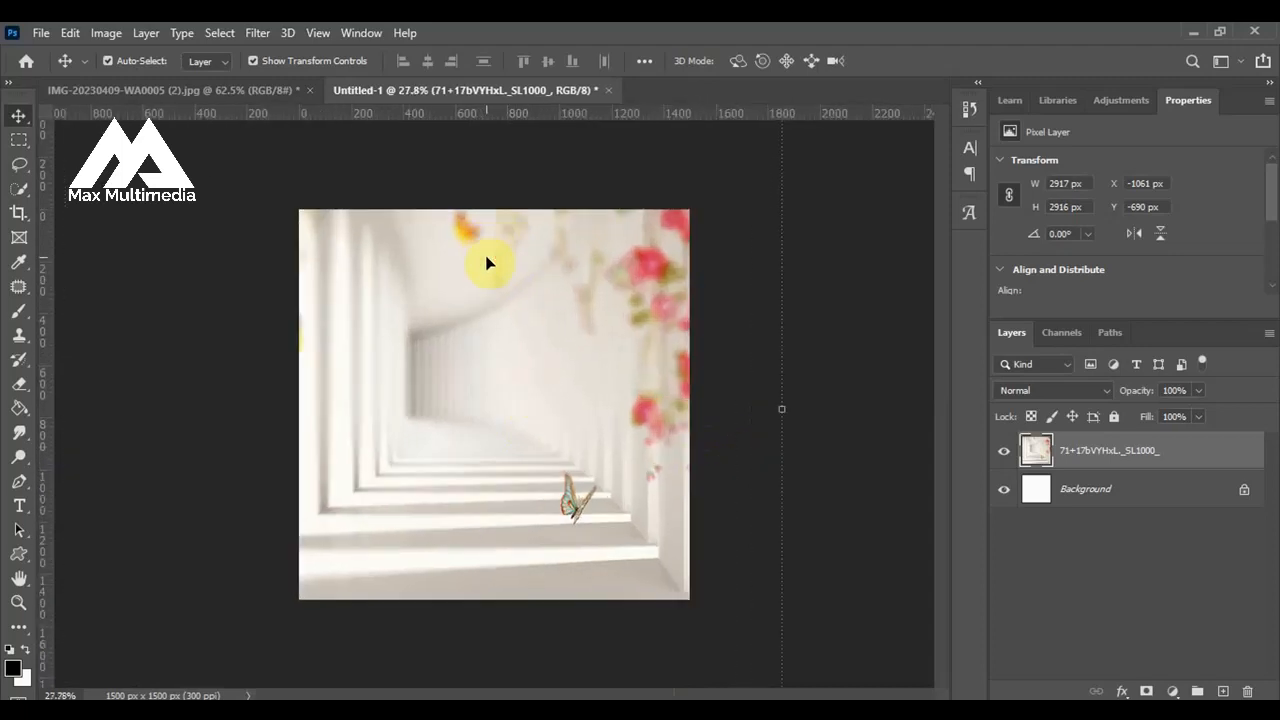
{"action": "scroll", "coordinate": [487, 262], "scroll_direction": "down", "scroll_amount": 2}
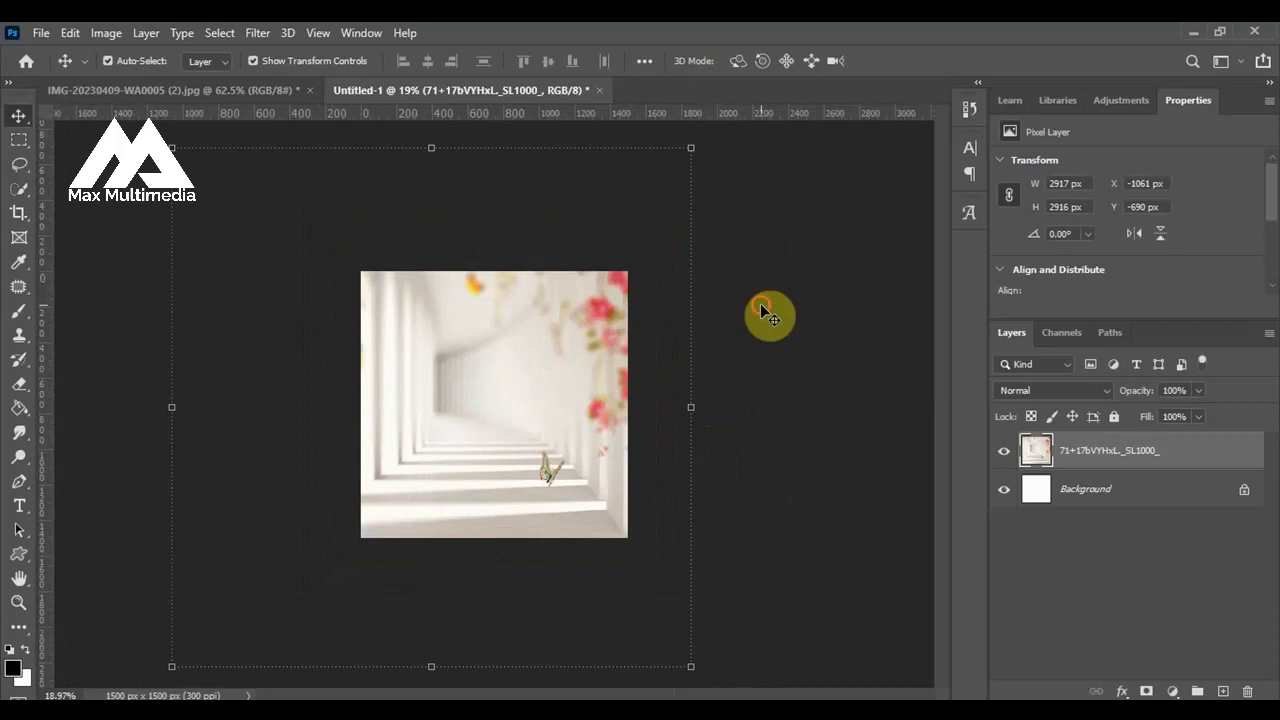
{"action": "scroll", "coordinate": [490, 340], "scroll_direction": "up", "scroll_amount": 1}
{"action": "scroll", "coordinate": [493, 343], "scroll_direction": "up", "scroll_amount": 1}
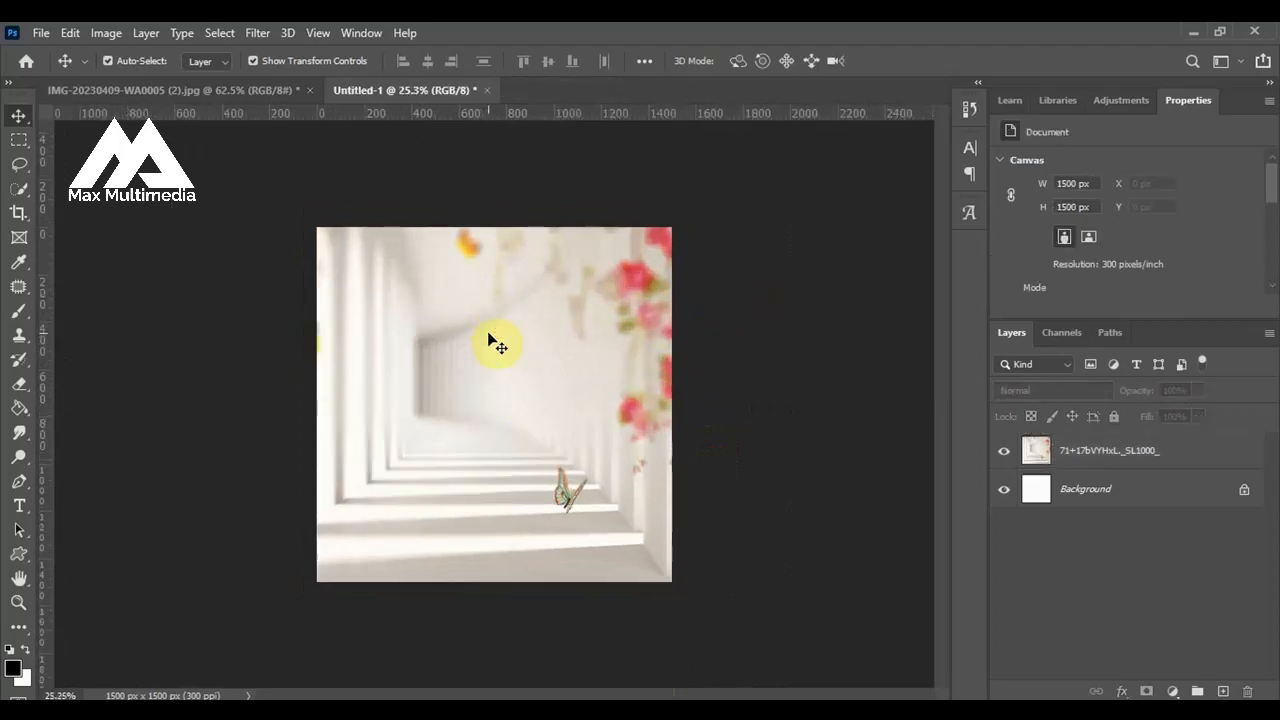
{"action": "scroll", "coordinate": [491, 343], "scroll_direction": "up", "scroll_amount": 1}
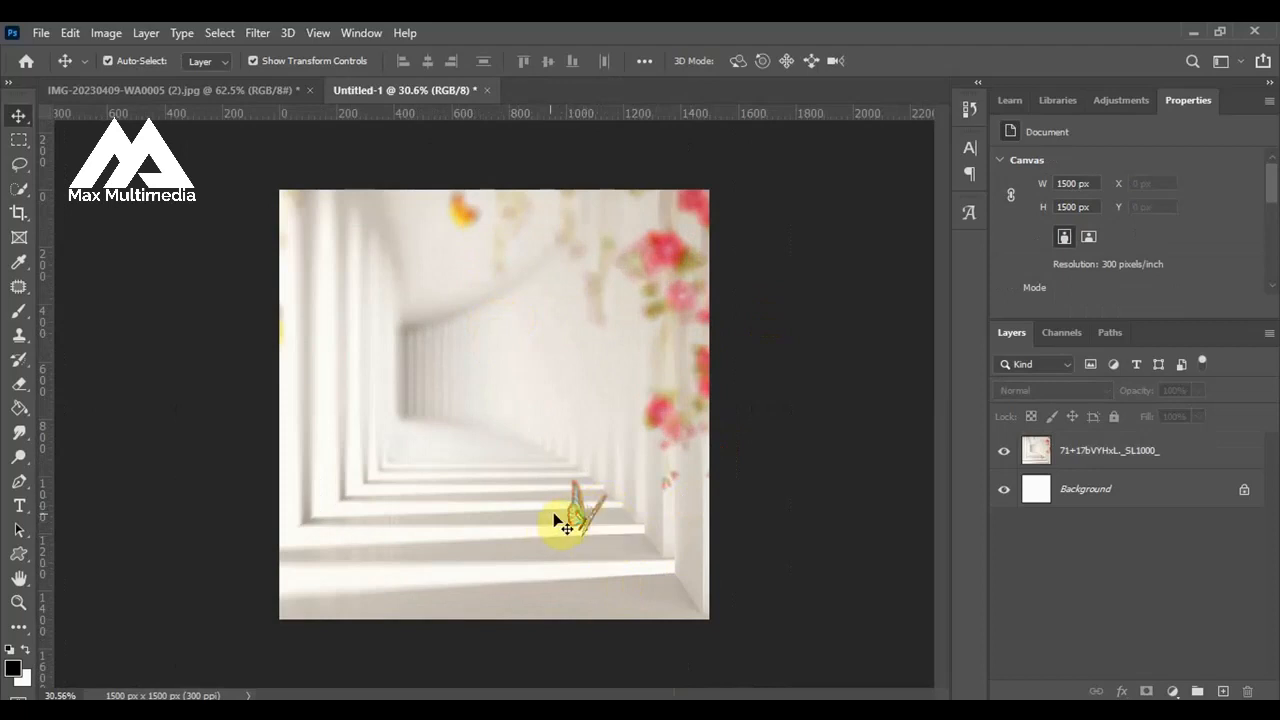
Outline the butterfly on the hallway steps with the Patch tool, a selection about 176 x 237 px.
{"action": "left_click", "coordinate": [17, 288]}
{"action": "right_click", "coordinate": [17, 288]}
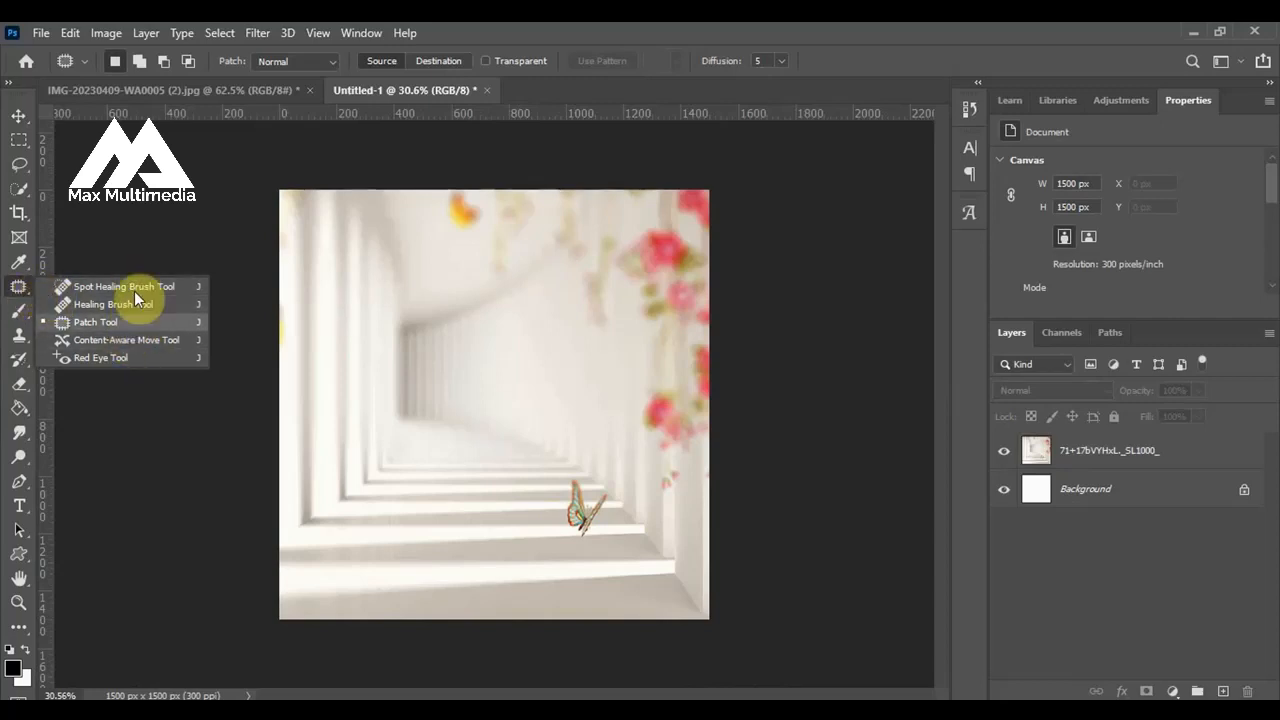
{"action": "left_click", "coordinate": [115, 323]}
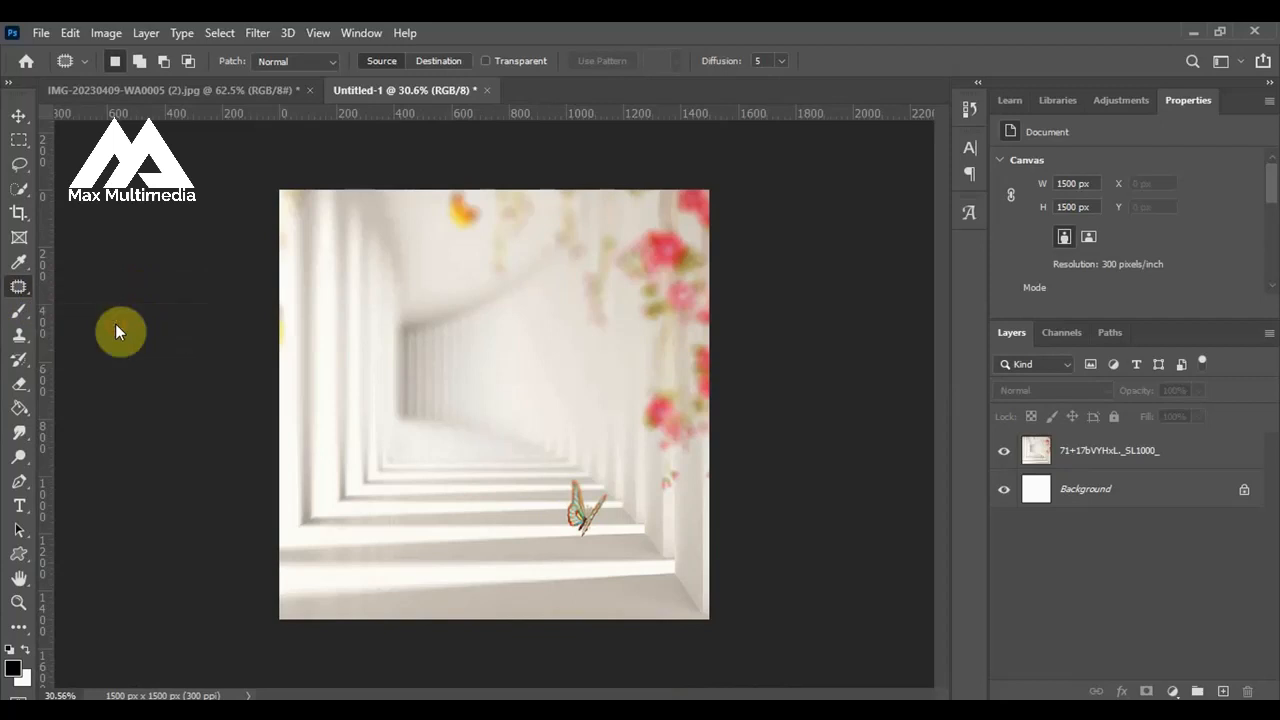
{"action": "scroll", "coordinate": [586, 563], "scroll_direction": "up", "scroll_amount": 3}
{"action": "scroll", "coordinate": [652, 556], "scroll_direction": "up", "scroll_amount": 2}
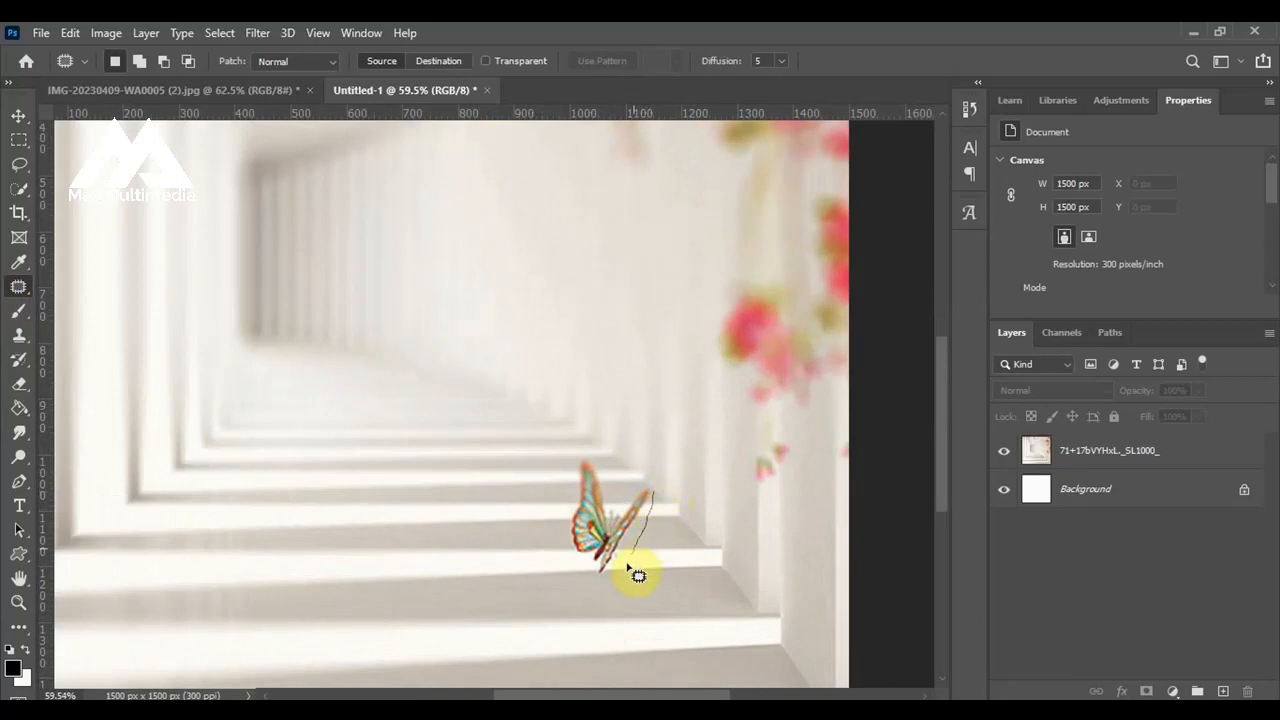
{"action": "mouse_move", "coordinate": [606, 586]}
{"action": "left_mouse_down"}
{"action": "mouse_move", "coordinate": [563, 544]}
{"action": "mouse_move", "coordinate": [564, 470]}
{"action": "left_mouse_up"}
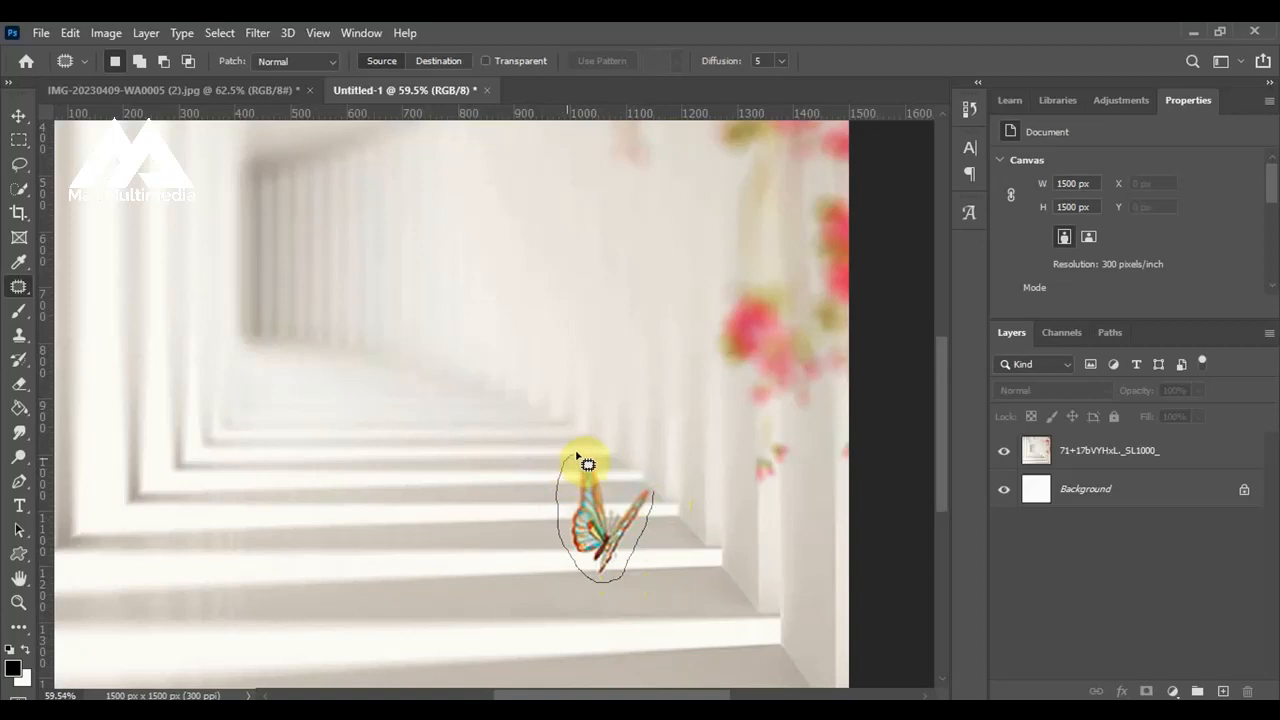
Patch out the outlined butterfly using the clean steps just to its left, aligned with the step edges, and clear the selection.
{"action": "mouse_move", "coordinate": [665, 494]}
{"action": "left_mouse_down"}
{"action": "mouse_move", "coordinate": [612, 515]}
{"action": "mouse_move", "coordinate": [473, 516]}
{"action": "left_mouse_up"}
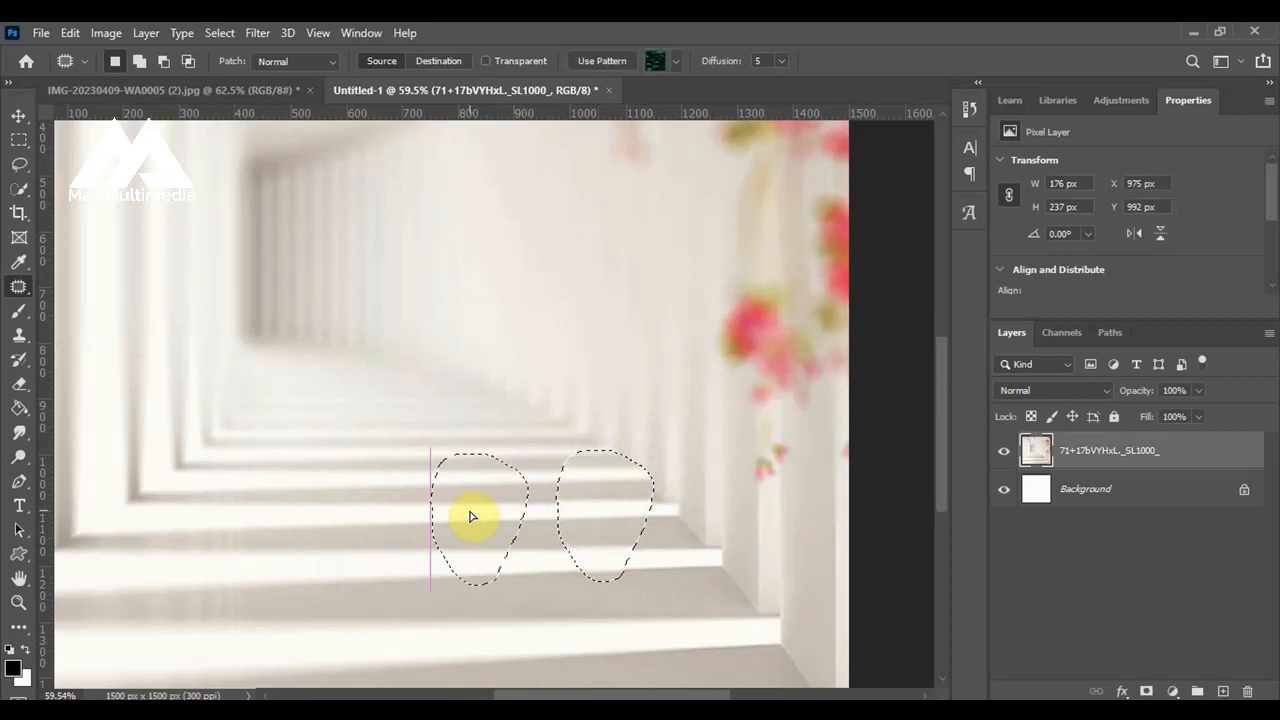
{"action": "left_click_drag", "start_coordinate": [472, 516], "coordinate": [472, 515]}
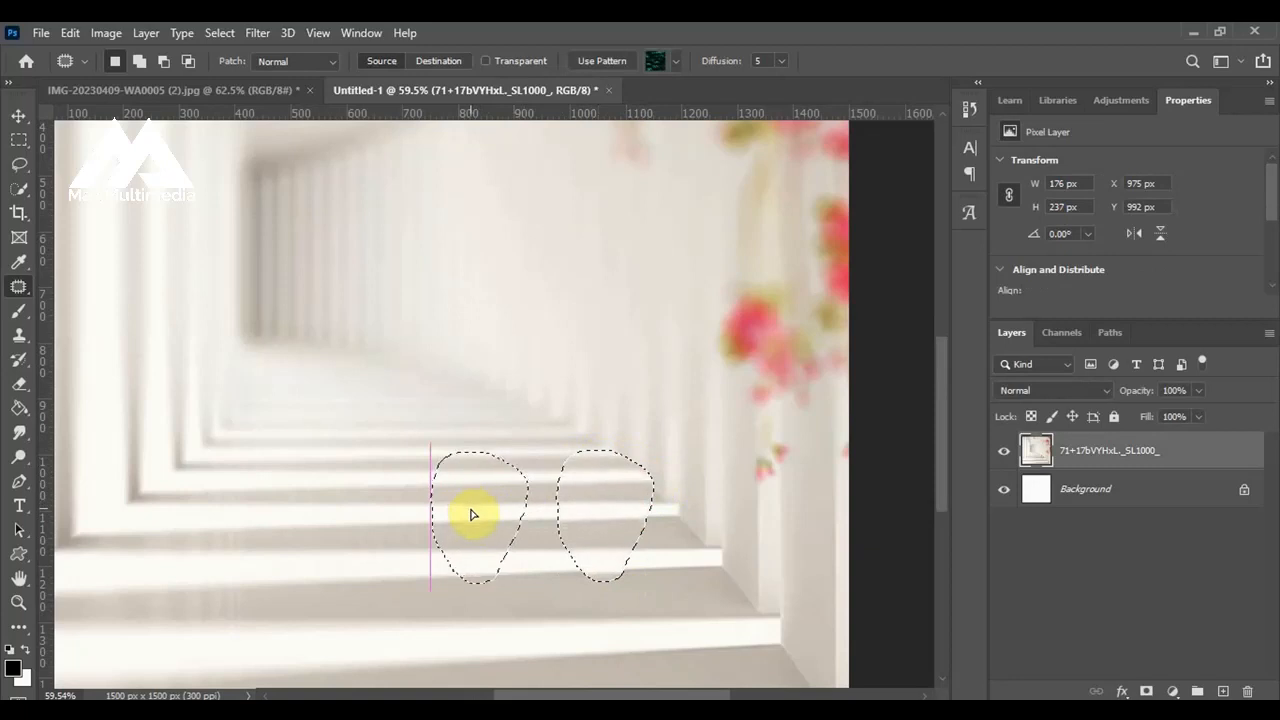
{"action": "left_click_drag", "start_coordinate": [471, 512], "coordinate": [473, 514]}
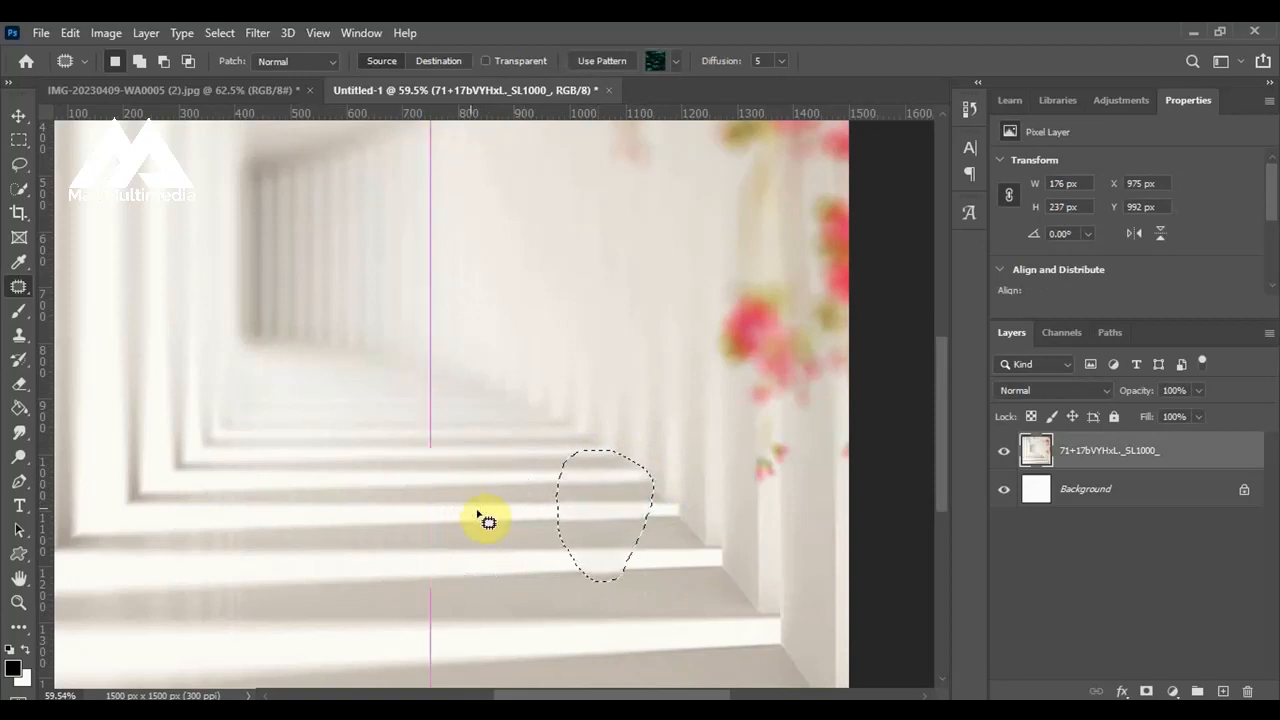
{"action": "key", "text": "ctrl+d"}
{"action": "scroll", "coordinate": [594, 514], "scroll_direction": "down", "scroll_amount": 5}
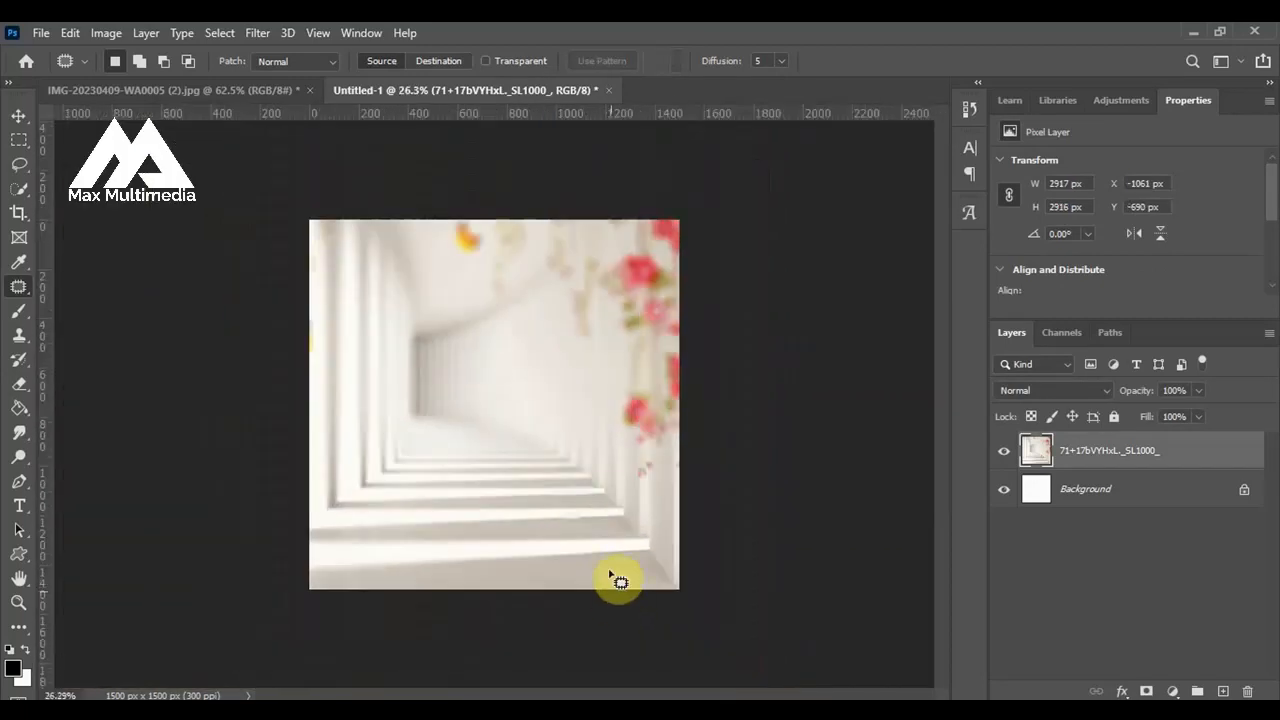
{"action": "left_click", "coordinate": [14, 118]}
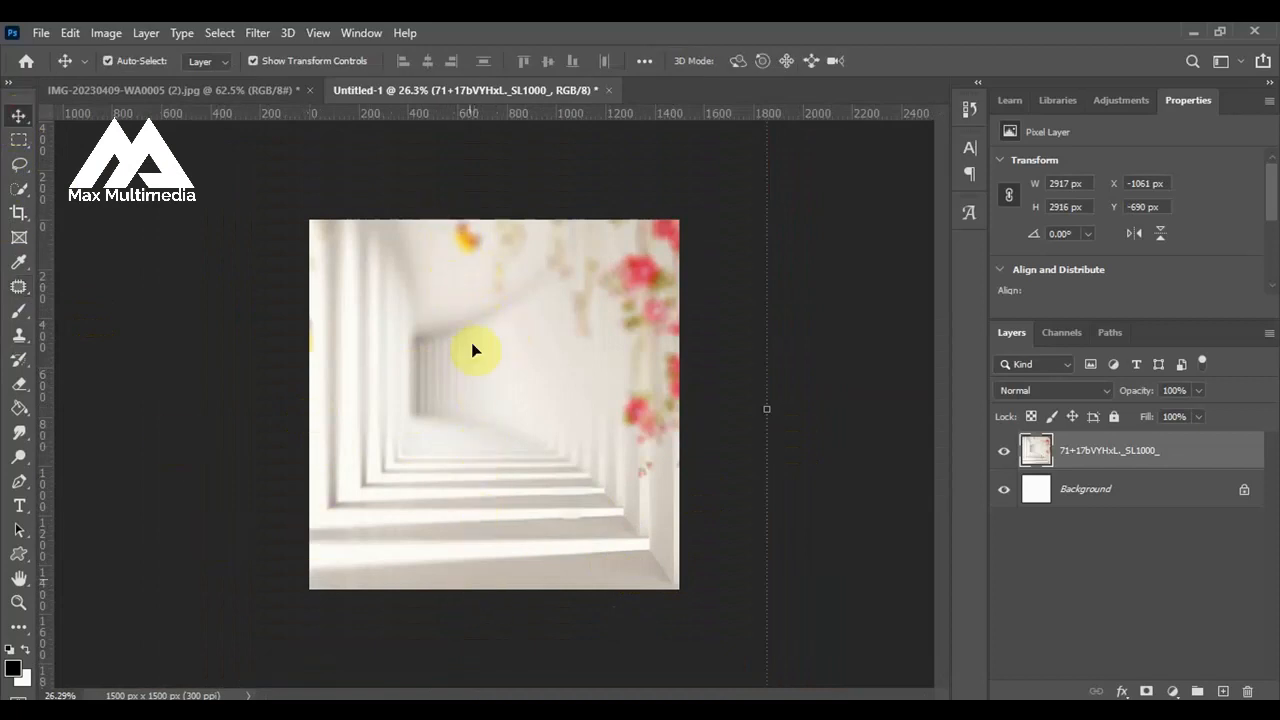
{"action": "left_click", "coordinate": [137, 417]}
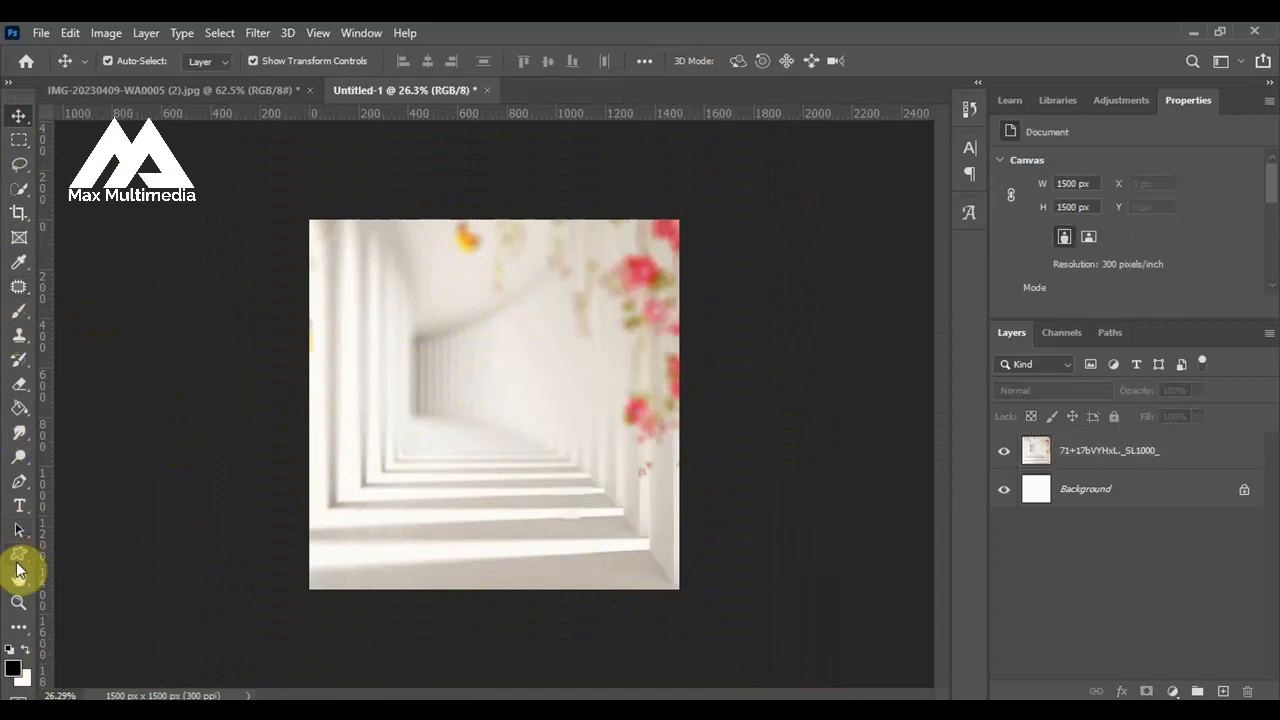
Draw a rectangle about 787 x 1645 px over the left part of the canvas and fill it with white.
{"action": "left_click", "coordinate": [20, 565]}
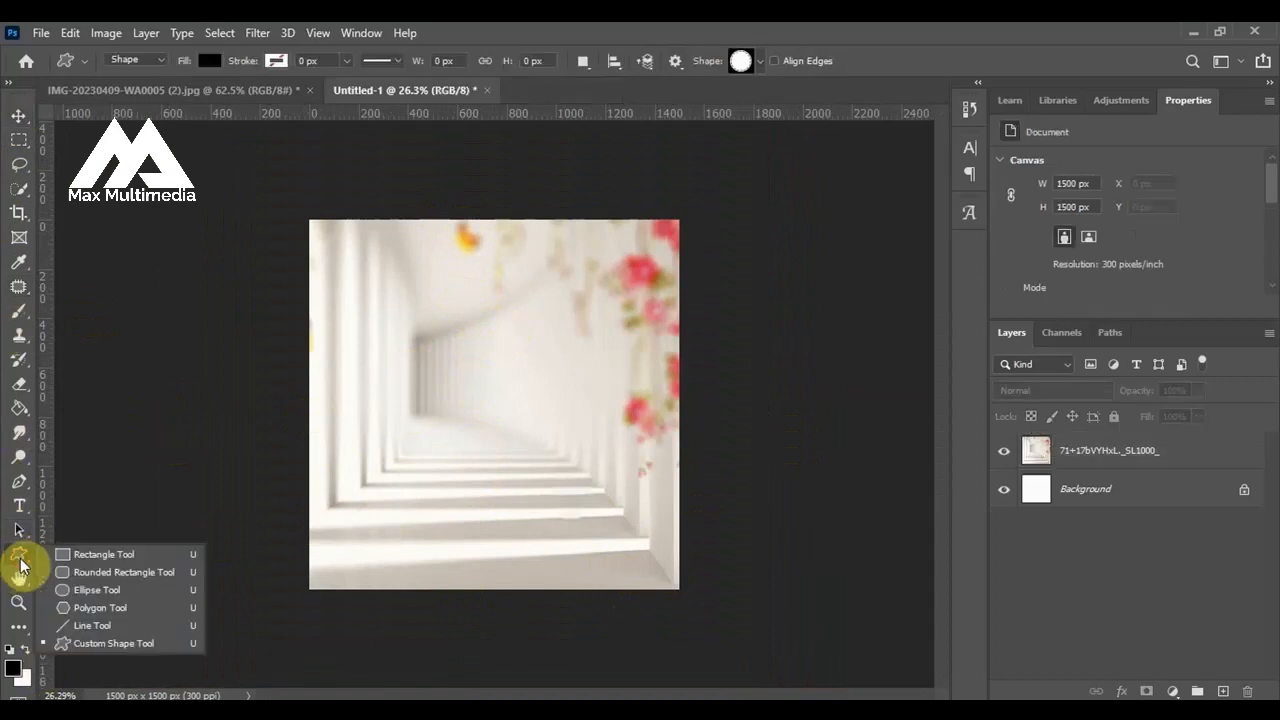
{"action": "left_click", "coordinate": [86, 558]}
{"action": "left_click_drag", "start_coordinate": [286, 212], "coordinate": [479, 617]}
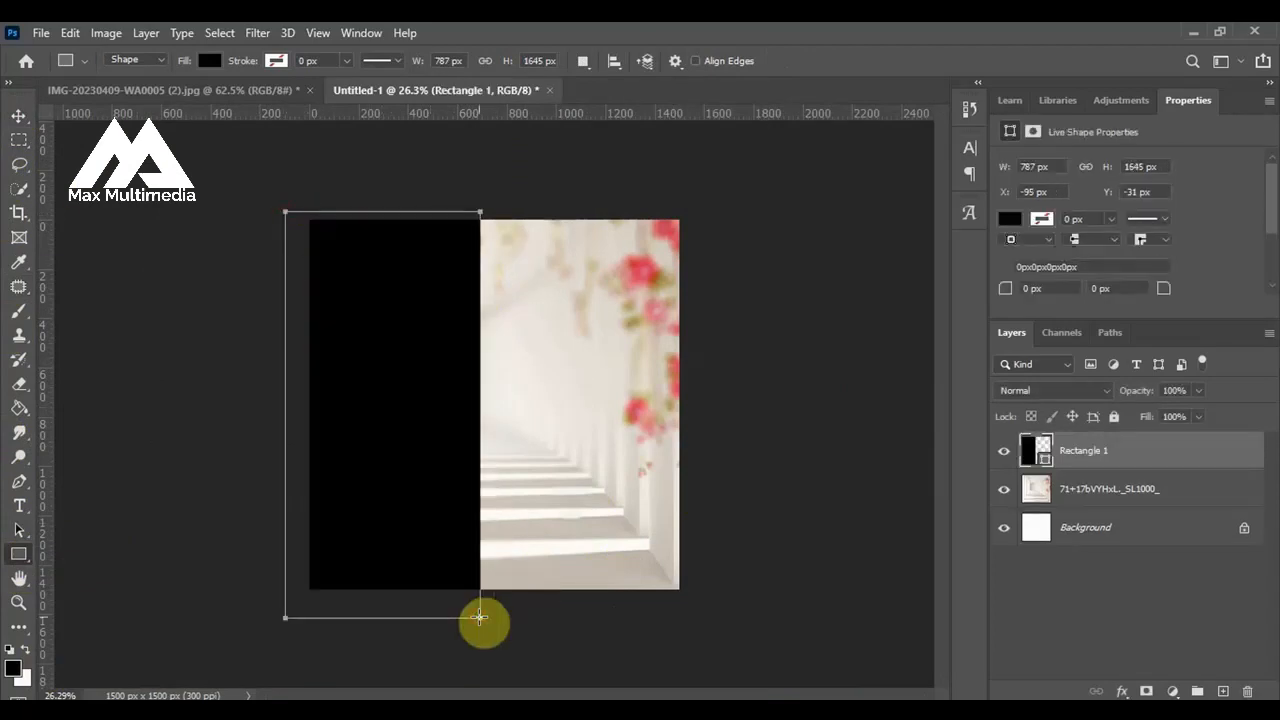
{"action": "left_click", "coordinate": [18, 117]}
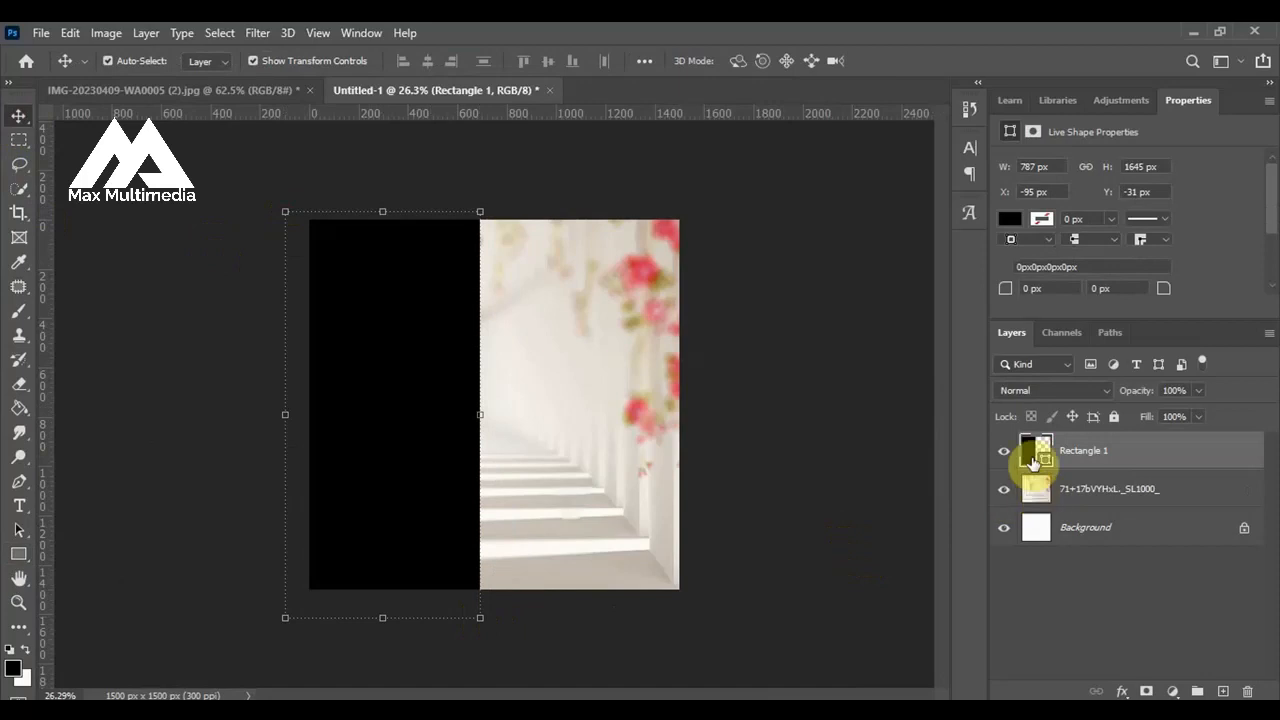
{"action": "double_click", "coordinate": [1045, 465]}
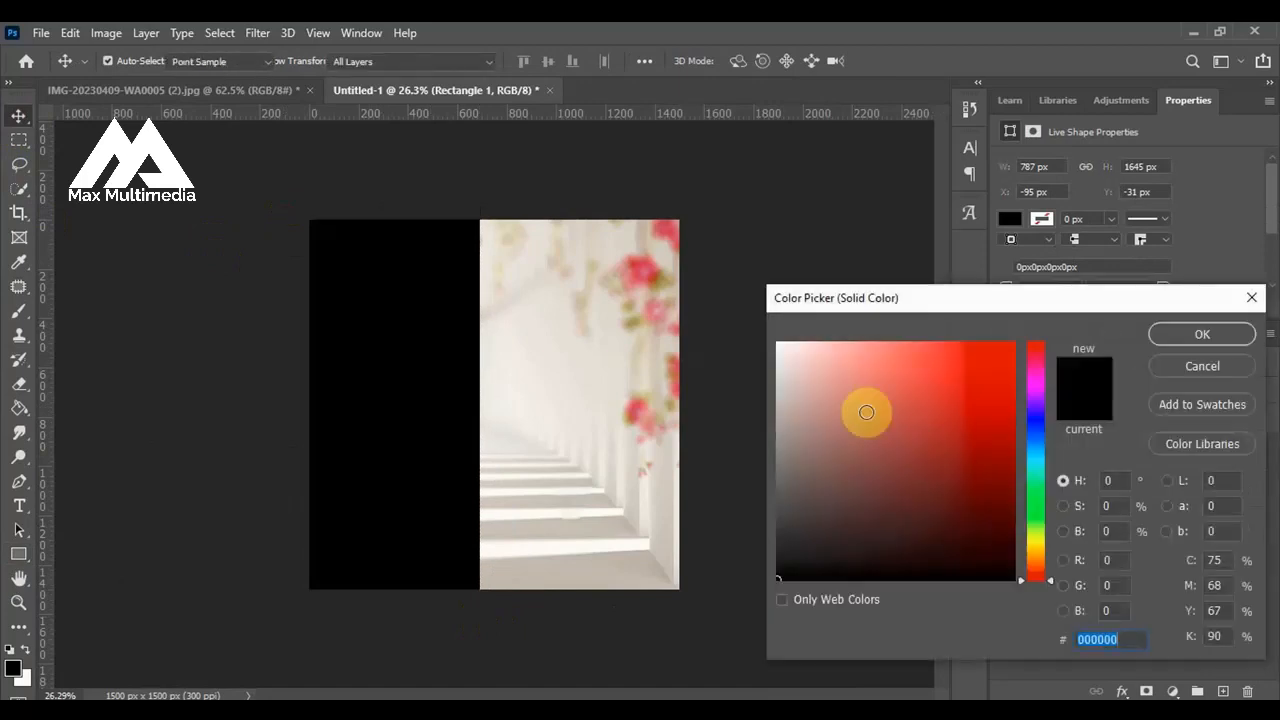
{"action": "left_click", "coordinate": [778, 342]}
{"action": "left_click", "coordinate": [1233, 340]}
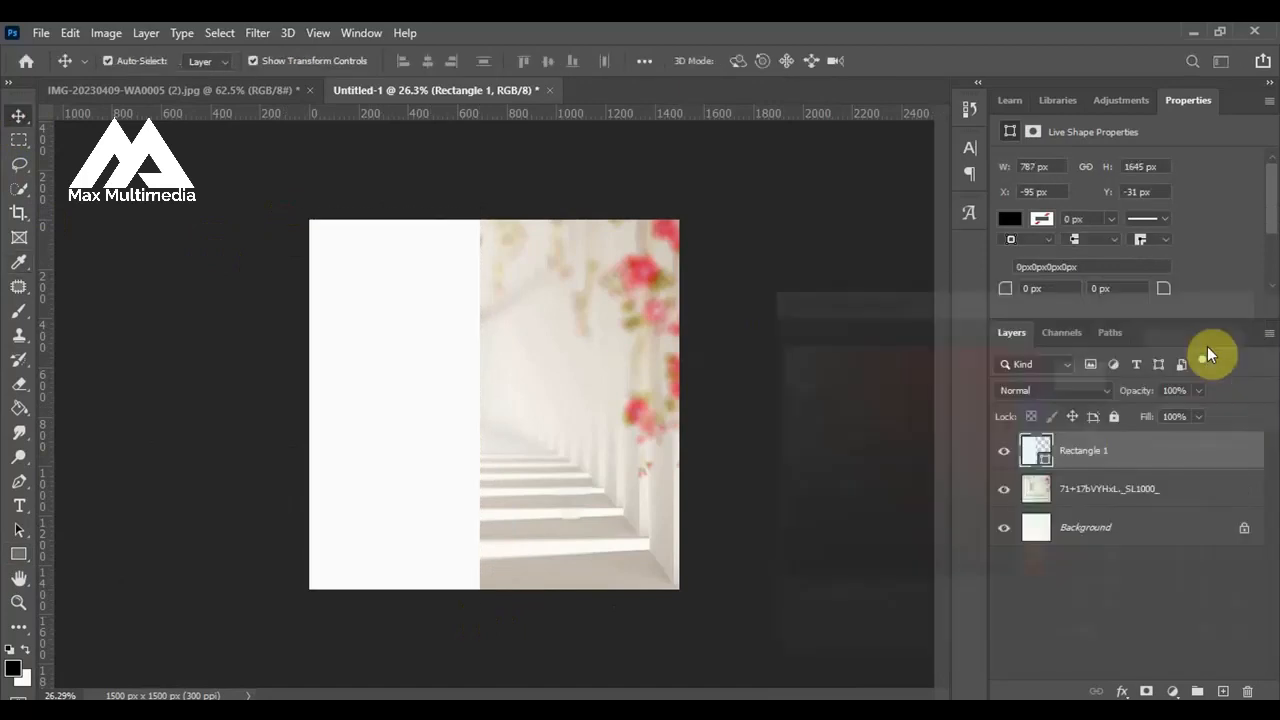
{"action": "left_click", "coordinate": [83, 214]}
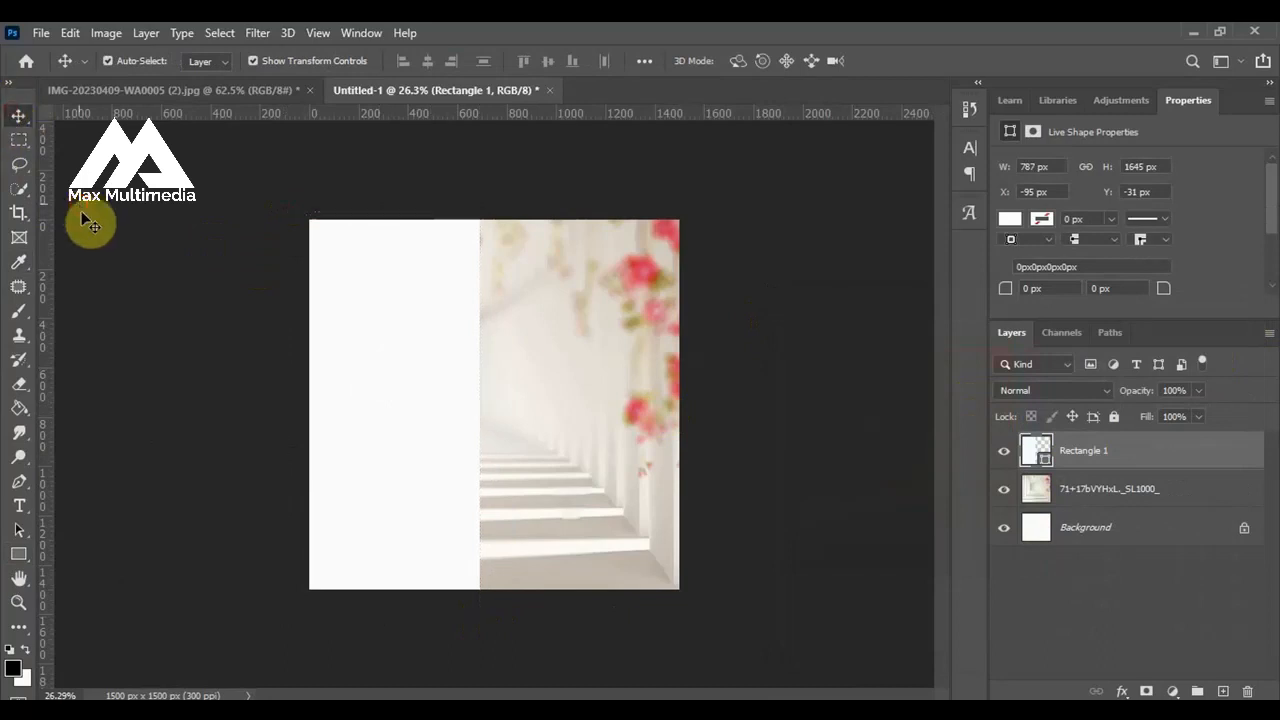
Lower the white rectangle layer's opacity to 48%.
{"action": "left_click", "coordinate": [377, 296]}
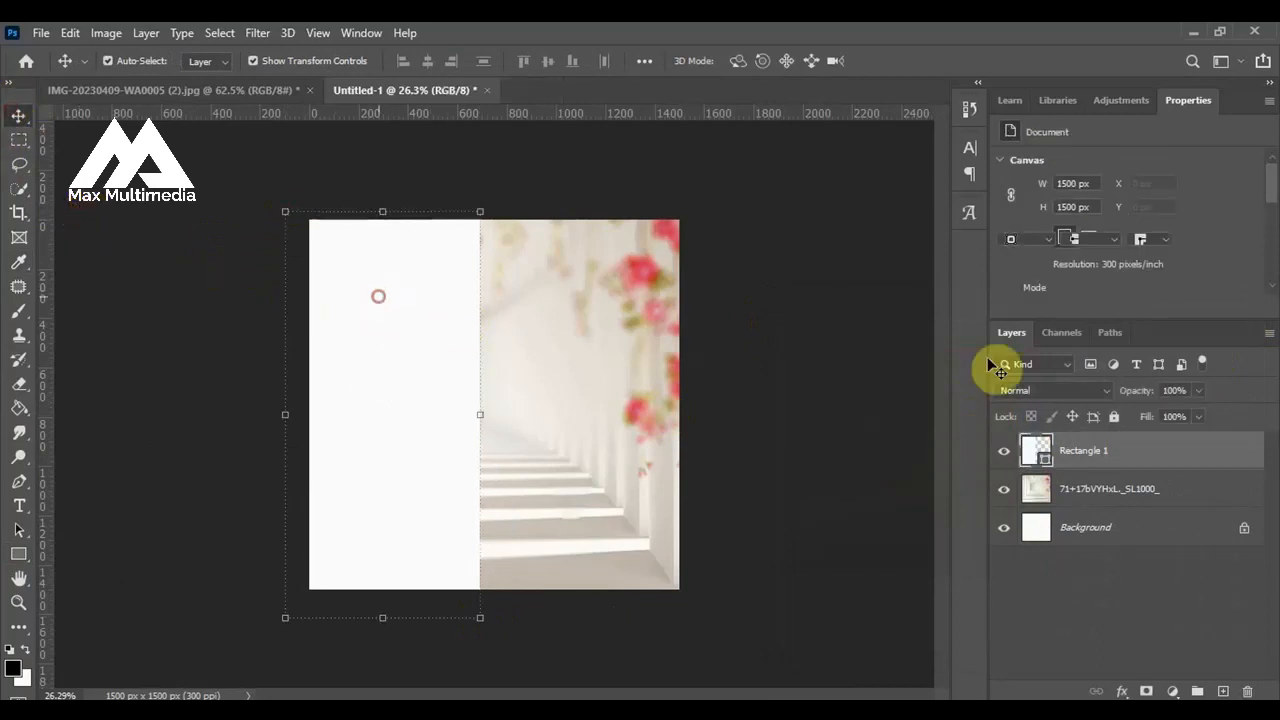
{"action": "left_click", "coordinate": [1200, 391]}
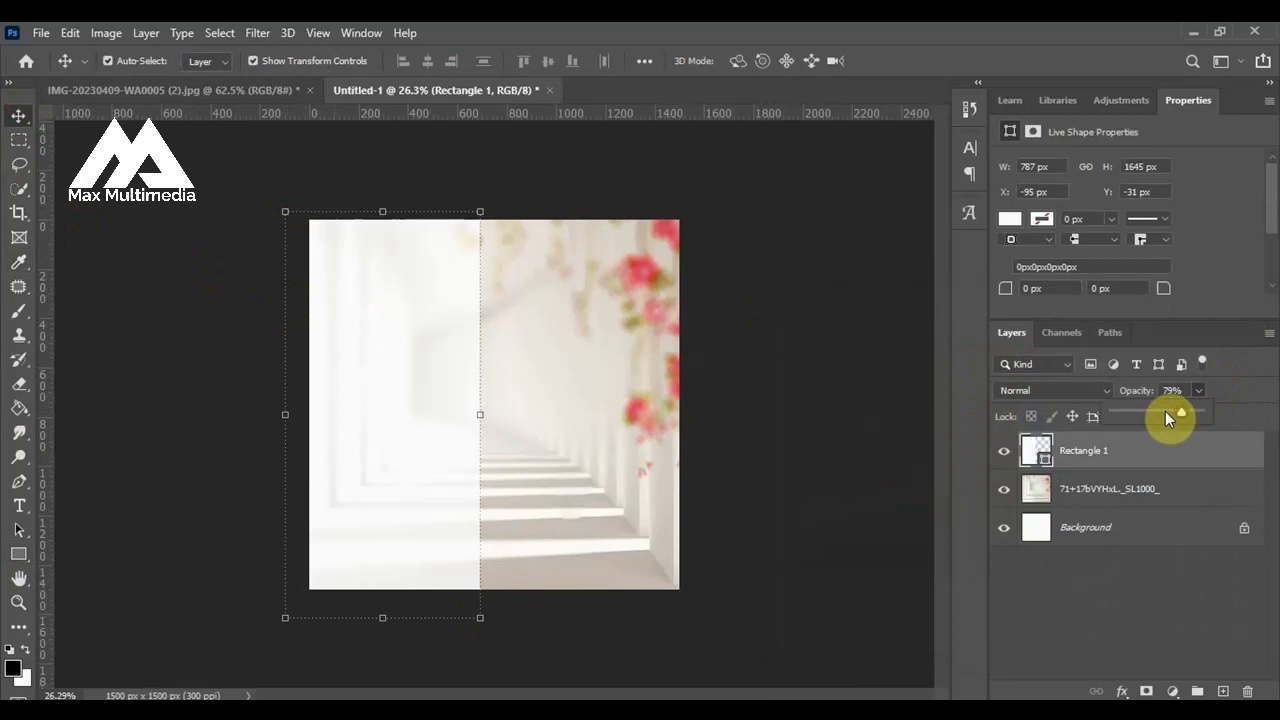
{"action": "left_click", "coordinate": [1165, 411]}
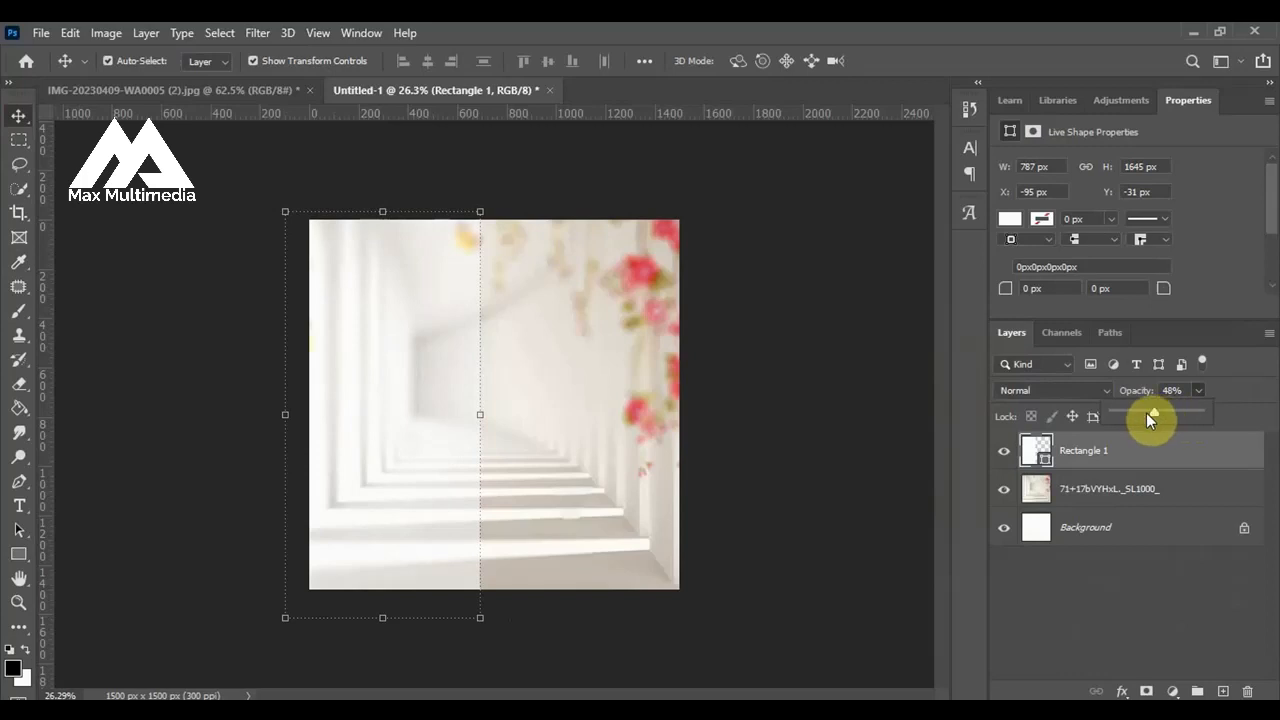
{"action": "left_click", "coordinate": [18, 114]}
{"action": "left_click", "coordinate": [114, 323]}
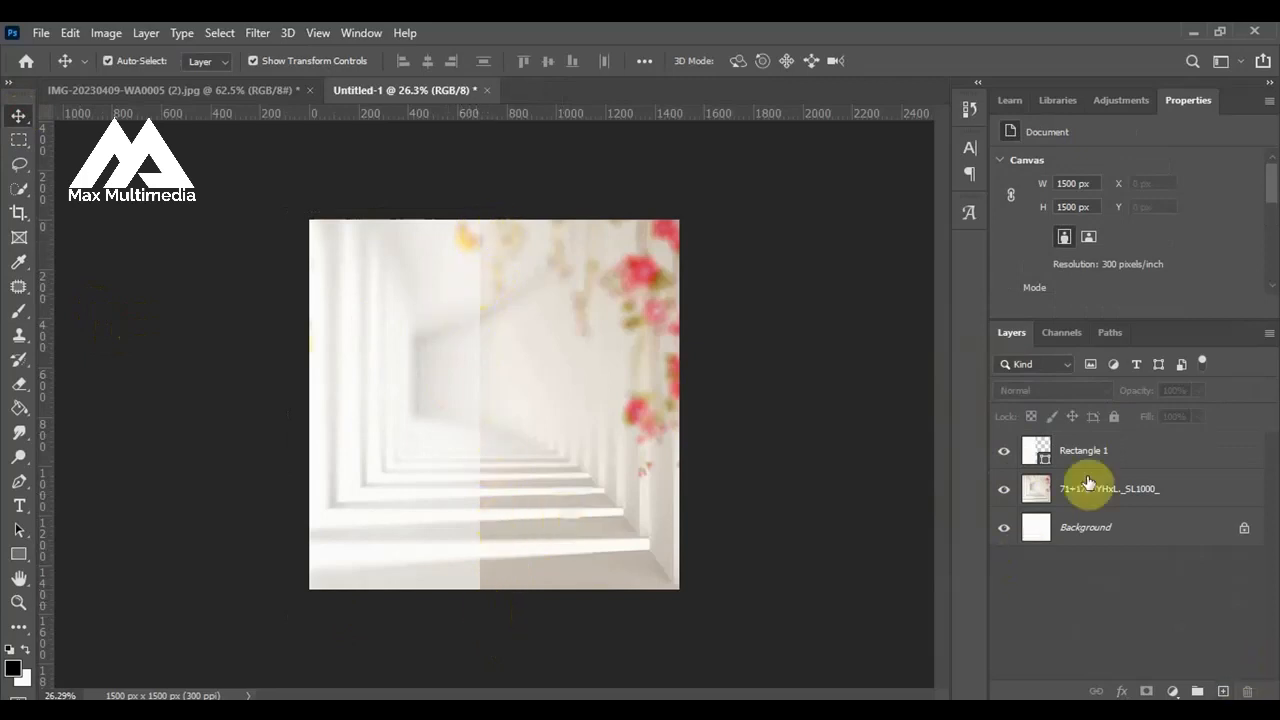
Add a layer mask to the white rectangle and paint black down its right edge with a 700 px soft brush to blend it into the hallway.
{"action": "left_click", "coordinate": [1062, 456]}
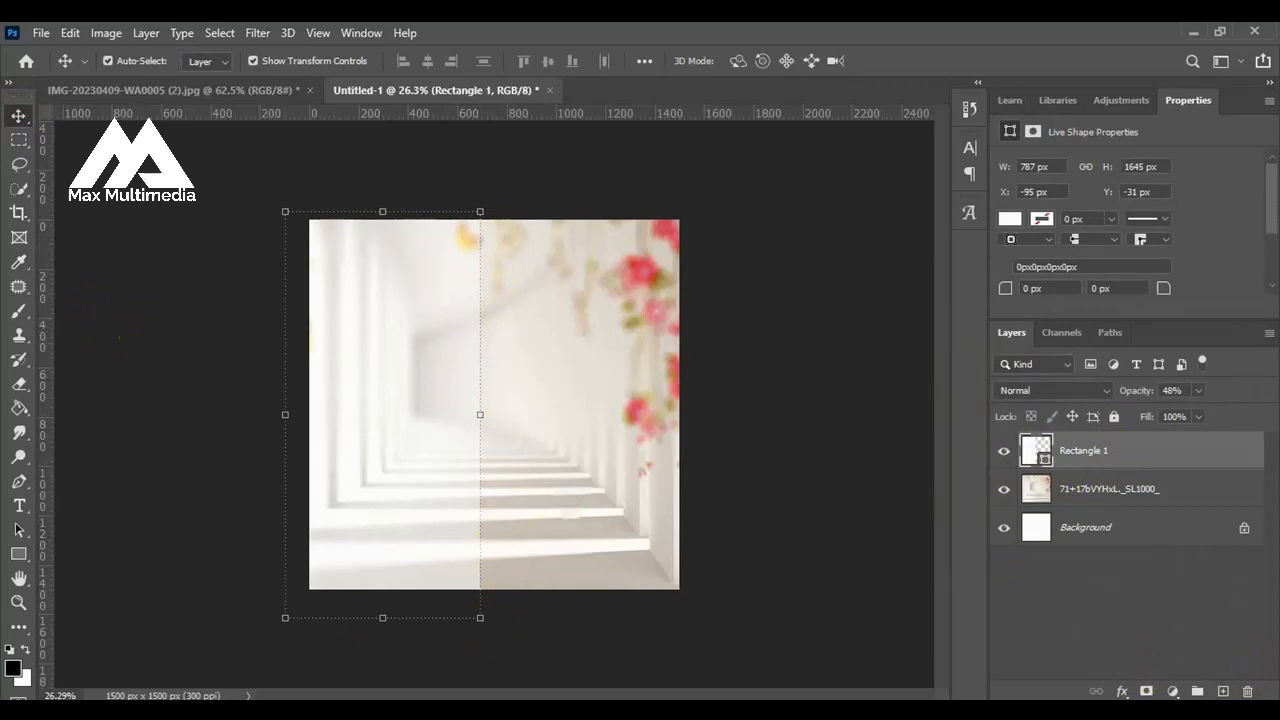
{"action": "left_click", "coordinate": [1146, 691]}
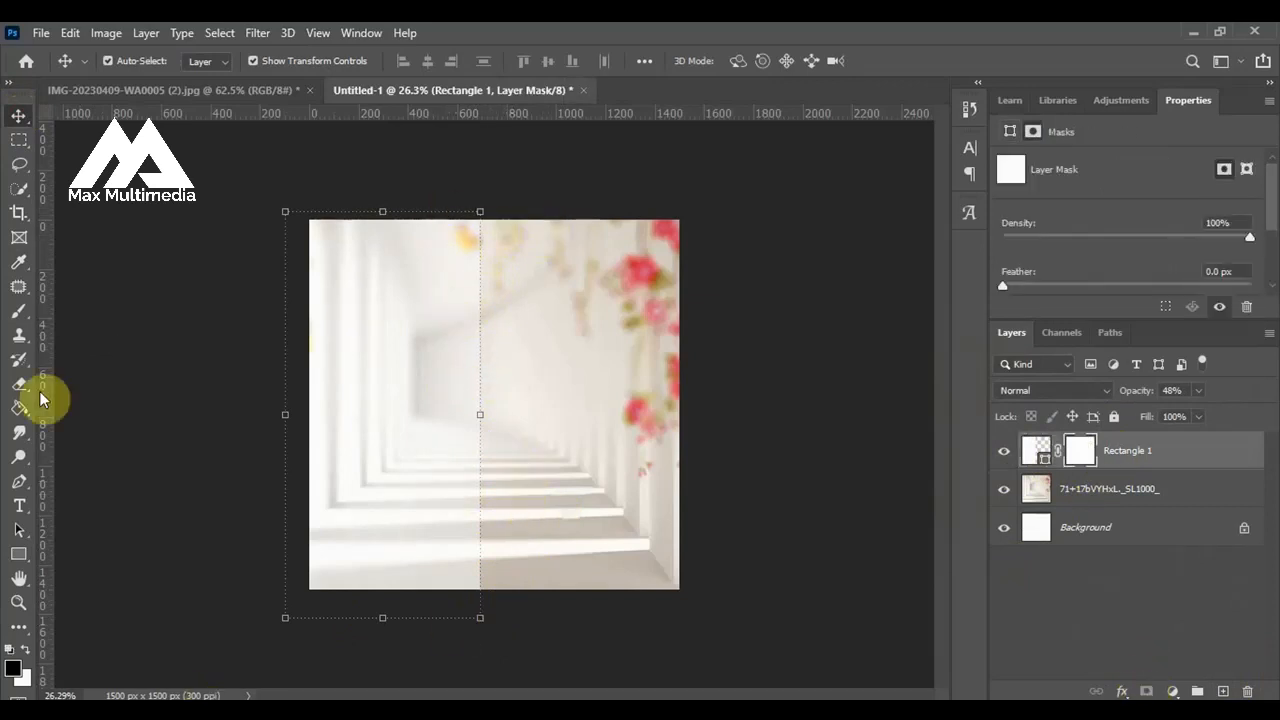
{"action": "left_click", "coordinate": [19, 312]}
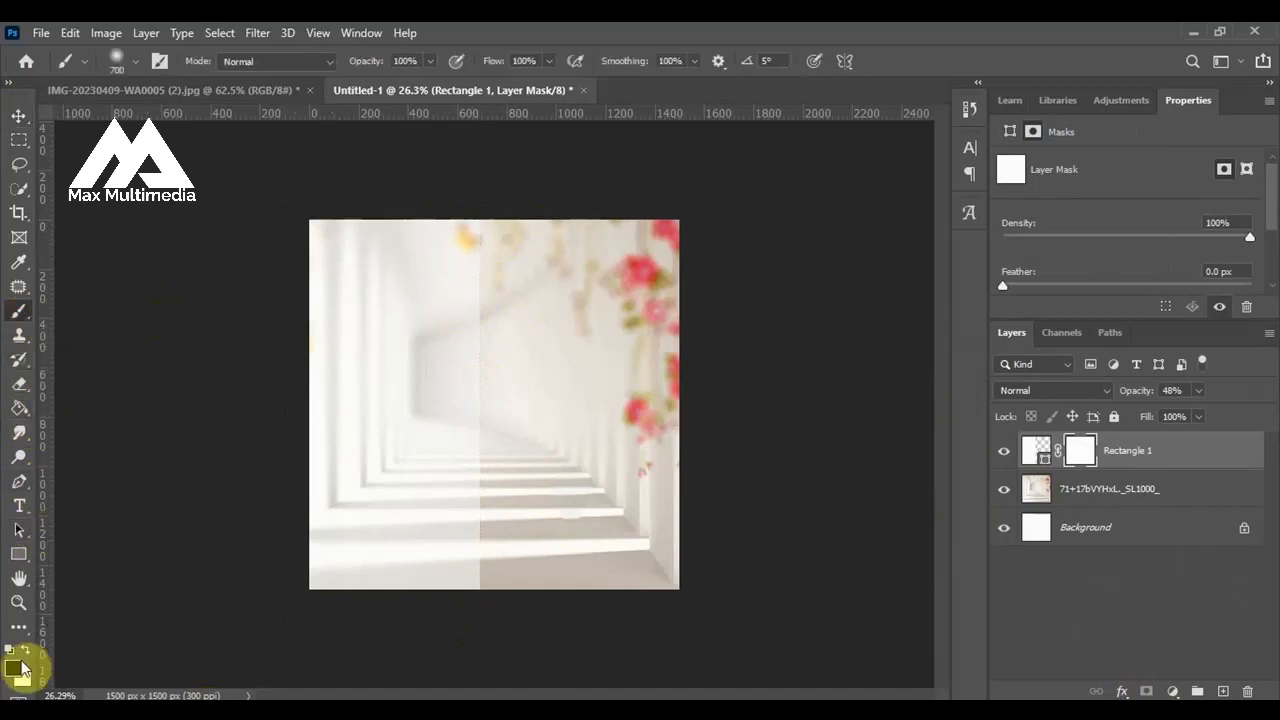
{"action": "left_click_drag", "start_coordinate": [502, 258], "coordinate": [523, 640]}
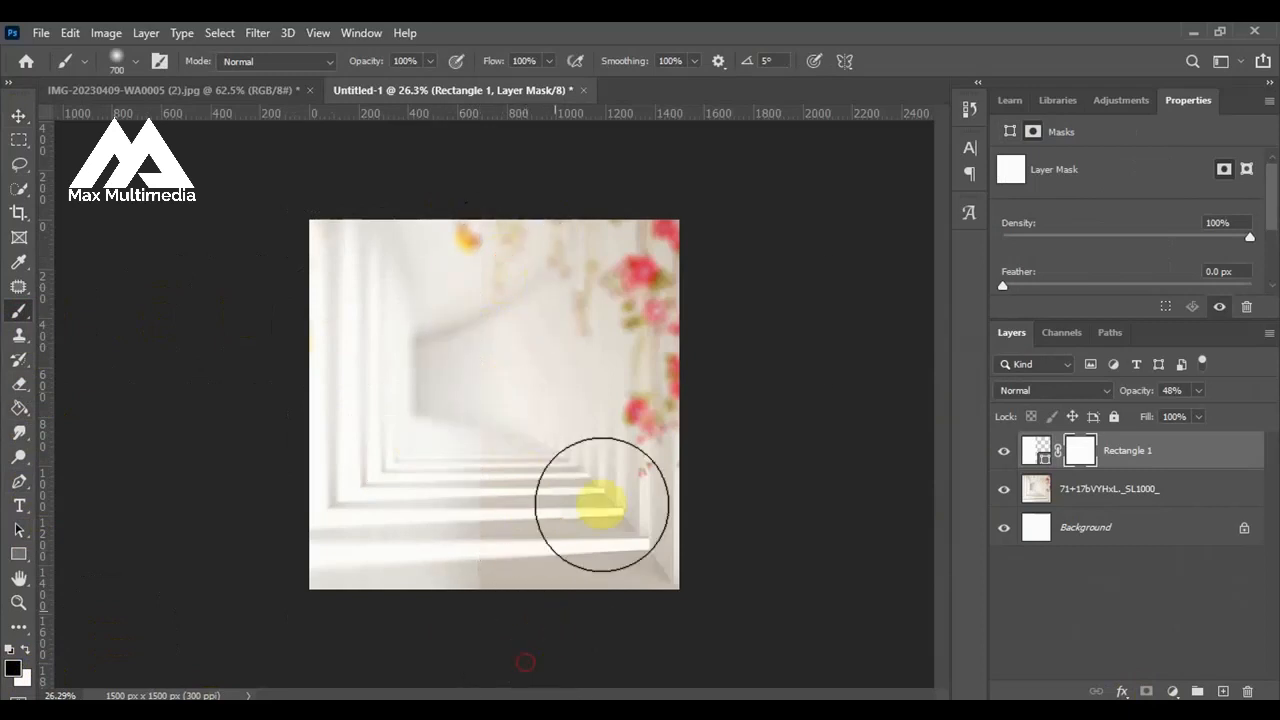
{"action": "left_click", "coordinate": [16, 118]}
{"action": "left_click", "coordinate": [92, 286]}
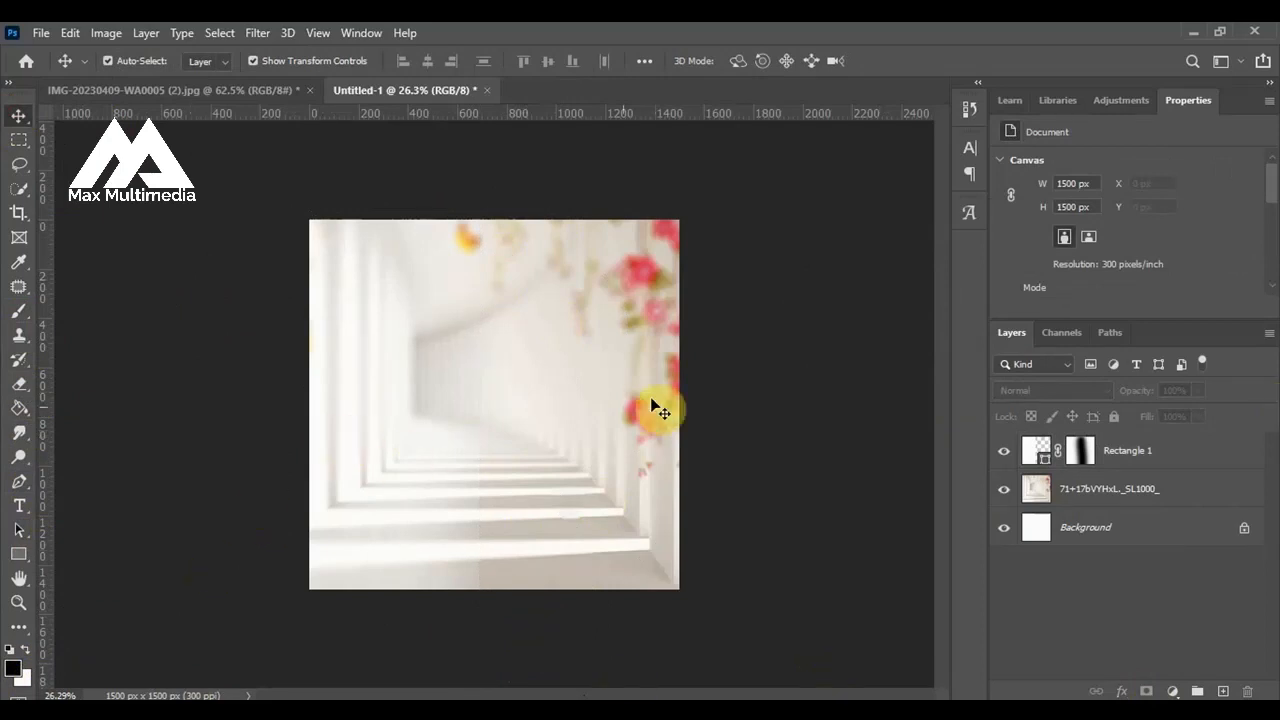
Switch to the Word document, copy the HAPPY BIRTHDAY line and return to the Photoshop flyer.
{"action": "left_click", "coordinate": [20, 506]}
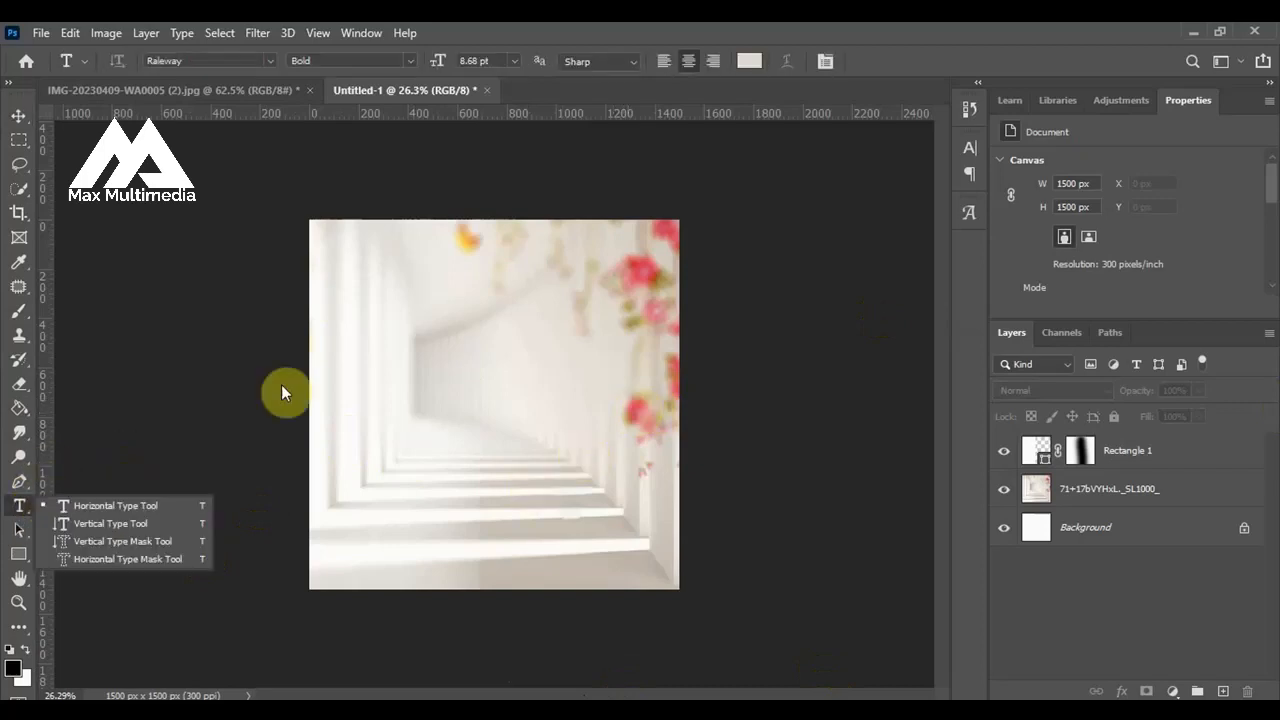
{"action": "left_click", "coordinate": [18, 115]}
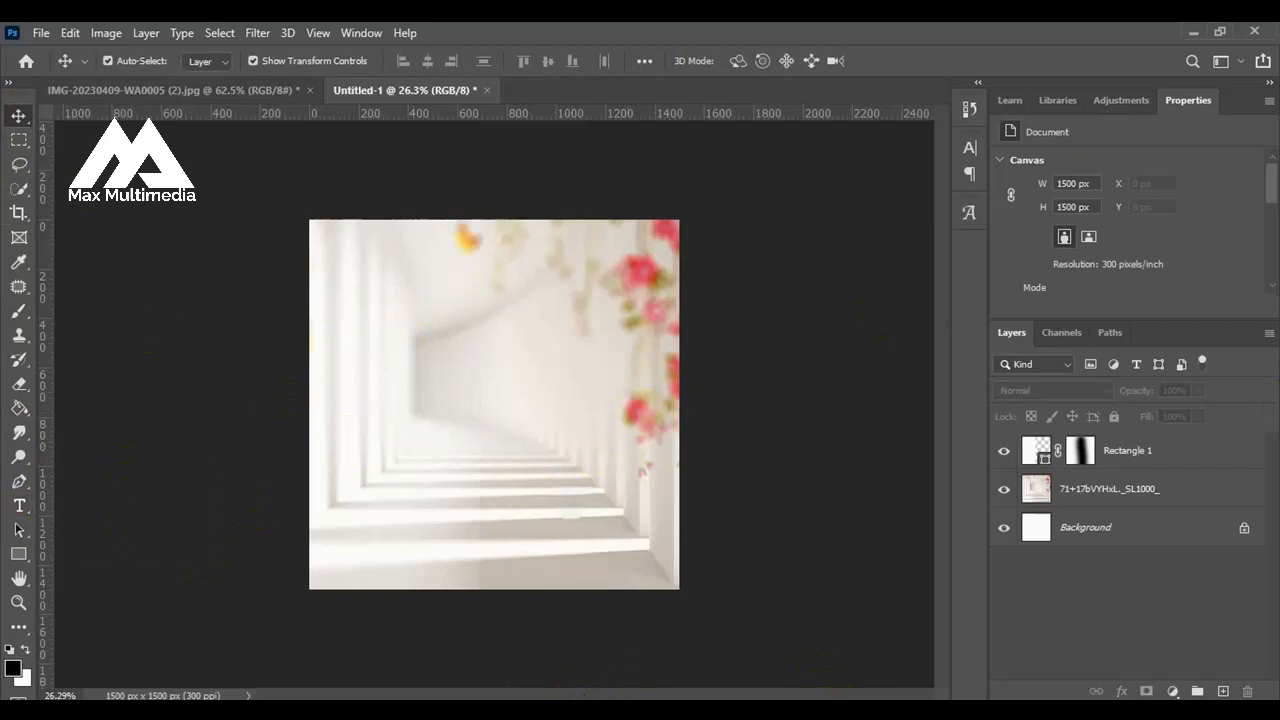
{"action": "key", "text": "alt+Tab"}
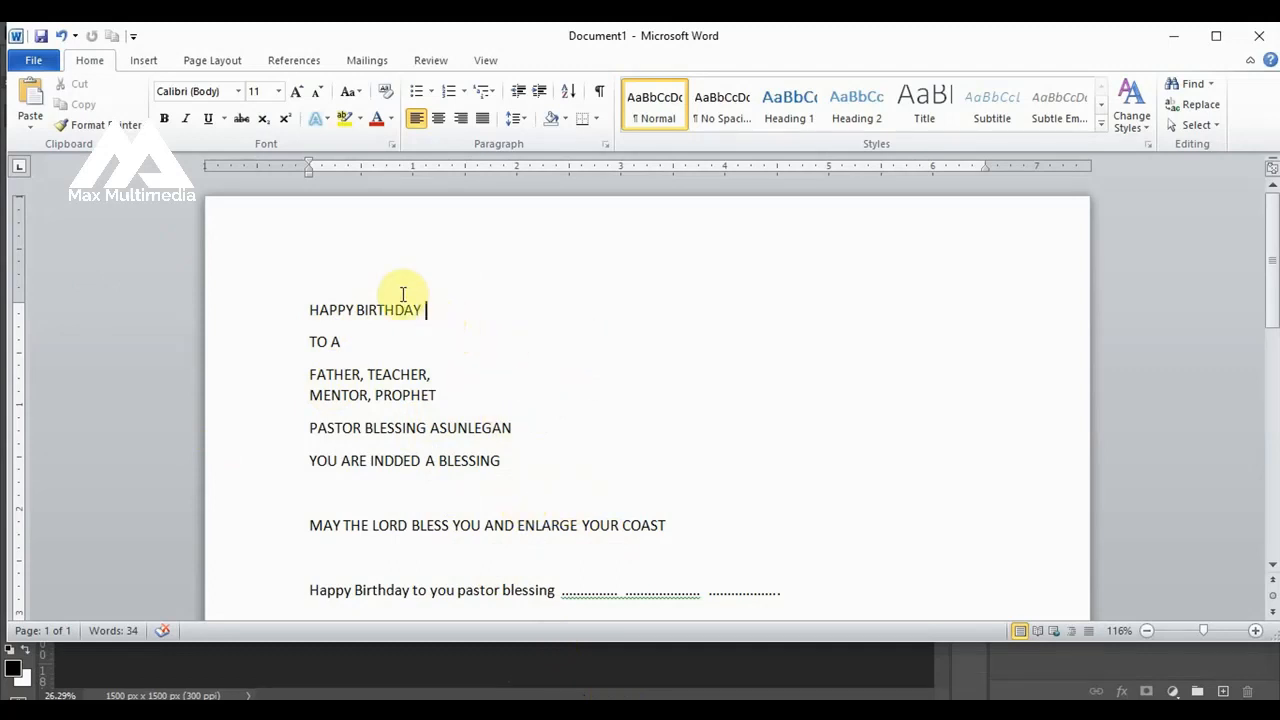
{"action": "left_click_drag", "start_coordinate": [422, 300], "coordinate": [317, 289]}
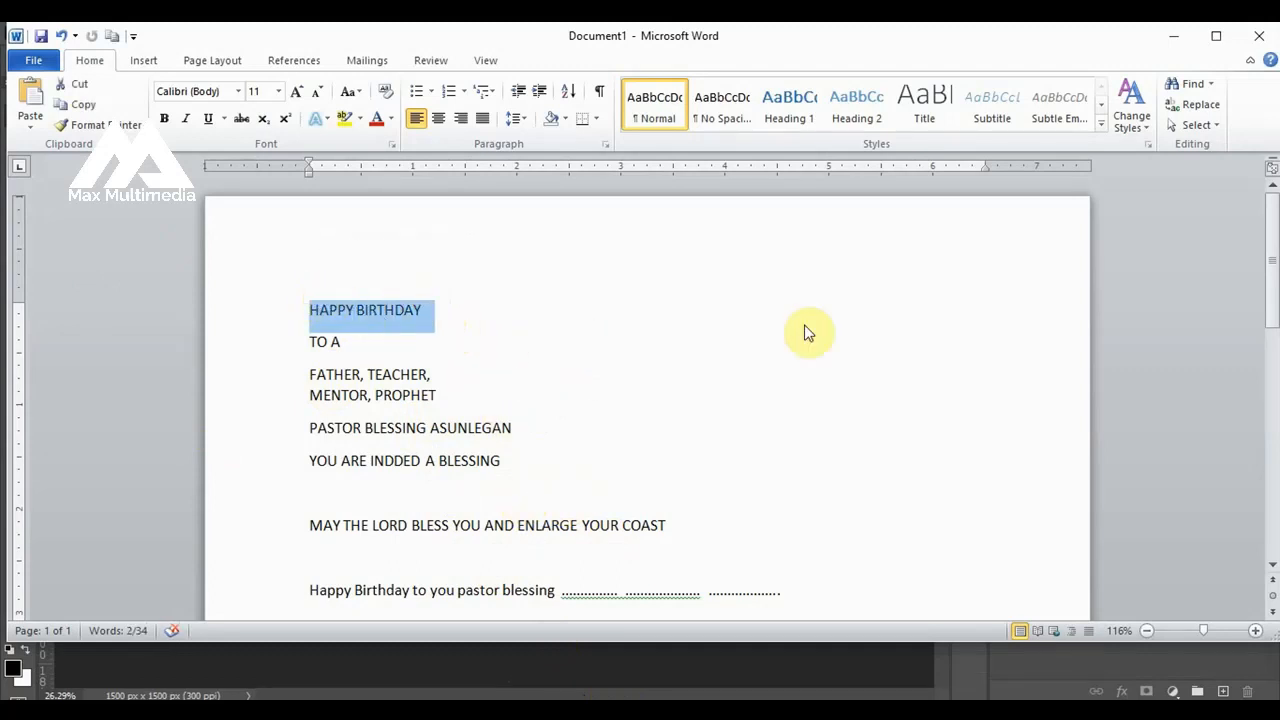
{"action": "left_click", "coordinate": [1172, 37]}
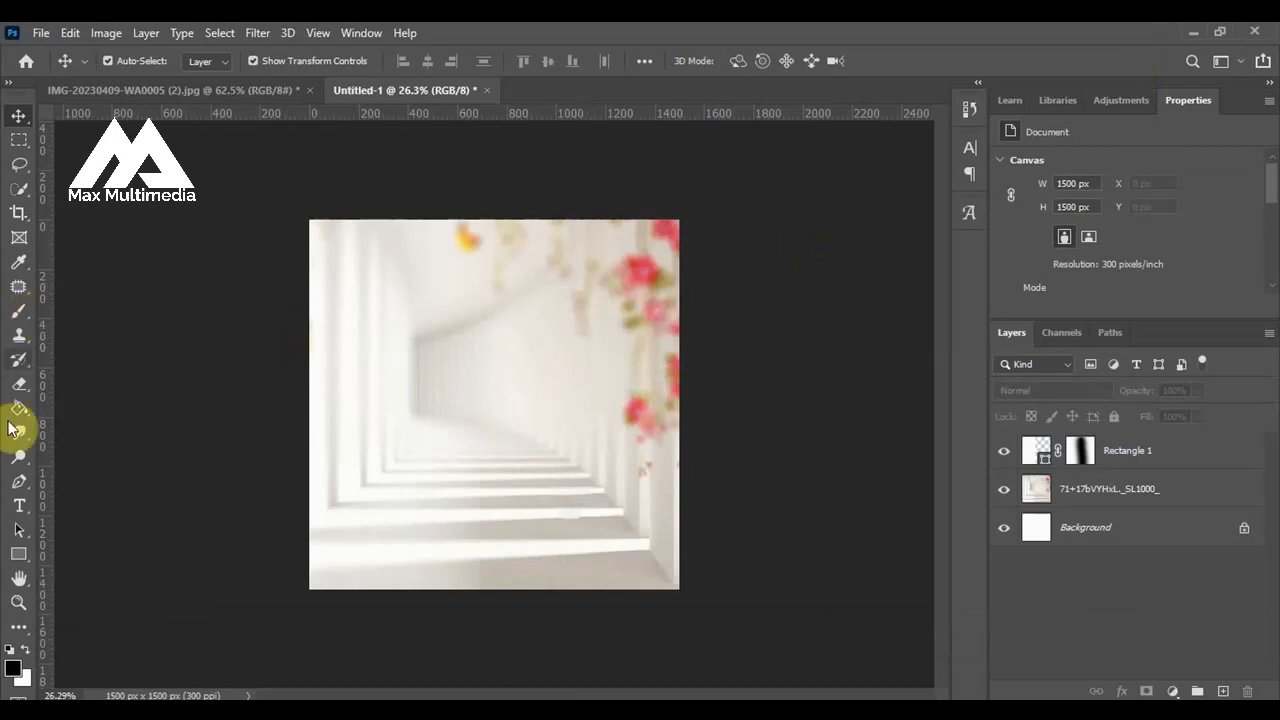
Paste the copied HAPPY BIRTHDAY line as a new text layer on the upper left part of the flyer.
{"action": "left_click", "coordinate": [19, 506]}
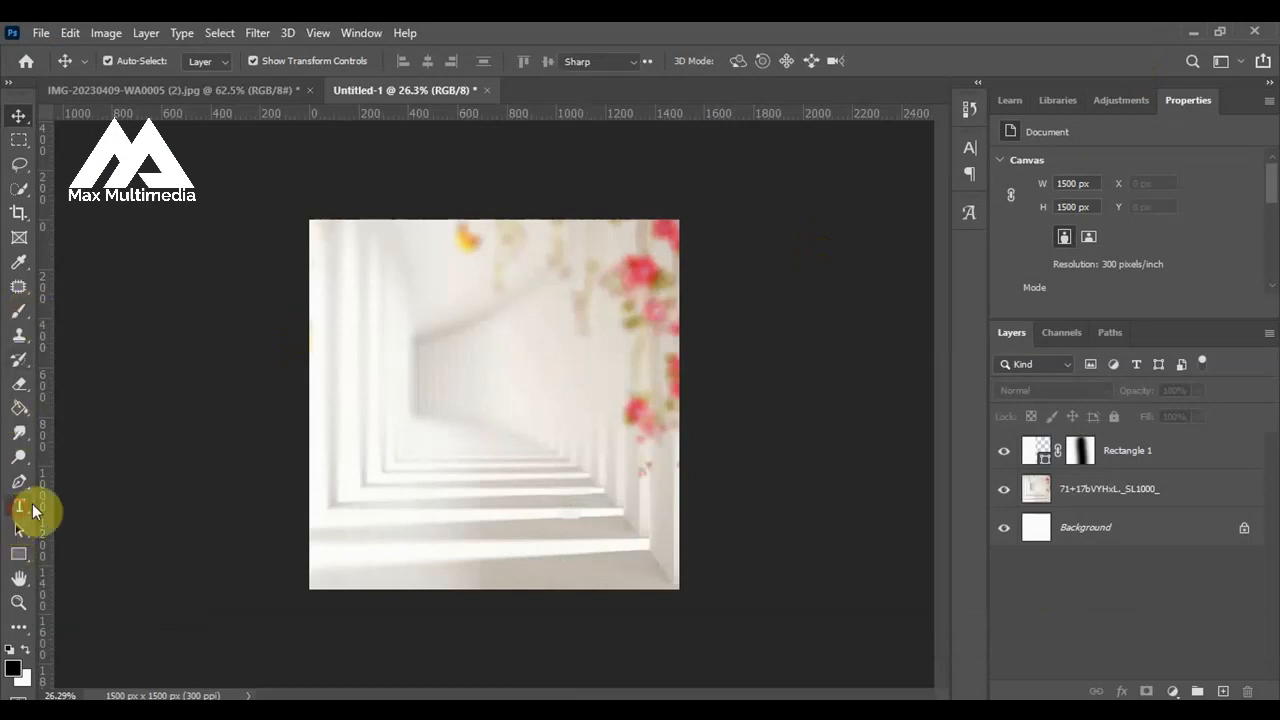
{"action": "left_click", "coordinate": [405, 332]}
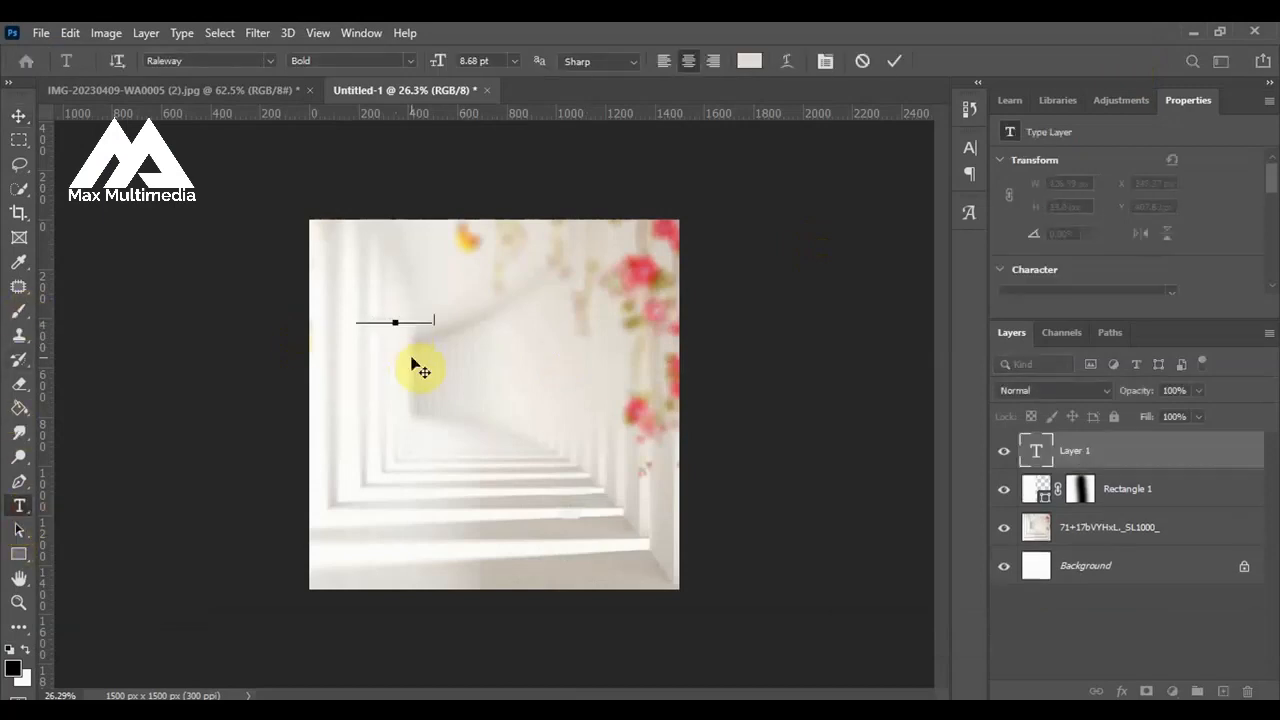
{"action": "left_click", "coordinate": [891, 61]}
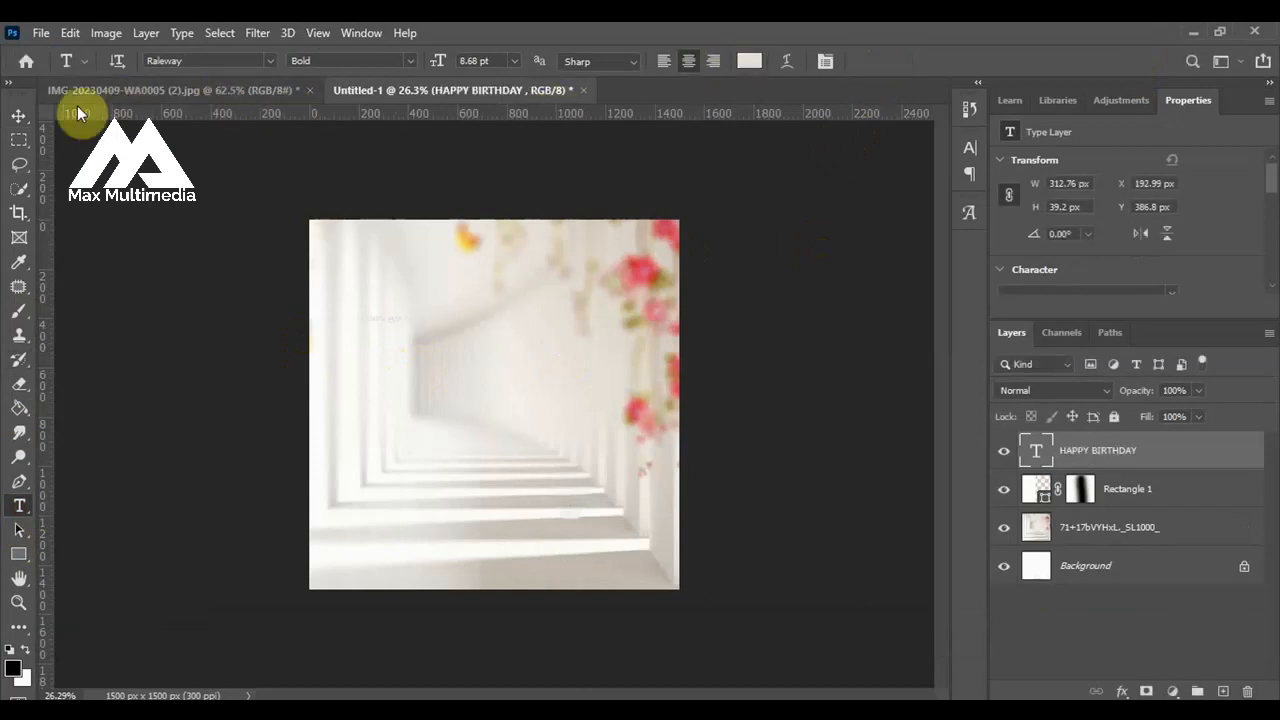
{"action": "left_click", "coordinate": [19, 116]}
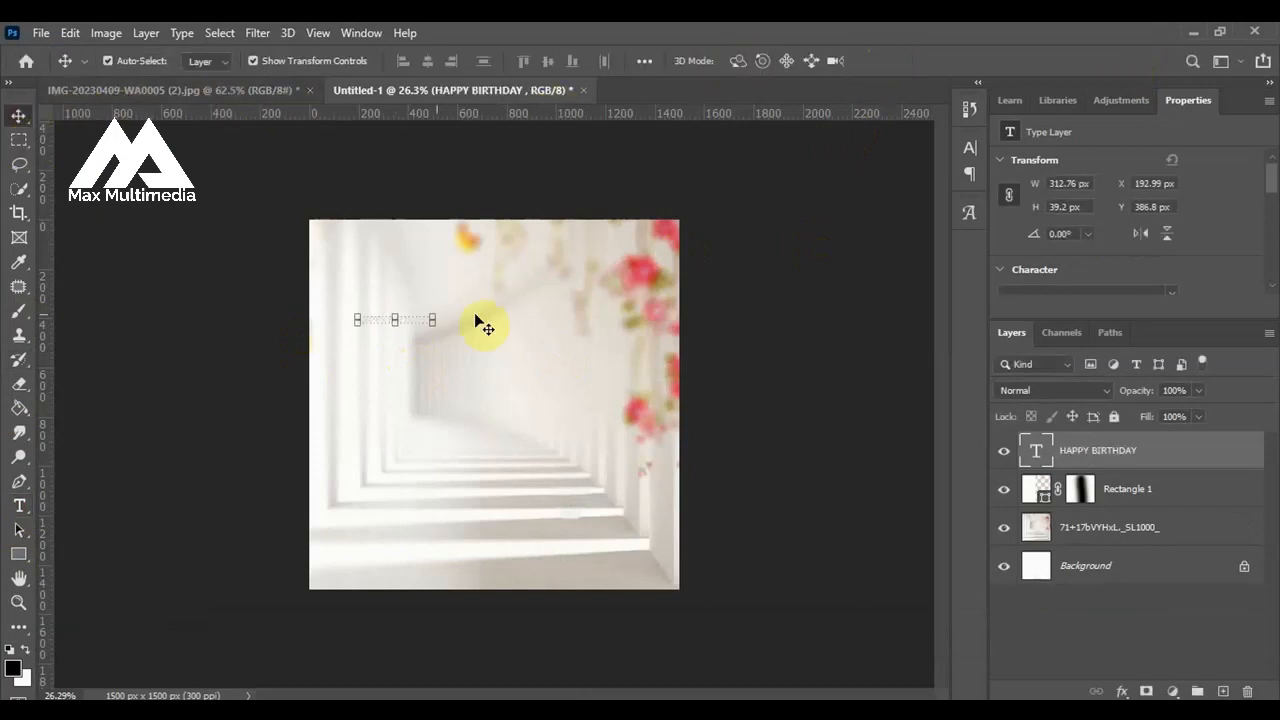
Change the HAPPY BIRTHDAY text colour to black (000000).
{"action": "left_click", "coordinate": [967, 149]}
{"action": "left_click", "coordinate": [913, 258]}
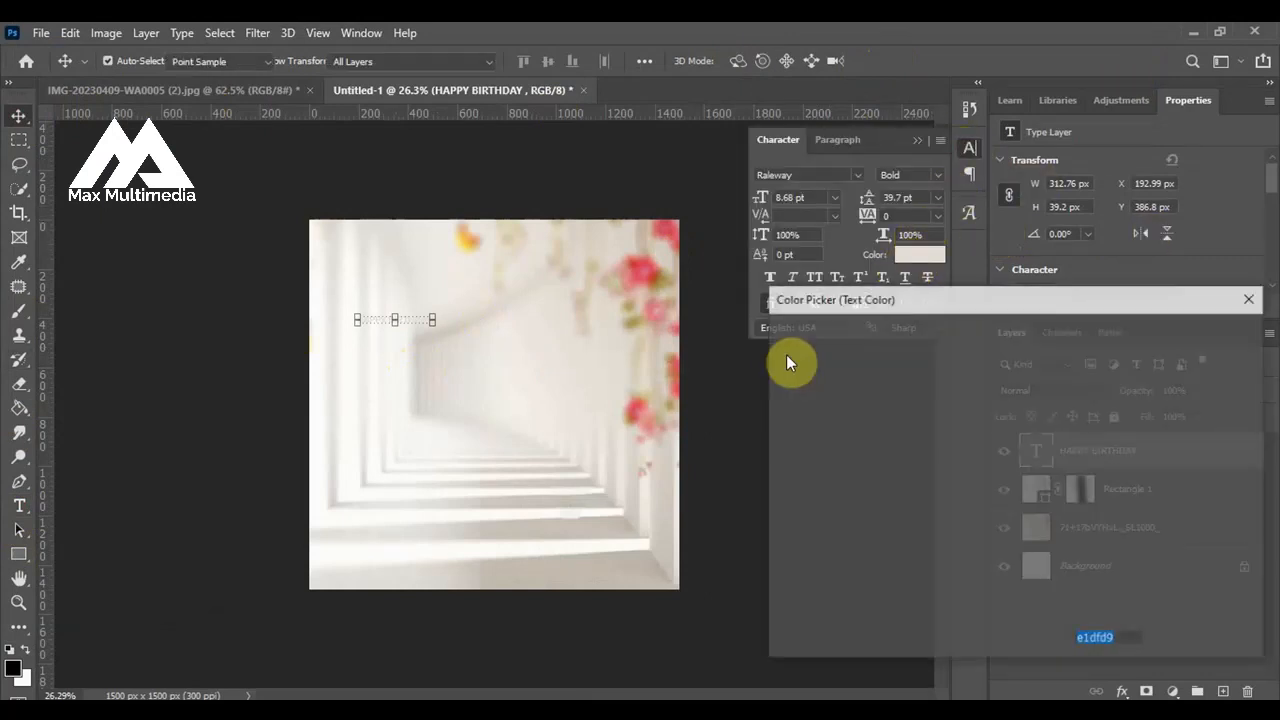
{"action": "left_click_drag", "start_coordinate": [837, 369], "coordinate": [1003, 663]}
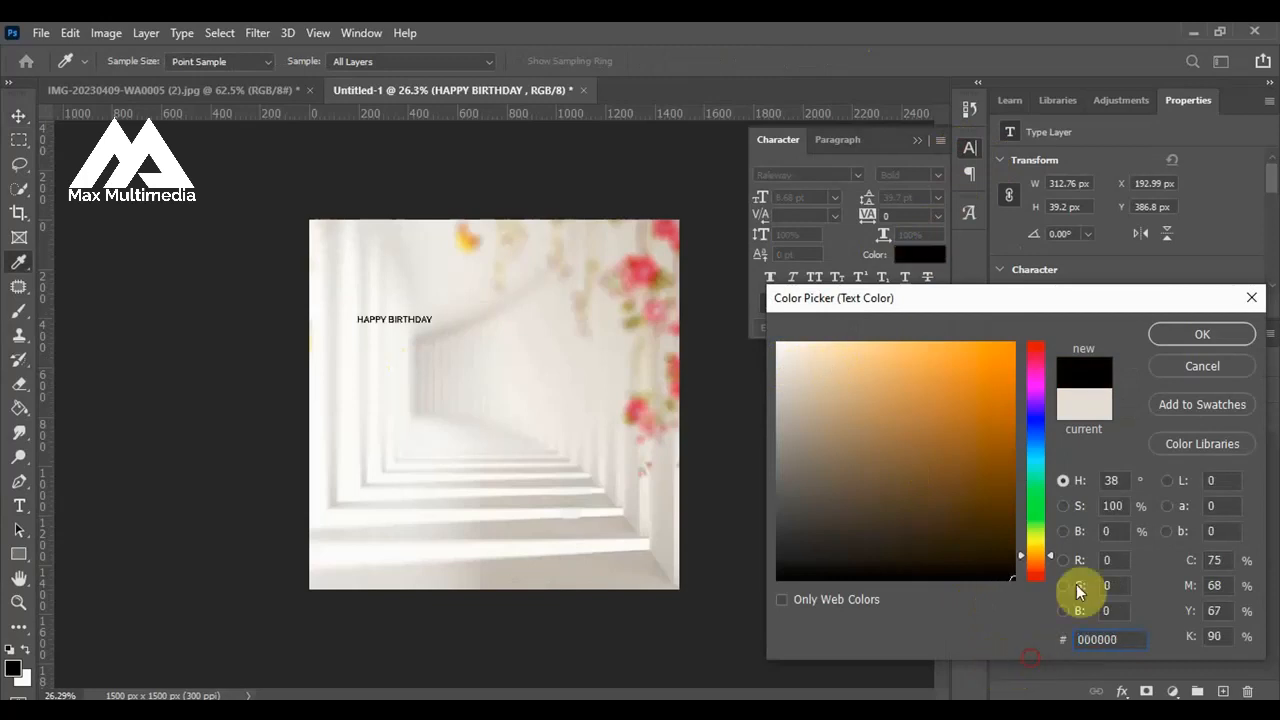
{"action": "left_click", "coordinate": [1186, 334]}
{"action": "key", "text": "v"}
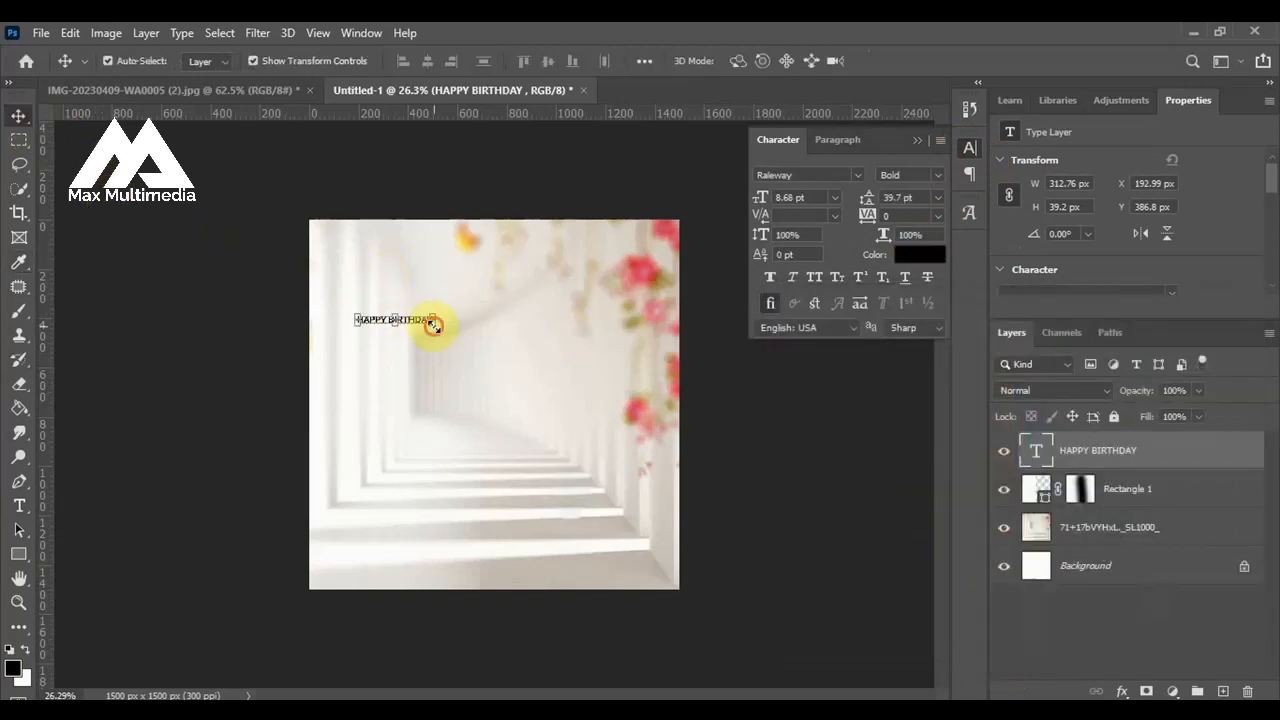
Scale the HAPPY BIRTHDAY text up to about 597 px wide and deselect it.
{"action": "left_click_drag", "start_coordinate": [432, 326], "coordinate": [502, 352]}
{"action": "left_click", "coordinate": [928, 64]}
{"action": "scroll", "coordinate": [423, 309], "scroll_direction": "up", "scroll_amount": 2}
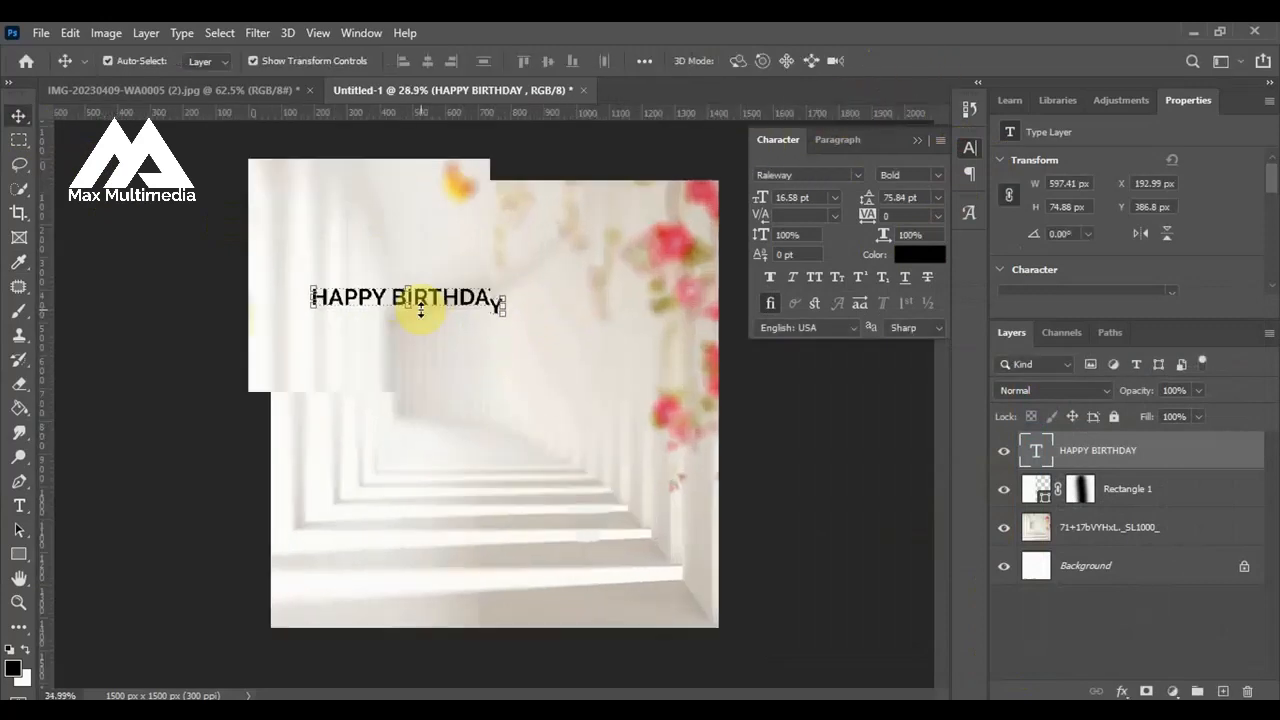
{"action": "scroll", "coordinate": [421, 310], "scroll_direction": "up", "scroll_amount": 2}
{"action": "left_click", "coordinate": [190, 338]}
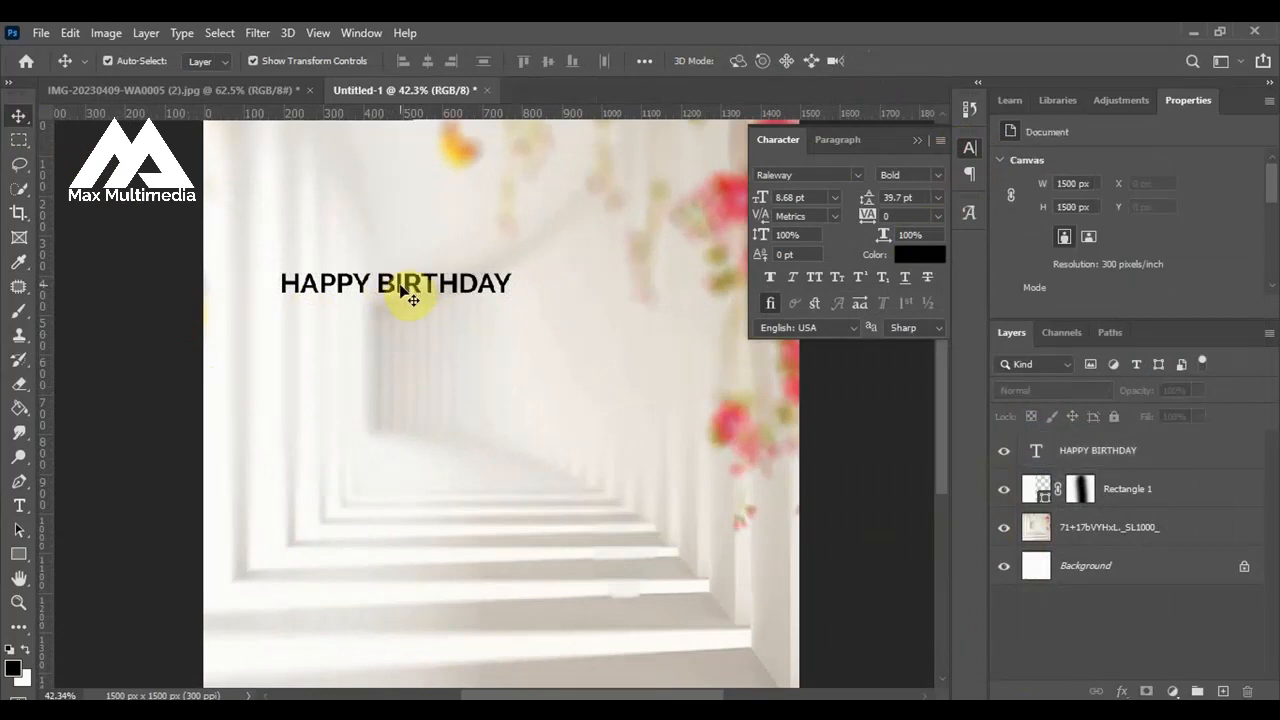
Duplicate the HAPPY BIRTHDAY text just below itself and delete HAPPY from the copy.
{"action": "left_click_drag", "start_coordinate": [400, 290], "coordinate": [180, 331]}
{"action": "double_click", "coordinate": [380, 353]}
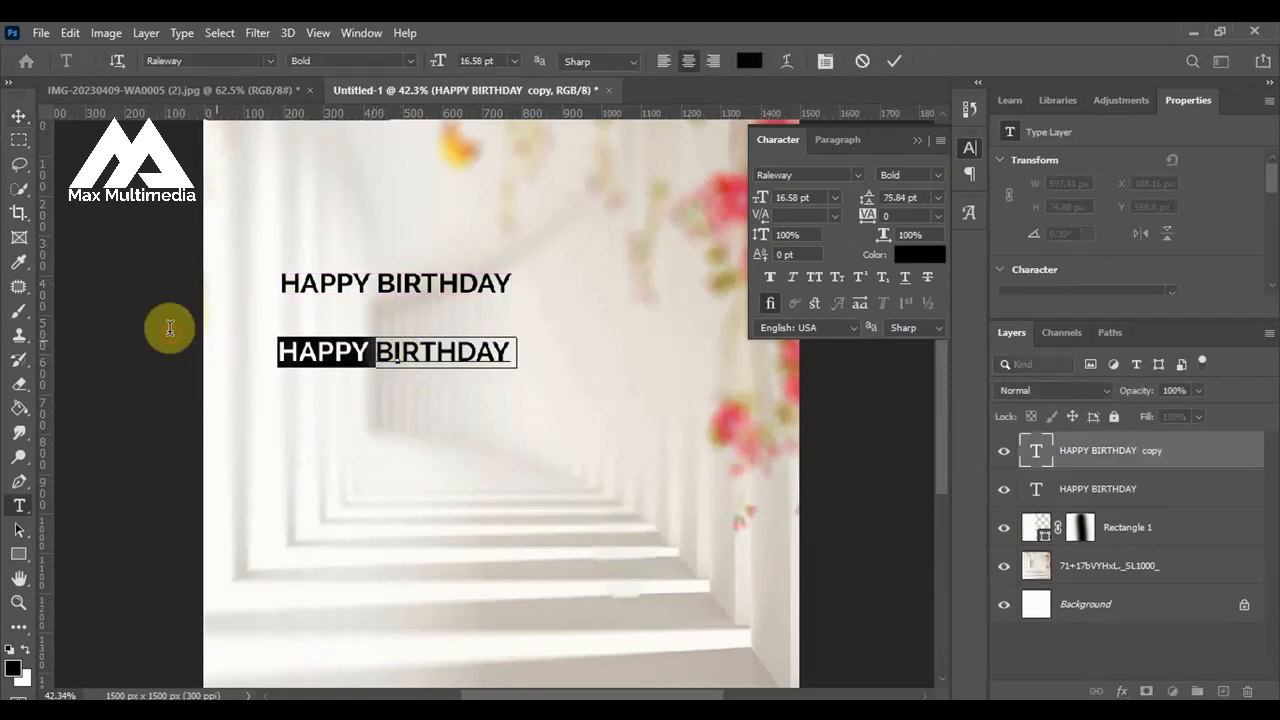
{"action": "key", "text": "BackSpace"}
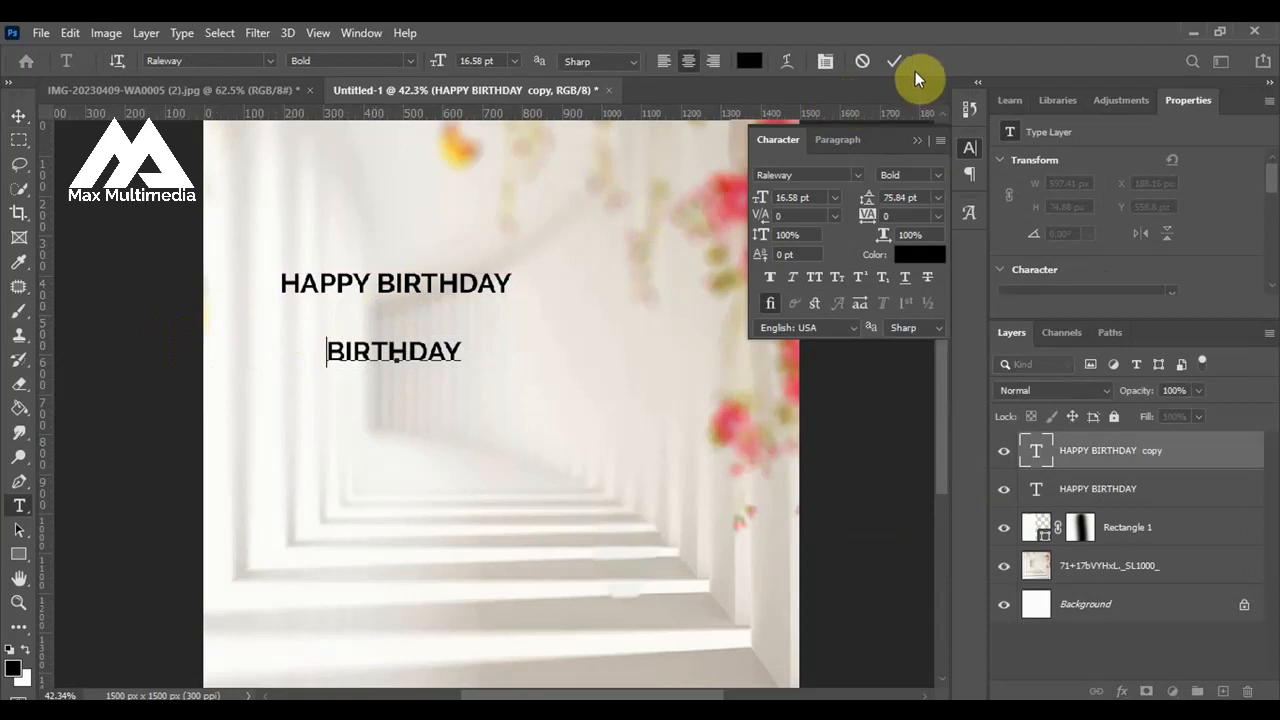
Delete the word BIRTHDAY from the original upper text layer, leaving only HAPPY.
{"action": "left_click", "coordinate": [462, 284]}
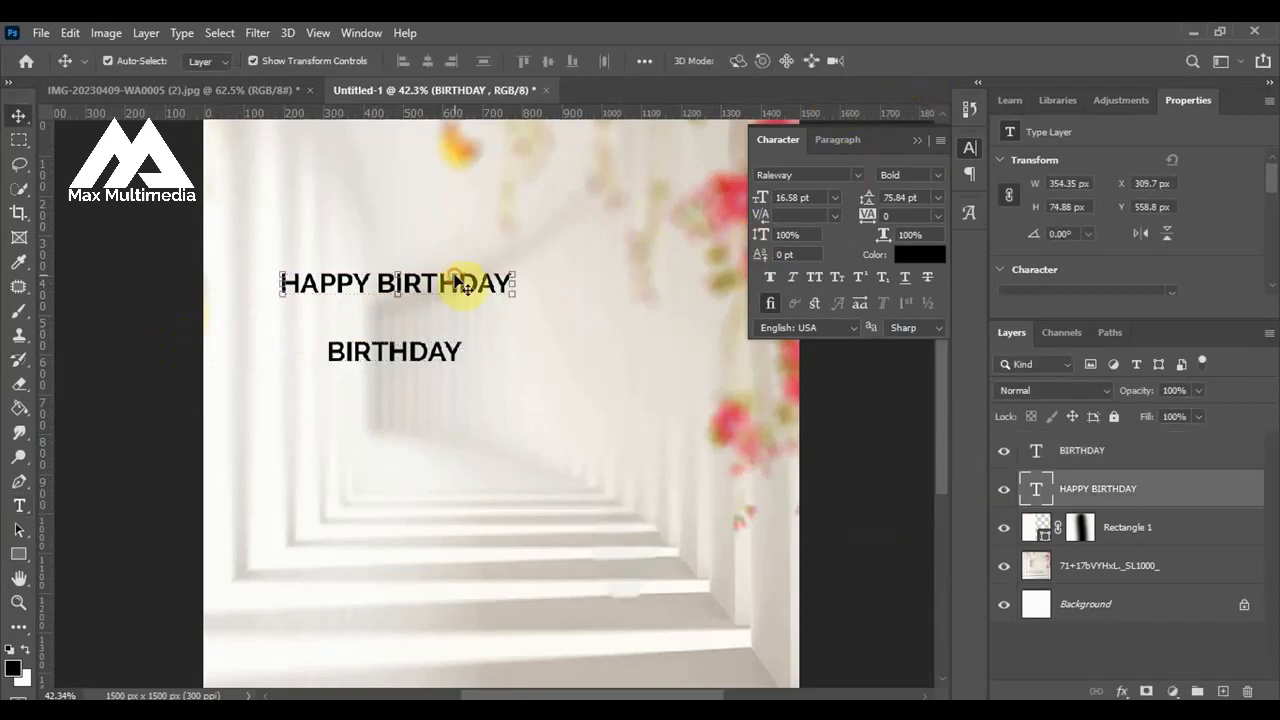
{"action": "double_click", "coordinate": [435, 290]}
{"action": "left_click_drag", "start_coordinate": [377, 284], "coordinate": [529, 266]}
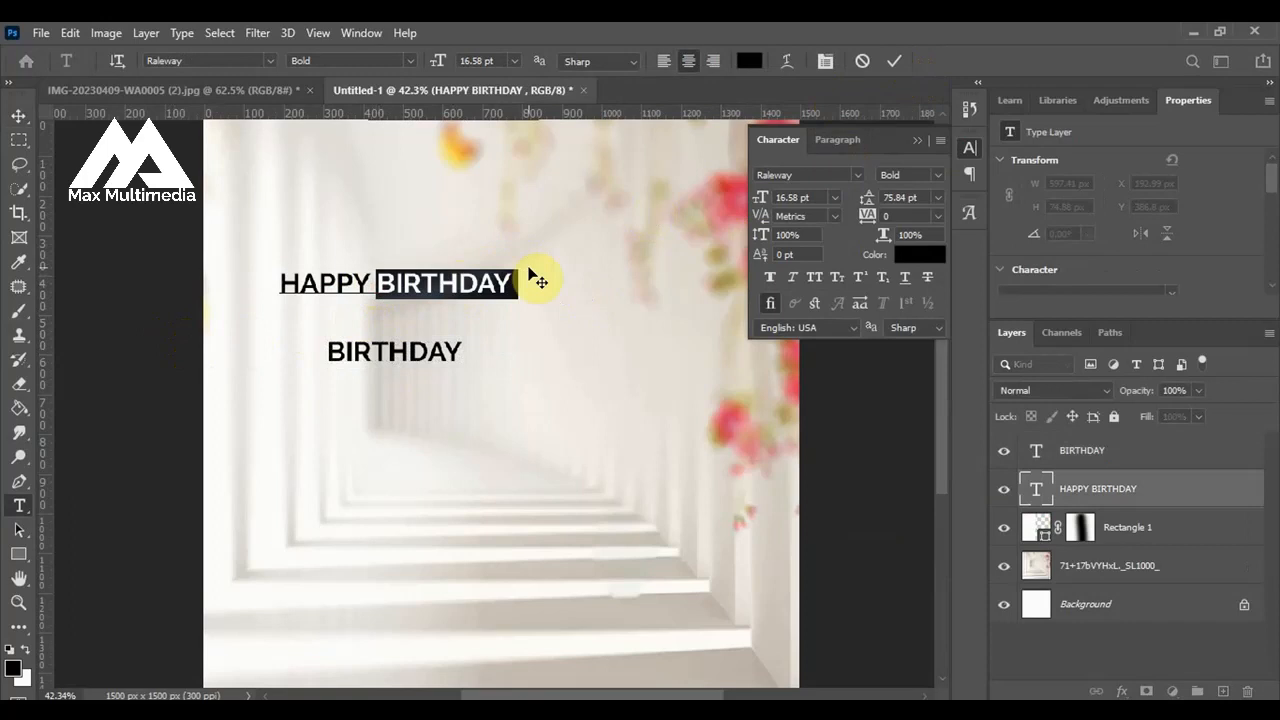
{"action": "key", "text": "BackSpace"}
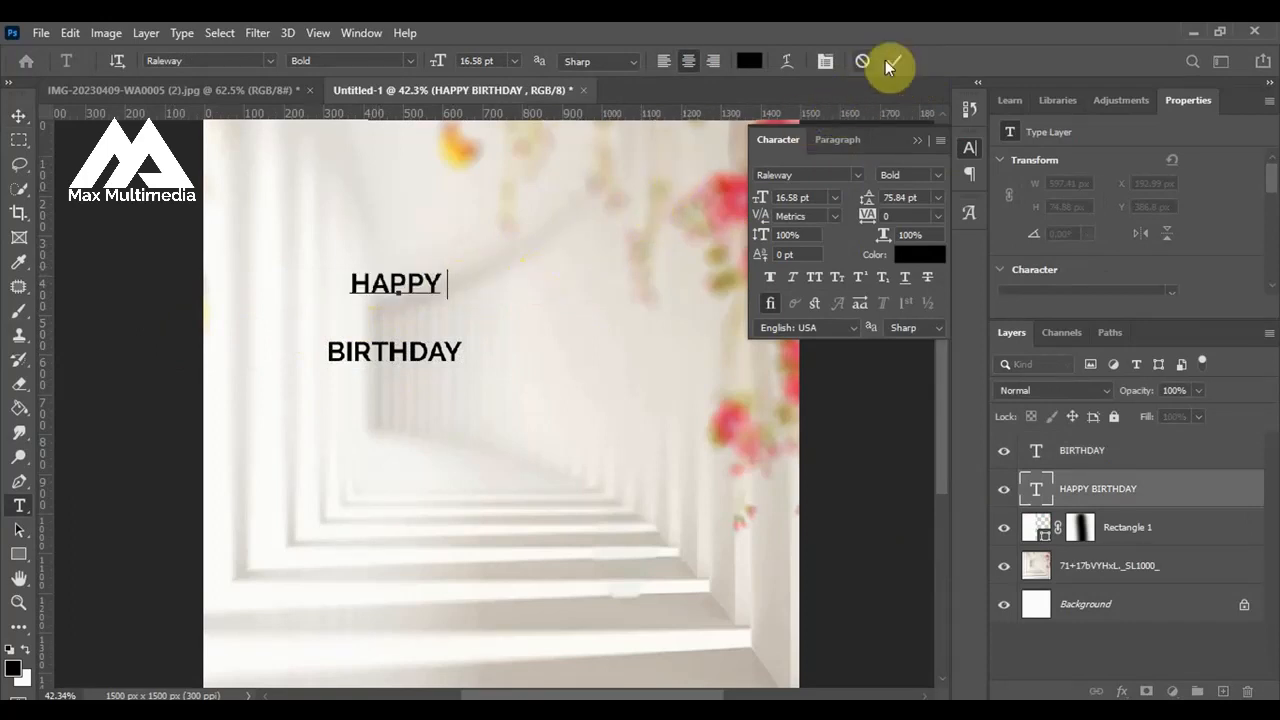
{"action": "left_click", "coordinate": [885, 60]}
{"action": "key", "text": "v"}
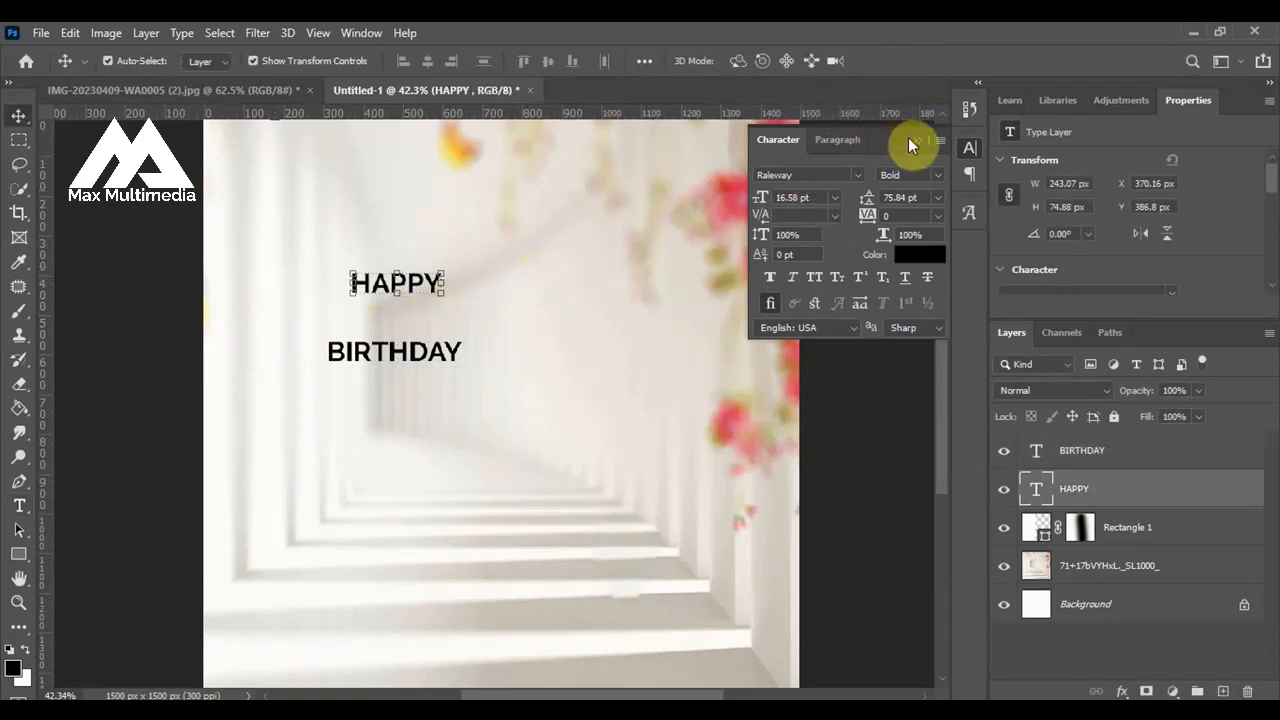
Place BIRTHDAY directly under HAPPY, duplicate it lower down and replace the copy's text with TO A.
{"action": "mouse_move", "coordinate": [434, 360]}
{"action": "left_mouse_down"}
{"action": "mouse_move", "coordinate": [441, 323]}
{"action": "mouse_move", "coordinate": [437, 385]}
{"action": "left_mouse_up"}
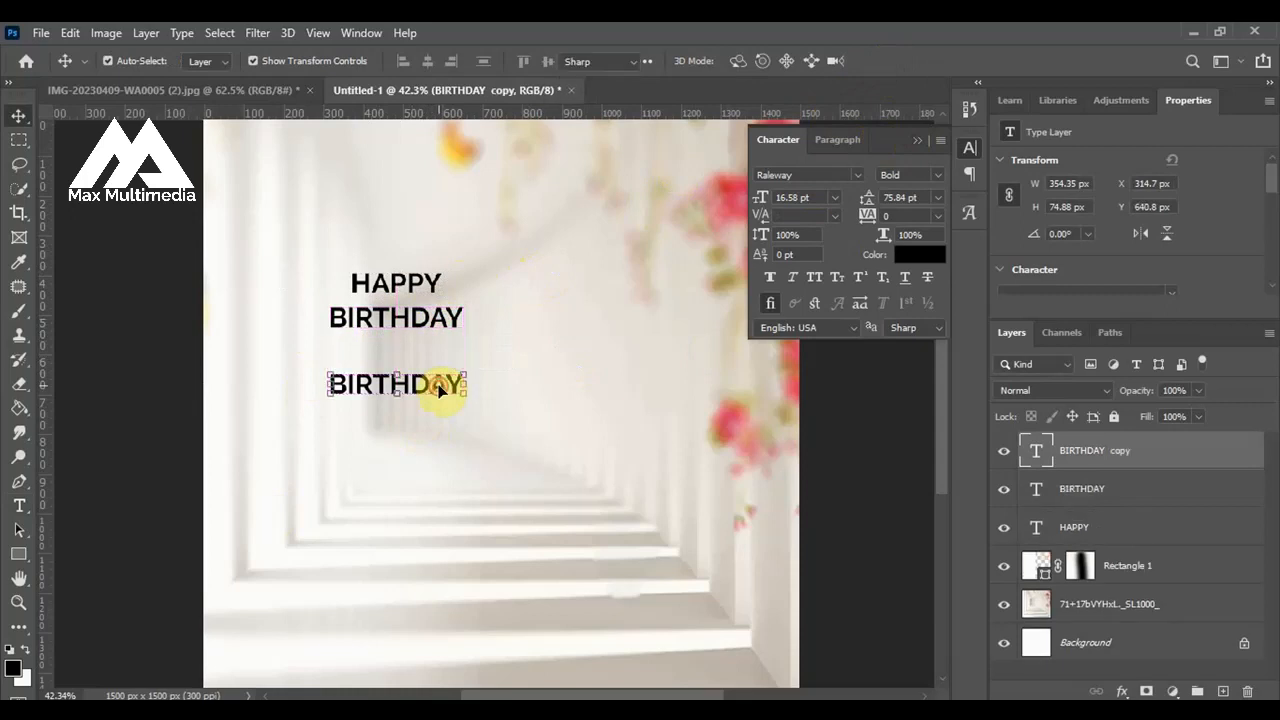
{"action": "double_click", "coordinate": [437, 385]}
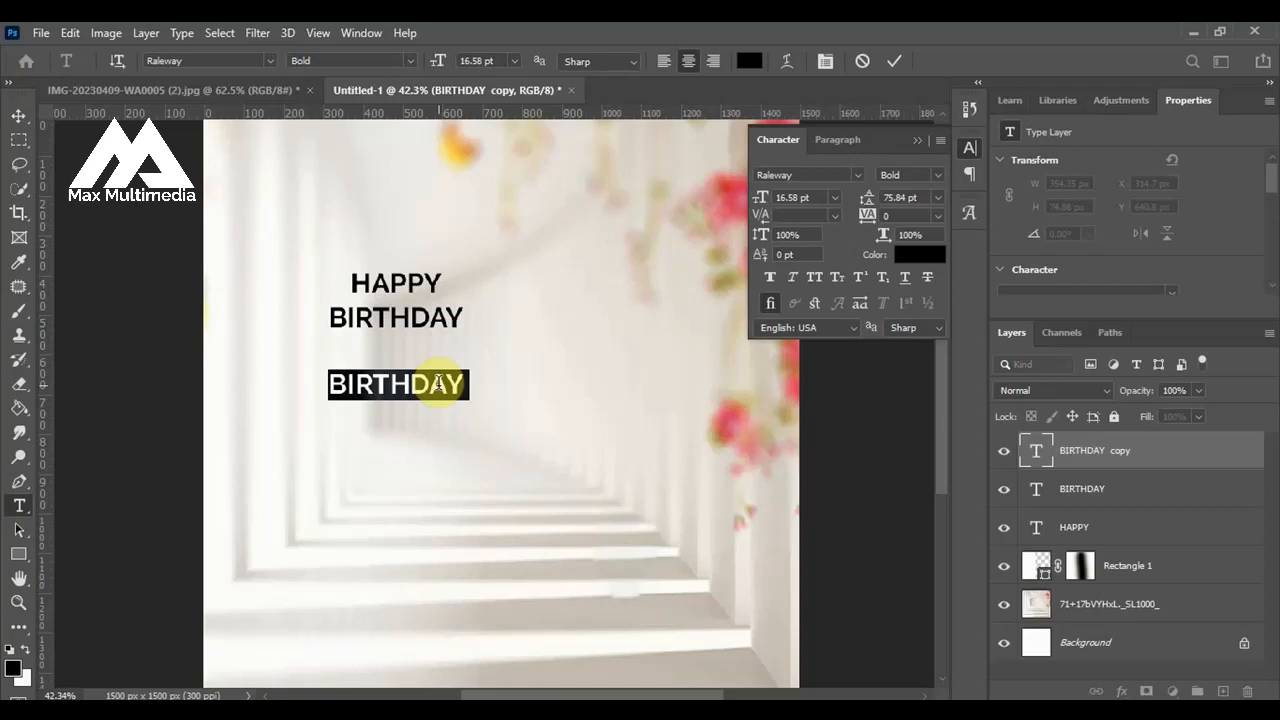
{"action": "left_click", "coordinate": [438, 383]}
{"action": "key", "text": "ctrl+a"}
{"action": "type", "text": "TO A"}
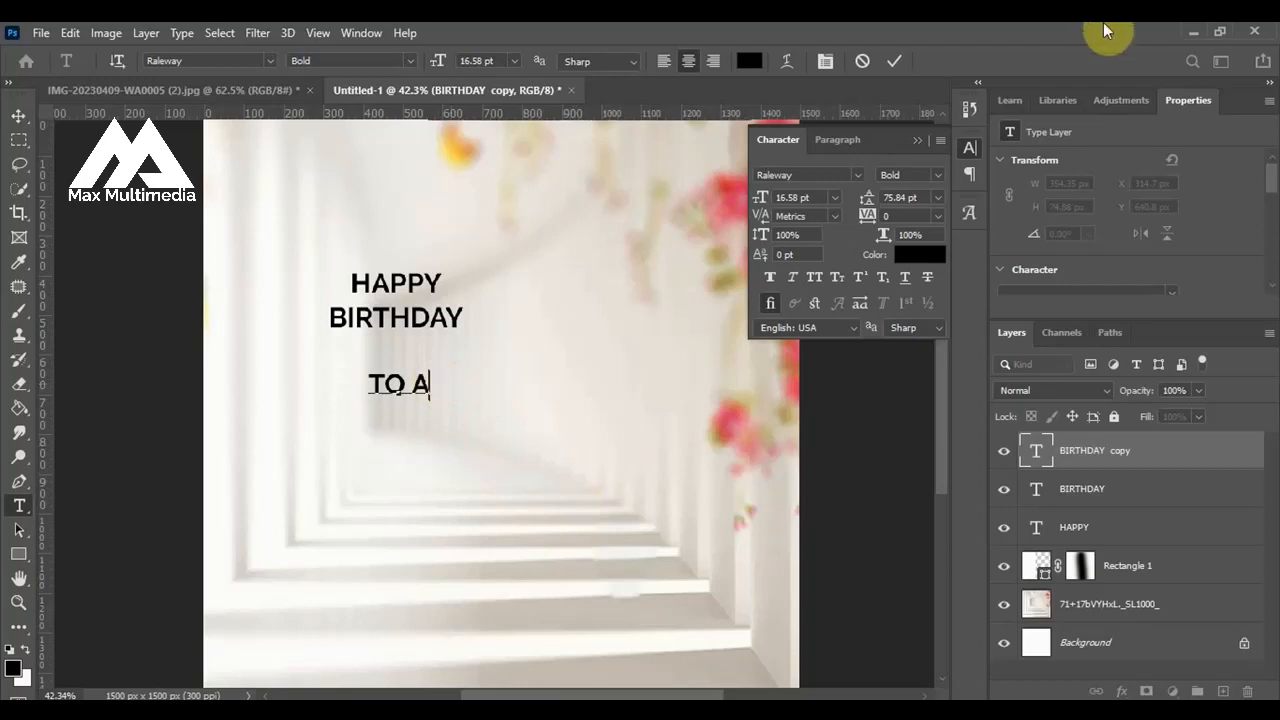
Switch to the Word document, copy the FATHER, TEACHER, MENTOR, PROPHET lines and return to the Photoshop flyer.
{"action": "left_click", "coordinate": [694, 686]}
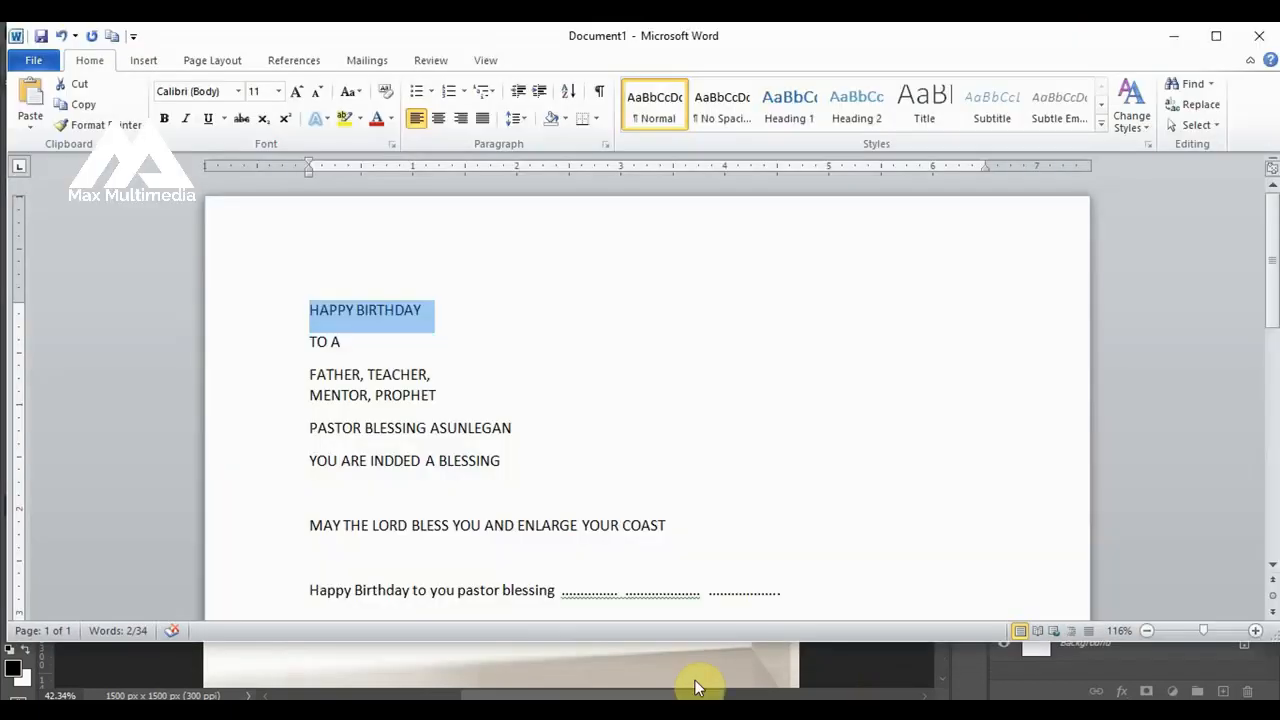
{"action": "left_click_drag", "start_coordinate": [321, 377], "coordinate": [457, 411]}
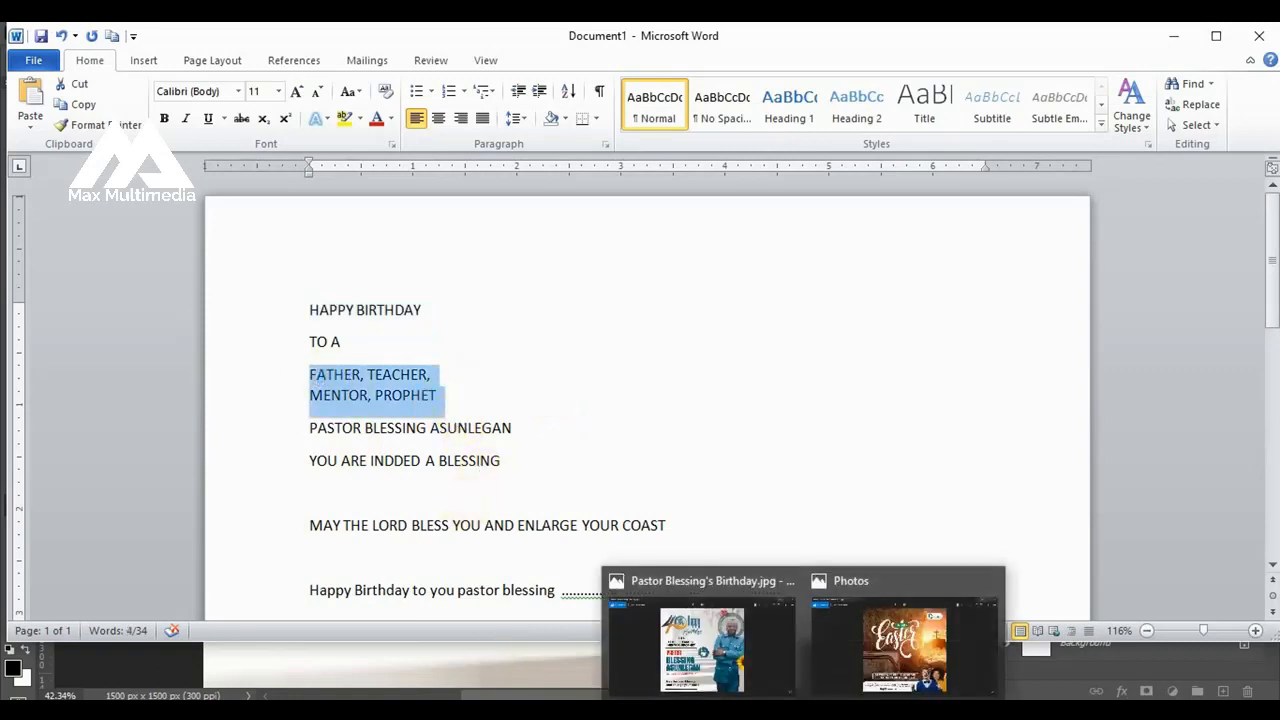
{"action": "left_click", "coordinate": [514, 706]}
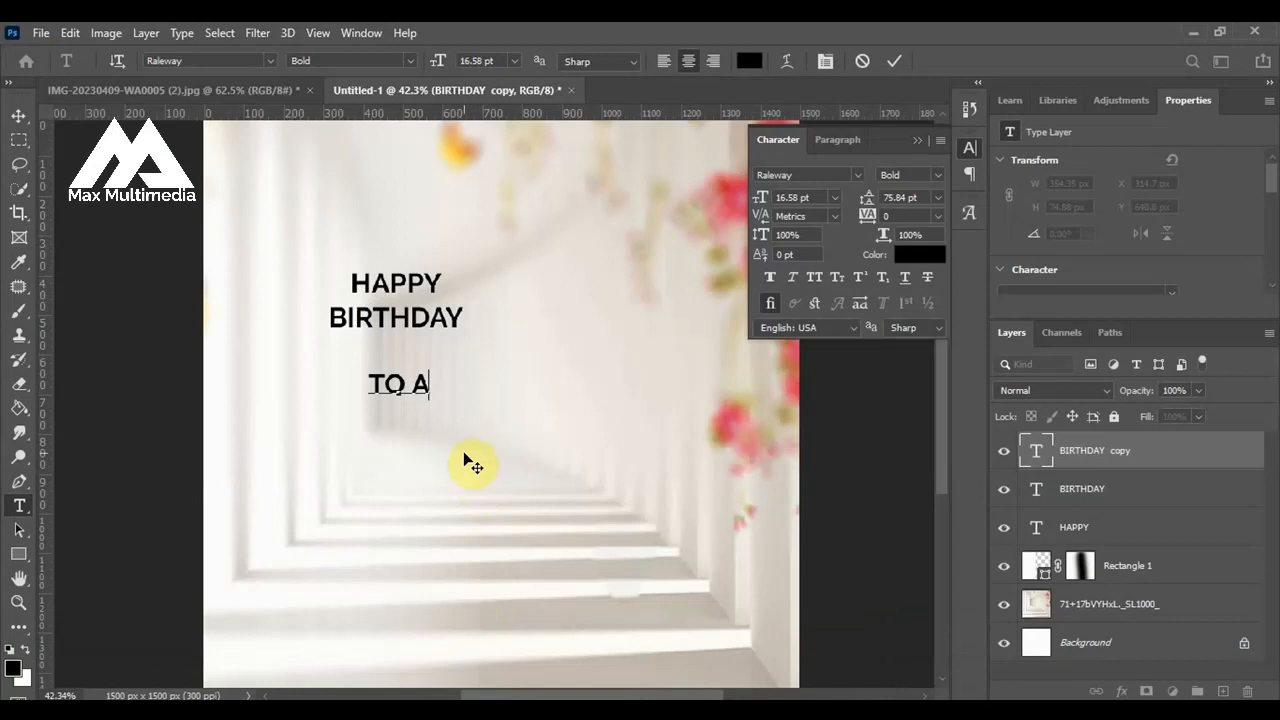
Paste the copied words after TO A and move the long text line right so its beginning lies on the canvas.
{"action": "key", "text": "ctrl+Return"}
{"action": "key", "text": "ctrl+v"}
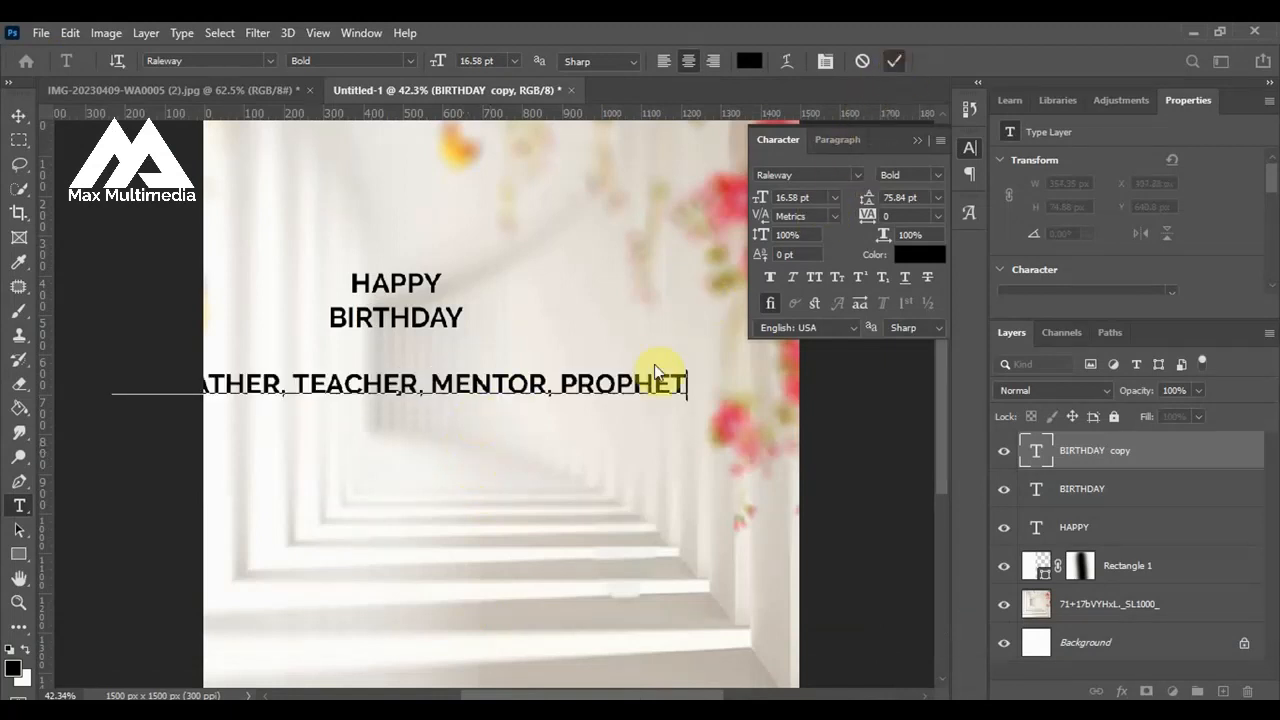
{"action": "key", "text": "ctrl+Return"}
{"action": "key", "text": "v"}
{"action": "left_click_drag", "start_coordinate": [466, 392], "coordinate": [720, 392]}
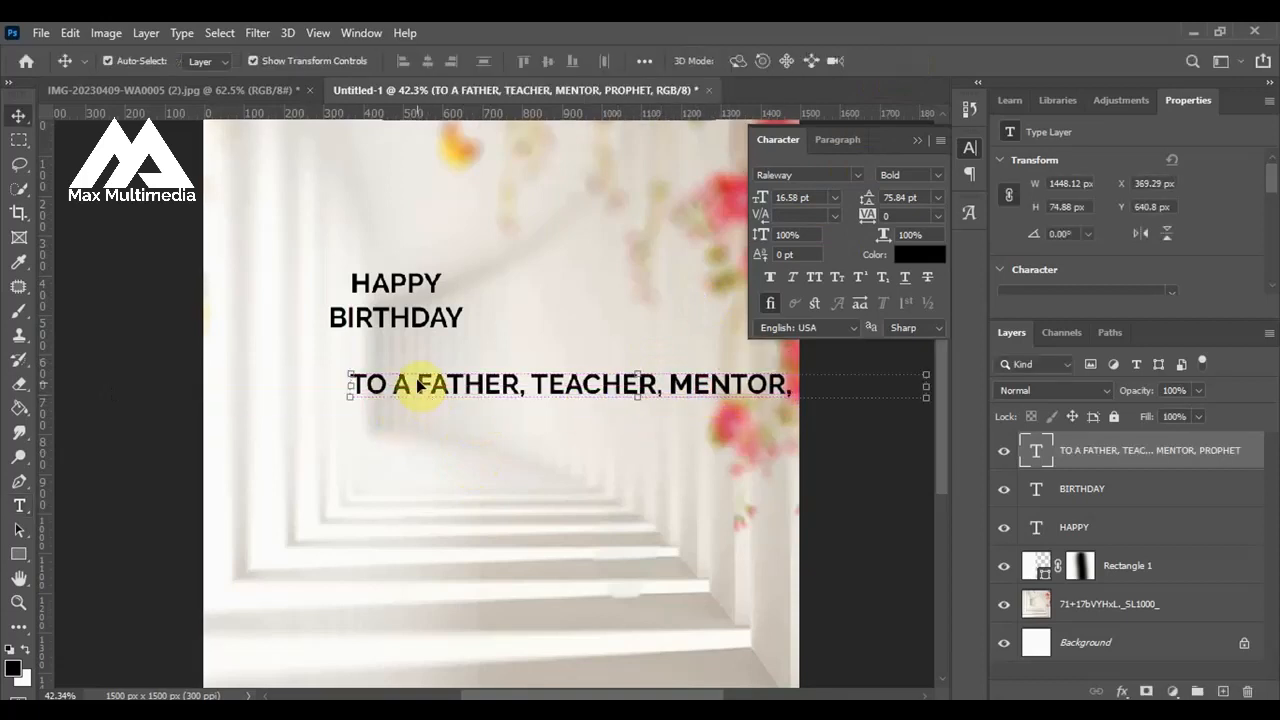
Break the long text into three lines: TO A, FATHER, TEACHER, and MENTOR, PROPHET.
{"action": "double_click", "coordinate": [420, 386]}
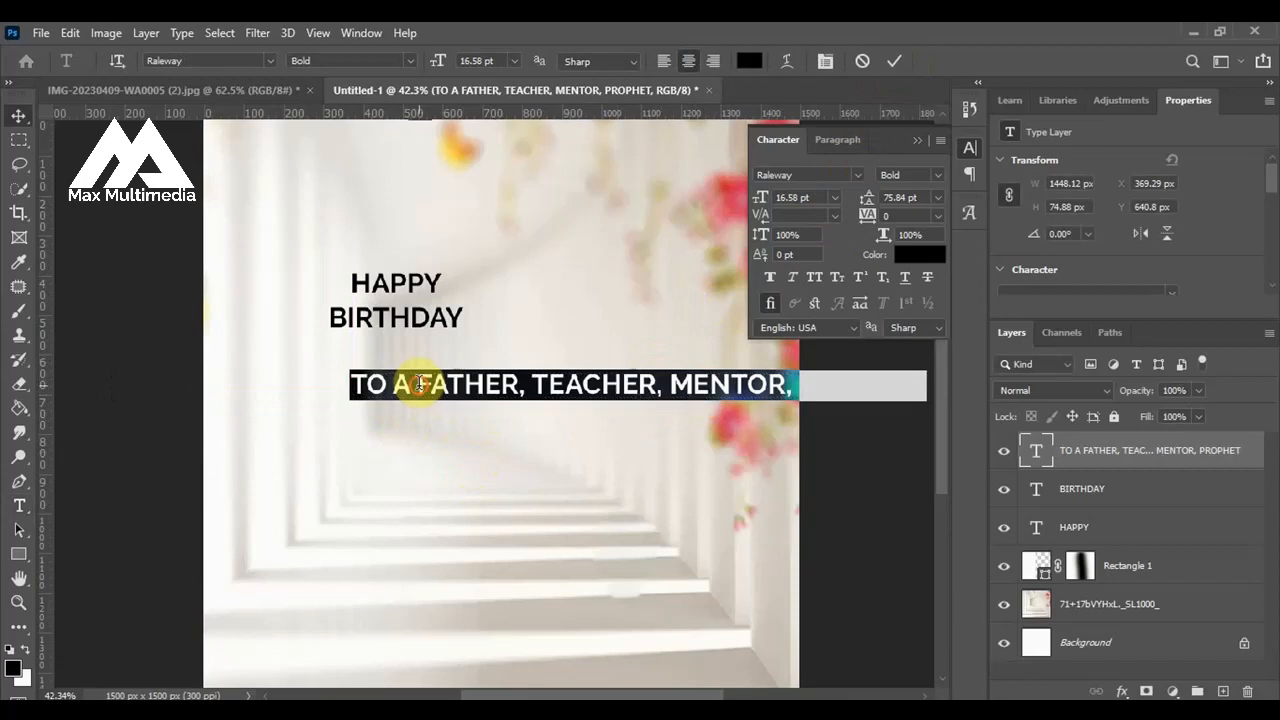
{"action": "left_click", "coordinate": [418, 385]}
{"action": "key", "text": "Return"}
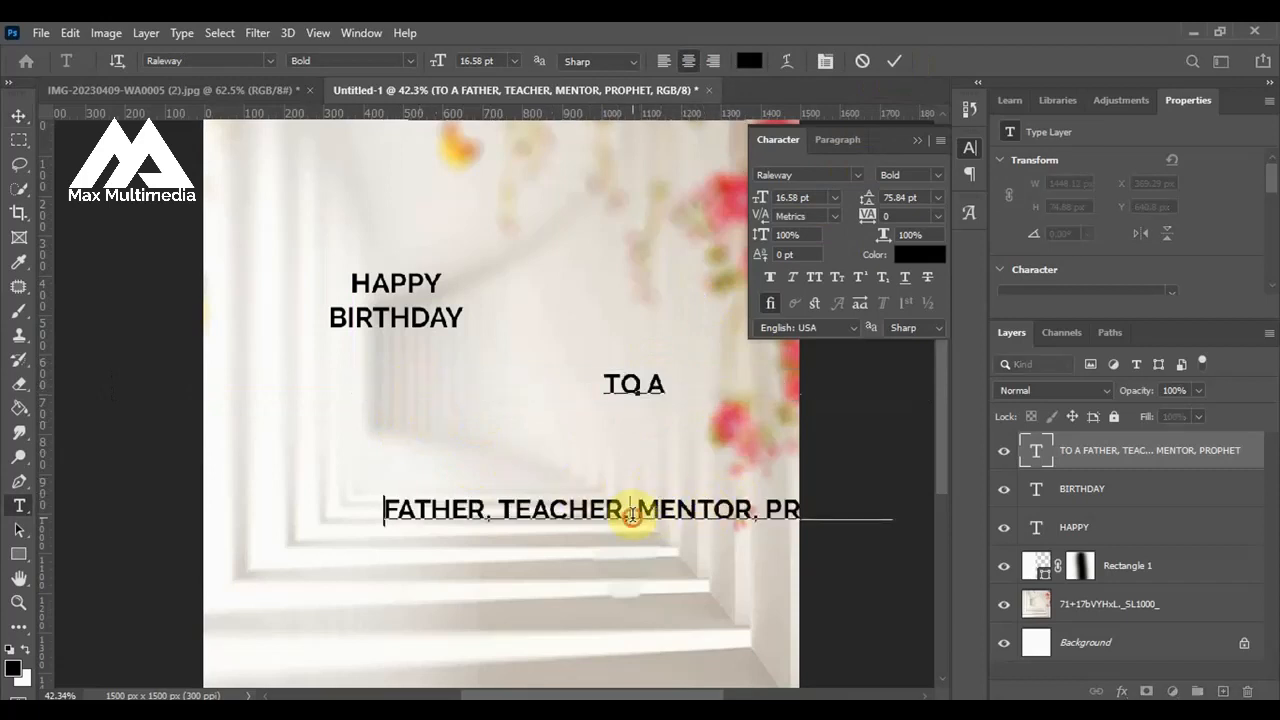
{"action": "left_click", "coordinate": [634, 511]}
{"action": "key", "text": "Return"}
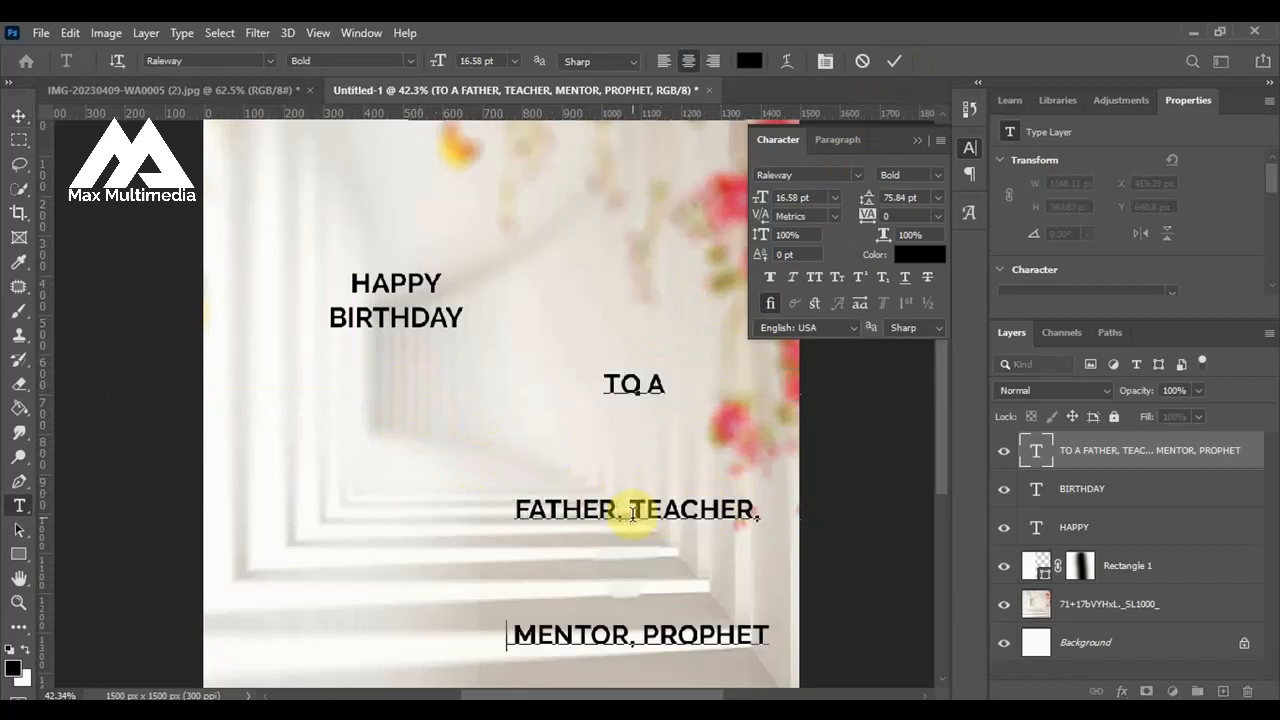
{"action": "left_click", "coordinate": [899, 58]}
{"action": "key", "text": "v"}
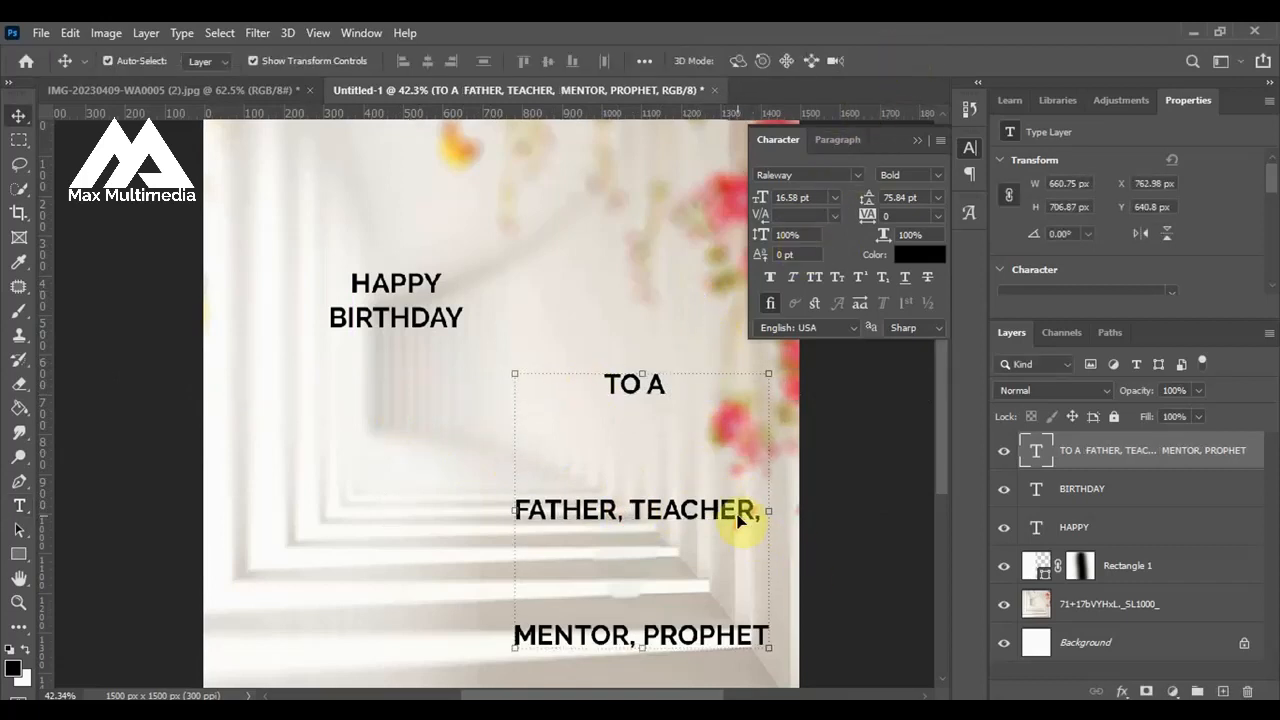
Centre the three-line text block beneath BIRTHDAY and set its leading to 19 pt.
{"action": "left_click_drag", "start_coordinate": [740, 517], "coordinate": [495, 506]}
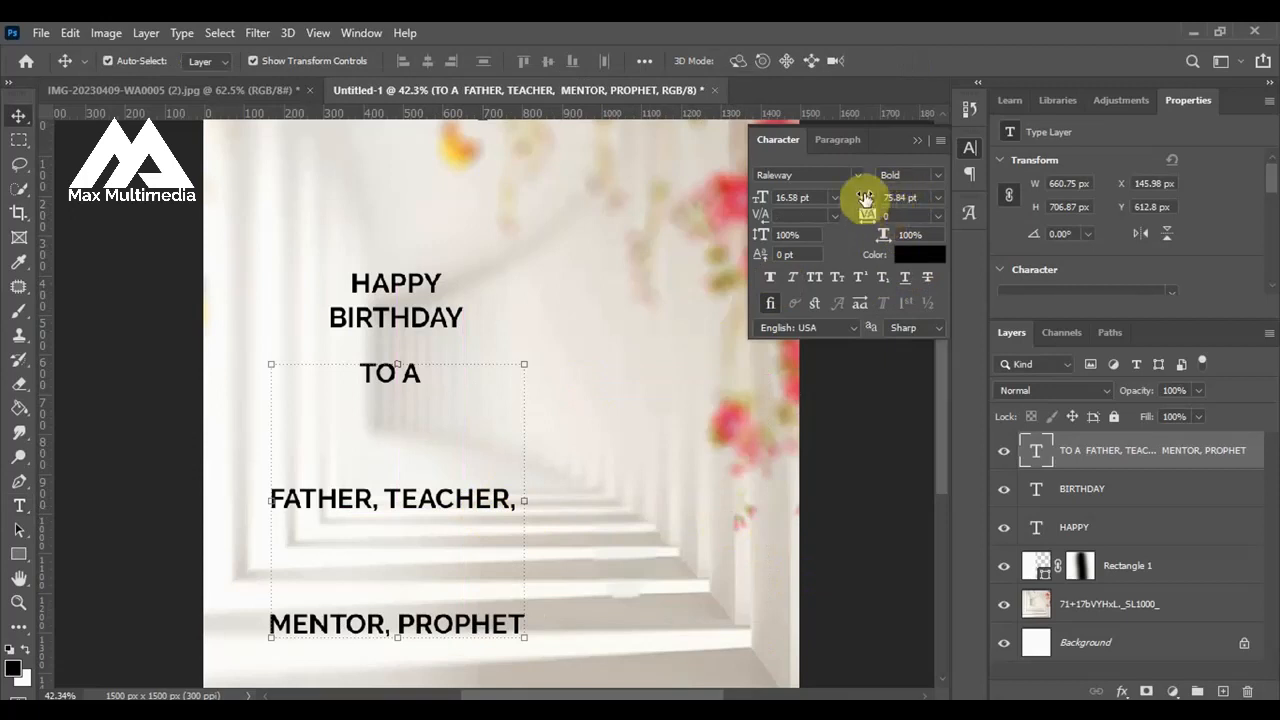
{"action": "left_click_drag", "start_coordinate": [865, 197], "coordinate": [808, 186]}
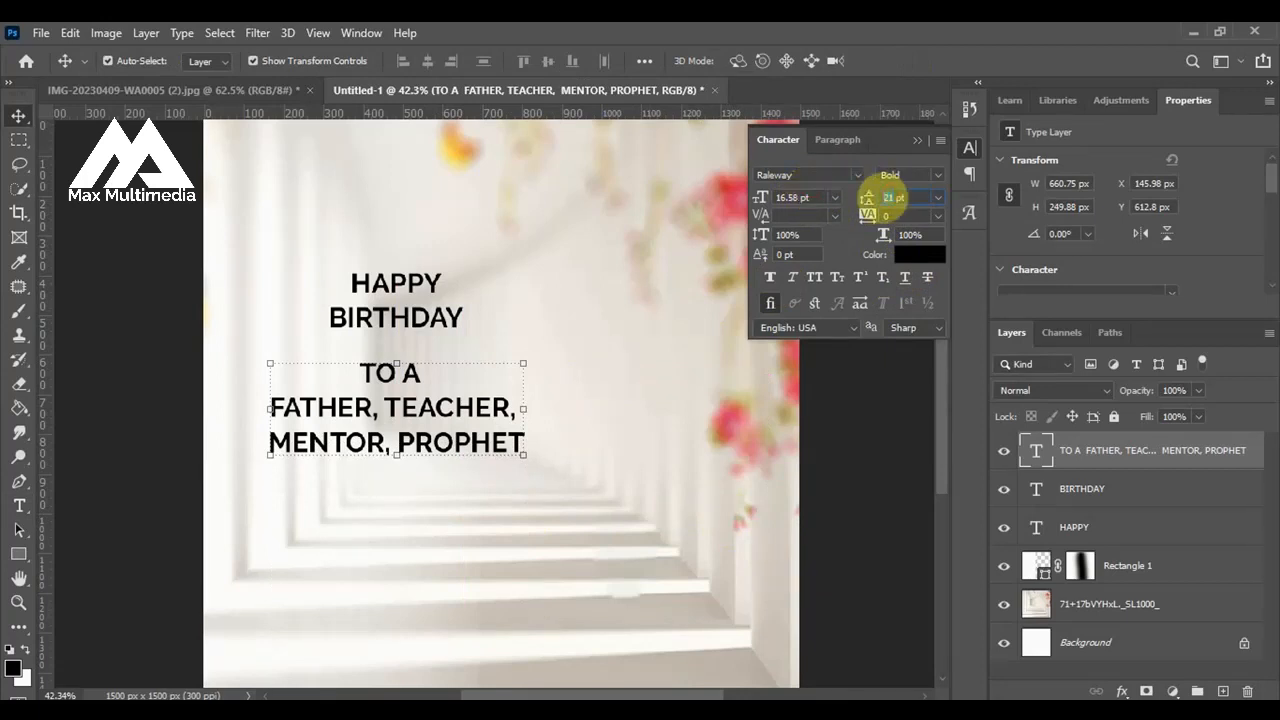
{"action": "type", "text": "19"}
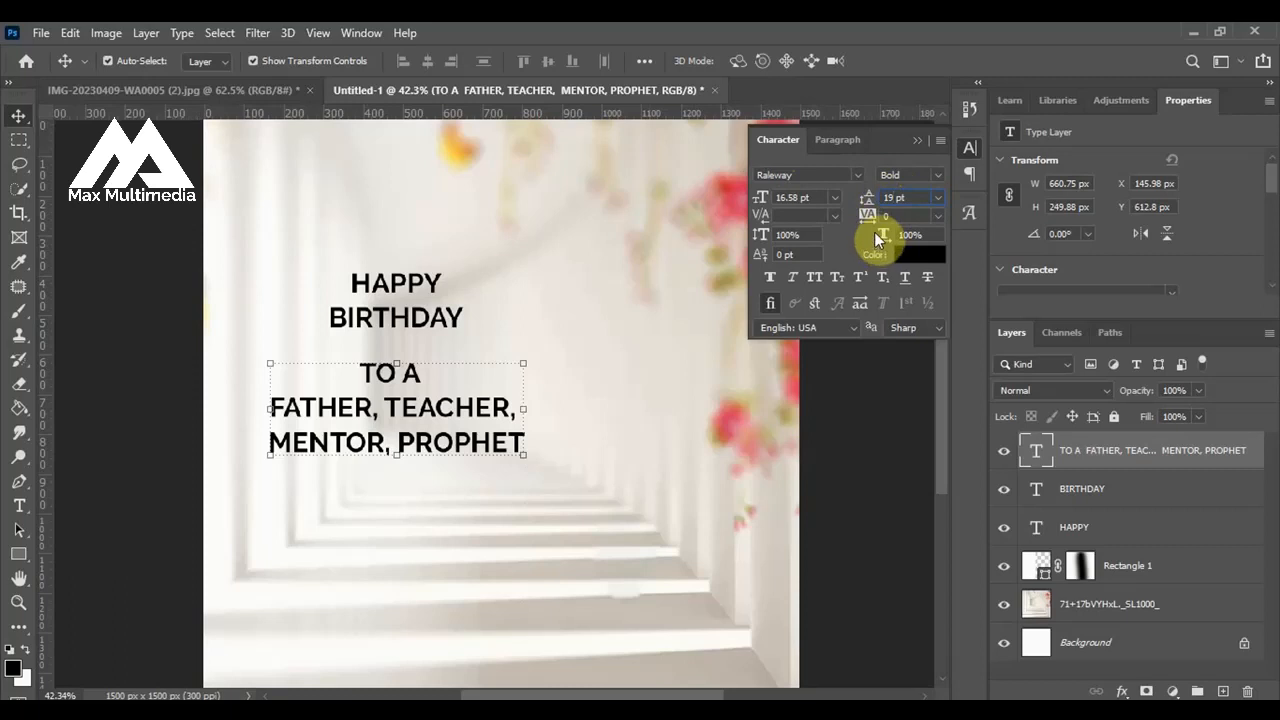
{"action": "key", "text": "Return"}
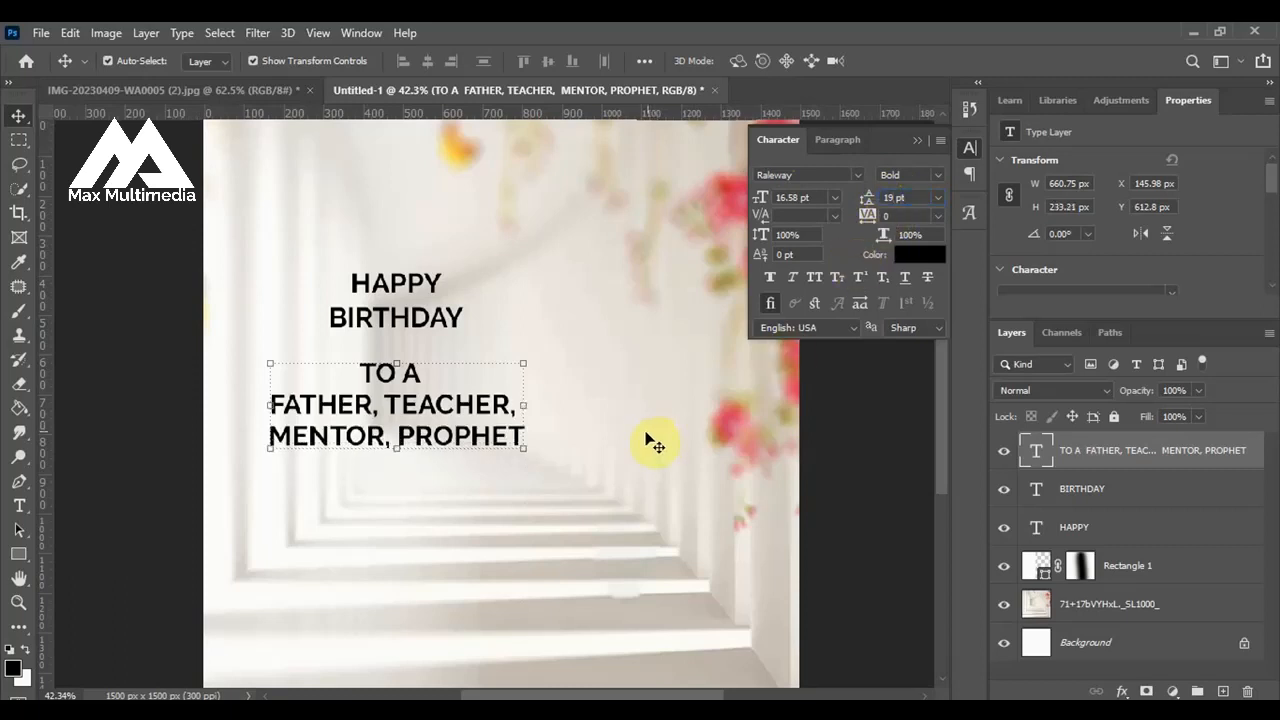
{"action": "left_click", "coordinate": [920, 141]}
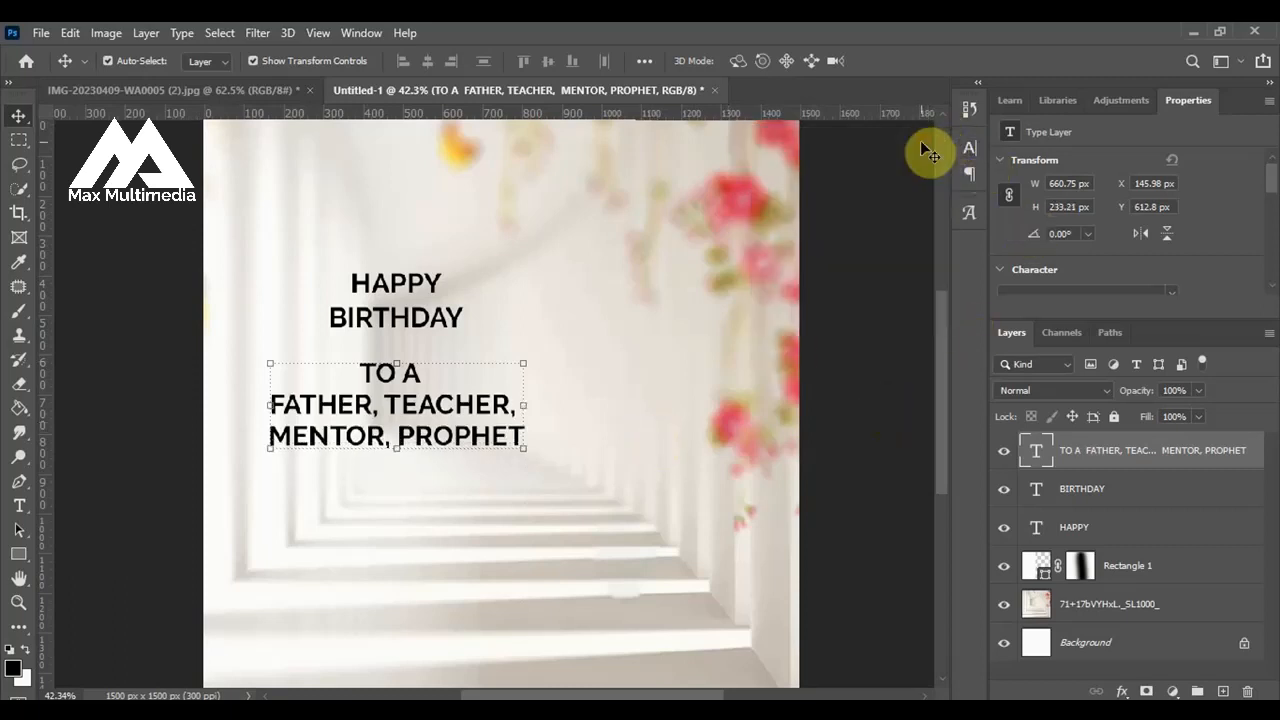
{"action": "left_click", "coordinate": [407, 334]}
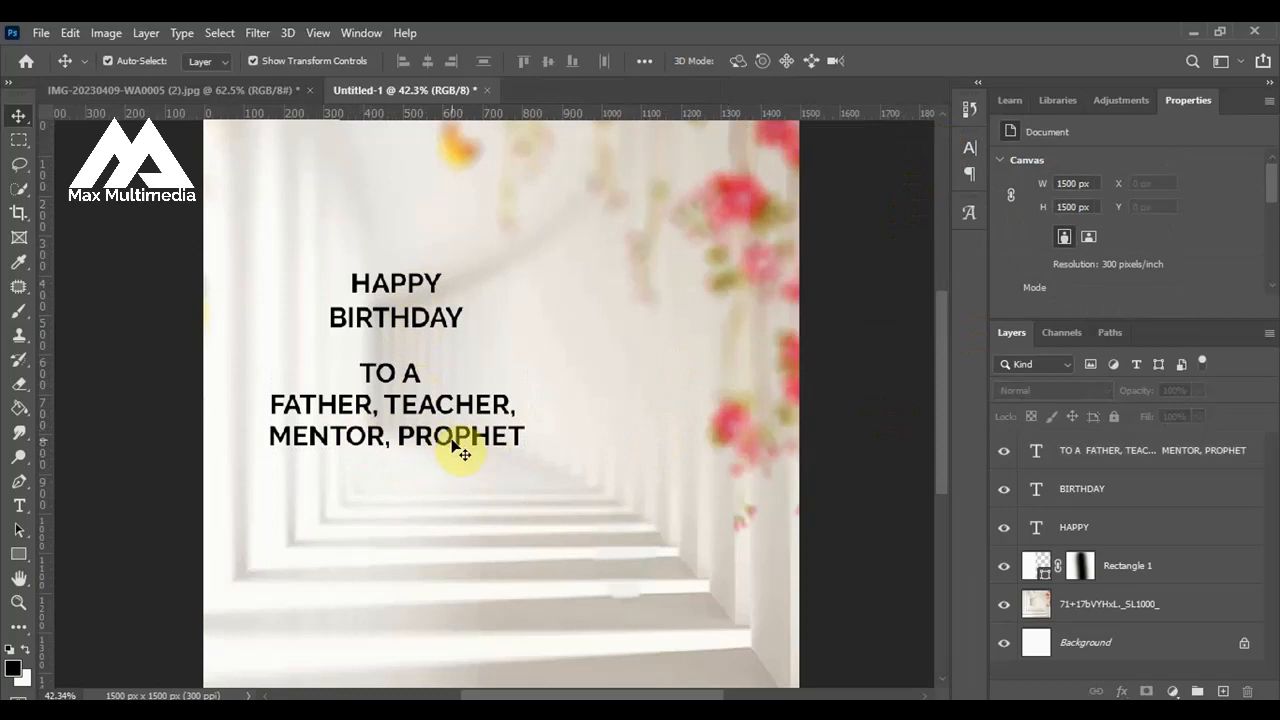
{"action": "scroll", "coordinate": [407, 398], "scroll_direction": "down", "scroll_amount": 2}
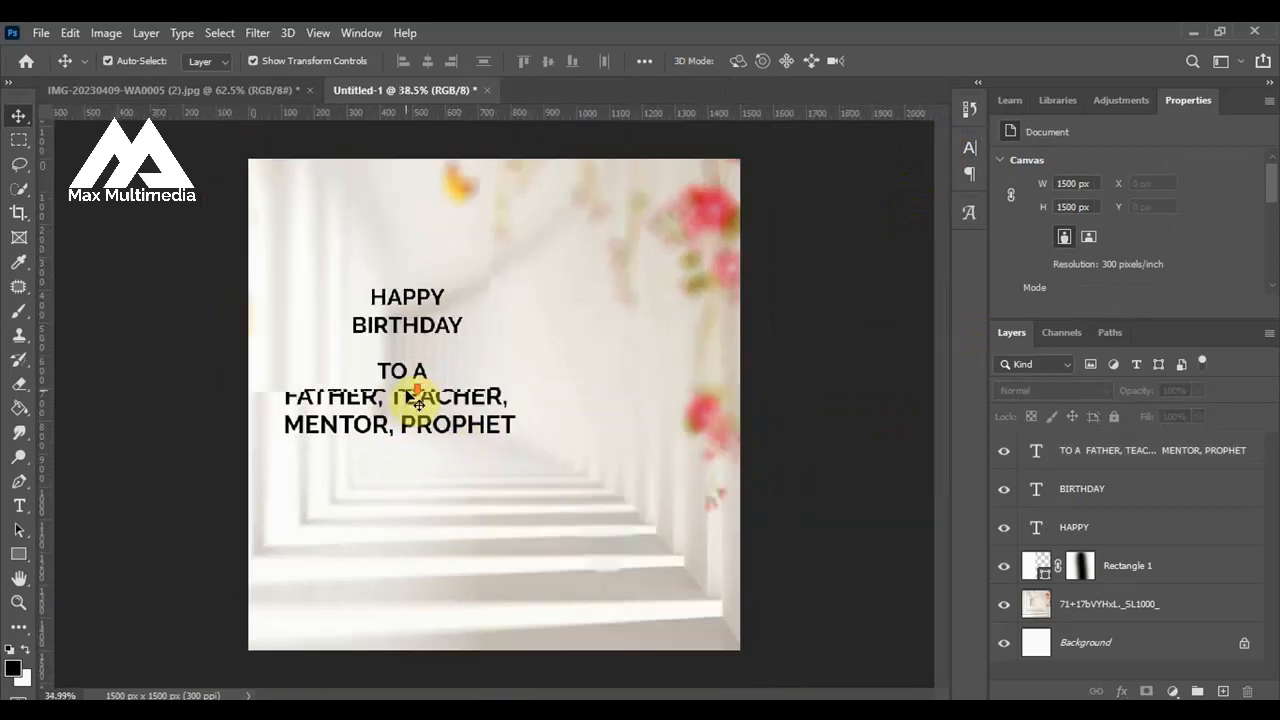
{"action": "scroll", "coordinate": [413, 398], "scroll_direction": "up", "scroll_amount": 1}
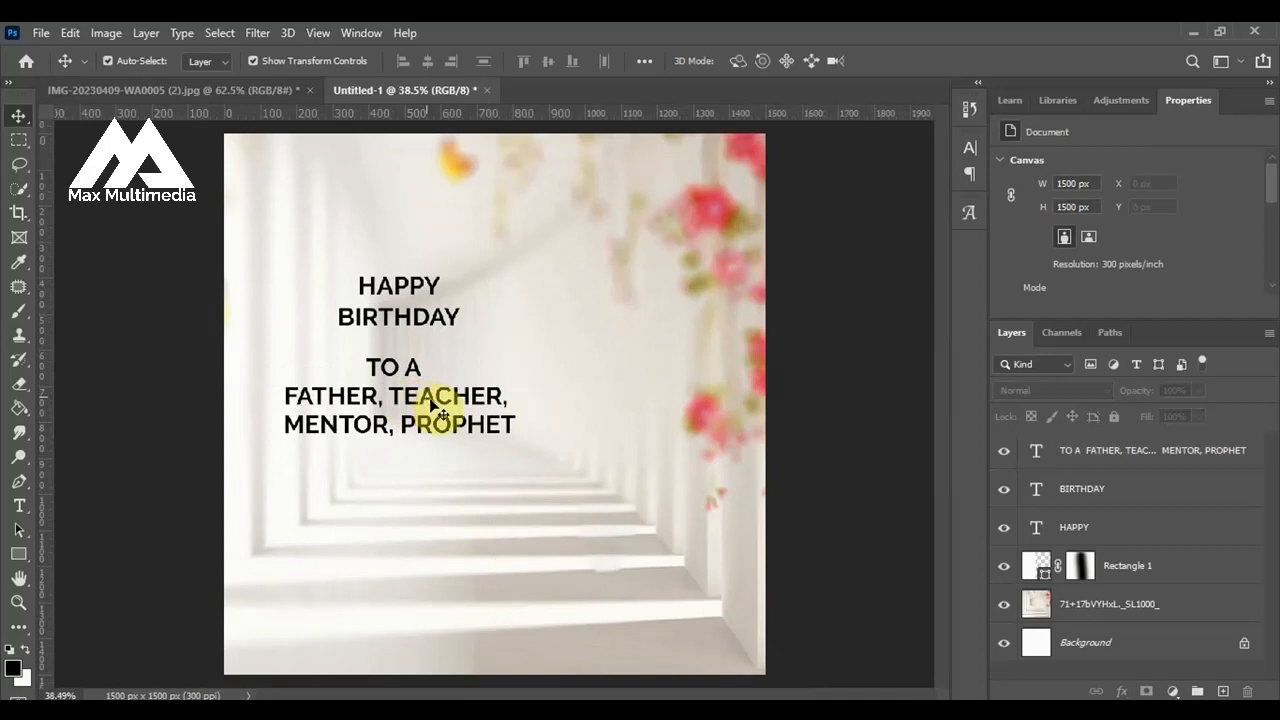
Switch to the Word document, copy the line with PASTOR and the celebrant's name, and return to the Photoshop flyer.
{"action": "left_click", "coordinate": [640, 711]}
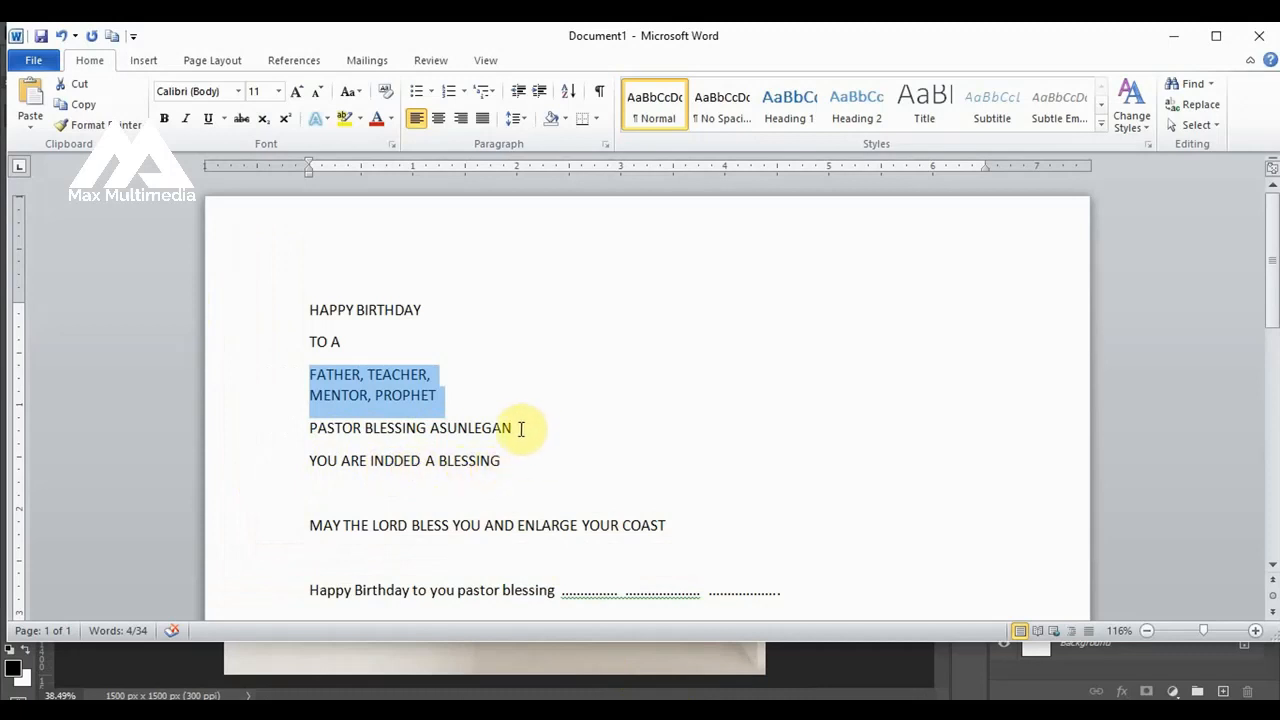
{"action": "left_click_drag", "start_coordinate": [517, 427], "coordinate": [350, 430]}
{"action": "key", "text": "ctrl+c"}
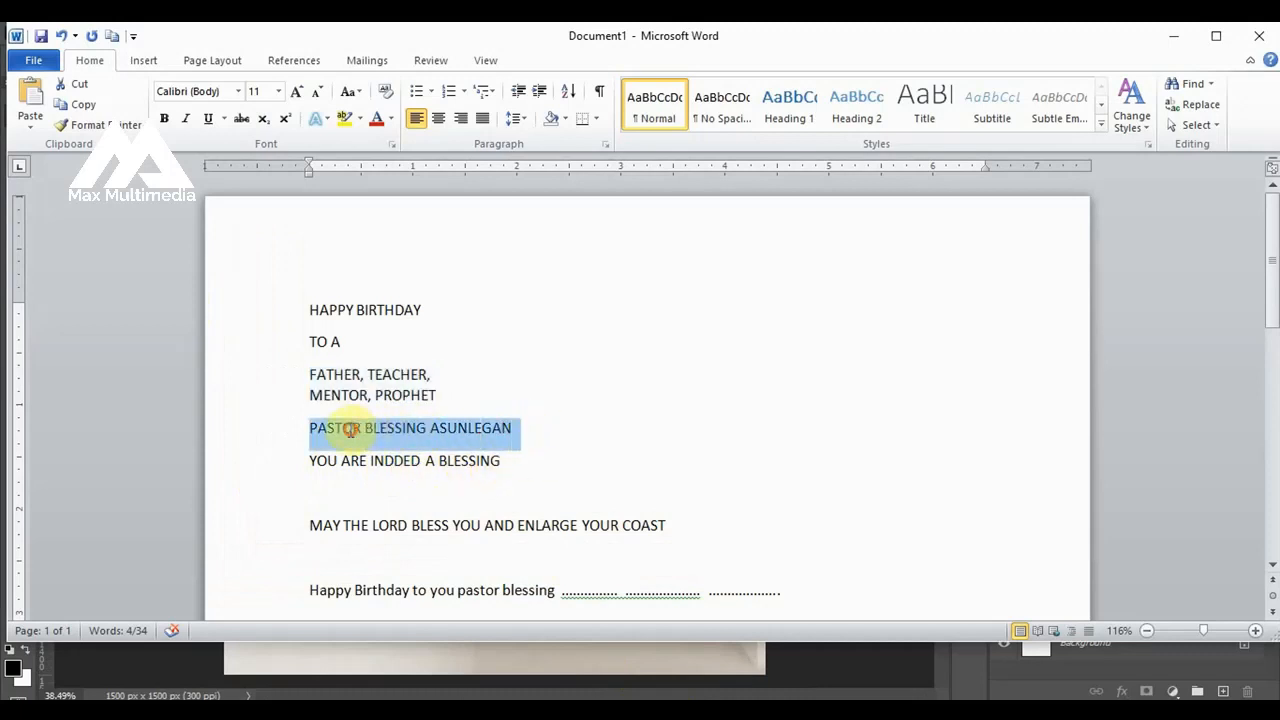
{"action": "left_click", "coordinate": [475, 672]}
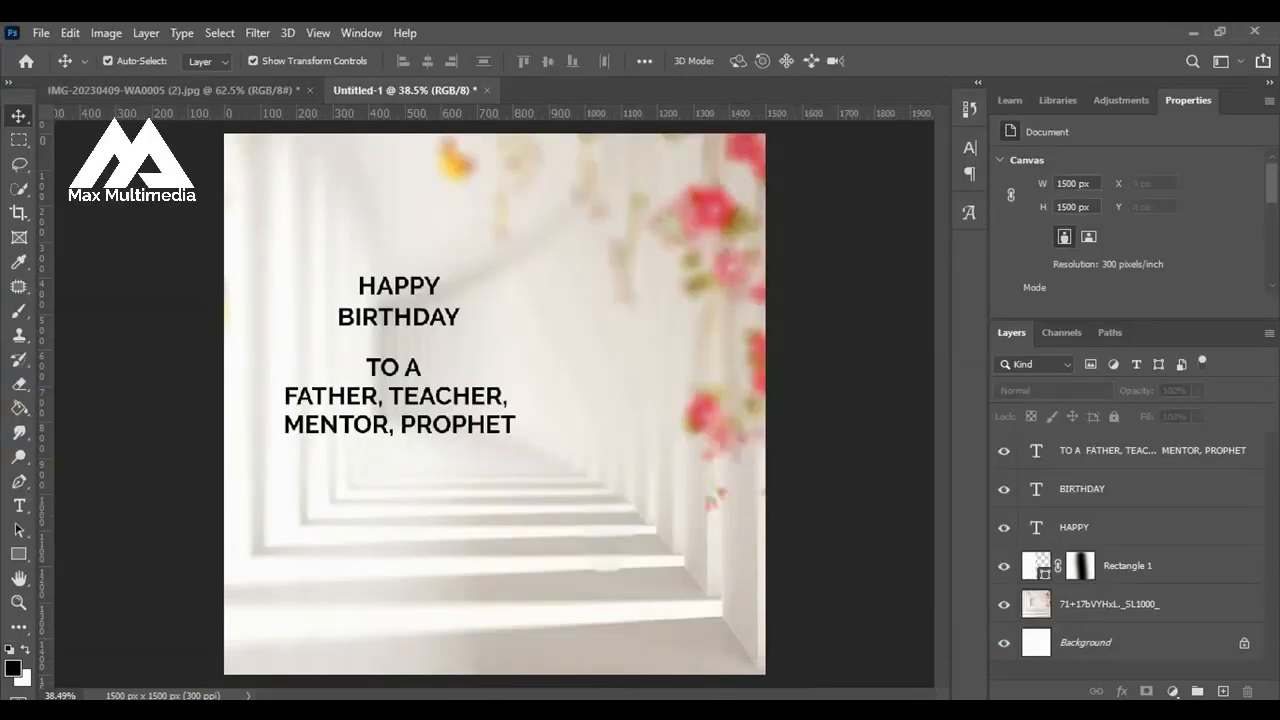
Duplicate the three-line text block below itself, replace the copy's text with the copied name line and shift it fully onto the canvas.
{"action": "left_click", "coordinate": [461, 421]}
{"action": "left_click_drag", "start_coordinate": [460, 461], "coordinate": [438, 522]}
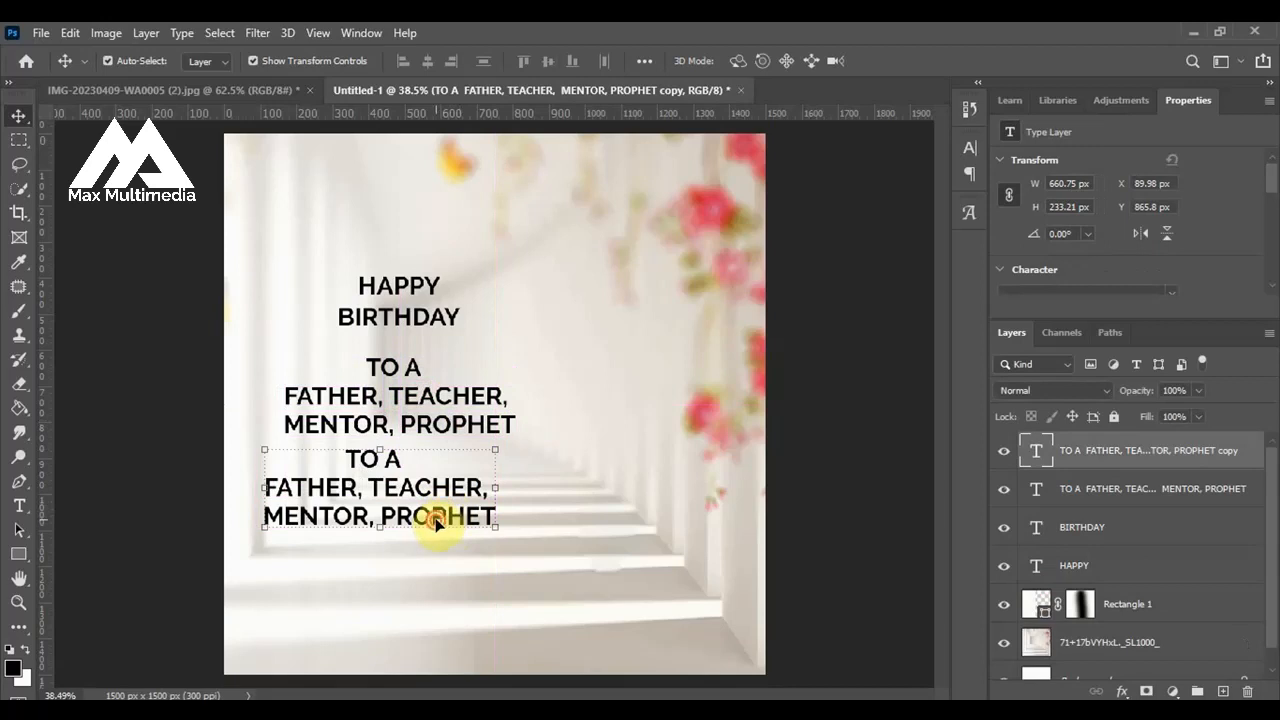
{"action": "double_click", "coordinate": [436, 522]}
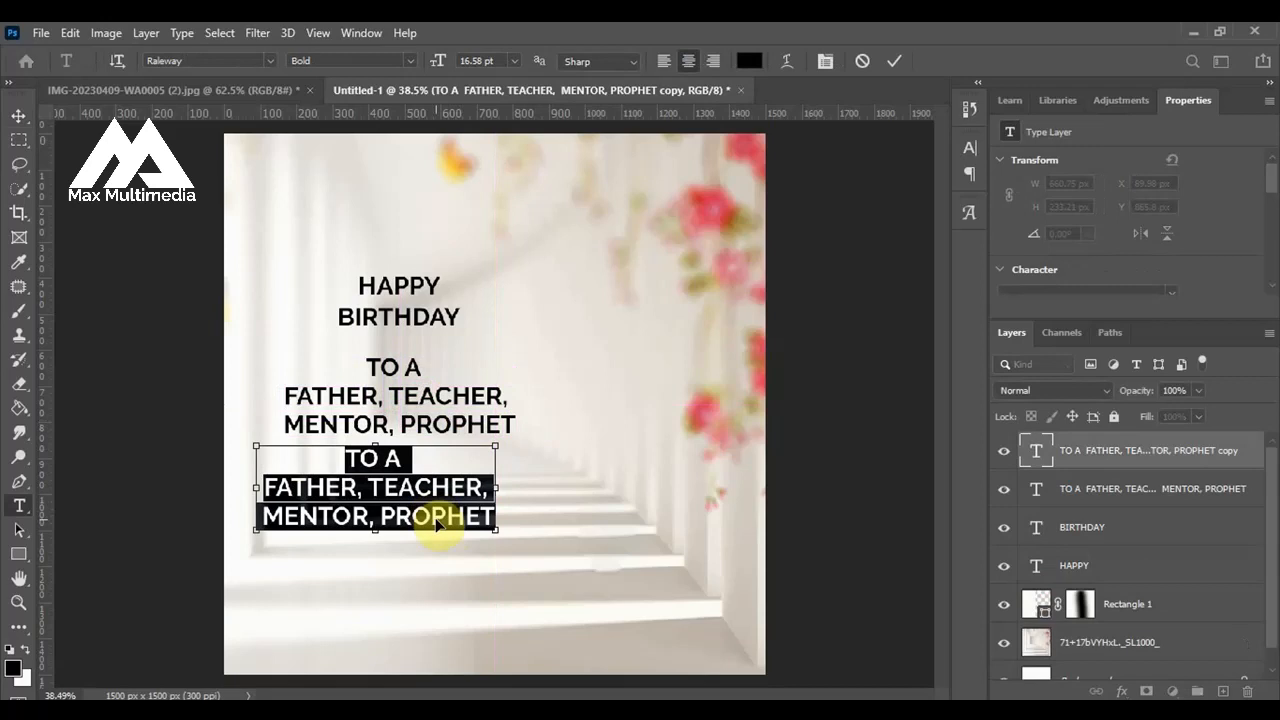
{"action": "key", "text": "ctrl+v"}
{"action": "left_click", "coordinate": [893, 66]}
{"action": "key", "text": "v"}
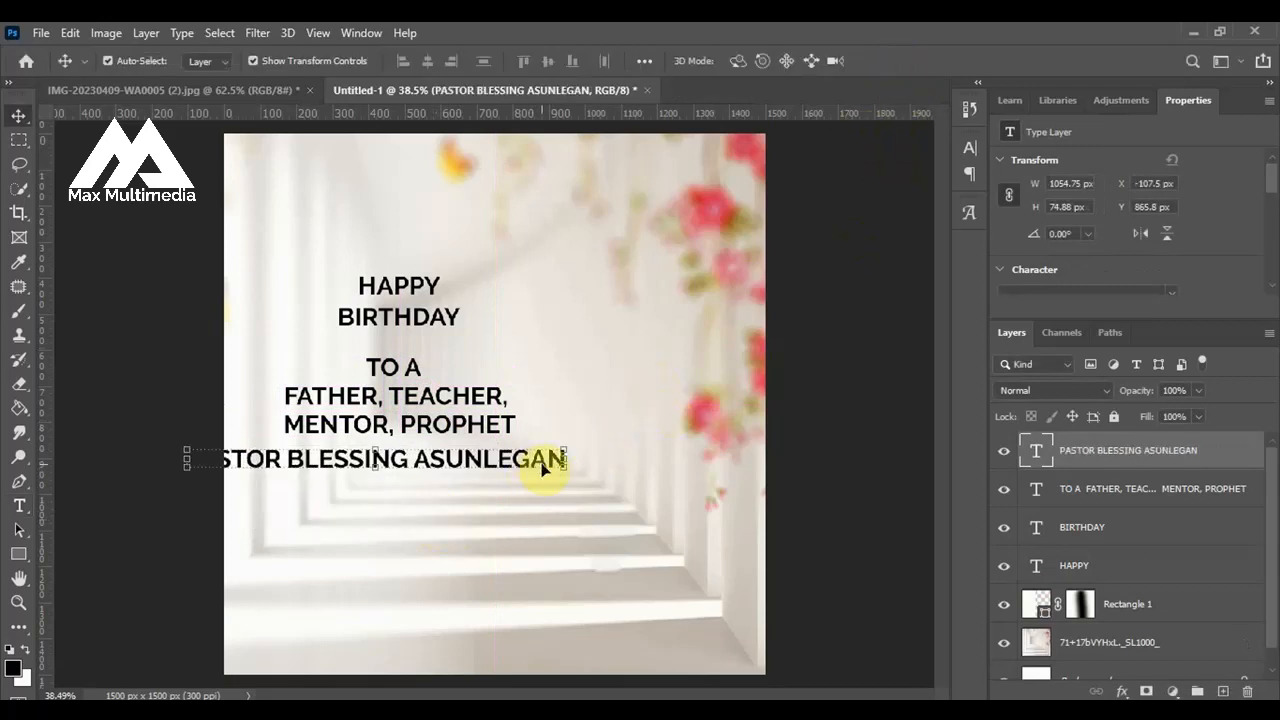
{"action": "left_click_drag", "start_coordinate": [505, 468], "coordinate": [558, 486]}
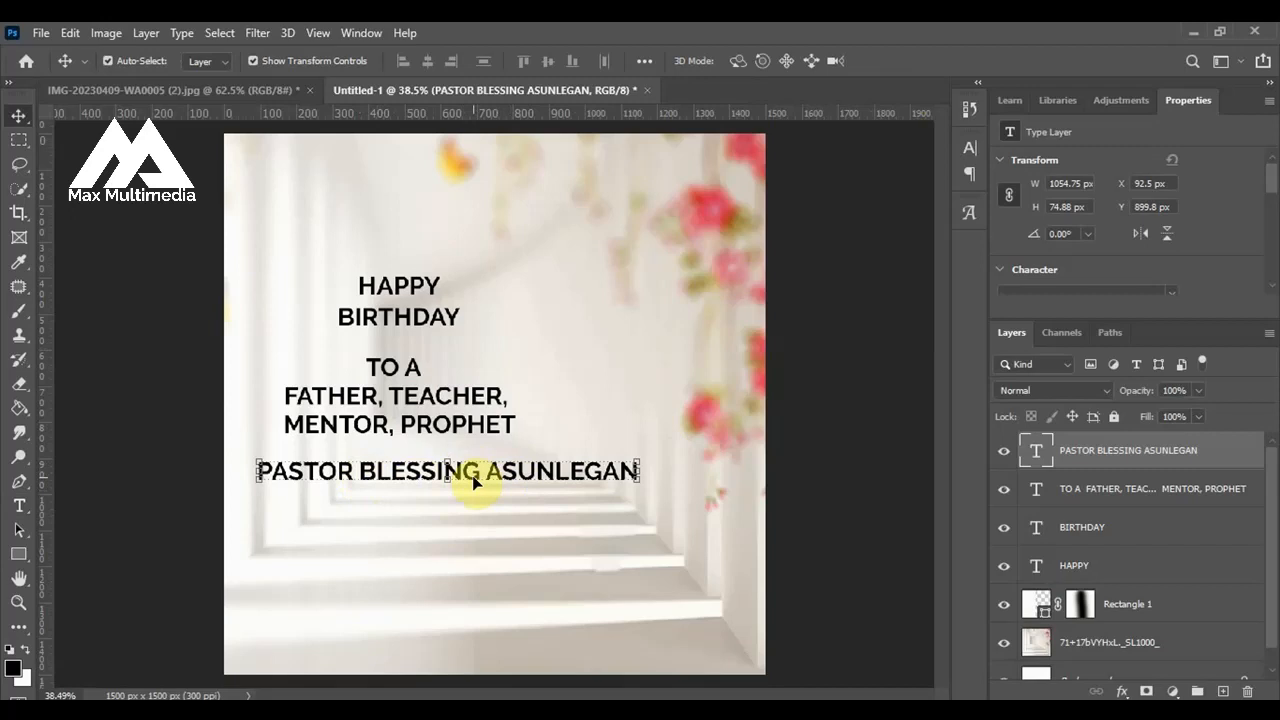
Duplicate the name line directly beneath itself and remove the word PASTOR from the copy.
{"action": "left_click_drag", "start_coordinate": [472, 483], "coordinate": [475, 511]}
{"action": "double_click", "coordinate": [412, 503]}
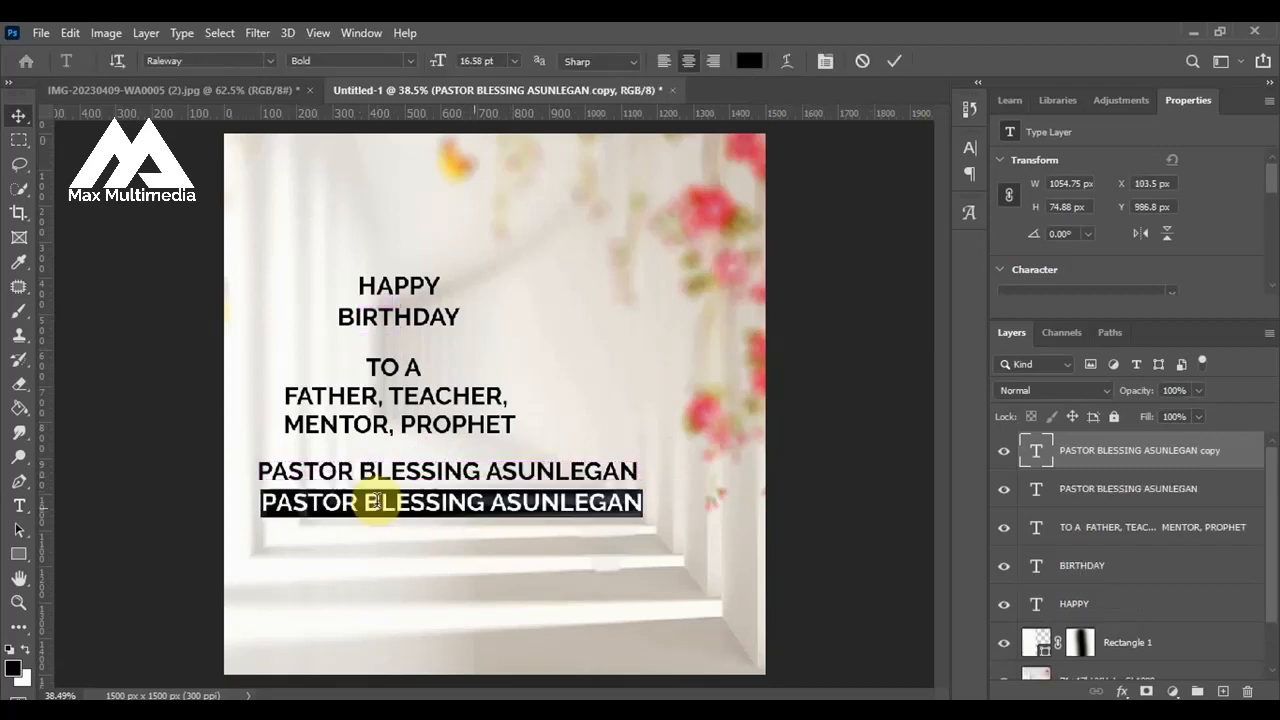
{"action": "left_click_drag", "start_coordinate": [364, 502], "coordinate": [214, 486]}
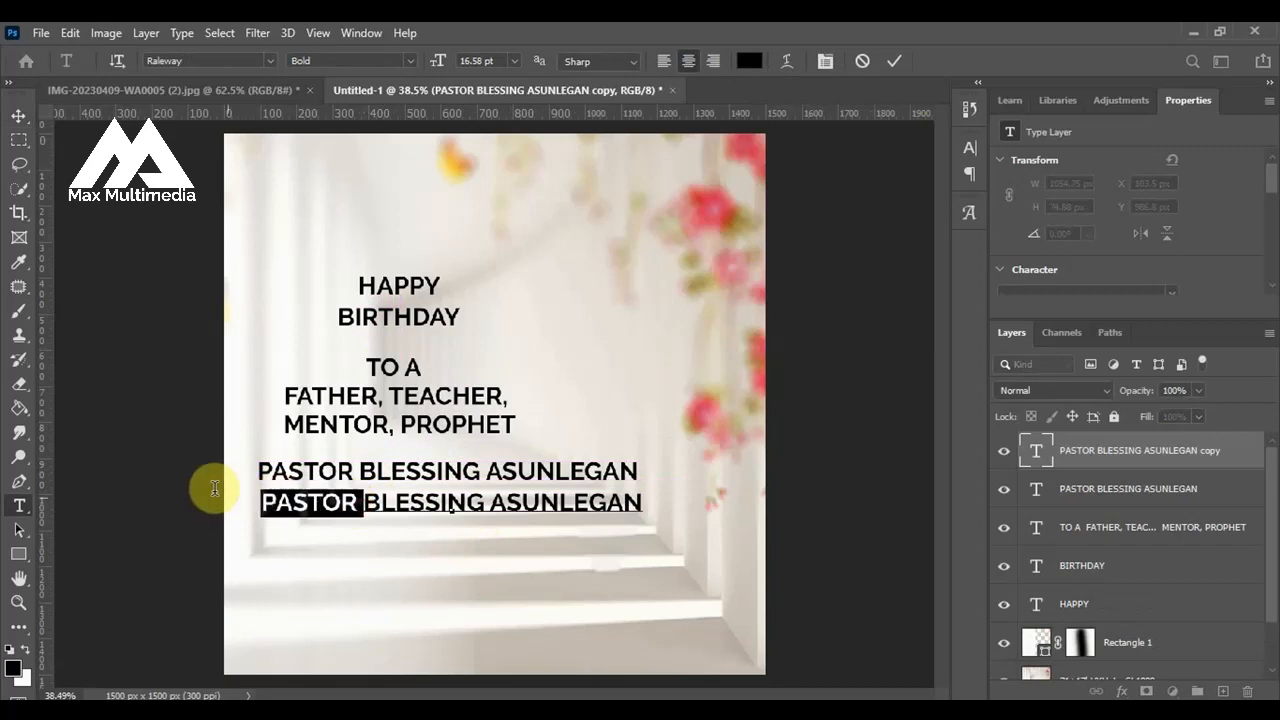
{"action": "key", "text": "BackSpace"}
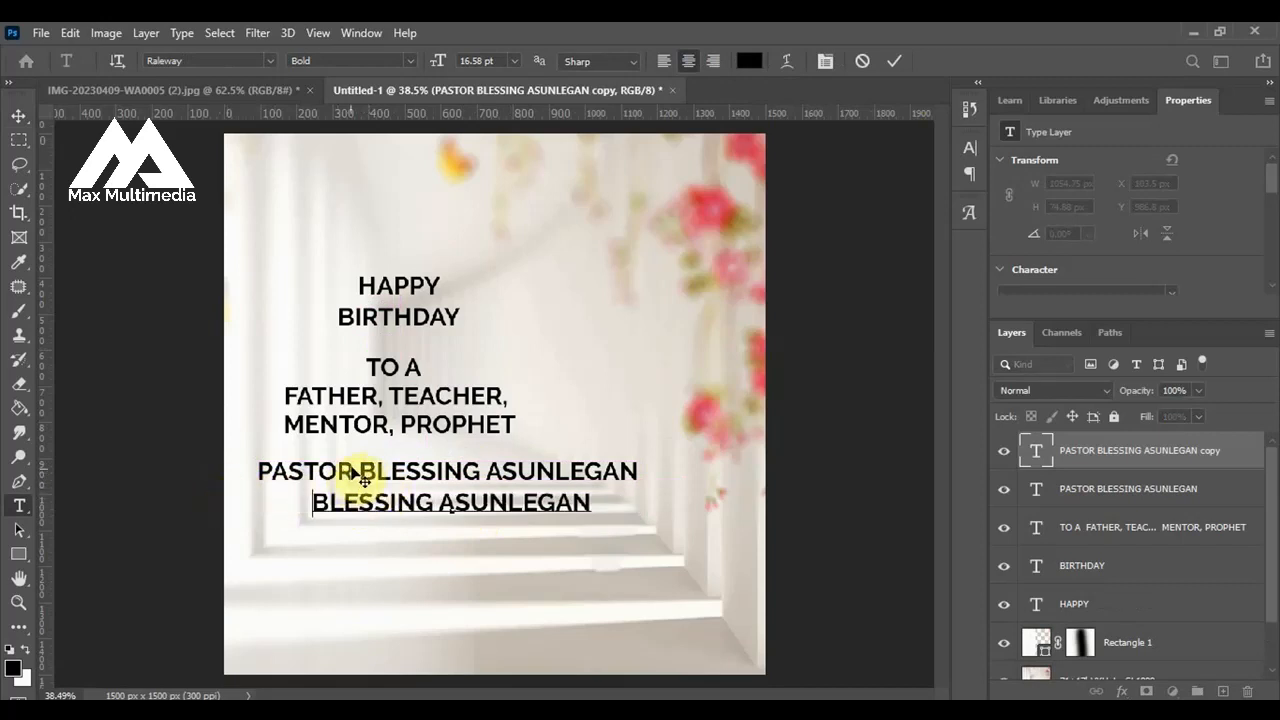
{"action": "left_click", "coordinate": [895, 61]}
{"action": "key", "text": "v"}
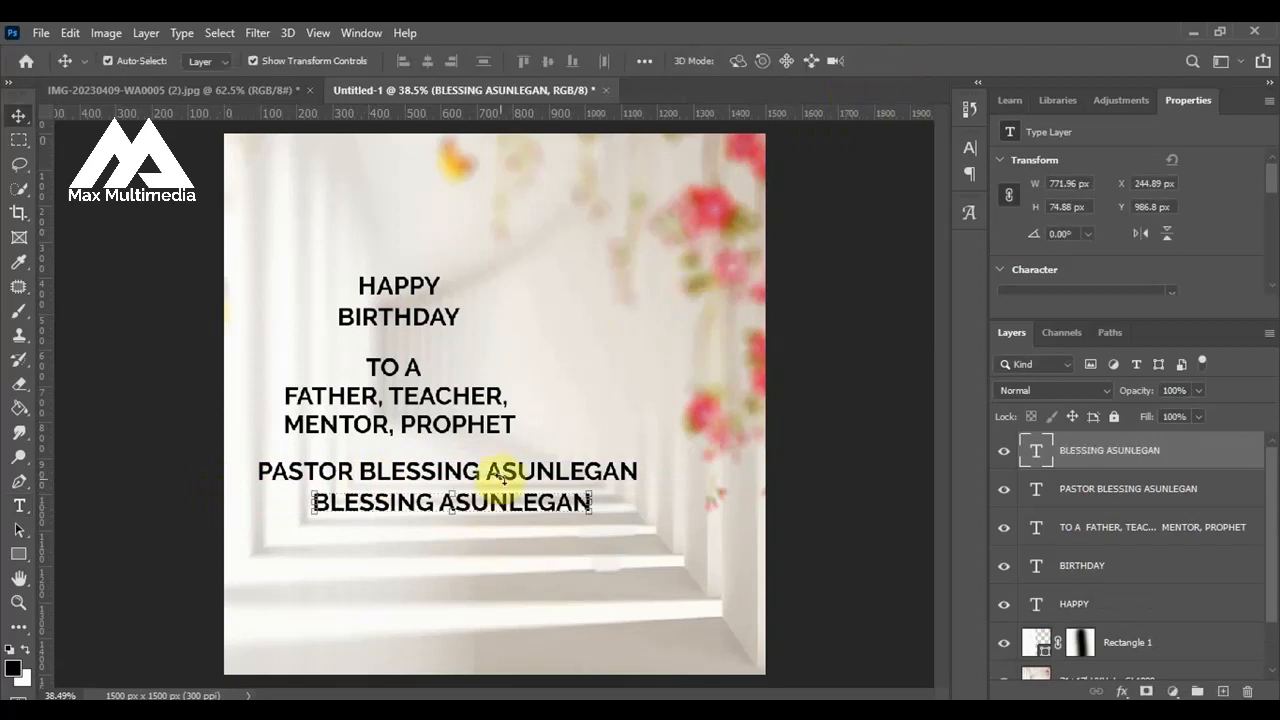
Delete the celebrant's name from the upper name line, keeping only PASTOR.
{"action": "left_click", "coordinate": [280, 476]}
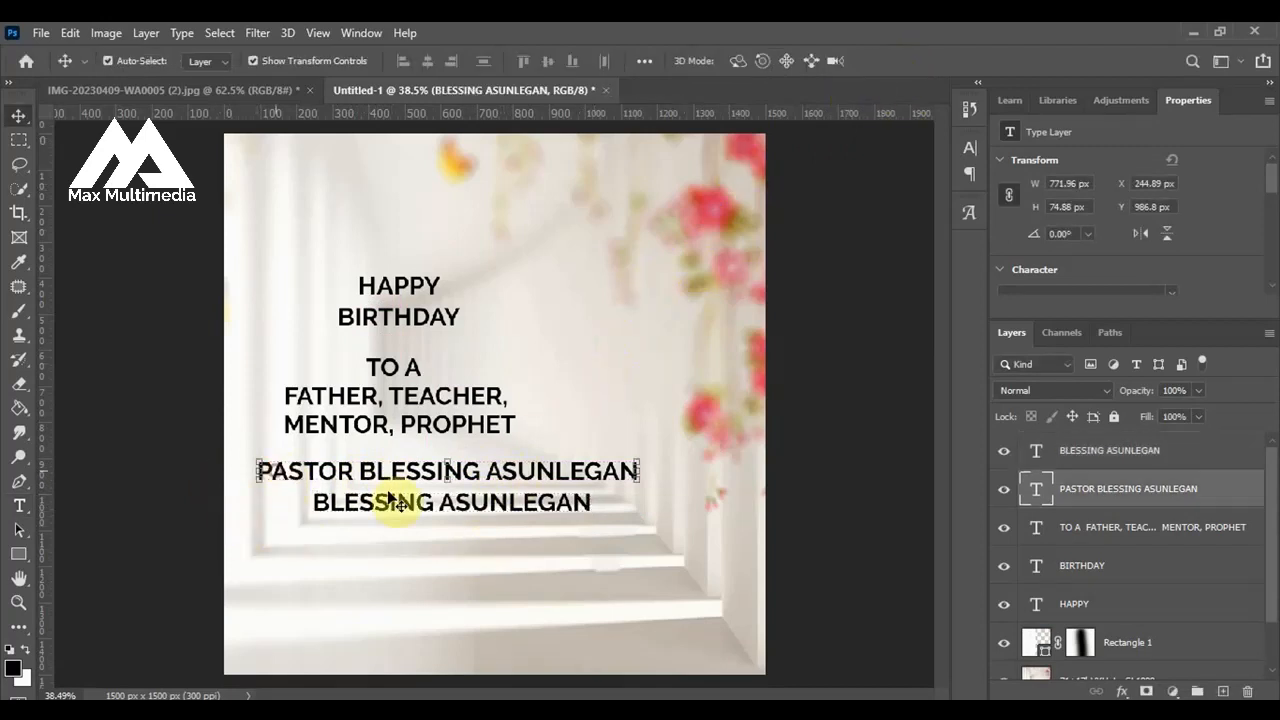
{"action": "double_click", "coordinate": [495, 473]}
{"action": "left_click_drag", "start_coordinate": [358, 470], "coordinate": [693, 457]}
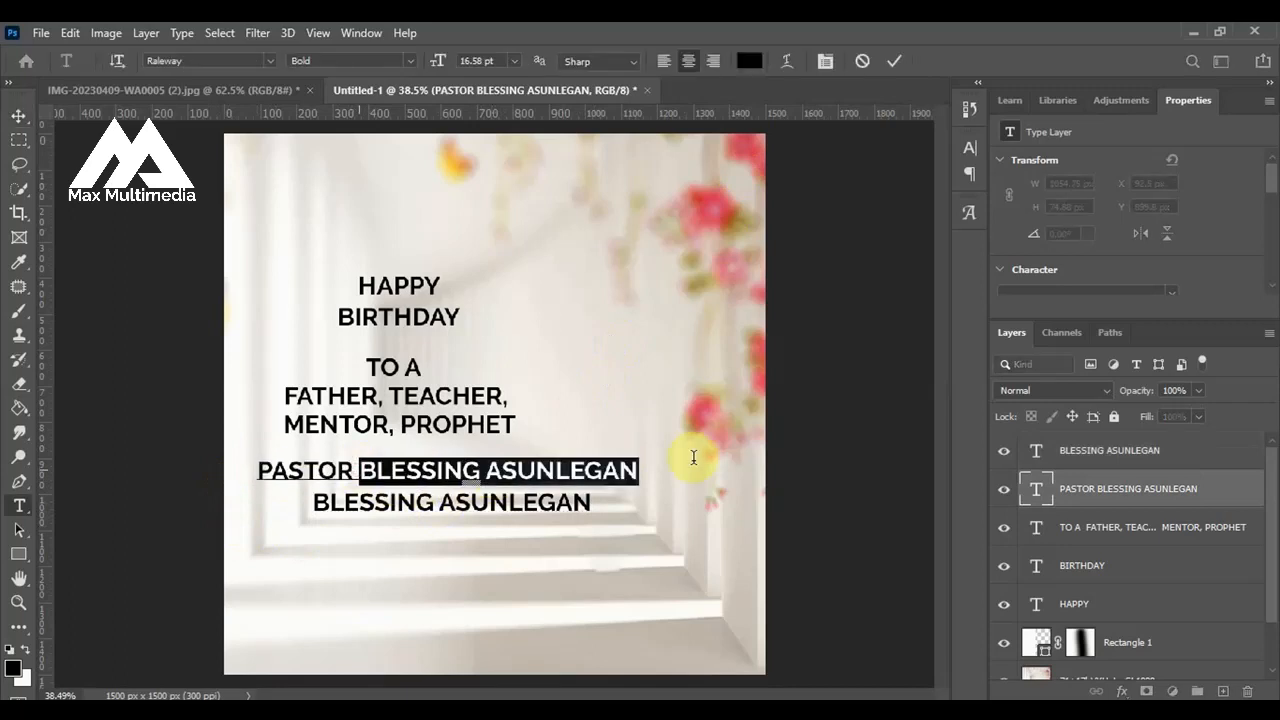
{"action": "key", "text": "BackSpace"}
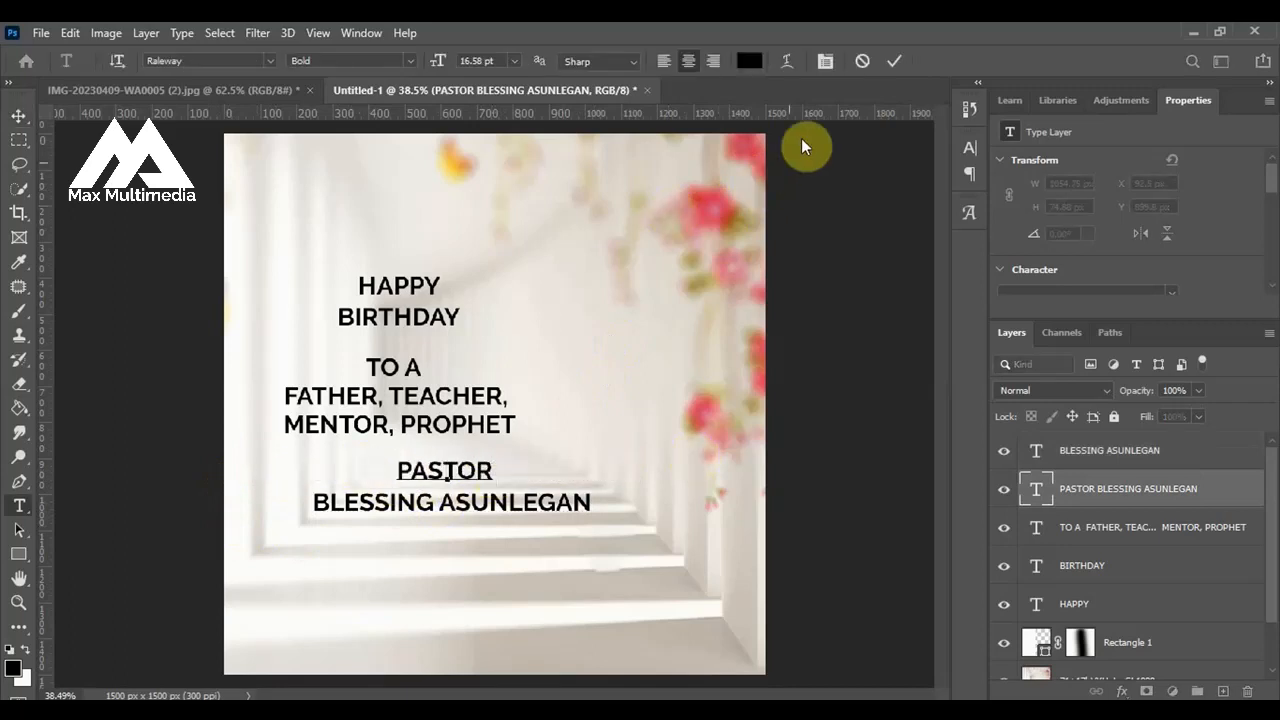
{"action": "left_click", "coordinate": [150, 336]}
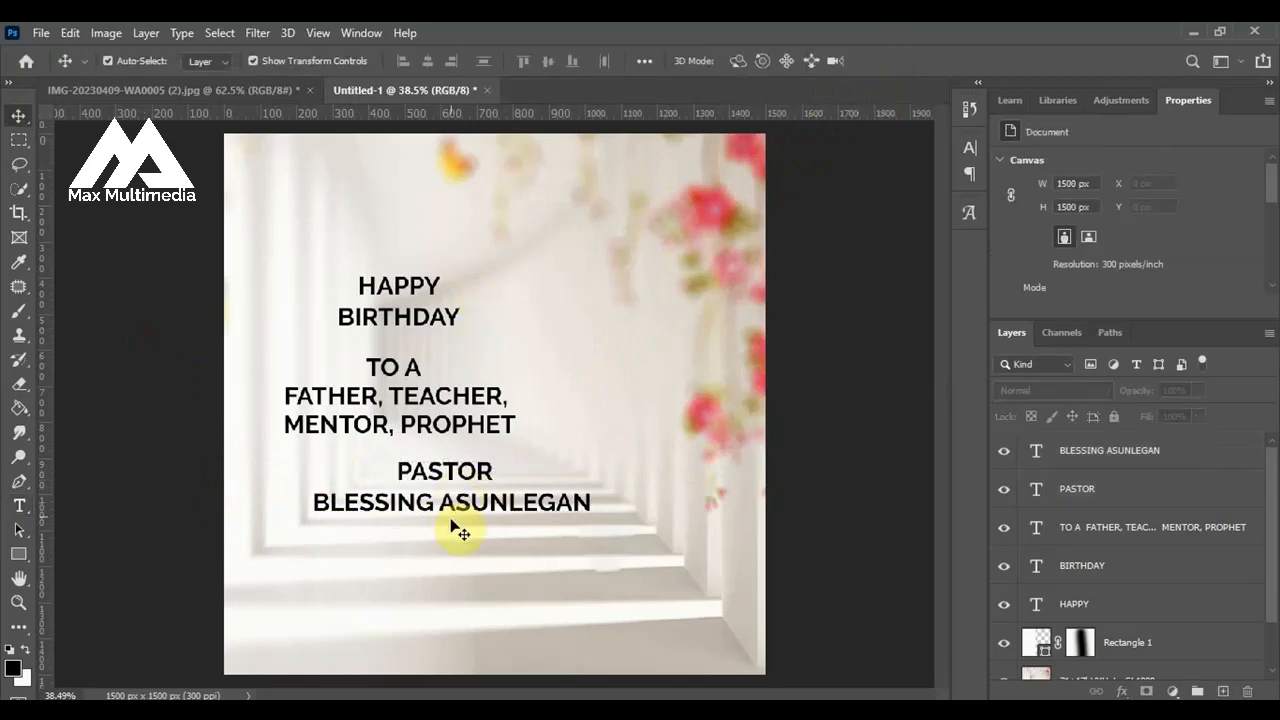
Move the name and PASTOR lines down to the lower canvas, and lower BIRTHDAY to leave a gap below HAPPY.
{"action": "left_click_drag", "start_coordinate": [453, 508], "coordinate": [441, 578]}
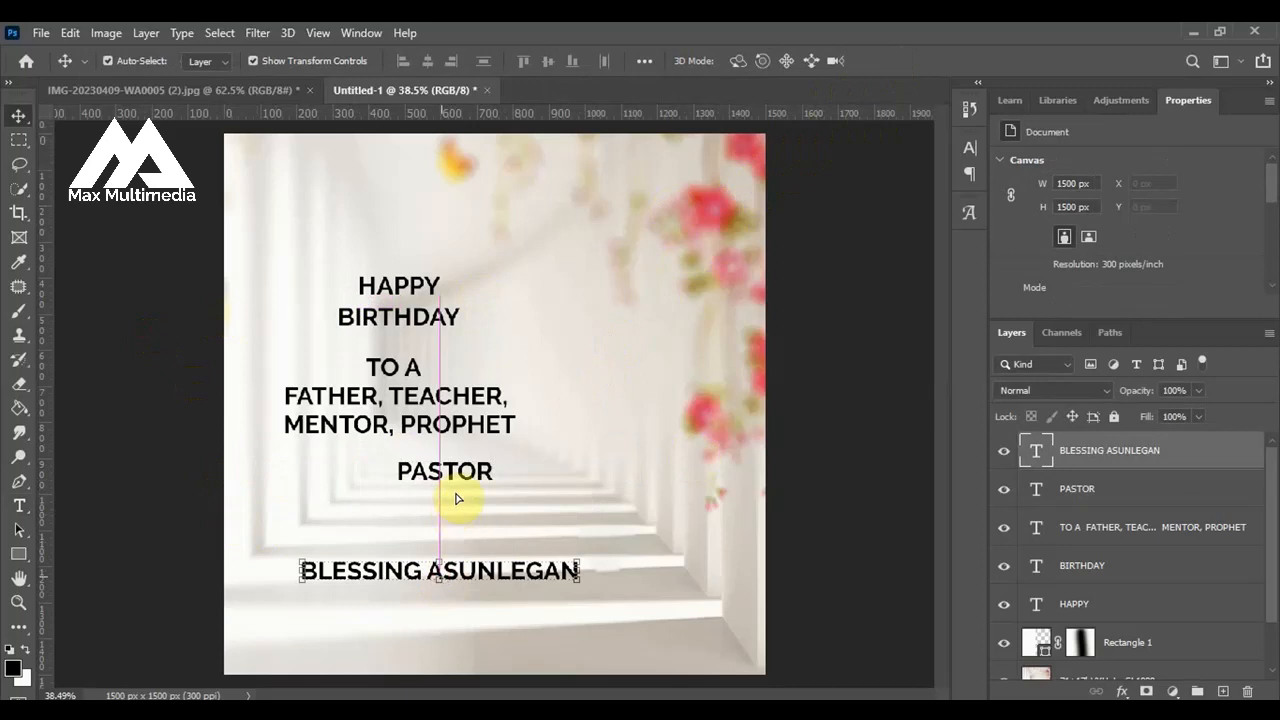
{"action": "left_click_drag", "start_coordinate": [457, 471], "coordinate": [413, 553]}
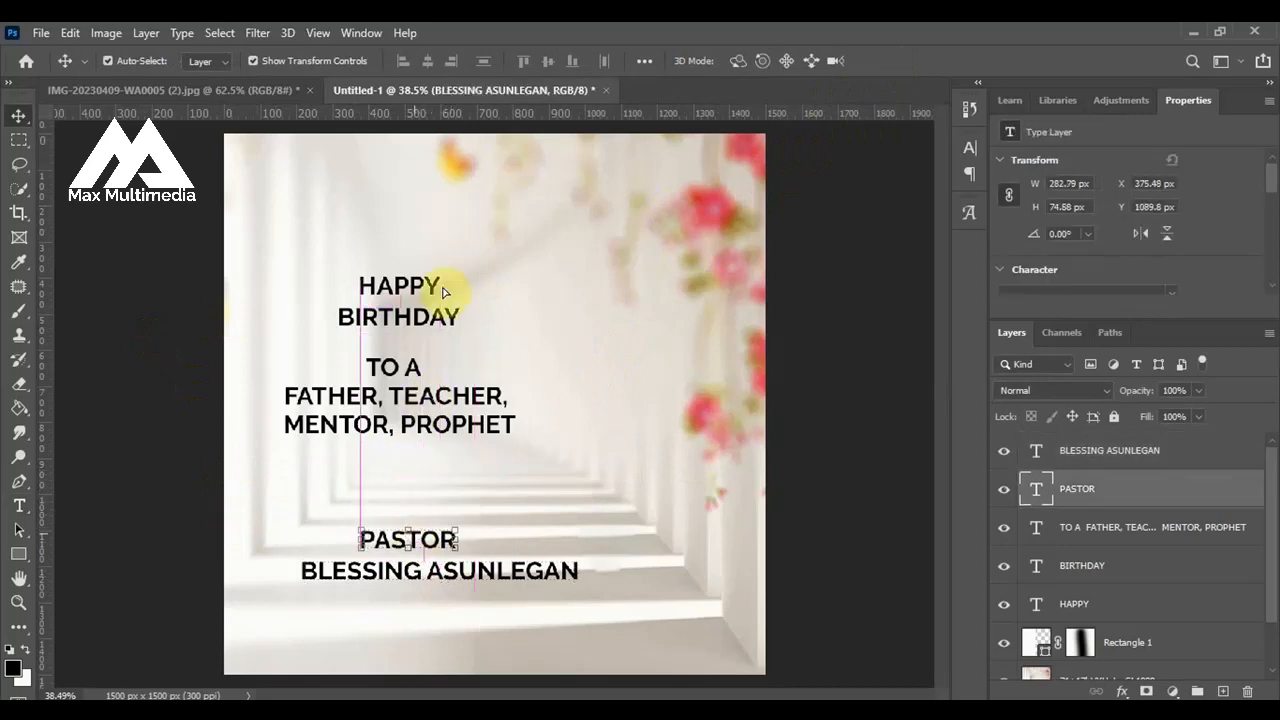
{"action": "left_click", "coordinate": [420, 320]}
{"action": "left_click_drag", "start_coordinate": [418, 372], "coordinate": [420, 396]}
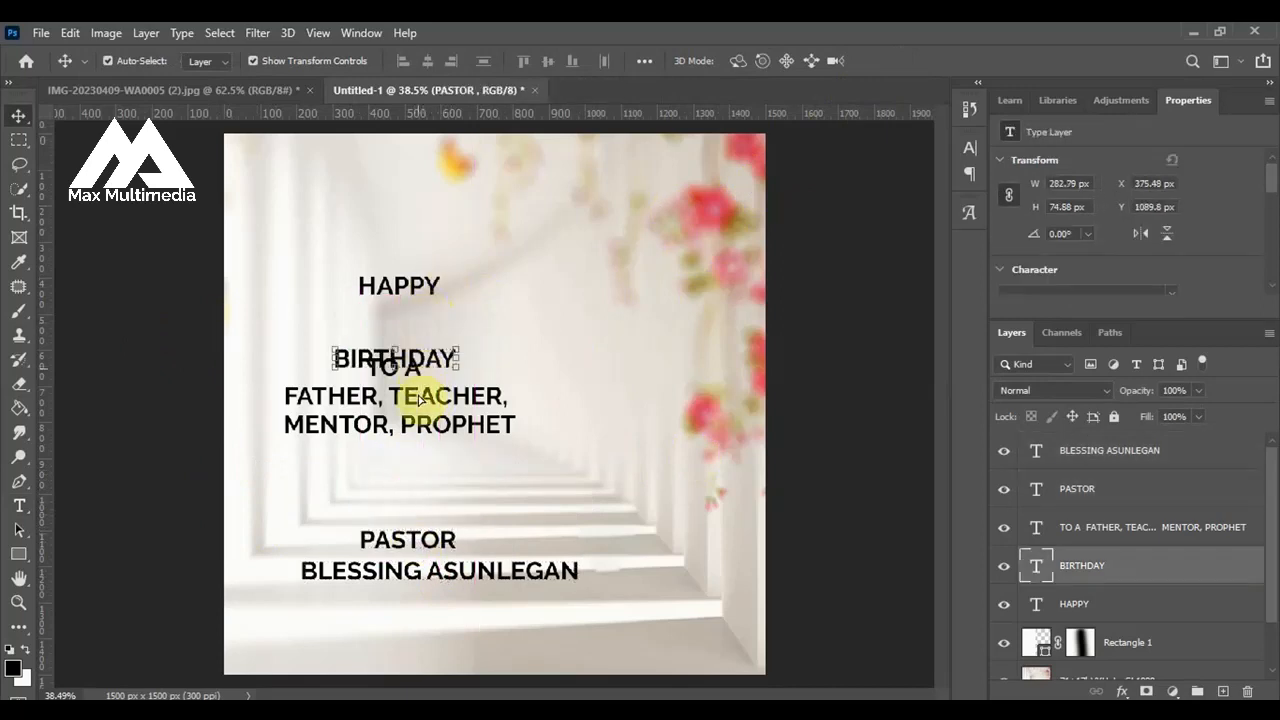
Change the HAPPY text to title case as Happy.
{"action": "left_click", "coordinate": [436, 292]}
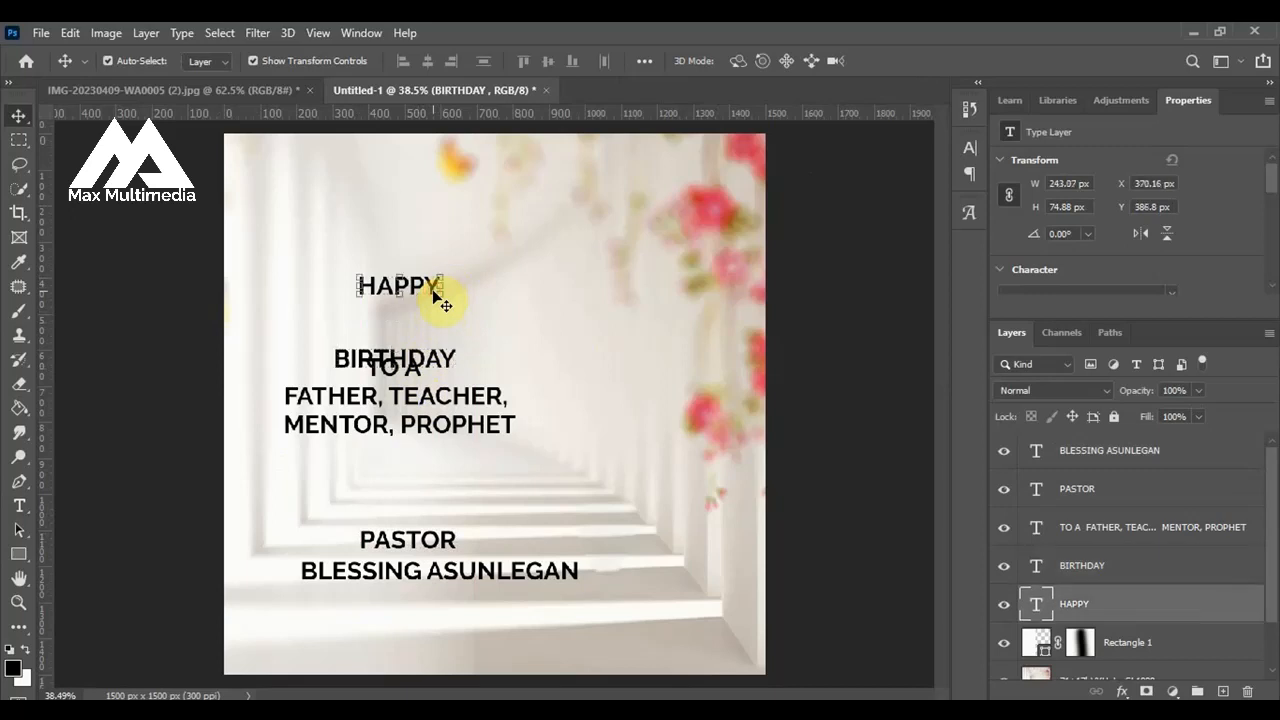
{"action": "scroll", "coordinate": [415, 296], "scroll_direction": "up", "scroll_amount": 3}
{"action": "double_click", "coordinate": [423, 286]}
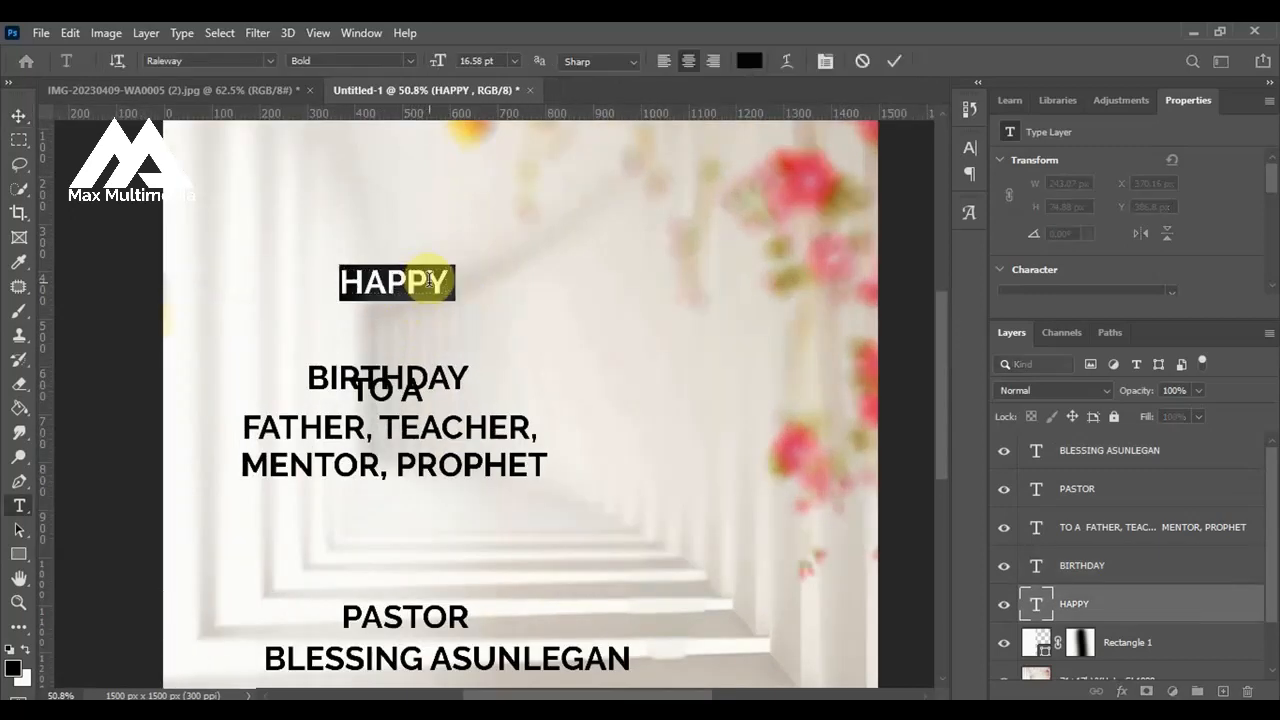
{"action": "type", "text": "Happy"}
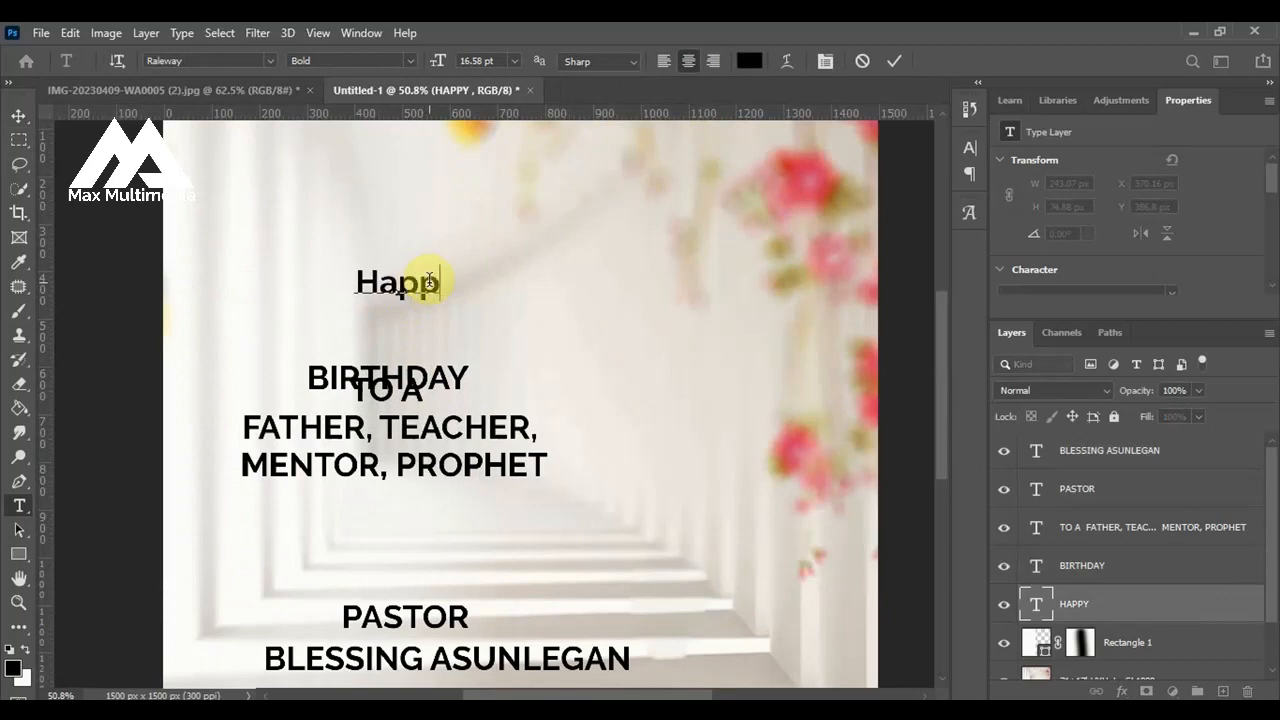
{"action": "left_click", "coordinate": [897, 63]}
{"action": "key", "text": "v"}
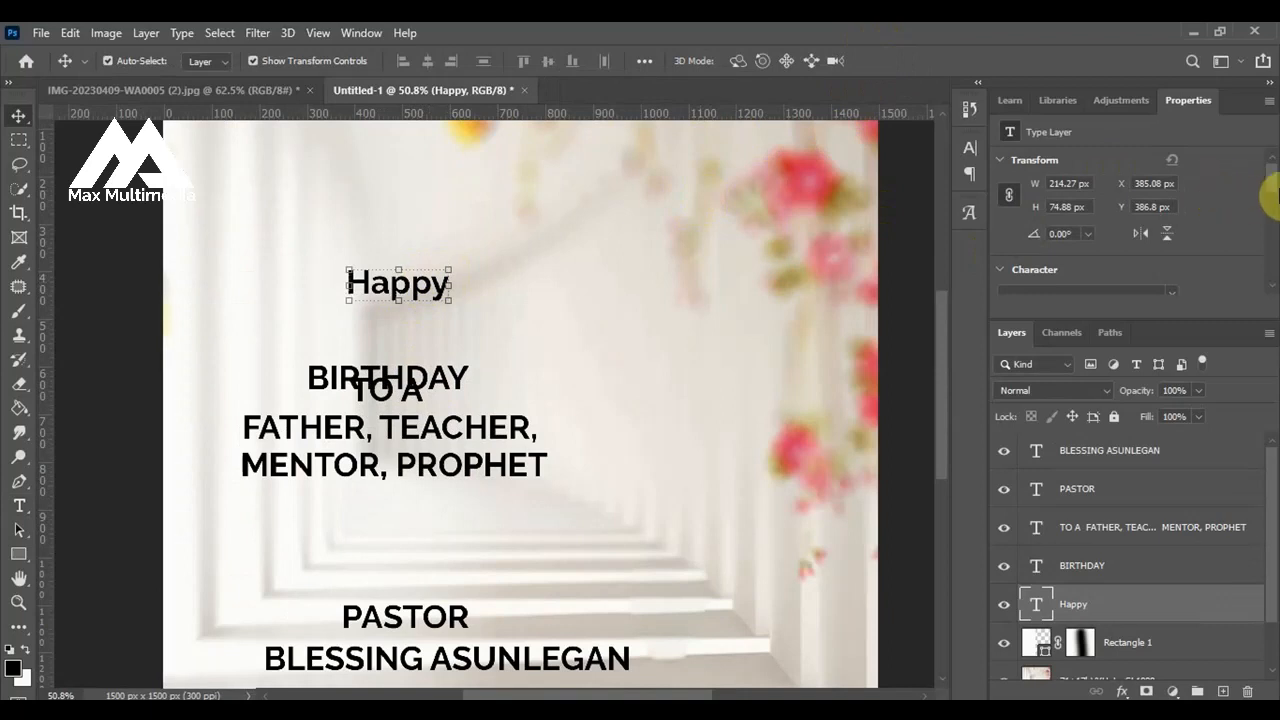
Set the font of Happy to Typo-Longest Demo Bold.
{"action": "scroll", "coordinate": [1276, 194], "scroll_direction": "down", "scroll_amount": 1}
{"action": "scroll", "coordinate": [1276, 198], "scroll_direction": "down", "scroll_amount": 1}
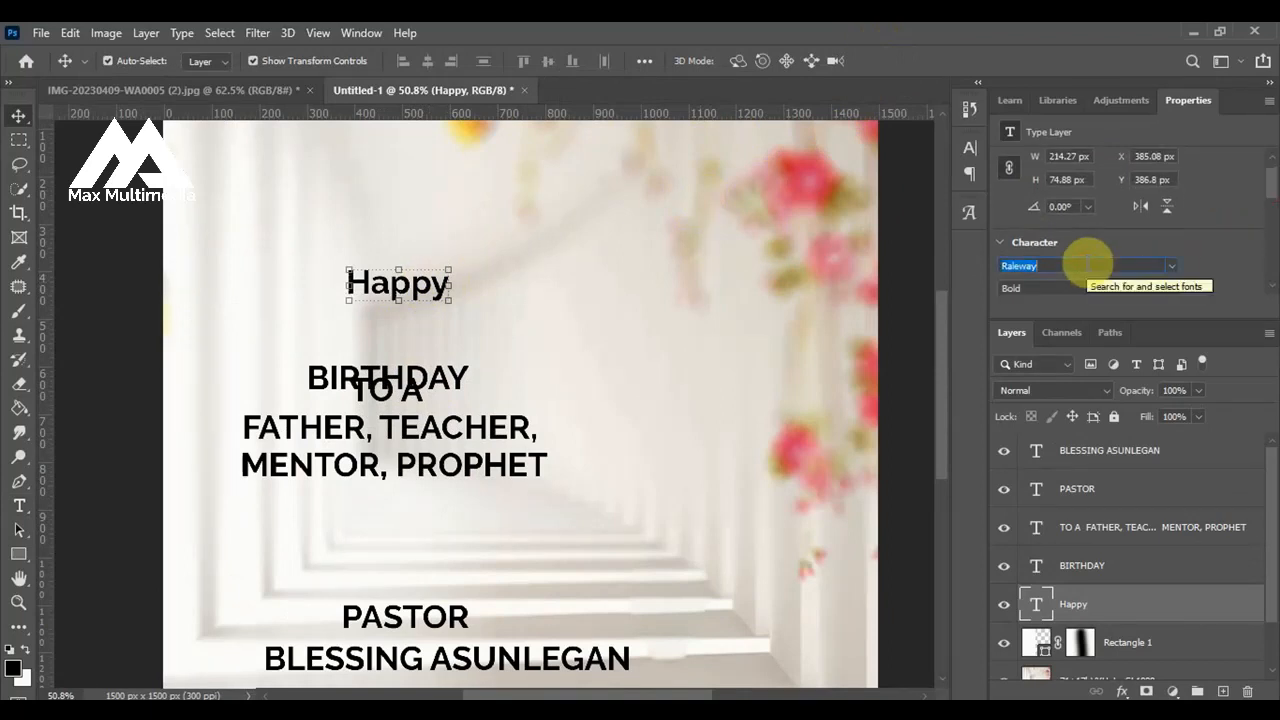
{"action": "type", "text": "Typo-Longest Demo"}
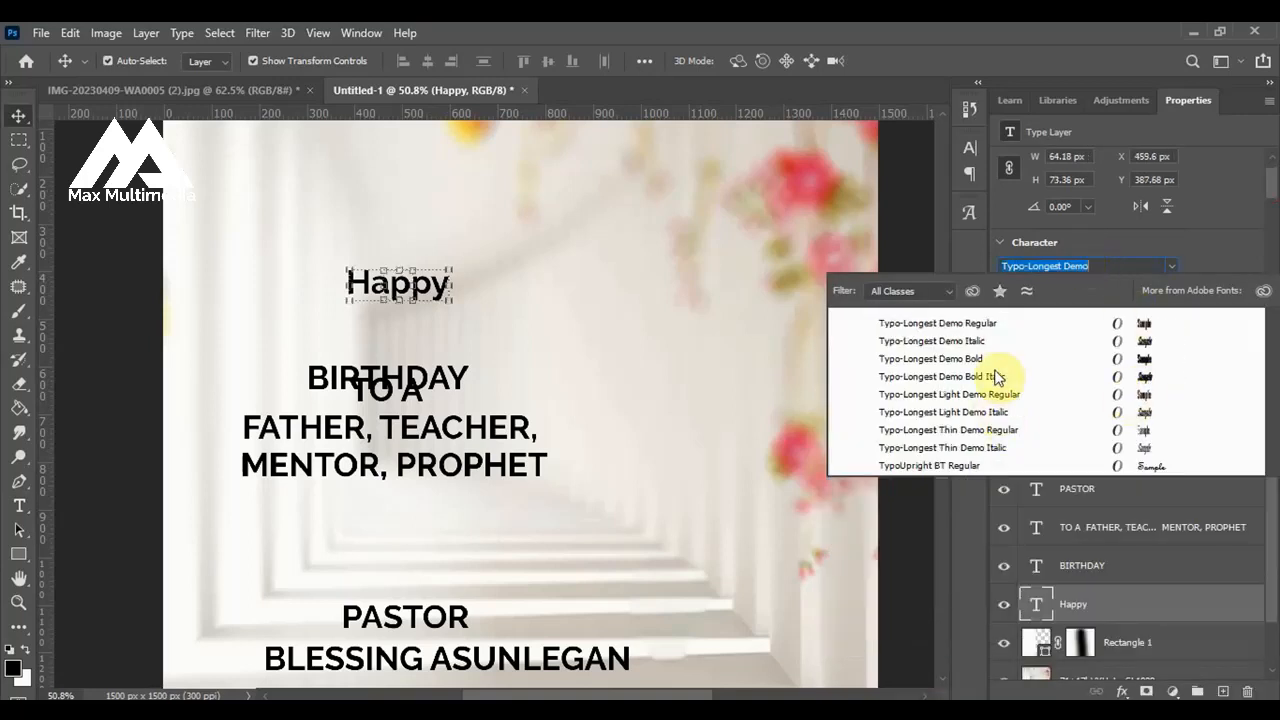
{"action": "left_click", "coordinate": [996, 360]}
{"action": "key", "text": "Return"}
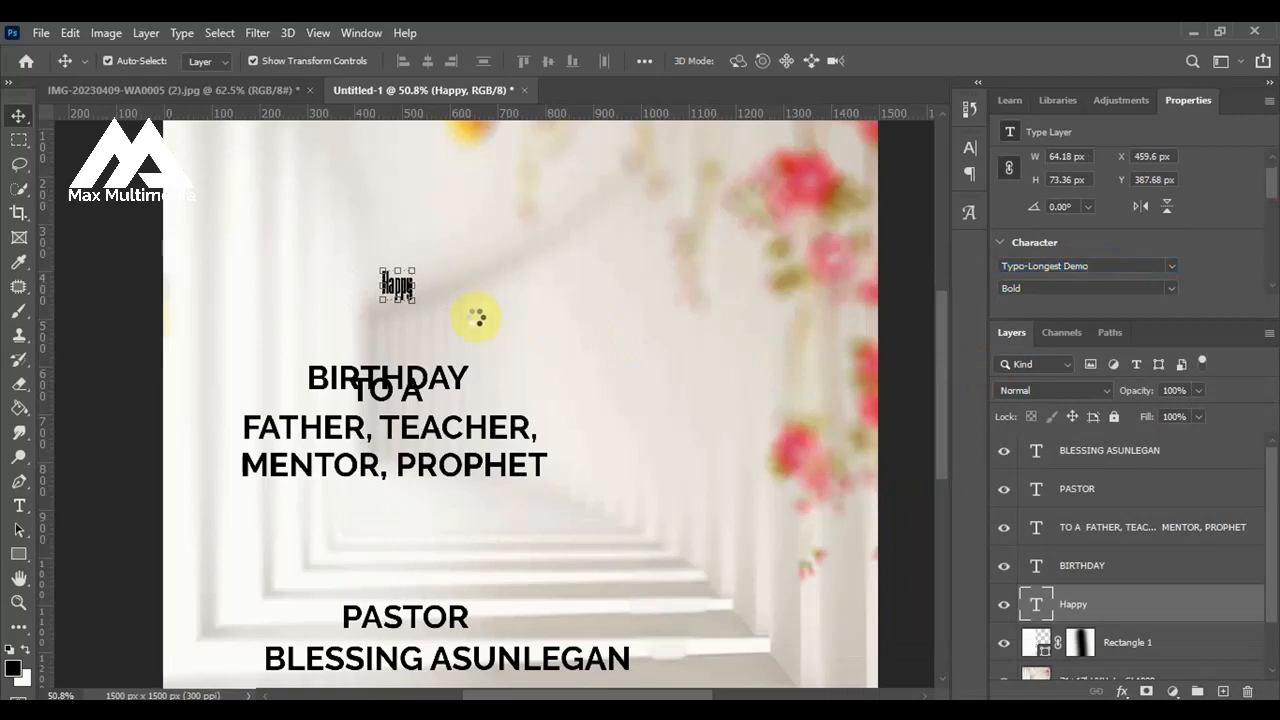
Scale Happy up to about 308% and move it higher on the canvas above BIRTHDAY.
{"action": "left_click_drag", "start_coordinate": [410, 298], "coordinate": [528, 314]}
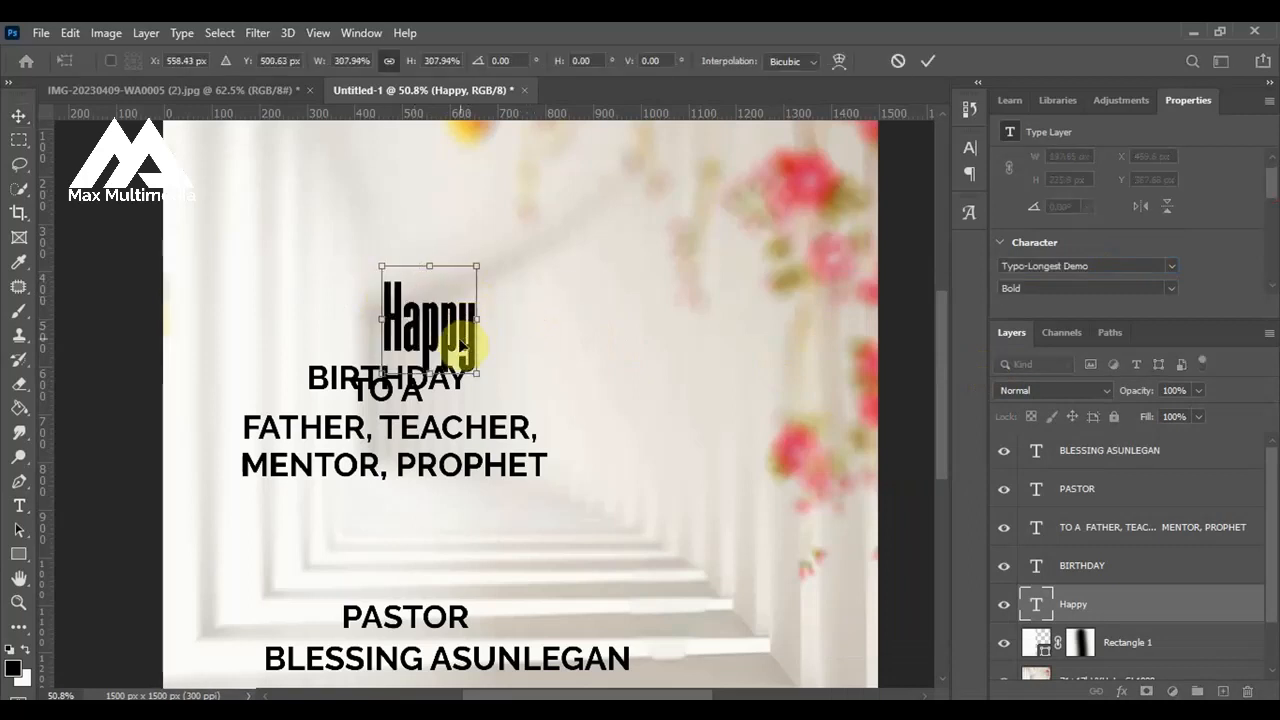
{"action": "left_click_drag", "start_coordinate": [462, 345], "coordinate": [469, 279]}
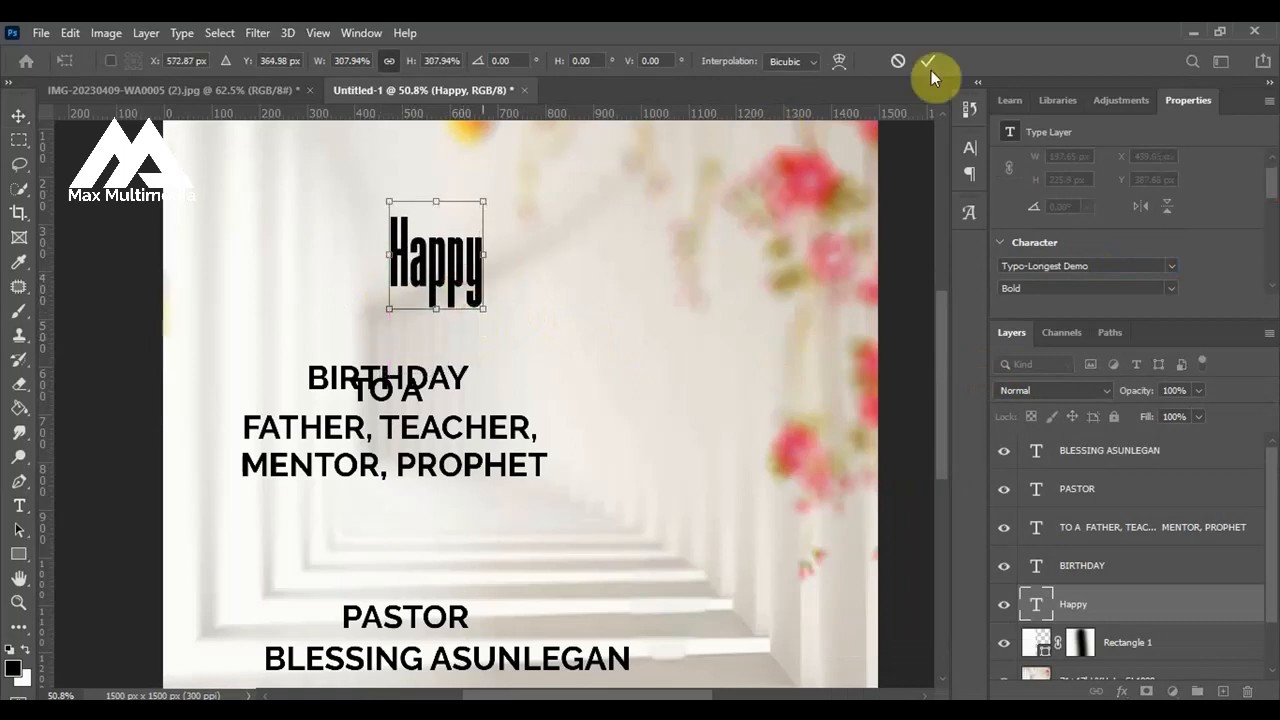
{"action": "key", "text": "Return"}
Move BIRTHDAY up so it sits centred beneath Happy and retype it in title case as Birthday.
{"action": "left_click_drag", "start_coordinate": [464, 378], "coordinate": [510, 350]}
{"action": "key", "text": "ctrl+t"}
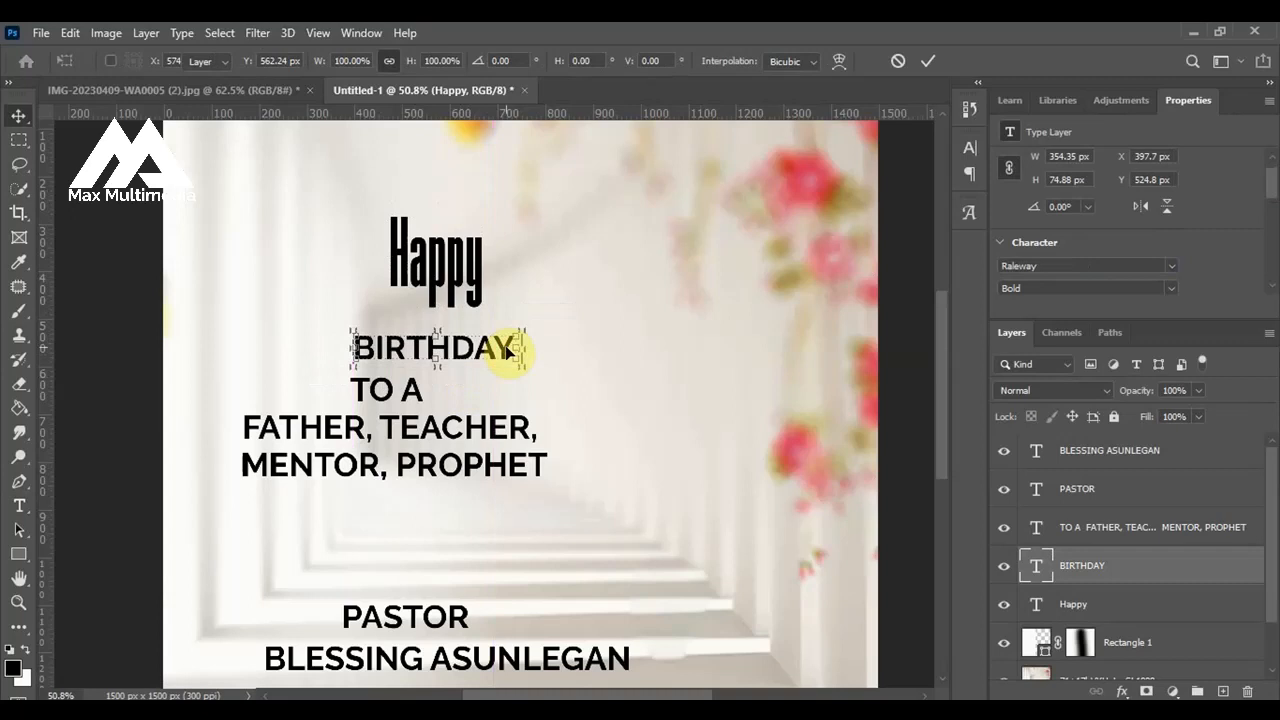
{"action": "key", "text": "Return"}
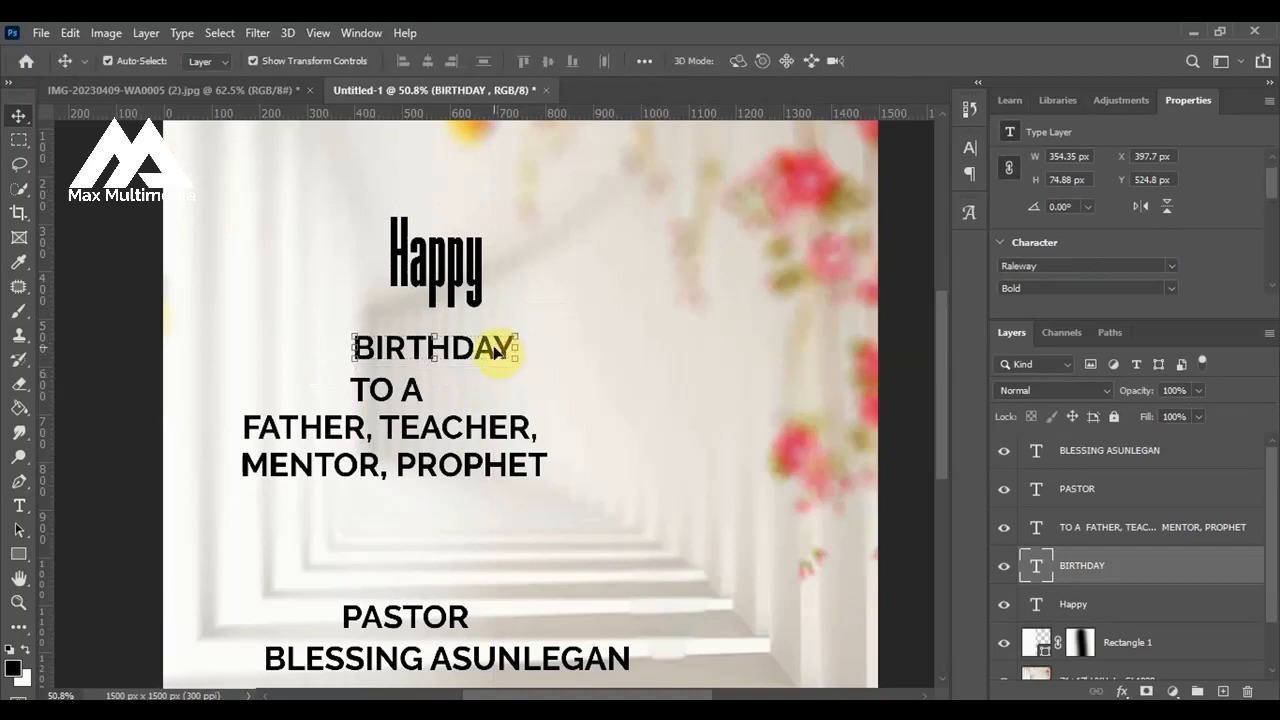
{"action": "double_click", "coordinate": [485, 352]}
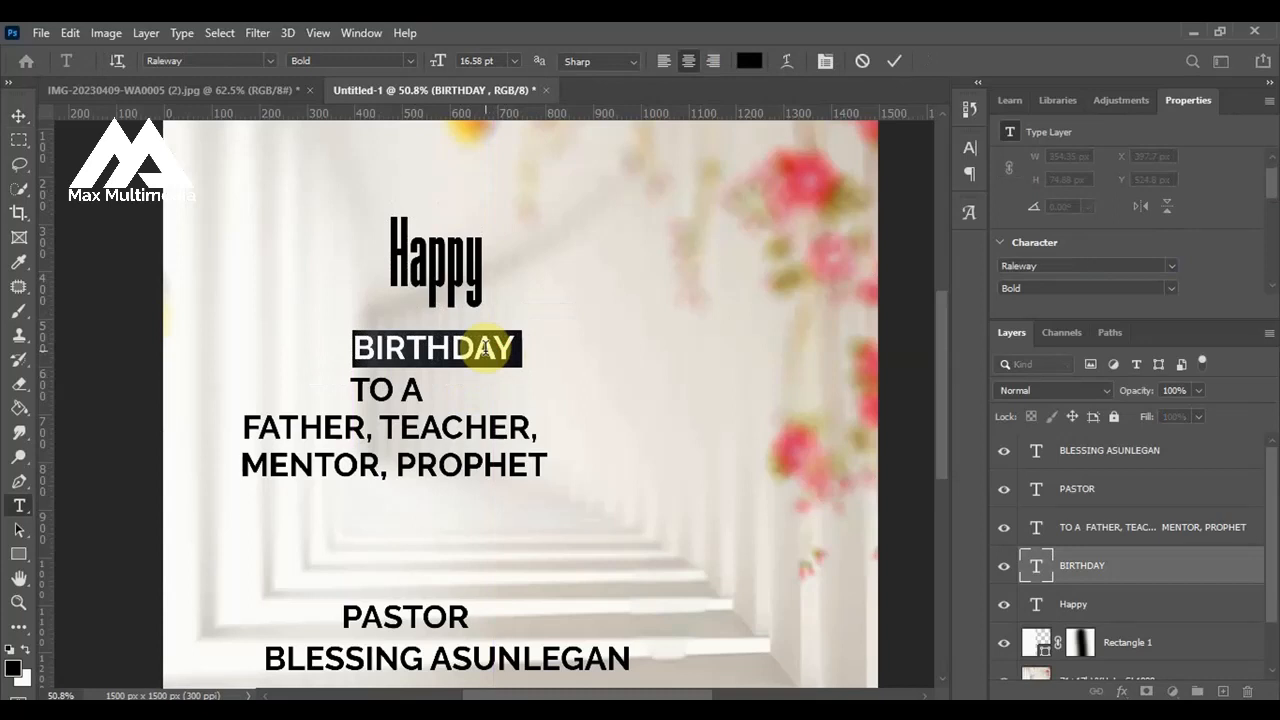
{"action": "type", "text": "Birthday"}
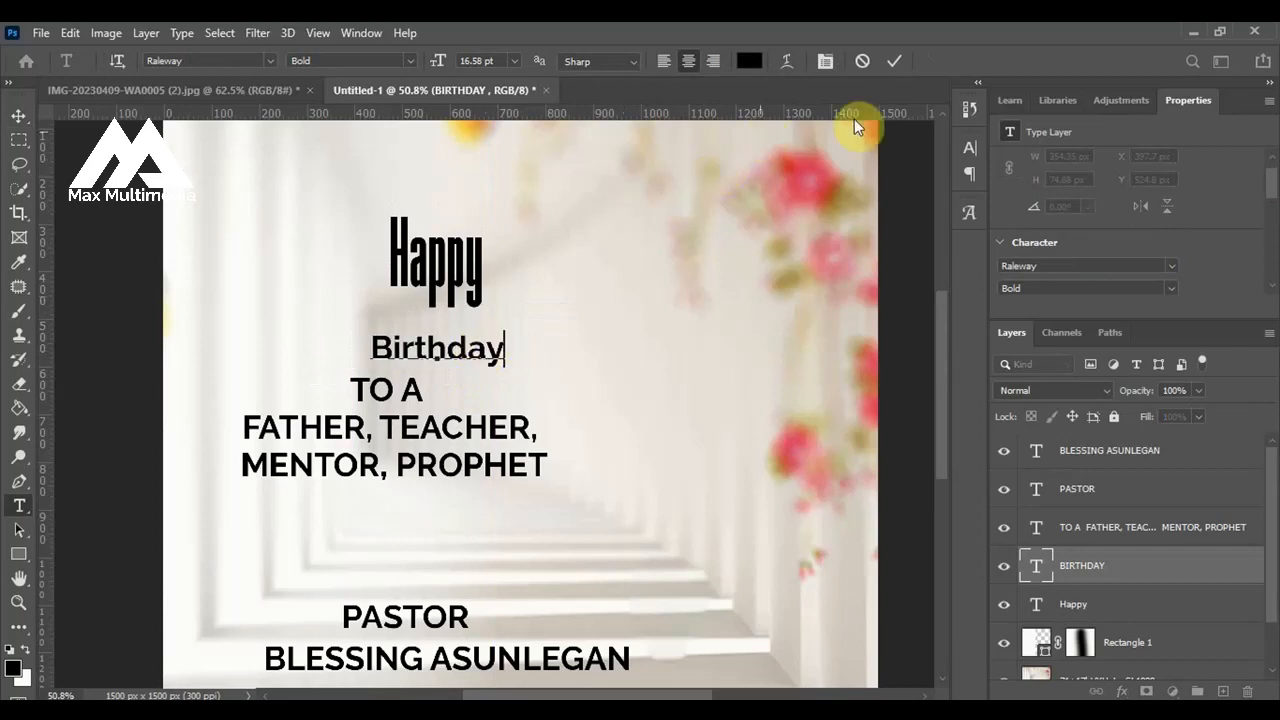
{"action": "left_click", "coordinate": [896, 60]}
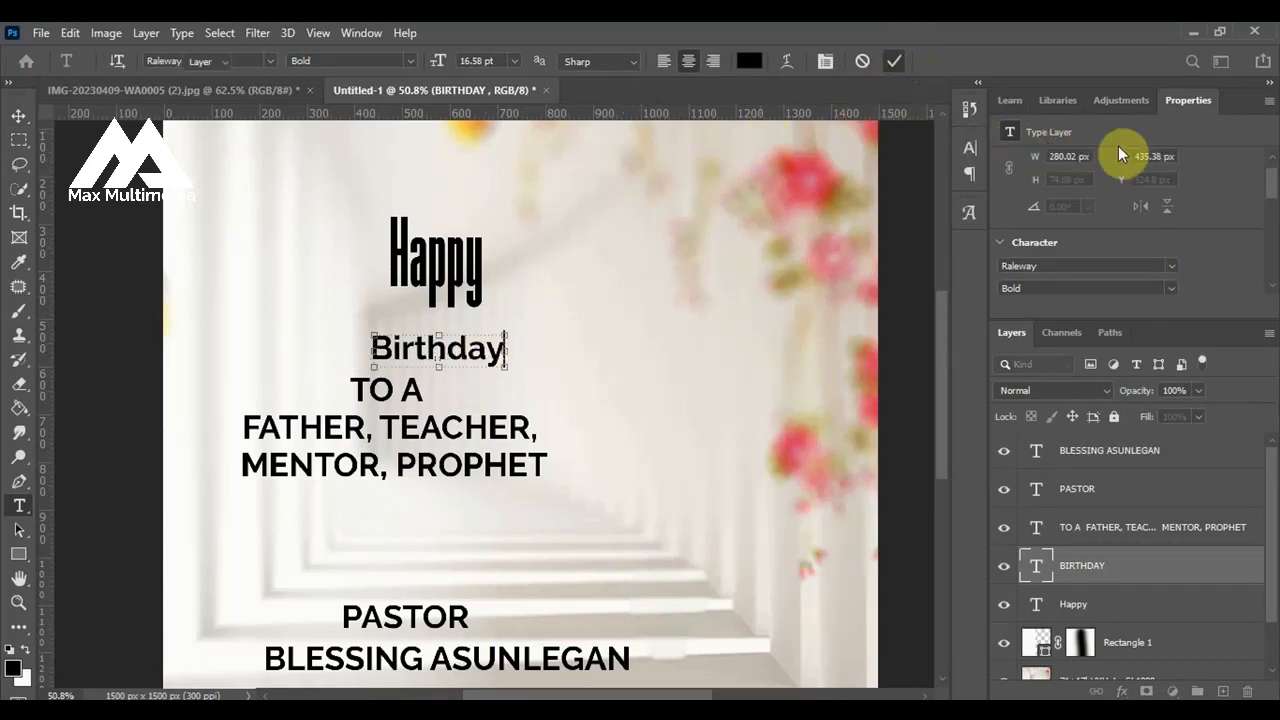
{"action": "key", "text": "v"}
Set the font of the Birthday text to Tale of Hawks Regular.
{"action": "left_click", "coordinate": [1118, 267]}
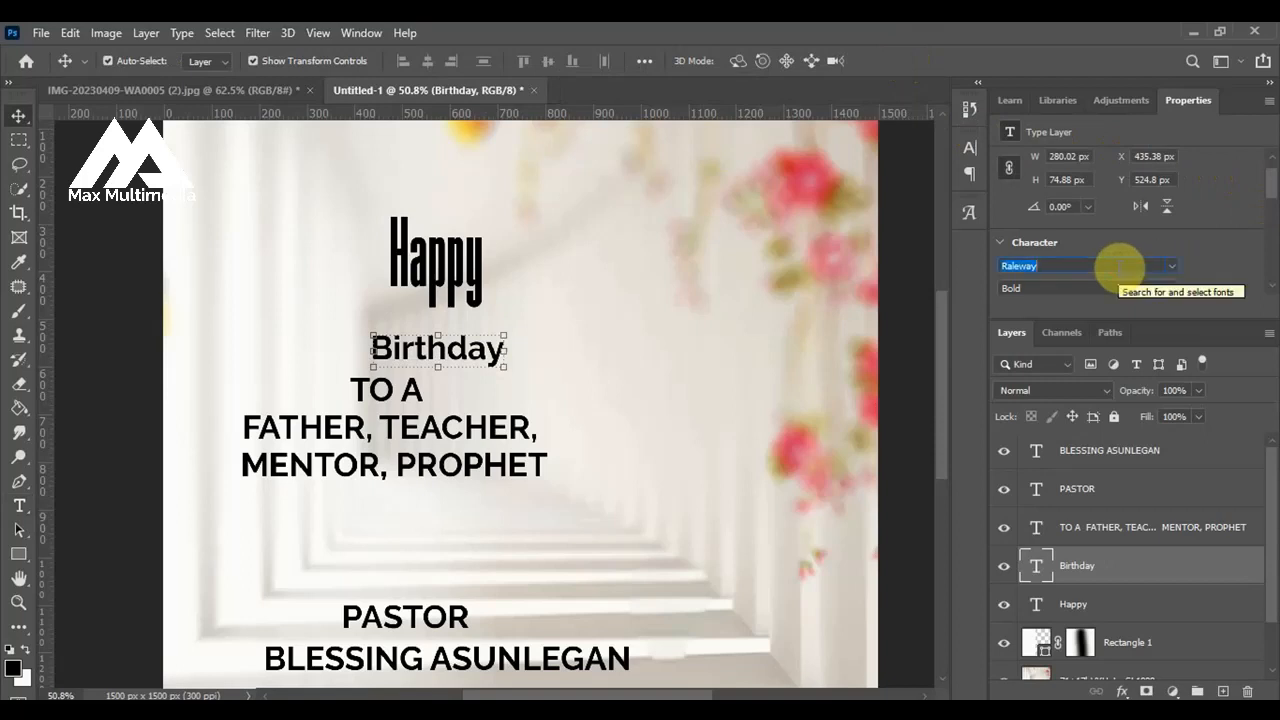
{"action": "type", "text": "tal"}
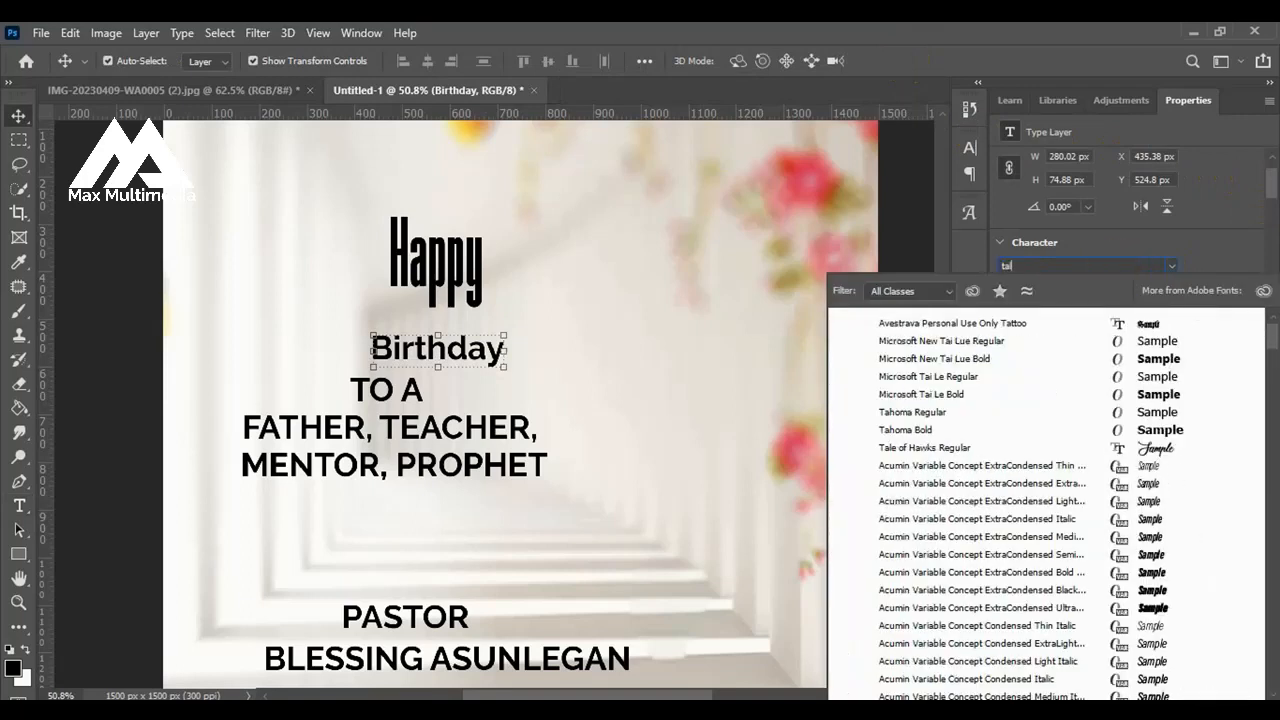
{"action": "type", "text": "e of Hawks"}
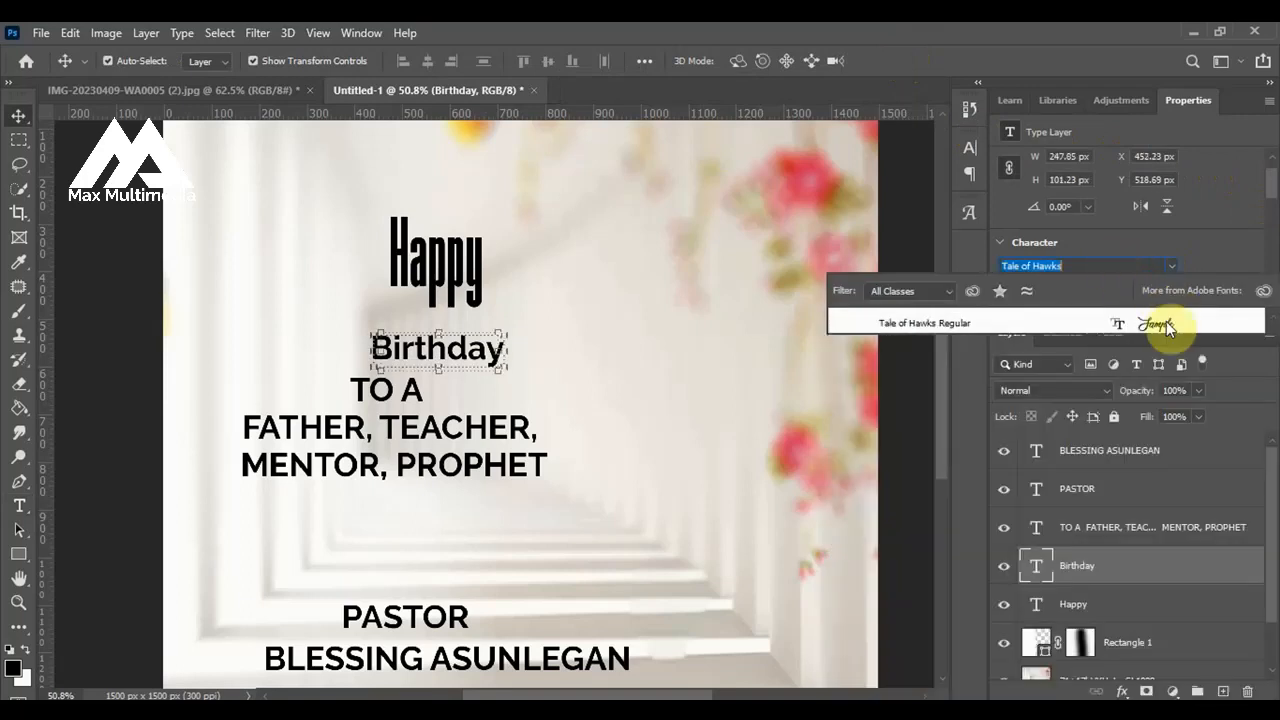
{"action": "left_click", "coordinate": [1166, 321]}
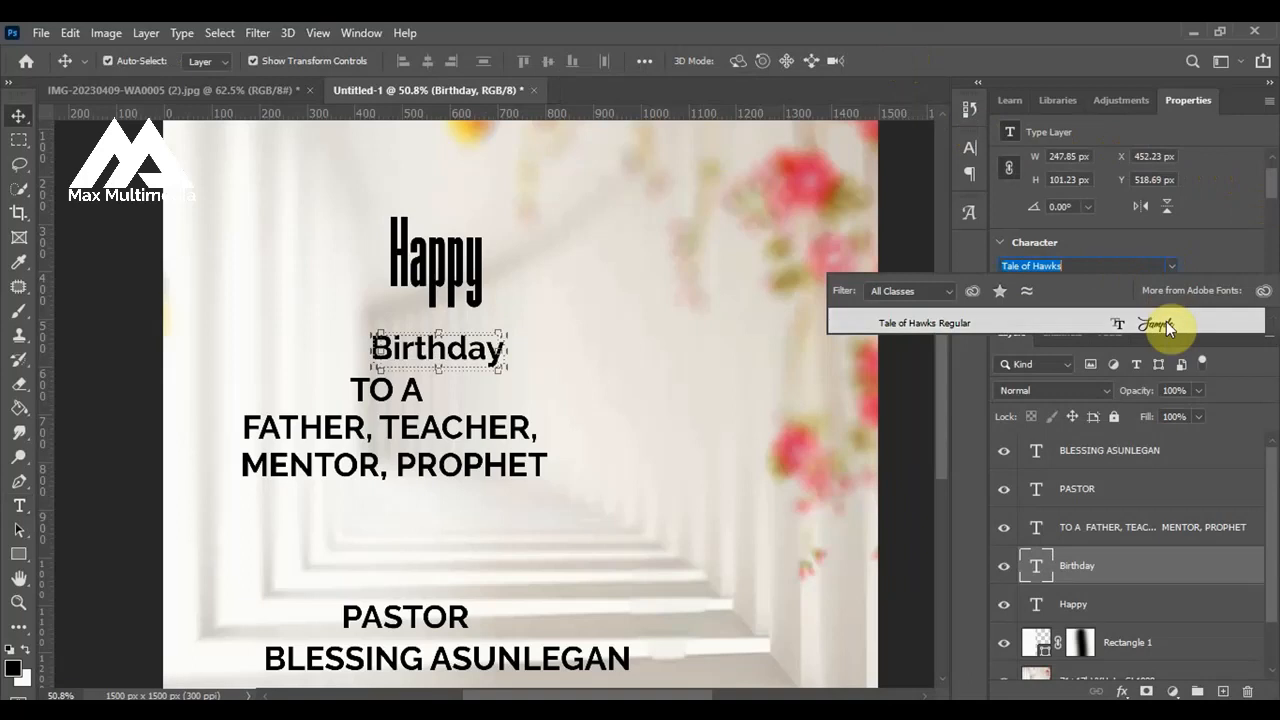
Scale Birthday up to about 140% and shift the TO A FATHER, TEACHER, MENTOR, PROPHET block slightly right beneath it.
{"action": "left_click", "coordinate": [400, 346]}
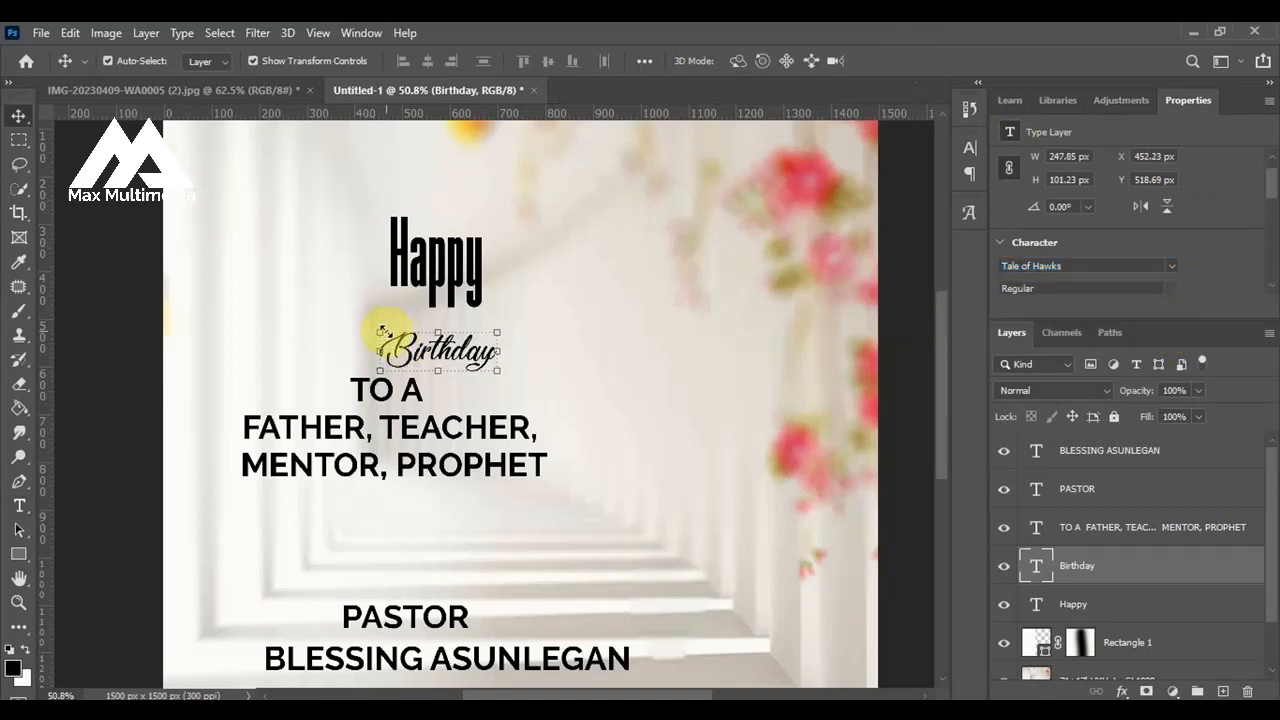
{"action": "left_click_drag", "start_coordinate": [380, 330], "coordinate": [330, 309]}
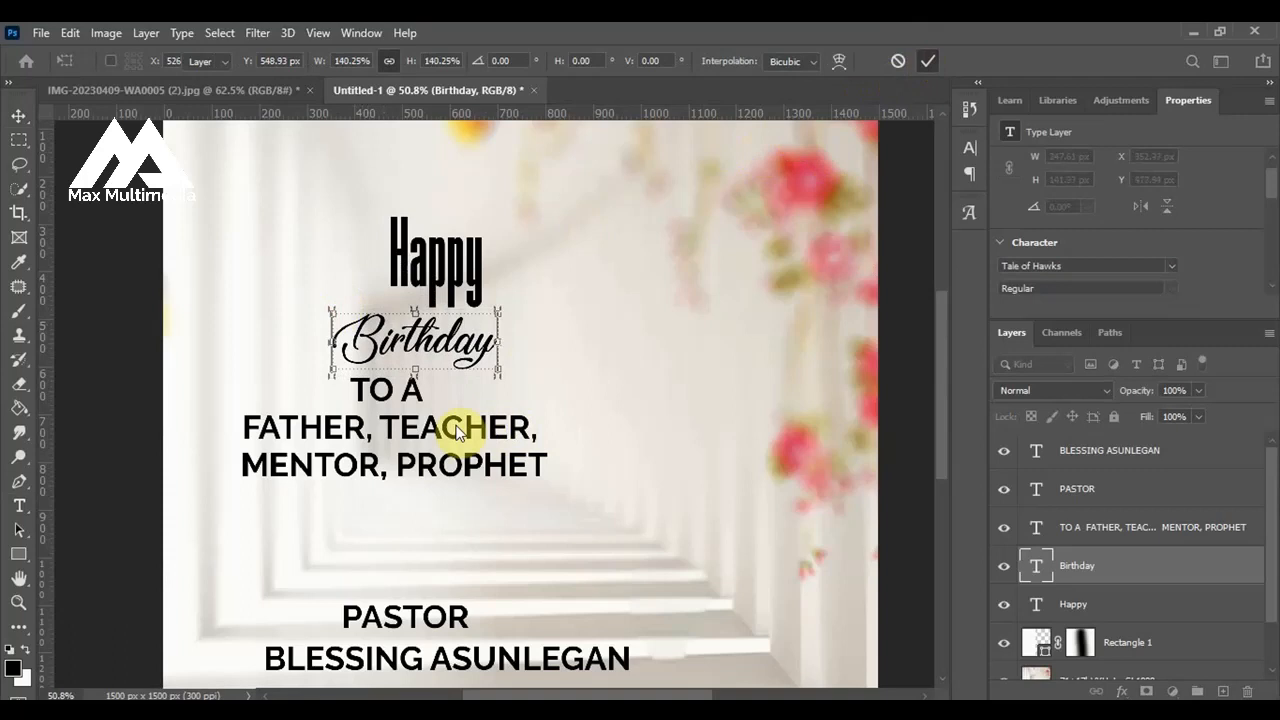
{"action": "key", "text": "Return"}
{"action": "left_click_drag", "start_coordinate": [455, 437], "coordinate": [485, 435]}
{"action": "scroll", "coordinate": [485, 435], "scroll_direction": "down", "scroll_amount": 3}
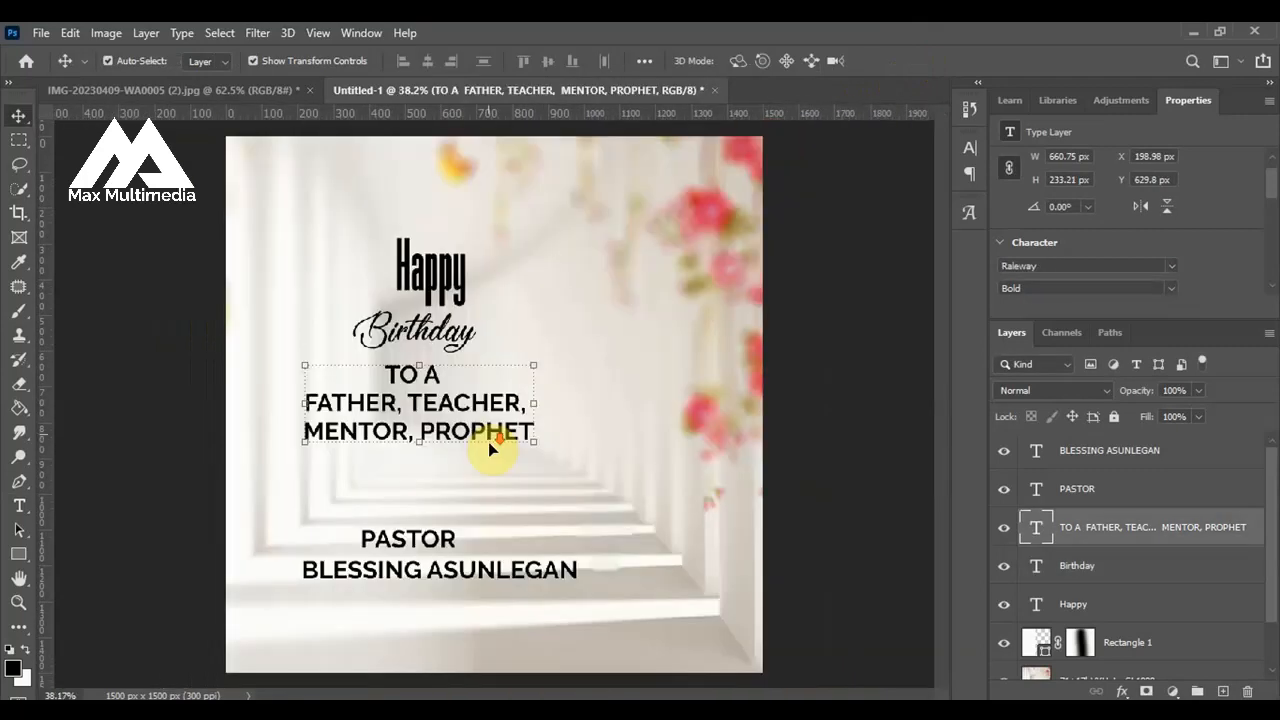
Open the blue and orange 40th years anniversary logo from the Birthday Flyer Resources folder as a separate document in Photoshop.
{"action": "left_click", "coordinate": [682, 422]}
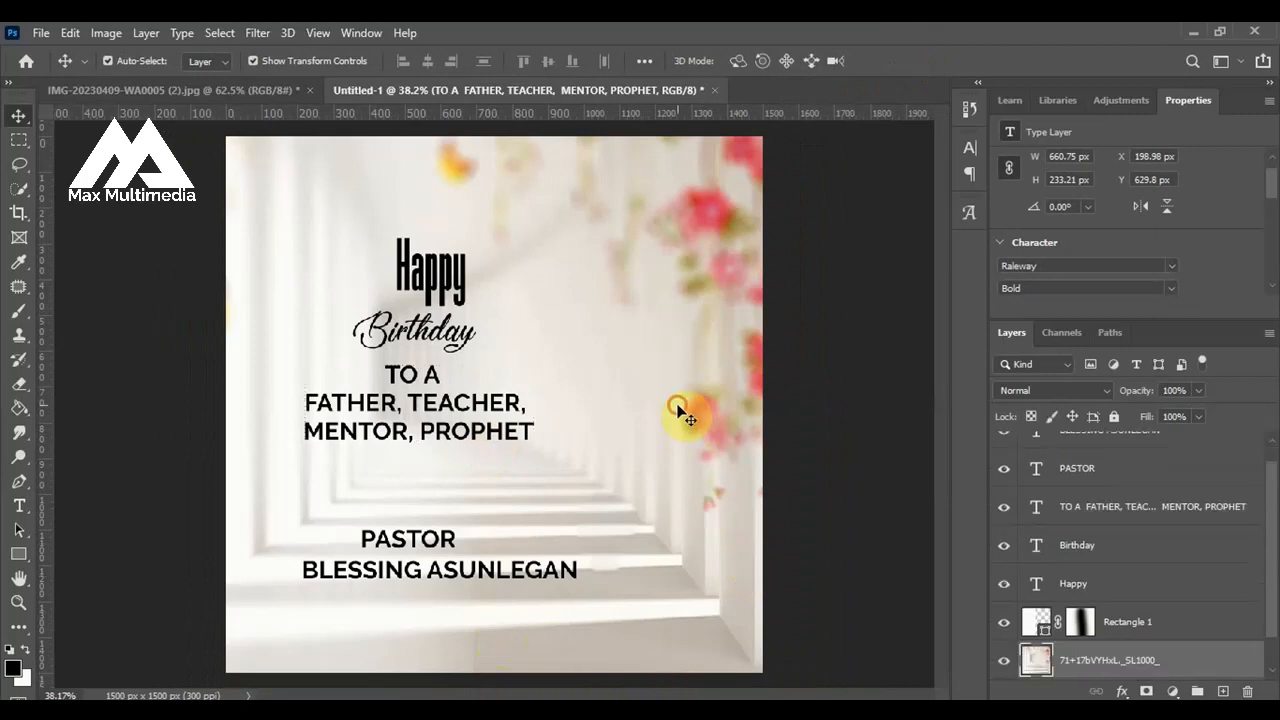
{"action": "left_click", "coordinate": [530, 710]}
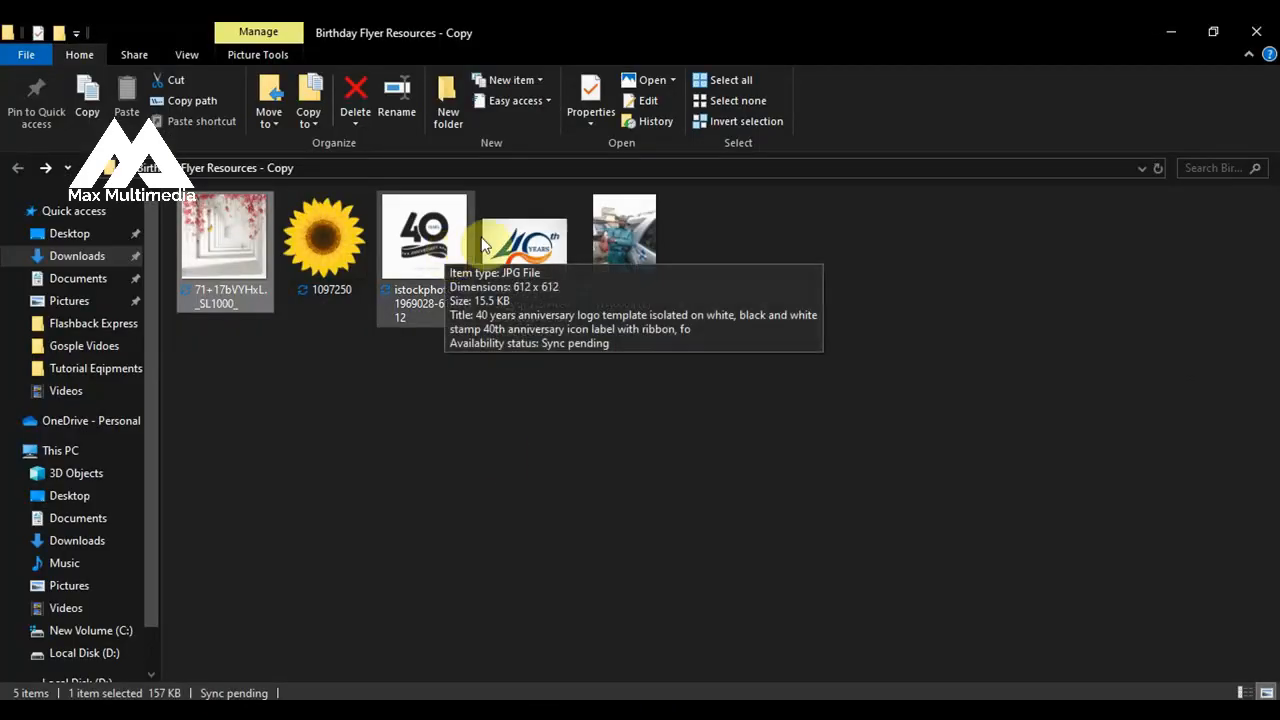
{"action": "left_click_drag", "start_coordinate": [533, 254], "coordinate": [537, 494]}
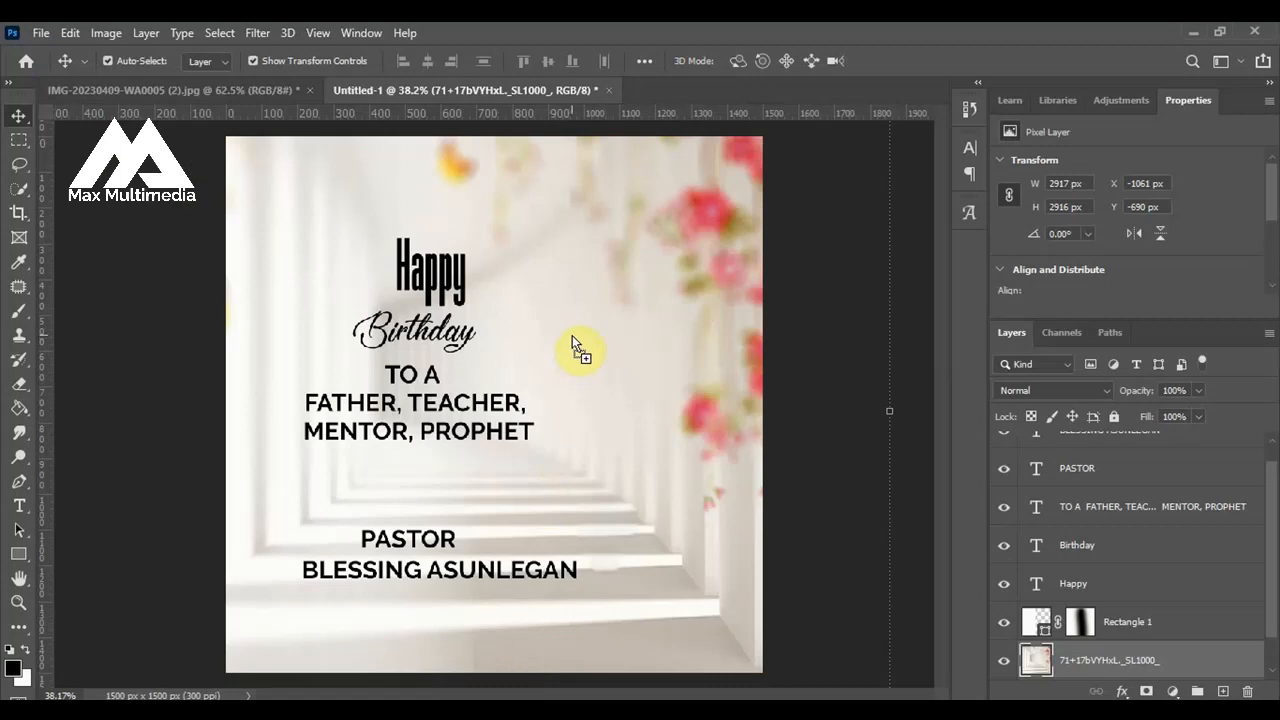
{"action": "left_click_drag", "start_coordinate": [572, 337], "coordinate": [730, 83]}
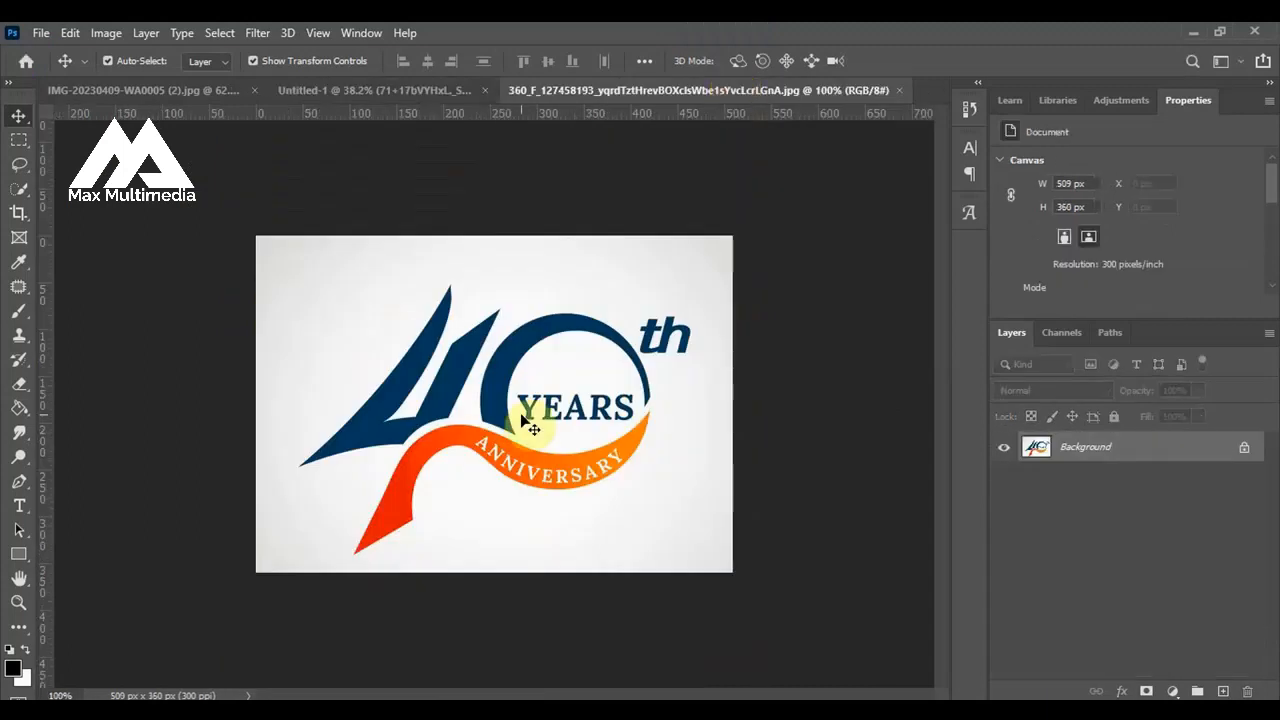
Duplicate the logo's background layer, hide the original, and remove the white backdrop from the copy with the Magic Eraser at tolerance 100.
{"action": "key", "text": "ctrl+j"}
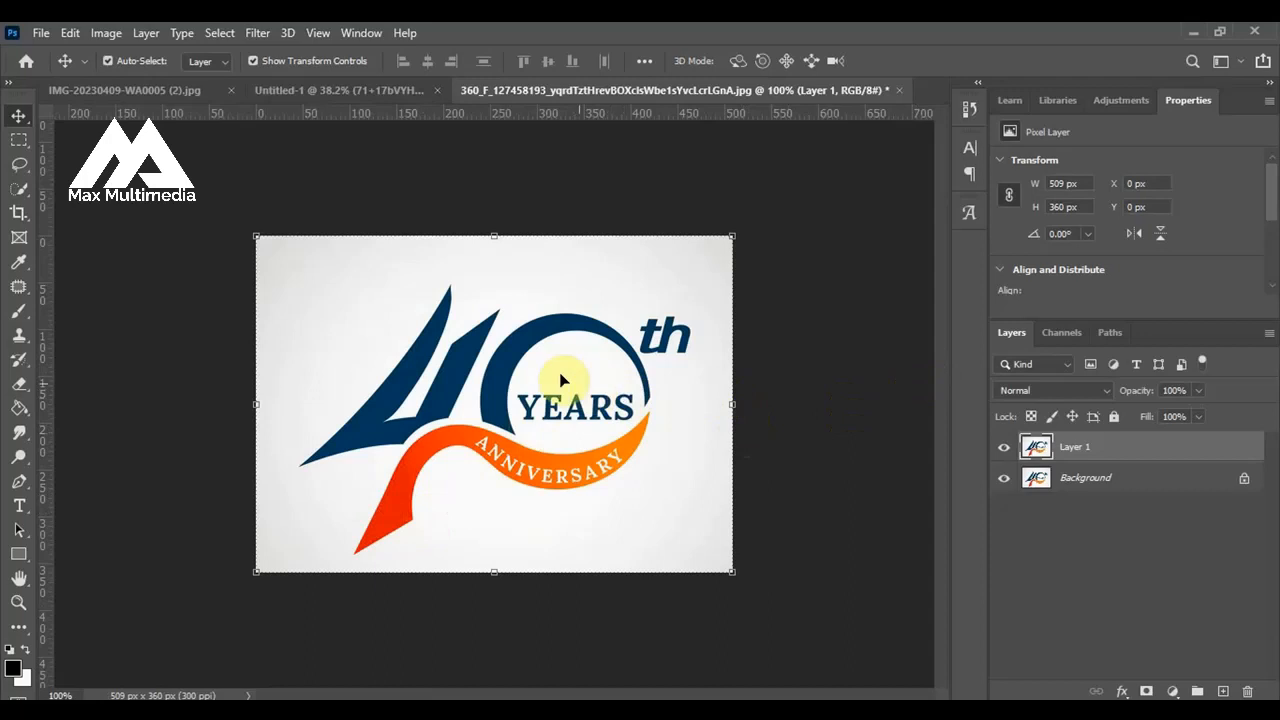
{"action": "left_click", "coordinate": [1002, 485]}
{"action": "left_click", "coordinate": [20, 388]}
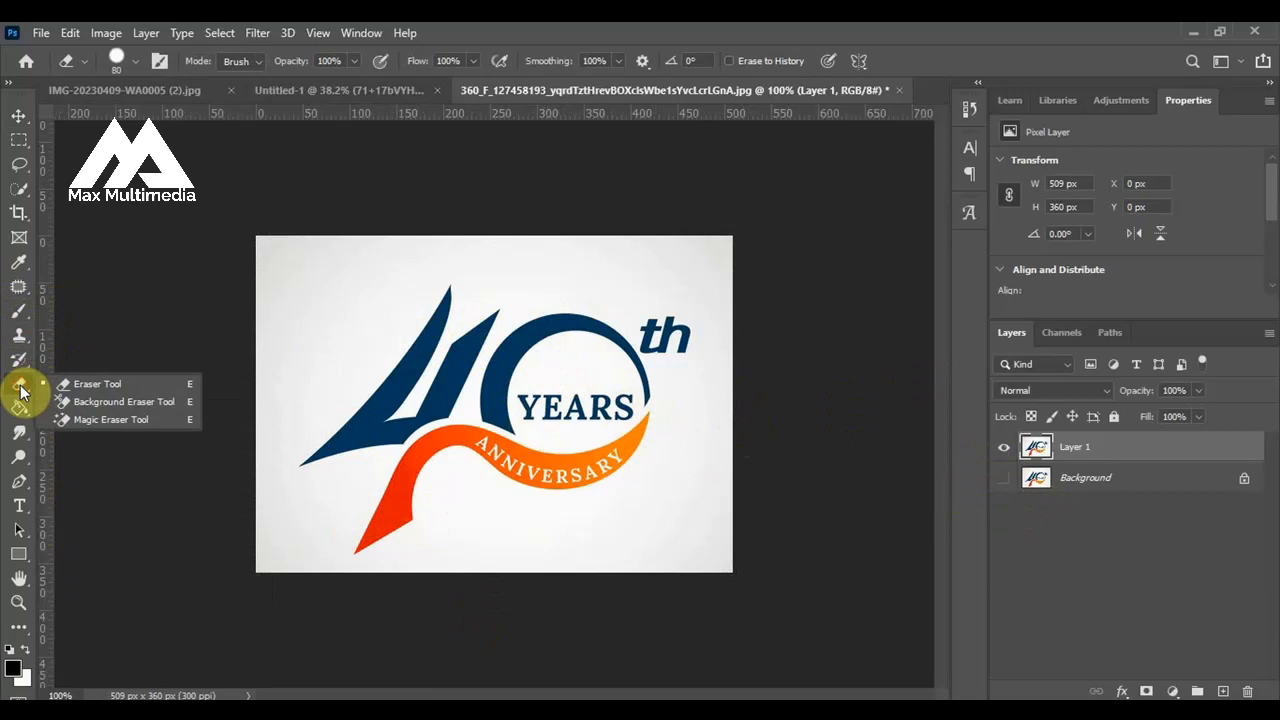
{"action": "left_click", "coordinate": [115, 421]}
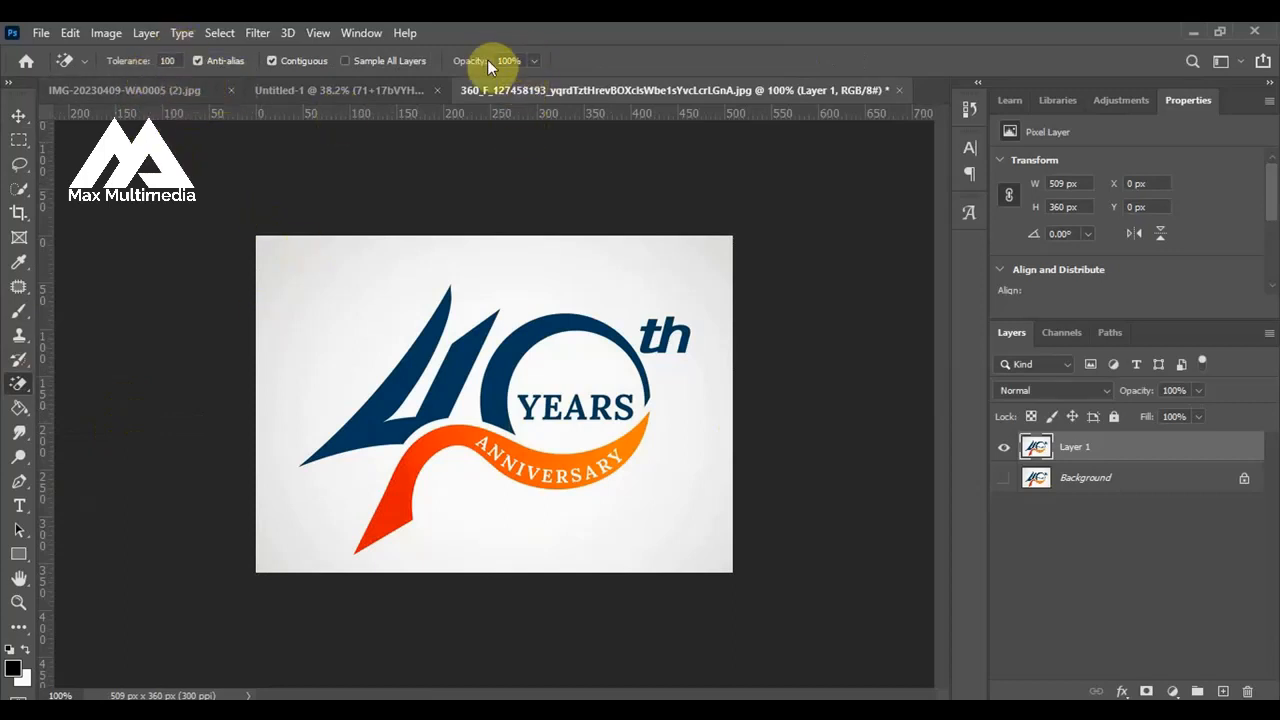
{"action": "left_click", "coordinate": [334, 314]}
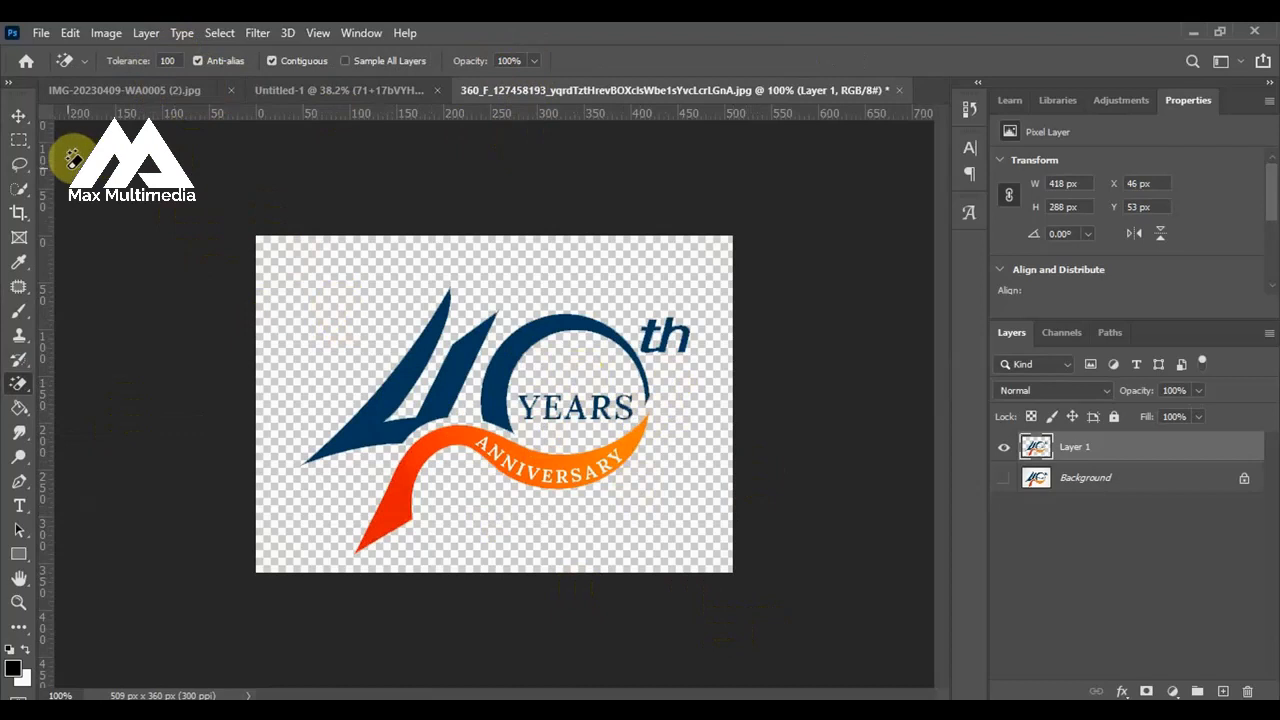
Erase the "th" and the word YEARS from the logo with the Eraser tool.
{"action": "right_click", "coordinate": [21, 384]}
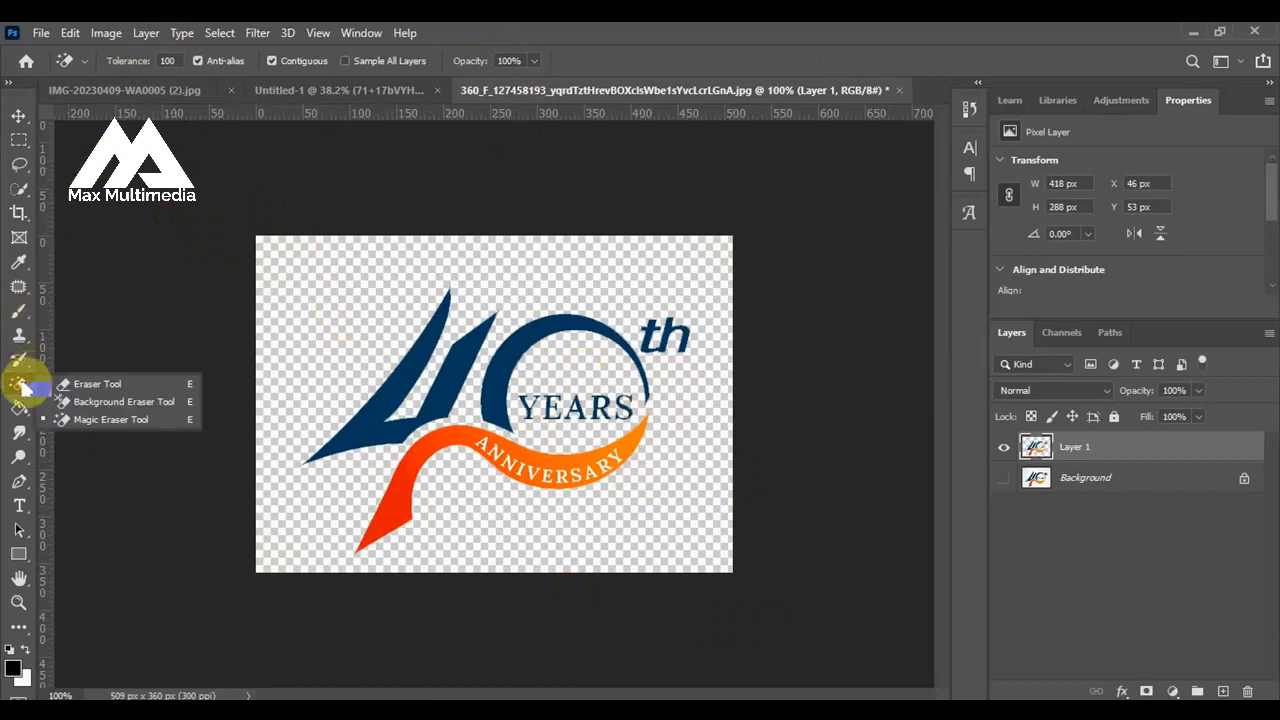
{"action": "left_click", "coordinate": [84, 386]}
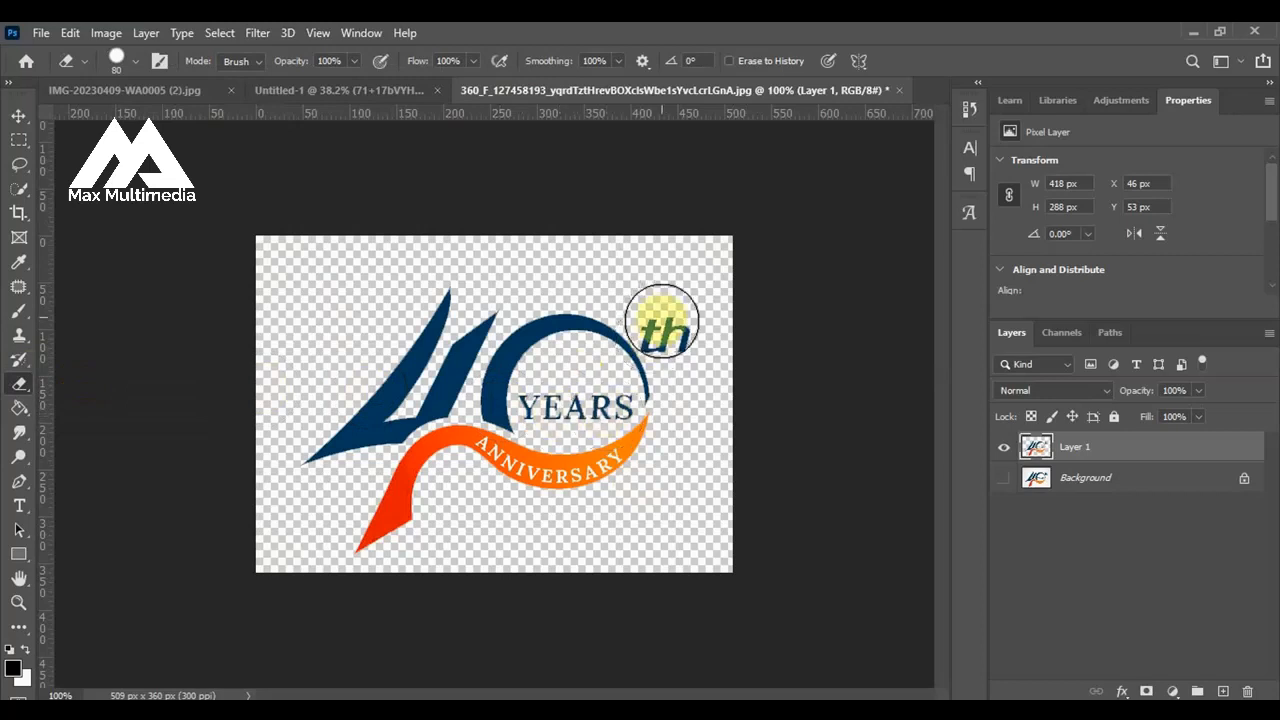
{"action": "left_click_drag", "start_coordinate": [668, 322], "coordinate": [671, 323]}
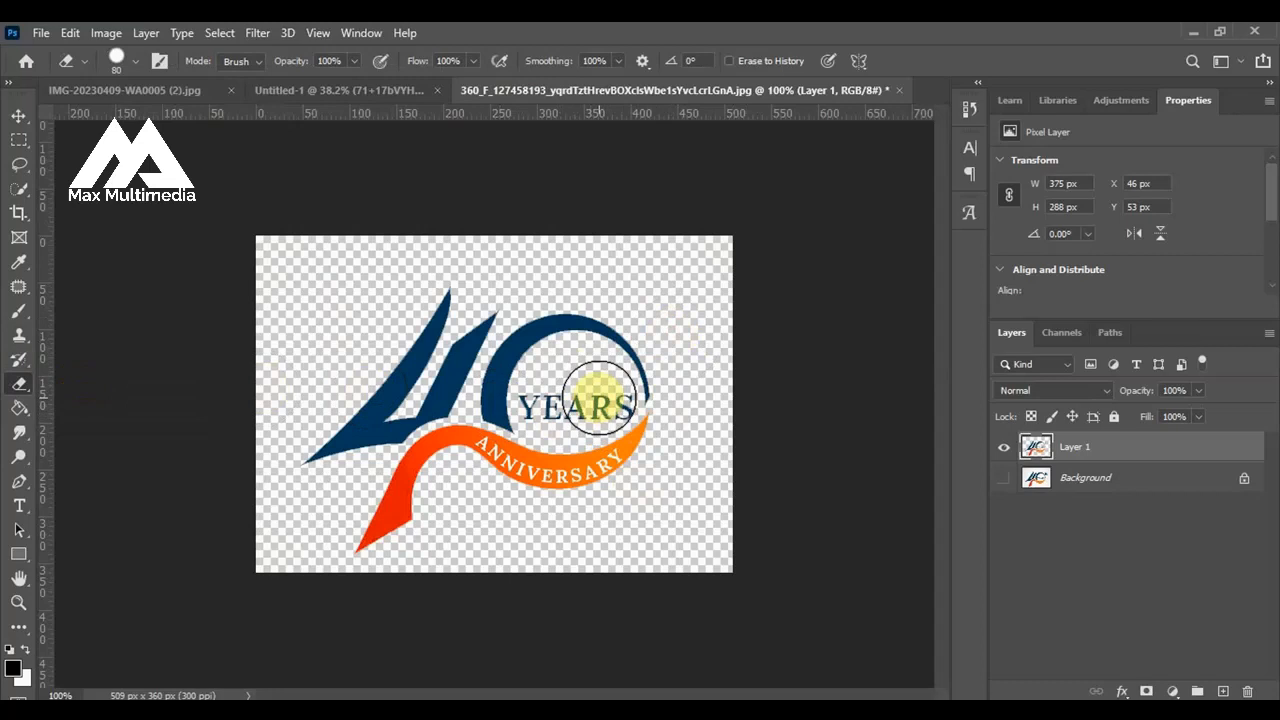
{"action": "left_click_drag", "start_coordinate": [598, 398], "coordinate": [551, 400]}
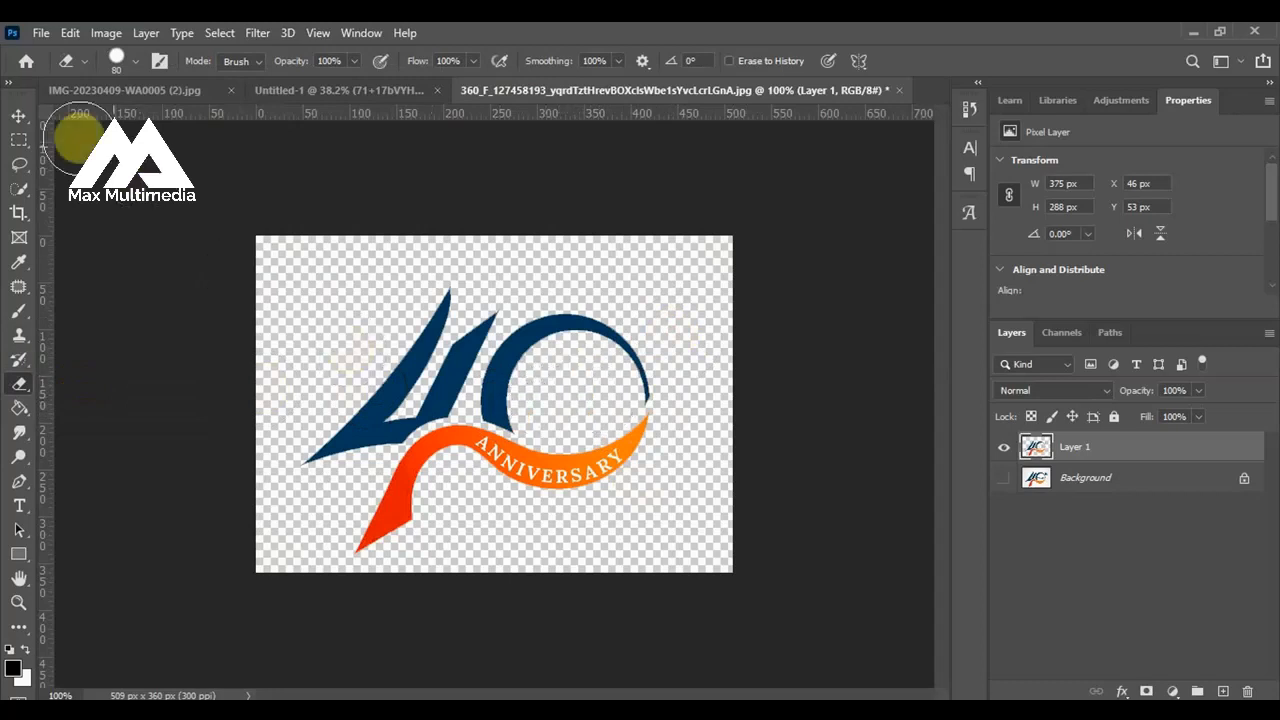
{"action": "left_click", "coordinate": [19, 117]}
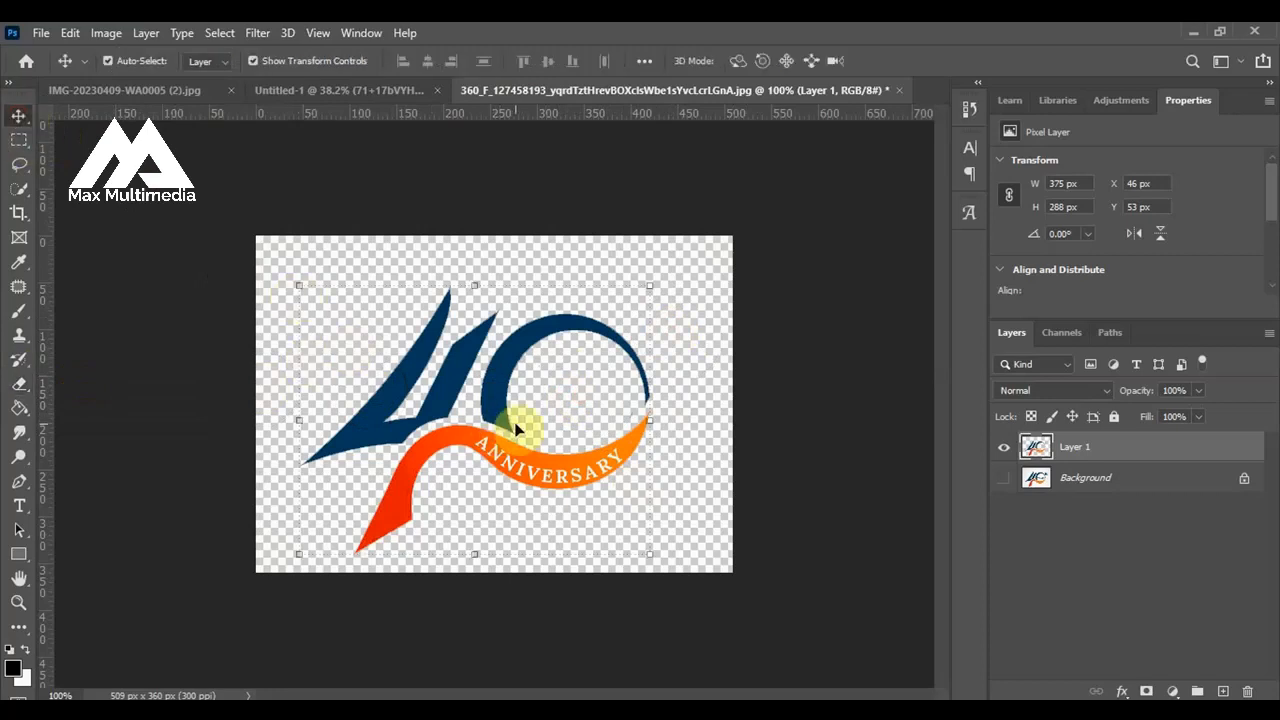
Duplicate the cleaned logo layer, hide the one beneath, and erase the orange ANNIVERSARY ribbon from the copy, keeping only the blue 40.
{"action": "key", "text": "ctrl+j"}
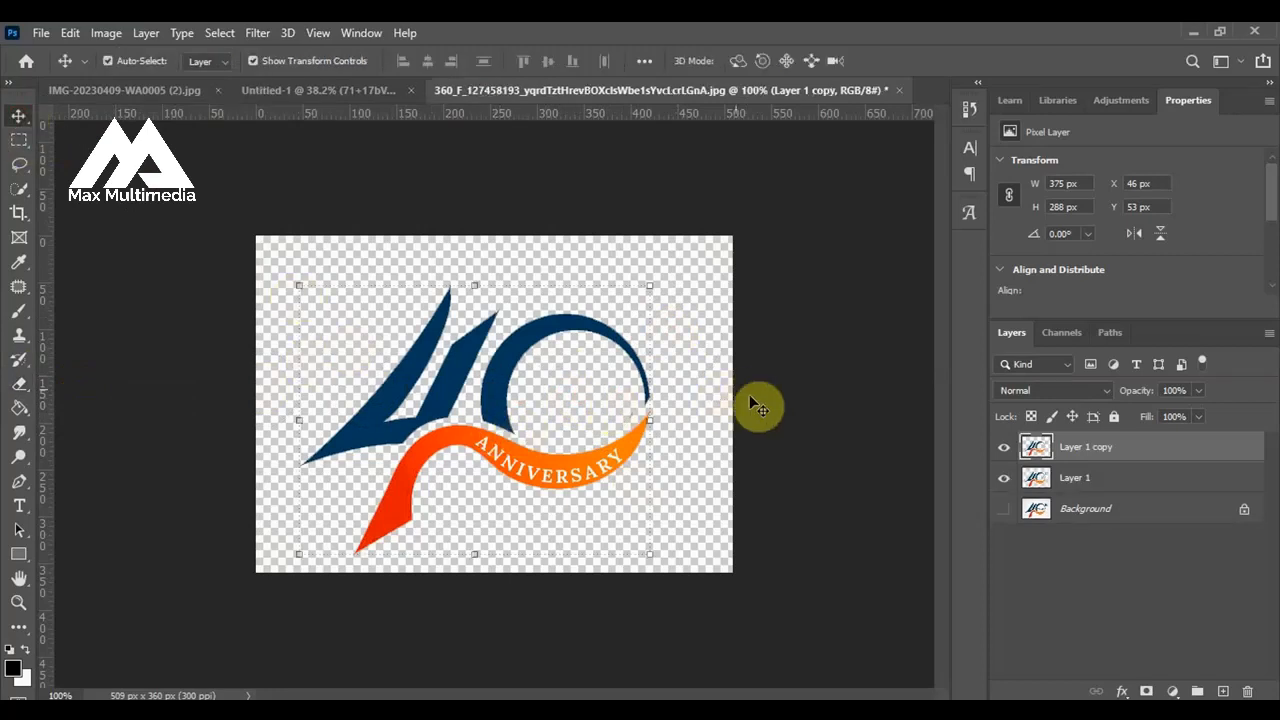
{"action": "left_click", "coordinate": [1002, 480]}
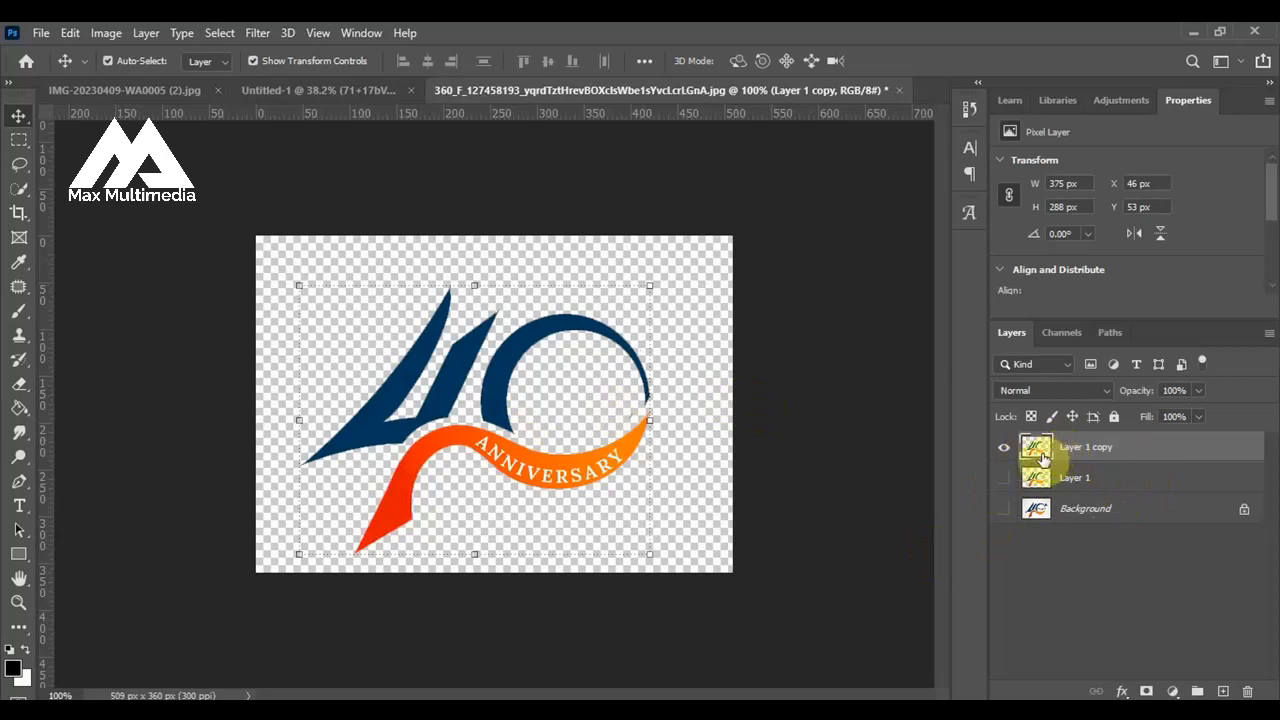
{"action": "left_click", "coordinate": [20, 386]}
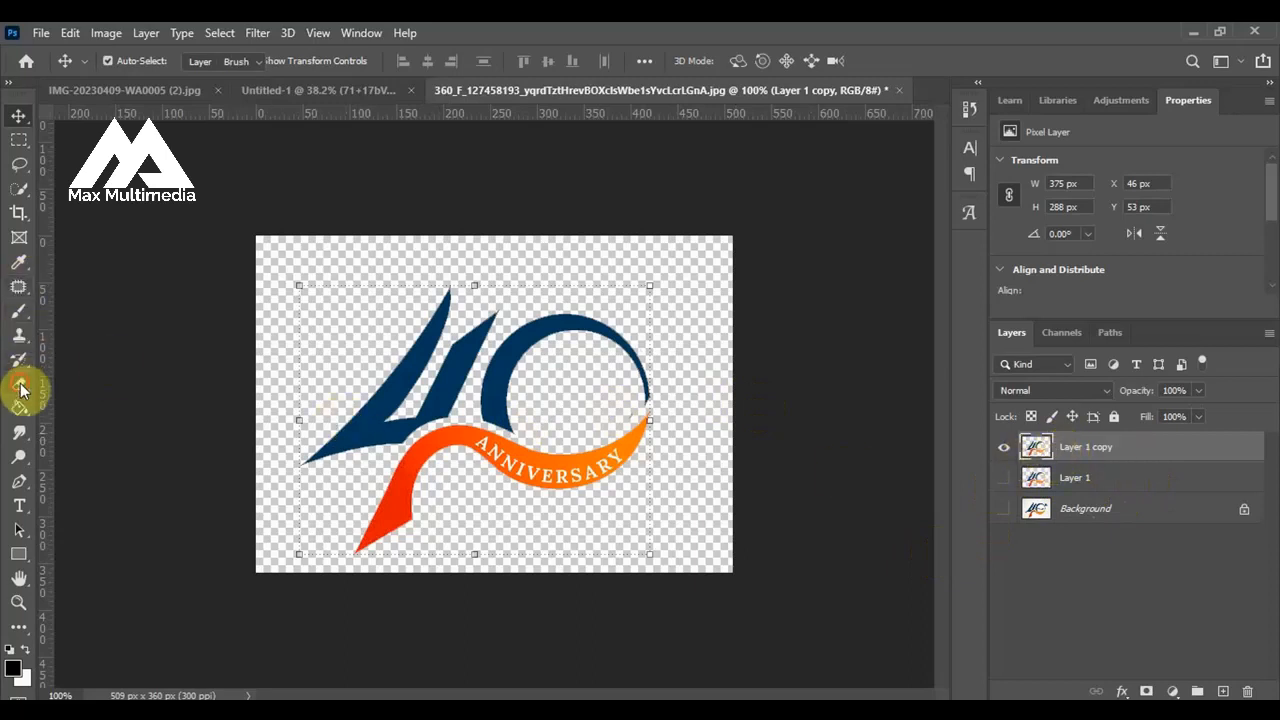
{"action": "mouse_move", "coordinate": [380, 538]}
{"action": "left_mouse_down"}
{"action": "mouse_move", "coordinate": [453, 460]}
{"action": "mouse_move", "coordinate": [441, 462]}
{"action": "mouse_move", "coordinate": [423, 494]}
{"action": "mouse_move", "coordinate": [437, 467]}
{"action": "mouse_move", "coordinate": [426, 484]}
{"action": "mouse_move", "coordinate": [475, 457]}
{"action": "mouse_move", "coordinate": [535, 477]}
{"action": "mouse_move", "coordinate": [634, 449]}
{"action": "left_mouse_up"}
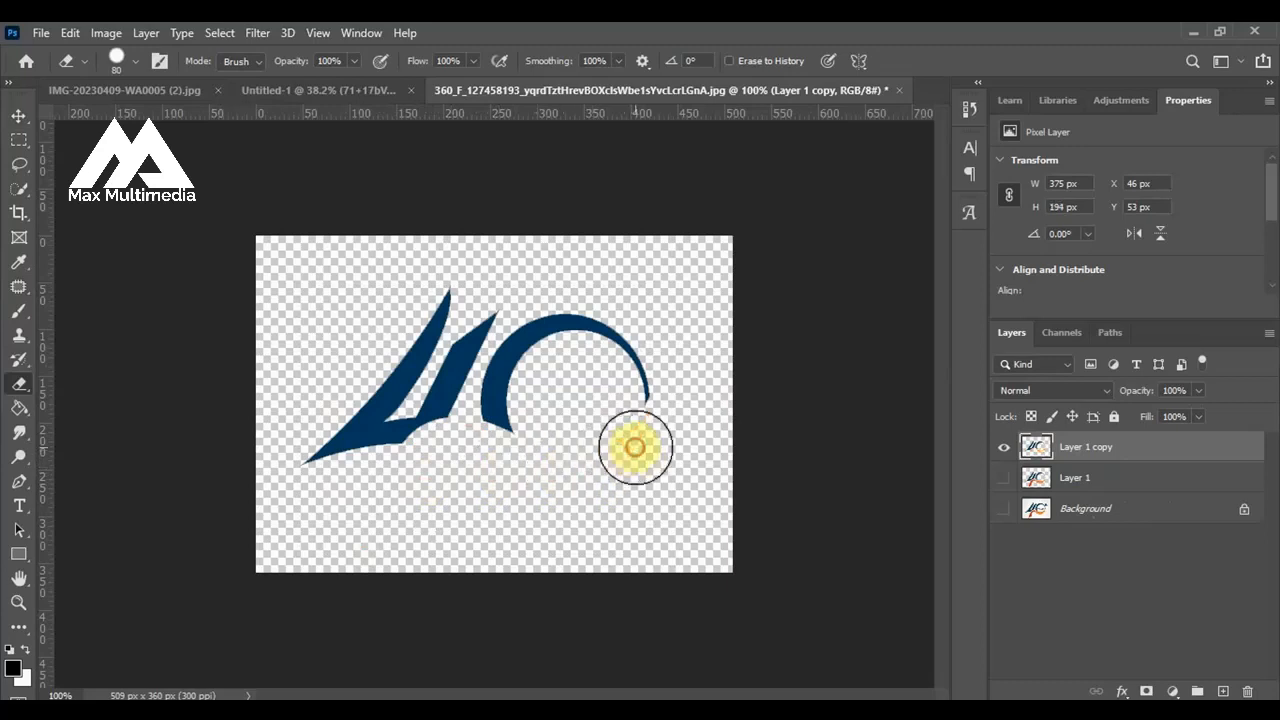
{"action": "left_click", "coordinate": [19, 117]}
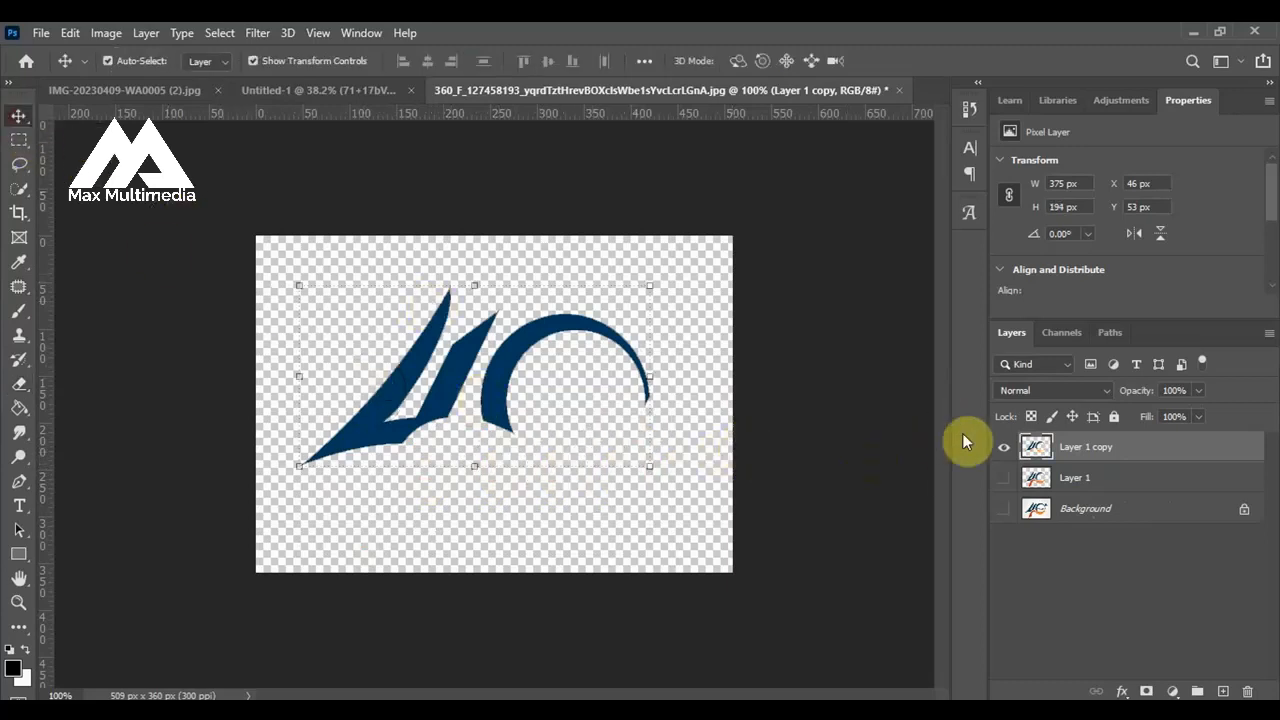
Hide the blue 40 layer, show Layer 1, and erase the blue 40 from it, keeping only the orange ribbon.
{"action": "left_click", "coordinate": [1003, 447]}
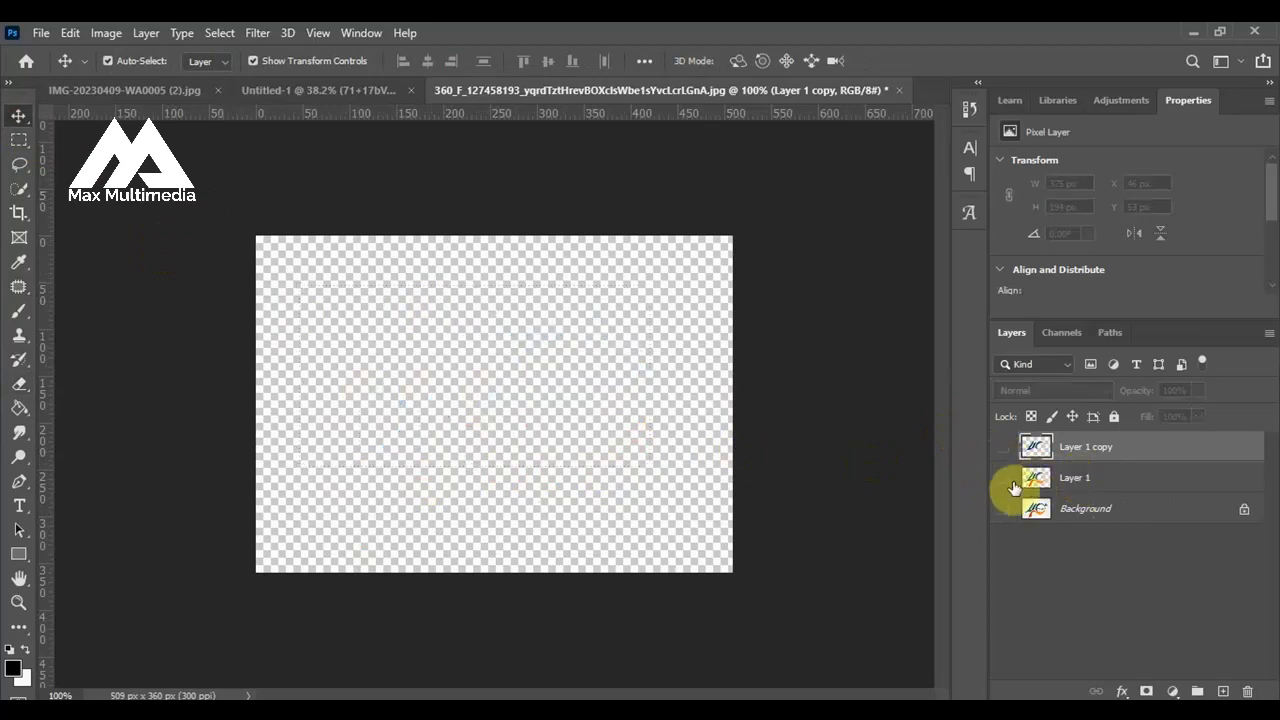
{"action": "left_click", "coordinate": [1004, 479]}
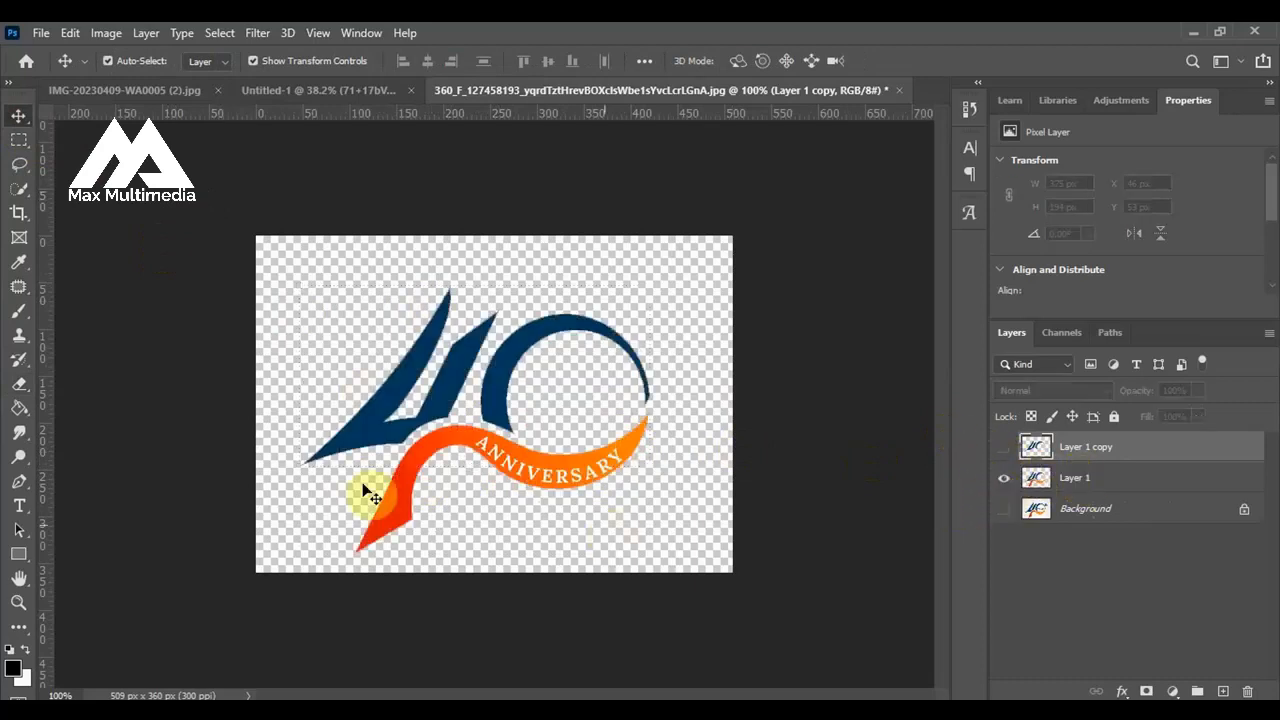
{"action": "left_click", "coordinate": [18, 388]}
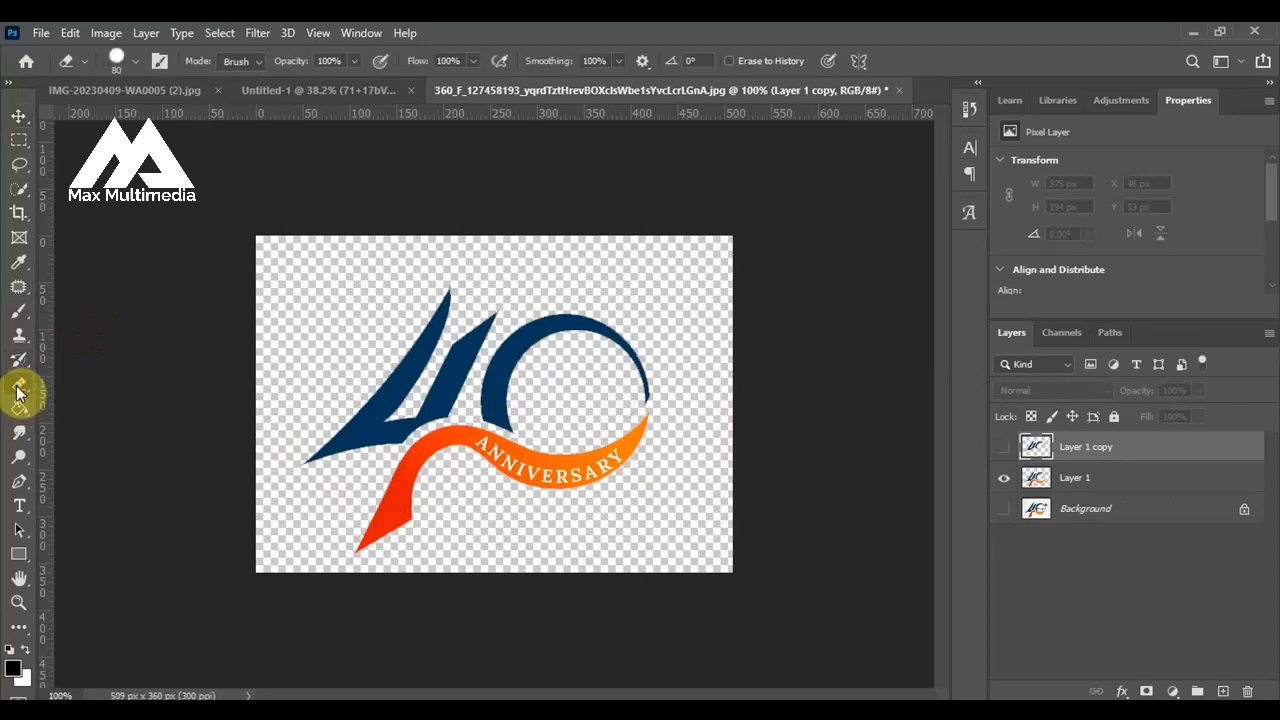
{"action": "left_click", "coordinate": [1040, 481]}
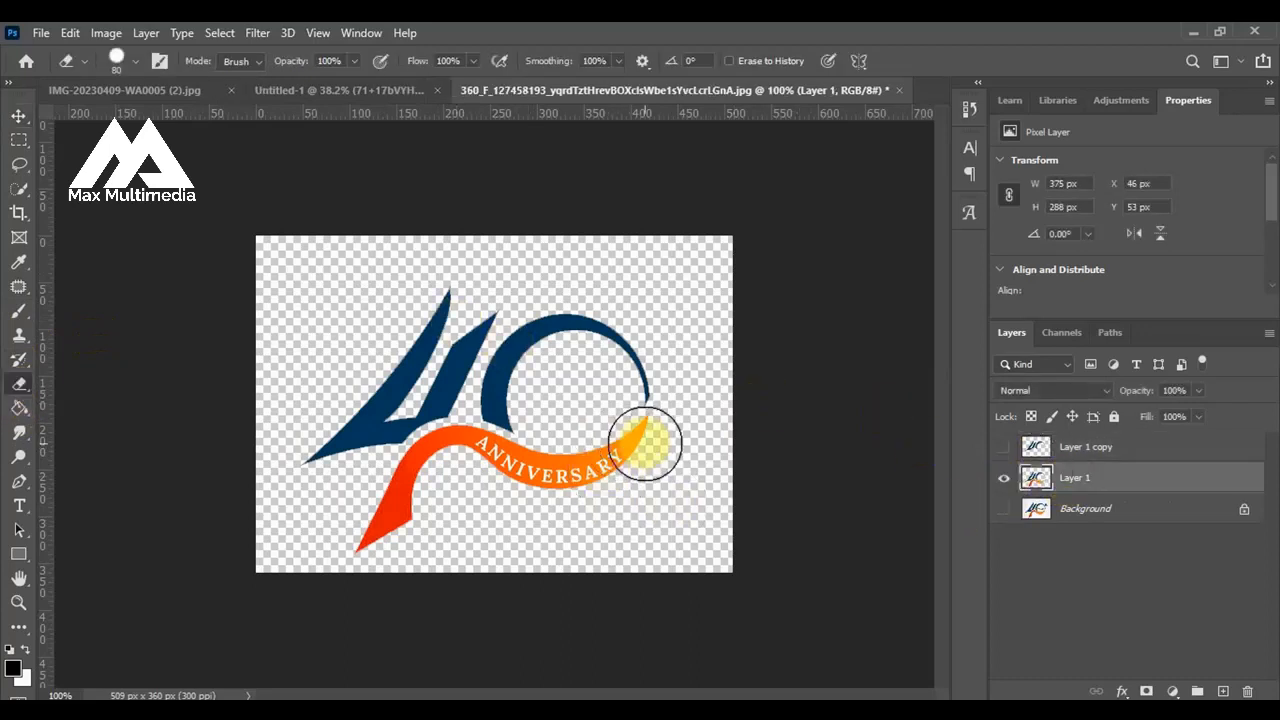
{"action": "mouse_move", "coordinate": [644, 443]}
{"action": "left_mouse_down"}
{"action": "mouse_move", "coordinate": [632, 364]}
{"action": "mouse_move", "coordinate": [626, 384]}
{"action": "mouse_move", "coordinate": [613, 349]}
{"action": "mouse_move", "coordinate": [510, 331]}
{"action": "mouse_move", "coordinate": [409, 355]}
{"action": "mouse_move", "coordinate": [445, 319]}
{"action": "mouse_move", "coordinate": [353, 378]}
{"action": "mouse_move", "coordinate": [408, 288]}
{"action": "mouse_move", "coordinate": [459, 300]}
{"action": "mouse_move", "coordinate": [462, 325]}
{"action": "mouse_move", "coordinate": [521, 386]}
{"action": "mouse_move", "coordinate": [517, 400]}
{"action": "mouse_move", "coordinate": [441, 378]}
{"action": "mouse_move", "coordinate": [325, 442]}
{"action": "mouse_move", "coordinate": [453, 385]}
{"action": "left_mouse_up"}
{"action": "left_click", "coordinate": [453, 385]}
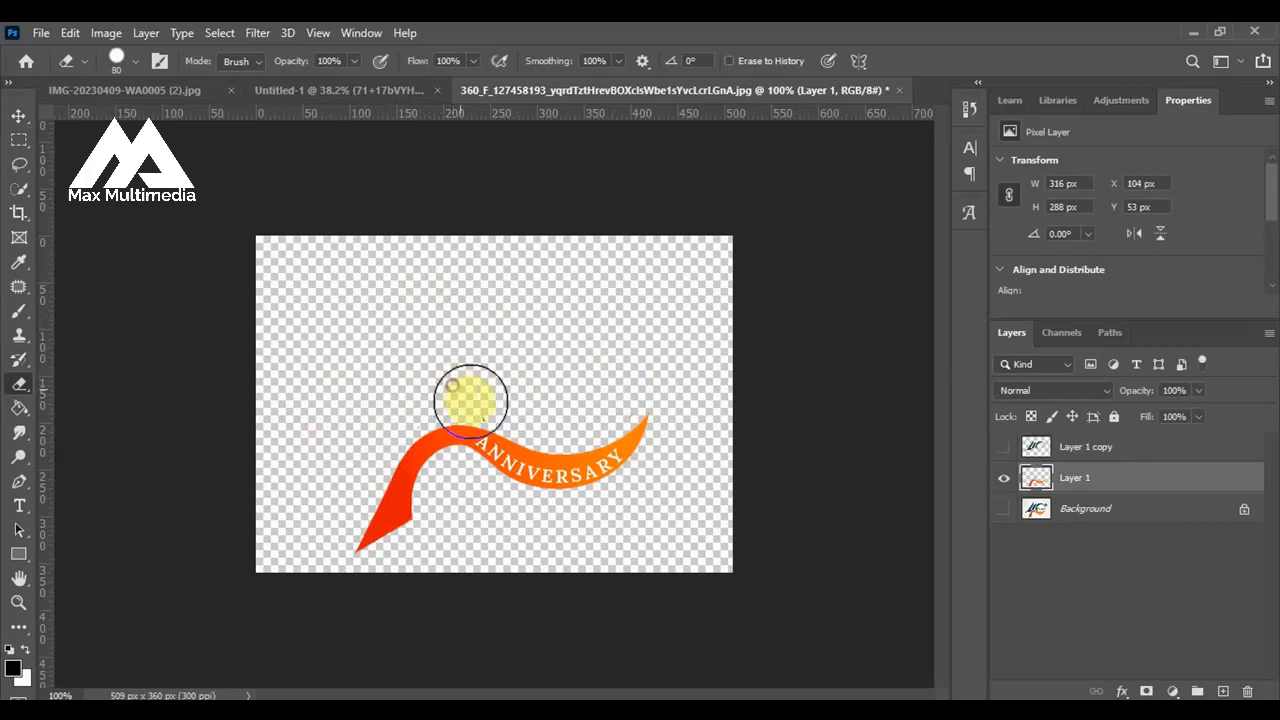
{"action": "left_click", "coordinate": [495, 387]}
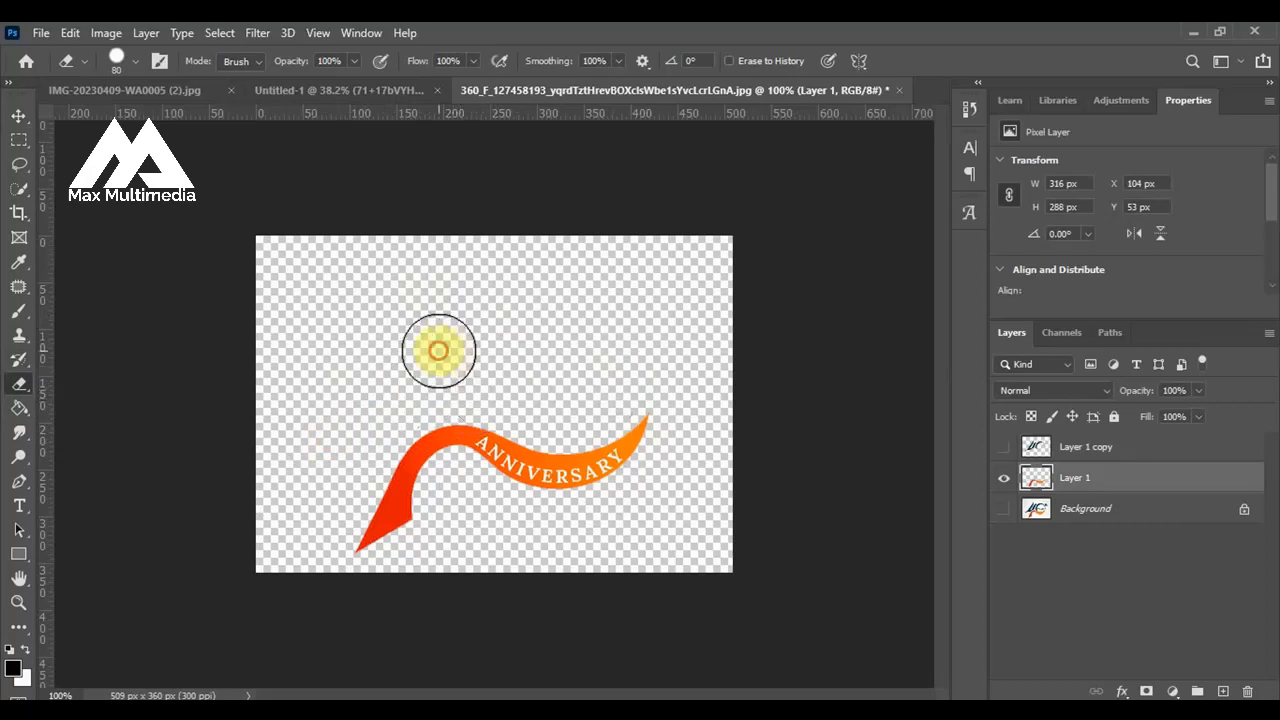
{"action": "left_click", "coordinate": [12, 117]}
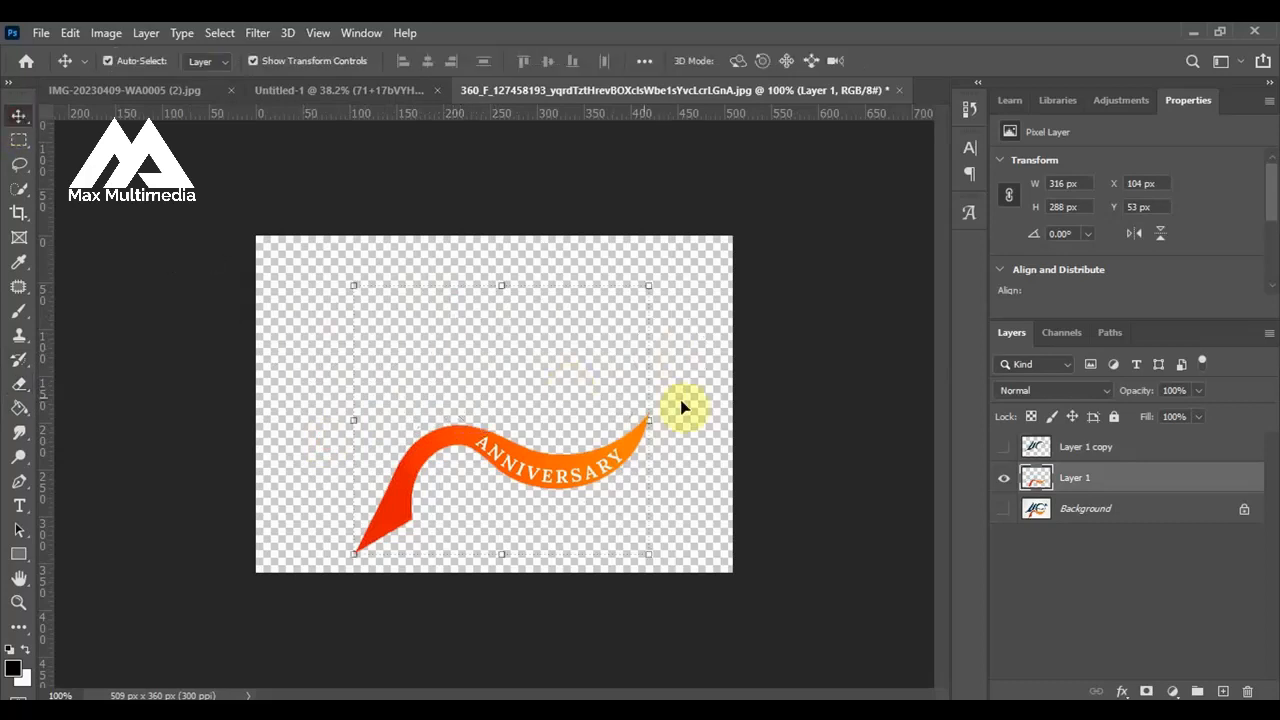
Show the blue 40 layer again, group it with the orange ribbon layer, and name the group 40th.
{"action": "left_click", "coordinate": [1003, 448]}
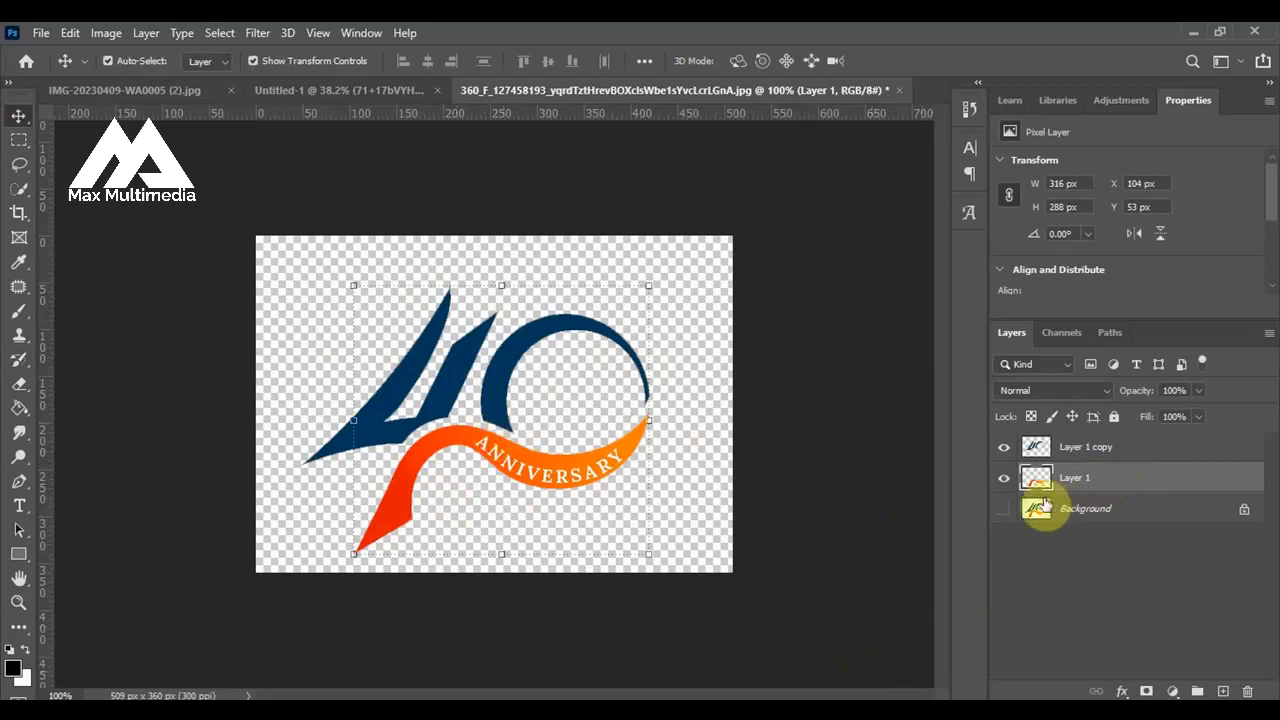
{"action": "left_click", "coordinate": [1133, 453], "text": "shift"}
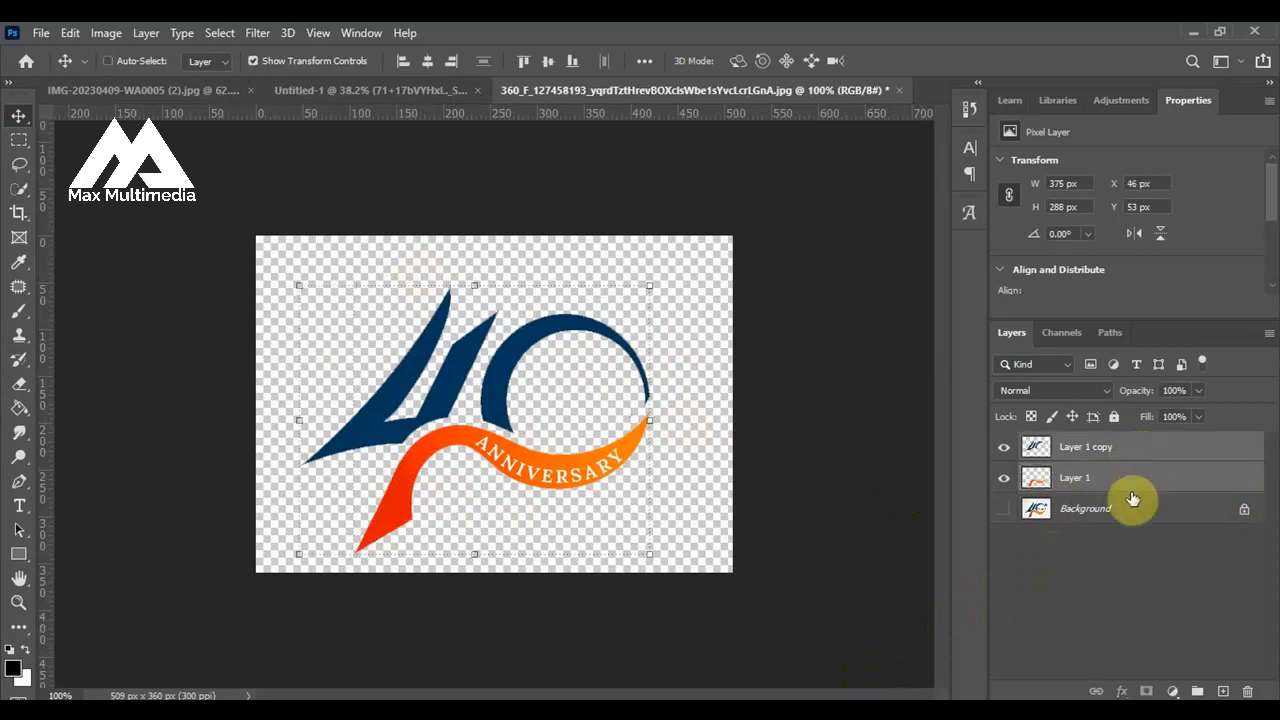
{"action": "key", "text": "ctrl+g"}
{"action": "double_click", "coordinate": [1093, 444]}
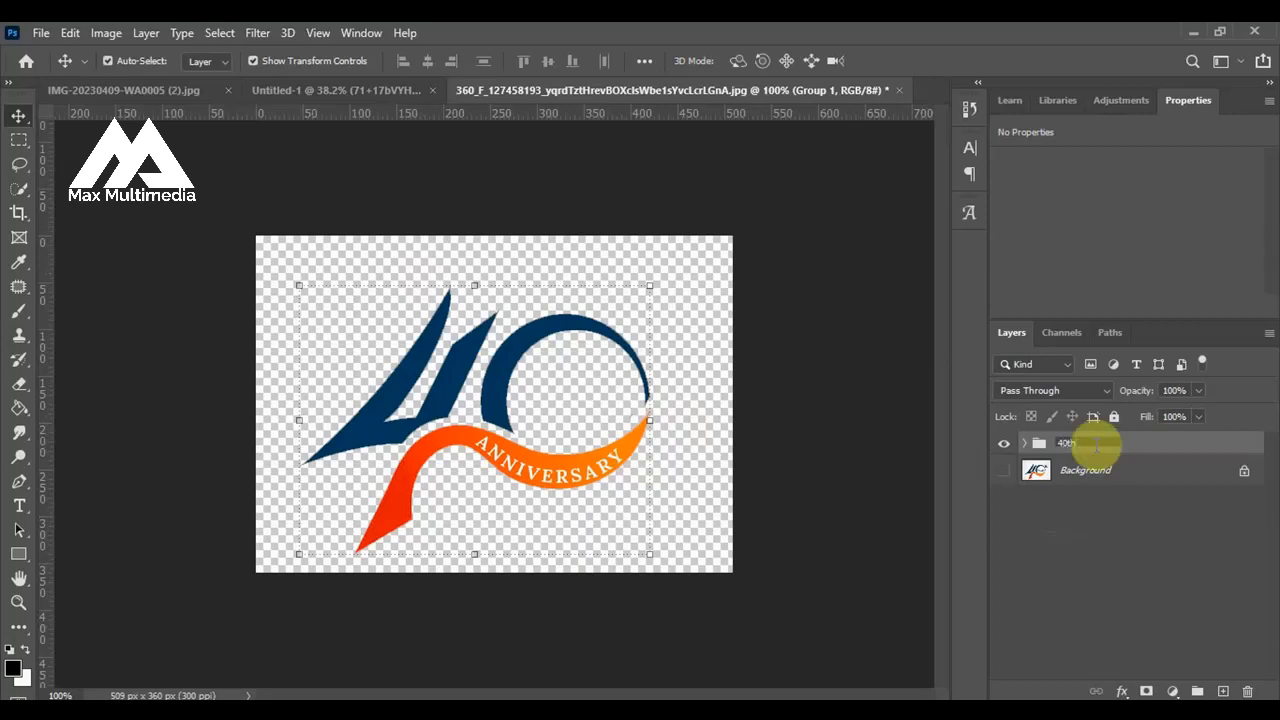
{"action": "key", "text": "Return"}
Copy the 40th group into the Untitled-1 flyer beside the word Happy and move it to the top of the layer stack.
{"action": "left_click_drag", "start_coordinate": [467, 422], "coordinate": [326, 274]}
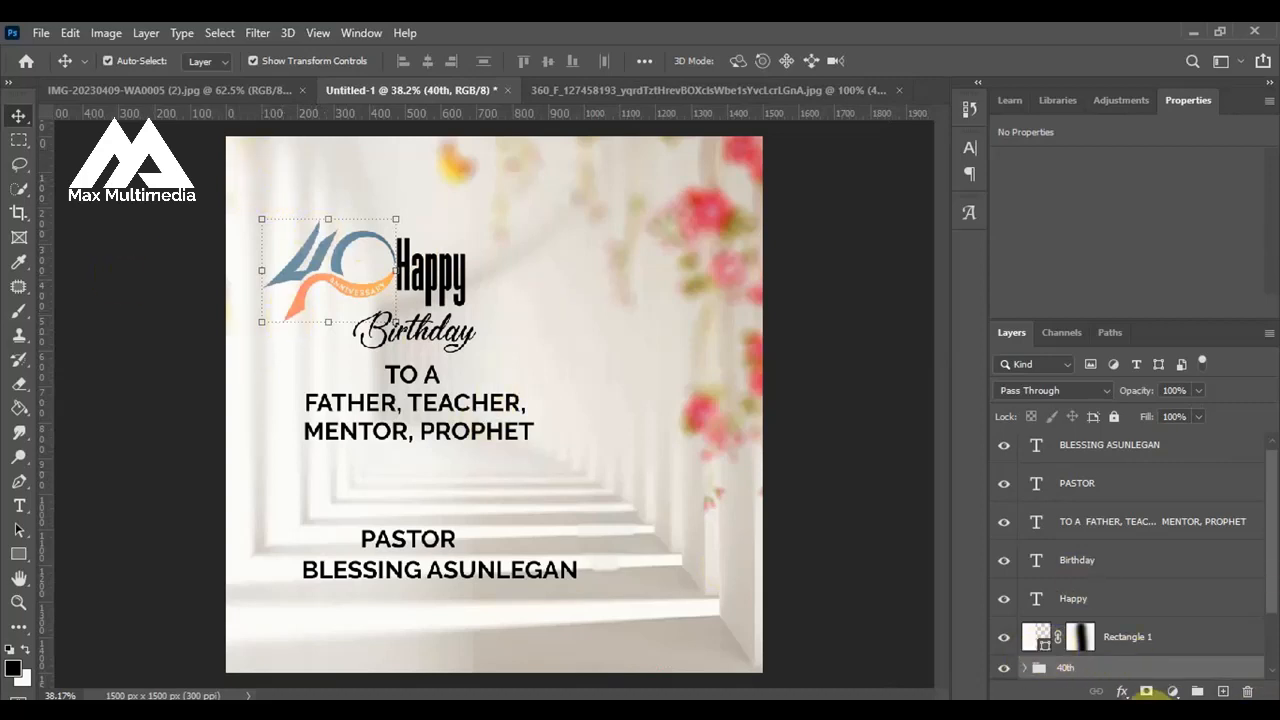
{"action": "left_click_drag", "start_coordinate": [1107, 677], "coordinate": [1103, 435]}
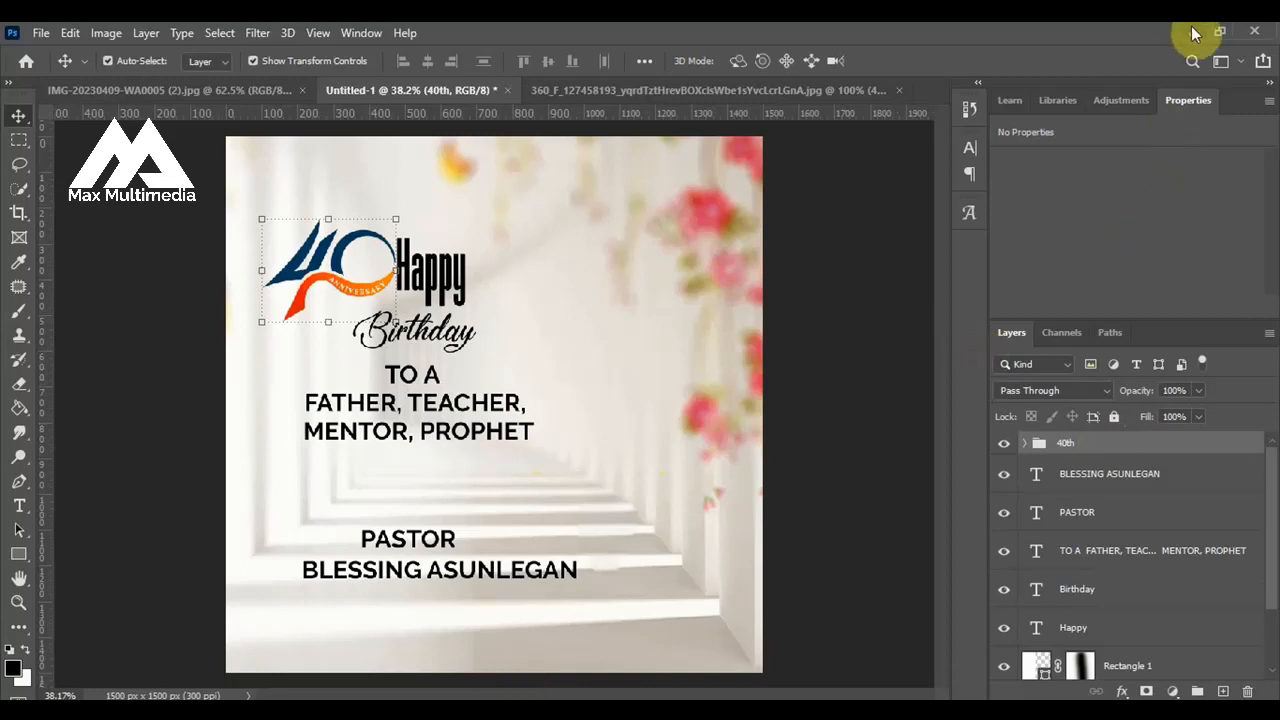
Copy the man's cutout from the IMG-20230409-WA0005 (2).jpg document into the flyer, placing it beside the birthday text.
{"action": "left_click", "coordinate": [184, 91]}
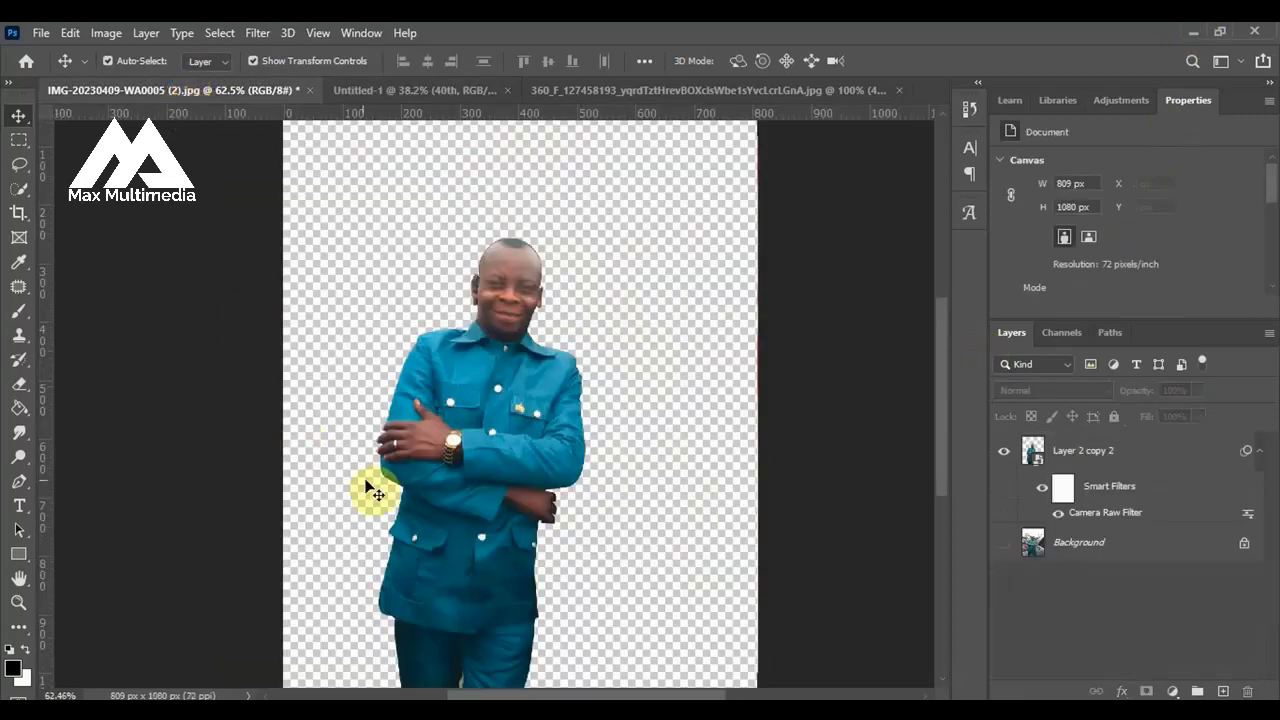
{"action": "left_click_drag", "start_coordinate": [471, 414], "coordinate": [509, 350]}
{"action": "left_click_drag", "start_coordinate": [582, 402], "coordinate": [580, 399]}
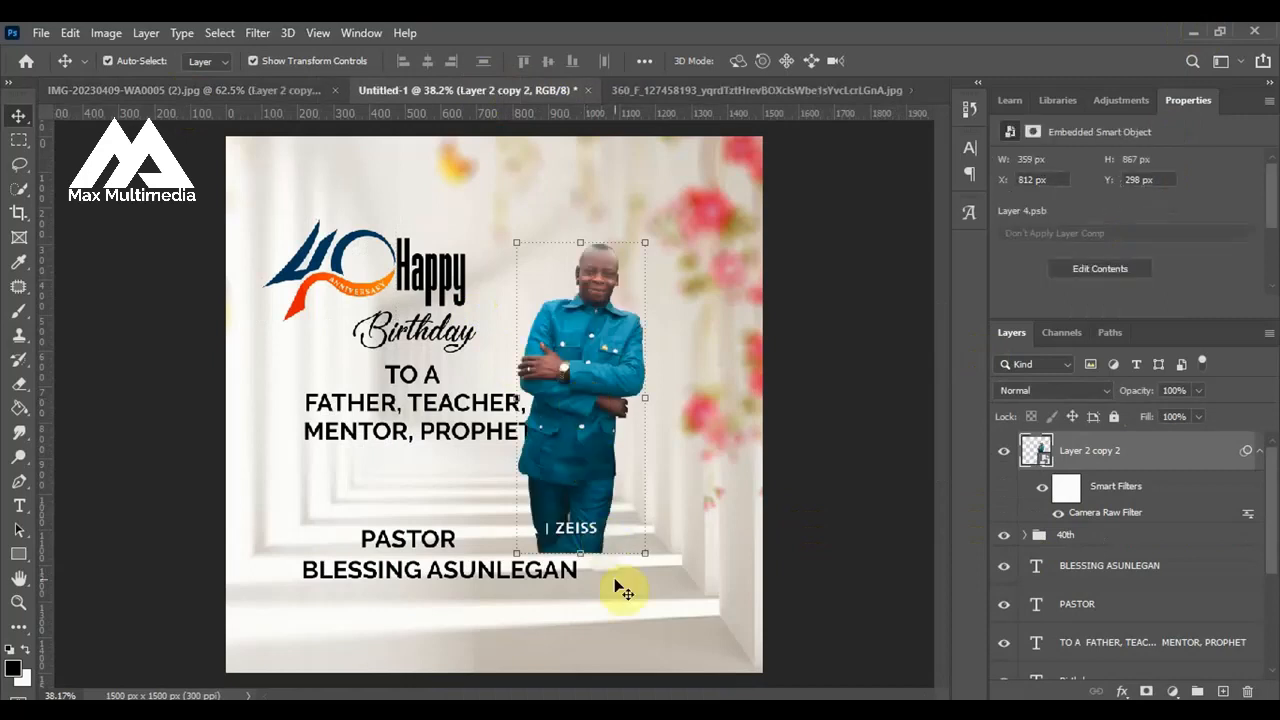
Scale the man's cutout to about 28% and place it against the flyer's right edge with the legs running off the bottom.
{"action": "left_click", "coordinate": [645, 557]}
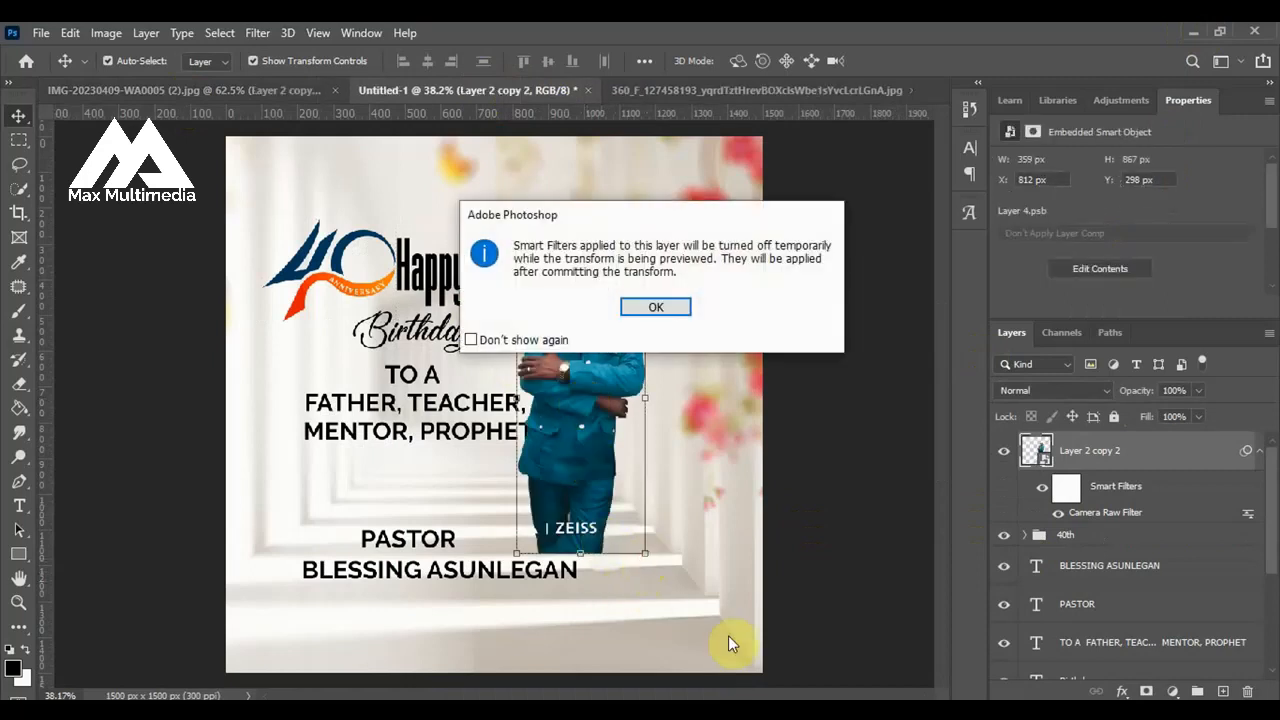
{"action": "left_click", "coordinate": [655, 307]}
{"action": "left_click_drag", "start_coordinate": [645, 552], "coordinate": [716, 705]}
{"action": "scroll", "coordinate": [743, 271], "scroll_direction": "down", "scroll_amount": 1}
{"action": "left_click_drag", "start_coordinate": [640, 427], "coordinate": [665, 396]}
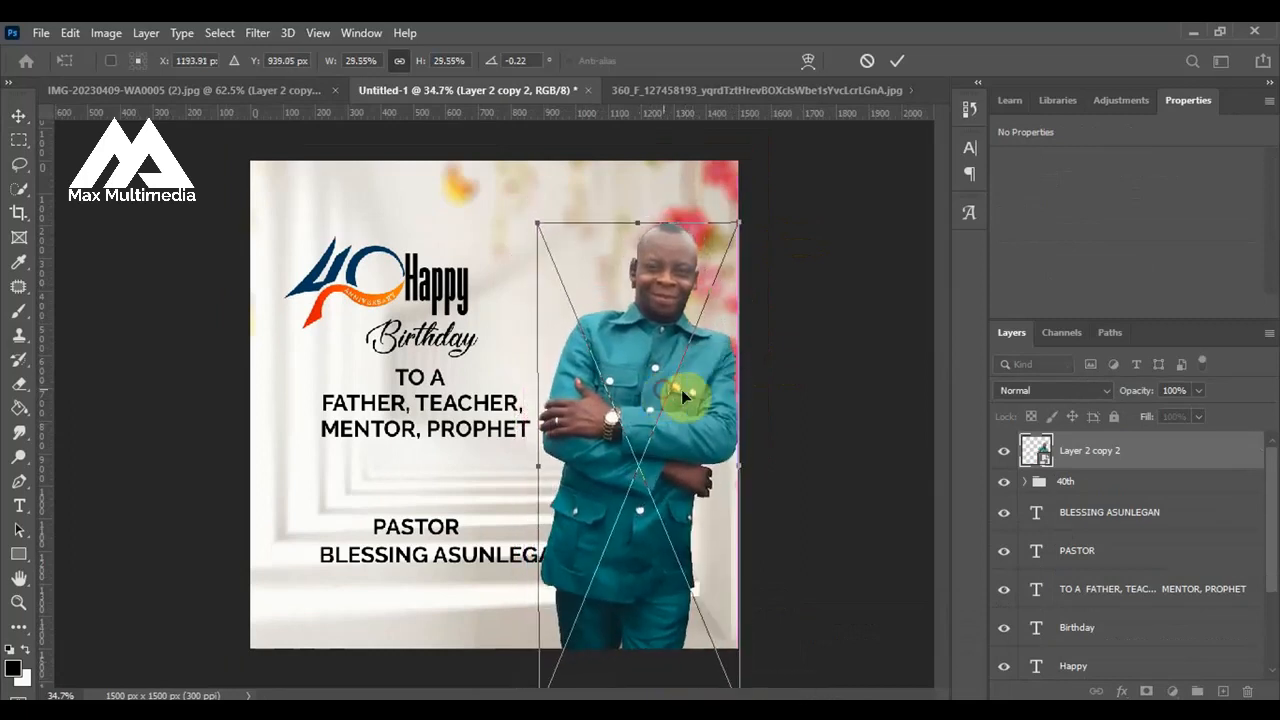
{"action": "left_click_drag", "start_coordinate": [737, 222], "coordinate": [728, 246]}
{"action": "mouse_move", "coordinate": [693, 385]}
{"action": "left_mouse_down"}
{"action": "mouse_move", "coordinate": [697, 360]}
{"action": "mouse_move", "coordinate": [700, 373]}
{"action": "left_mouse_up"}
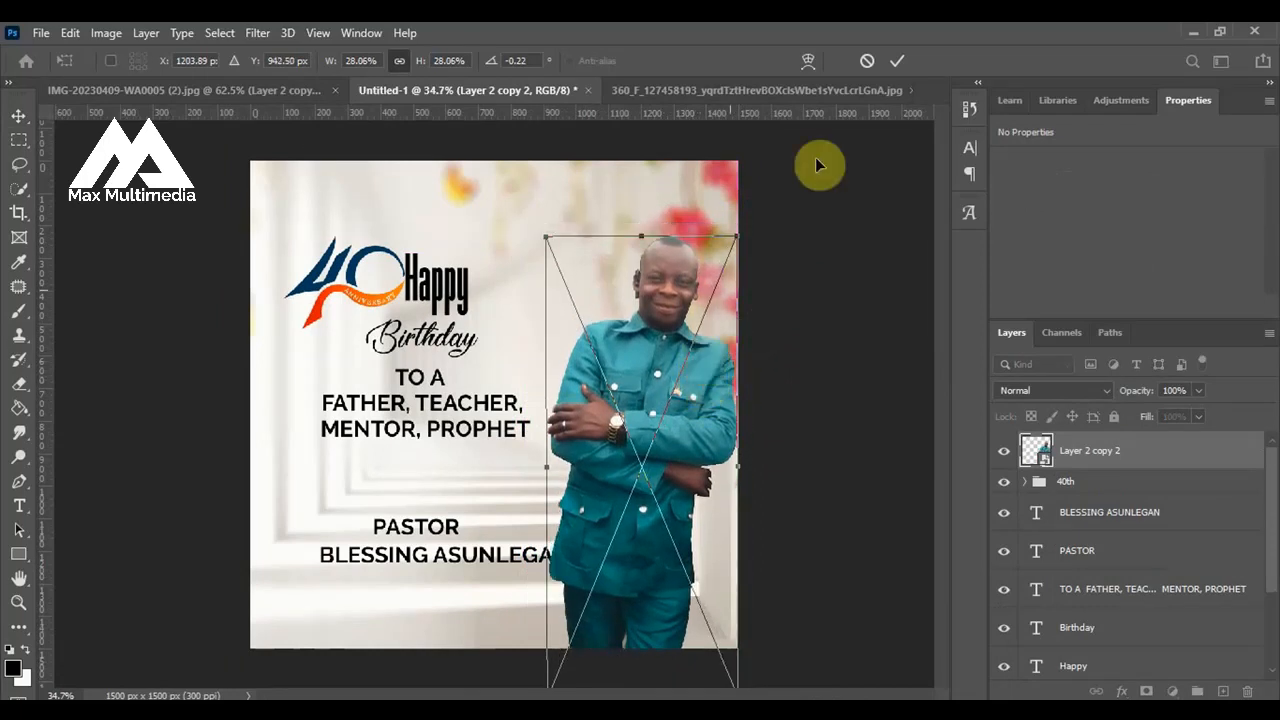
{"action": "left_click", "coordinate": [896, 62]}
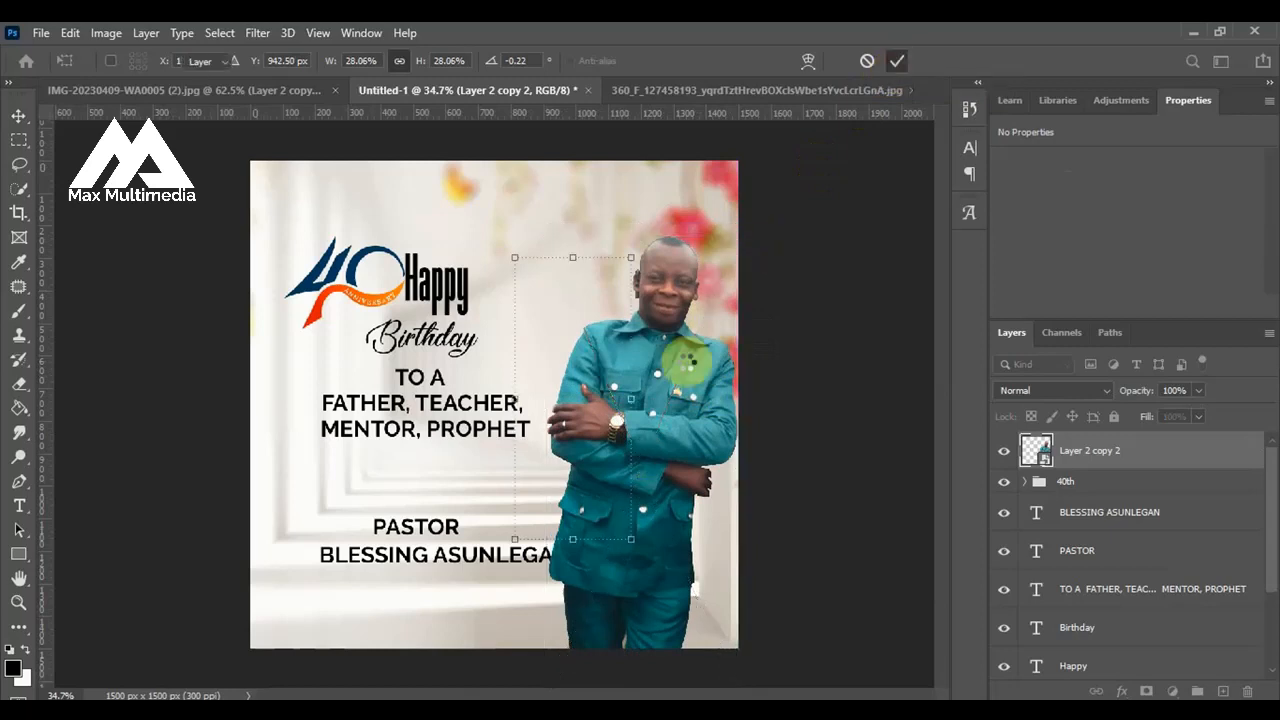
{"action": "left_click", "coordinate": [814, 412]}
{"action": "scroll", "coordinate": [703, 398], "scroll_direction": "down", "scroll_amount": 1}
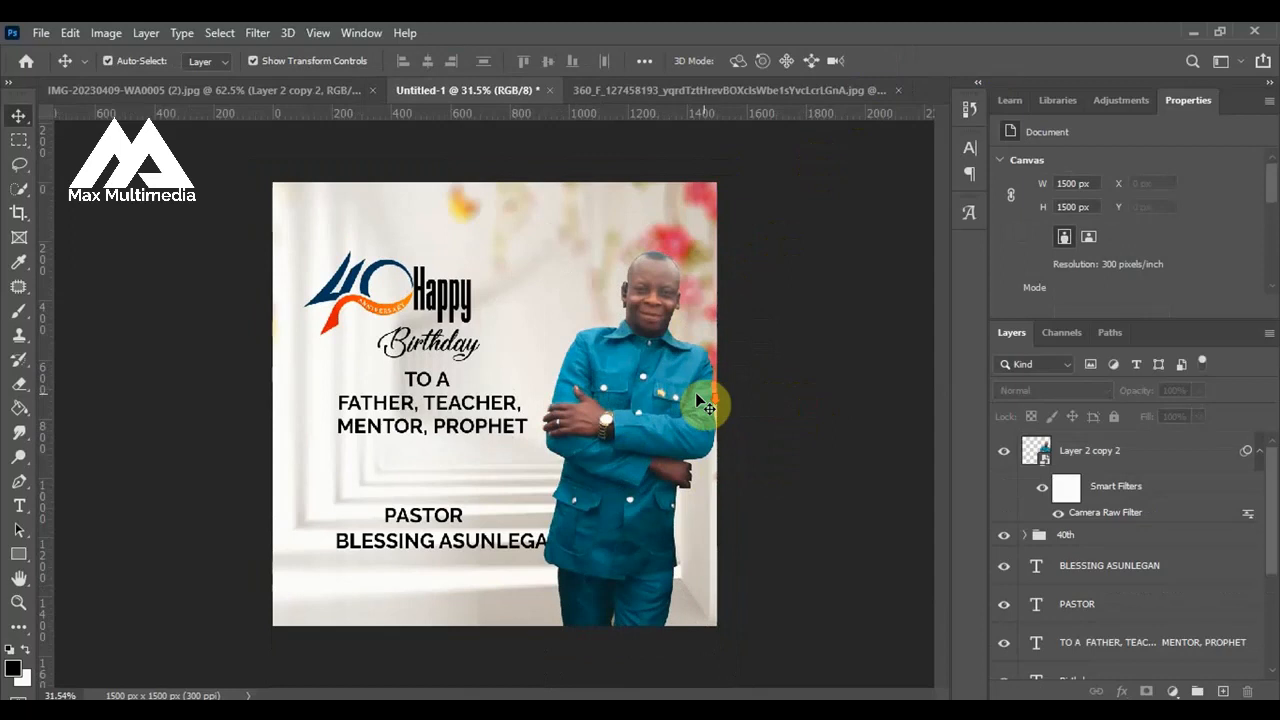
{"action": "scroll", "coordinate": [305, 268], "scroll_direction": "up", "scroll_amount": 3}
{"action": "scroll", "coordinate": [508, 323], "scroll_direction": "down", "scroll_amount": 1}
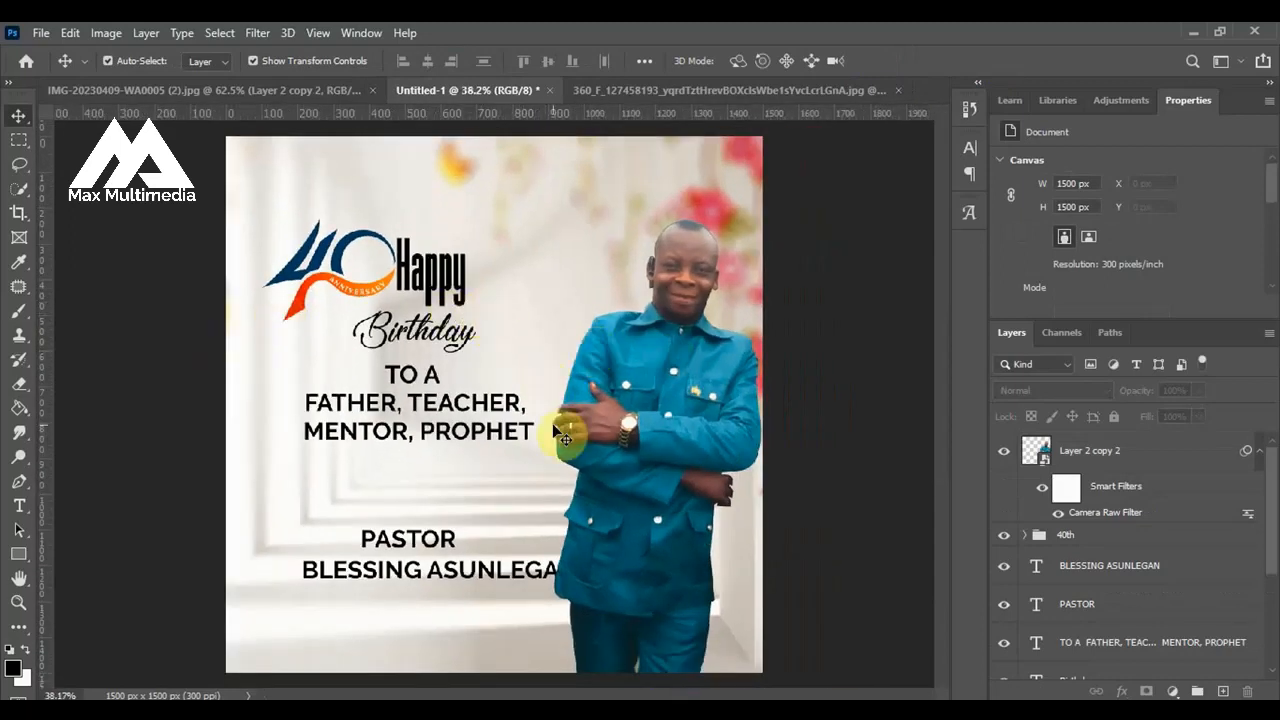
{"action": "scroll", "coordinate": [620, 280], "scroll_direction": "down", "scroll_amount": 1}
{"action": "scroll", "coordinate": [355, 210], "scroll_direction": "up", "scroll_amount": 3}
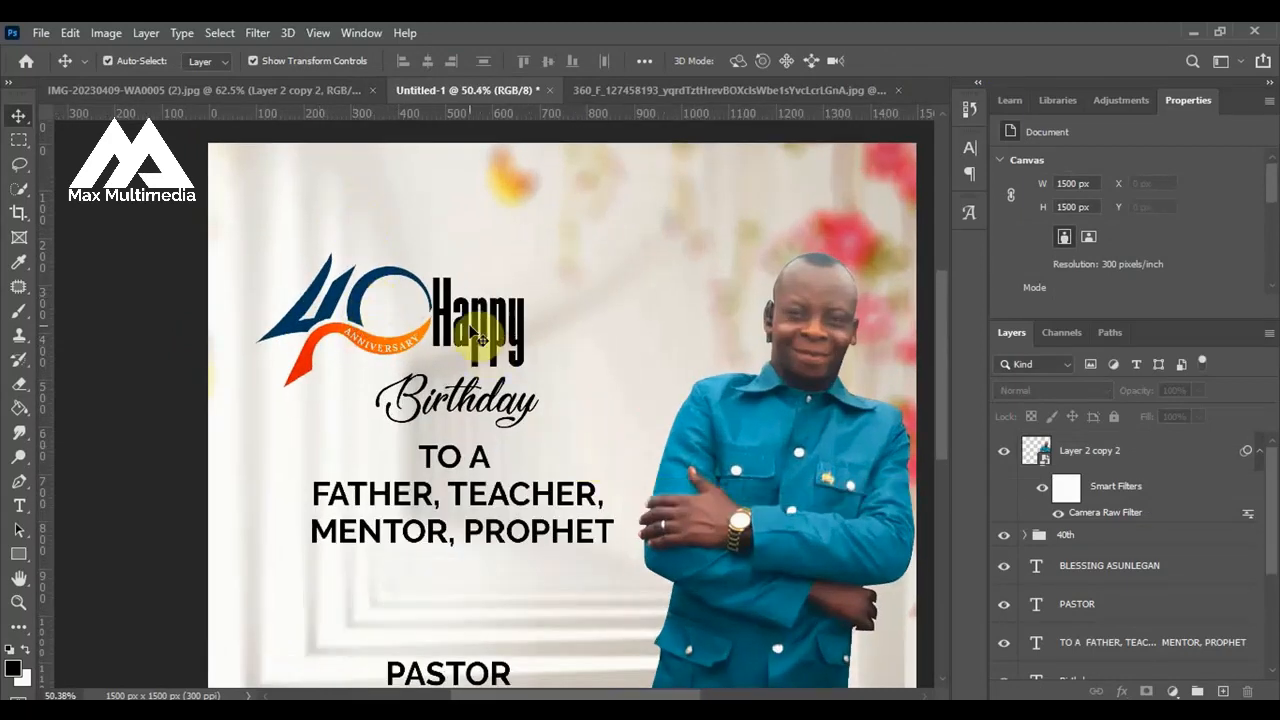
{"action": "scroll", "coordinate": [597, 391], "scroll_direction": "down", "scroll_amount": 1}
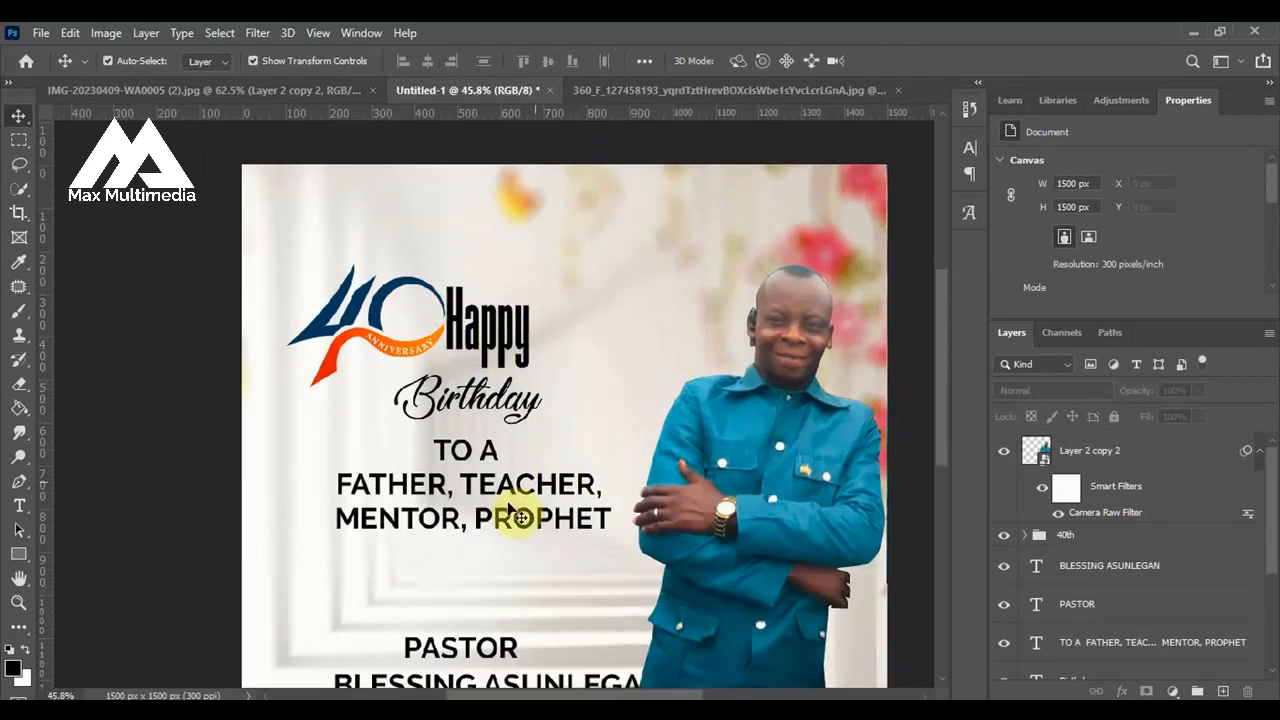
Recolor the word Happy to the dark teal 005870 sampled from the man's suit.
{"action": "left_click", "coordinate": [511, 360]}
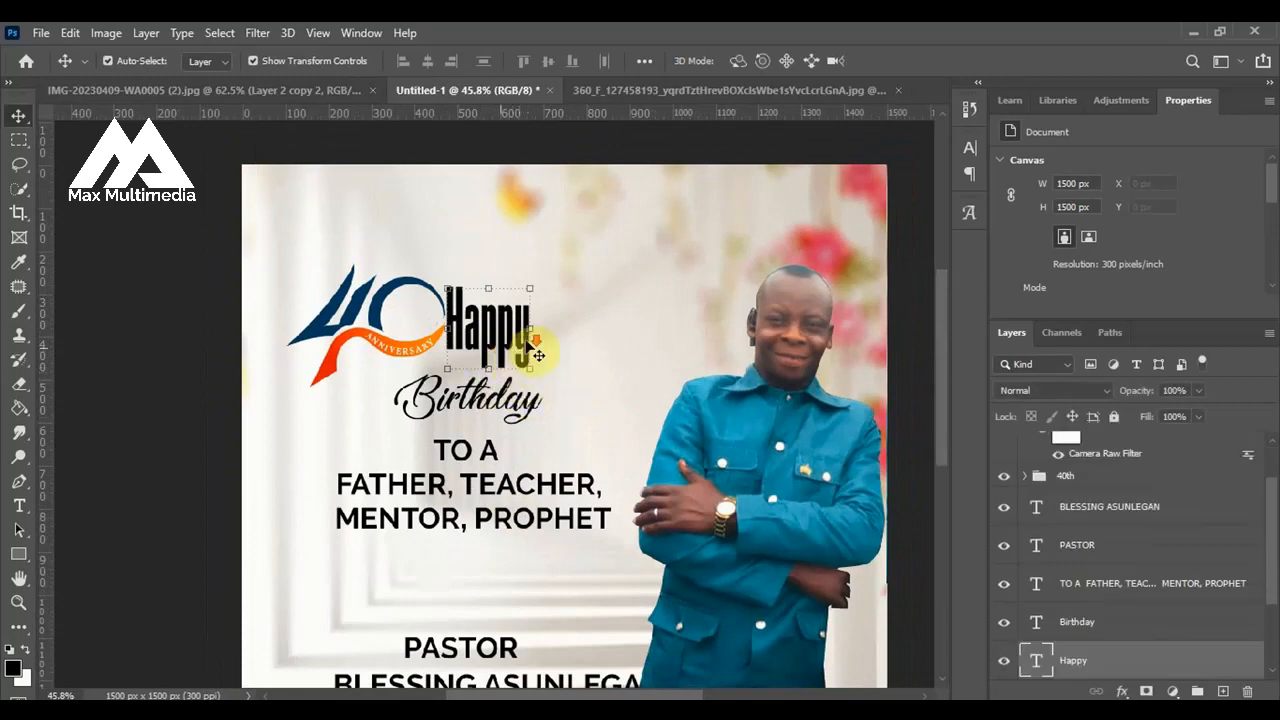
{"action": "scroll", "coordinate": [634, 386], "scroll_direction": "down", "scroll_amount": 1}
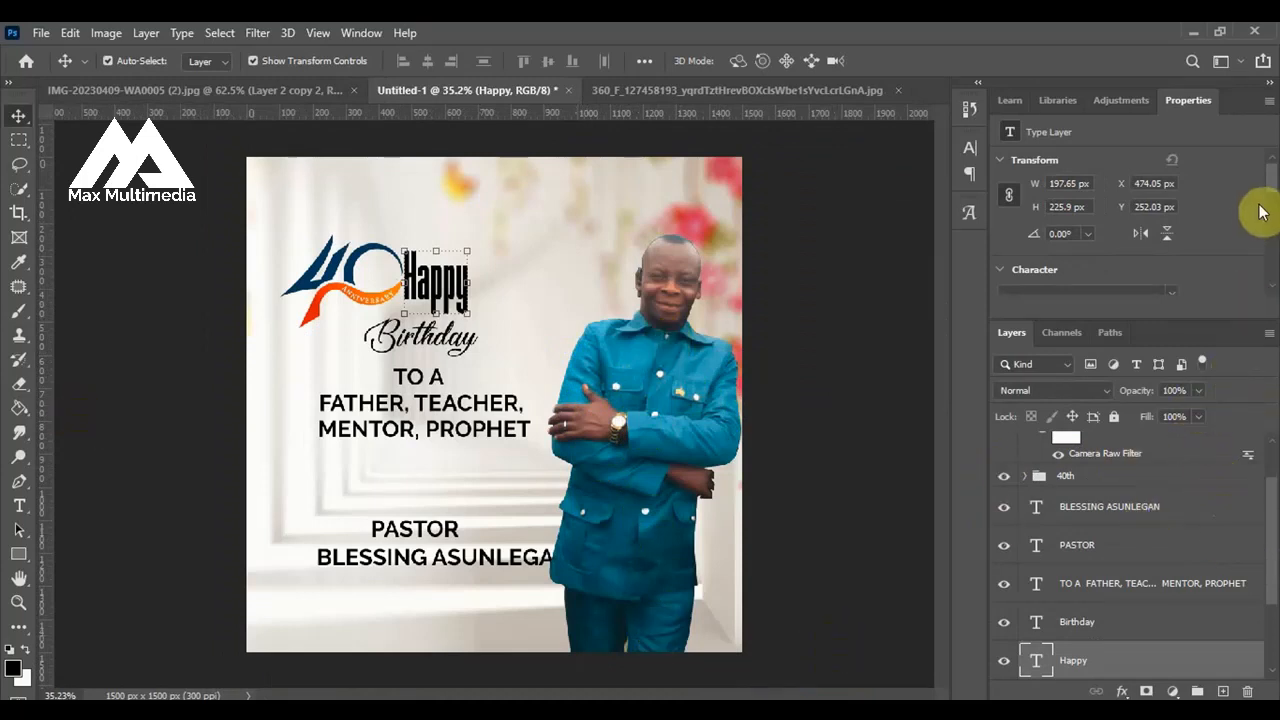
{"action": "scroll", "coordinate": [1268, 192], "scroll_direction": "down", "scroll_amount": 5}
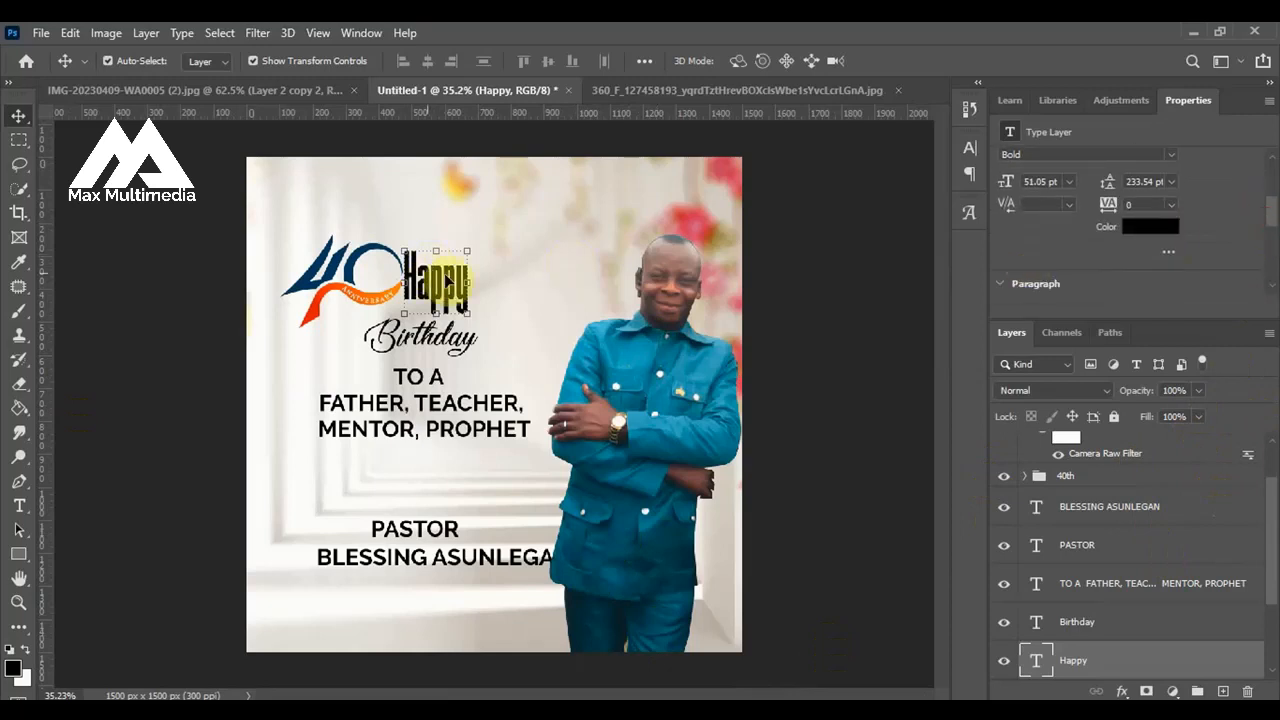
{"action": "left_click", "coordinate": [1158, 231]}
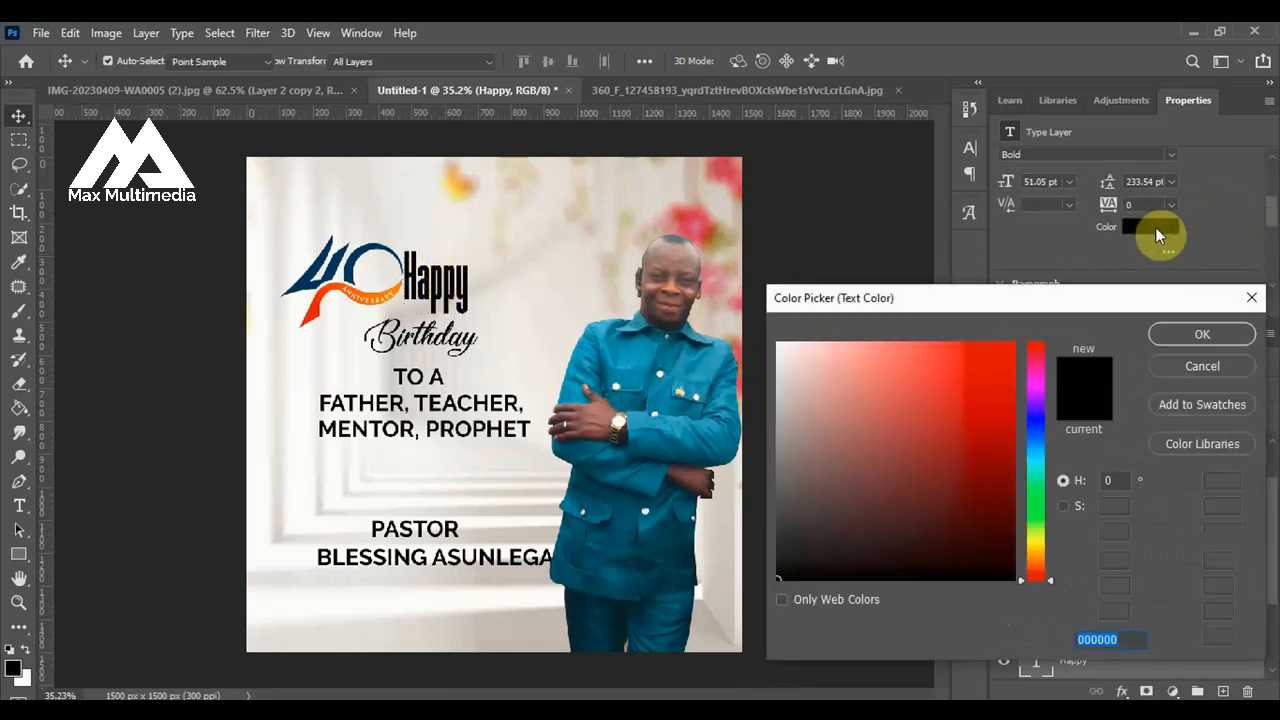
{"action": "left_click", "coordinate": [659, 392]}
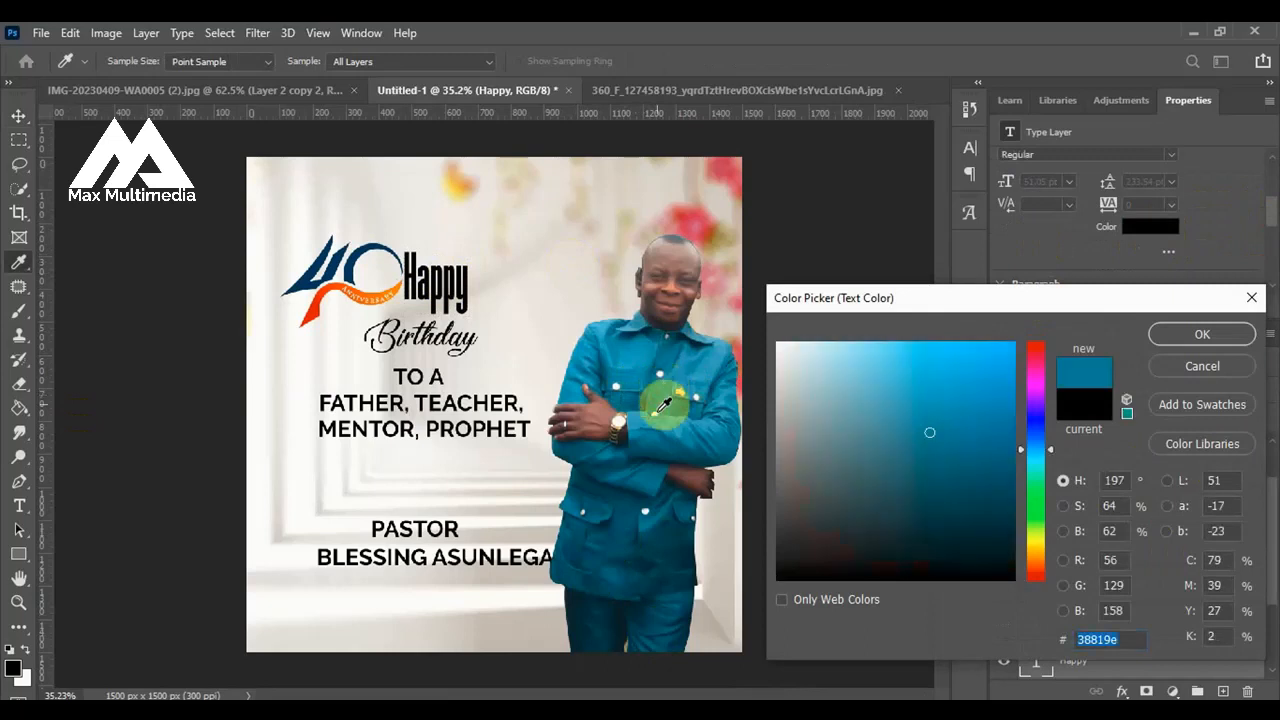
{"action": "left_click", "coordinate": [668, 430]}
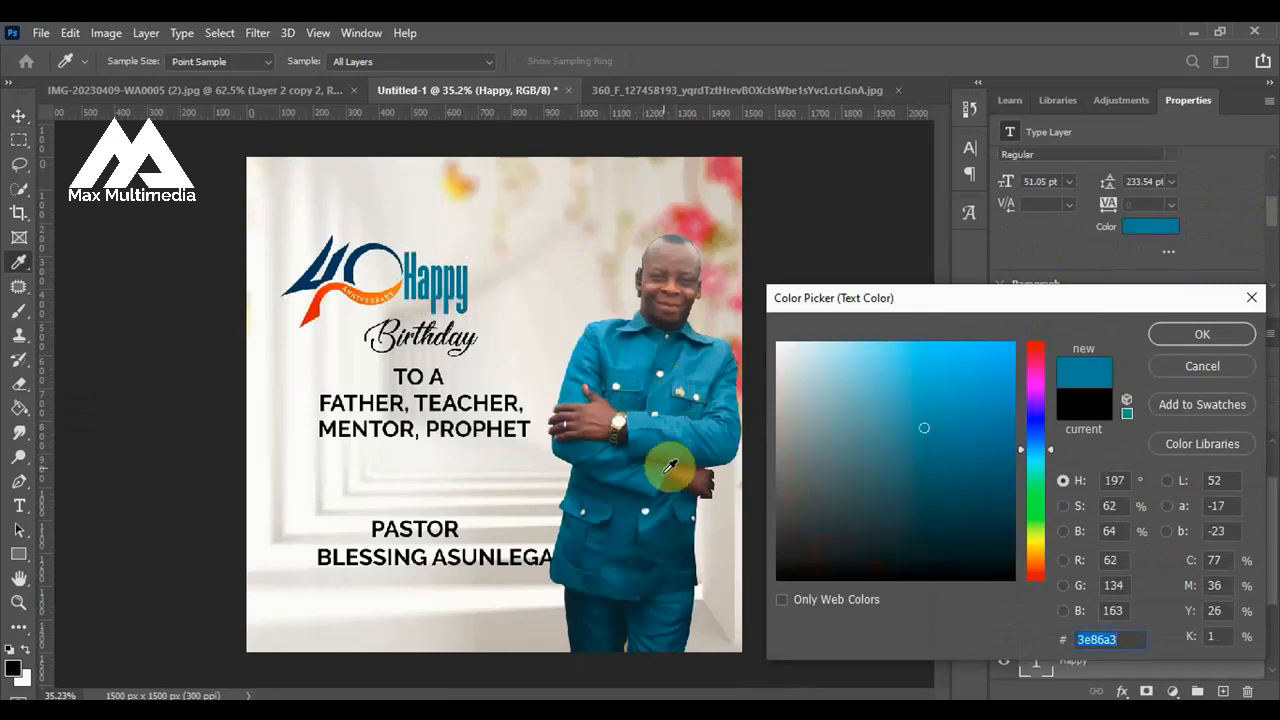
{"action": "left_click", "coordinate": [660, 474]}
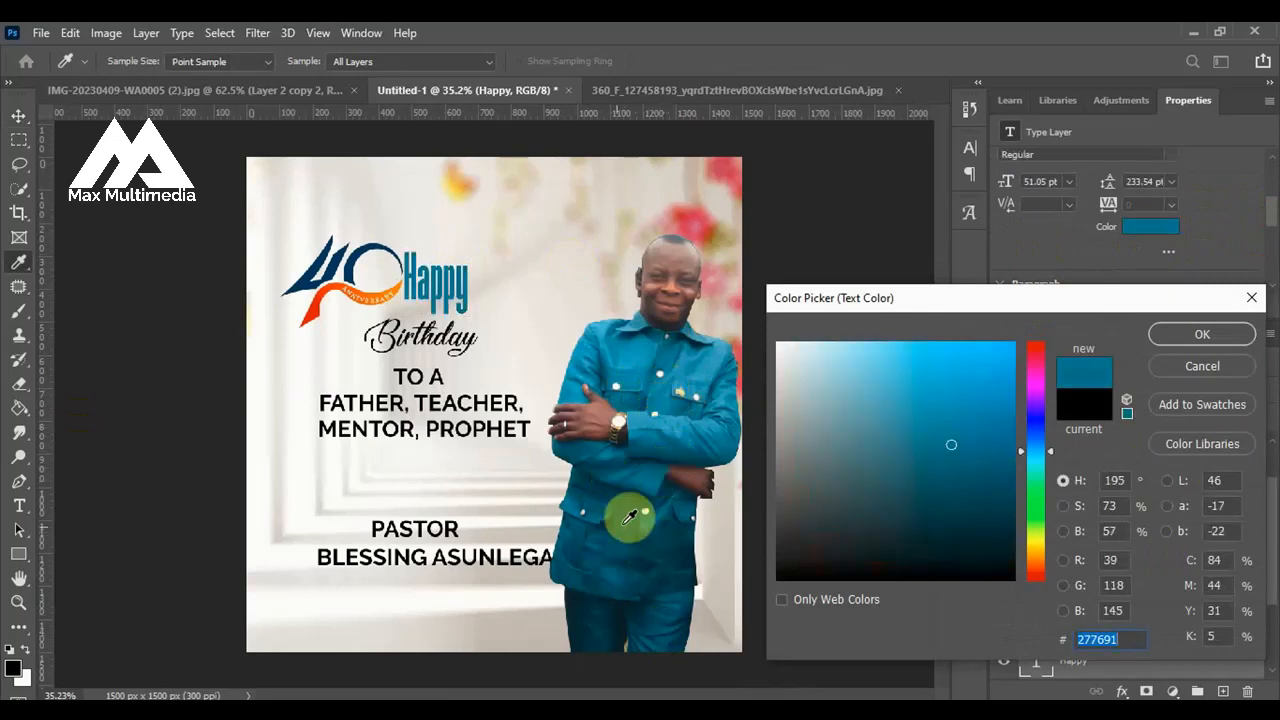
{"action": "left_click", "coordinate": [630, 517]}
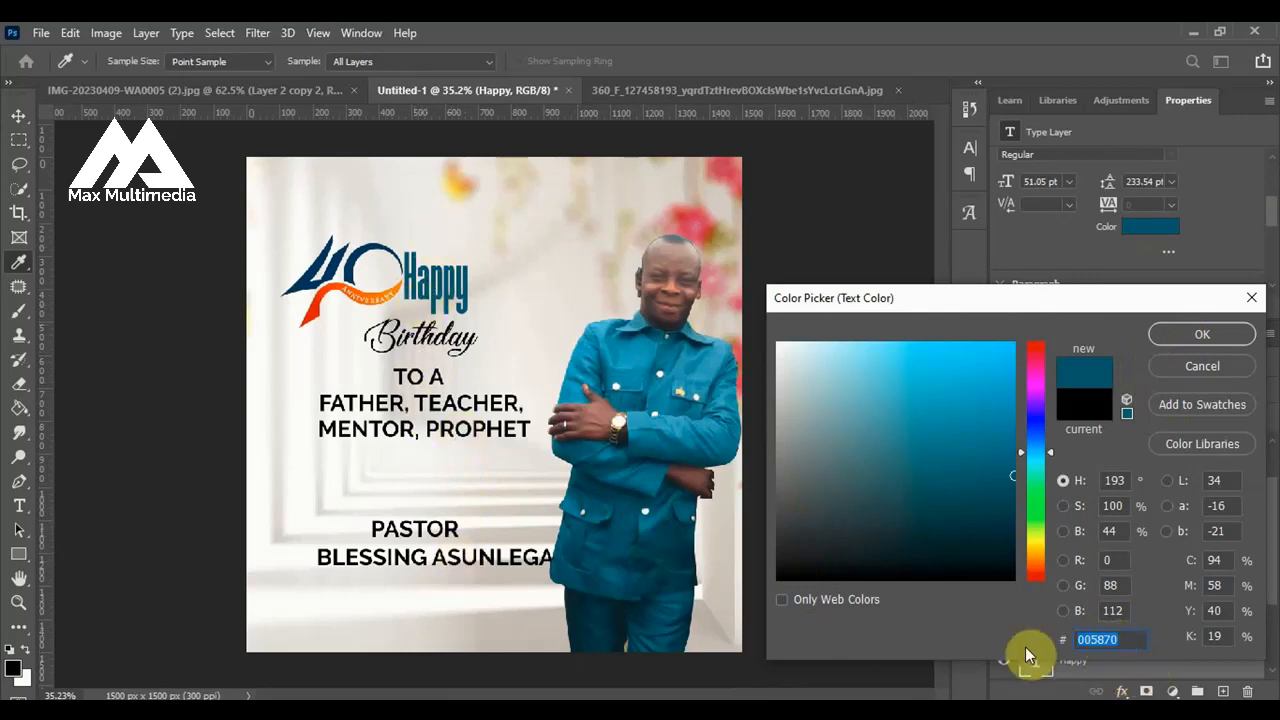
{"action": "left_click", "coordinate": [1203, 336]}
{"action": "key", "text": "v"}
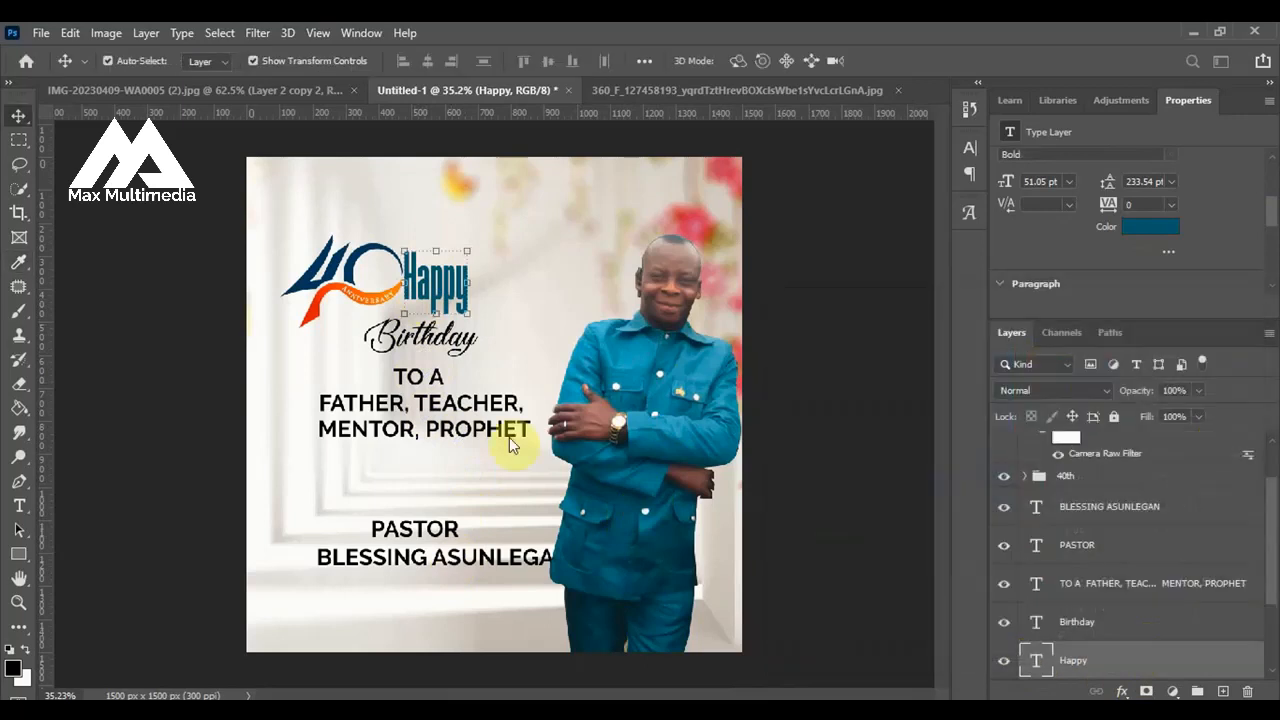
Set the text color of the word Birthday to 005870.
{"action": "left_click", "coordinate": [450, 338]}
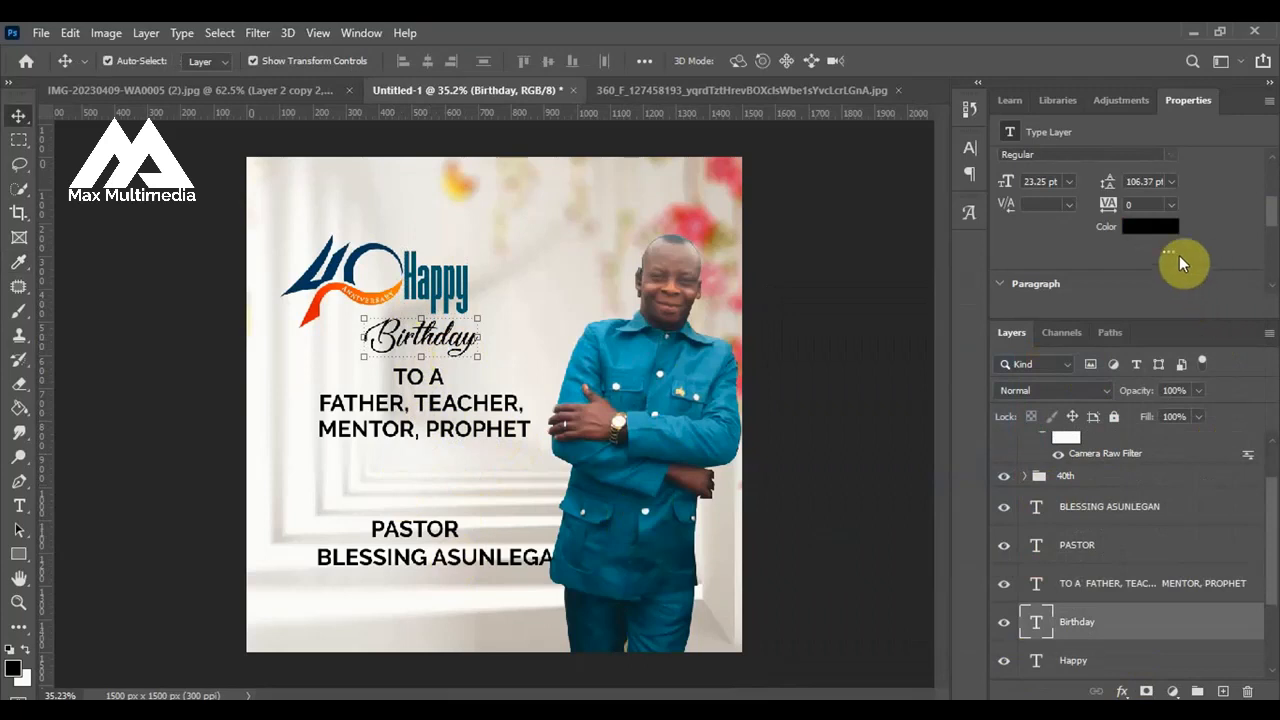
{"action": "left_click", "coordinate": [1150, 228]}
{"action": "double_click", "coordinate": [1110, 640]}
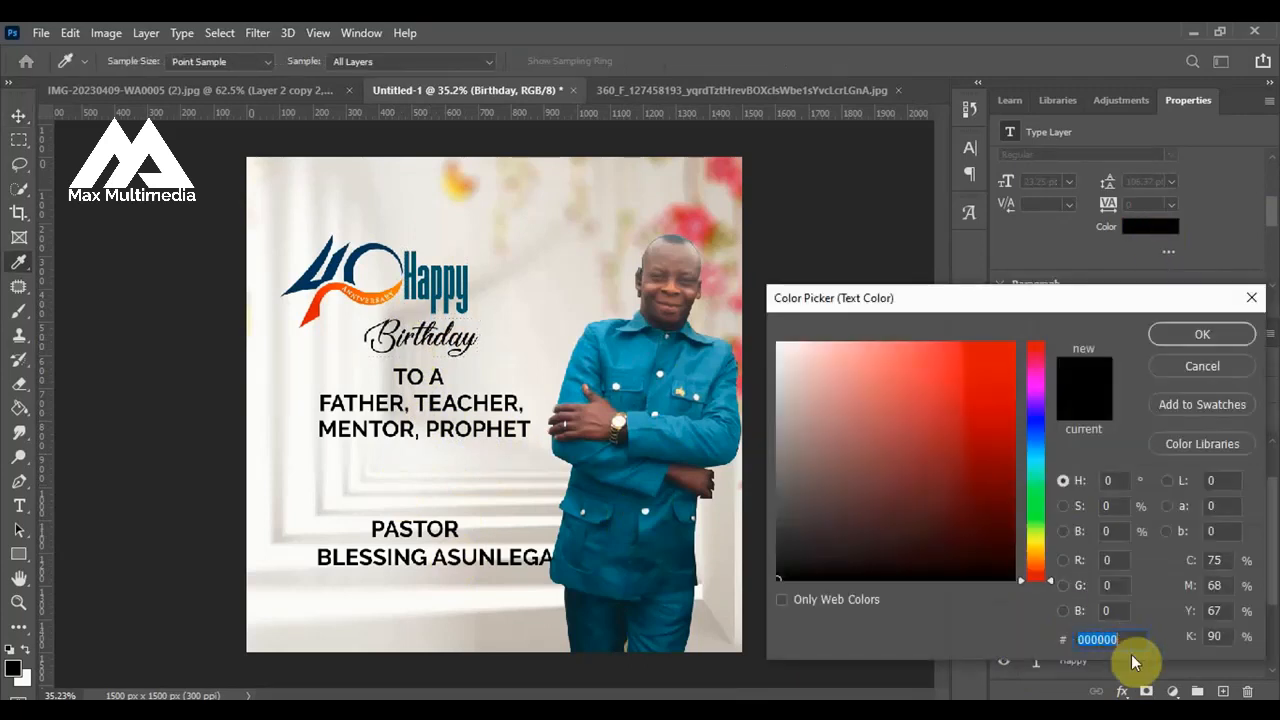
{"action": "type", "text": "005870"}
{"action": "left_click", "coordinate": [1200, 334]}
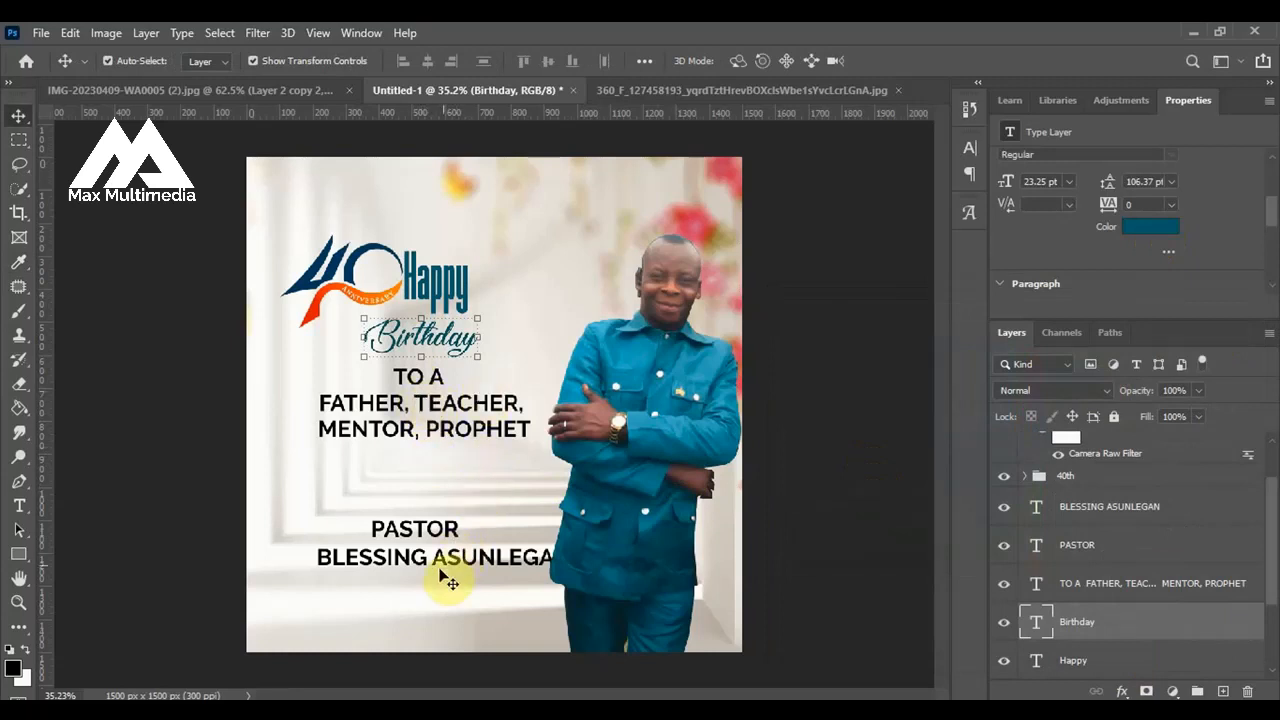
Set the text color of the celebrant's name line below PASTOR to 005870.
{"action": "left_click", "coordinate": [450, 566]}
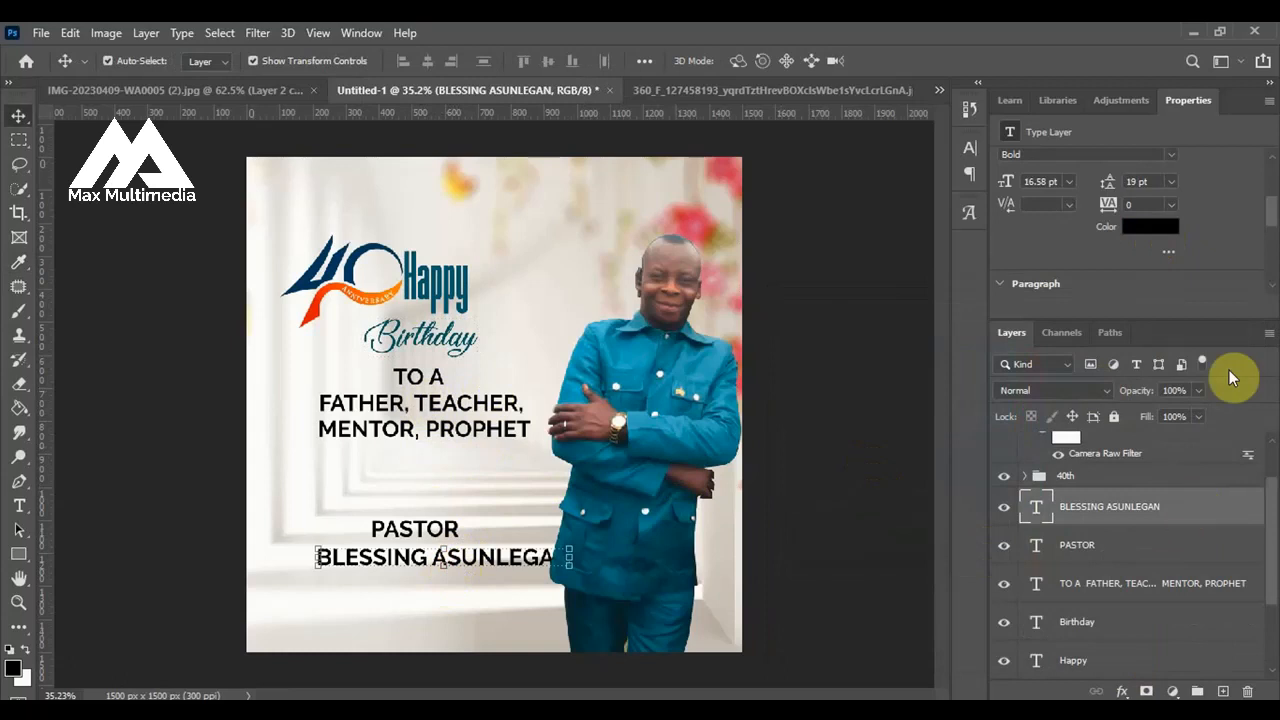
{"action": "left_click", "coordinate": [1156, 236]}
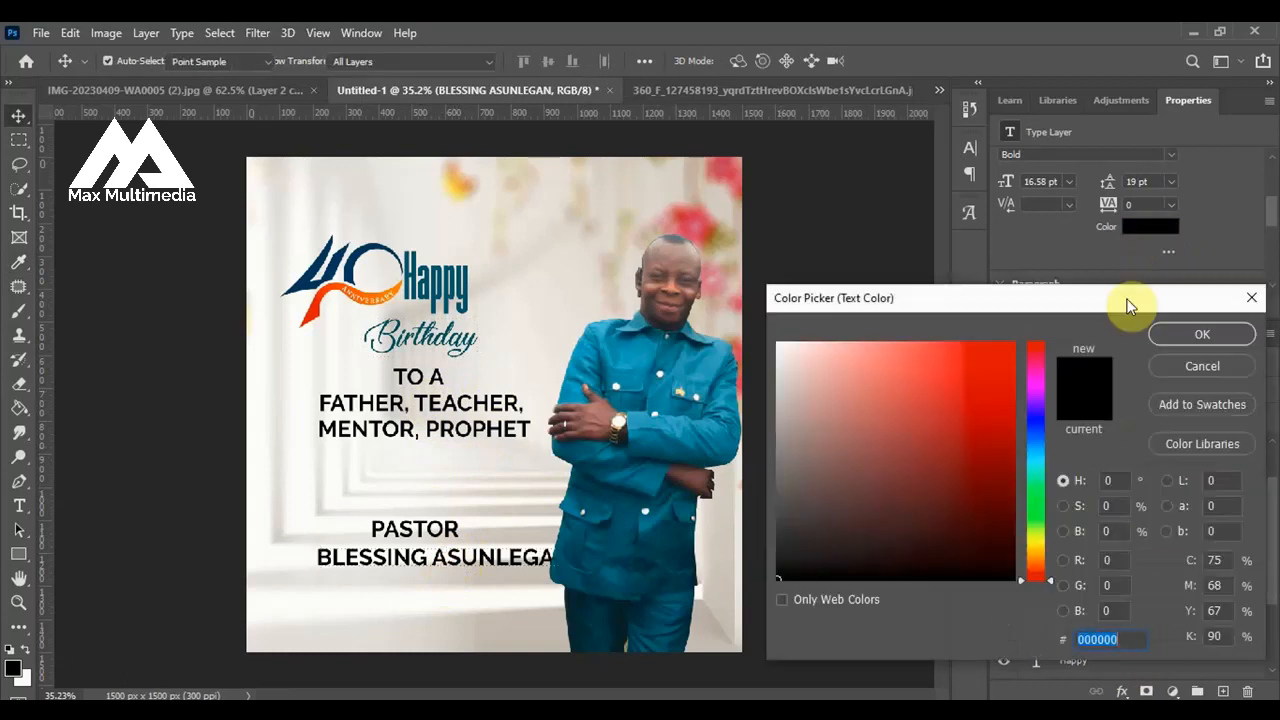
{"action": "type", "text": "005870"}
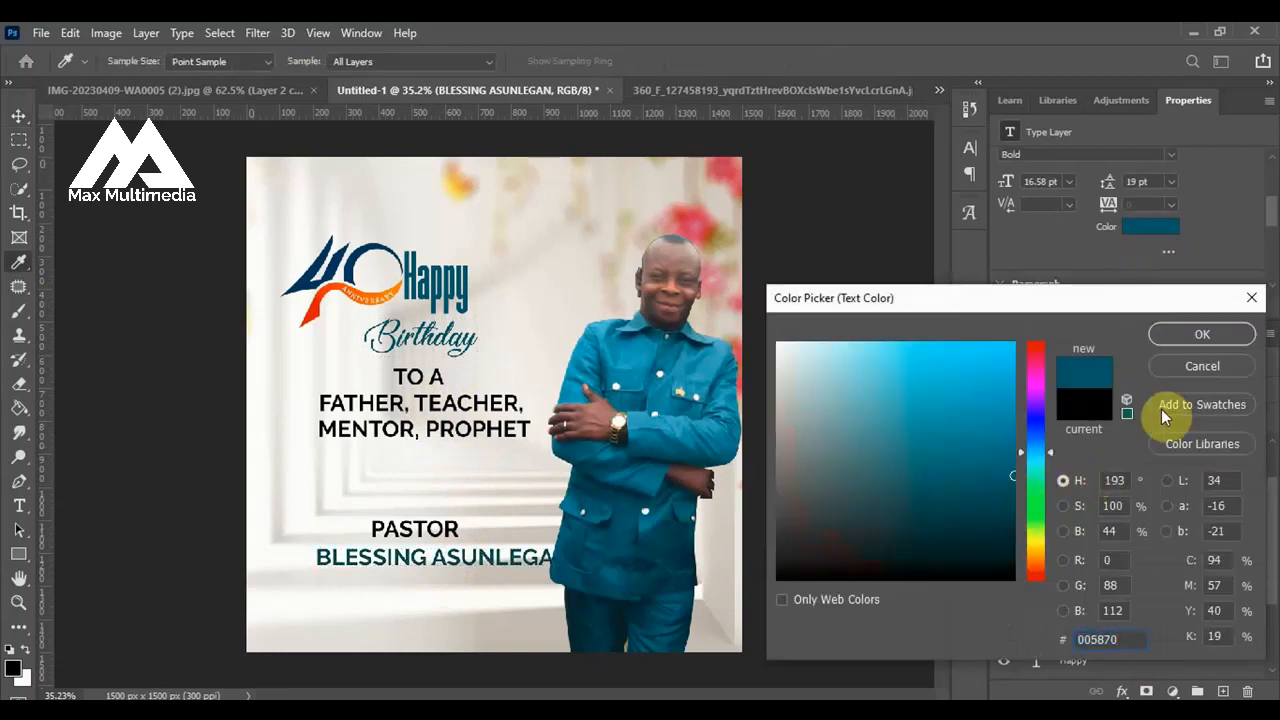
{"action": "left_click", "coordinate": [1201, 334]}
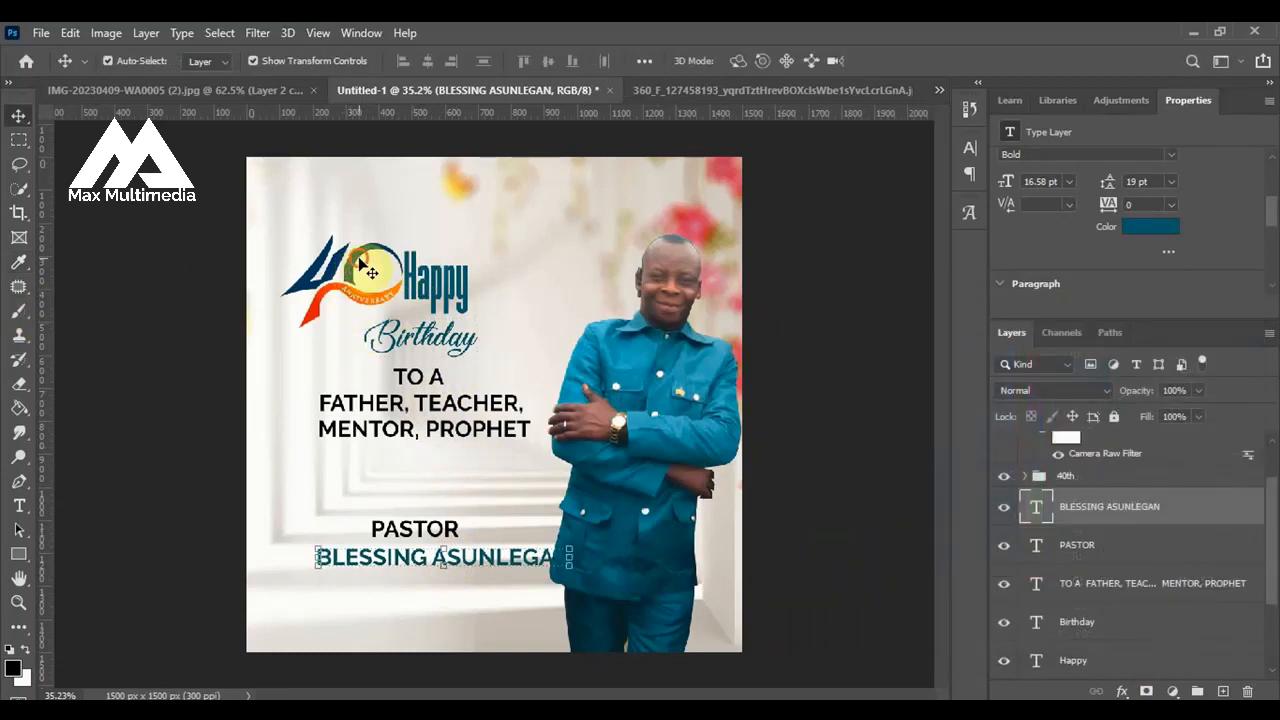
Apply a teal Color Overlay in Normal mode at 100% opacity to the number 40 of the logo.
{"action": "left_click", "coordinate": [370, 272]}
{"action": "left_click", "coordinate": [363, 260]}
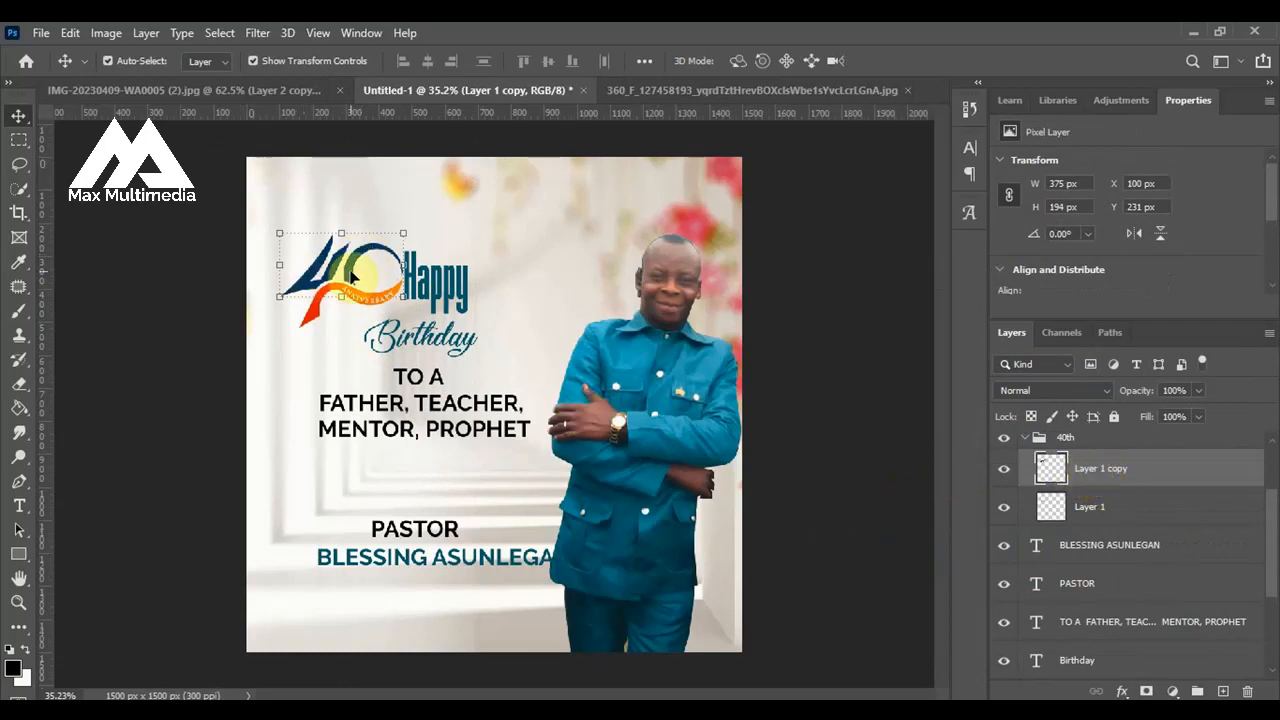
{"action": "scroll", "coordinate": [350, 275], "scroll_direction": "up", "scroll_amount": 3}
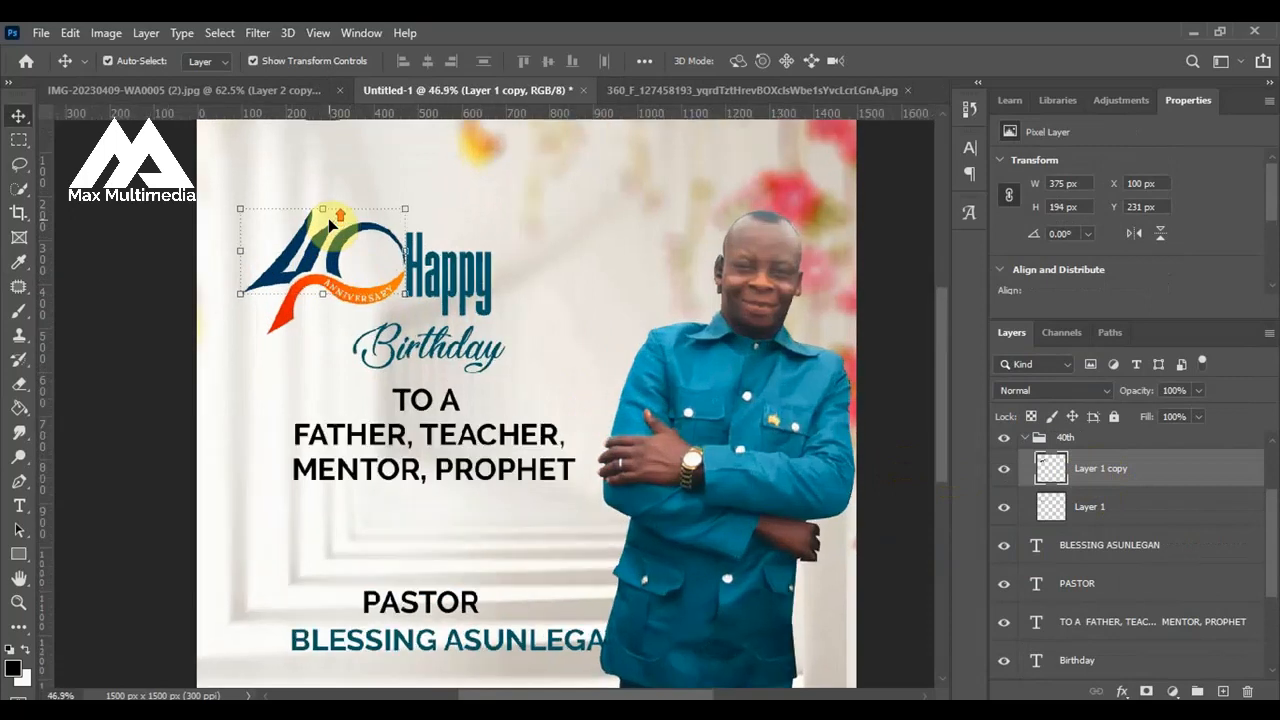
{"action": "scroll", "coordinate": [330, 248], "scroll_direction": "up", "scroll_amount": 2}
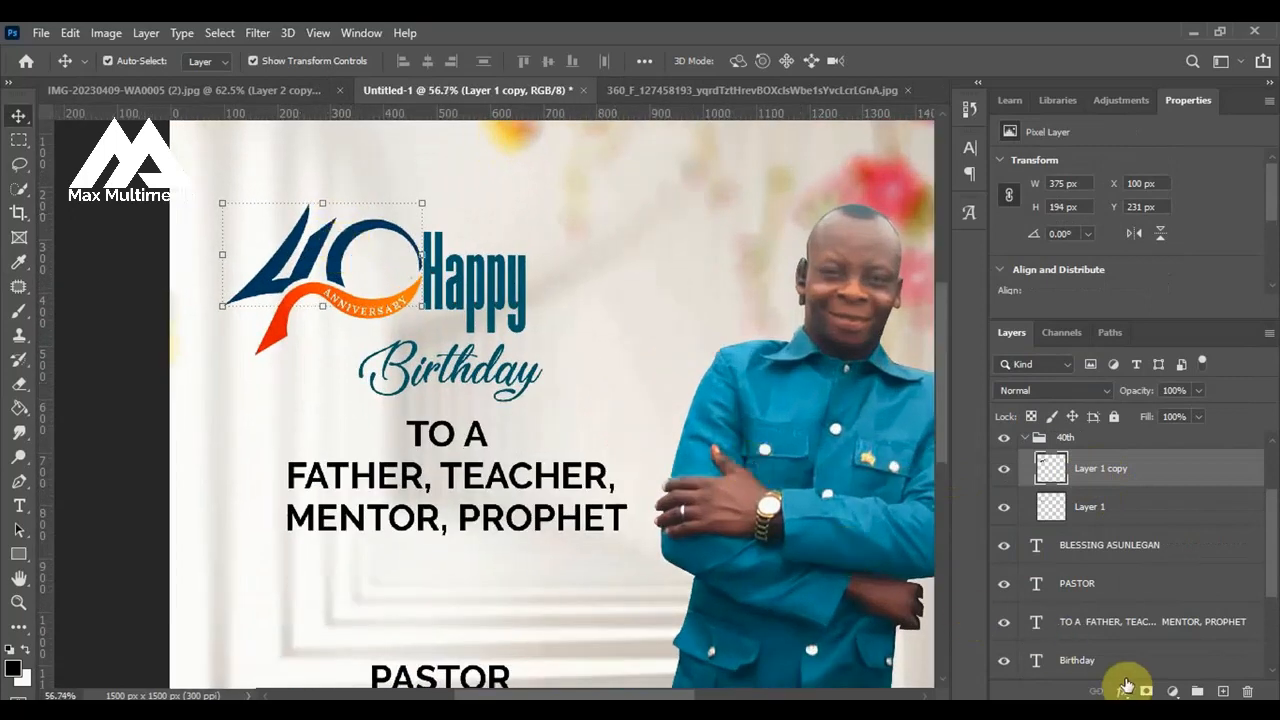
{"action": "left_click", "coordinate": [1124, 692]}
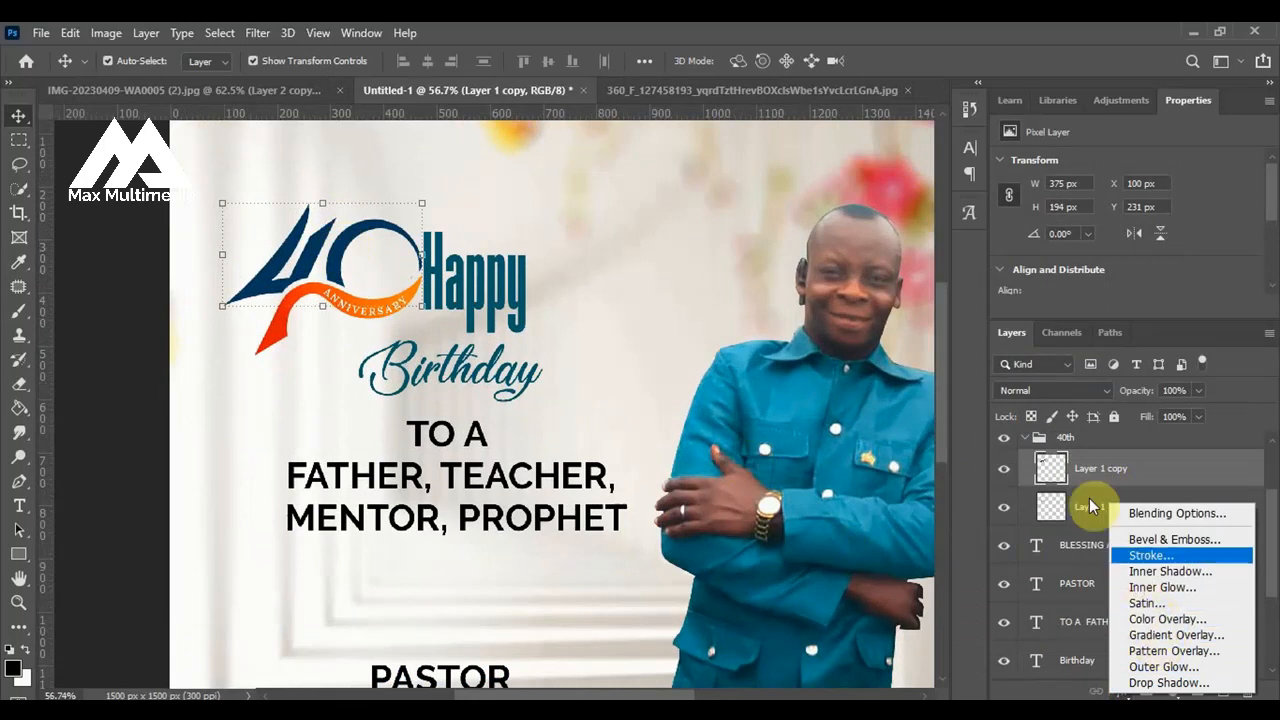
{"action": "right_click", "coordinate": [1085, 464]}
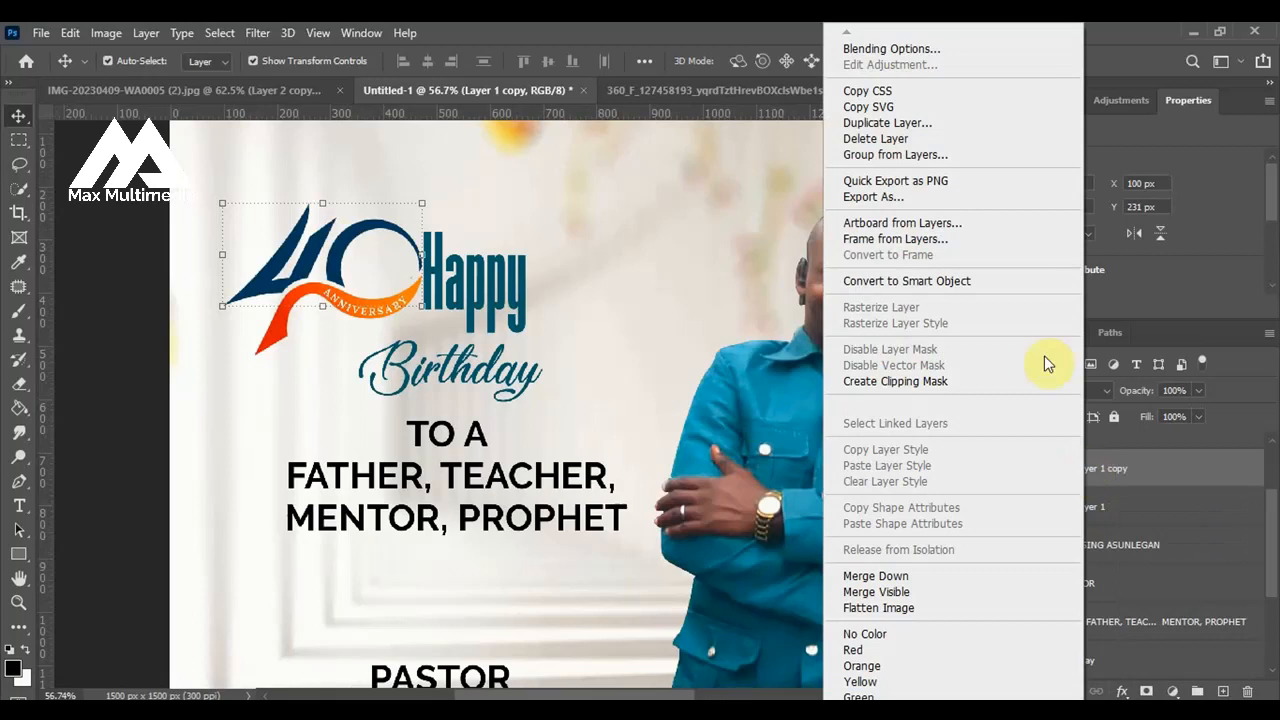
{"action": "left_click", "coordinate": [933, 52]}
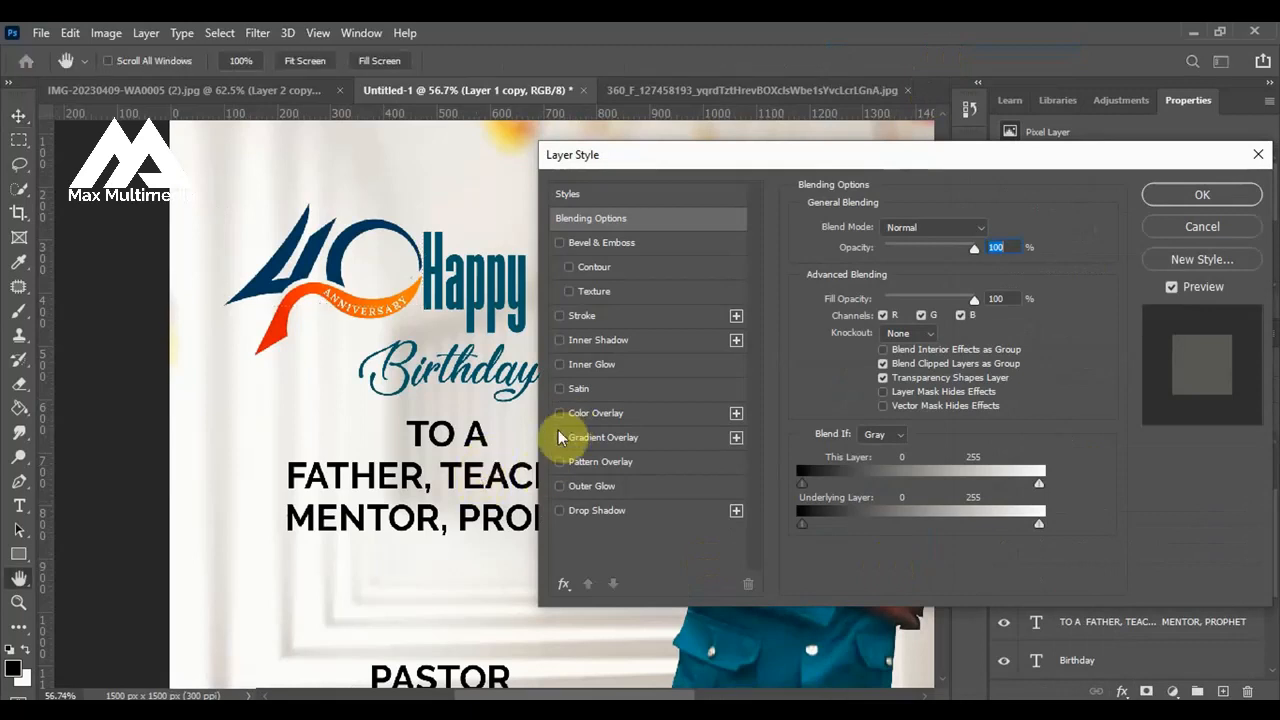
{"action": "left_click", "coordinate": [596, 413]}
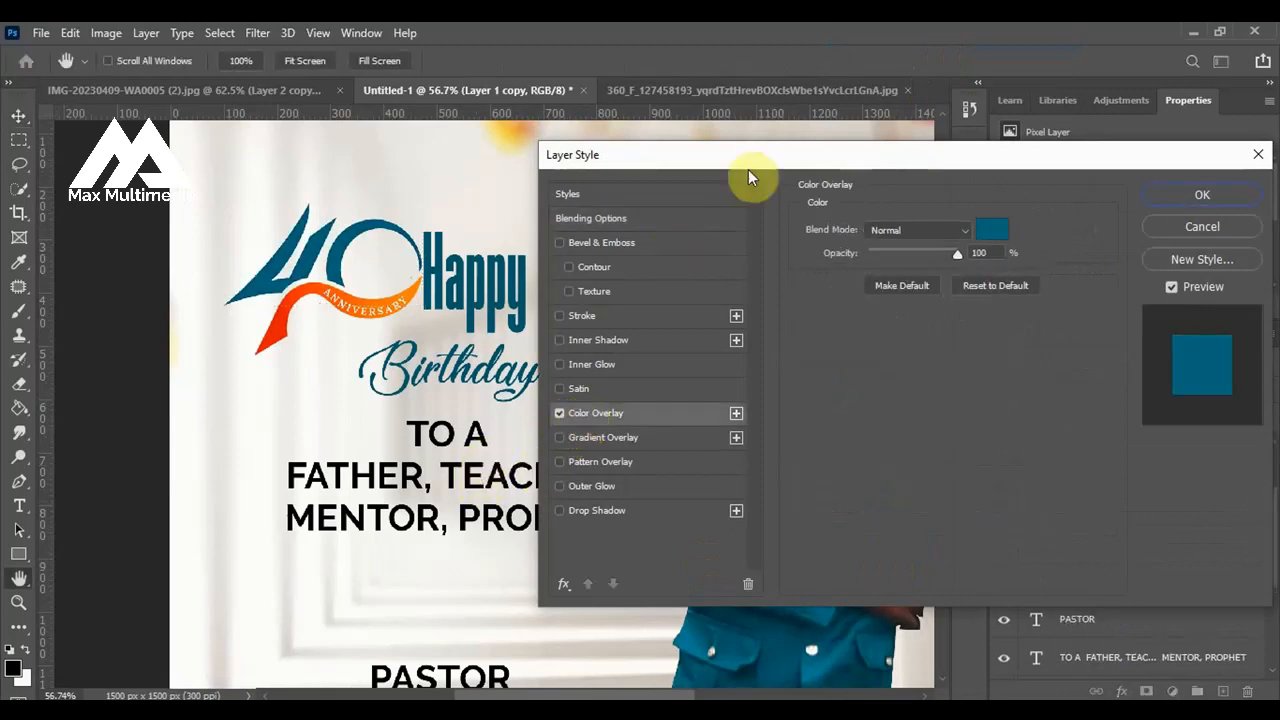
{"action": "left_click_drag", "start_coordinate": [771, 157], "coordinate": [804, 147]}
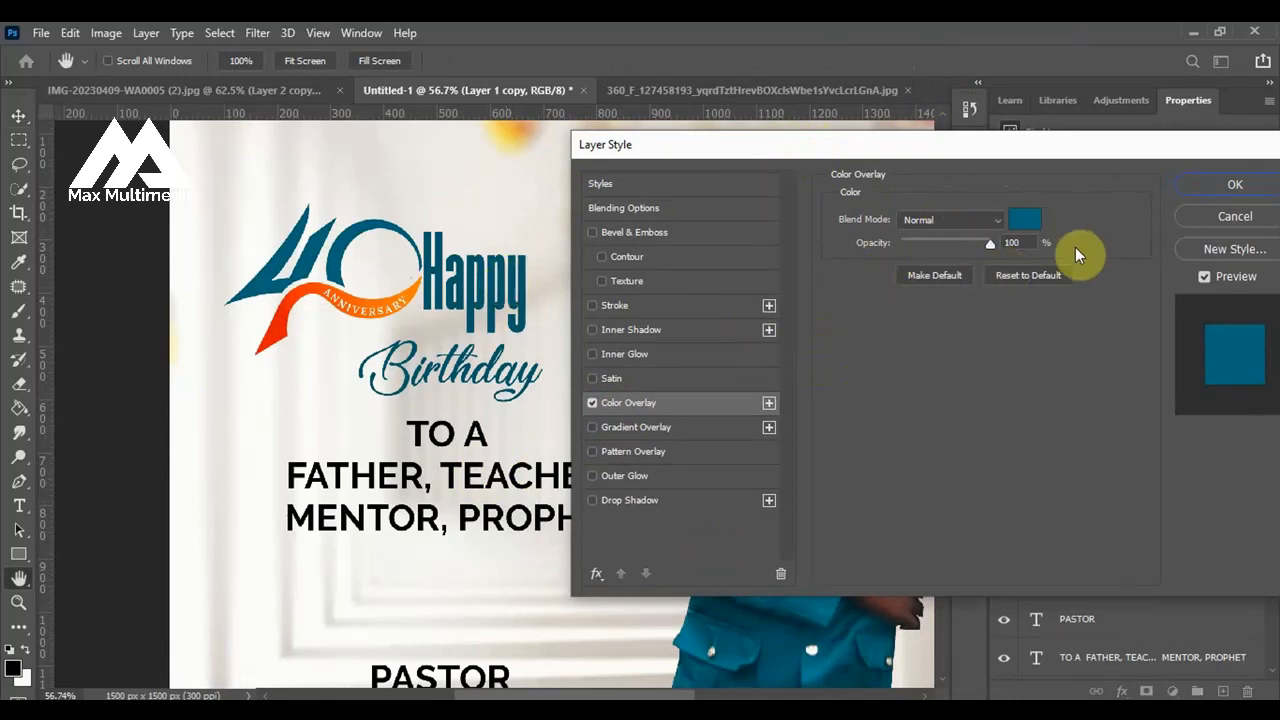
{"action": "left_click", "coordinate": [1237, 192]}
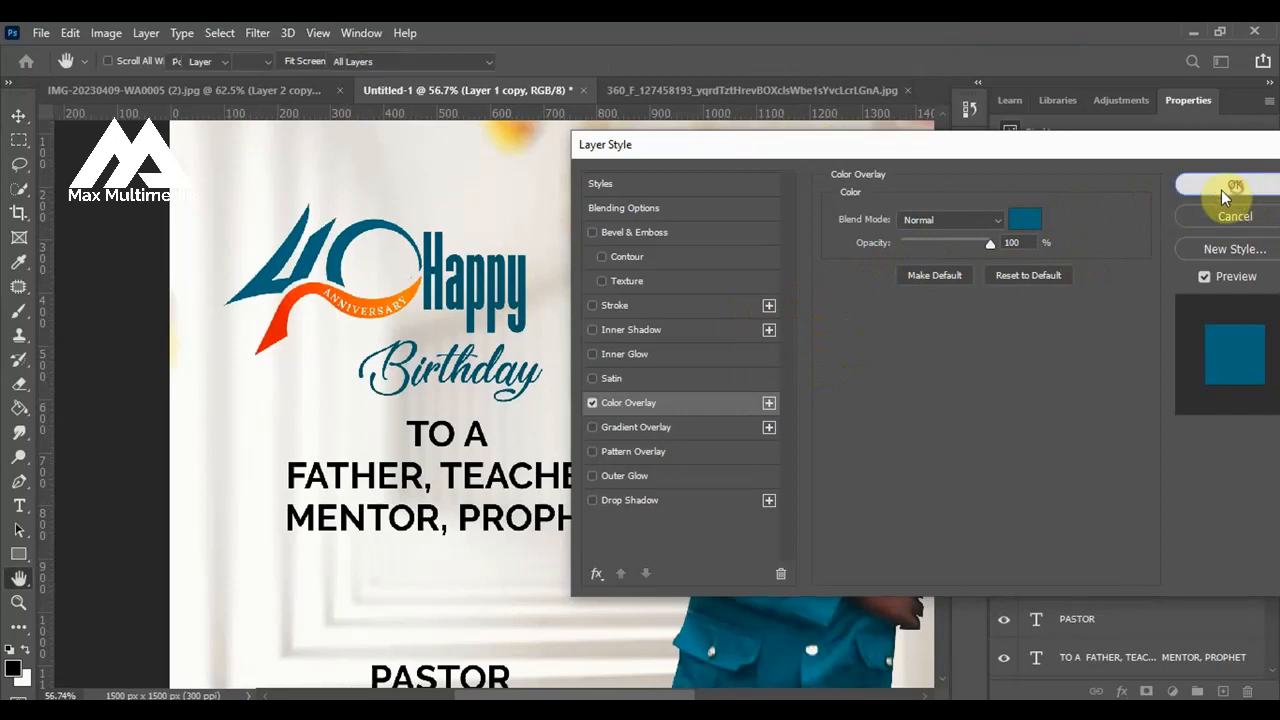
Add a linear yellow-to-orange Gradient Overlay to the ribbon below the number 40.
{"action": "scroll", "coordinate": [375, 300], "scroll_direction": "up", "scroll_amount": 3}
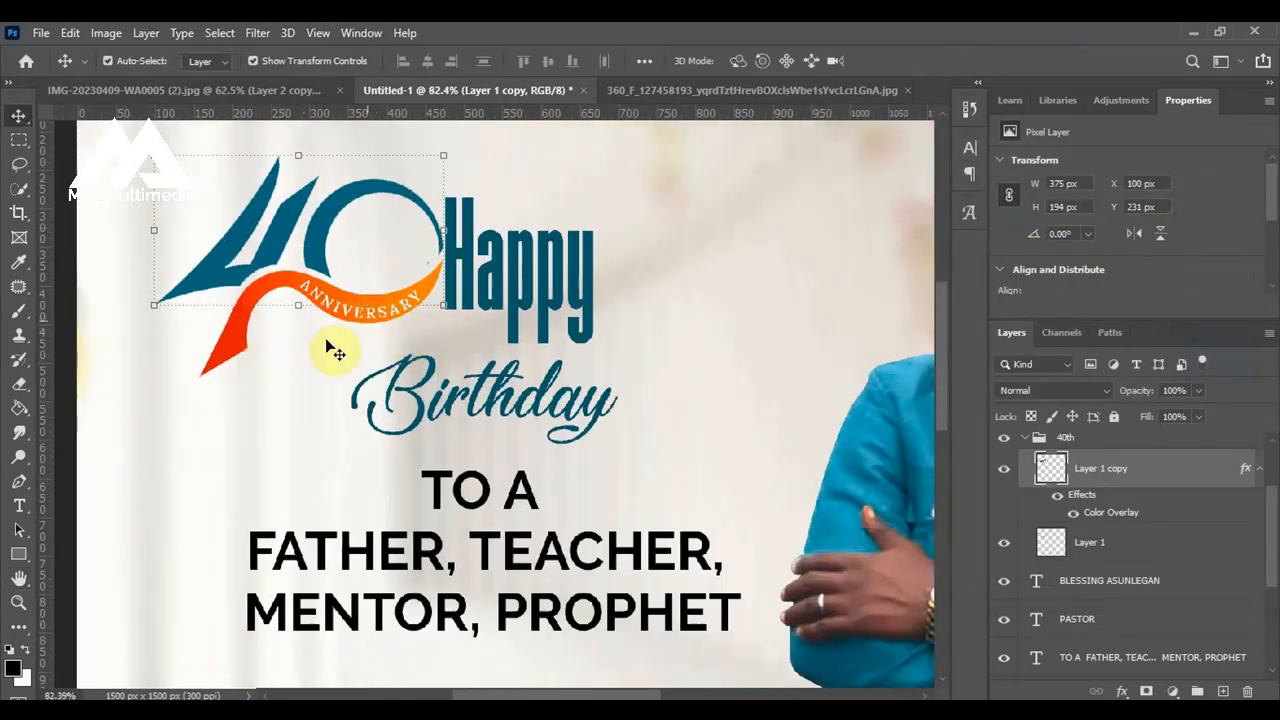
{"action": "left_click", "coordinate": [250, 362]}
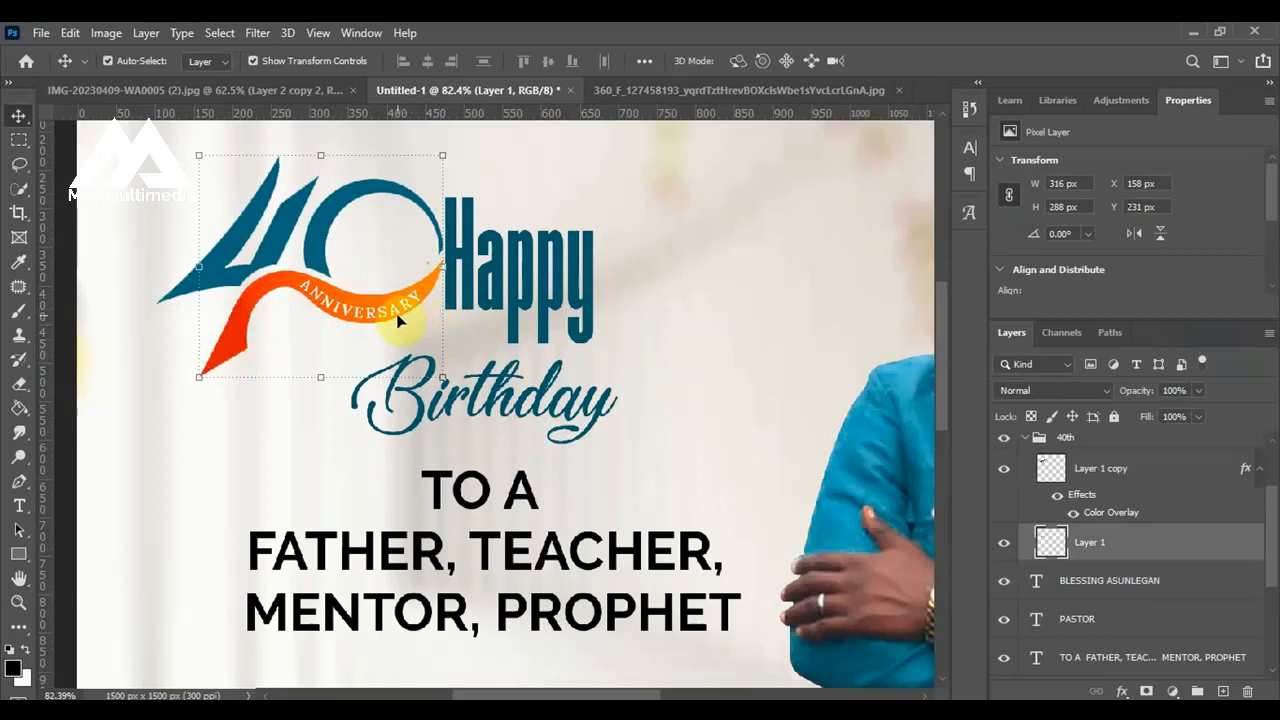
{"action": "right_click", "coordinate": [1097, 554]}
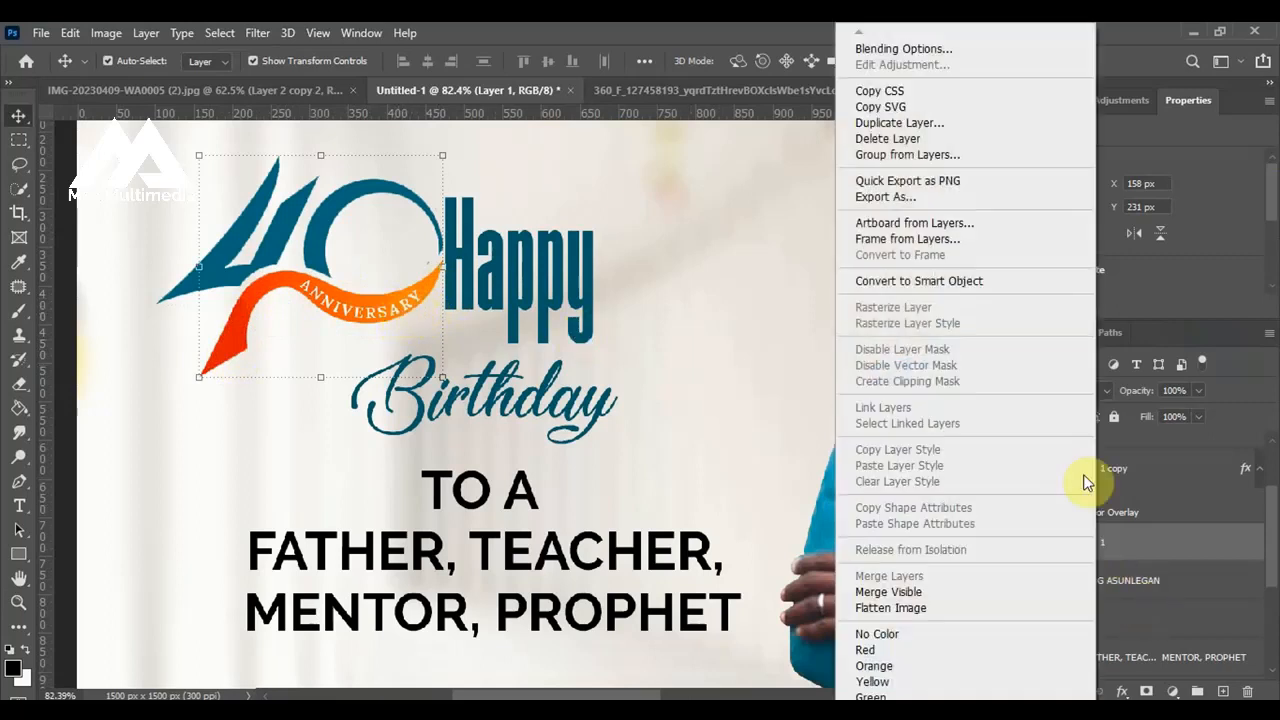
{"action": "left_click", "coordinate": [958, 50]}
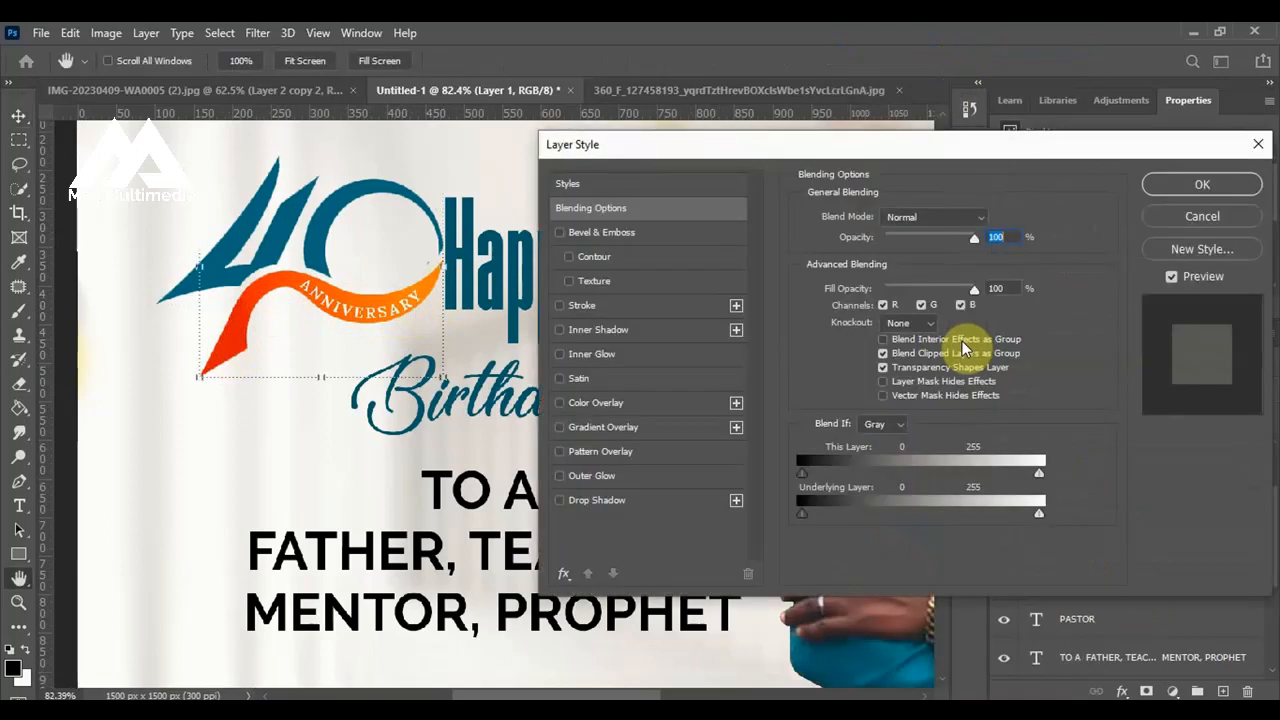
{"action": "left_click", "coordinate": [590, 436]}
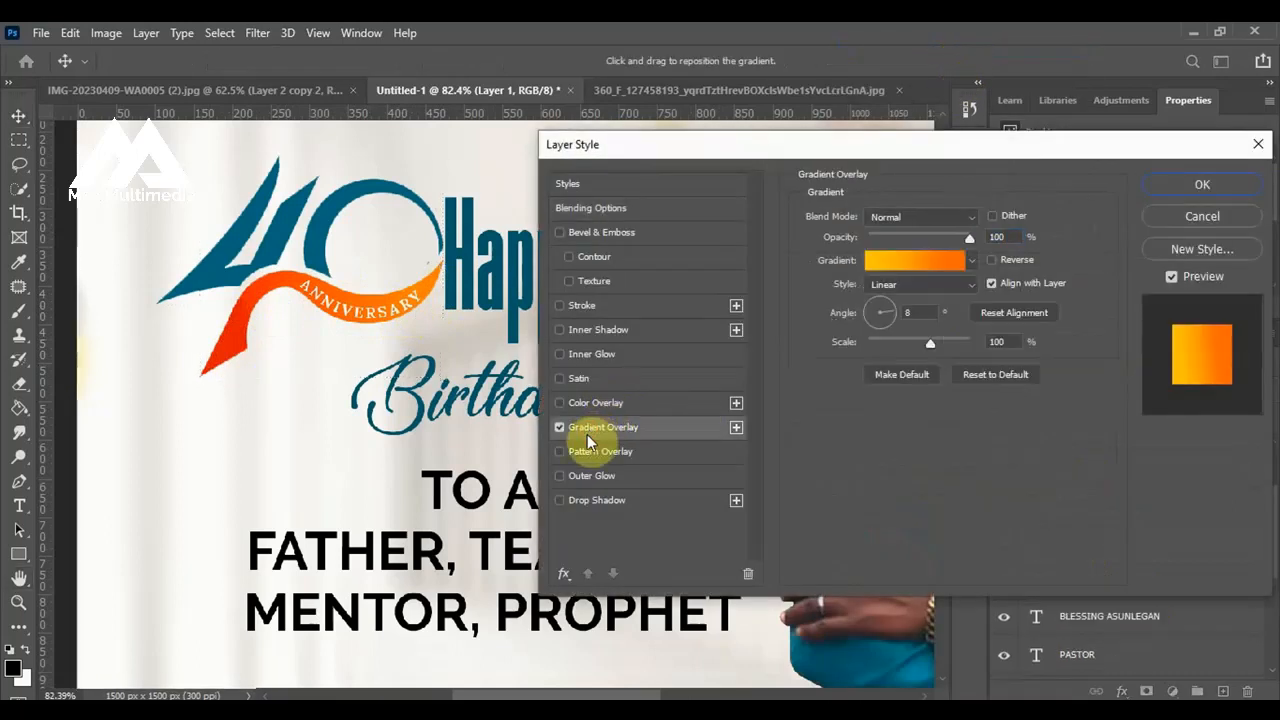
{"action": "left_click_drag", "start_coordinate": [818, 146], "coordinate": [861, 143]}
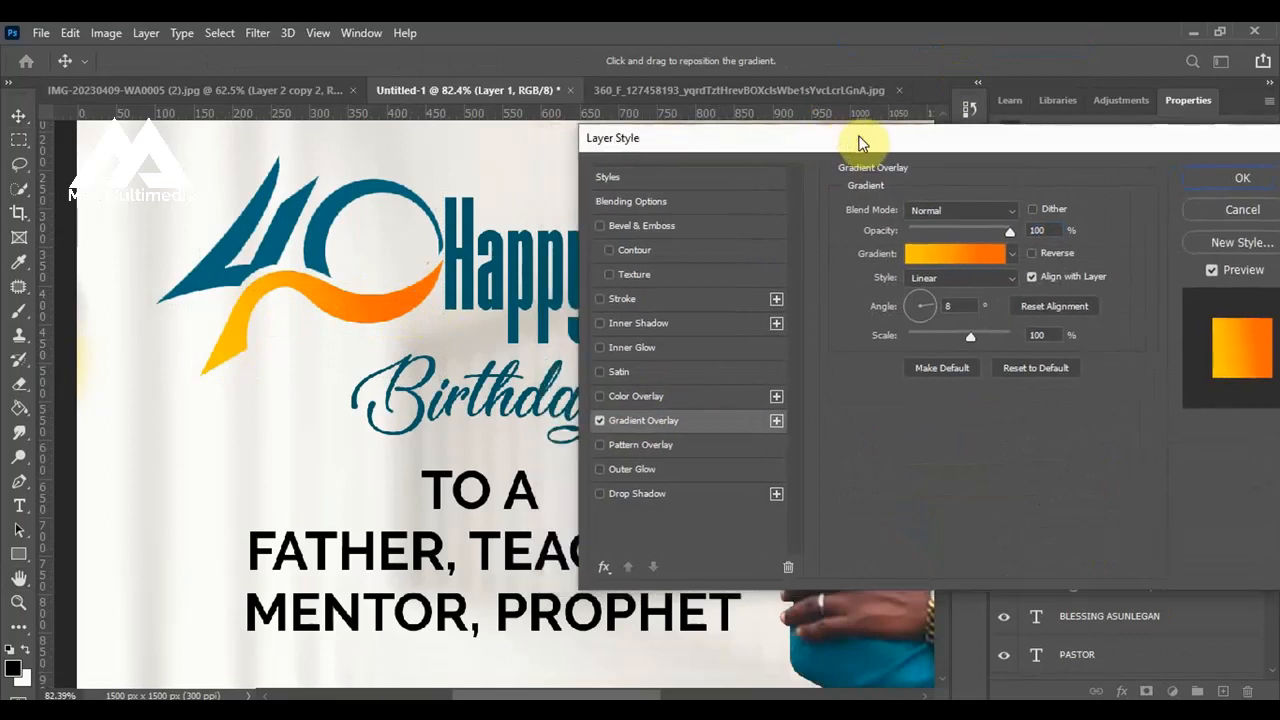
Change the orange color stop at 80% in the ribbon's overlay gradient to ff5a00.
{"action": "left_click", "coordinate": [968, 254]}
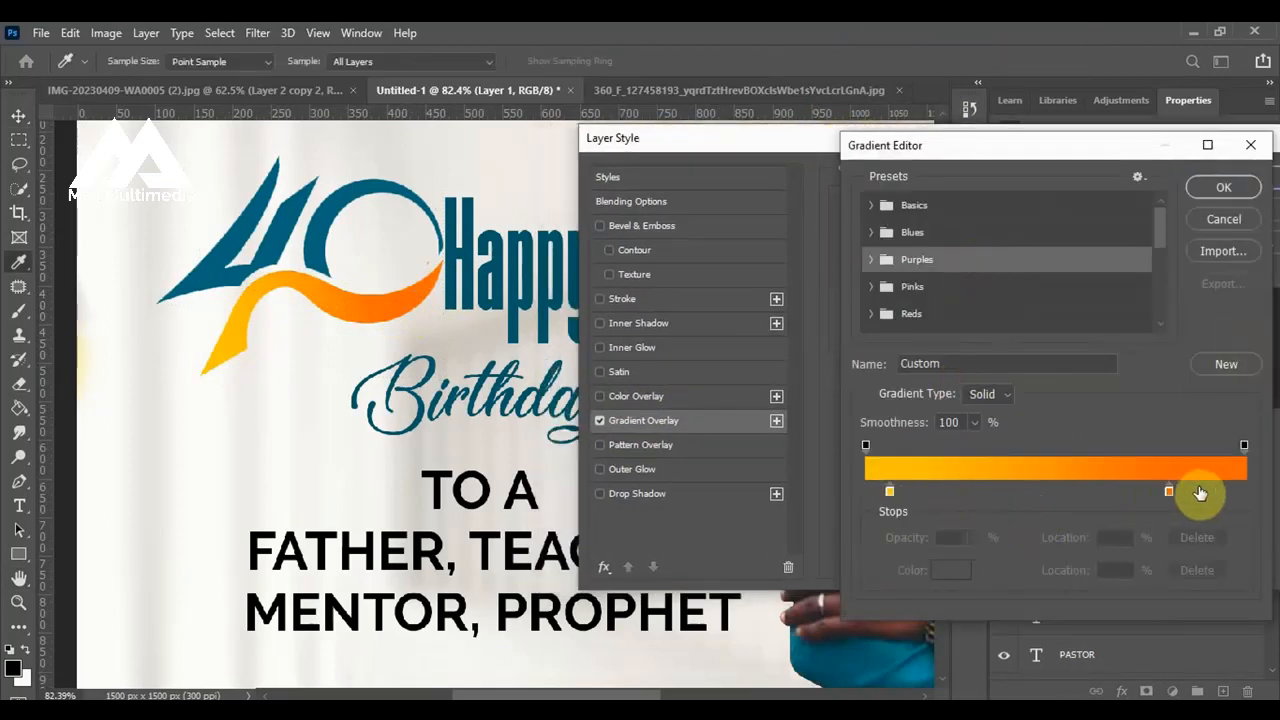
{"action": "left_click", "coordinate": [1170, 491]}
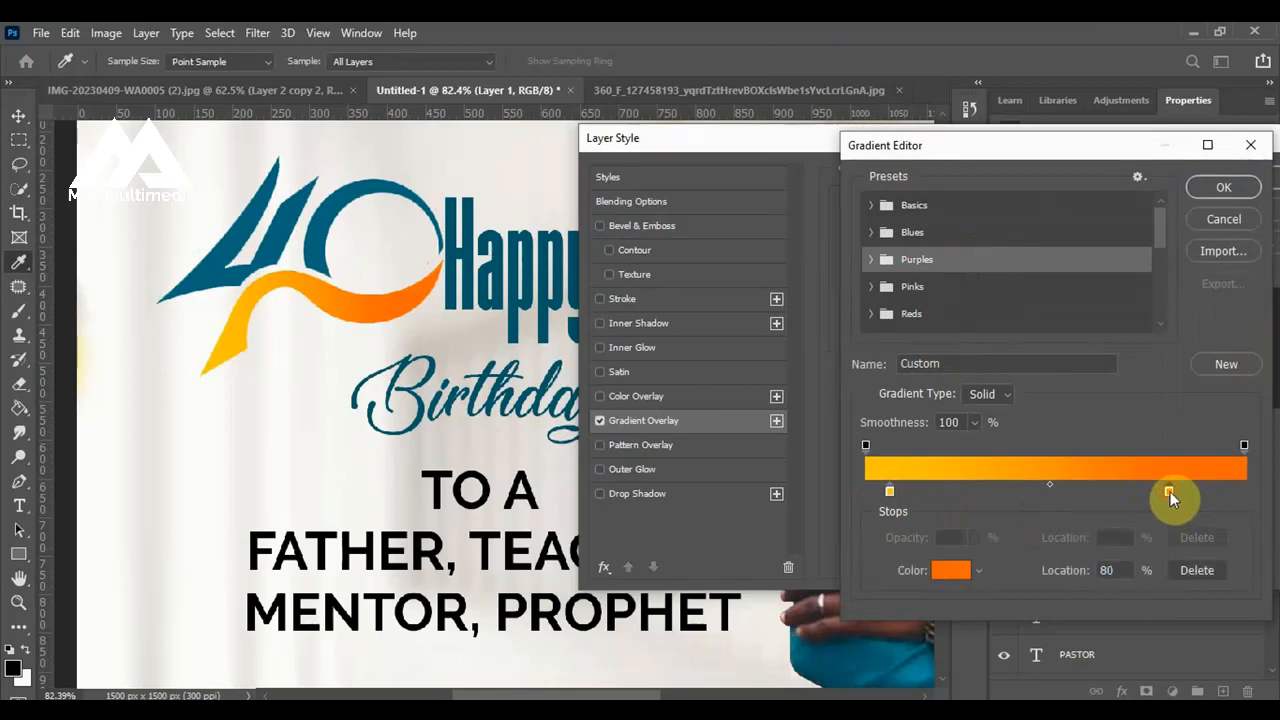
{"action": "left_click", "coordinate": [957, 570]}
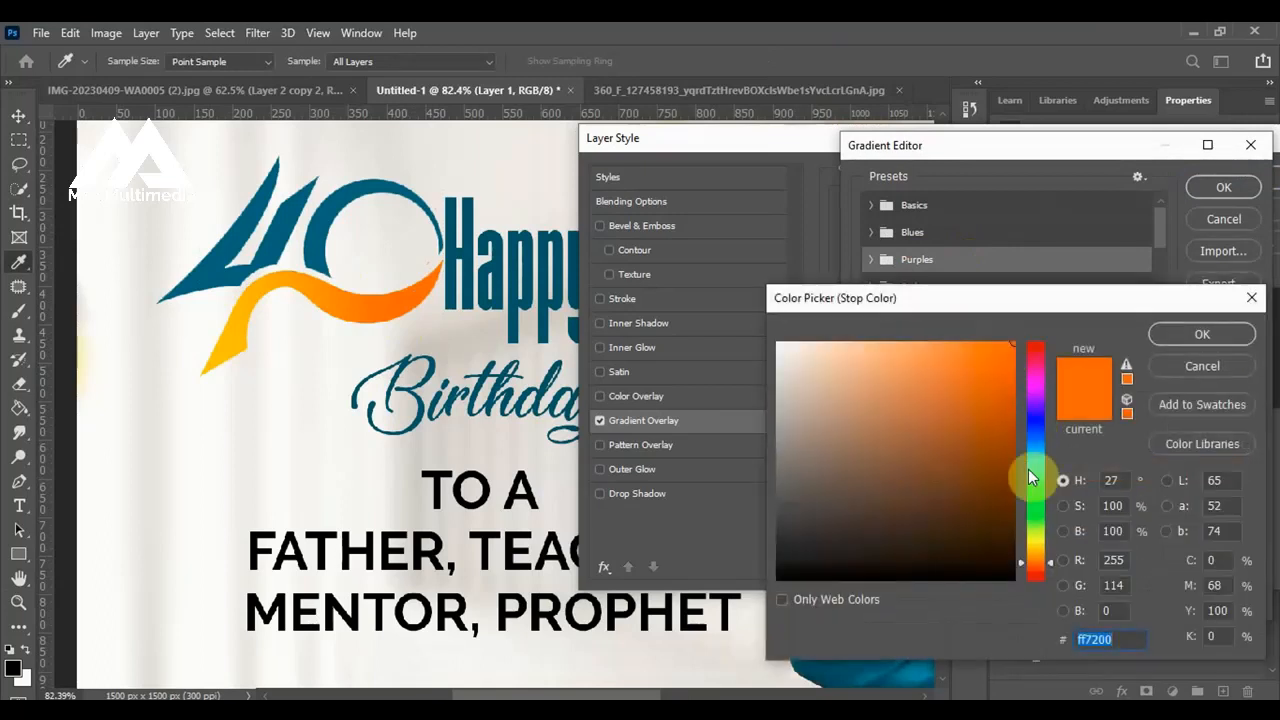
{"action": "left_click", "coordinate": [1035, 567]}
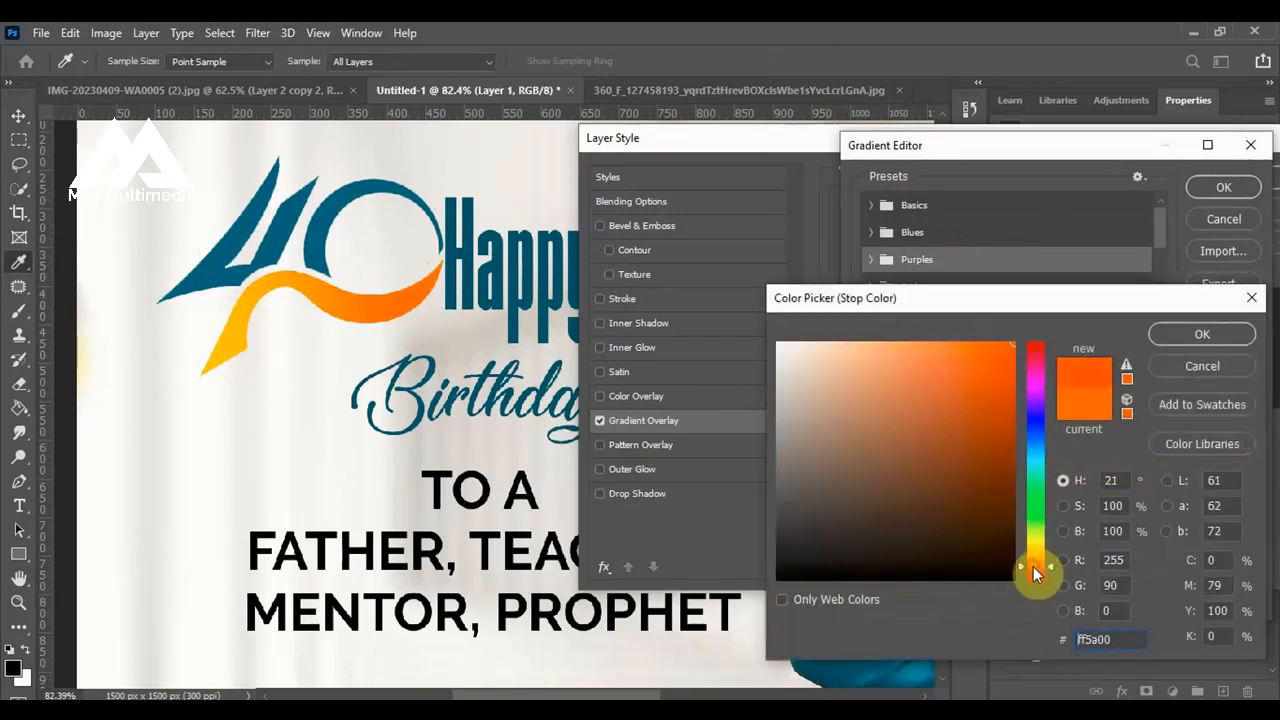
{"action": "left_click", "coordinate": [1198, 336]}
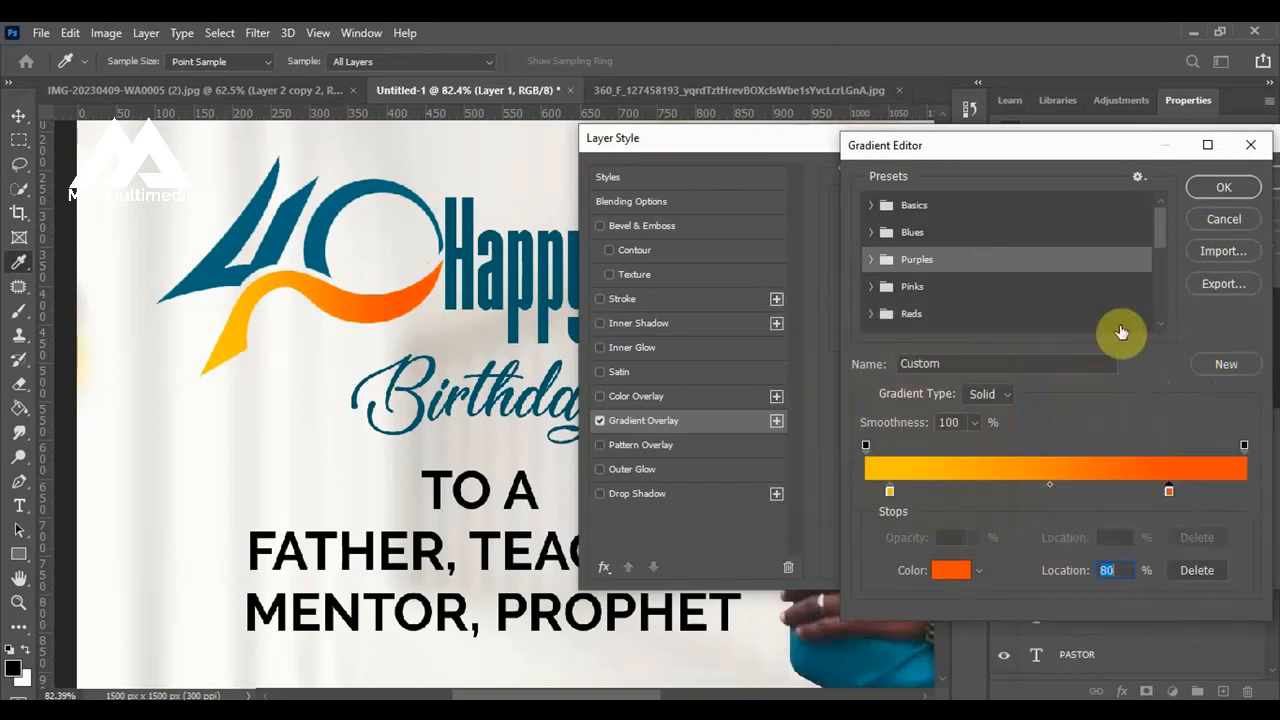
Change the yellow color stop of the ribbon's gradient to ffa800 and accept the edited gradient.
{"action": "left_click", "coordinate": [889, 490]}
{"action": "left_click", "coordinate": [951, 570]}
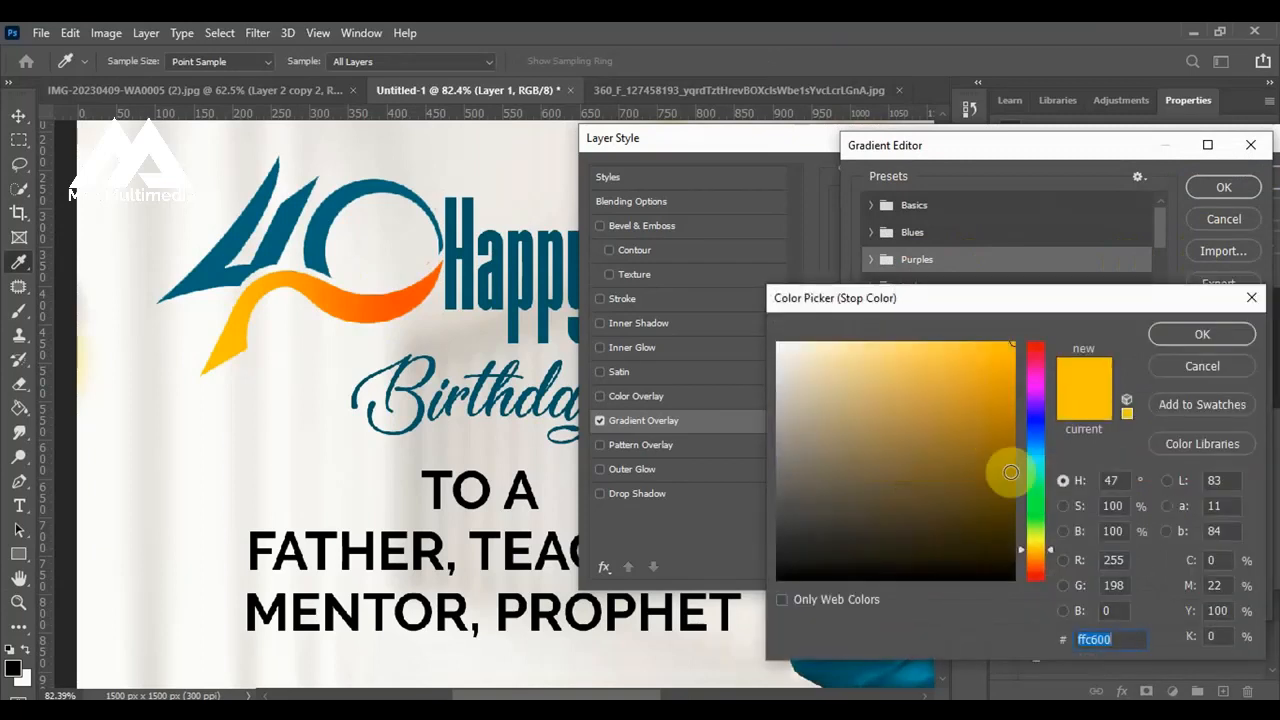
{"action": "left_click", "coordinate": [1041, 554]}
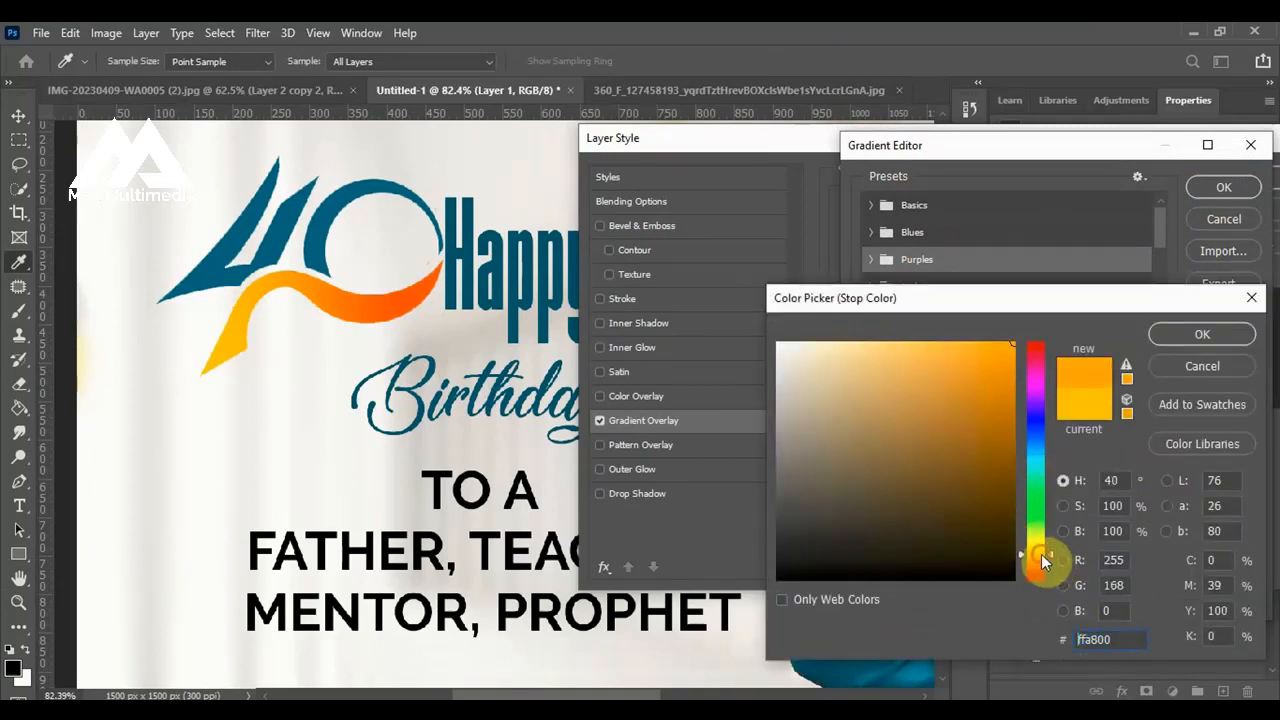
{"action": "left_click", "coordinate": [1190, 338]}
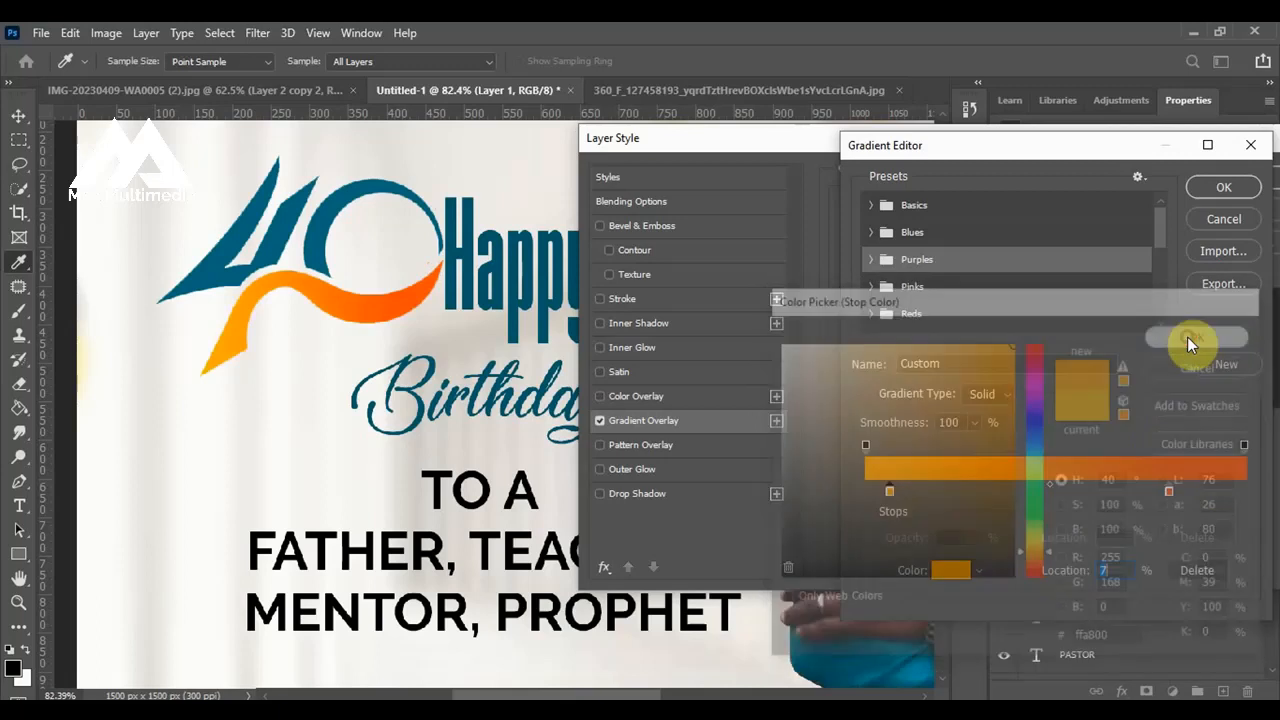
{"action": "left_click", "coordinate": [1209, 191]}
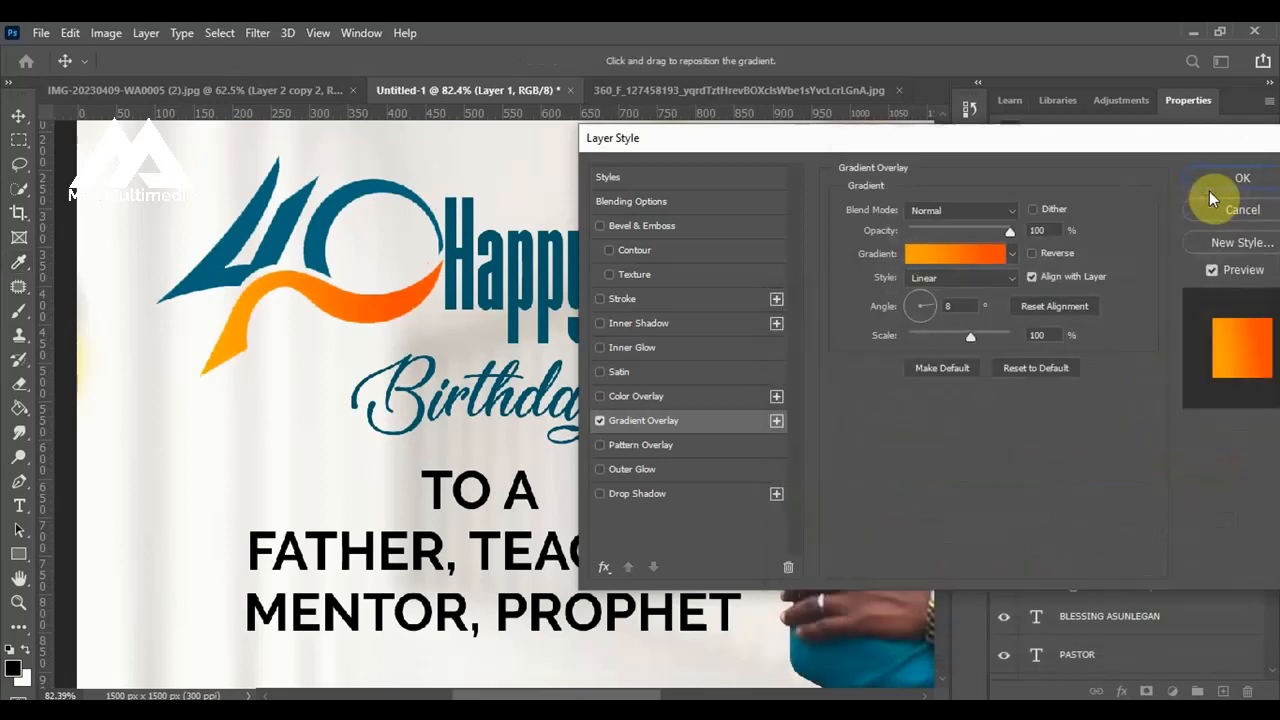
Compare both gradient directions on the ribbon and apply the overlay with Reverse enabled.
{"action": "left_click", "coordinate": [1034, 254]}
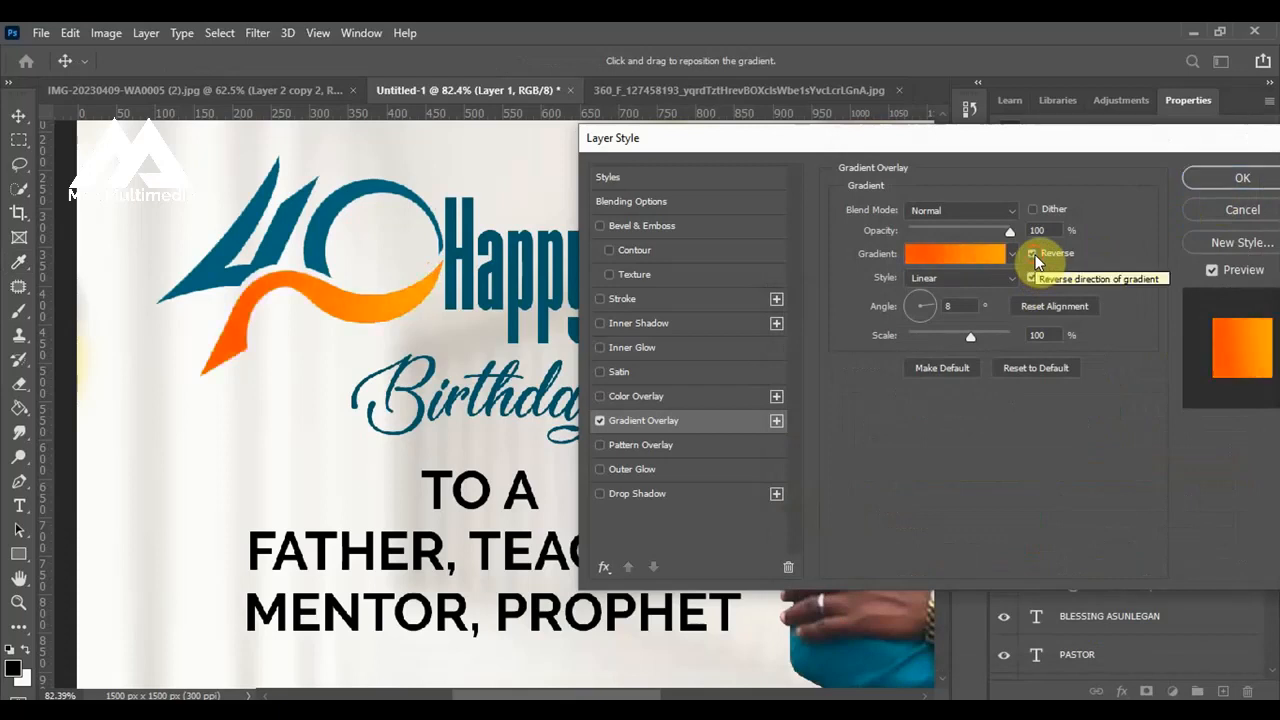
{"action": "left_click", "coordinate": [1034, 254]}
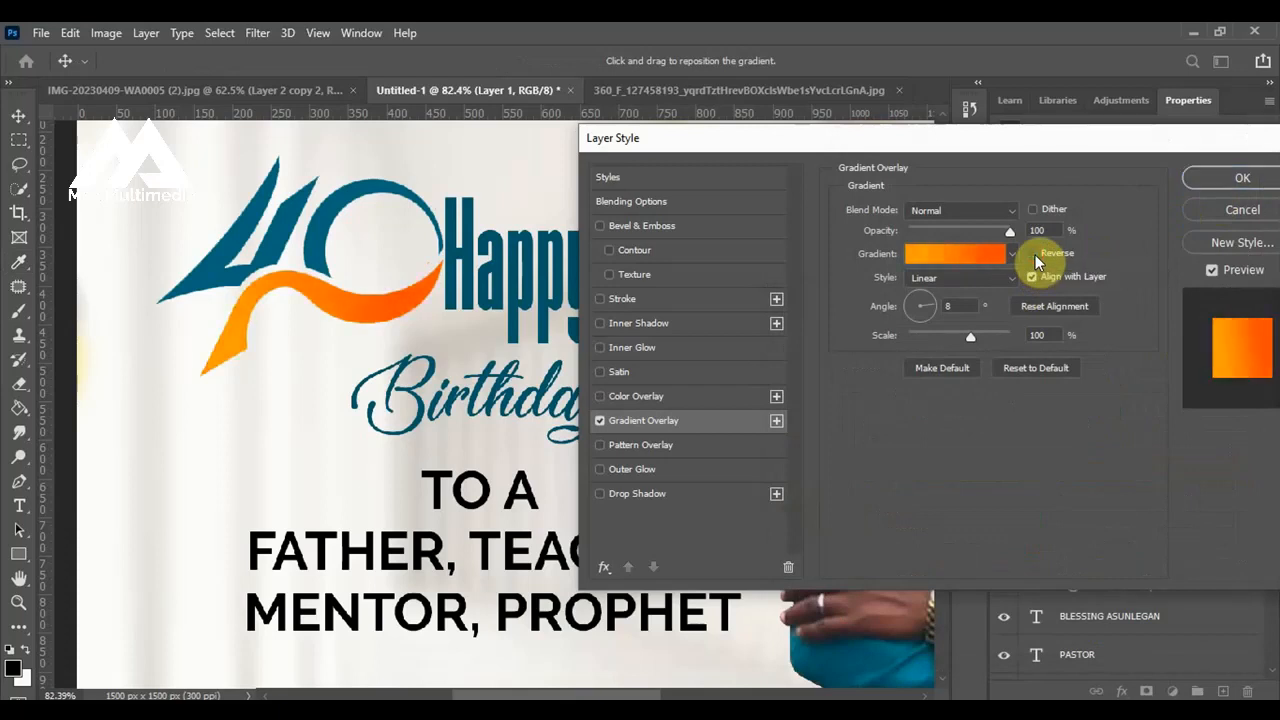
{"action": "left_click_drag", "start_coordinate": [677, 134], "coordinate": [862, 150]}
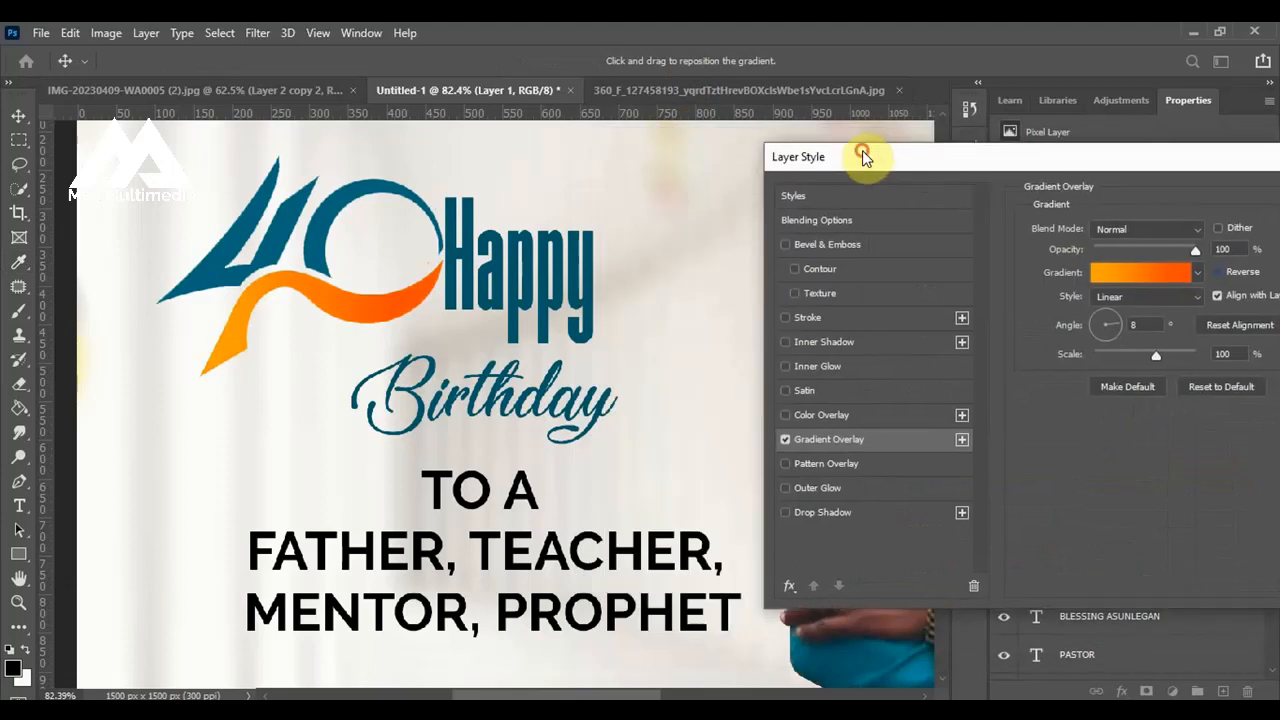
{"action": "left_click", "coordinate": [1220, 273]}
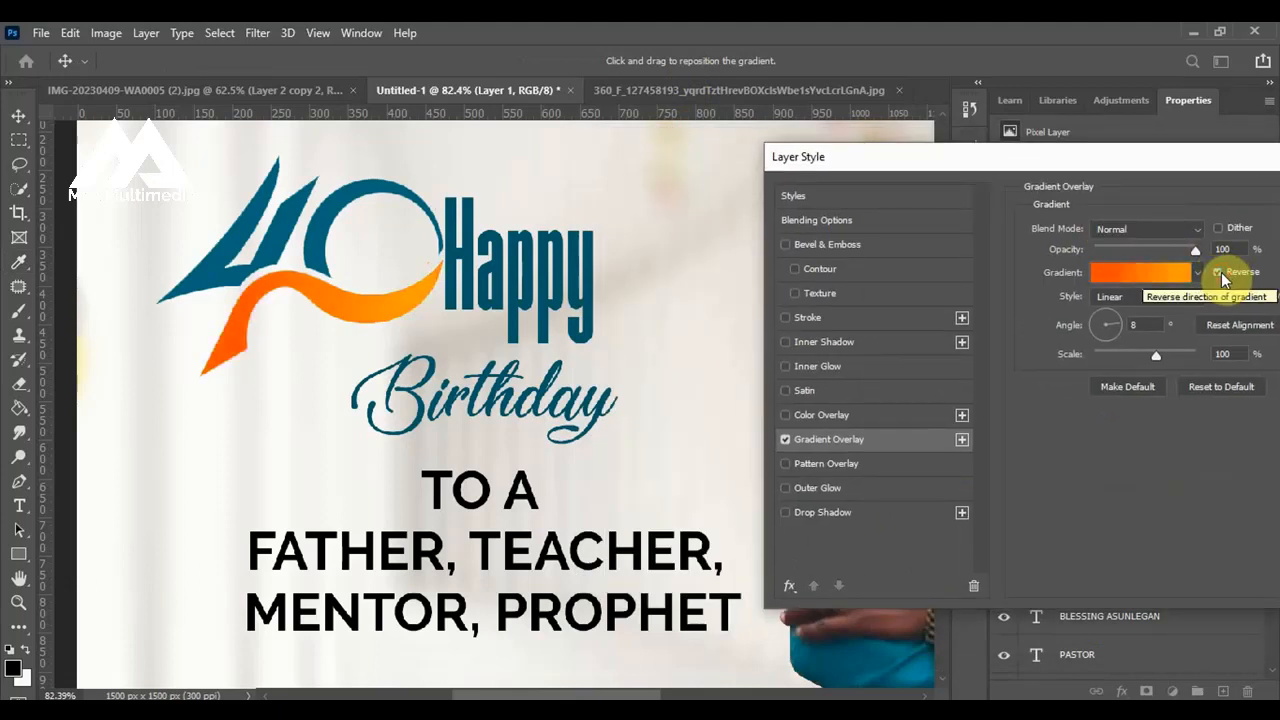
{"action": "left_click", "coordinate": [1220, 273]}
{"action": "left_click", "coordinate": [1220, 273]}
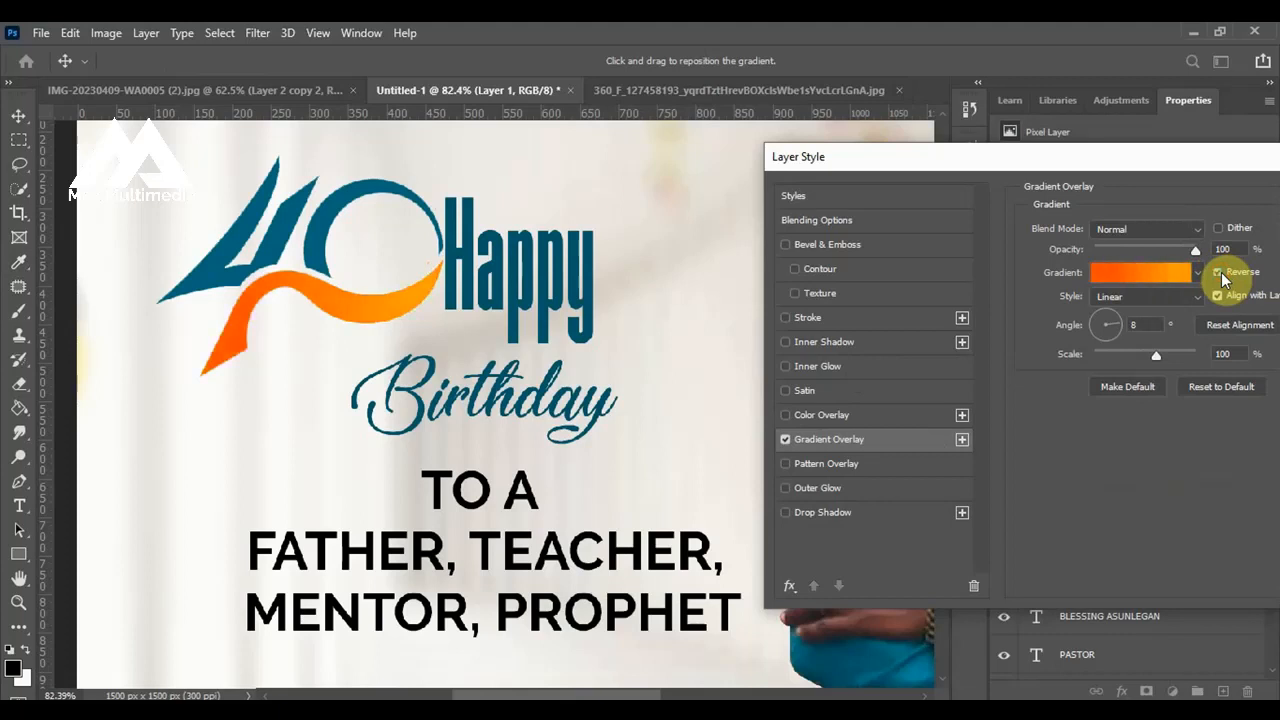
{"action": "left_click", "coordinate": [1220, 273]}
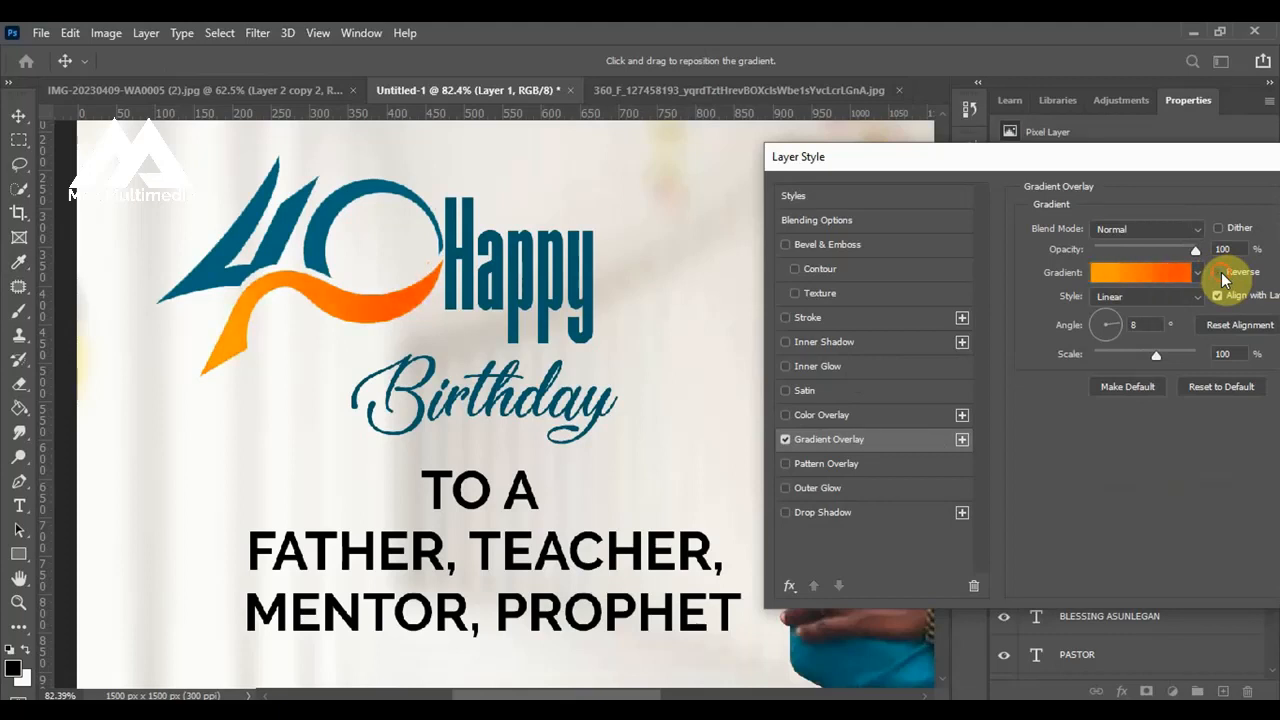
{"action": "left_click", "coordinate": [1220, 273]}
{"action": "left_click_drag", "start_coordinate": [1232, 158], "coordinate": [940, 153]}
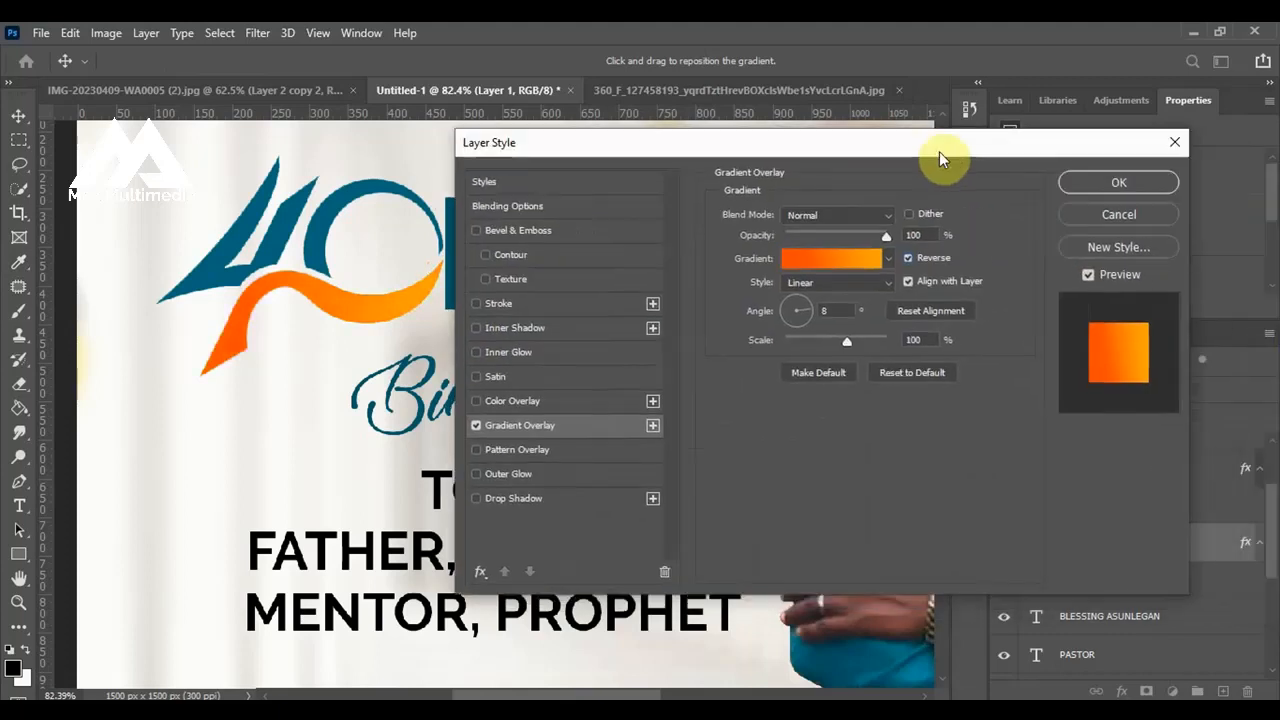
{"action": "left_click", "coordinate": [1116, 182]}
Scale the text block starting "TO A FATHER, TEACHER" down to about 80% and reposition it beneath the word Birthday.
{"action": "scroll", "coordinate": [750, 306], "scroll_direction": "down", "scroll_amount": 5}
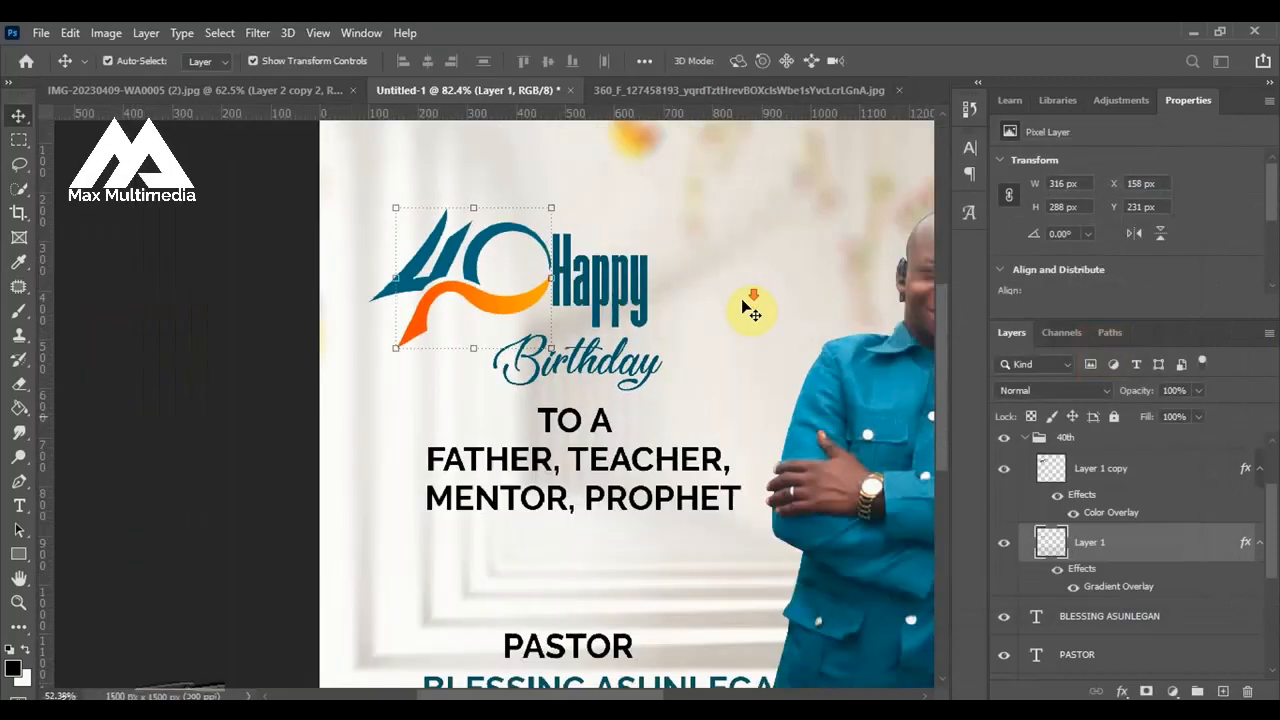
{"action": "left_click", "coordinate": [234, 357]}
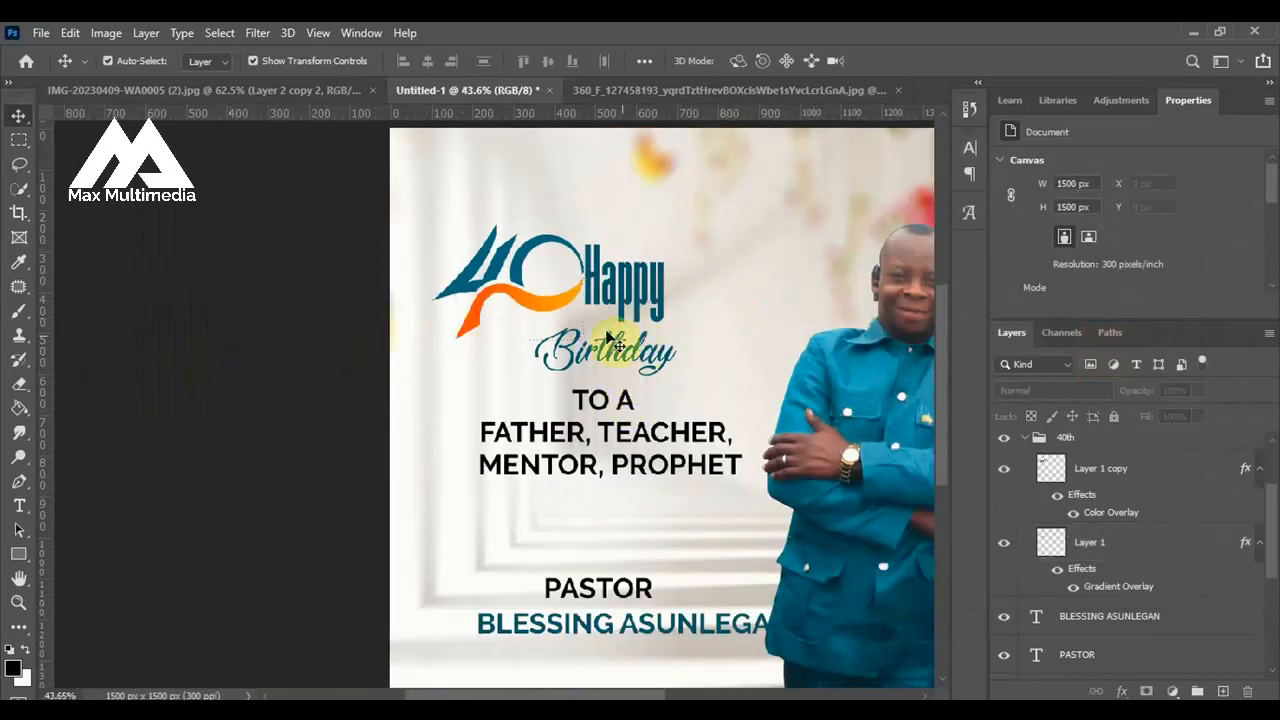
{"action": "key", "text": "ctrl+0"}
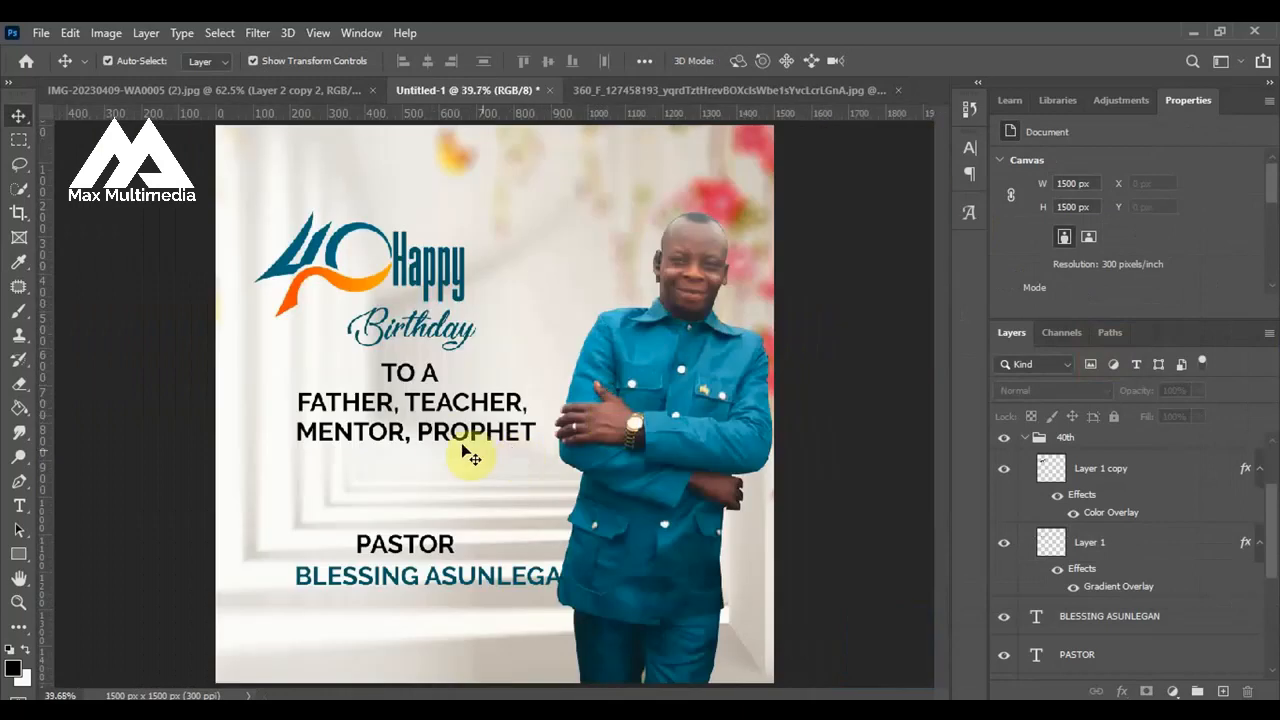
{"action": "left_click", "coordinate": [438, 417]}
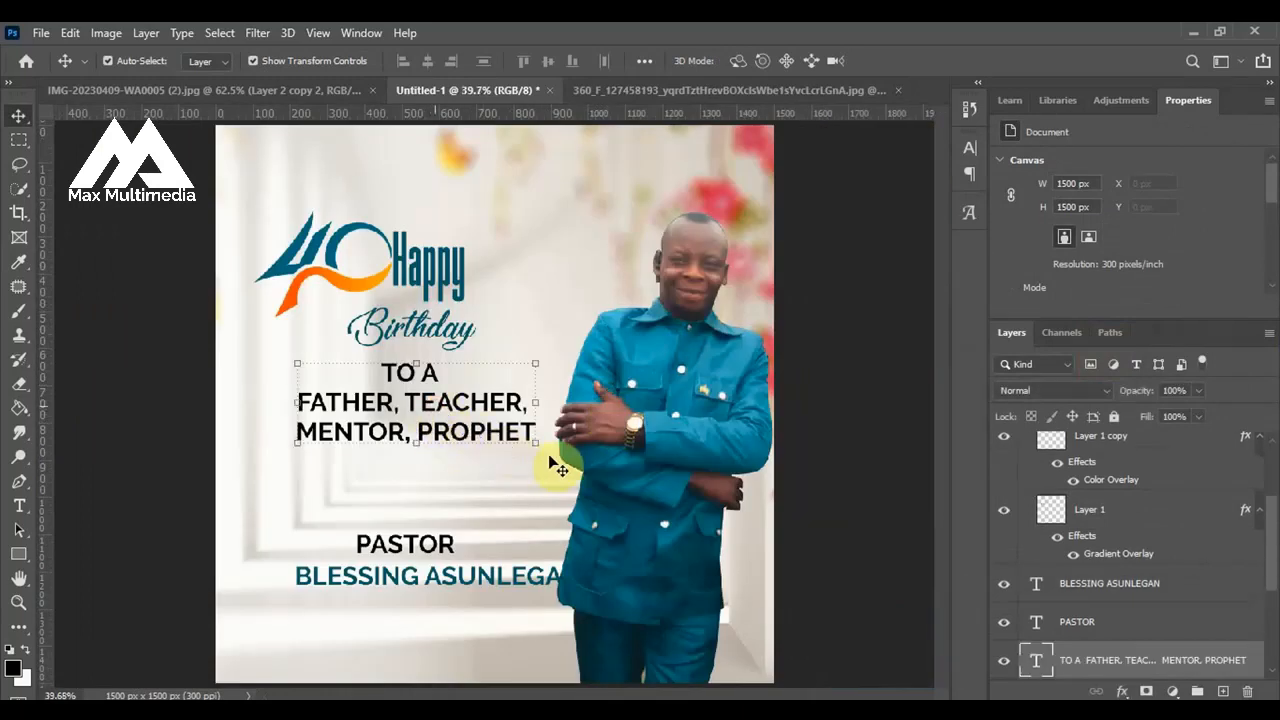
{"action": "left_click_drag", "start_coordinate": [535, 447], "coordinate": [482, 446]}
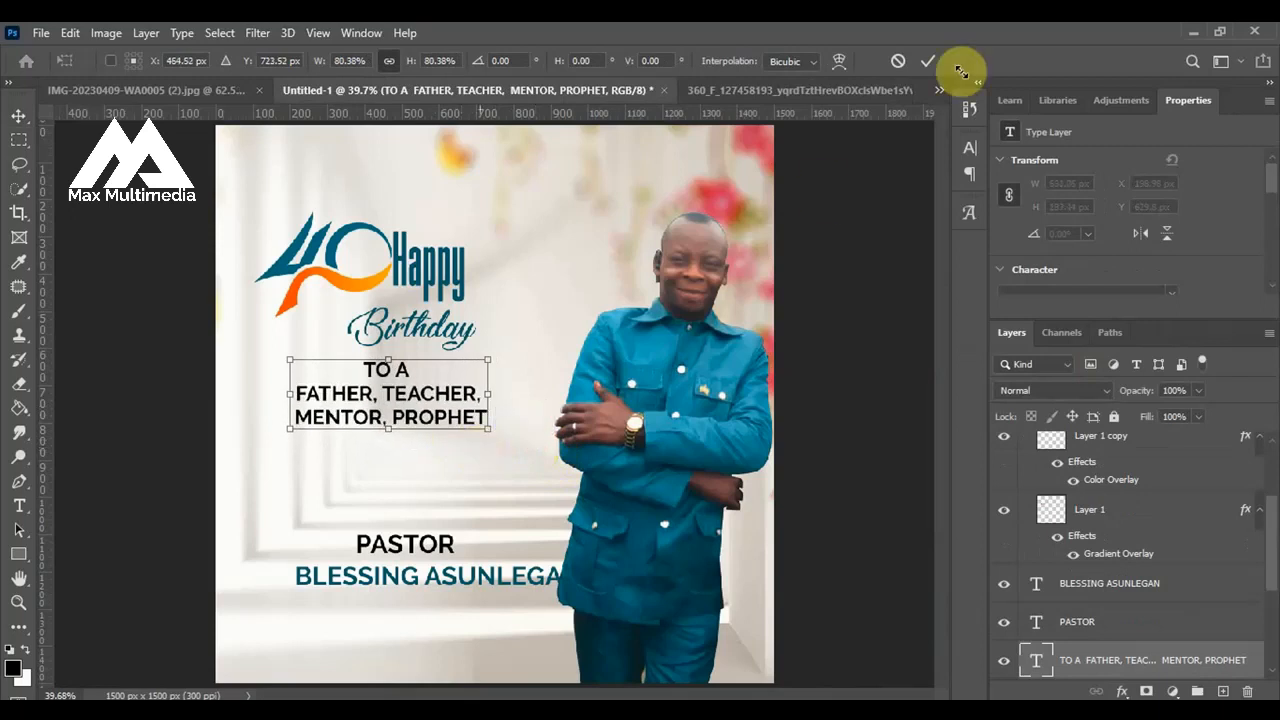
{"action": "left_click", "coordinate": [924, 60]}
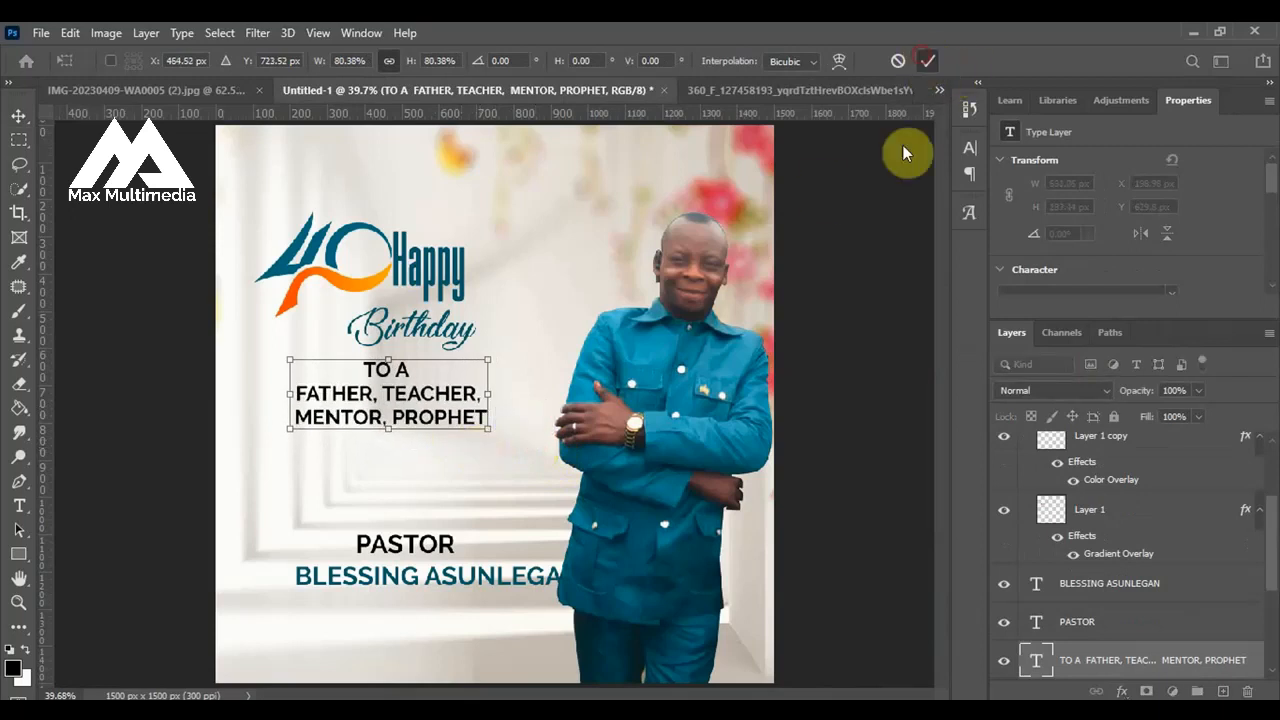
{"action": "left_click_drag", "start_coordinate": [403, 418], "coordinate": [409, 419]}
{"action": "left_click", "coordinate": [395, 420]}
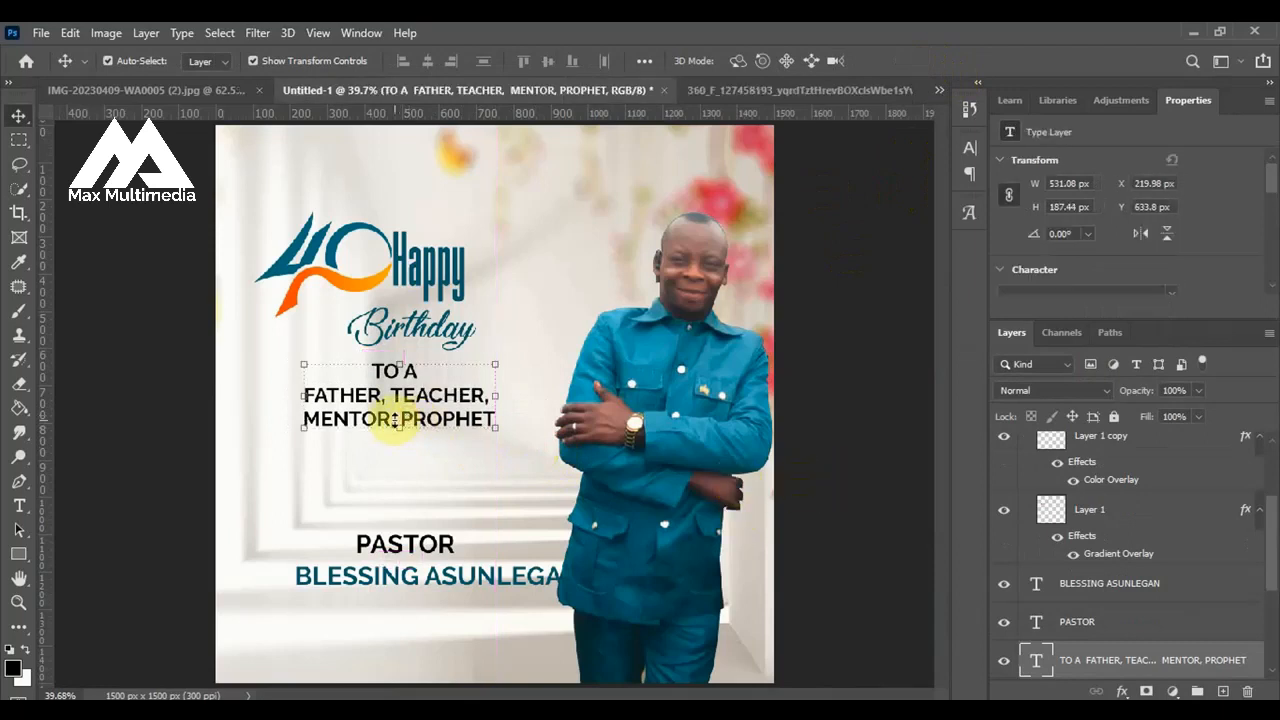
Enlarge the whole 40th logo group to about 119% and shift it slightly up and away from the word Happy.
{"action": "left_click", "coordinate": [326, 255]}
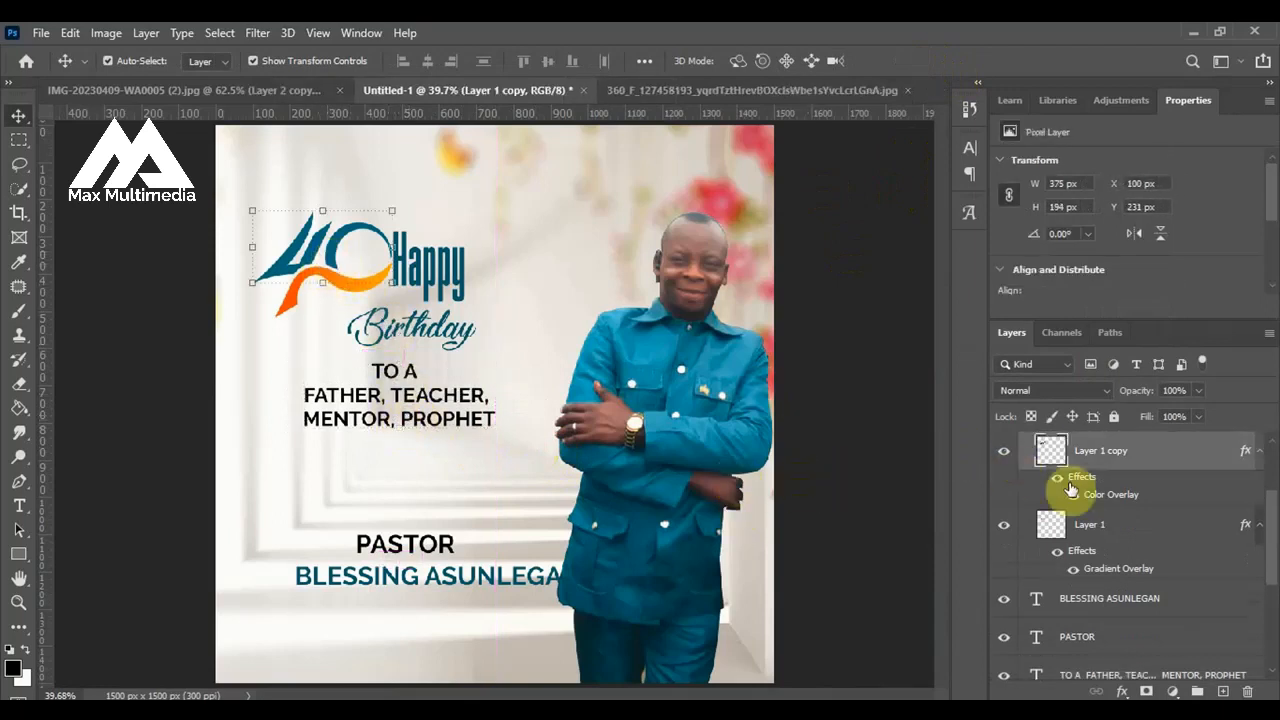
{"action": "scroll", "coordinate": [1070, 488], "scroll_direction": "up", "scroll_amount": 1}
{"action": "left_click", "coordinate": [1026, 513]}
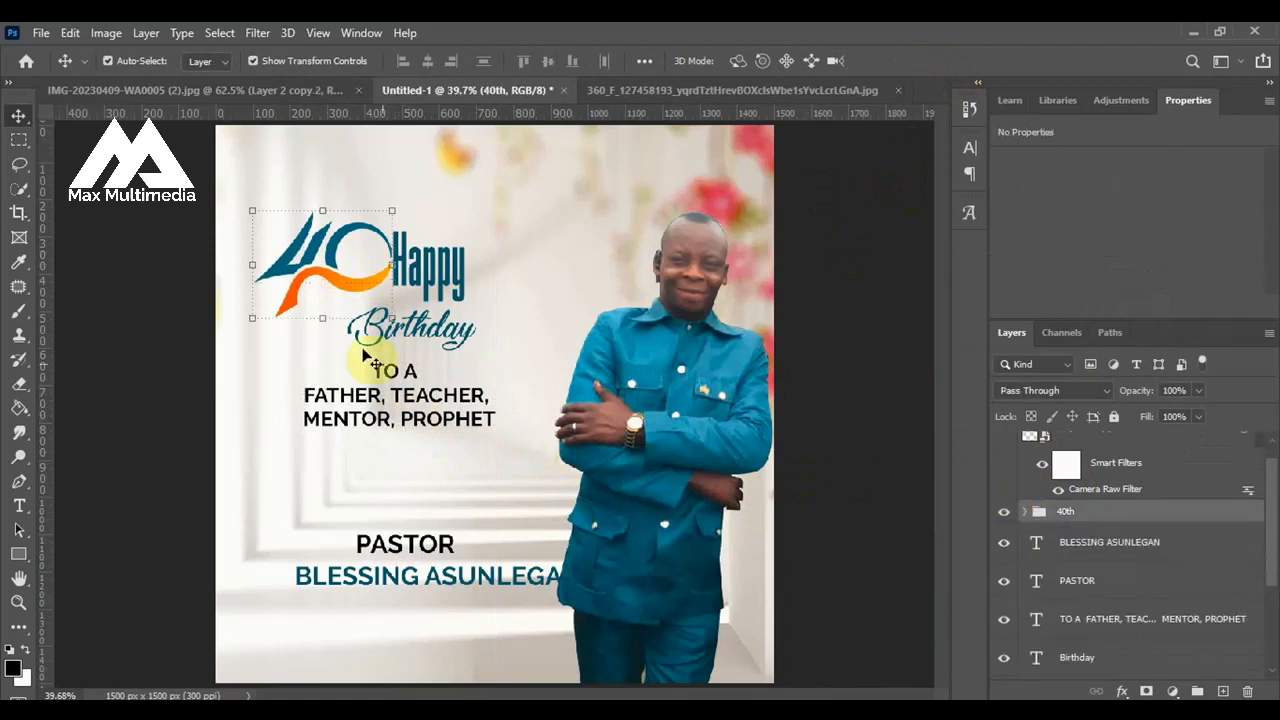
{"action": "left_click_drag", "start_coordinate": [252, 319], "coordinate": [221, 342]}
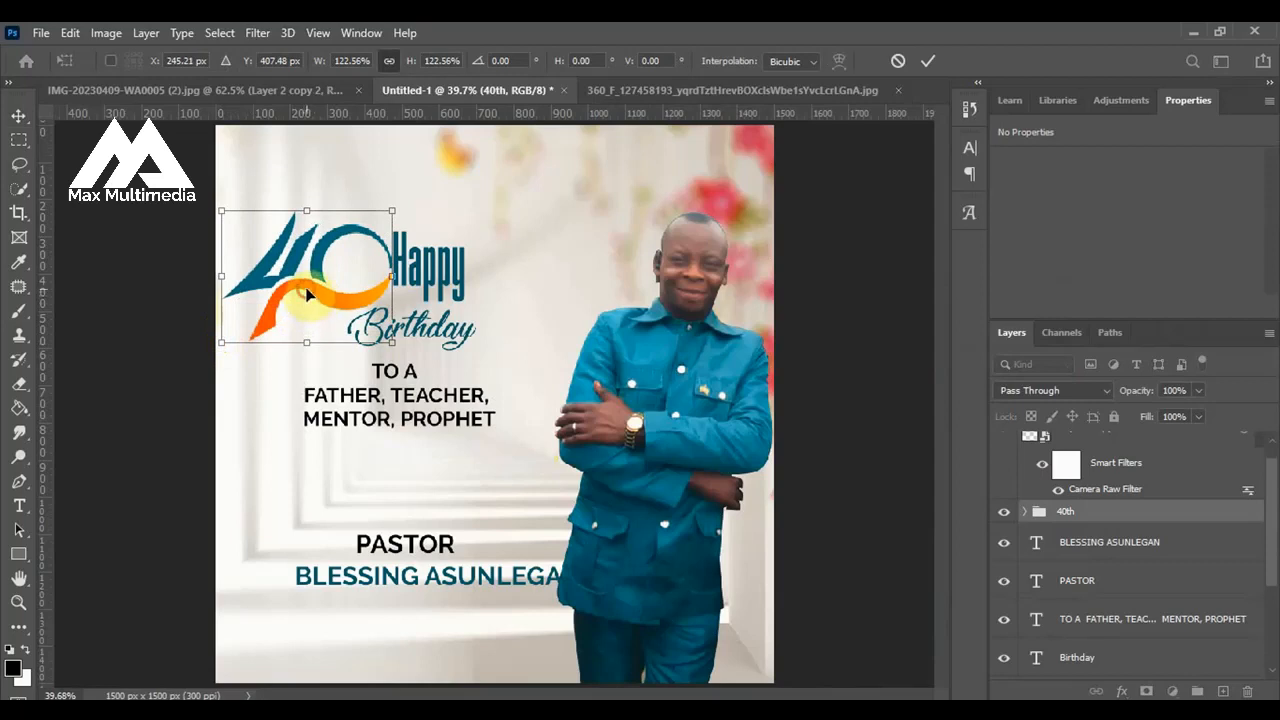
{"action": "left_click_drag", "start_coordinate": [310, 297], "coordinate": [311, 287]}
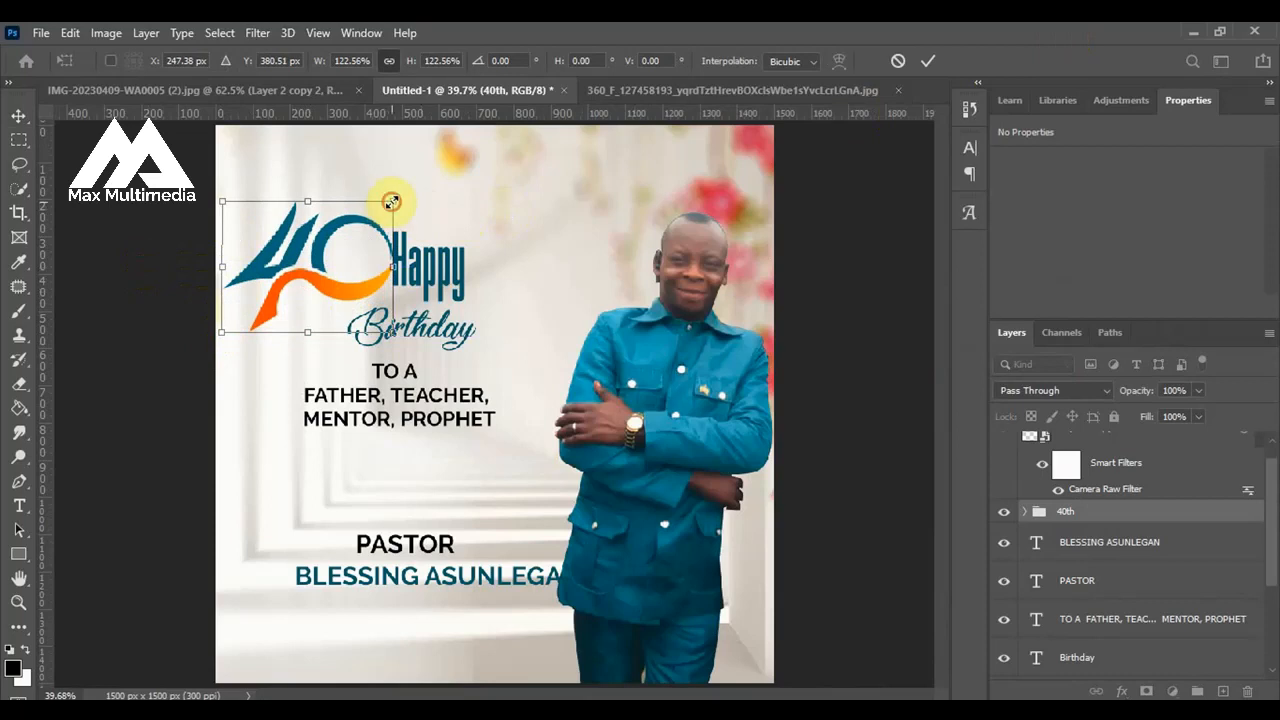
{"action": "left_click_drag", "start_coordinate": [391, 202], "coordinate": [380, 189]}
{"action": "left_click", "coordinate": [928, 60]}
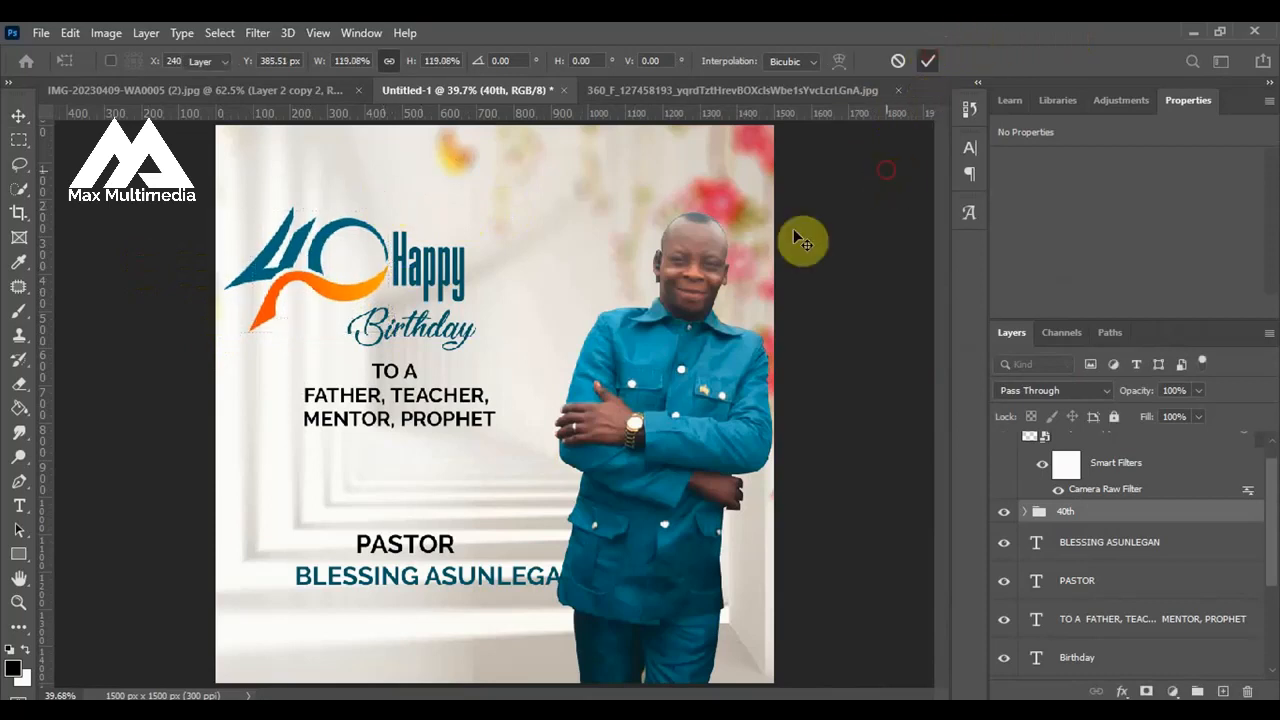
{"action": "left_click", "coordinate": [800, 240]}
Enlarge the word Birthday to about 154% and move the "TO A FATHER, TEACHER" block down to clear it.
{"action": "left_click", "coordinate": [426, 268]}
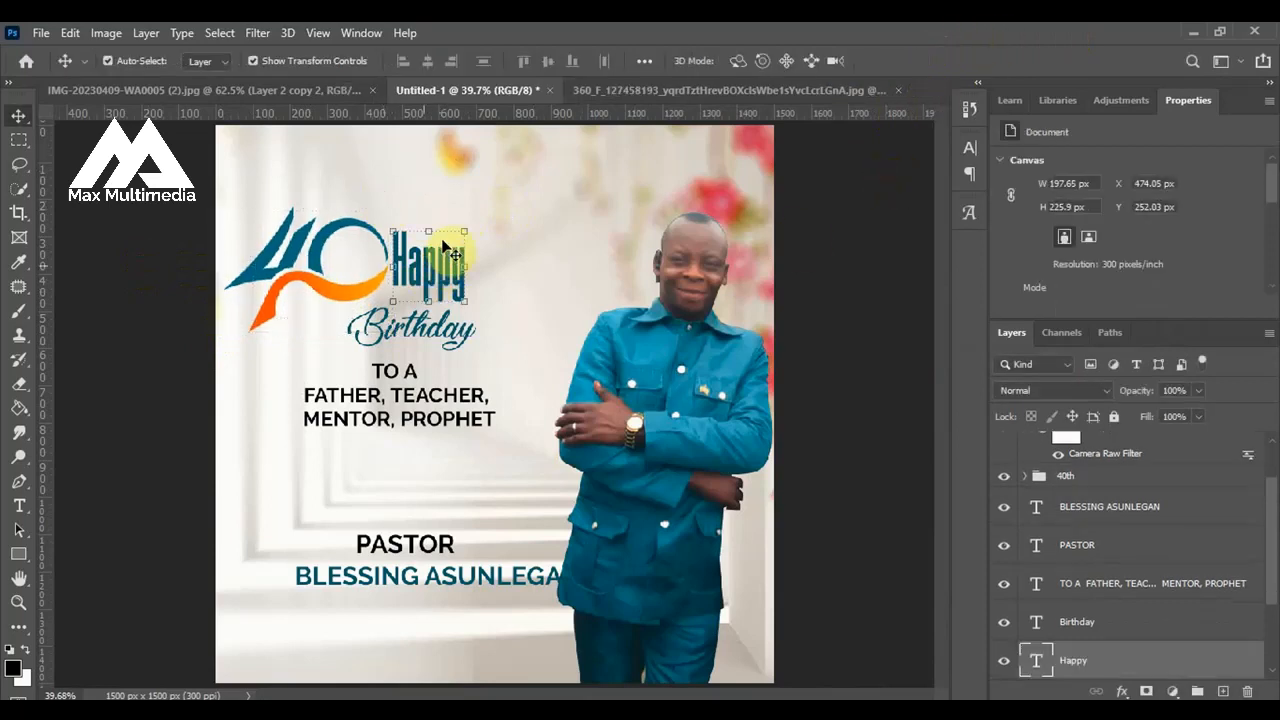
{"action": "left_click", "coordinate": [444, 330]}
{"action": "key", "text": "ctrl+t"}
{"action": "left_click_drag", "start_coordinate": [348, 350], "coordinate": [276, 382]}
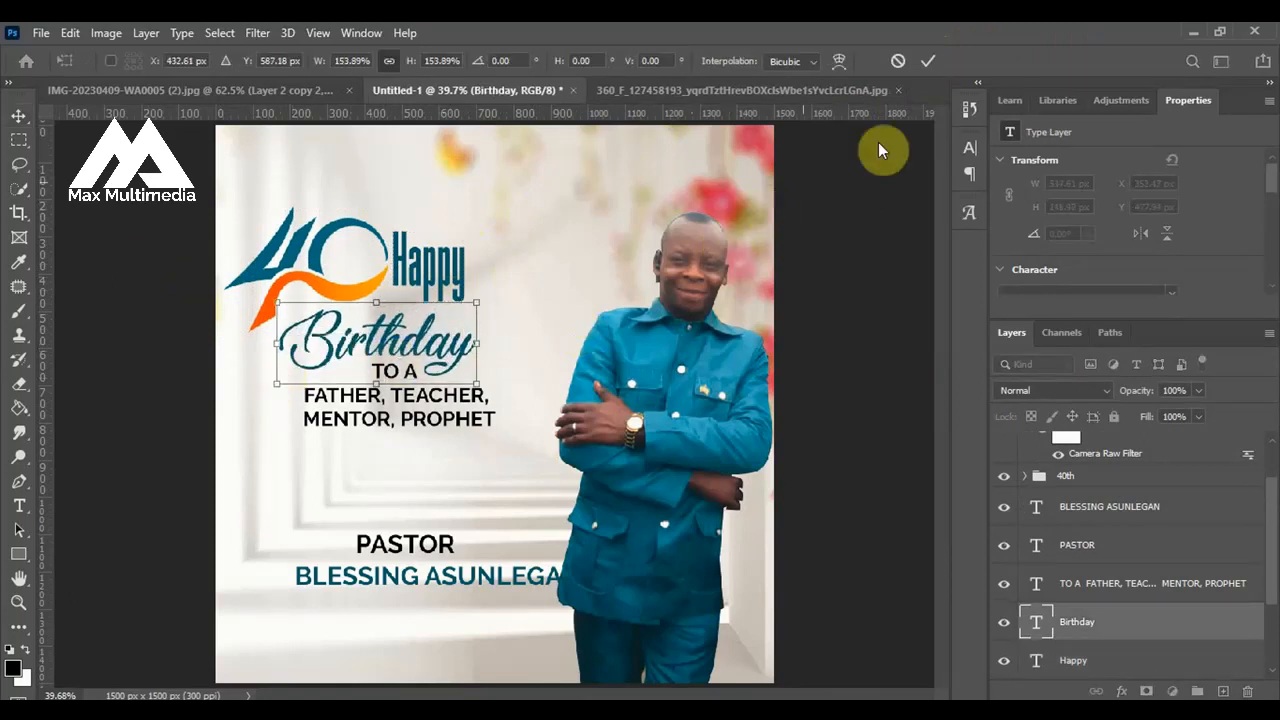
{"action": "left_click", "coordinate": [934, 64]}
{"action": "left_click", "coordinate": [830, 285]}
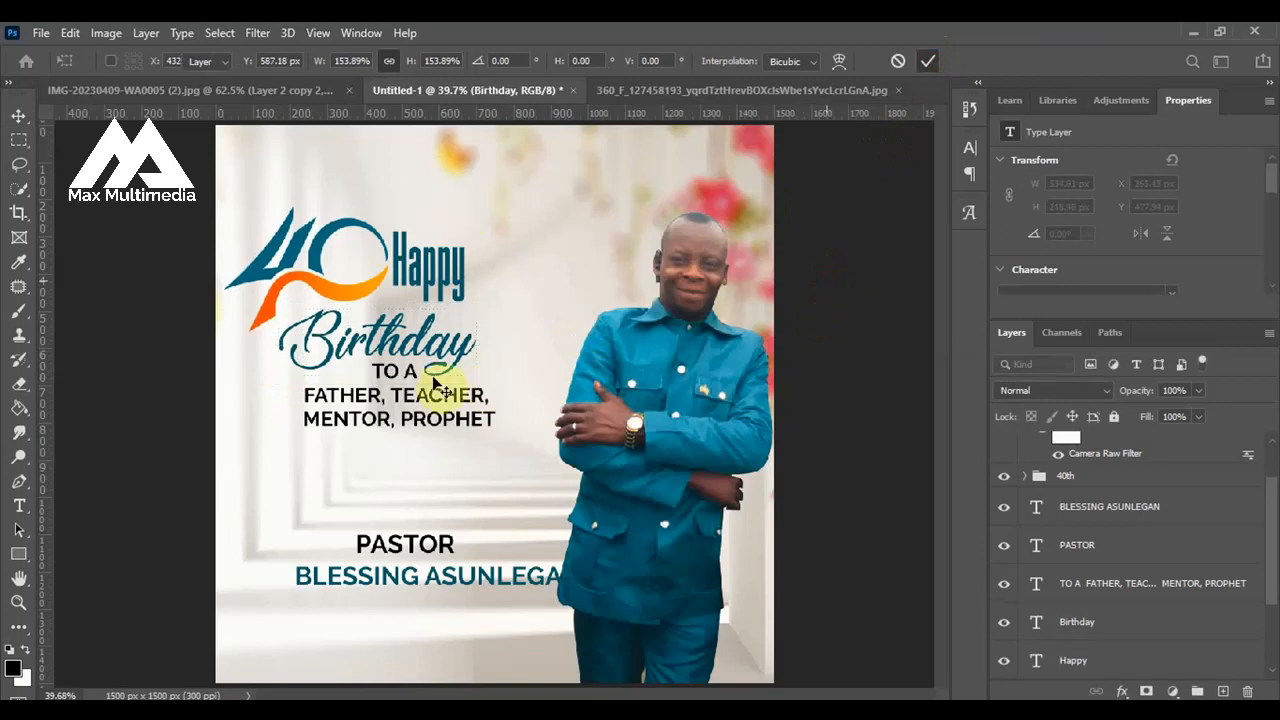
{"action": "left_click_drag", "start_coordinate": [402, 400], "coordinate": [395, 441]}
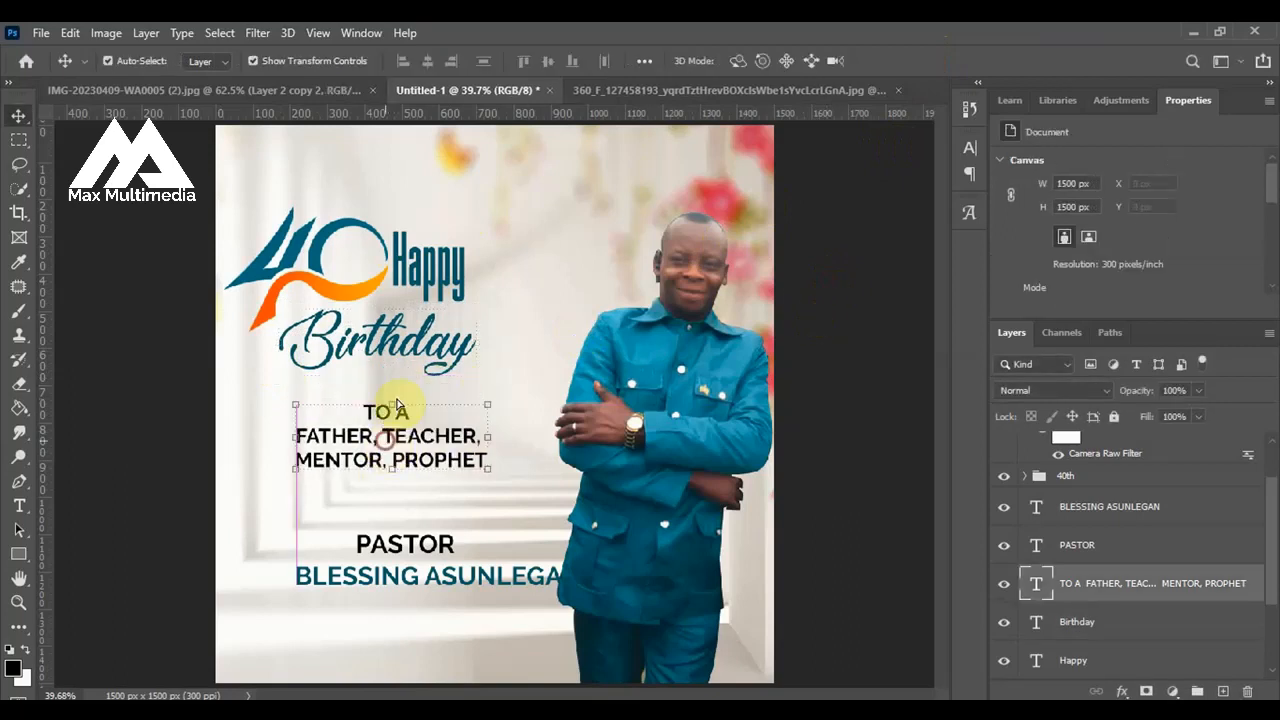
Reposition the word Birthday slightly to the left and nudge it up close beneath the 40 logo and Happy.
{"action": "left_click", "coordinate": [418, 351]}
{"action": "left_click_drag", "start_coordinate": [430, 355], "coordinate": [426, 352]}
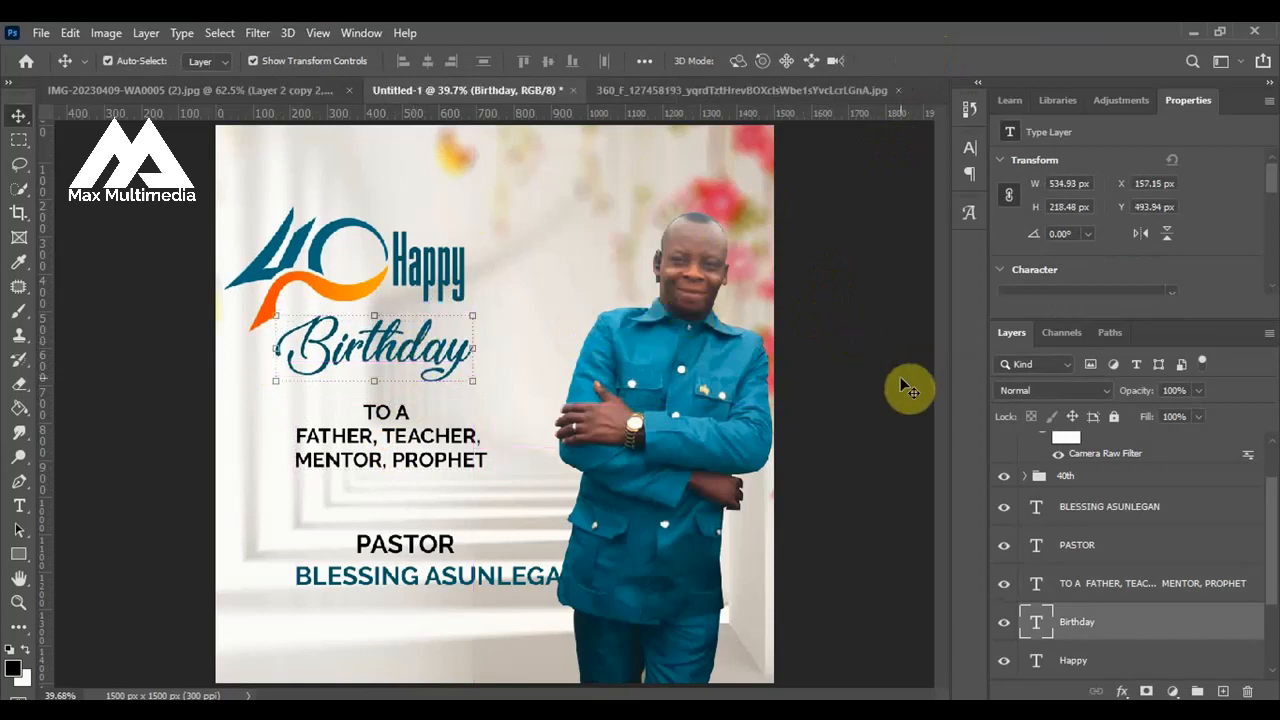
{"action": "key", "text": "Up"}
{"action": "key", "text": "Up"}
{"action": "key", "text": "Up"}
{"action": "key", "text": "Up"}
{"action": "key", "text": "Up"}
{"action": "key", "text": "Up"}
{"action": "key", "text": "Up"}
{"action": "key", "text": "Up"}
{"action": "key", "text": "Up"}
{"action": "key", "text": "Up"}
{"action": "key", "text": "Up"}
{"action": "key", "text": "Up"}
{"action": "key", "text": "Up"}
{"action": "key", "text": "Up"}
{"action": "key", "text": "Up"}
{"action": "key", "text": "Up"}
{"action": "key", "text": "Up"}
{"action": "key", "text": "Up"}
{"action": "key", "text": "Up"}
{"action": "key", "text": "Up"}
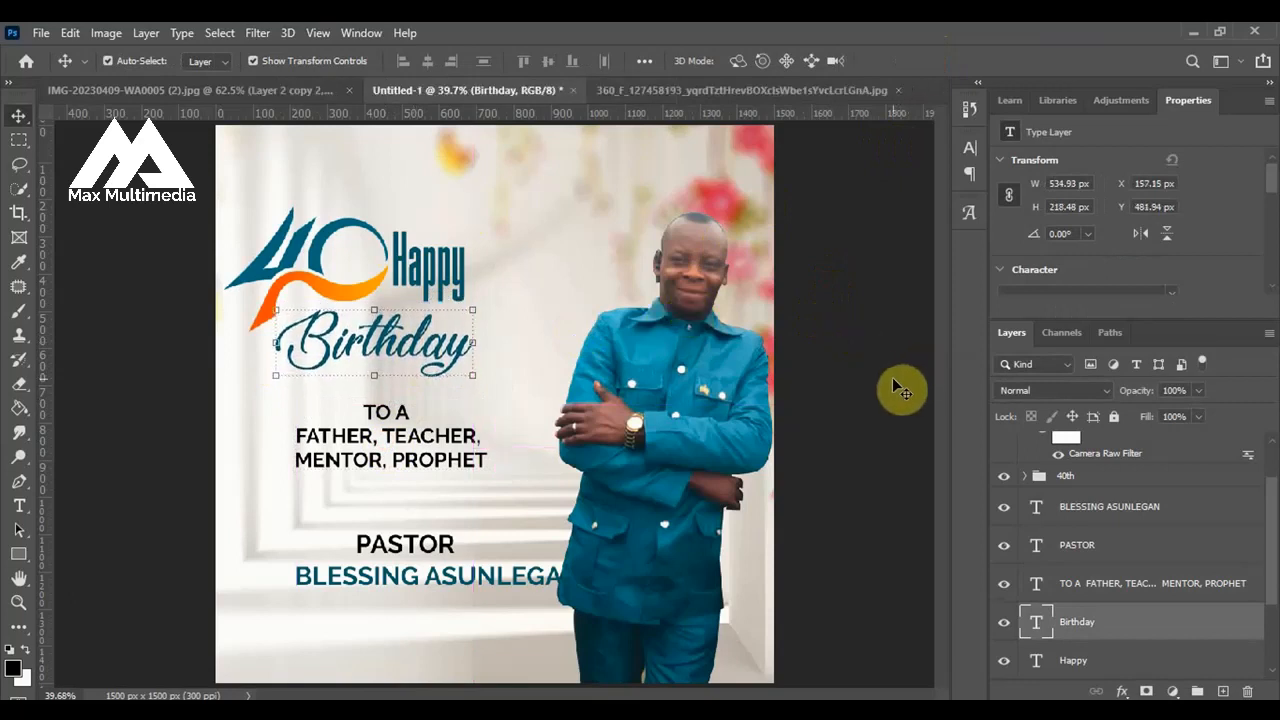
{"action": "key", "text": "Up"}
{"action": "key", "text": "Up"}
{"action": "key", "text": "Up"}
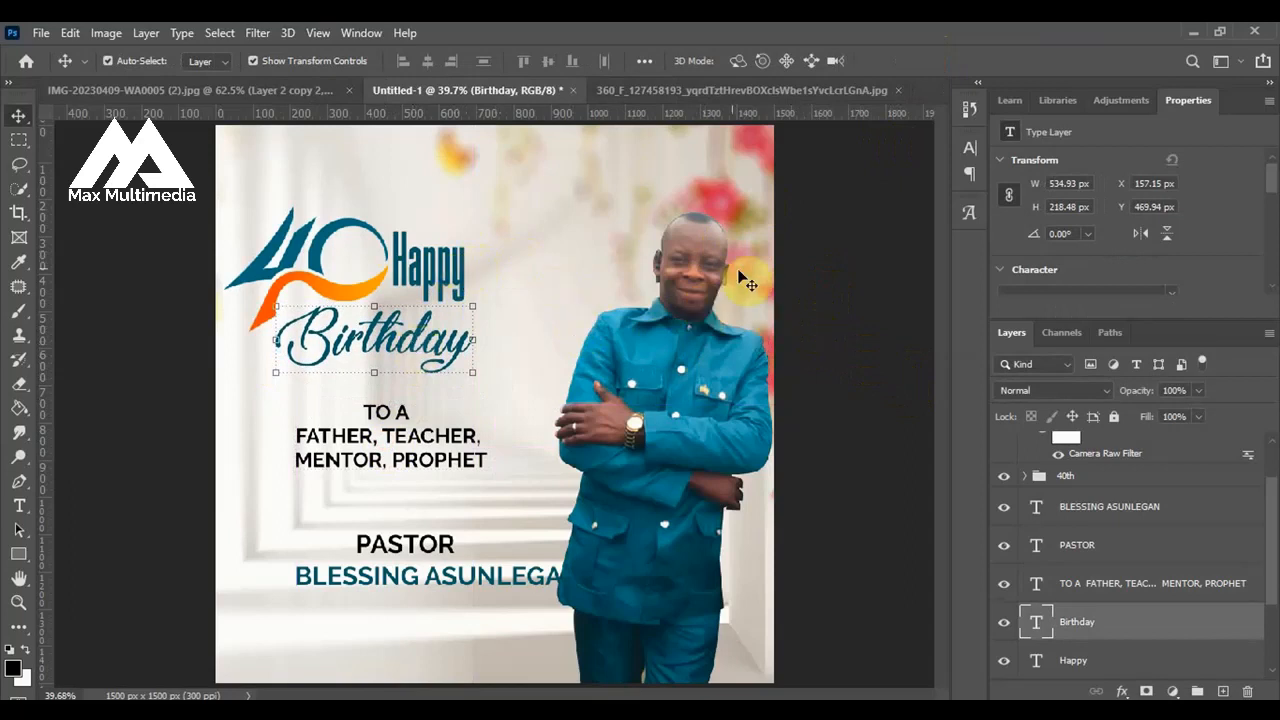
{"action": "left_click", "coordinate": [870, 348]}
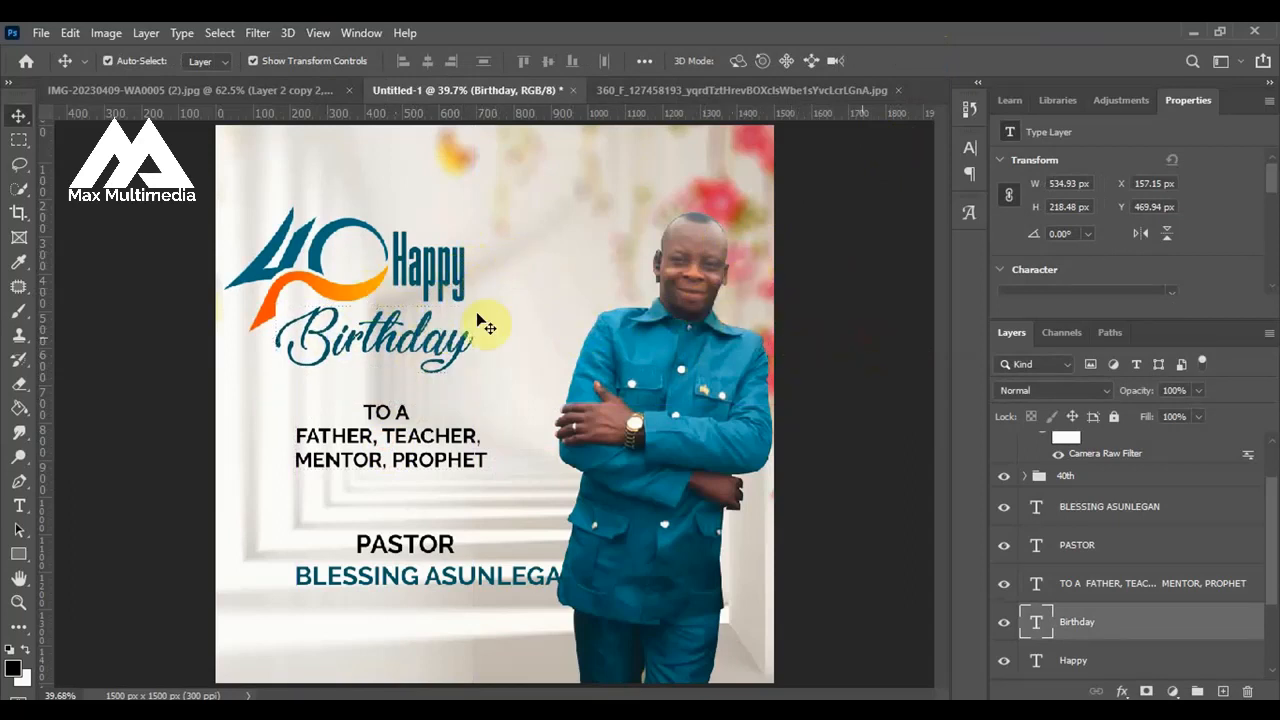
{"action": "left_click", "coordinate": [432, 303]}
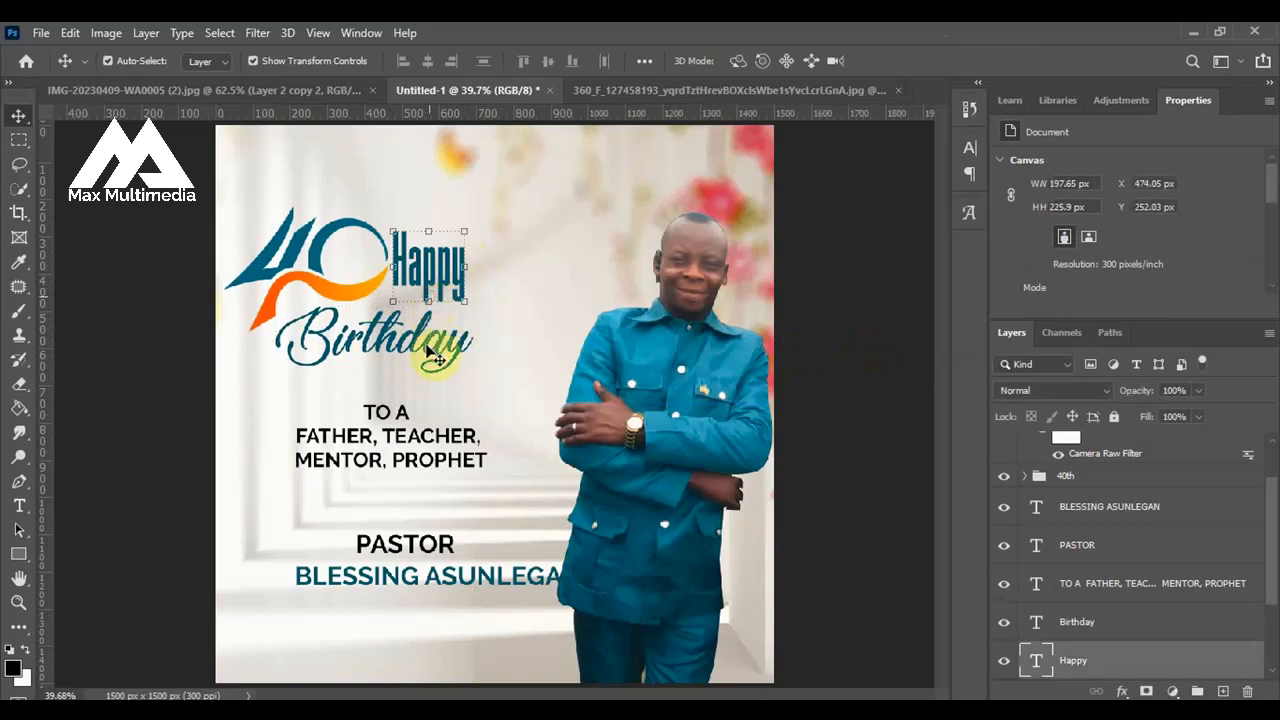
{"action": "right_click", "coordinate": [1179, 632]}
{"action": "left_click", "coordinate": [851, 306]}
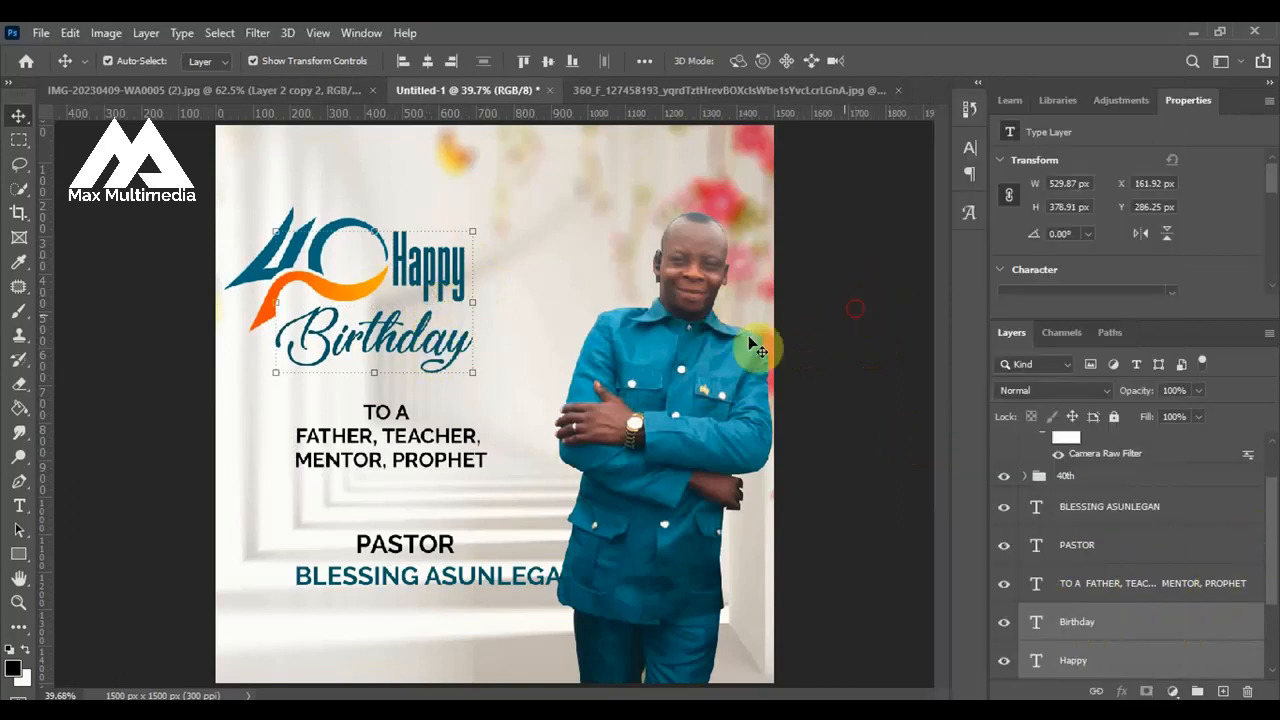
{"action": "left_click", "coordinate": [551, 274]}
Add a black Multiply drop shadow to the word Happy with 56% opacity and a size of 0 px.
{"action": "left_click", "coordinate": [449, 268]}
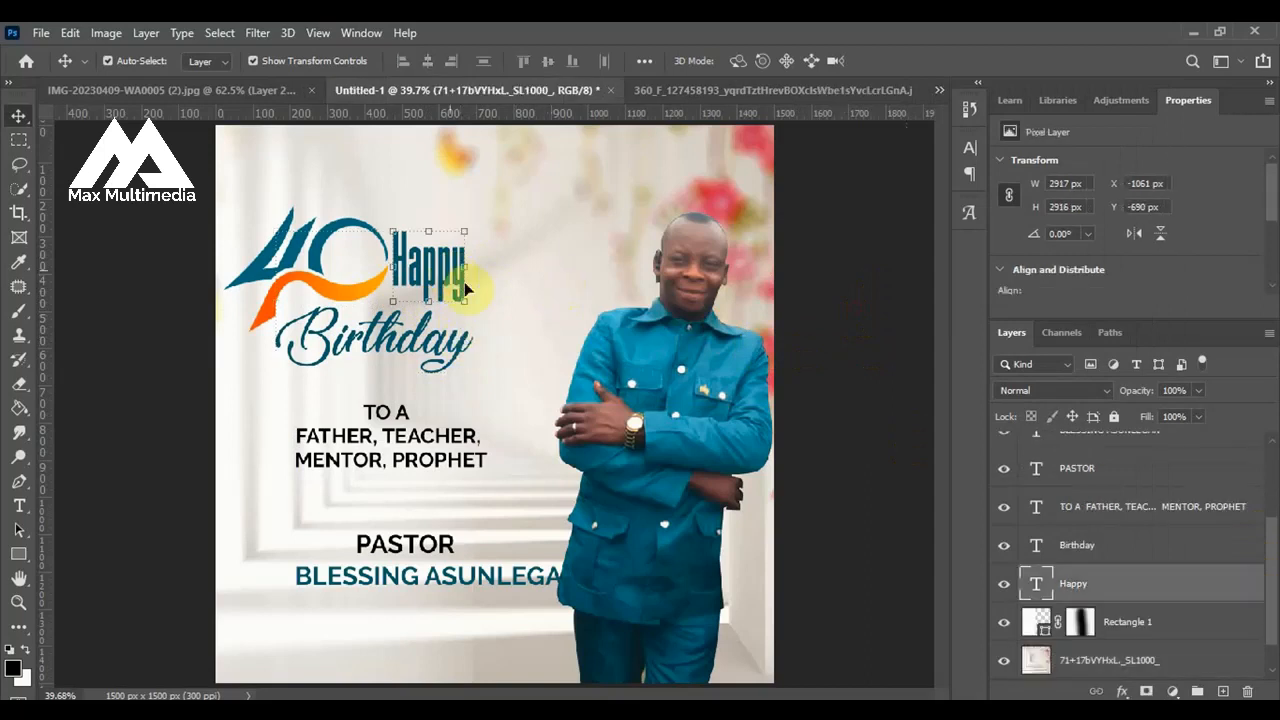
{"action": "right_click", "coordinate": [1180, 592]}
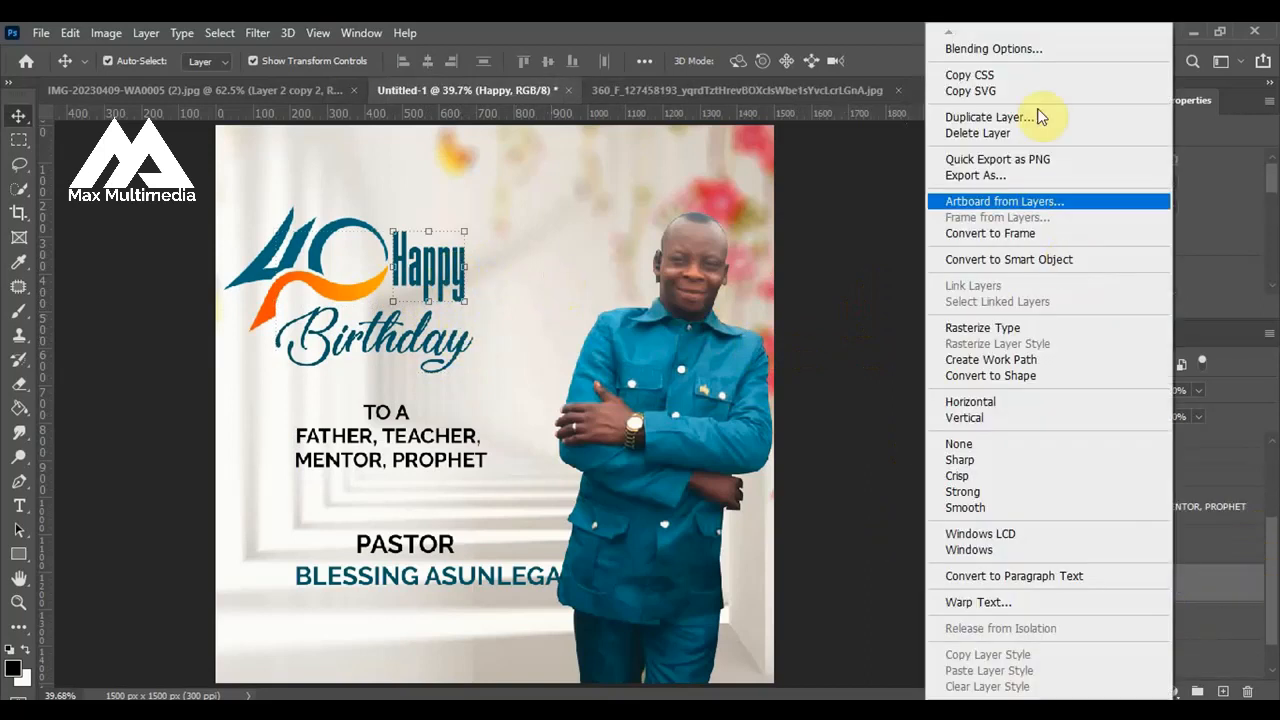
{"action": "left_click", "coordinate": [1029, 49]}
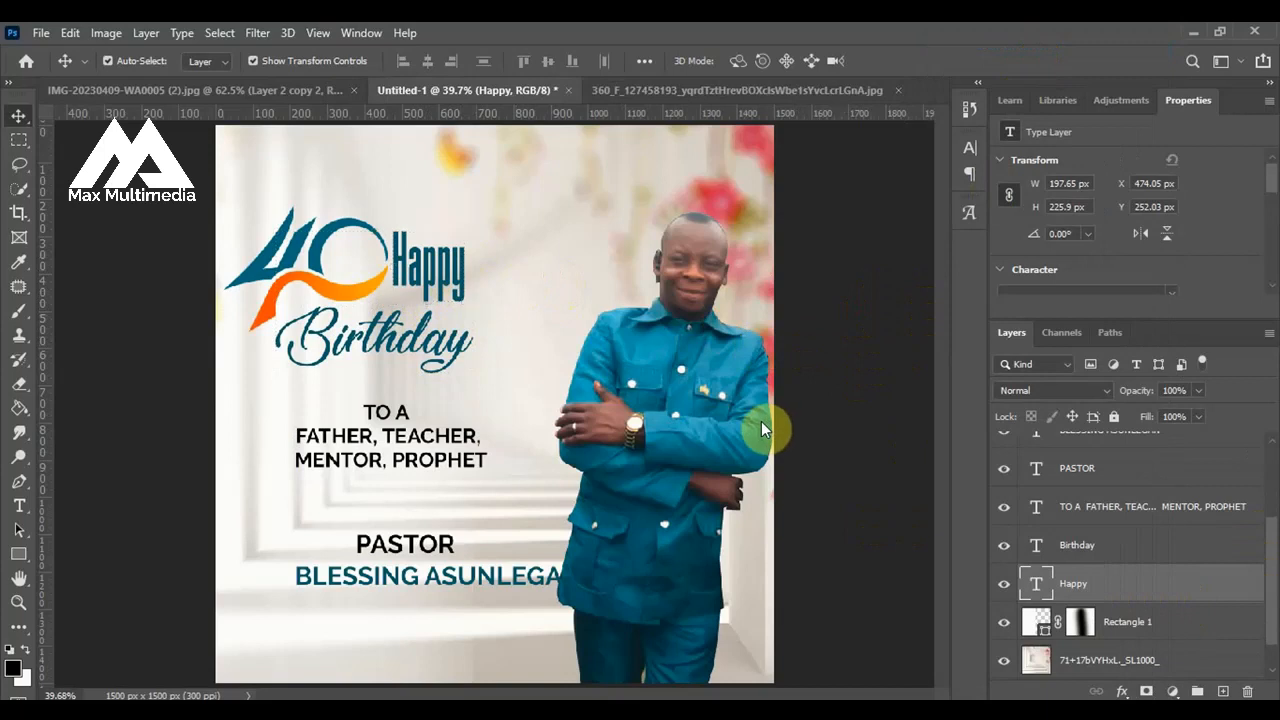
{"action": "left_click_drag", "start_coordinate": [534, 143], "coordinate": [698, 138]}
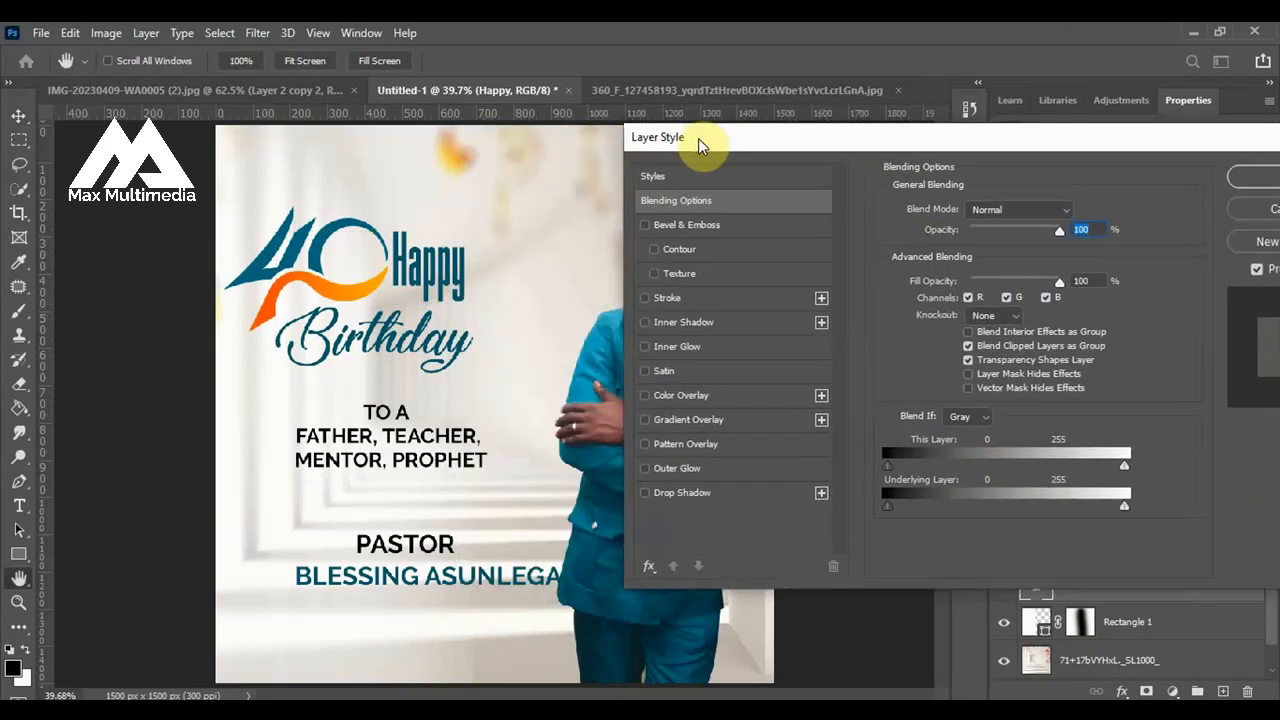
{"action": "left_click", "coordinate": [646, 494]}
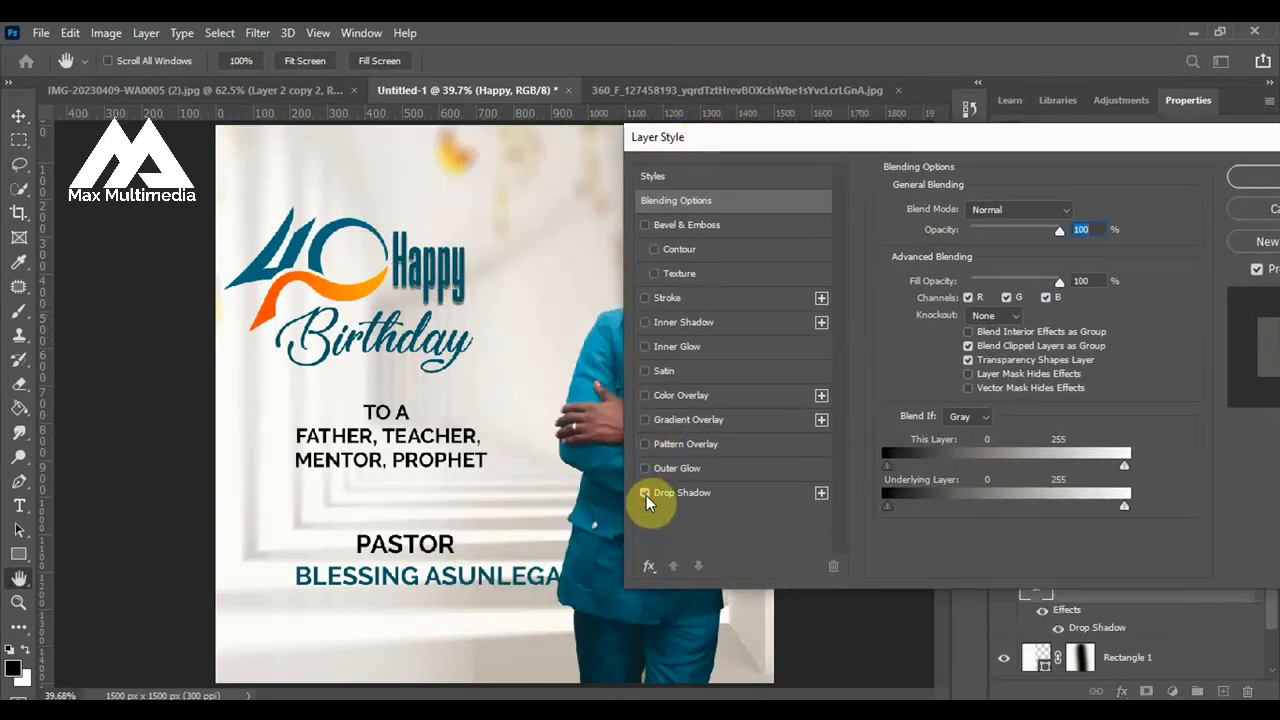
{"action": "left_click", "coordinate": [686, 495]}
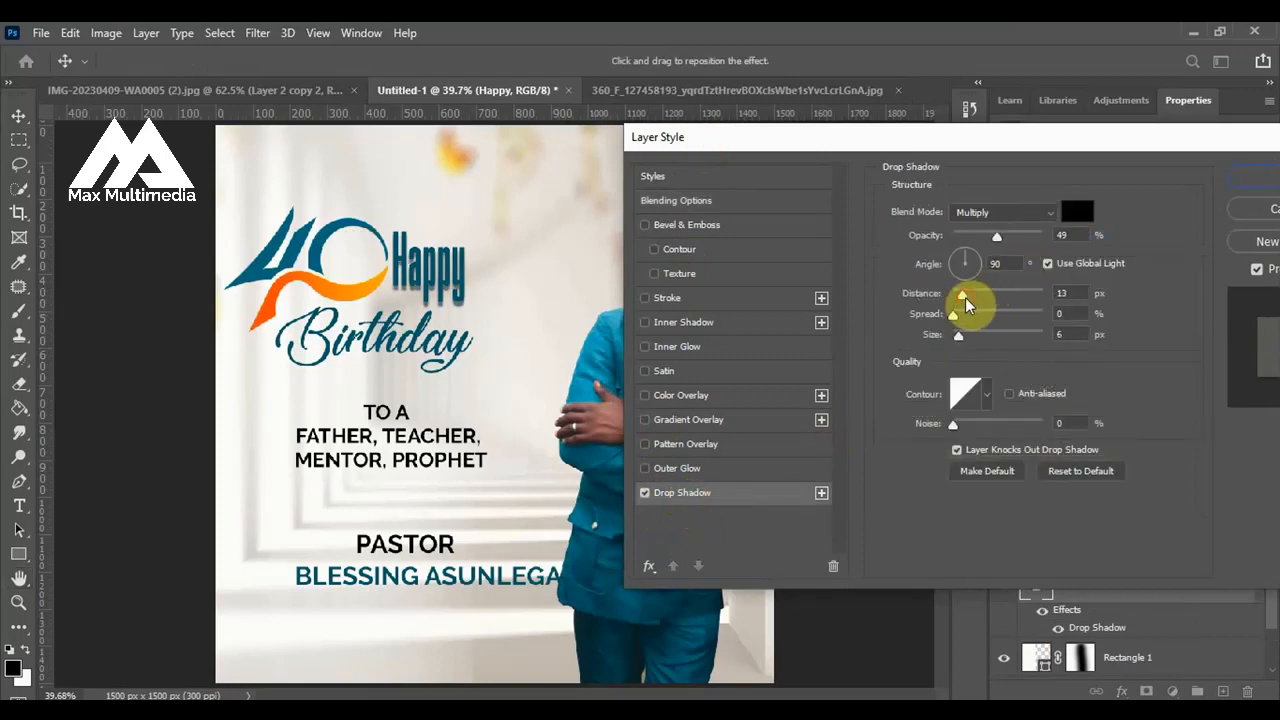
{"action": "left_click_drag", "start_coordinate": [965, 297], "coordinate": [953, 335]}
{"action": "left_click_drag", "start_coordinate": [994, 237], "coordinate": [1005, 237]}
{"action": "left_click_drag", "start_coordinate": [954, 336], "coordinate": [948, 339]}
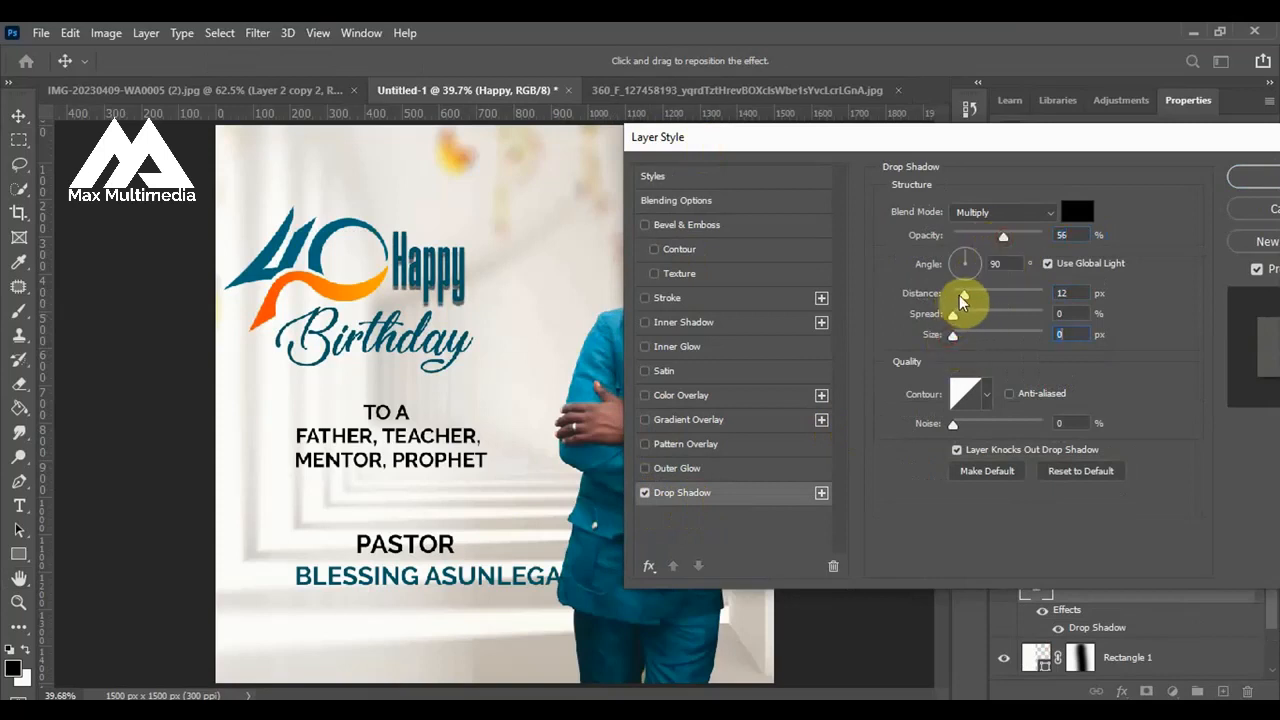
{"action": "left_click_drag", "start_coordinate": [973, 291], "coordinate": [961, 293]}
Add a white outside stroke of 5 px to the word Happy.
{"action": "left_click", "coordinate": [644, 298]}
{"action": "left_click", "coordinate": [670, 297]}
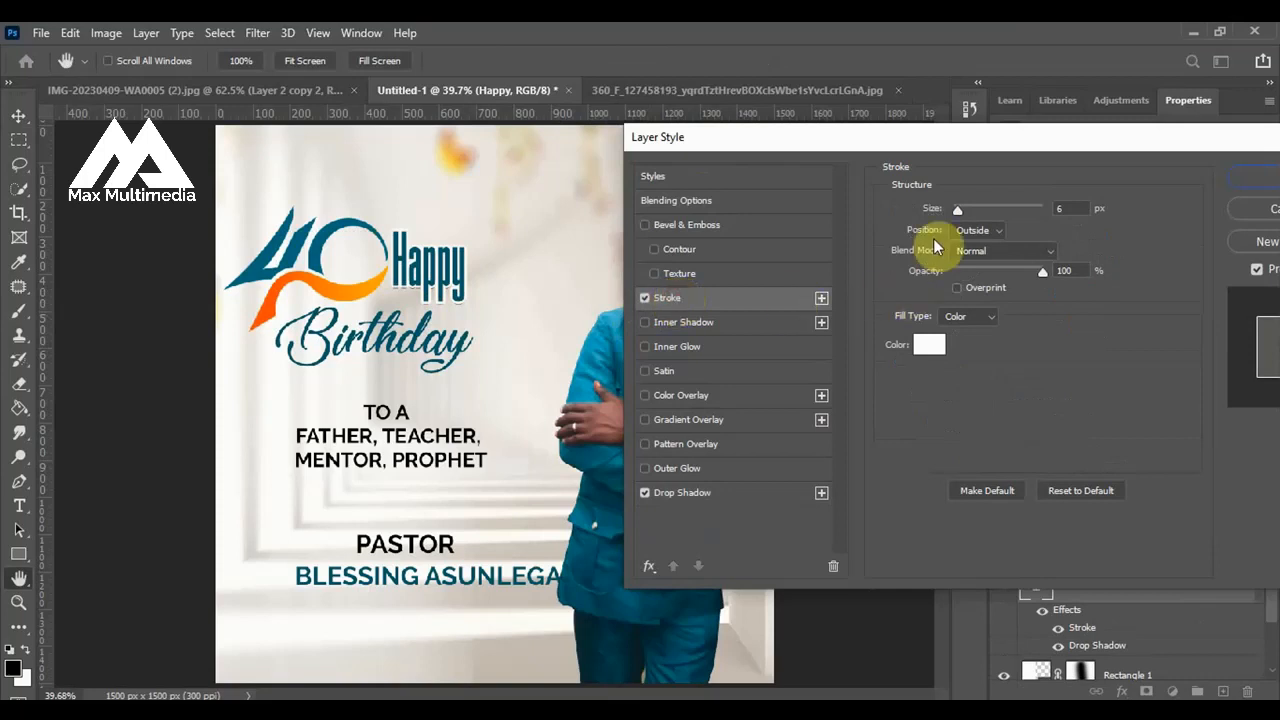
{"action": "left_click_drag", "start_coordinate": [962, 212], "coordinate": [957, 212]}
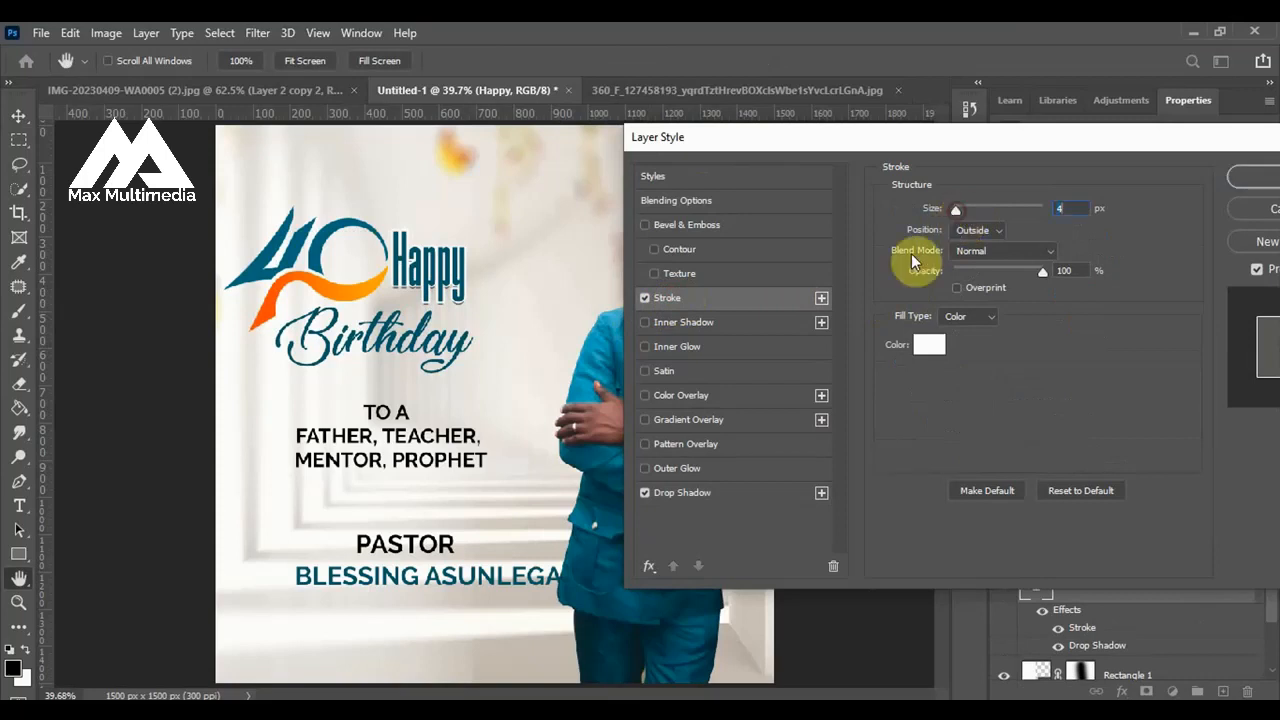
{"action": "left_click", "coordinate": [1062, 208]}
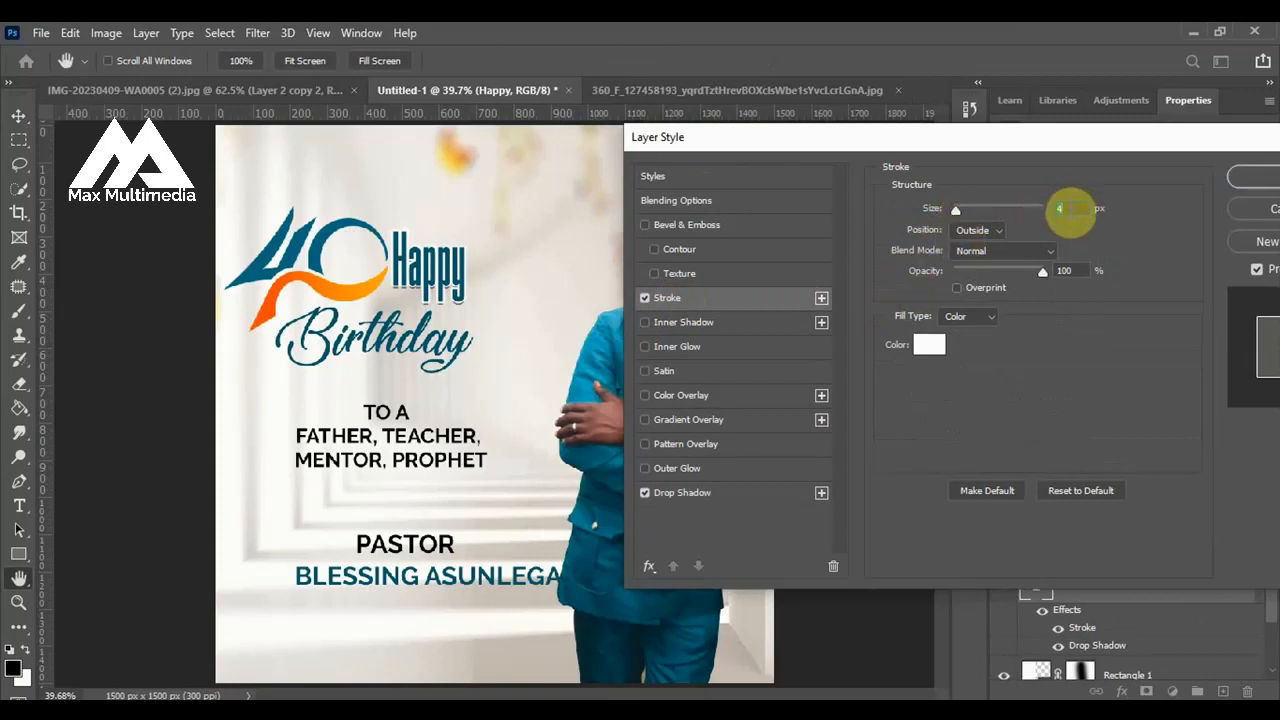
{"action": "type", "text": "5"}
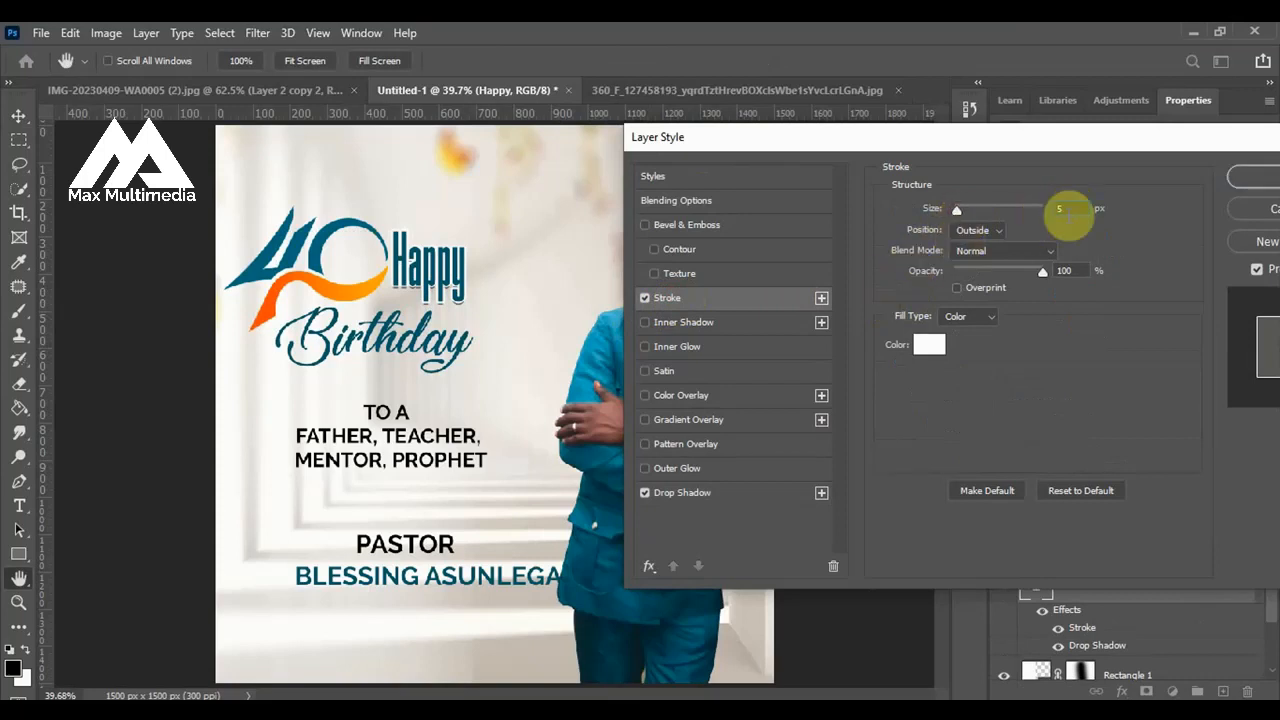
Set the drop shadow on Happy to 10 px distance and 7 px size, and apply the layer style.
{"action": "left_click", "coordinate": [680, 494]}
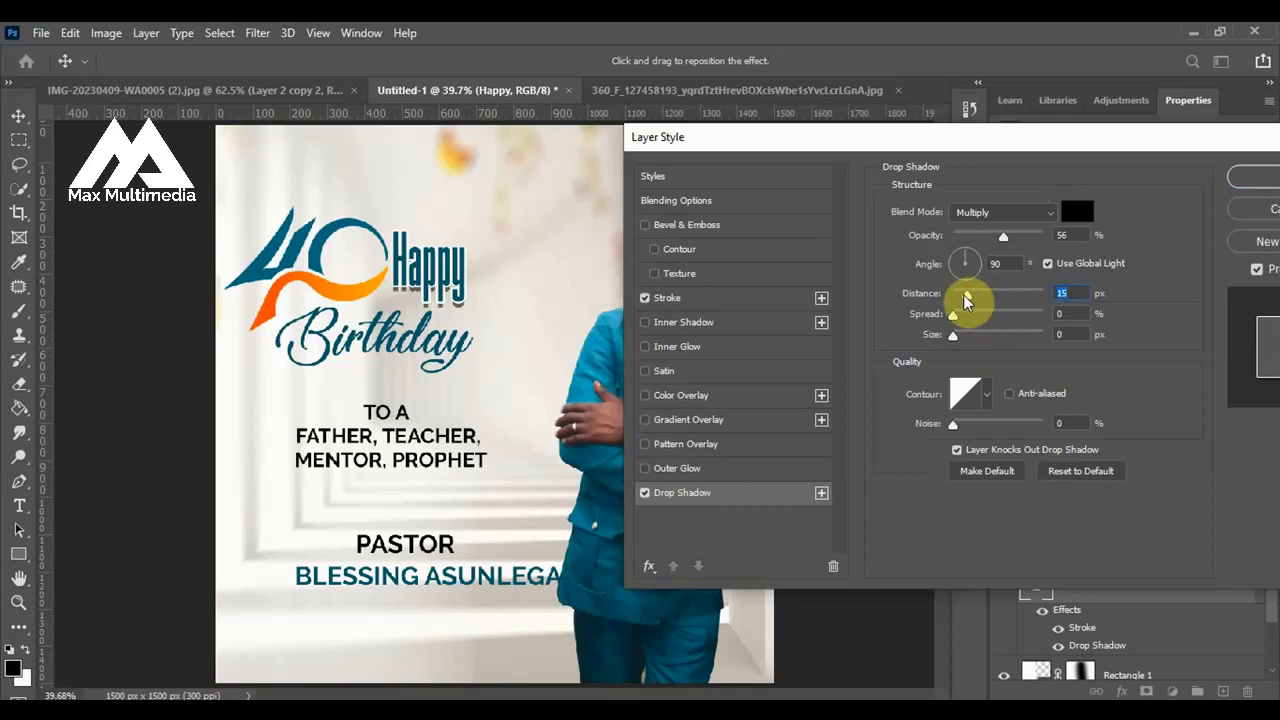
{"action": "type", "text": "10"}
{"action": "left_click", "coordinate": [956, 336]}
{"action": "left_click_drag", "start_coordinate": [956, 336], "coordinate": [961, 336]}
{"action": "left_click", "coordinate": [1233, 187]}
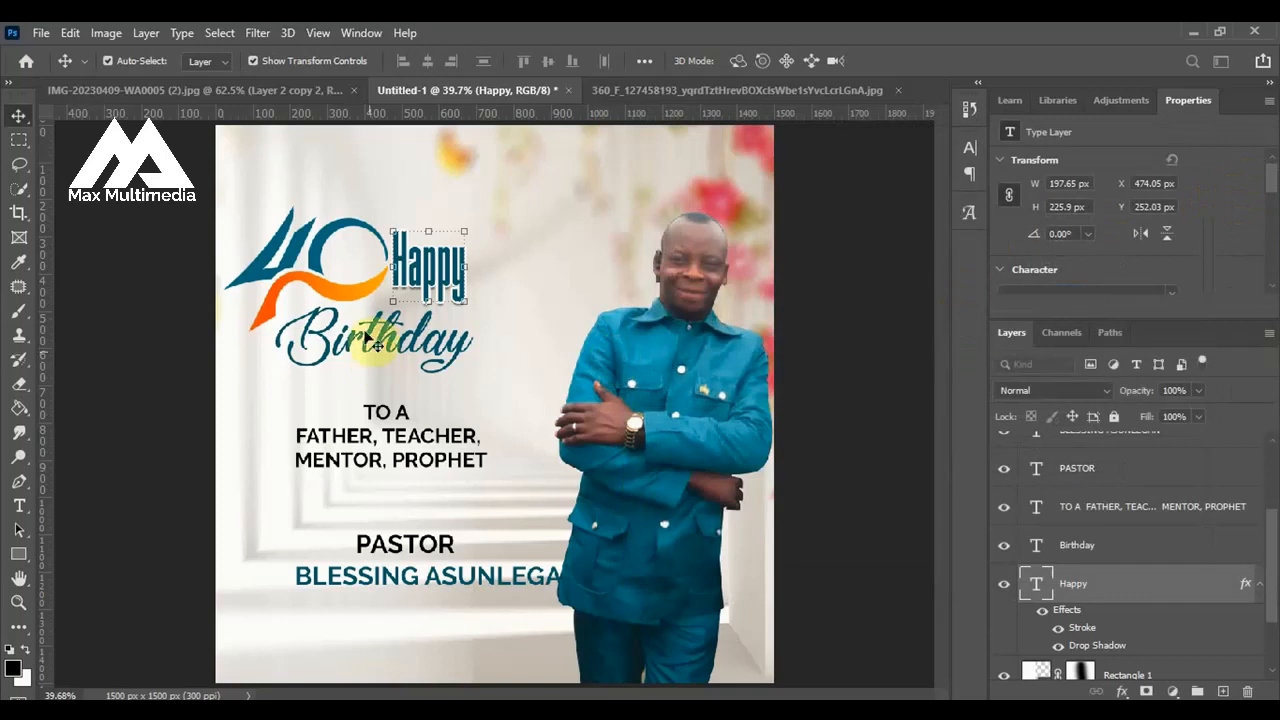
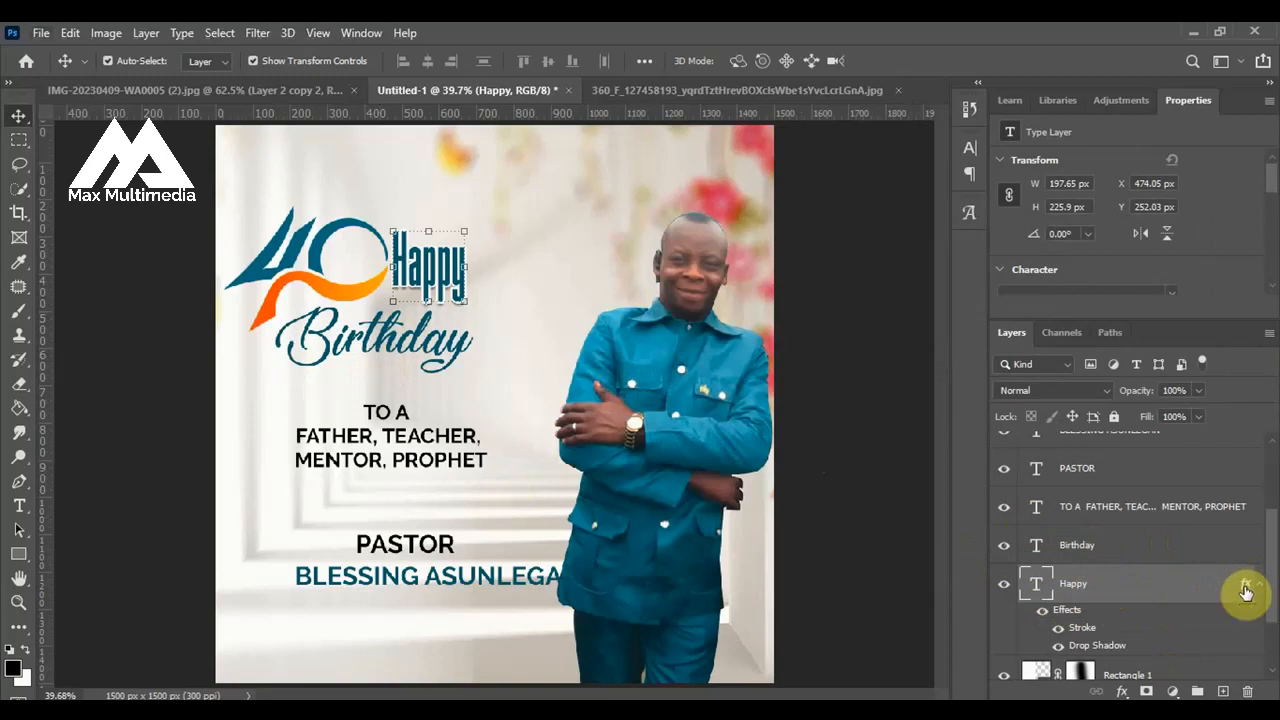
Copy the stroke and drop shadow effects from the Happy layer onto the Birthday layer.
{"action": "left_click_drag", "start_coordinate": [1245, 590], "coordinate": [1080, 552]}
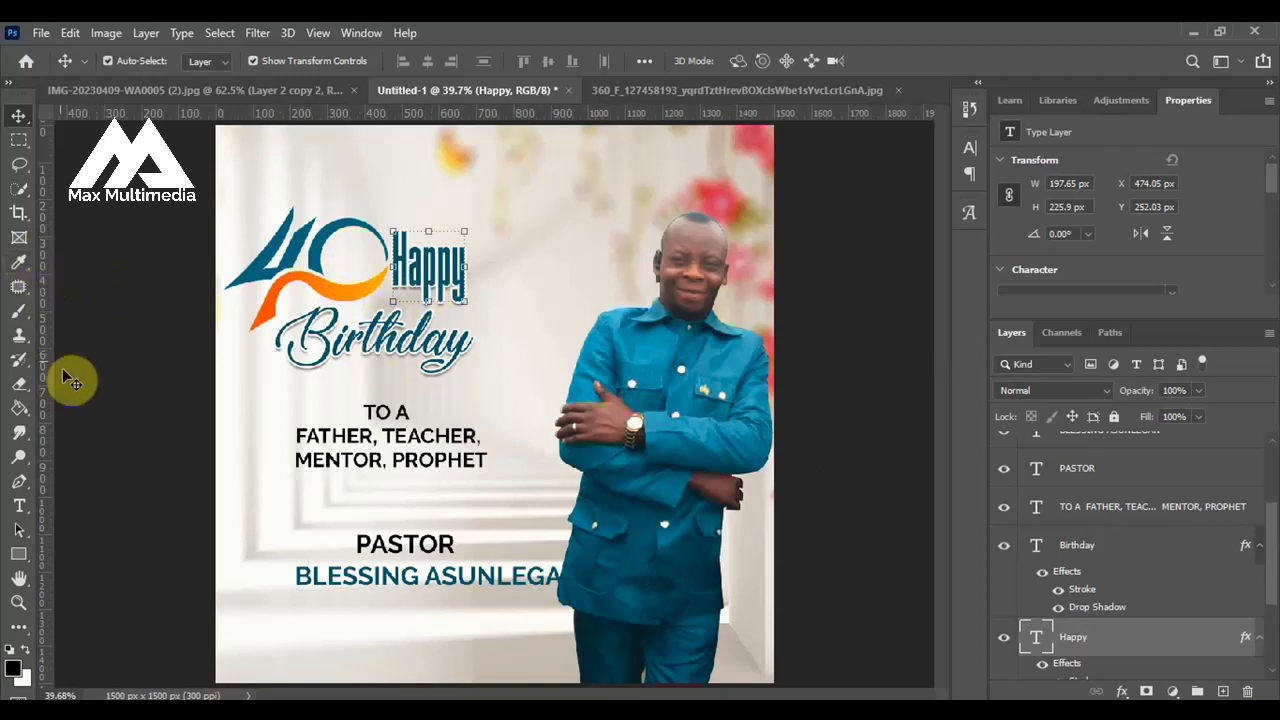
{"action": "left_click", "coordinate": [298, 236]}
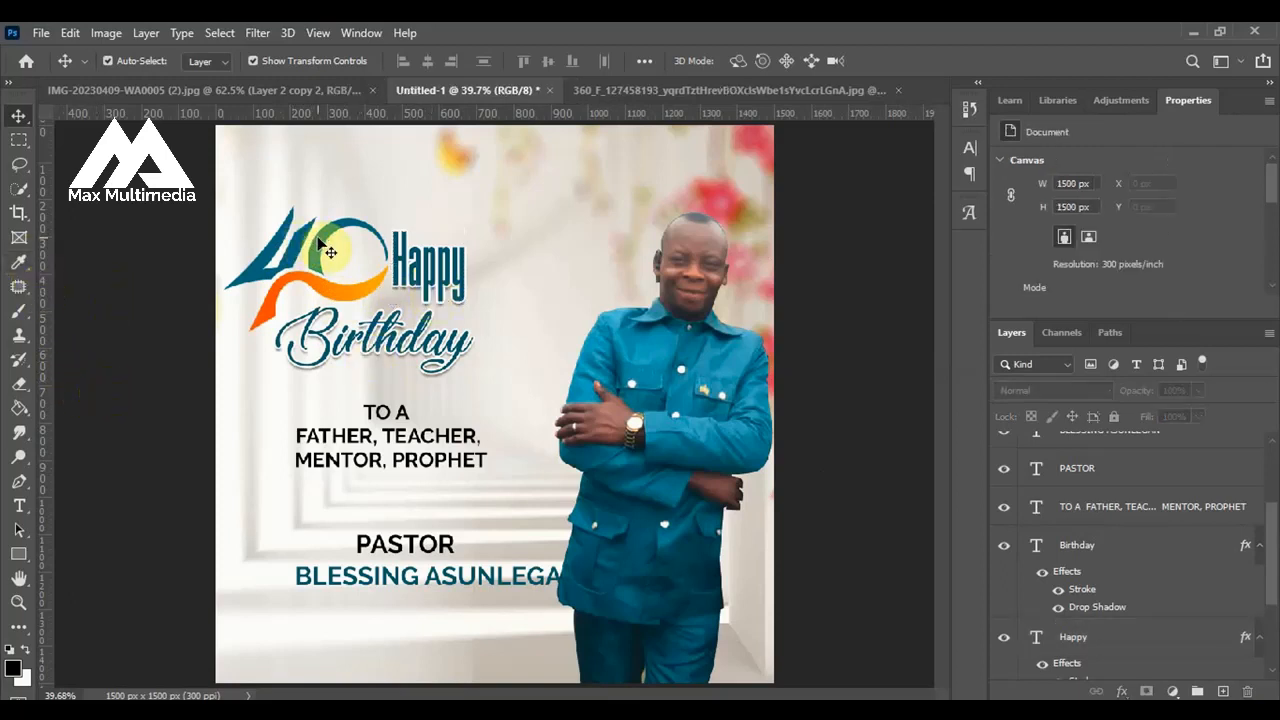
Add the text "th" inside the zero of the 40 logo, above the logo's blue layer.
{"action": "left_click", "coordinate": [322, 244]}
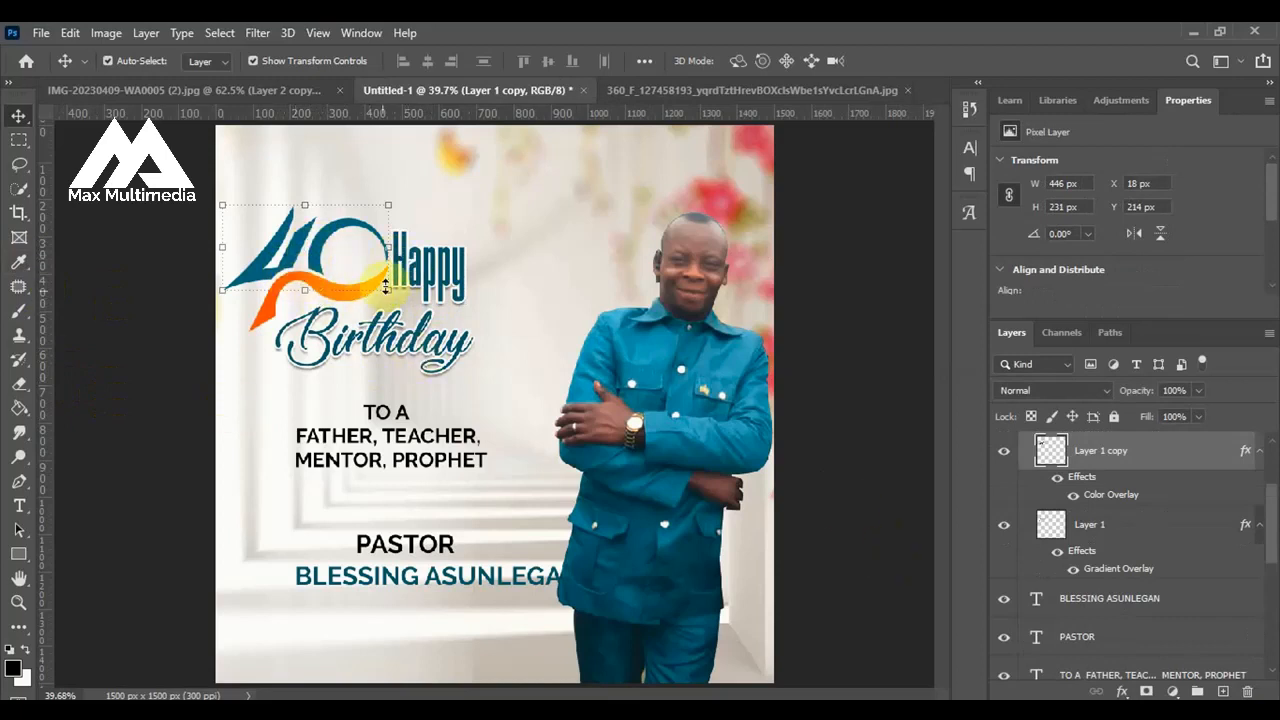
{"action": "left_click", "coordinate": [18, 508]}
{"action": "left_click", "coordinate": [349, 257]}
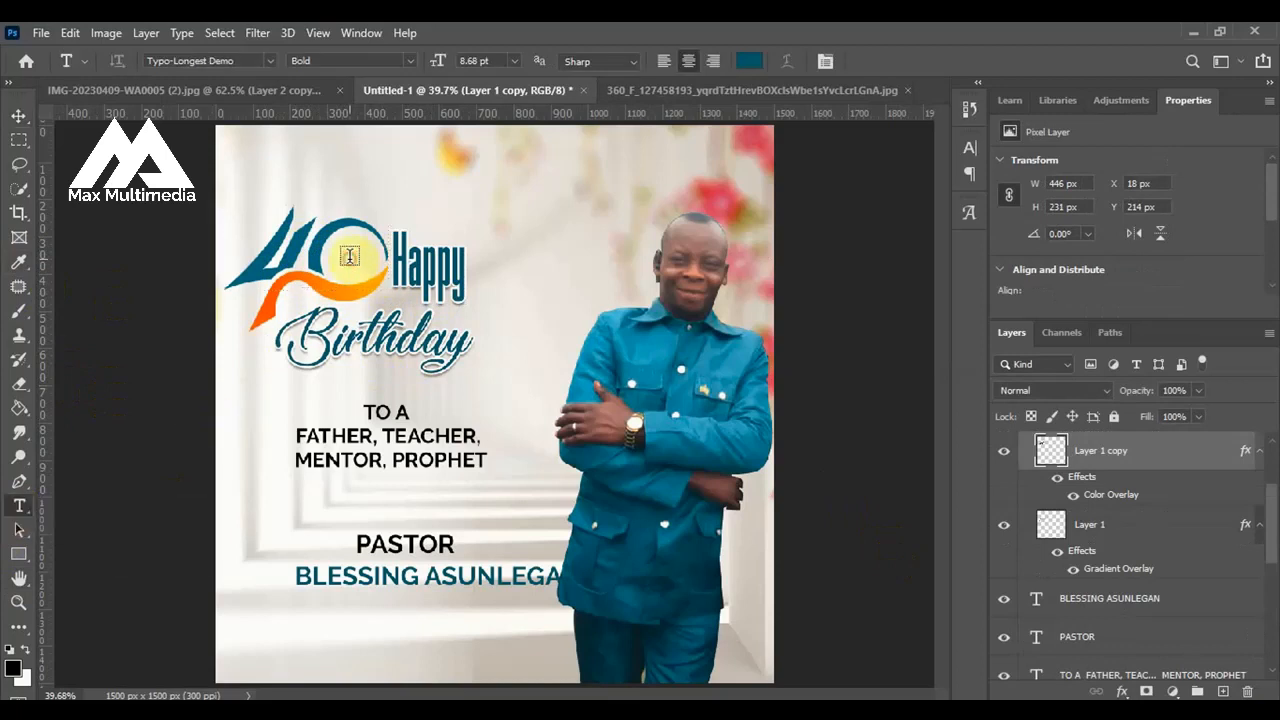
{"action": "left_click", "coordinate": [349, 257]}
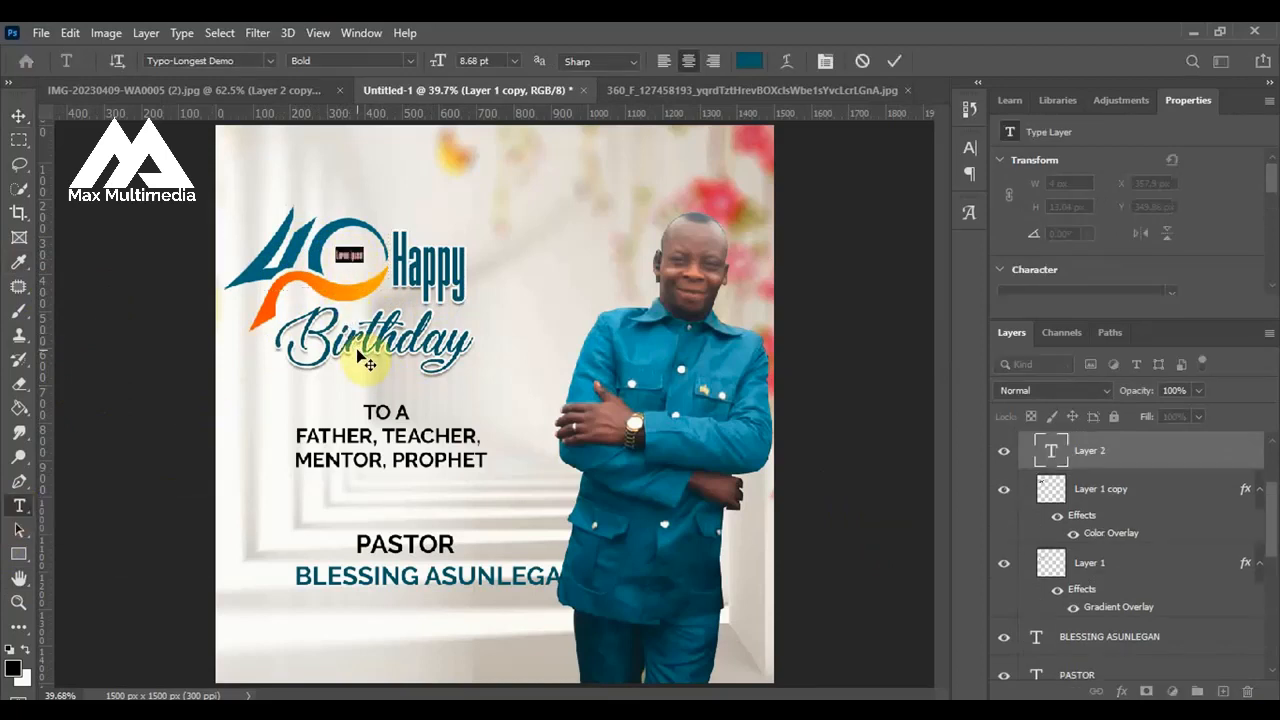
{"action": "key", "text": "BackSpace"}
{"action": "type", "text": "th"}
{"action": "key", "text": "ctrl+Return"}
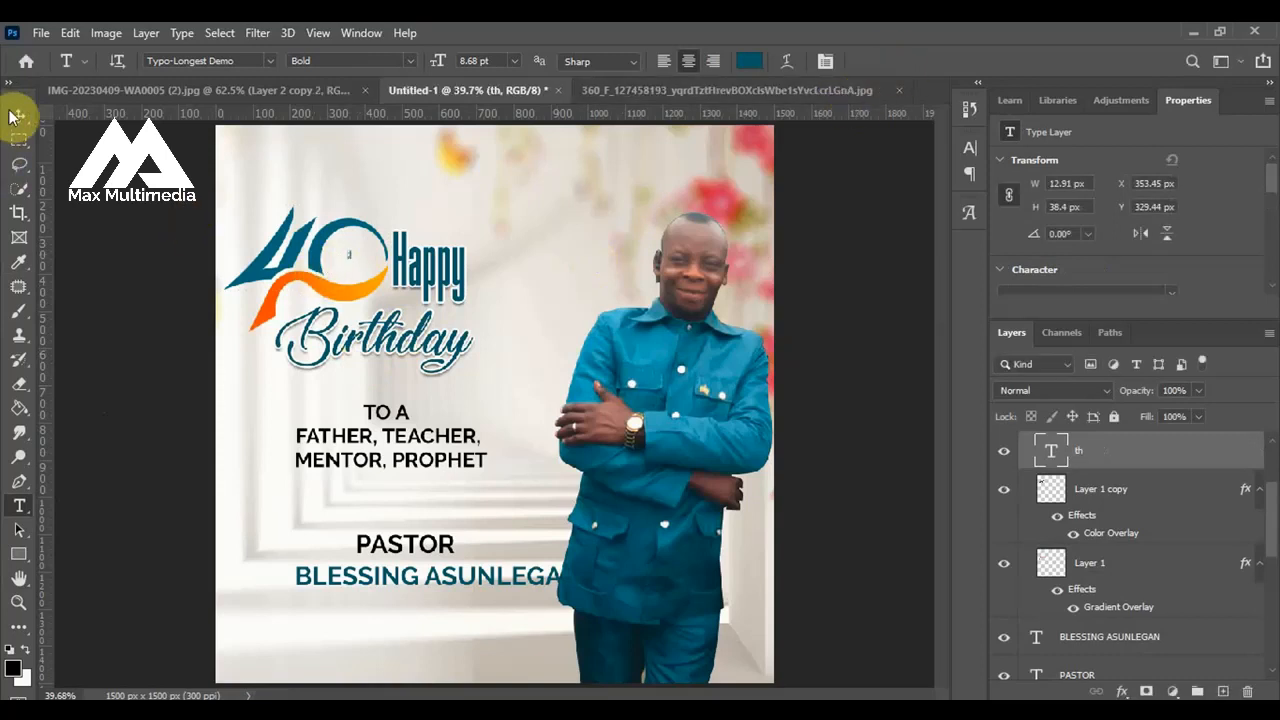
Scale the "th" text to about 358% and center it inside the zero of the 40 logo.
{"action": "key", "text": "v"}
{"action": "mouse_move", "coordinate": [355, 258]}
{"action": "left_mouse_down"}
{"action": "mouse_move", "coordinate": [400, 262]}
{"action": "mouse_move", "coordinate": [356, 272]}
{"action": "mouse_move", "coordinate": [349, 252]}
{"action": "left_mouse_up"}
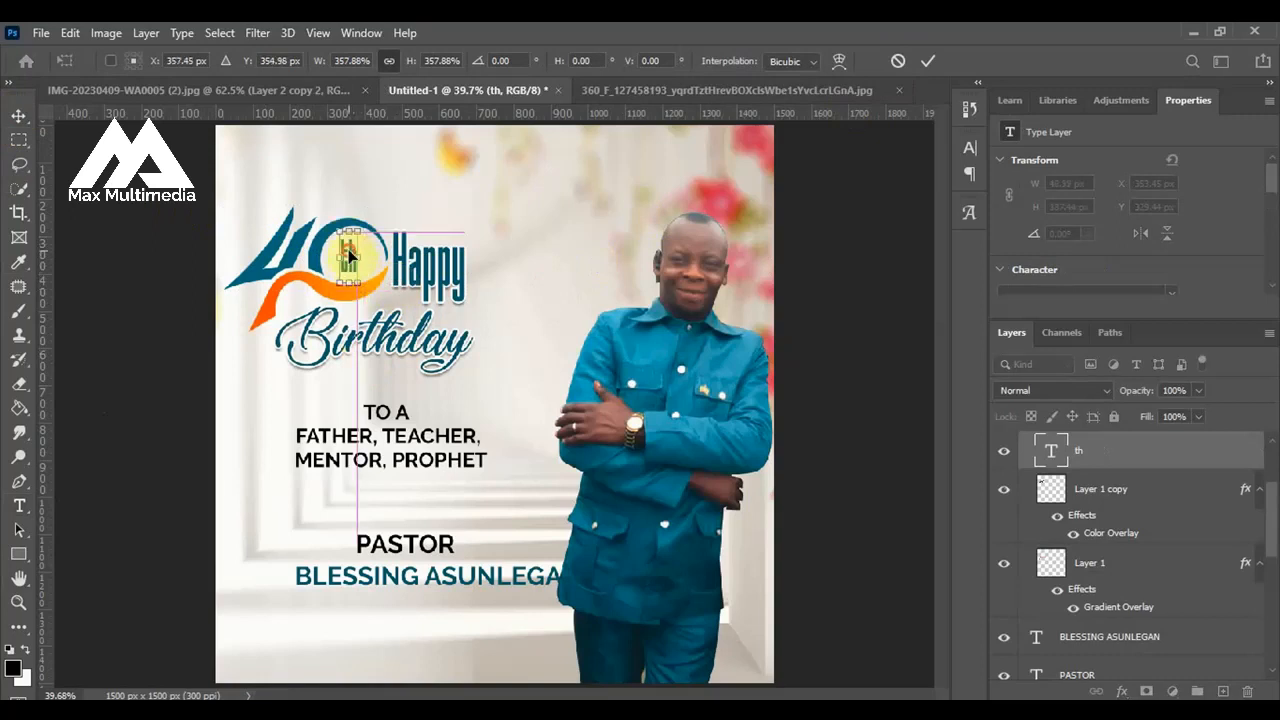
{"action": "left_click", "coordinate": [924, 62]}
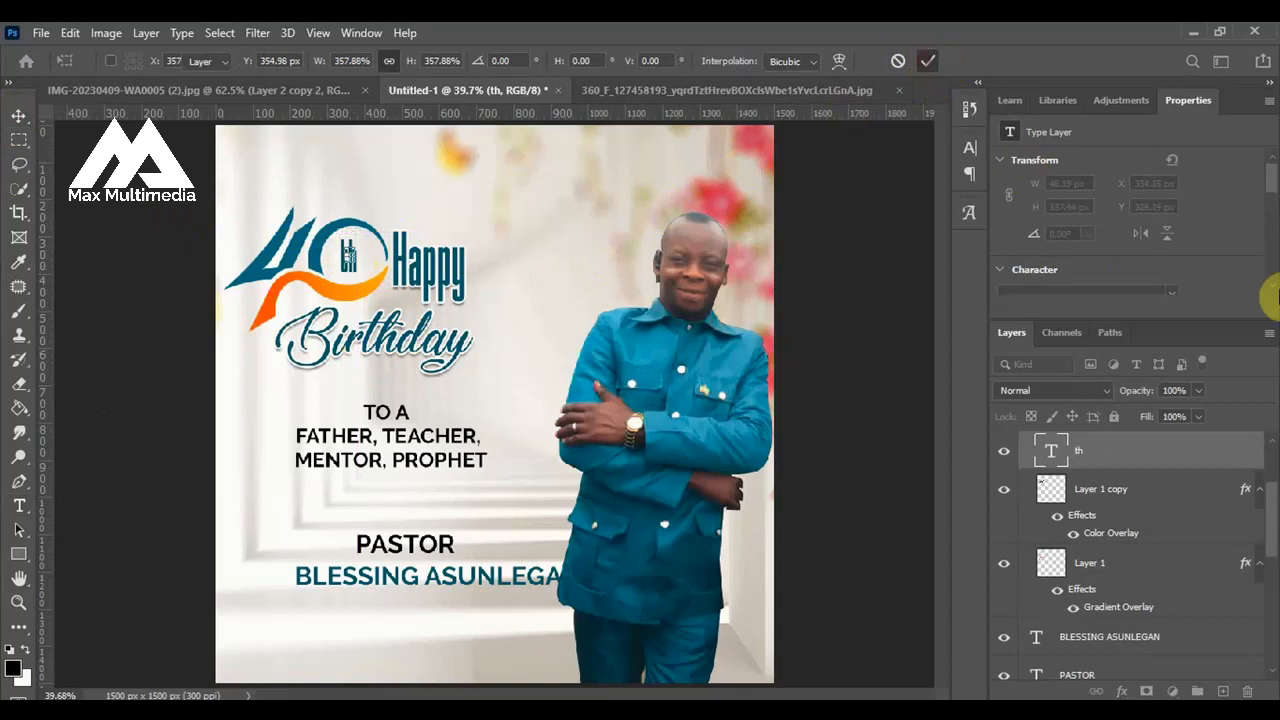
Change the font of the "th" text to Fall in love Regular.
{"action": "scroll", "coordinate": [1268, 205], "scroll_direction": "down", "scroll_amount": 2}
{"action": "scroll", "coordinate": [1270, 200], "scroll_direction": "up", "scroll_amount": 2}
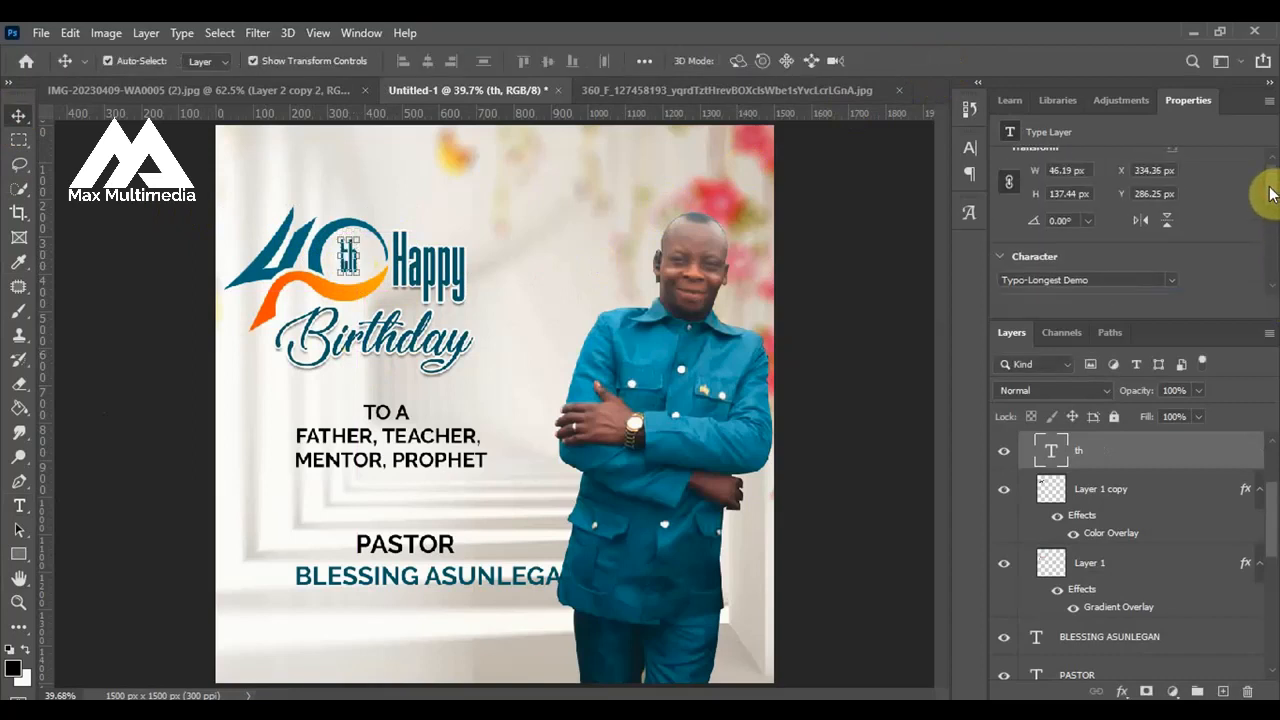
{"action": "left_click", "coordinate": [1108, 279]}
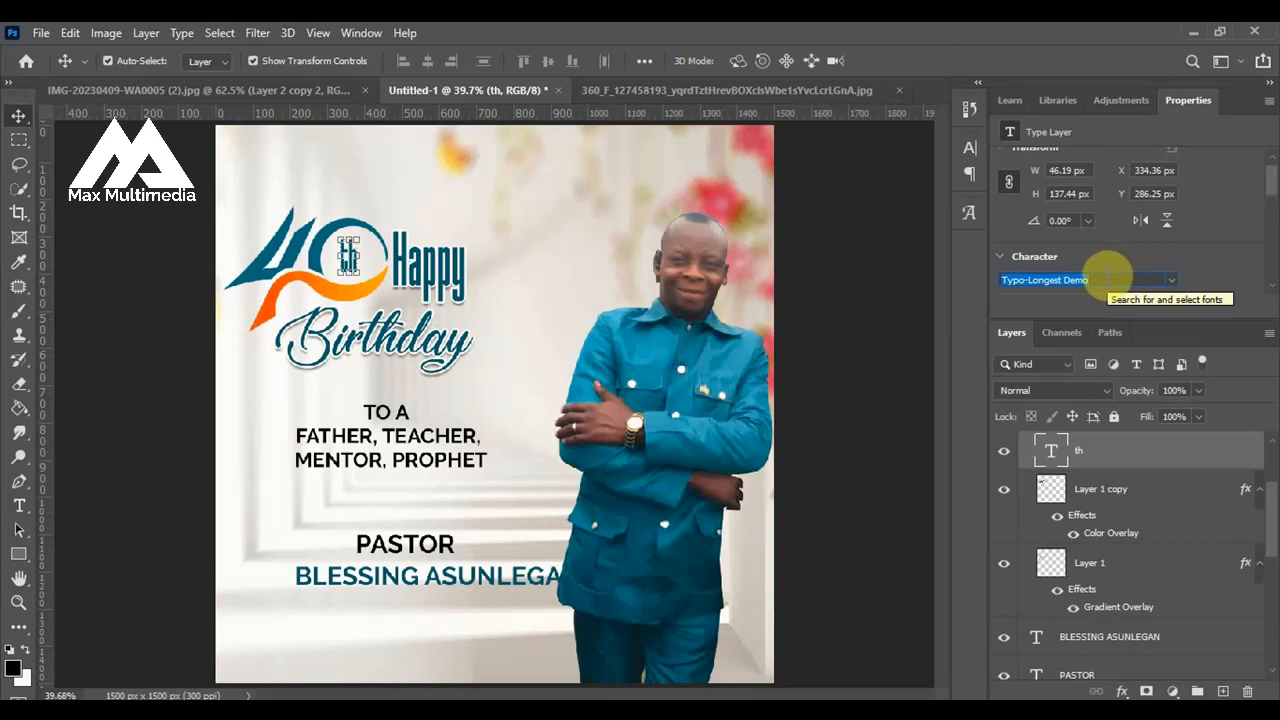
{"action": "type", "text": "fall in"}
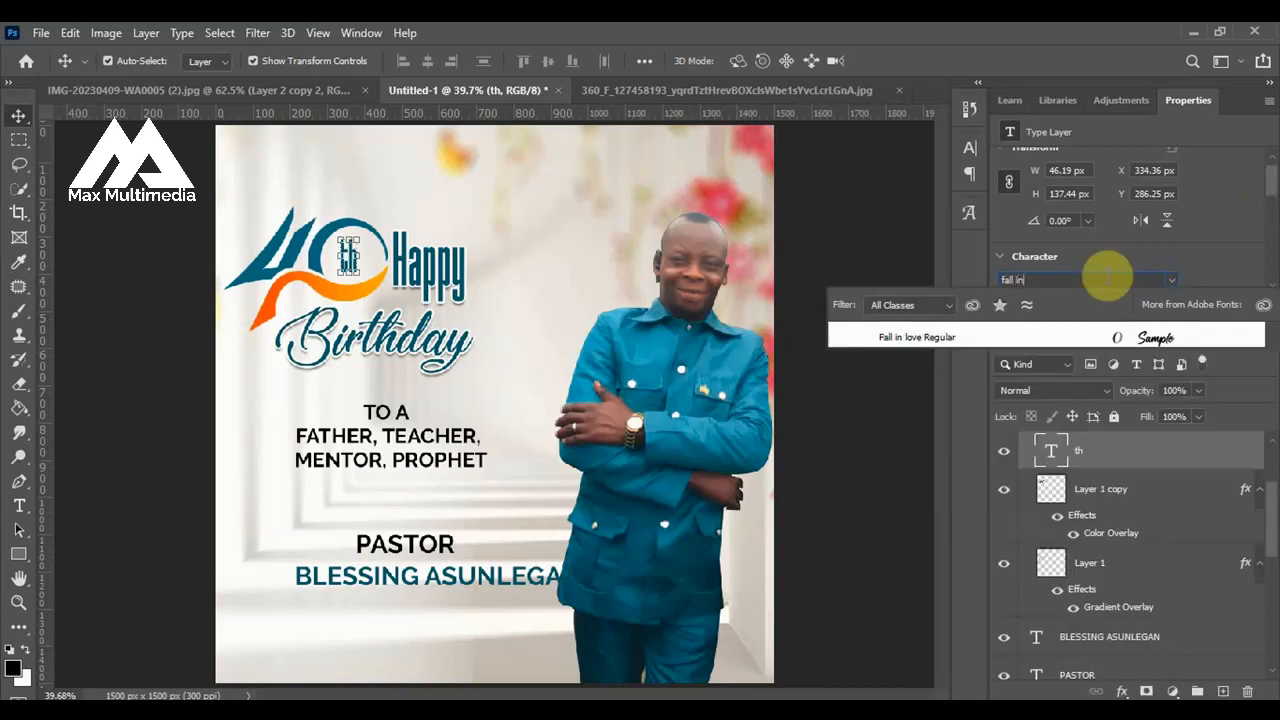
{"action": "left_click", "coordinate": [1162, 338]}
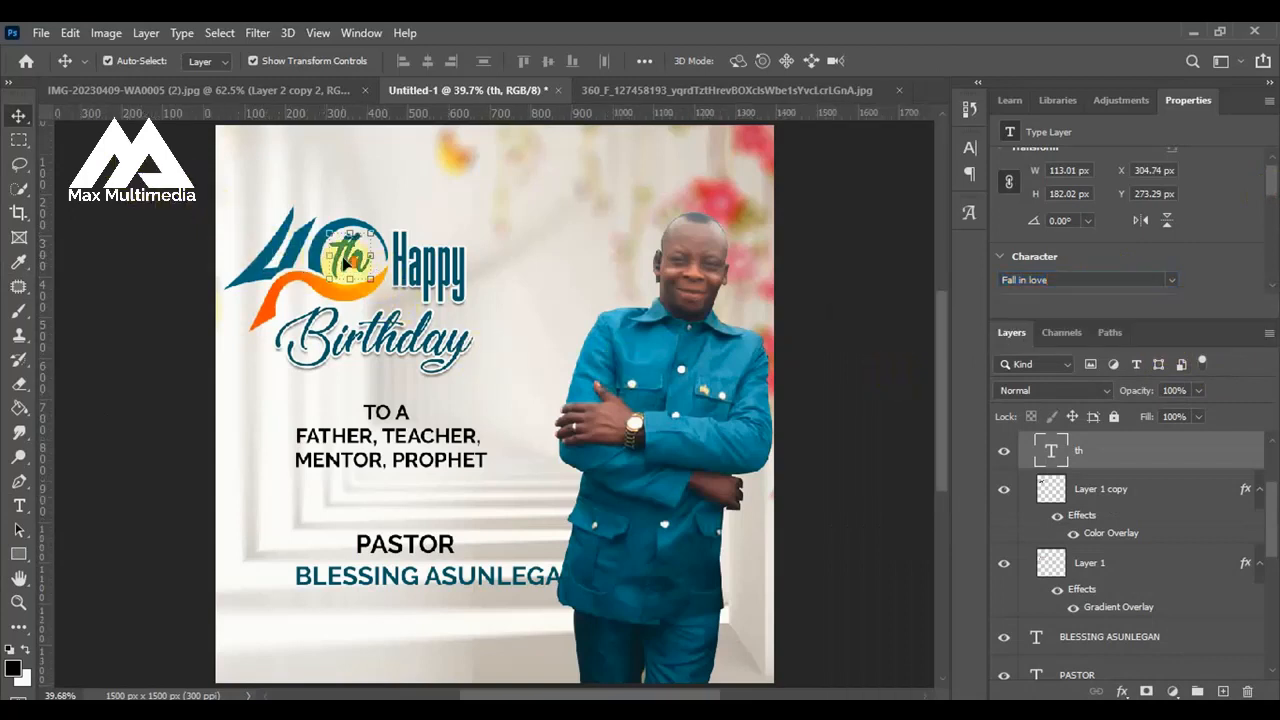
Enlarge the "th" text slightly to about 101.8% inside the zero, apply the transform and deselect the layer.
{"action": "scroll", "coordinate": [344, 262], "scroll_direction": "up", "scroll_amount": 3}
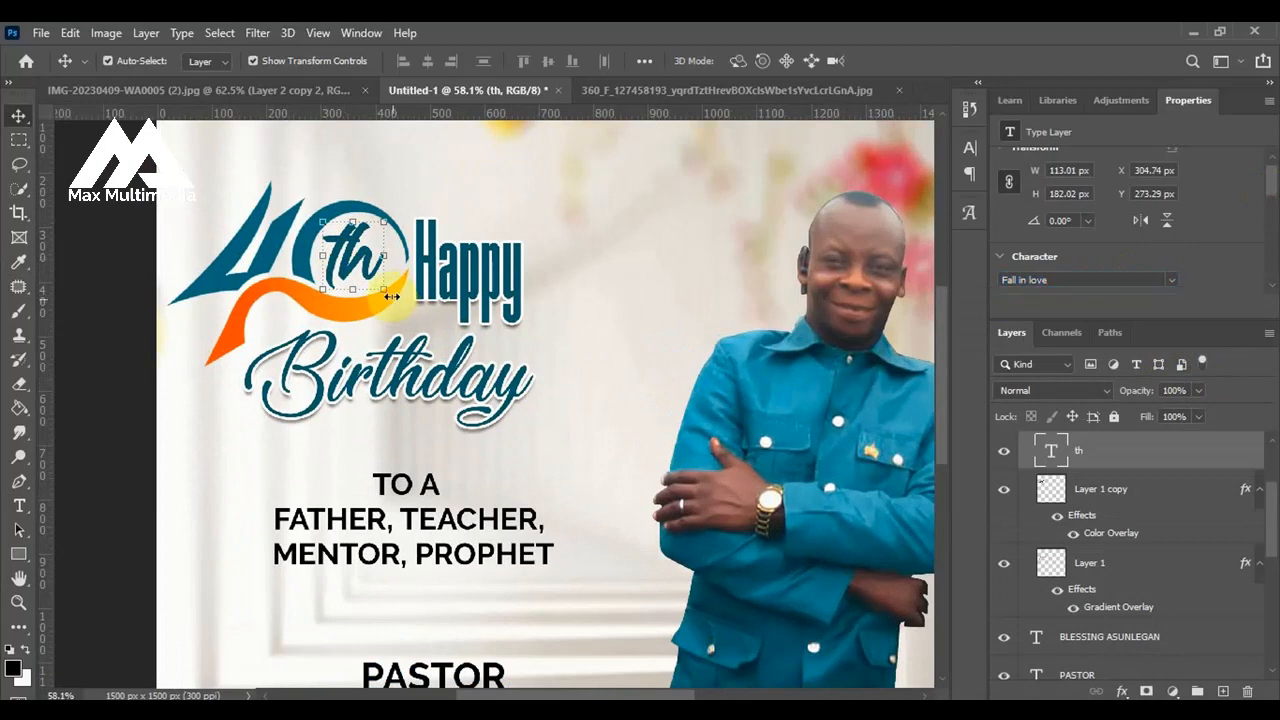
{"action": "left_click", "coordinate": [388, 292]}
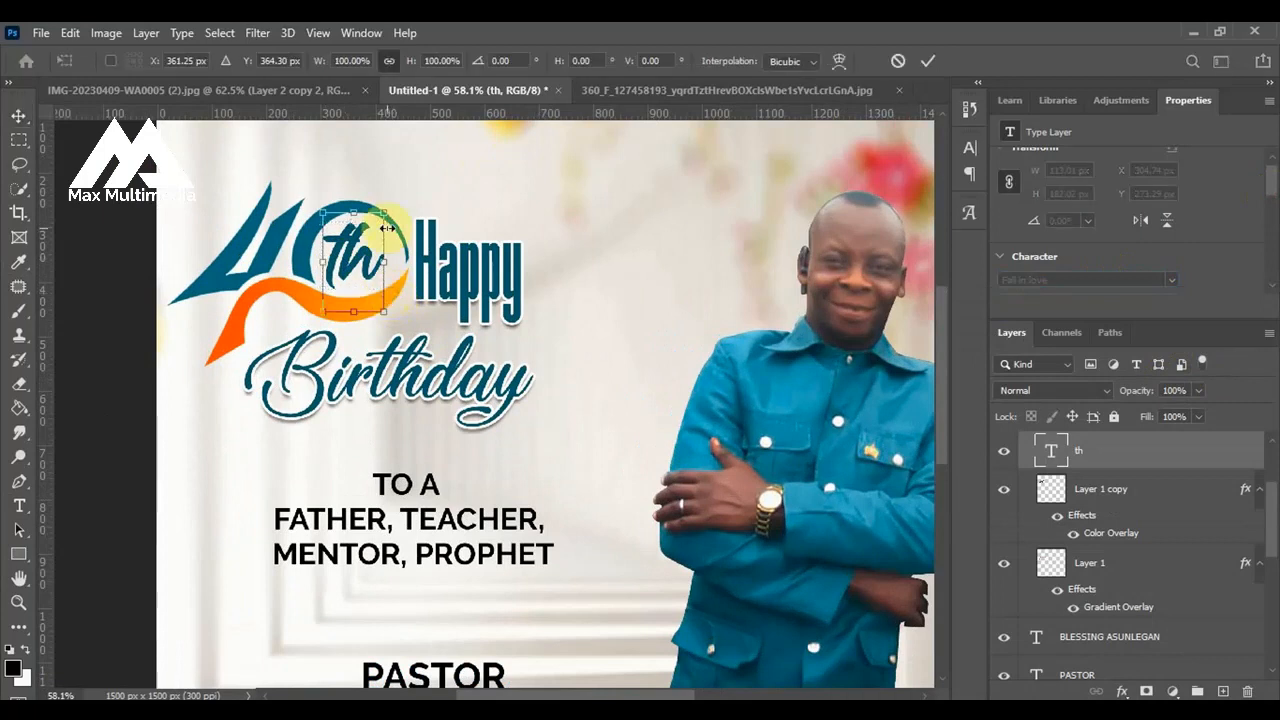
{"action": "left_click_drag", "start_coordinate": [386, 208], "coordinate": [388, 206]}
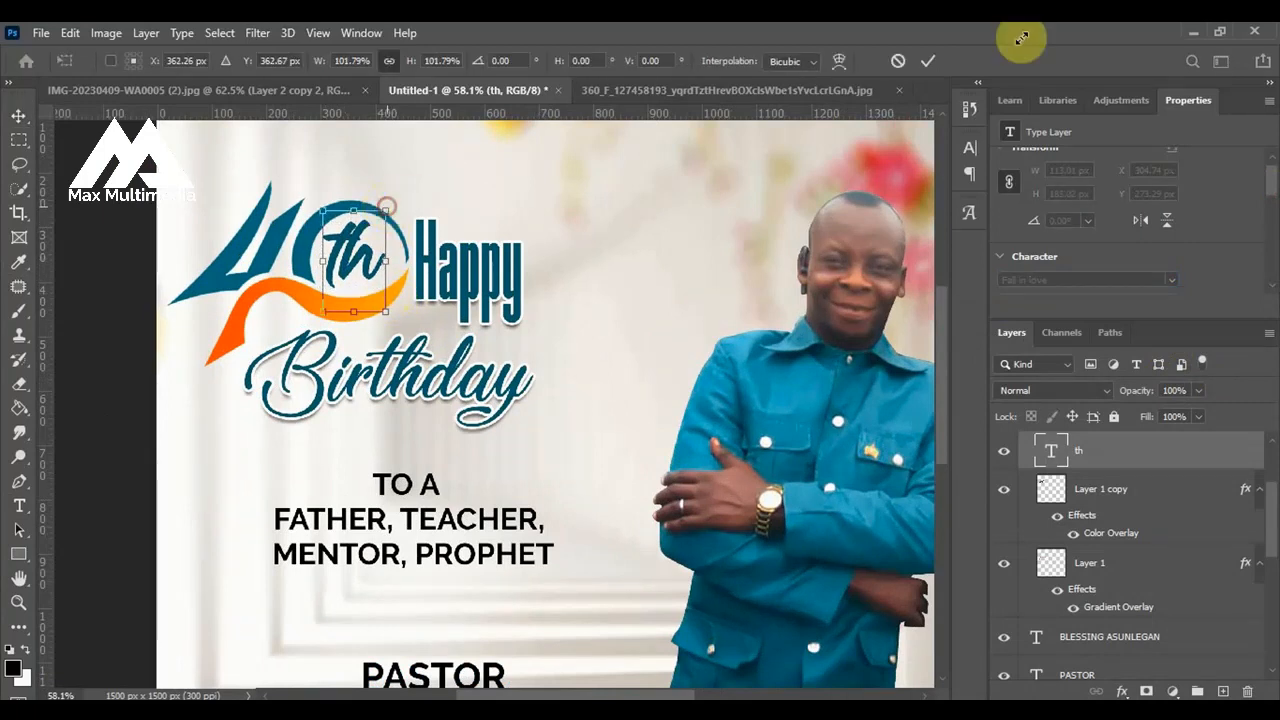
{"action": "left_click", "coordinate": [930, 60]}
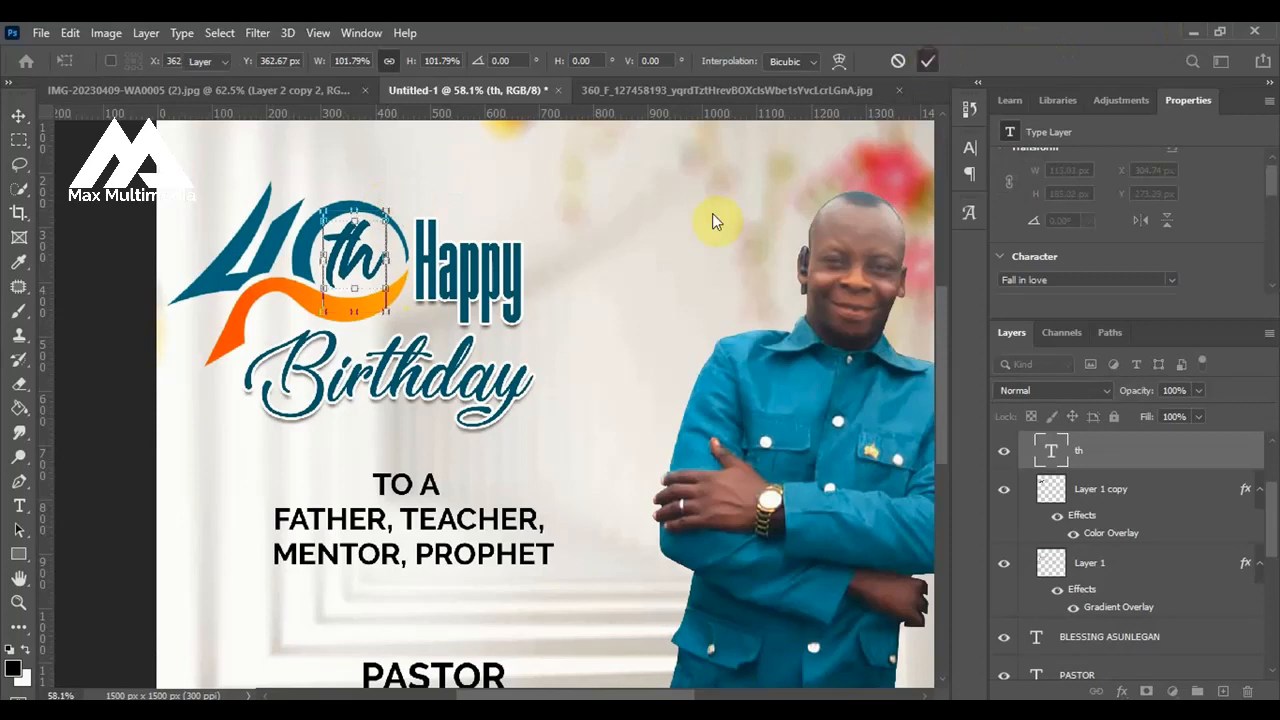
{"action": "left_click", "coordinate": [428, 186]}
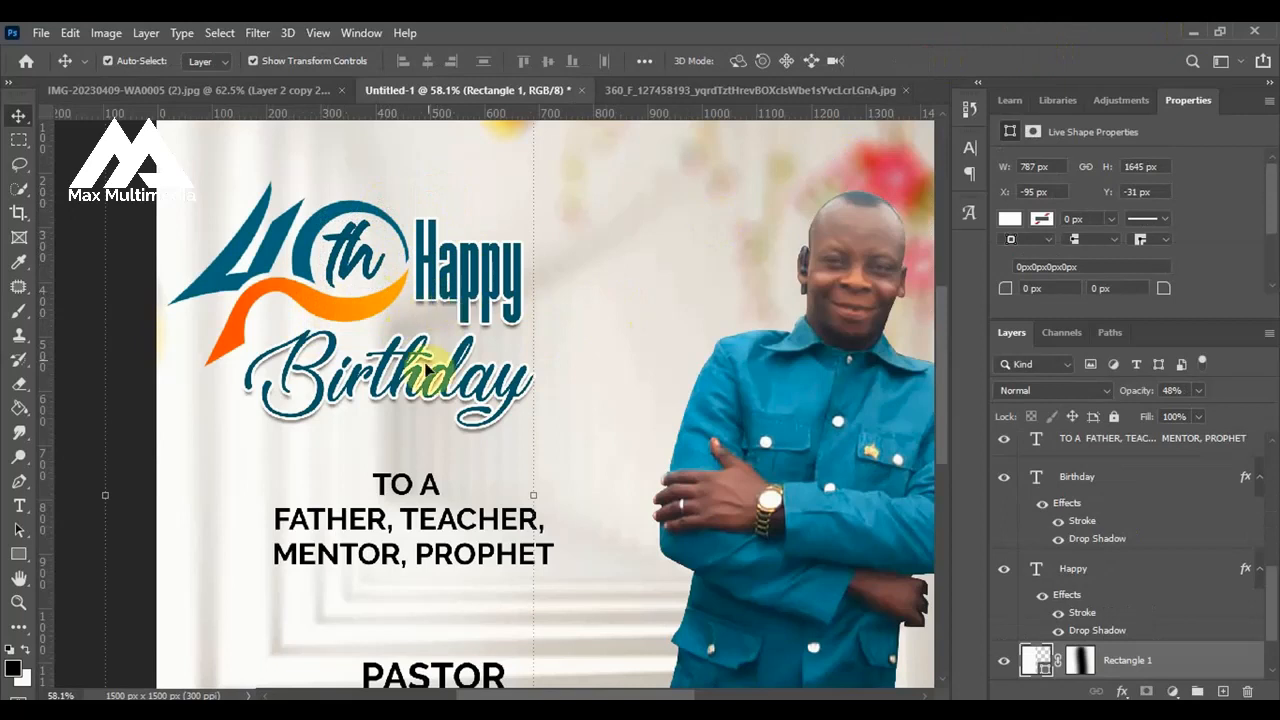
{"action": "scroll", "coordinate": [455, 365], "scroll_direction": "down", "scroll_amount": 3}
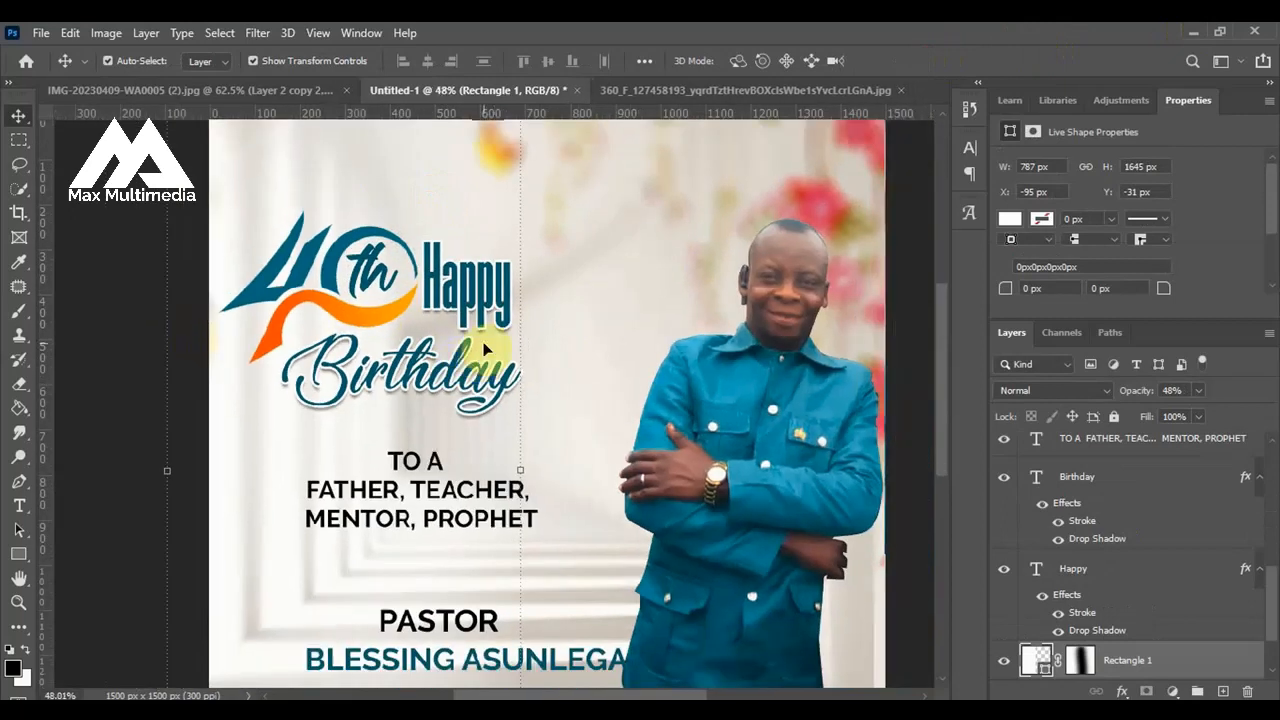
{"action": "left_click", "coordinate": [148, 363]}
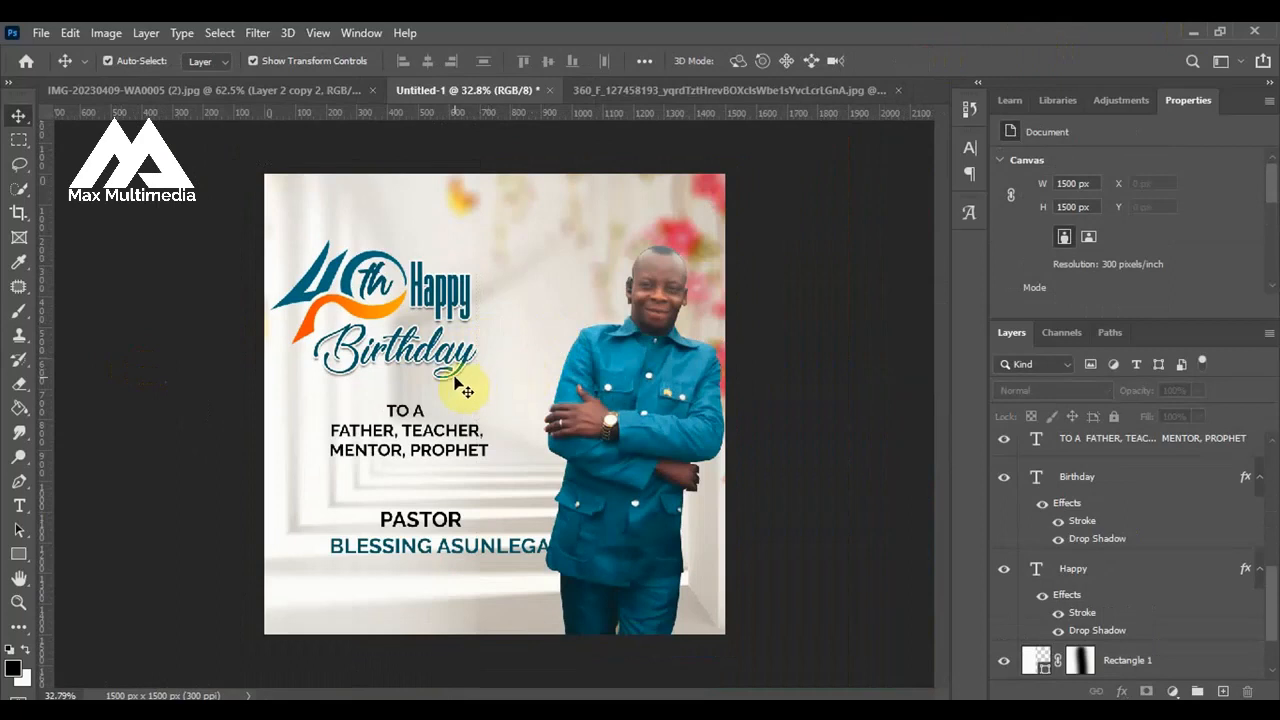
Move the "TO A FATHER, TEACHER, MENTOR, PROPHET" text up close beneath the word Birthday and deselect it.
{"action": "scroll", "coordinate": [455, 357], "scroll_direction": "up", "scroll_amount": 1}
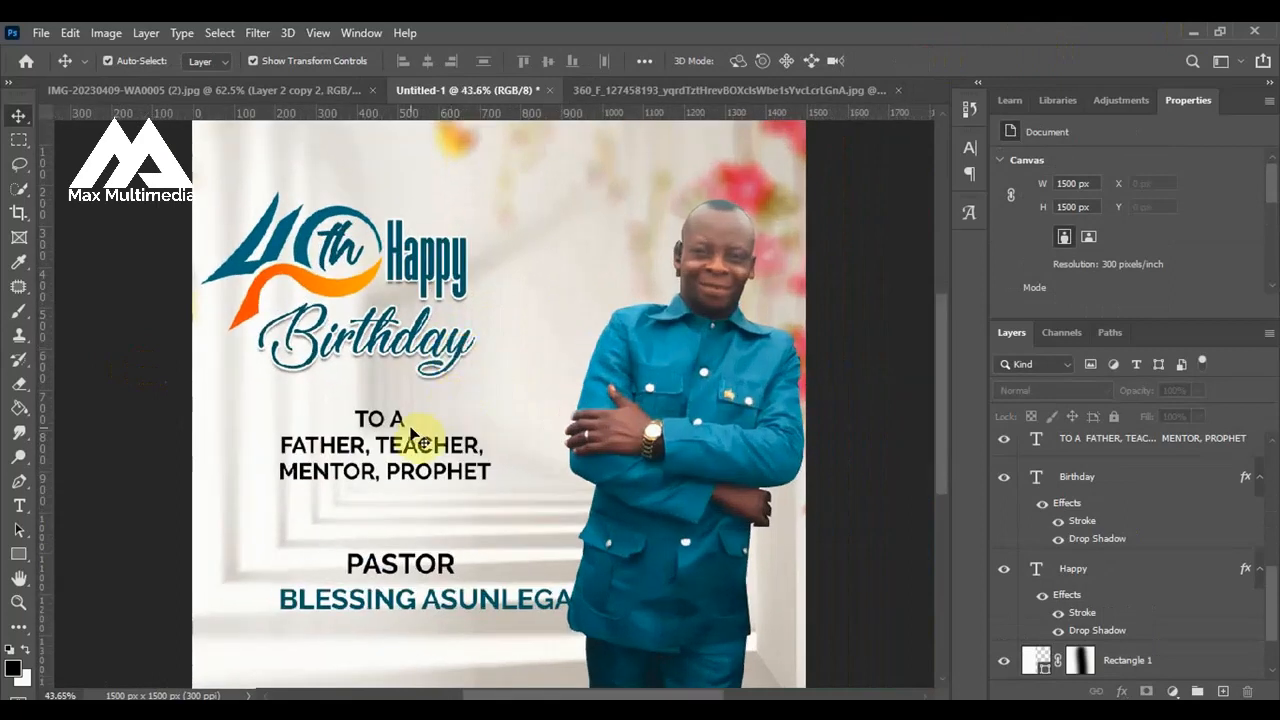
{"action": "left_click_drag", "start_coordinate": [394, 450], "coordinate": [384, 413]}
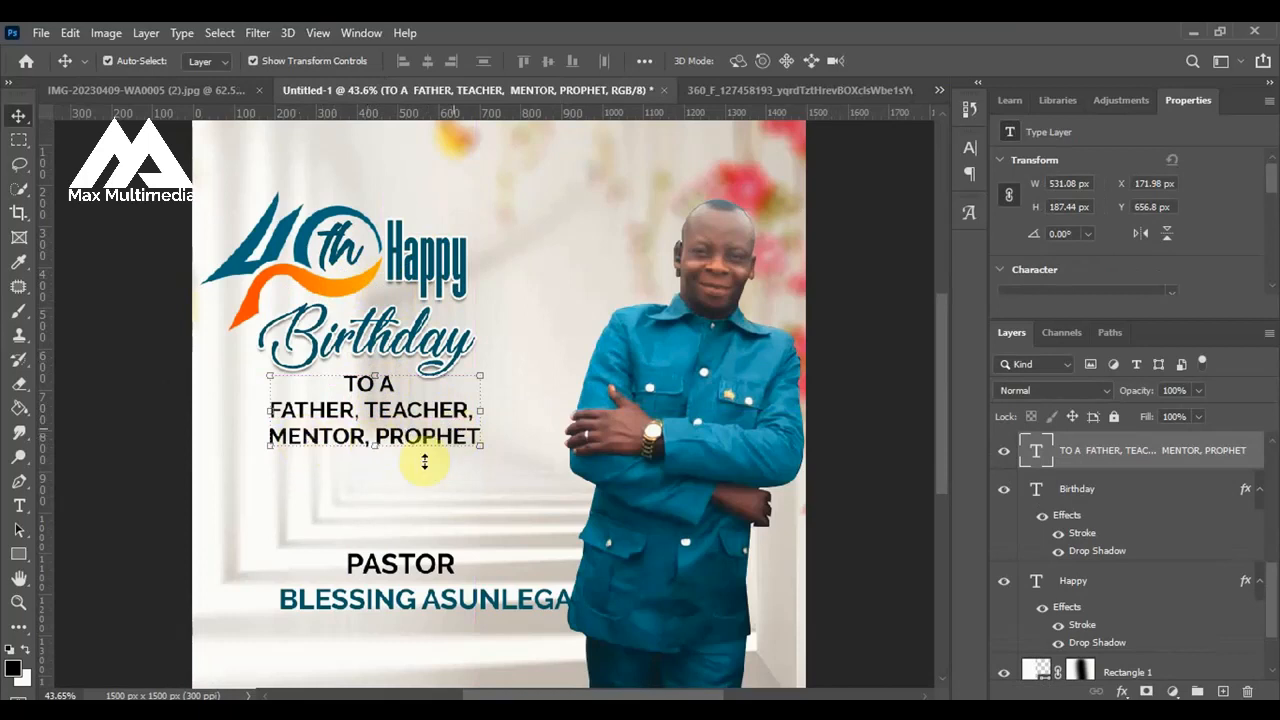
{"action": "scroll", "coordinate": [466, 437], "scroll_direction": "down", "scroll_amount": 3}
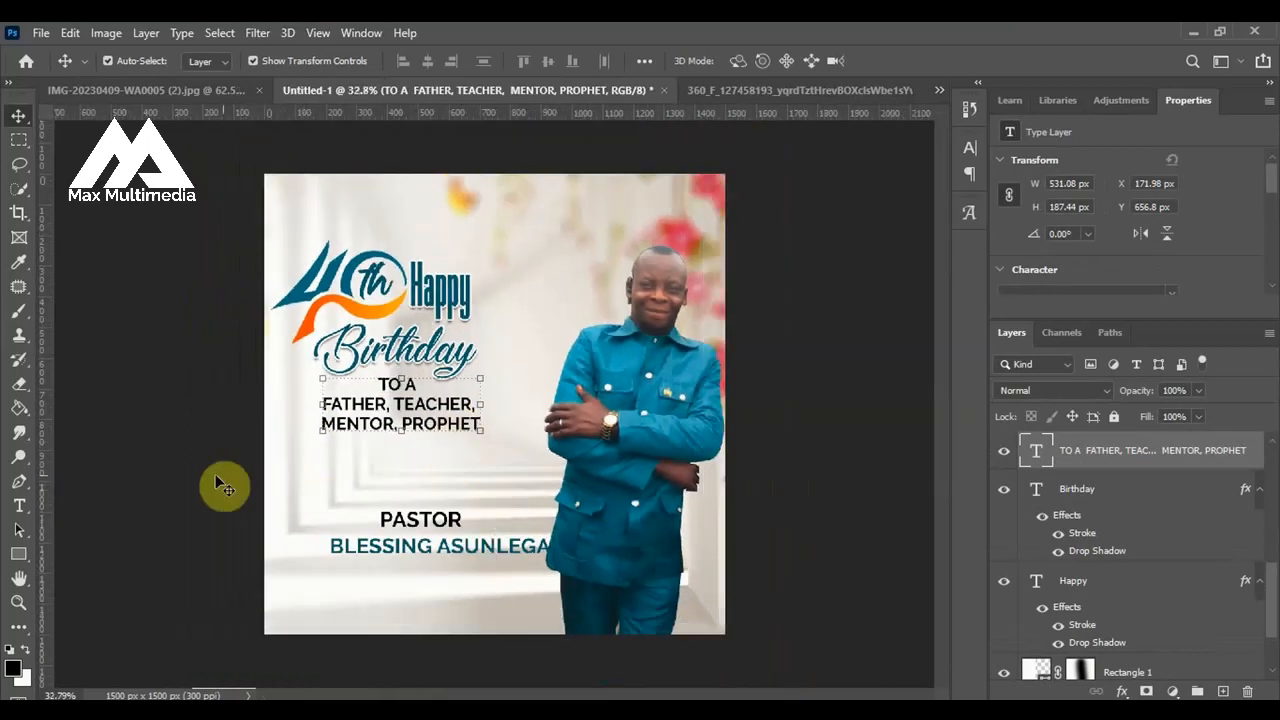
{"action": "left_click", "coordinate": [251, 486]}
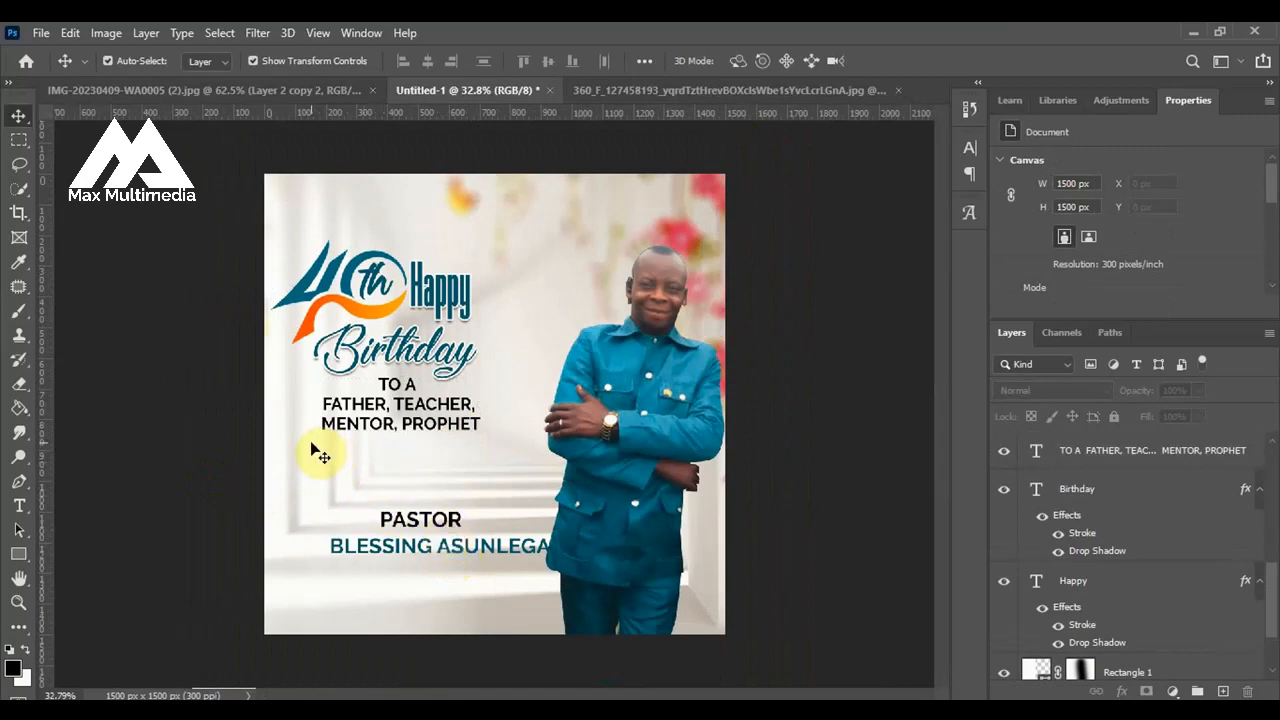
Draw a thin rounded rectangle bar about 335 x 15 px beneath the "MENTOR, PROPHET" line with the Rounded Rectangle tool.
{"action": "left_click", "coordinate": [24, 562]}
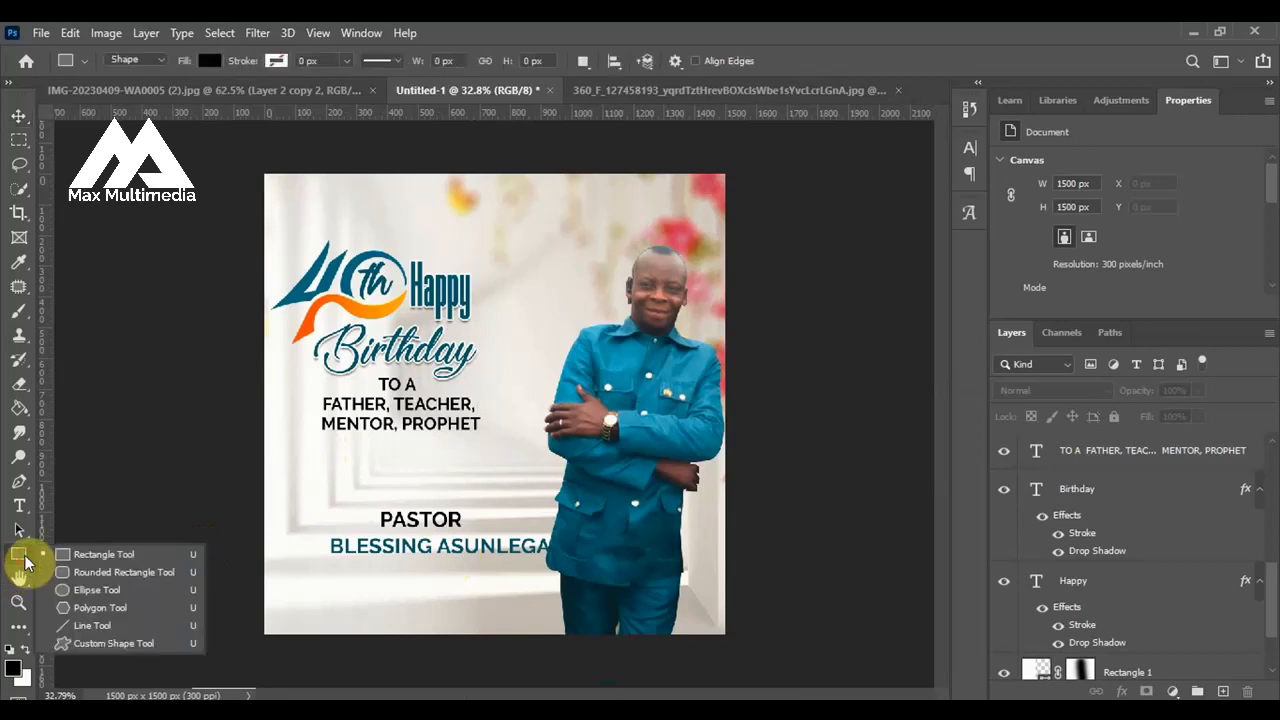
{"action": "left_click", "coordinate": [112, 580]}
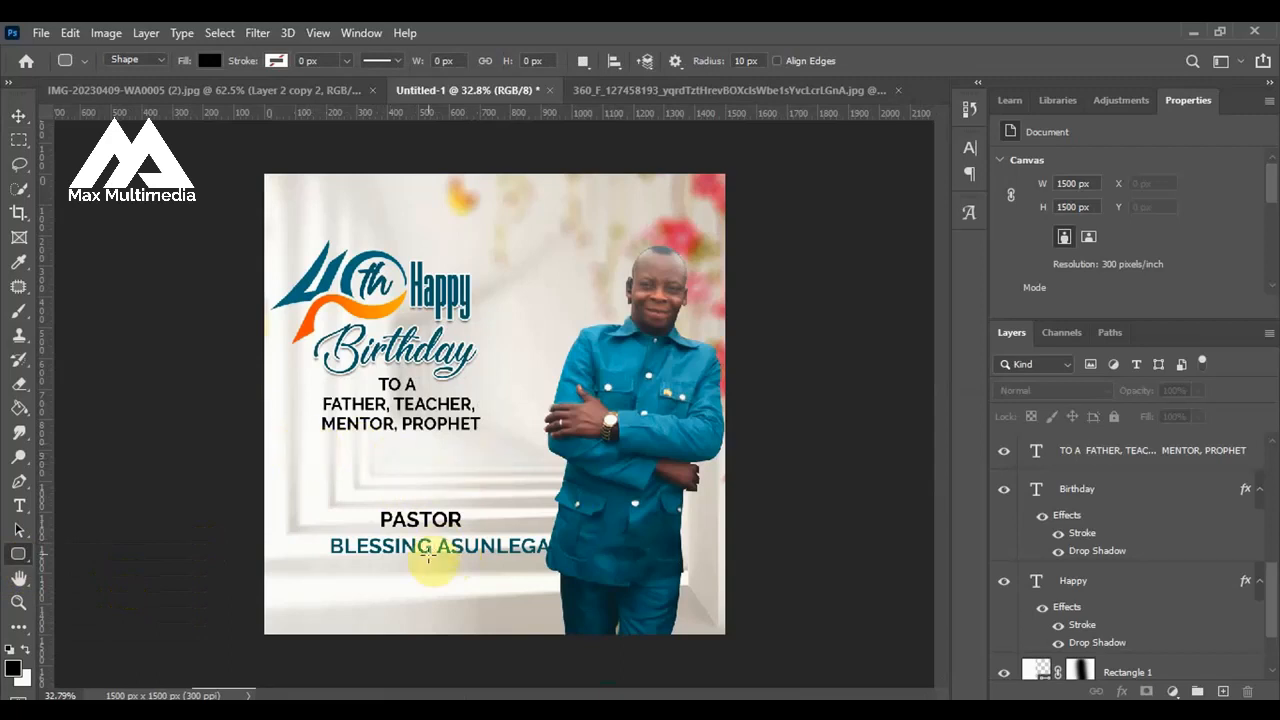
{"action": "scroll", "coordinate": [337, 466], "scroll_direction": "up", "scroll_amount": 1}
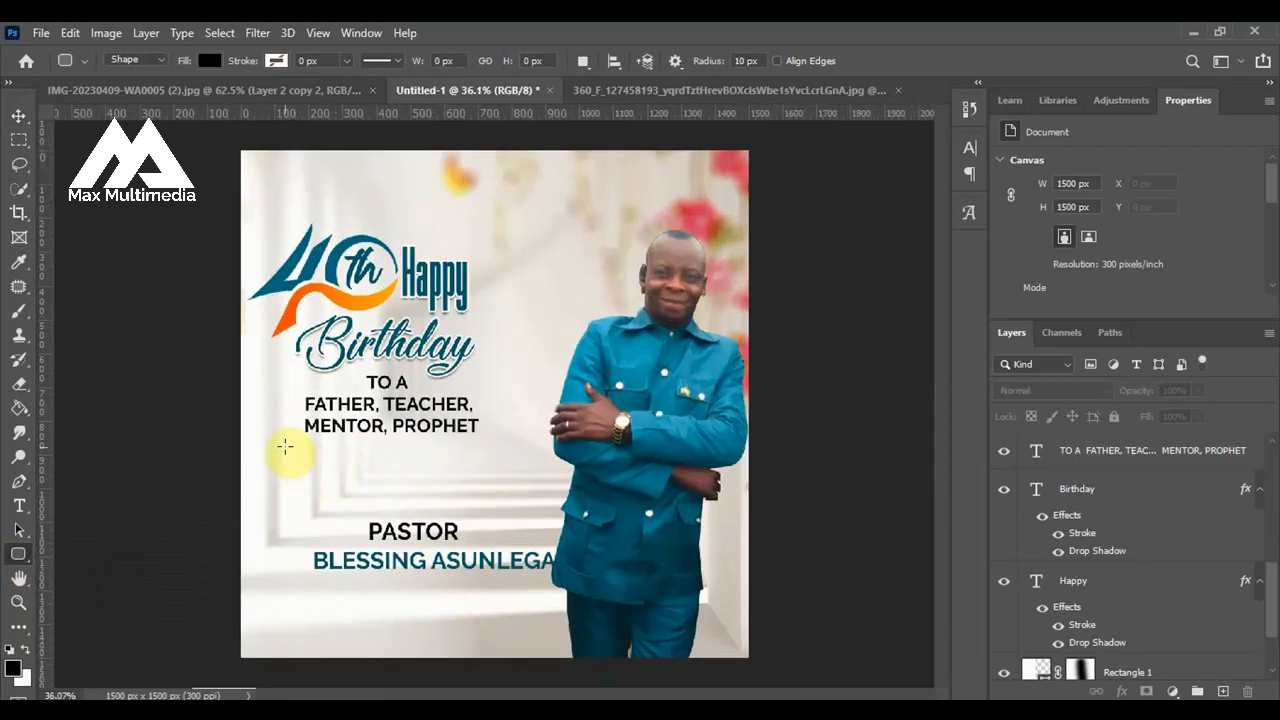
{"action": "left_click_drag", "start_coordinate": [285, 446], "coordinate": [404, 449]}
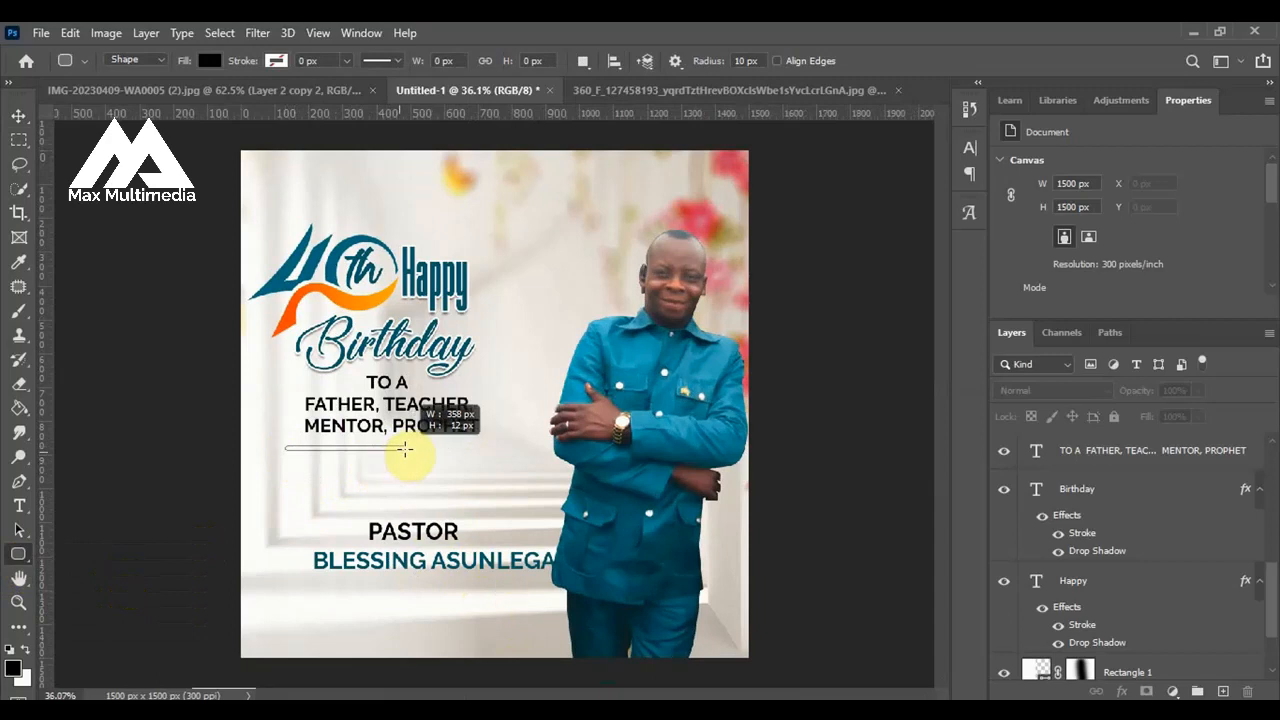
{"action": "left_click_drag", "start_coordinate": [405, 450], "coordinate": [399, 449]}
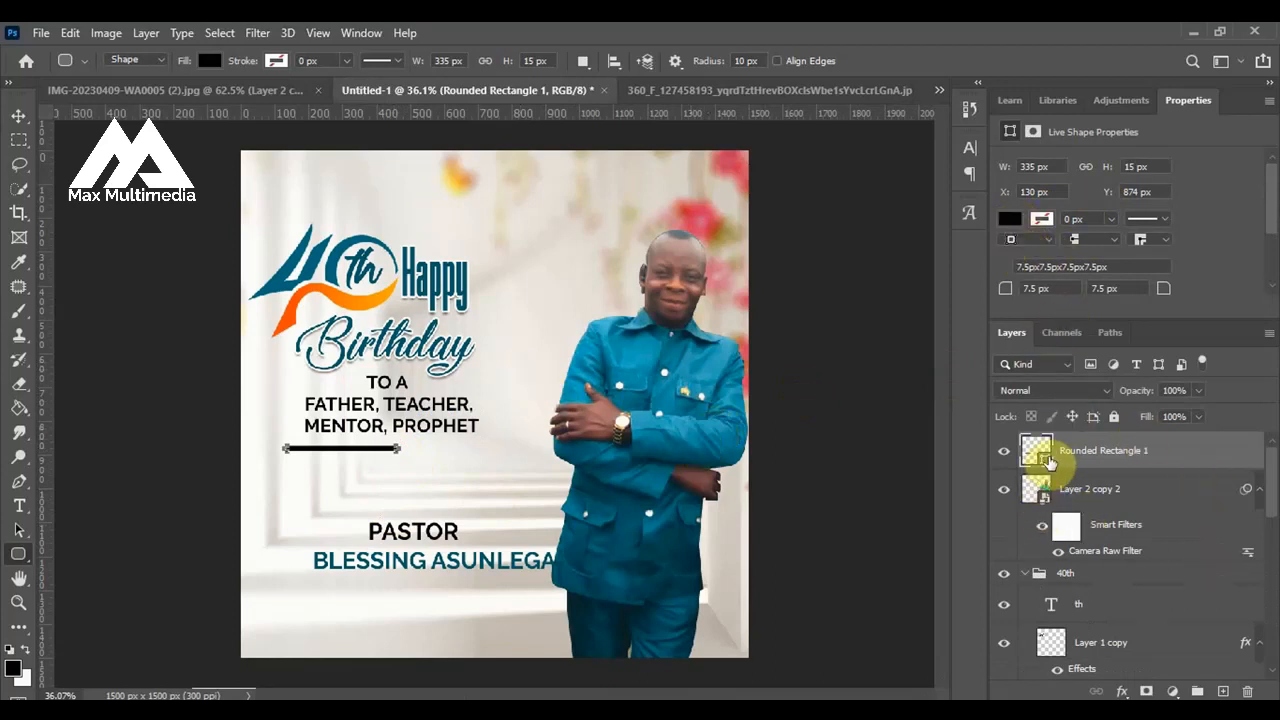
Set the rounded bar's fill color to 005870.
{"action": "double_click", "coordinate": [1043, 462]}
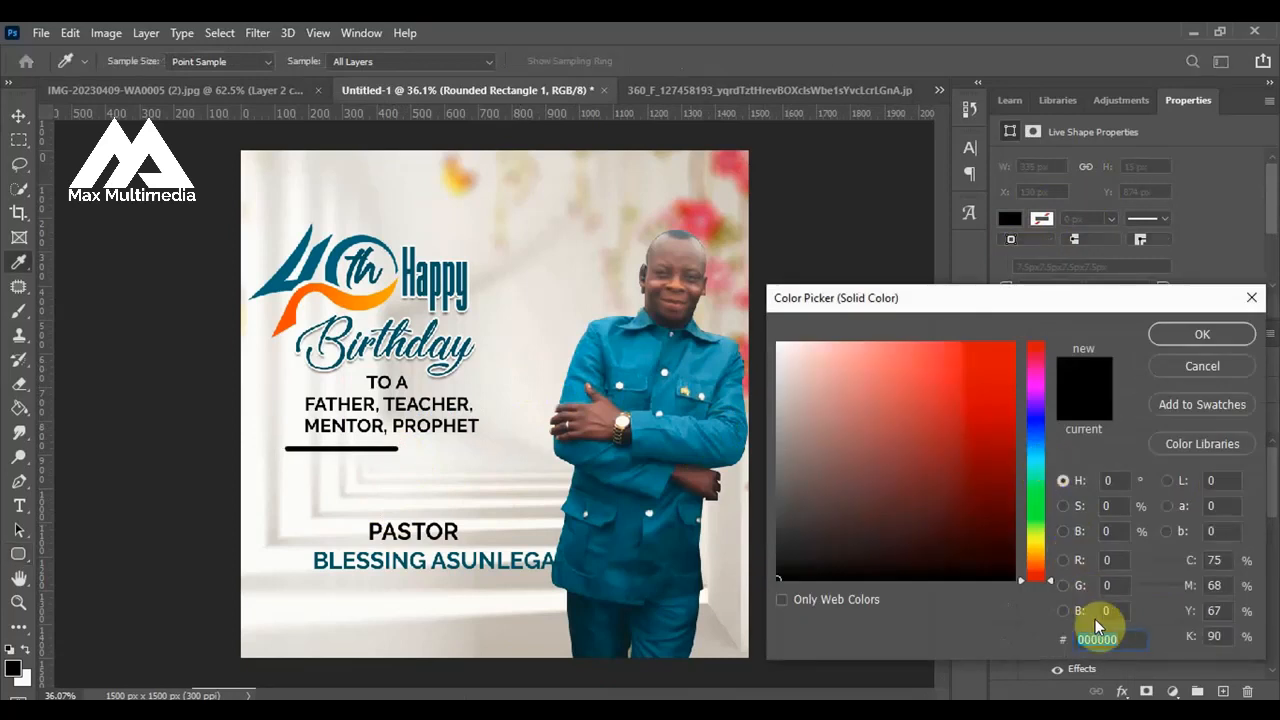
{"action": "type", "text": "005870"}
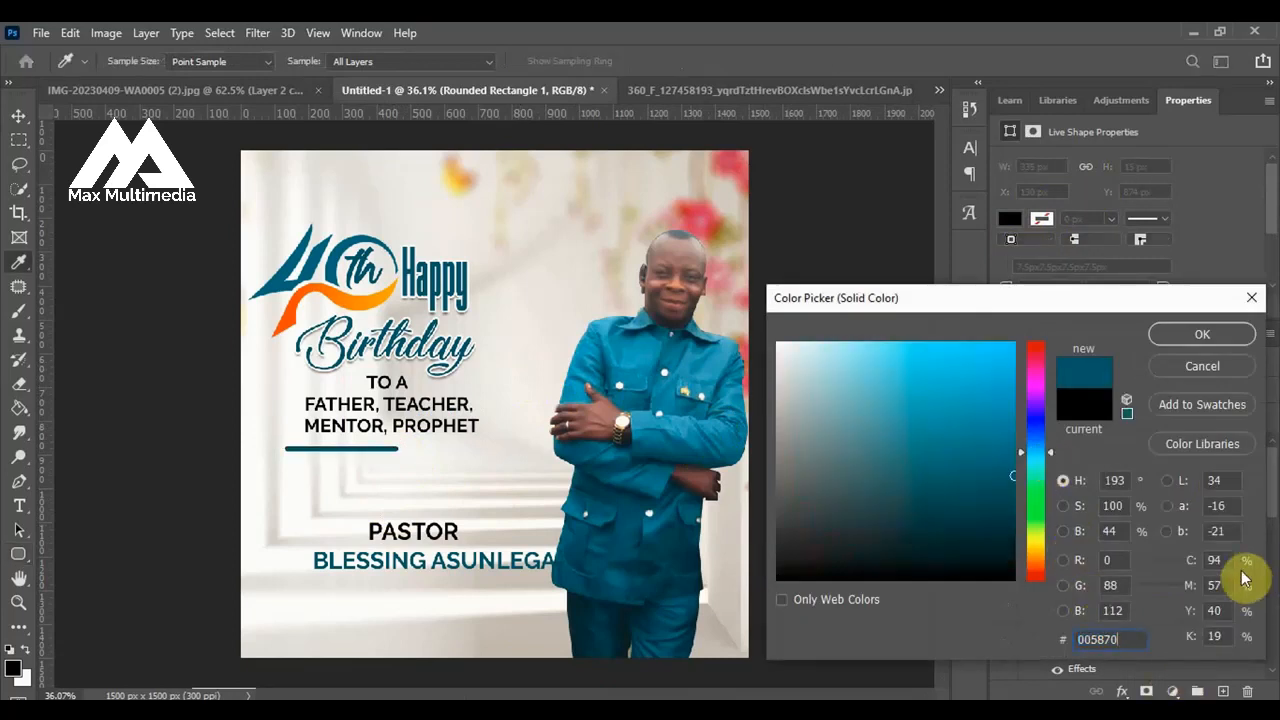
{"action": "left_click", "coordinate": [1202, 336]}
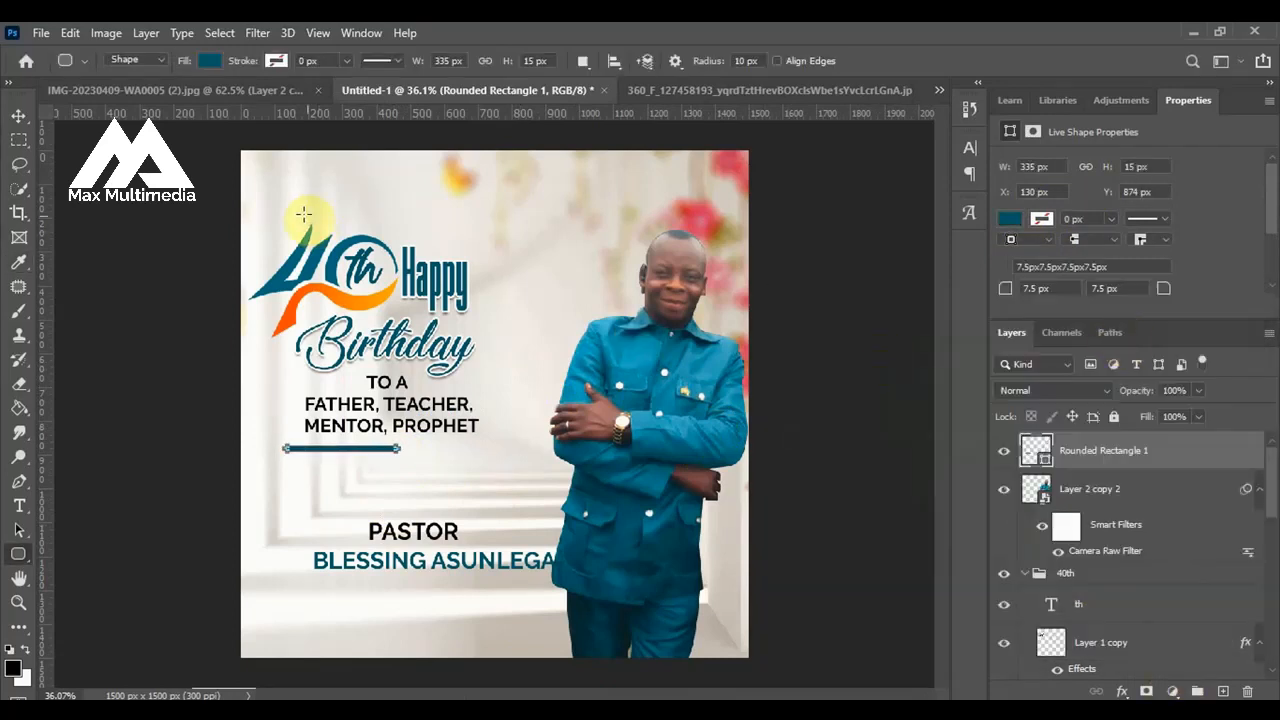
Move the rounded bar up and left, close under the "MENTOR, PROPHET" line, at about X 111 px, Y 853 px.
{"action": "left_click", "coordinate": [20, 118]}
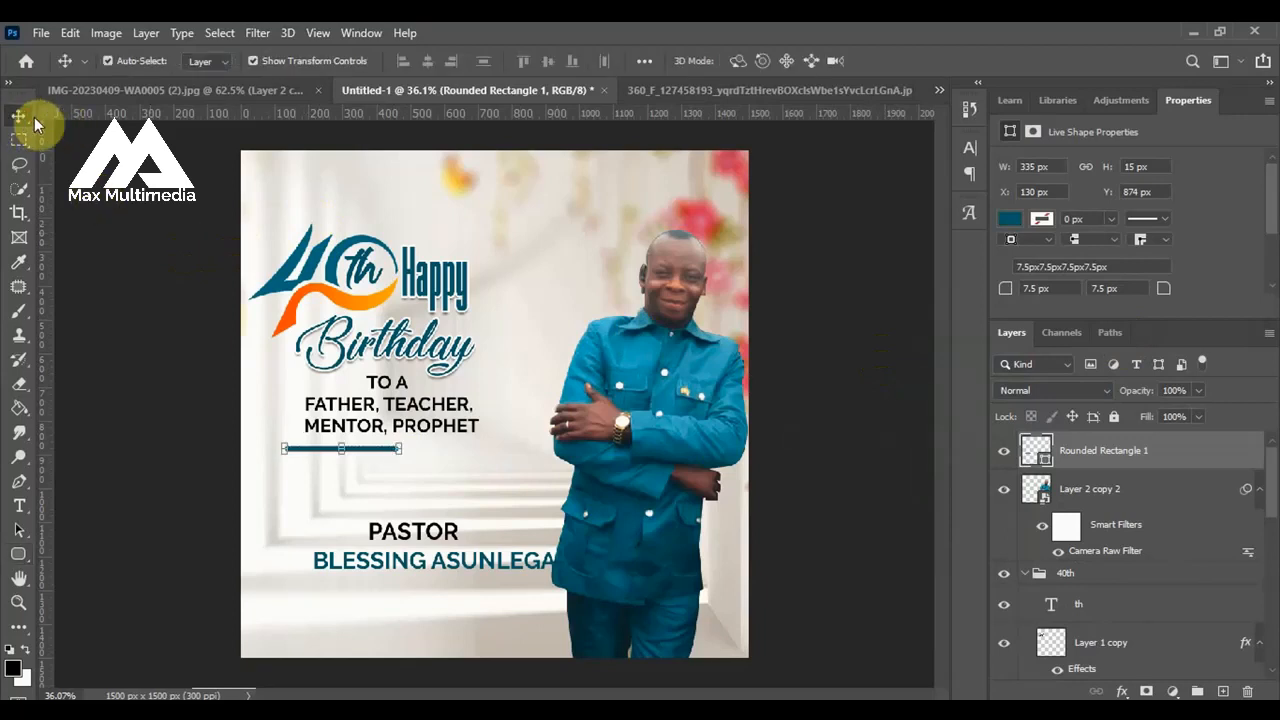
{"action": "left_click", "coordinate": [114, 208]}
{"action": "scroll", "coordinate": [340, 458], "scroll_direction": "up", "scroll_amount": 4}
{"action": "scroll", "coordinate": [340, 458], "scroll_direction": "up", "scroll_amount": 1}
{"action": "left_click_drag", "start_coordinate": [340, 458], "coordinate": [333, 446]}
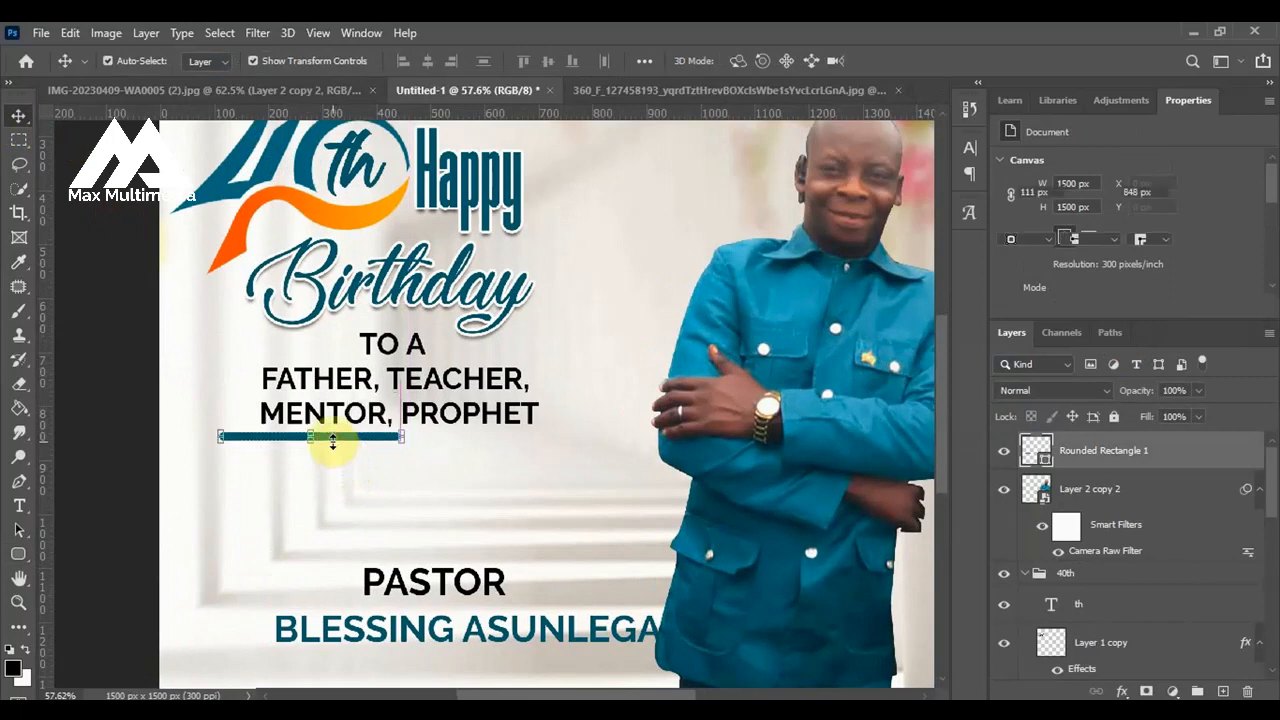
{"action": "left_click", "coordinate": [143, 420]}
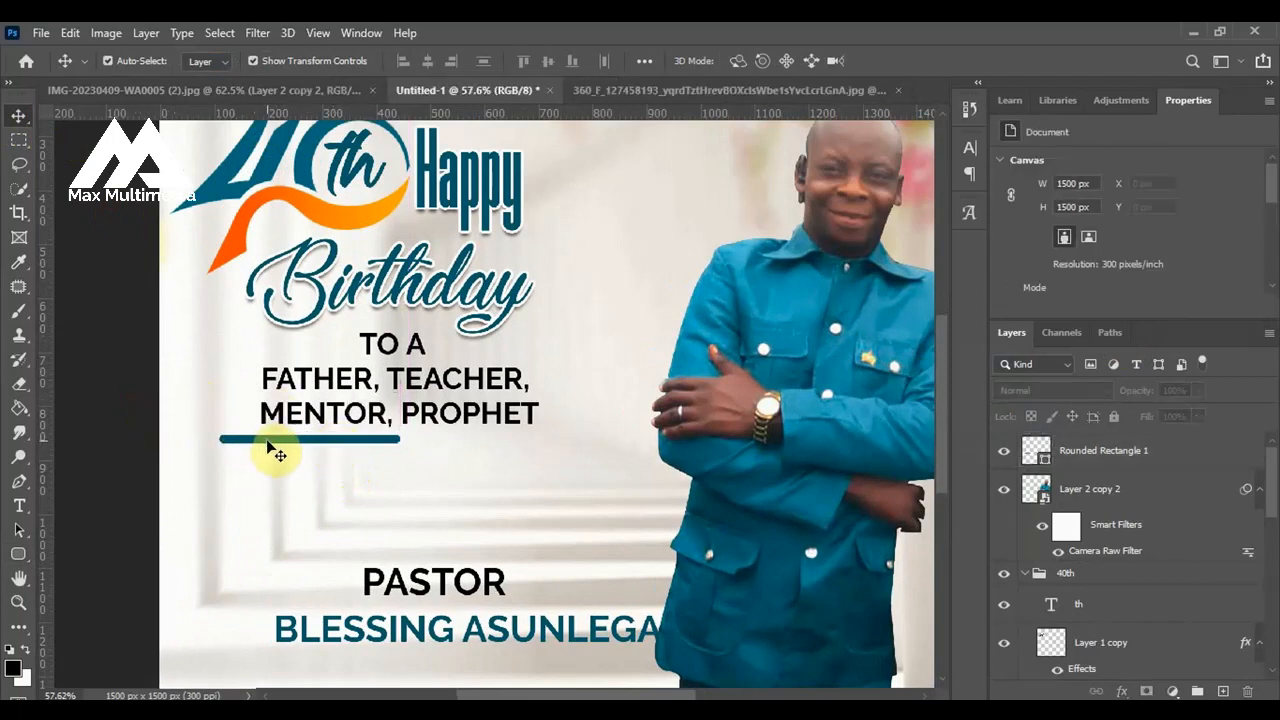
Duplicate the rounded bar horizontally to its right, slightly overlapping the original, at about X 427 px.
{"action": "left_click_drag", "start_coordinate": [270, 447], "coordinate": [437, 449]}
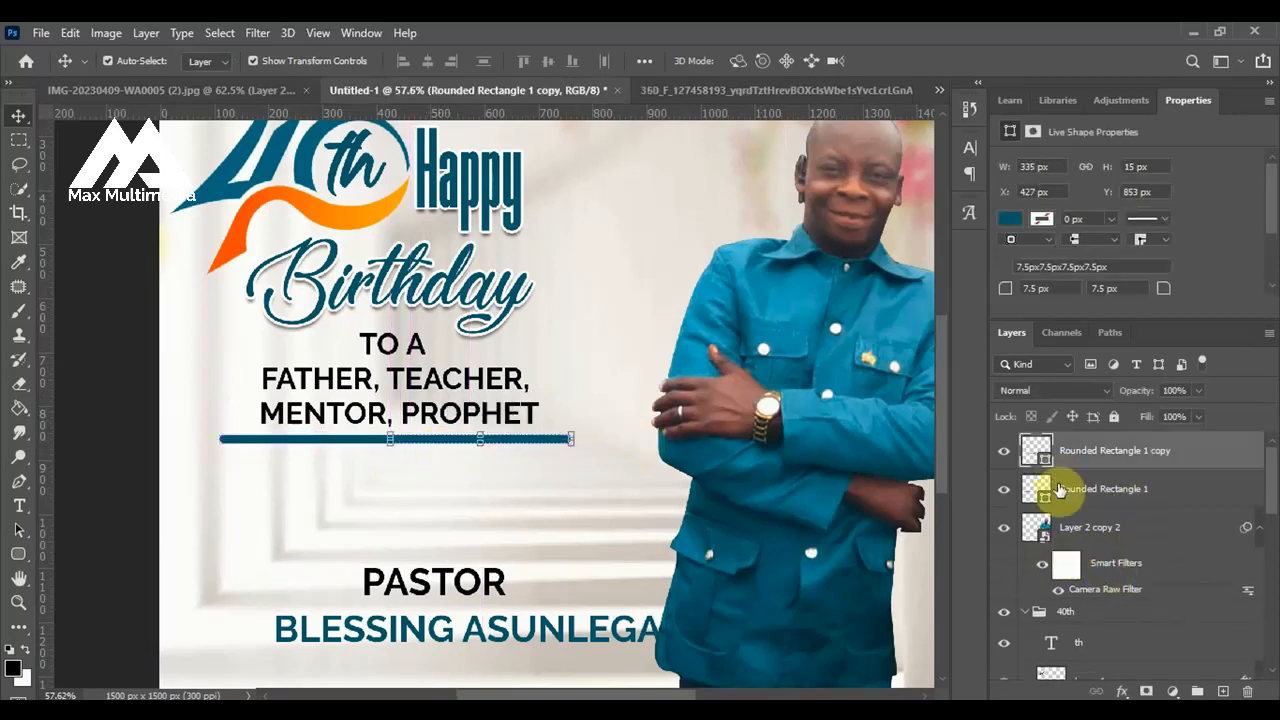
Set the duplicated bar's fill color to ff0000, leaving the original bar blue.
{"action": "double_click", "coordinate": [1043, 465]}
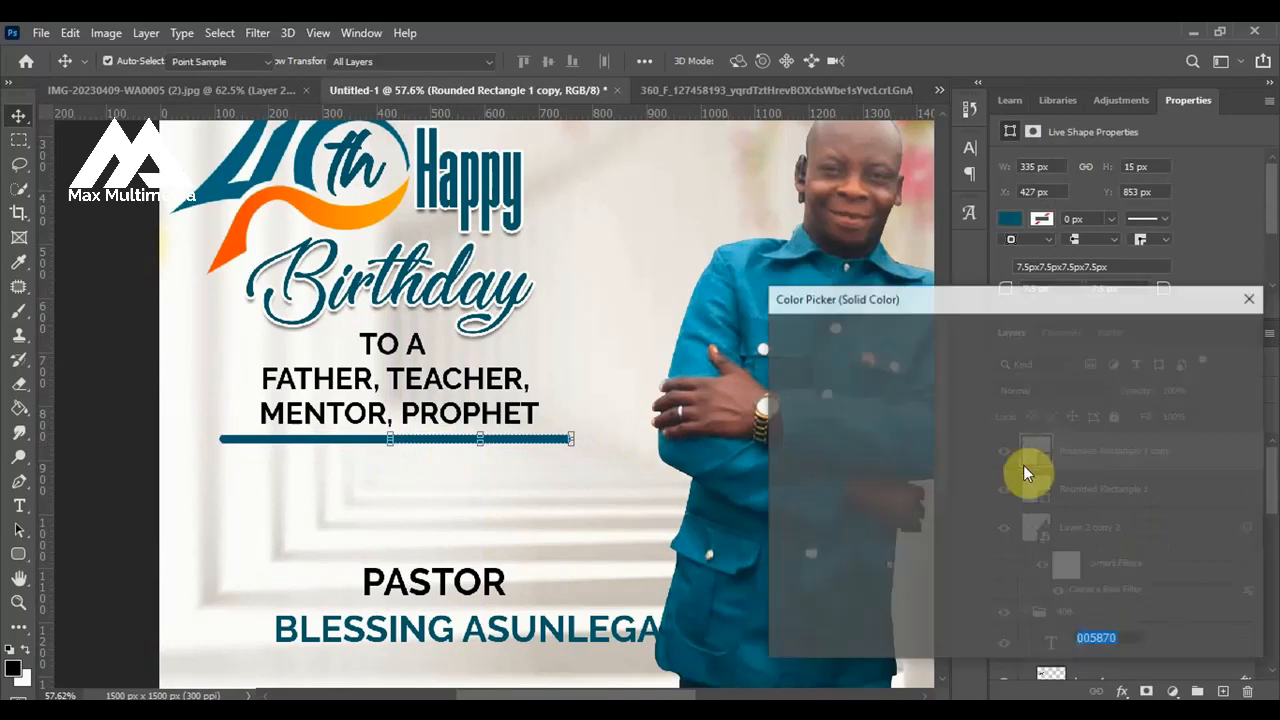
{"action": "left_click", "coordinate": [1038, 350]}
{"action": "left_click_drag", "start_coordinate": [1038, 350], "coordinate": [1040, 319]}
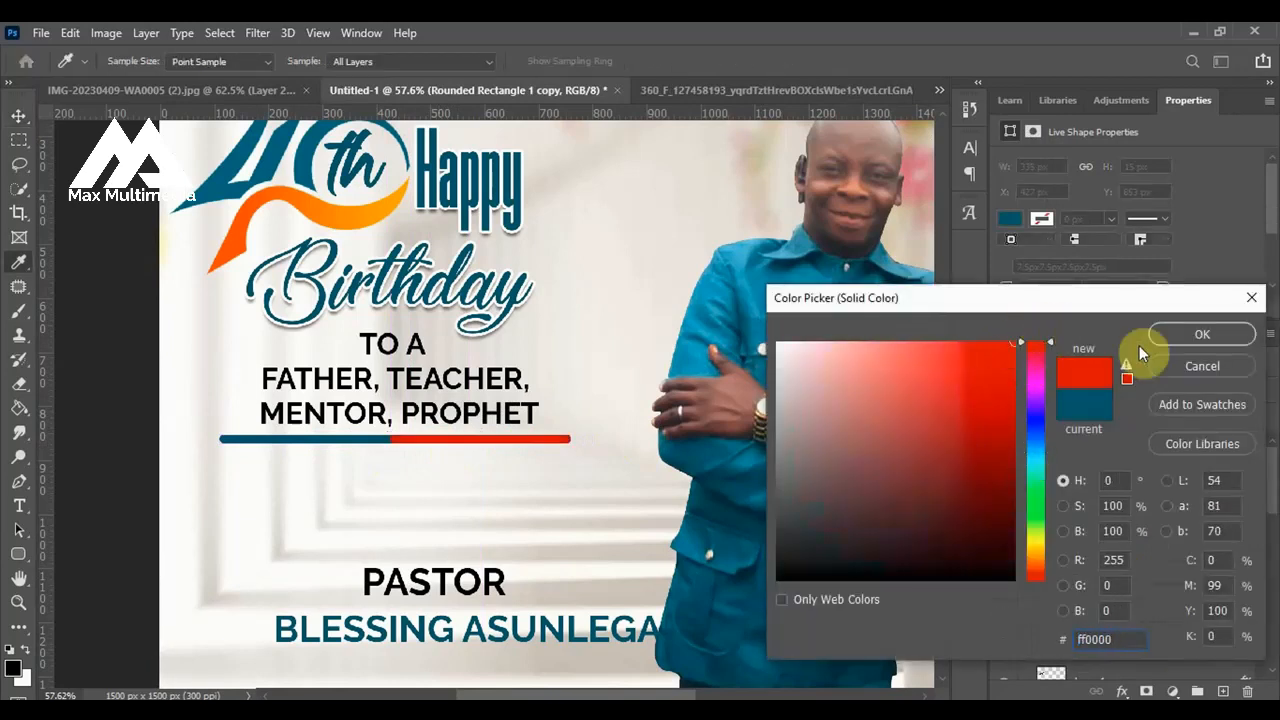
{"action": "left_click", "coordinate": [1190, 336]}
{"action": "key", "text": "ctrl+0"}
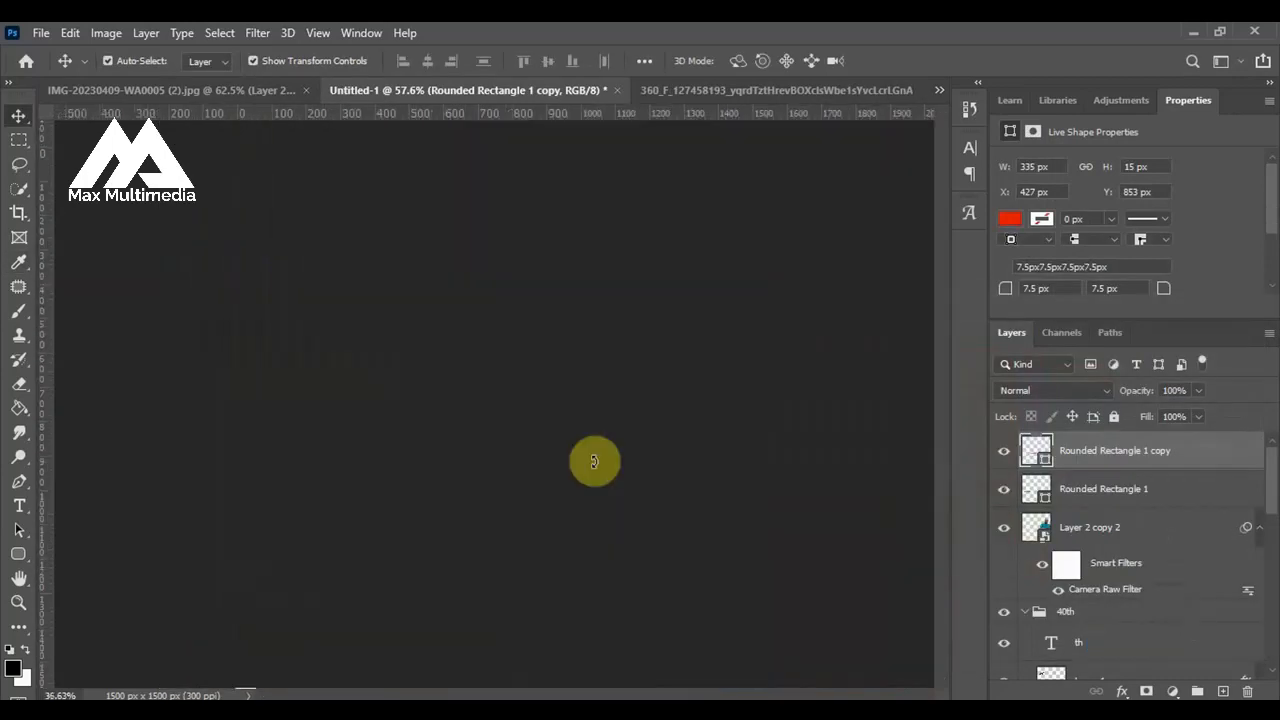
{"action": "left_click", "coordinate": [200, 470]}
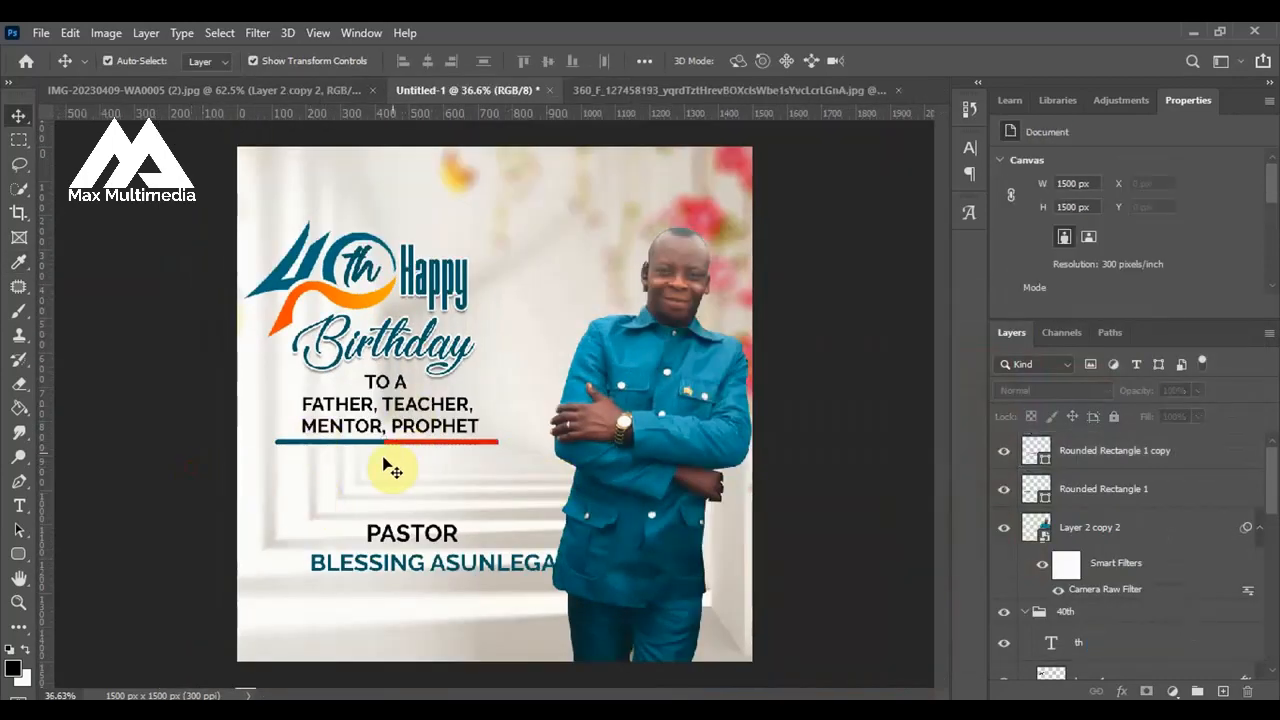
Move the "PASTOR" text up and left, to about X 420 px, Y 1046 px.
{"action": "scroll", "coordinate": [385, 465], "scroll_direction": "up", "scroll_amount": 1}
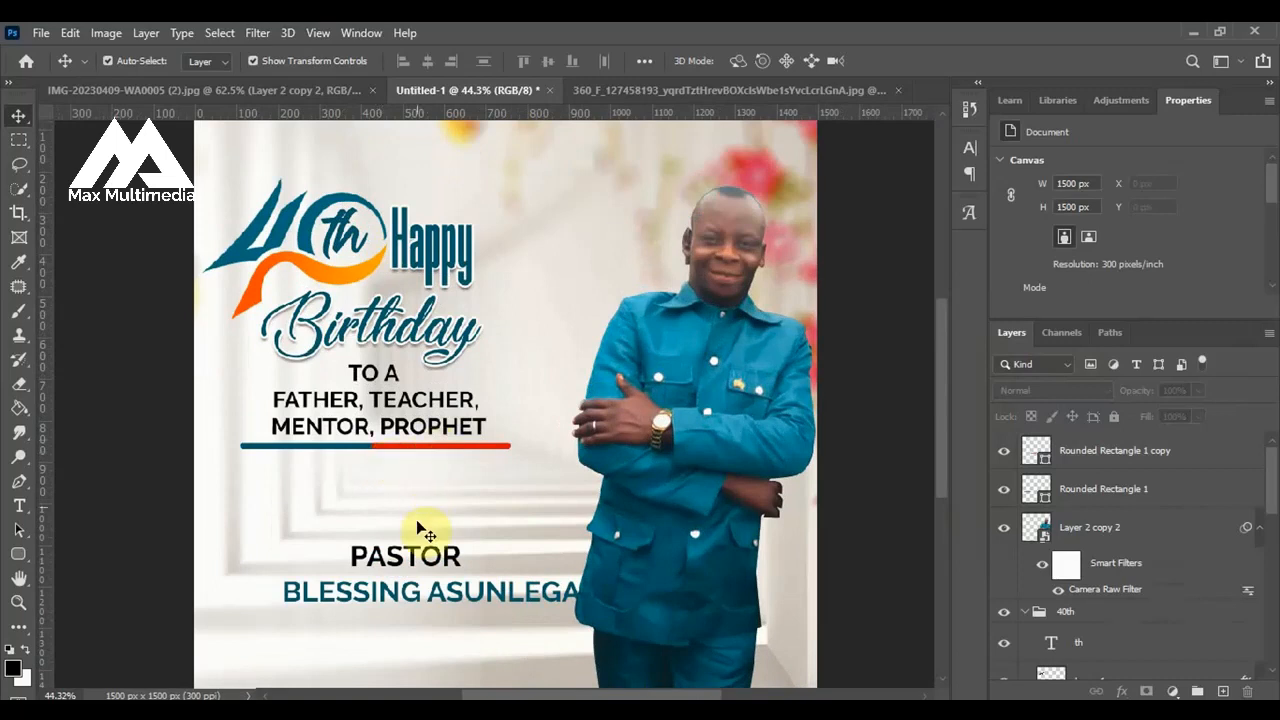
{"action": "left_click", "coordinate": [418, 560]}
{"action": "left_click_drag", "start_coordinate": [411, 558], "coordinate": [373, 530]}
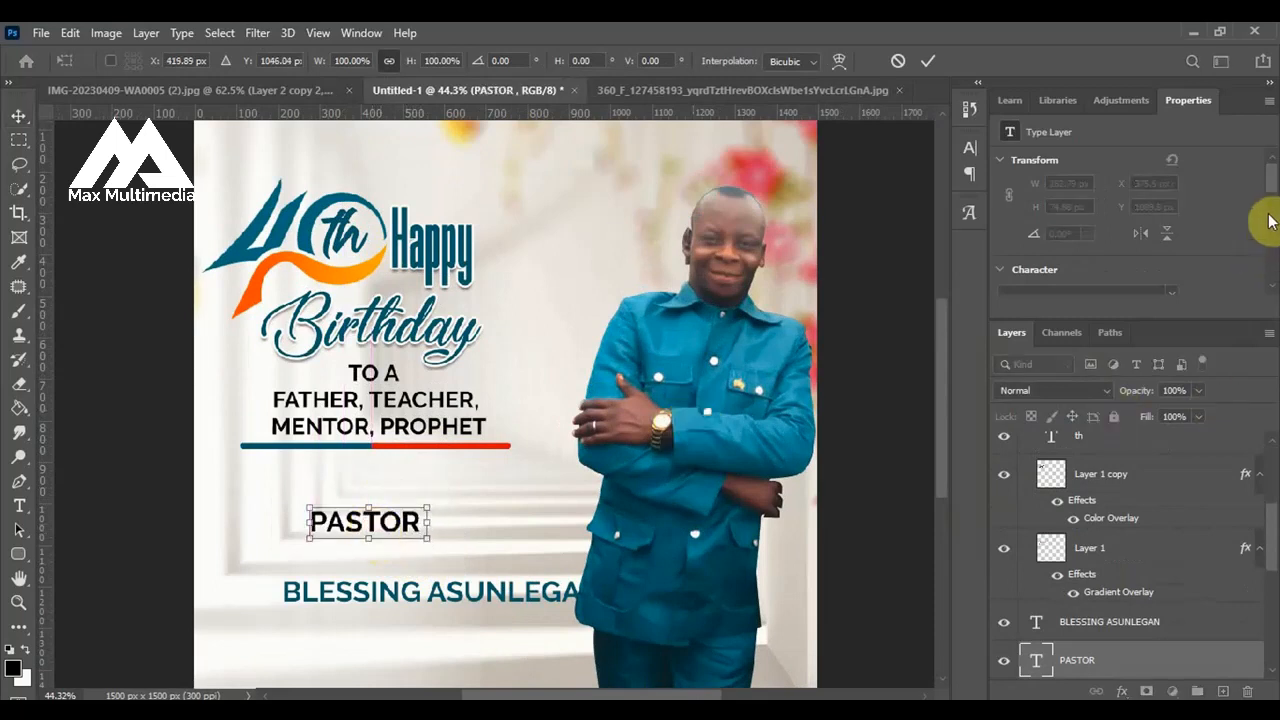
{"action": "scroll", "coordinate": [1266, 200], "scroll_direction": "down", "scroll_amount": 3}
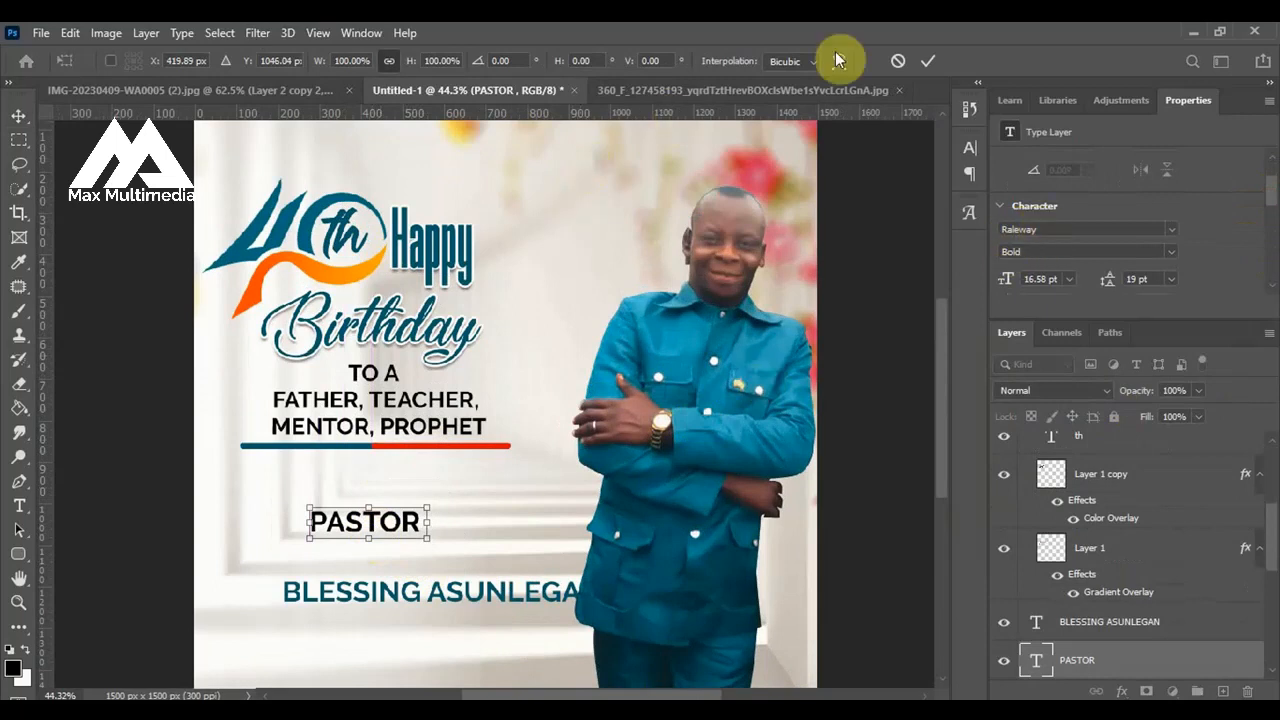
{"action": "left_click", "coordinate": [930, 63]}
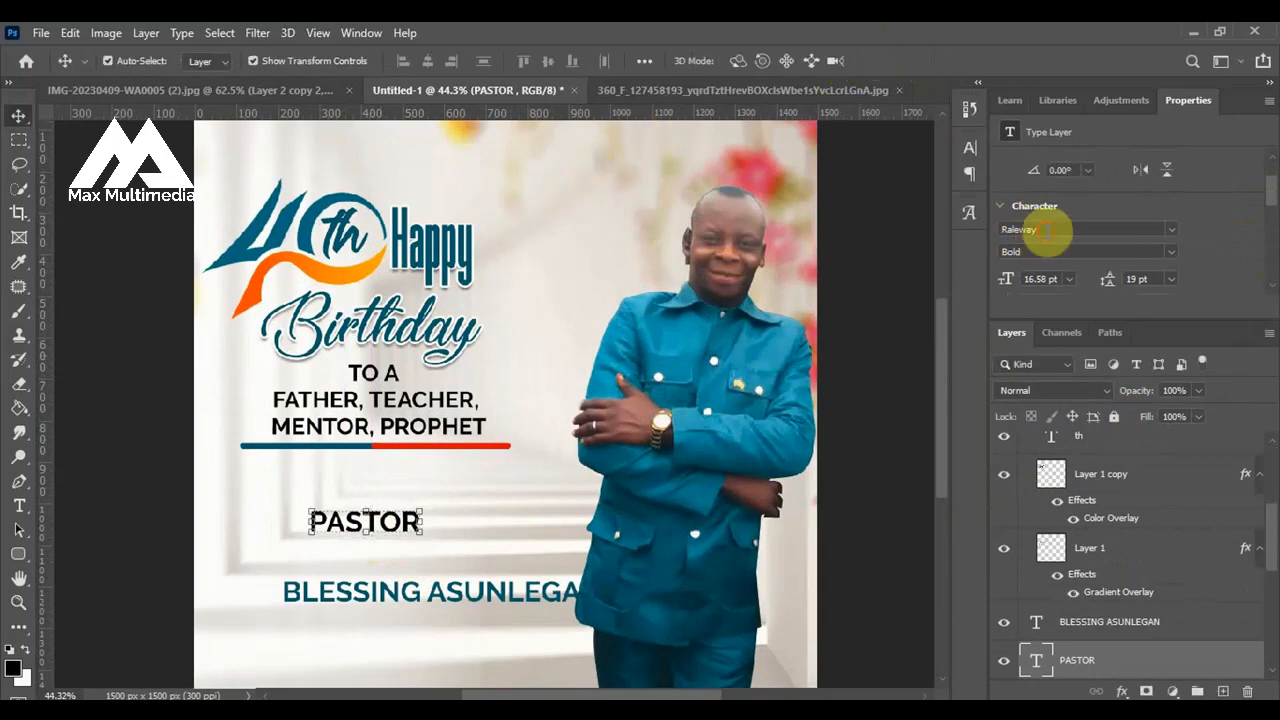
Set the "PASTOR" text in Kenyan Coffee Regular and scale it up to about 24.75 pt.
{"action": "type", "text": "Kenyan Coffee"}
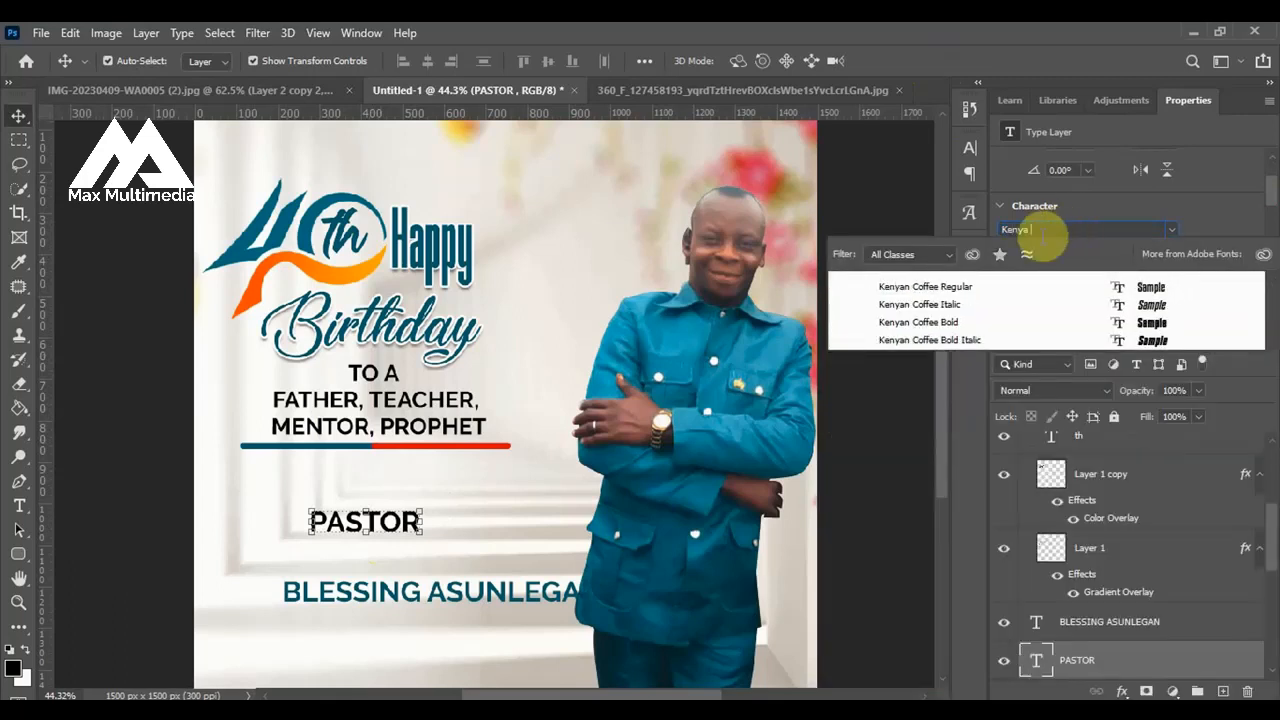
{"action": "left_click", "coordinate": [952, 288]}
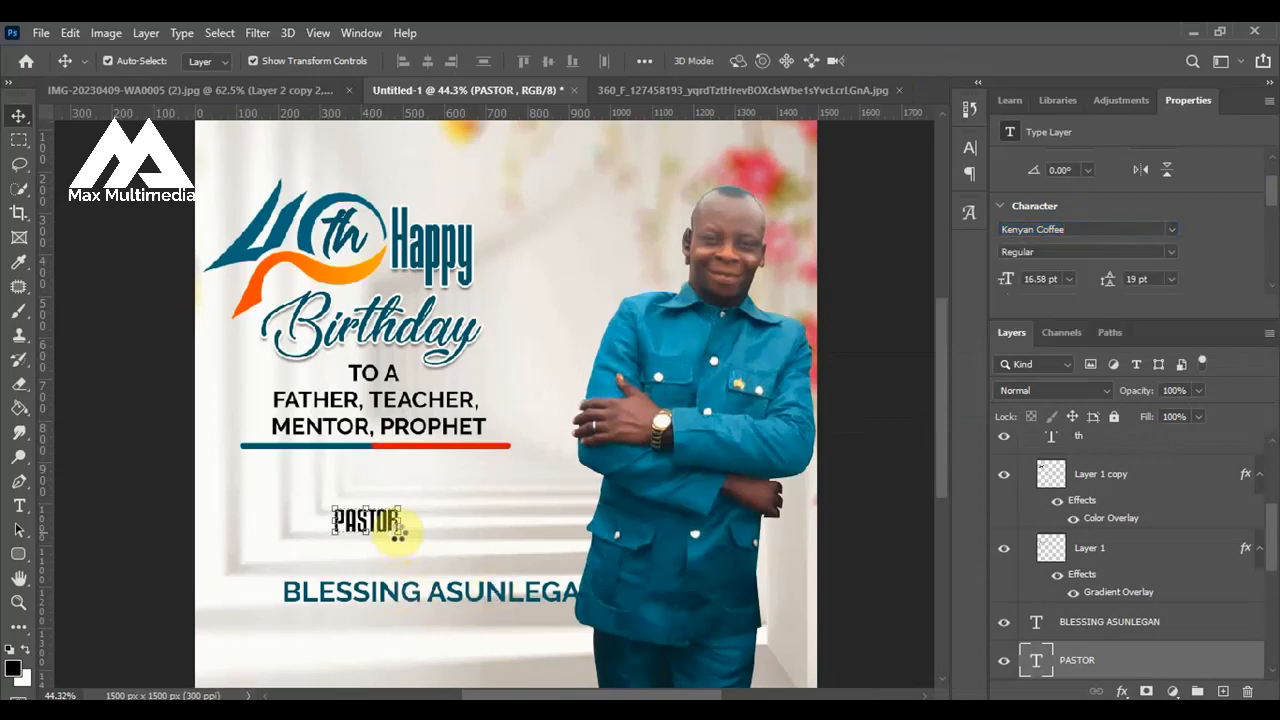
{"action": "left_click_drag", "start_coordinate": [396, 530], "coordinate": [436, 549]}
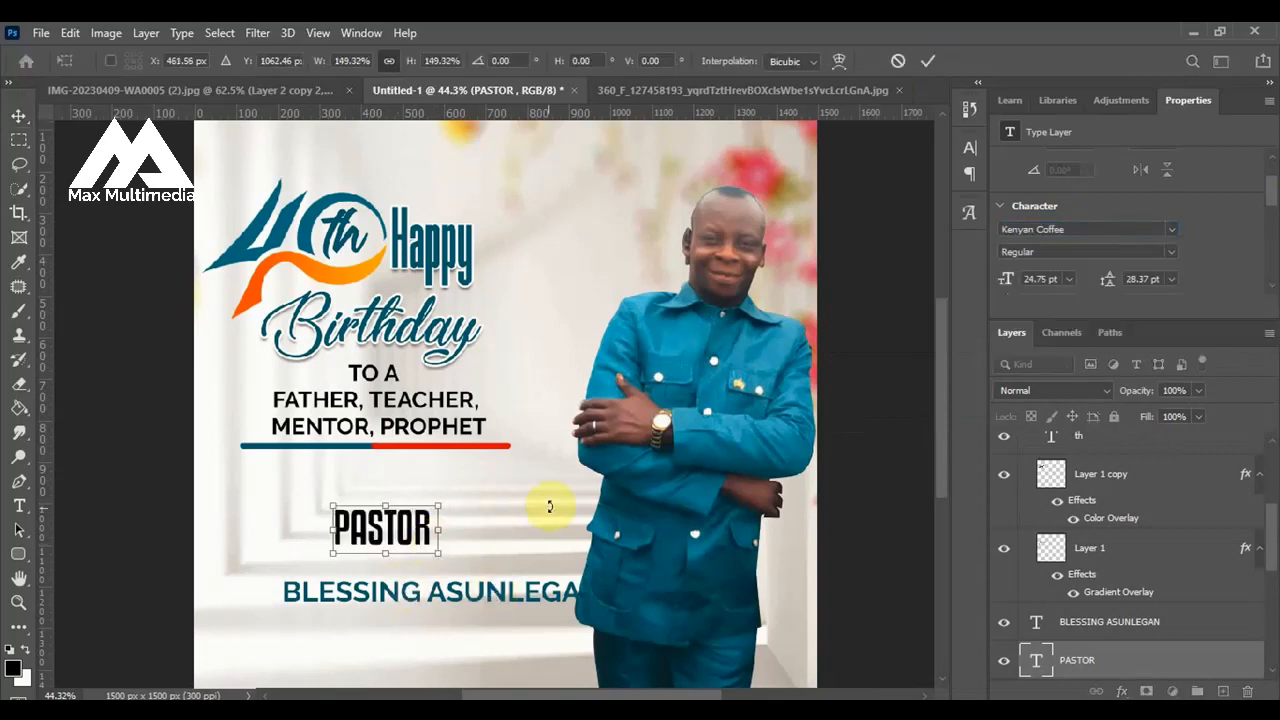
{"action": "left_click", "coordinate": [597, 444]}
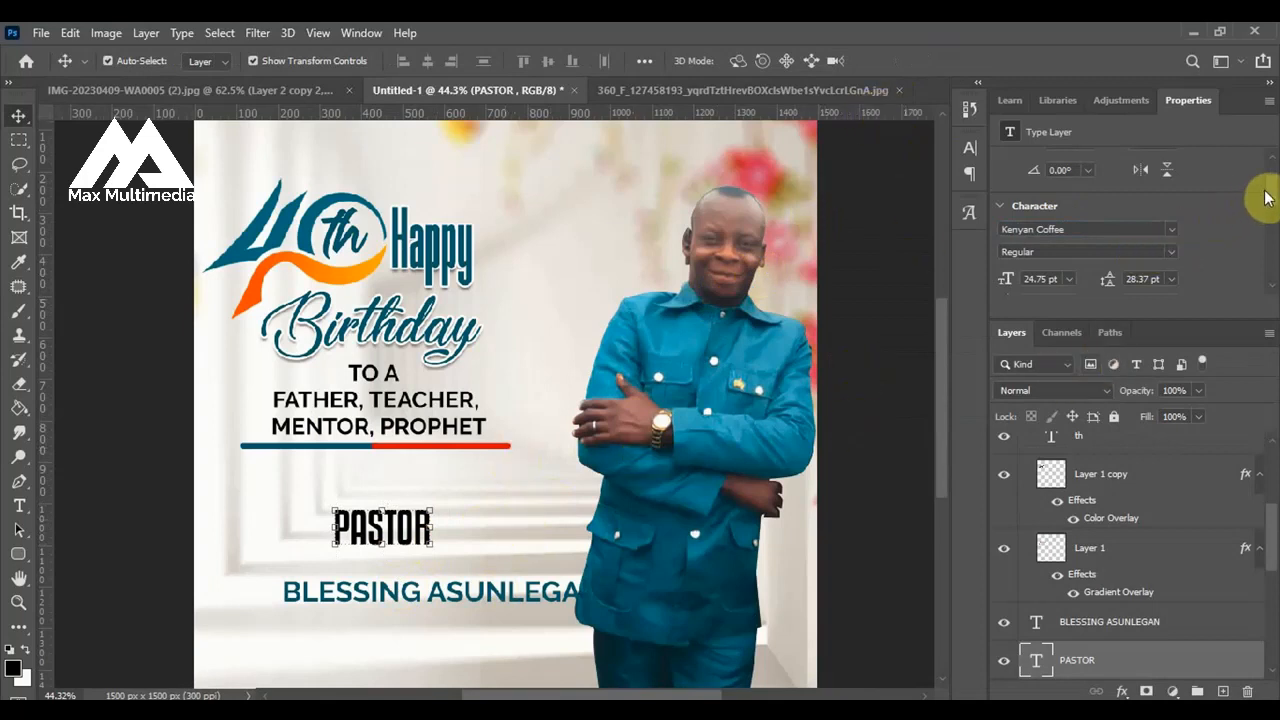
Set the "PASTOR" text color to ff0000.
{"action": "scroll", "coordinate": [1272, 195], "scroll_direction": "down", "scroll_amount": 2}
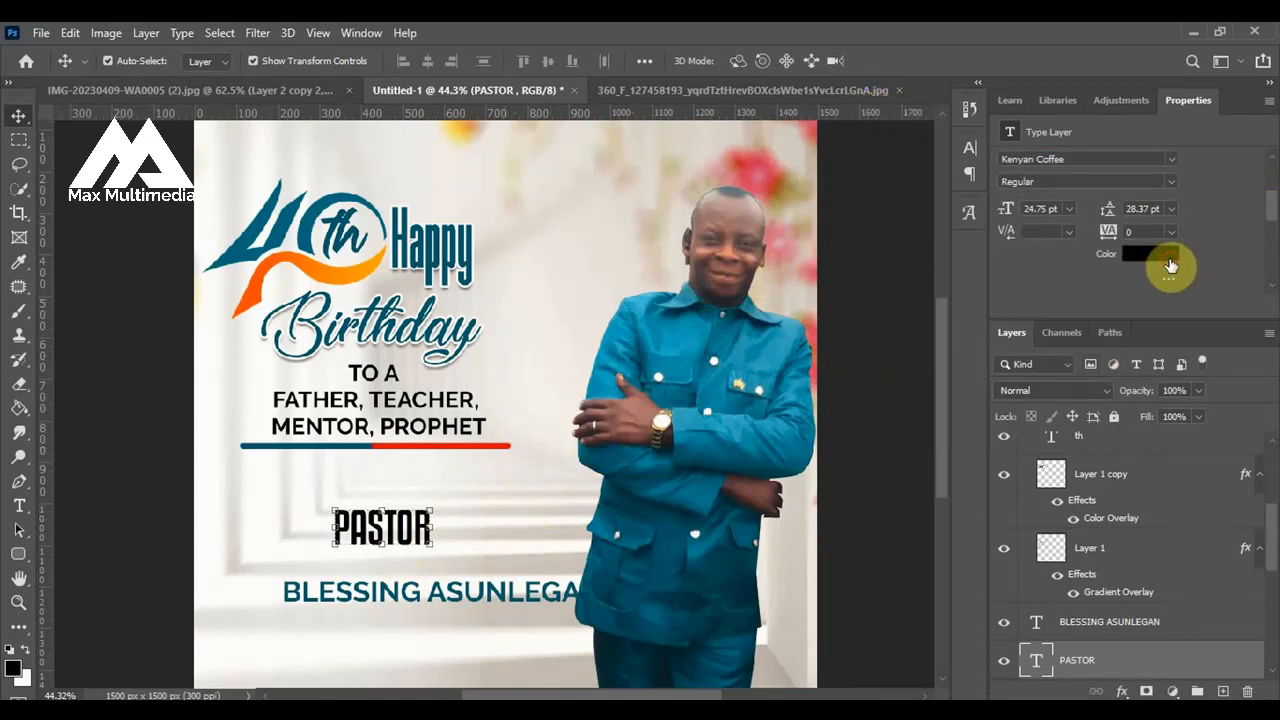
{"action": "left_click", "coordinate": [1168, 262]}
{"action": "left_click_drag", "start_coordinate": [975, 350], "coordinate": [1063, 334]}
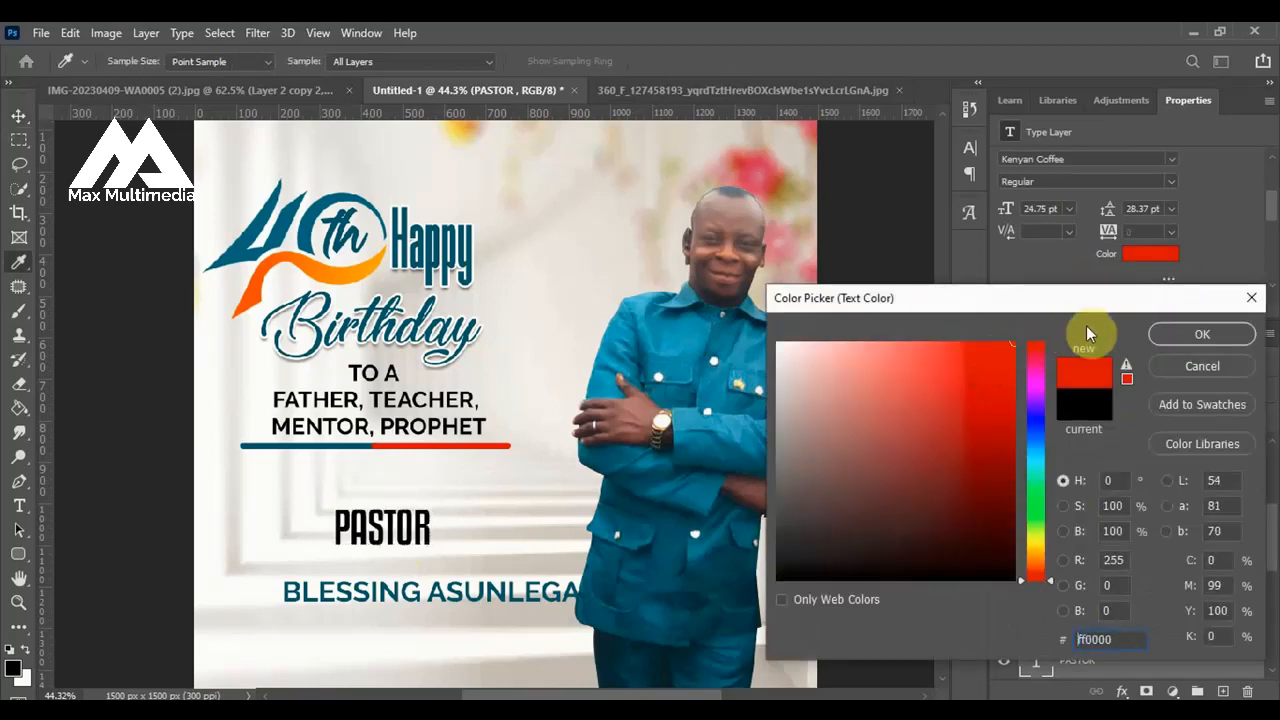
{"action": "left_click", "coordinate": [1188, 333]}
Move the "PASTOR" text up and slightly left, close beneath the two-colored divider bar.
{"action": "key", "text": "v"}
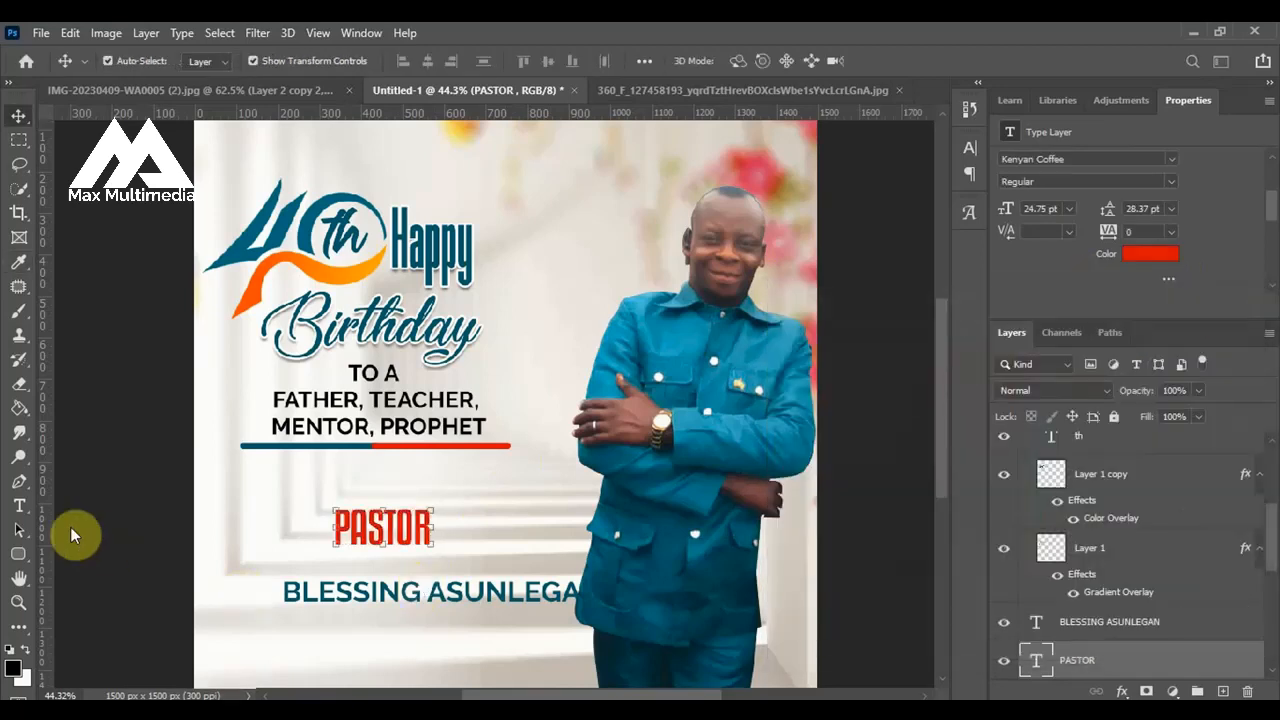
{"action": "left_click", "coordinate": [340, 535]}
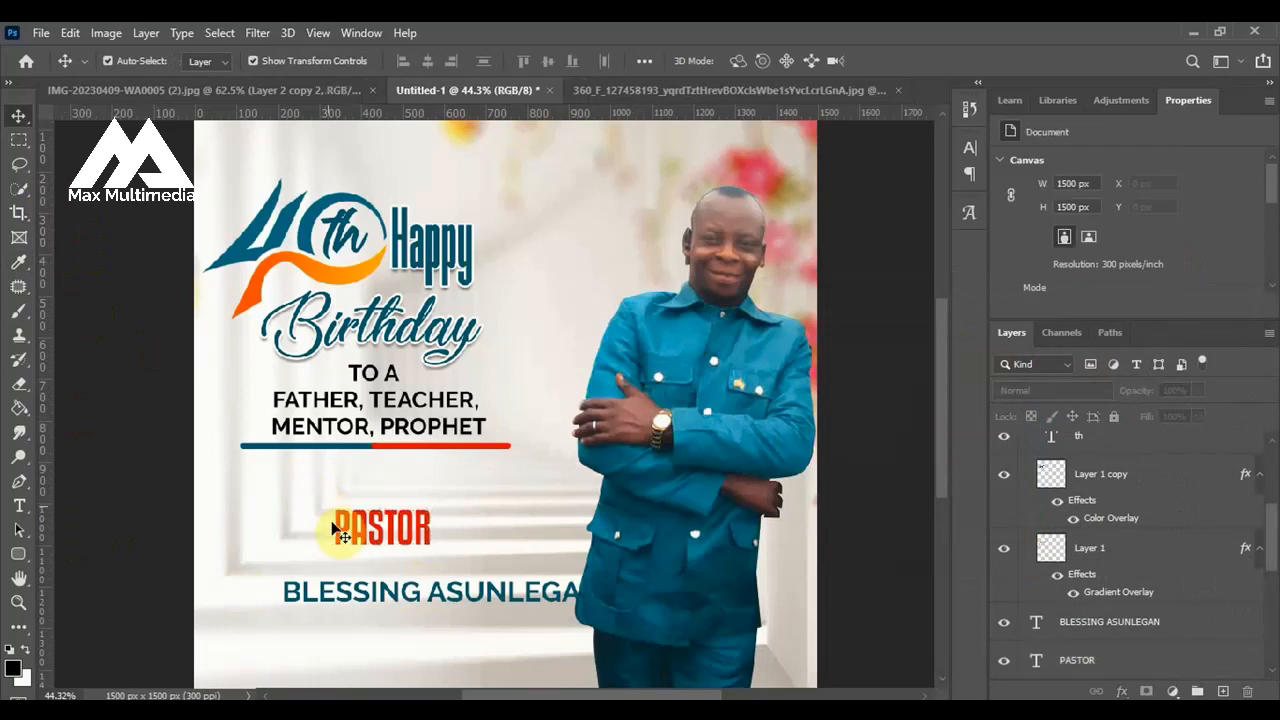
{"action": "left_click_drag", "start_coordinate": [357, 538], "coordinate": [341, 485]}
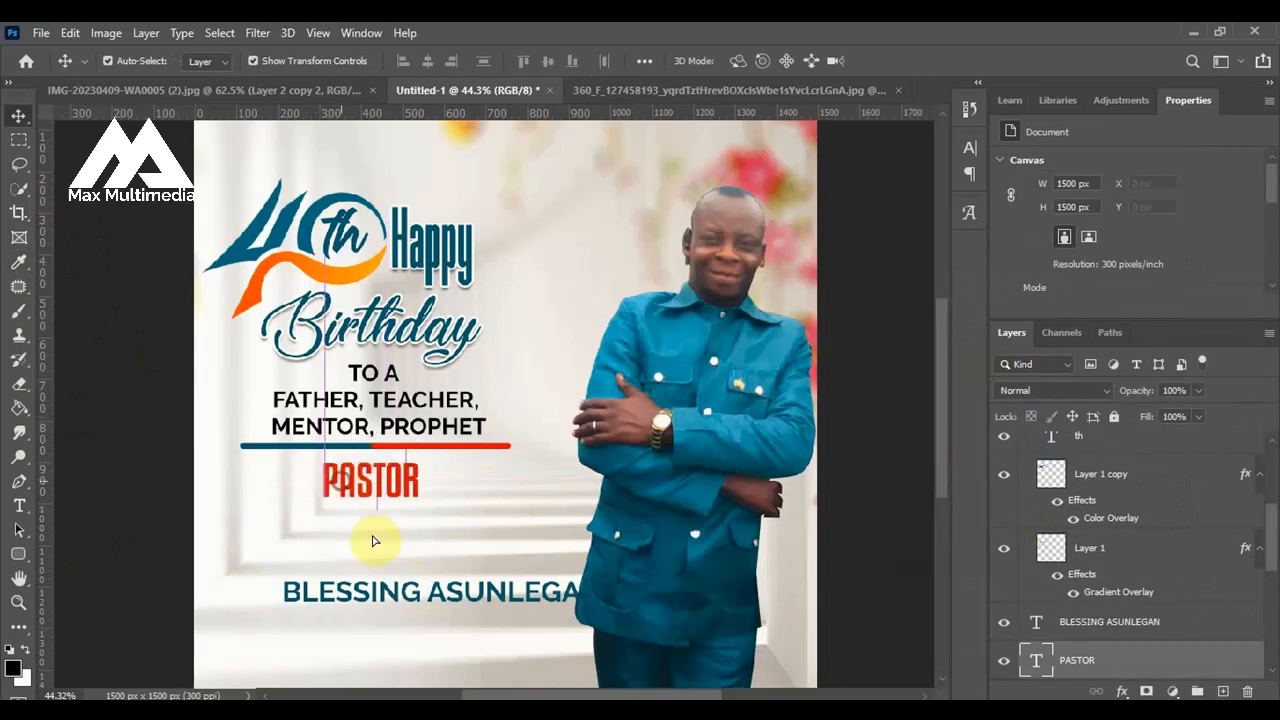
Break the celebrant's name text into two lines, with the first name above the surname.
{"action": "left_click", "coordinate": [428, 596]}
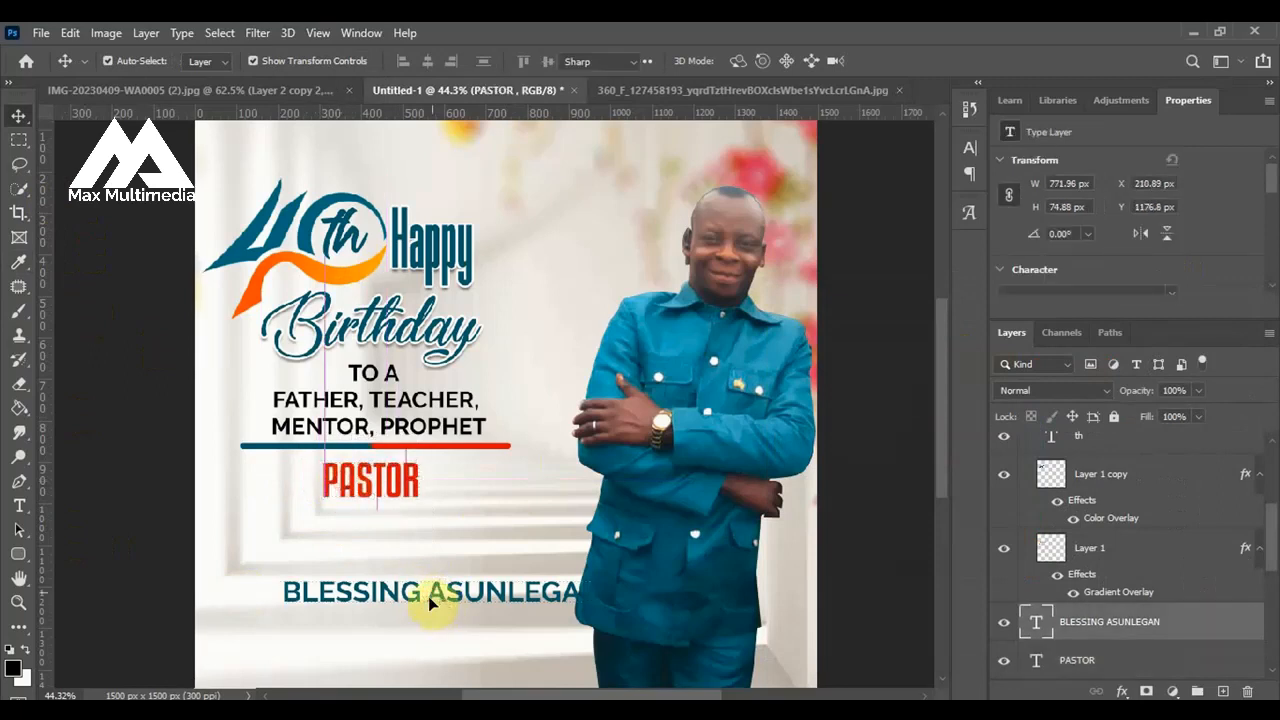
{"action": "double_click", "coordinate": [428, 596]}
{"action": "left_click", "coordinate": [428, 596]}
{"action": "key", "text": "Return"}
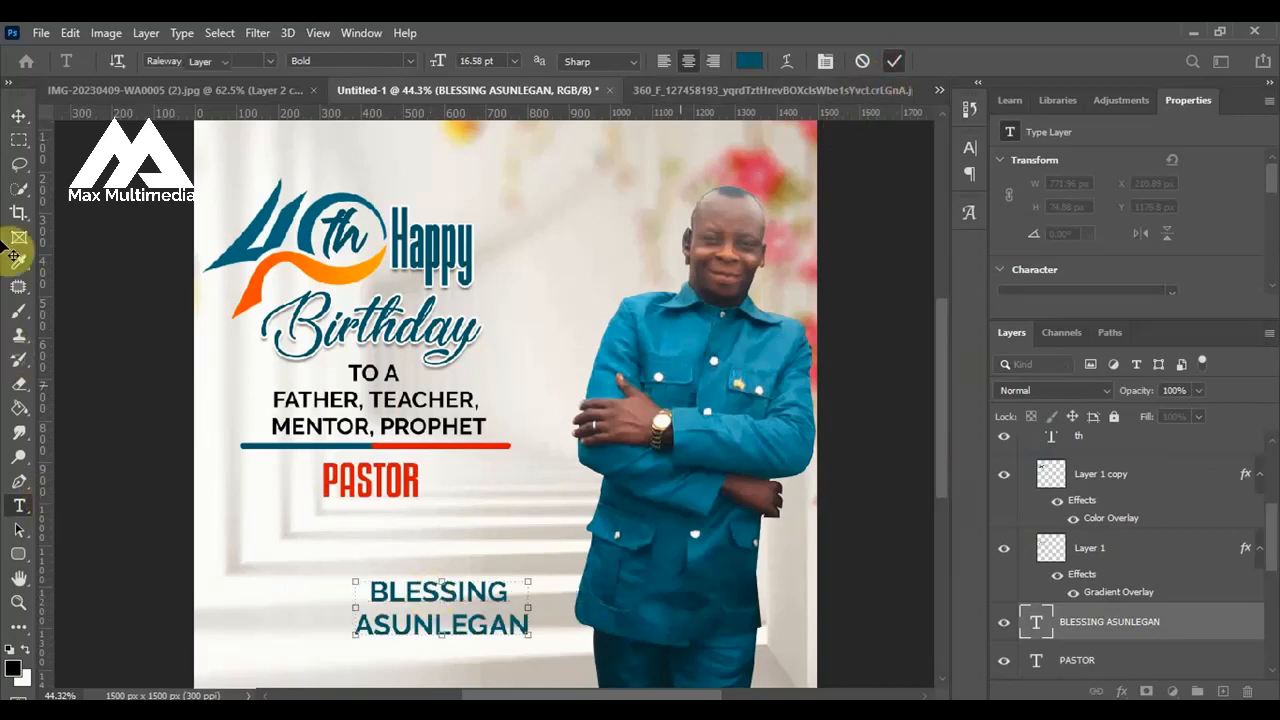
{"action": "left_click", "coordinate": [19, 115]}
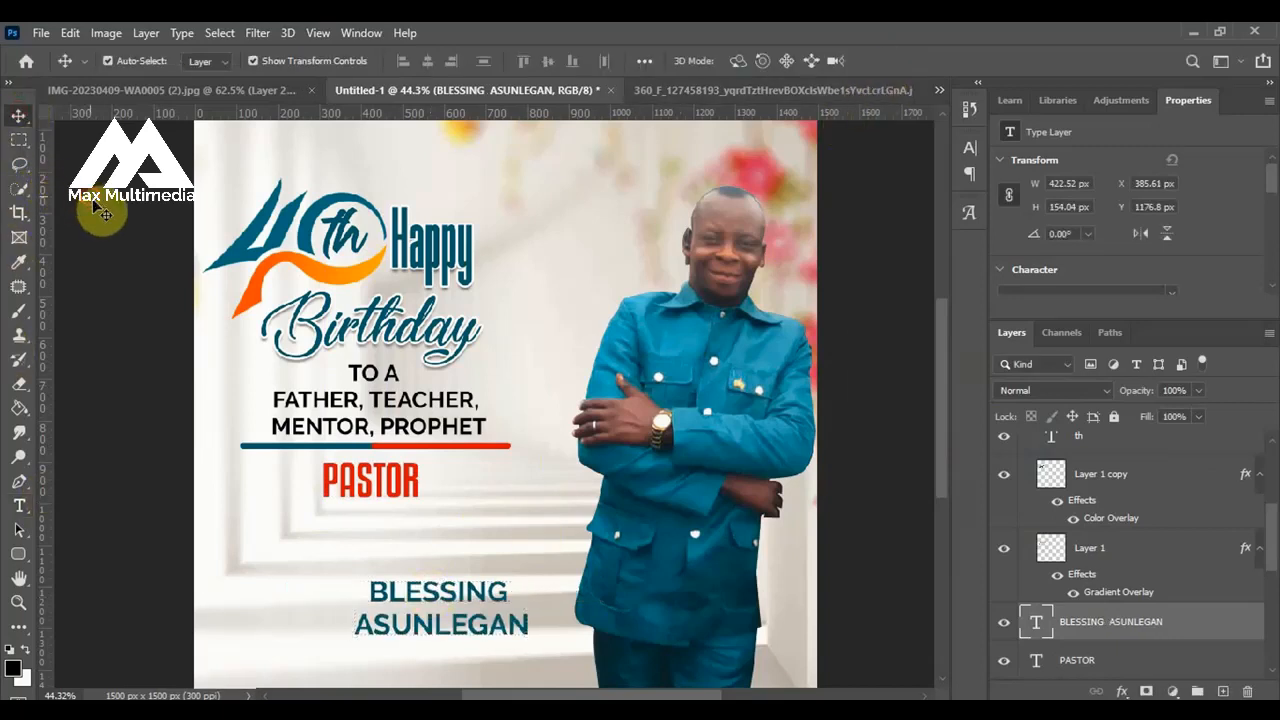
Move the two-line name up and left beneath "PASTOR" and change its font to Impact Regular.
{"action": "left_click_drag", "start_coordinate": [384, 598], "coordinate": [318, 543]}
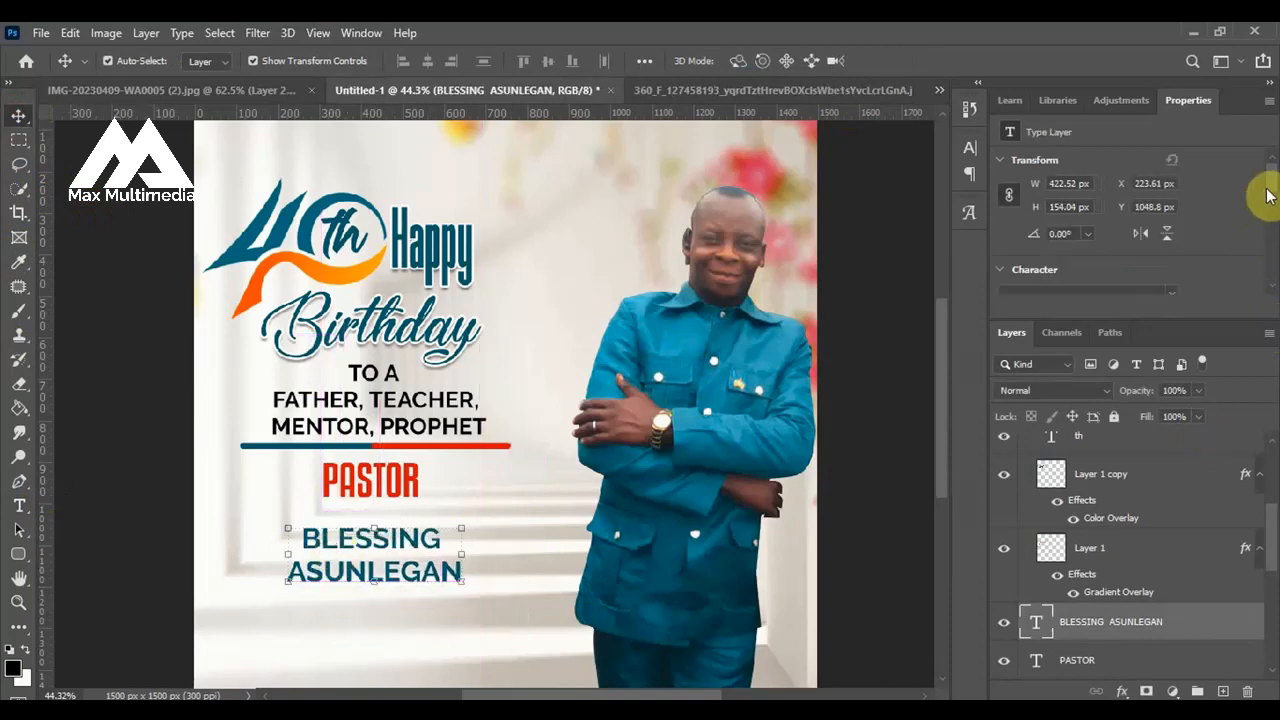
{"action": "left_click_drag", "start_coordinate": [1268, 193], "coordinate": [1267, 201]}
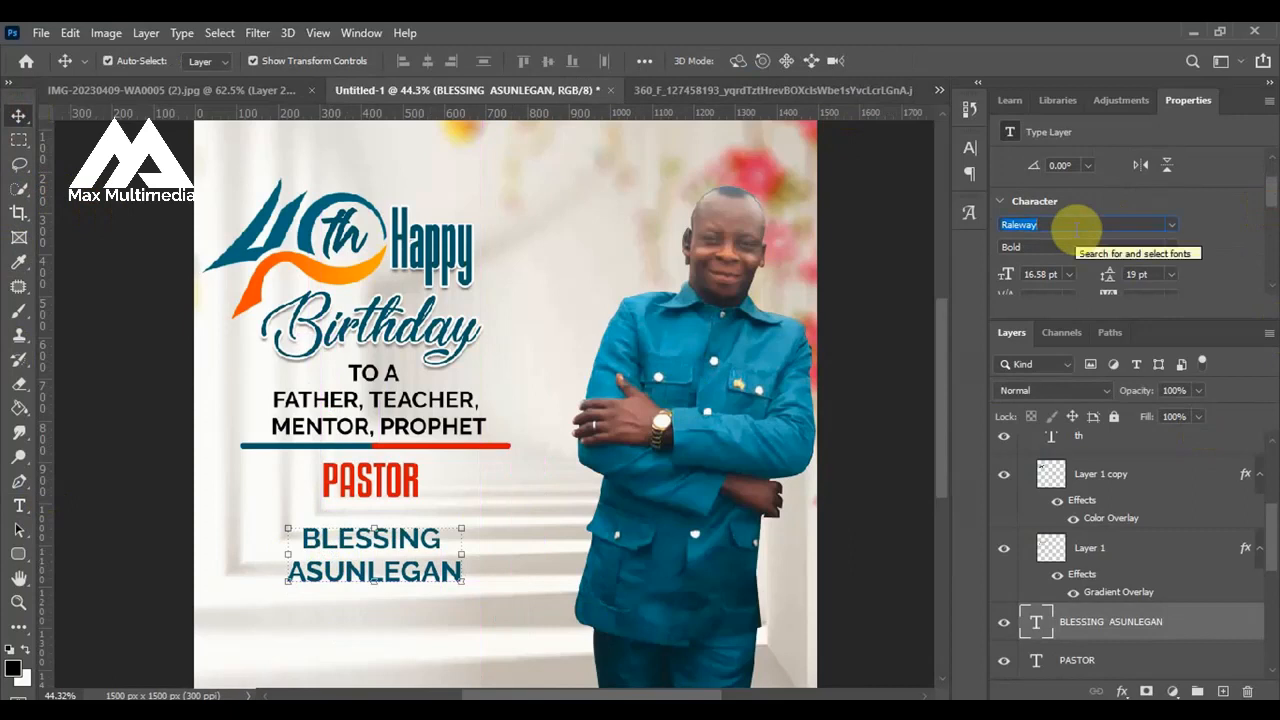
{"action": "type", "text": "impa"}
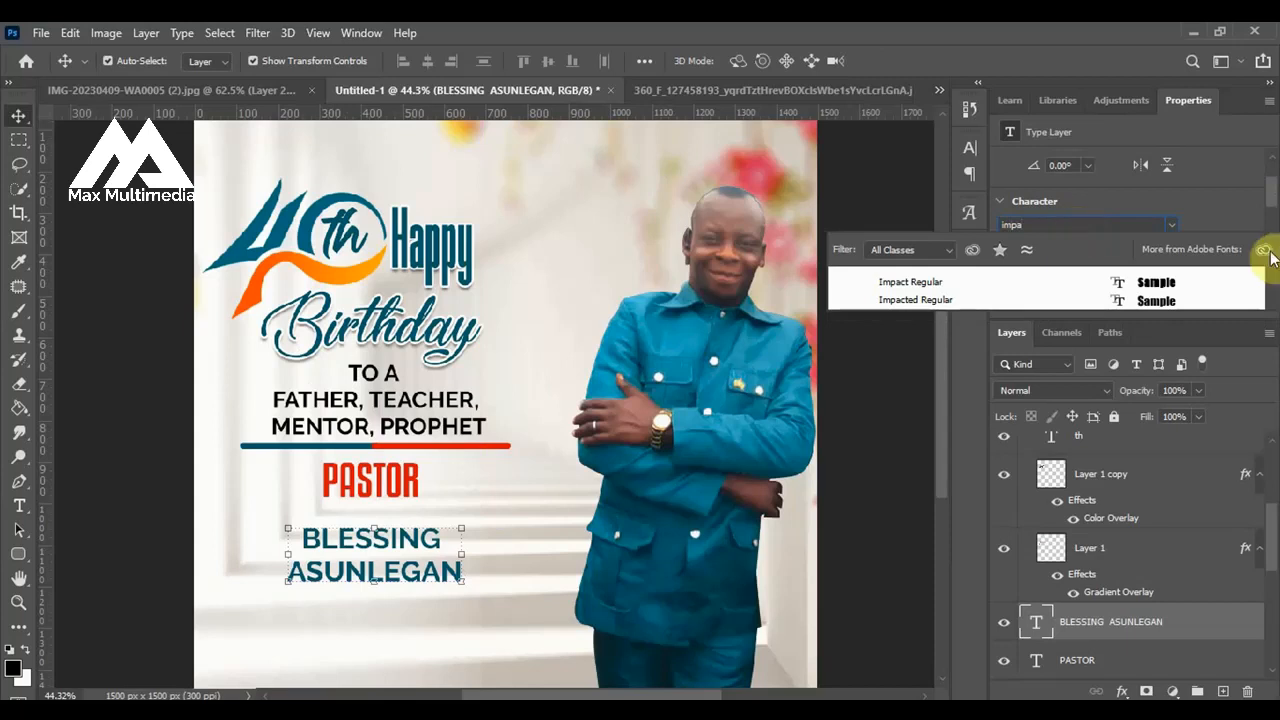
{"action": "left_click", "coordinate": [1192, 282]}
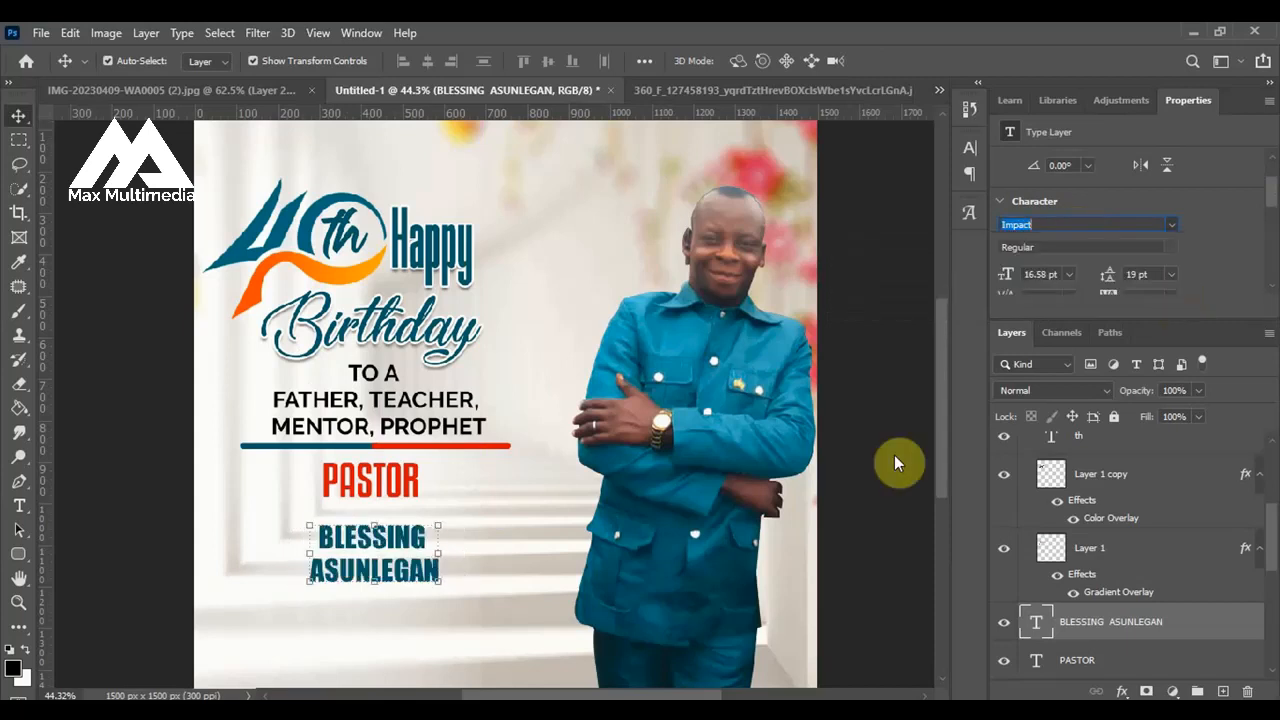
Scale the name text up to about 152% (25.15 pt) and shift it down just below "PASTOR".
{"action": "left_click_drag", "start_coordinate": [307, 522], "coordinate": [242, 490]}
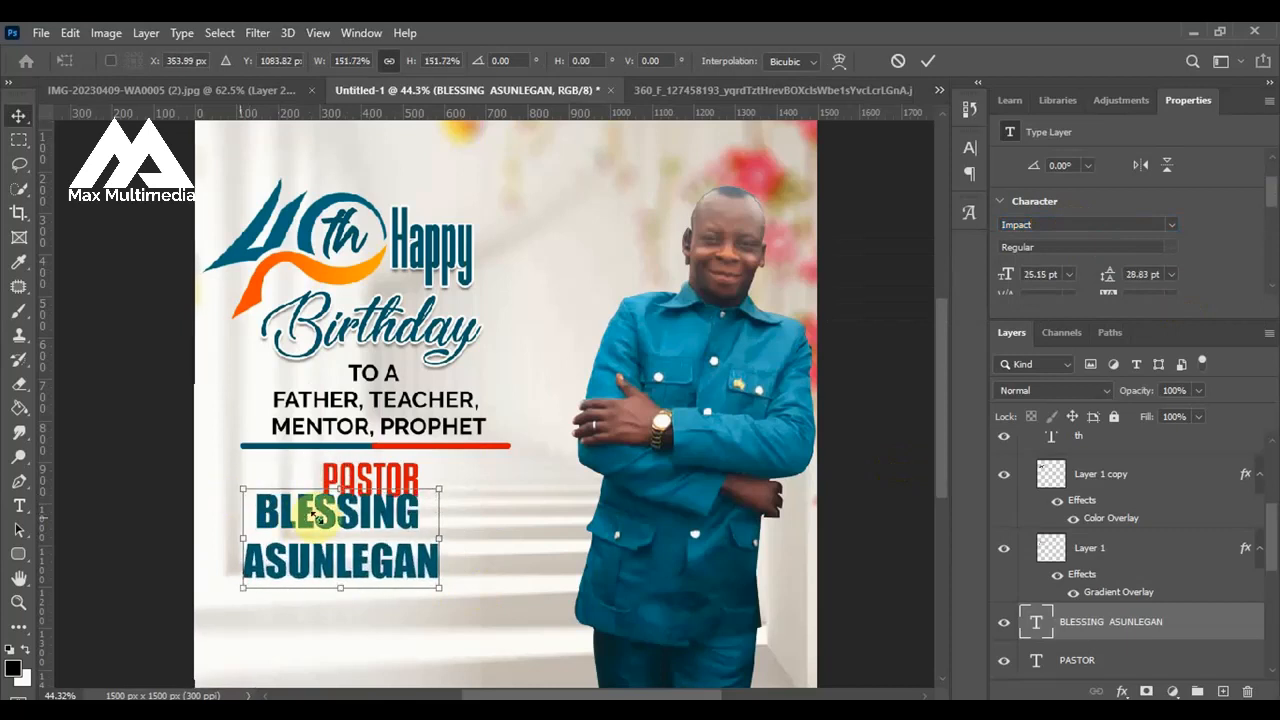
{"action": "left_click_drag", "start_coordinate": [323, 520], "coordinate": [330, 540]}
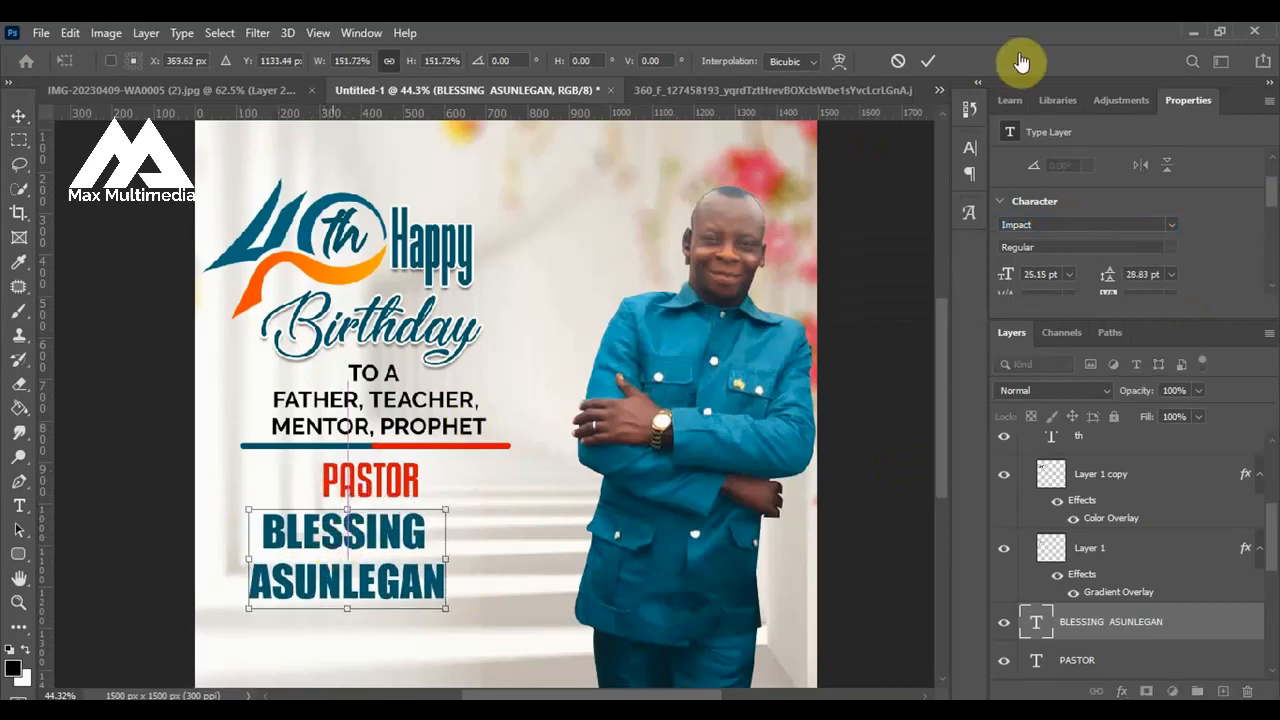
{"action": "left_click", "coordinate": [931, 59]}
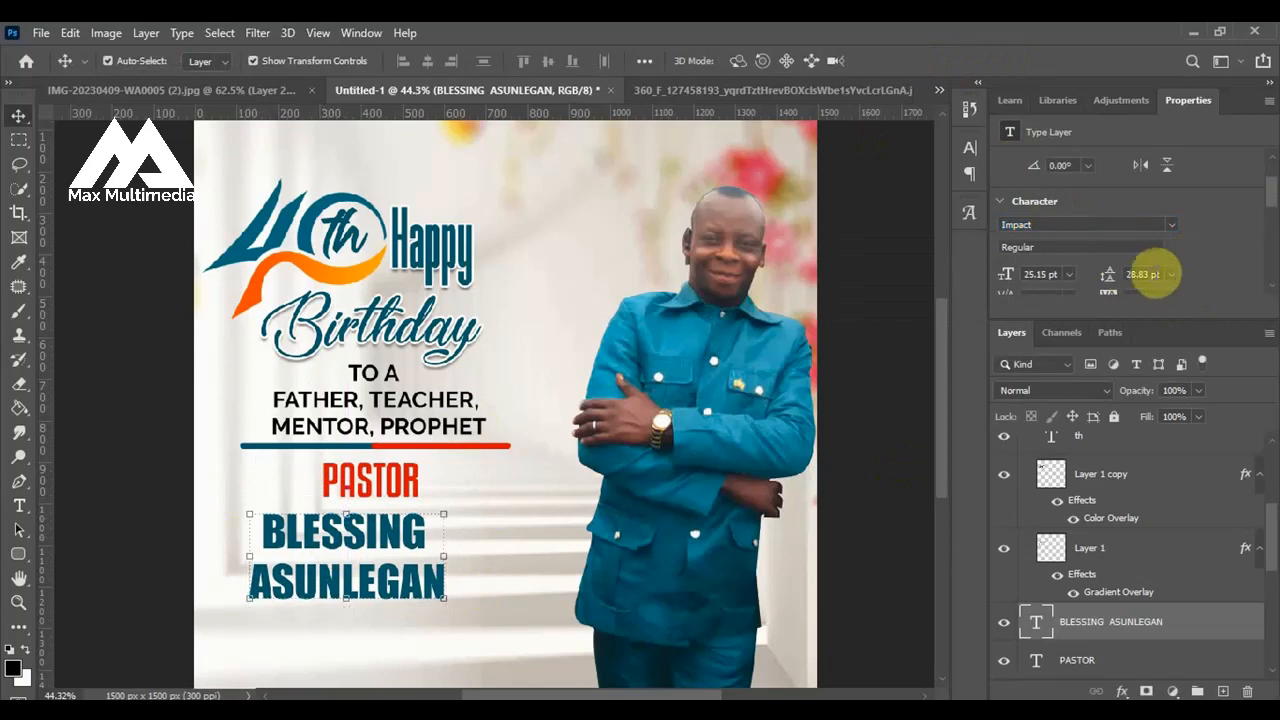
Adjust the name text's leading, trying 15 pt and 20 pt, and set it to 25 pt.
{"action": "left_click", "coordinate": [1148, 274]}
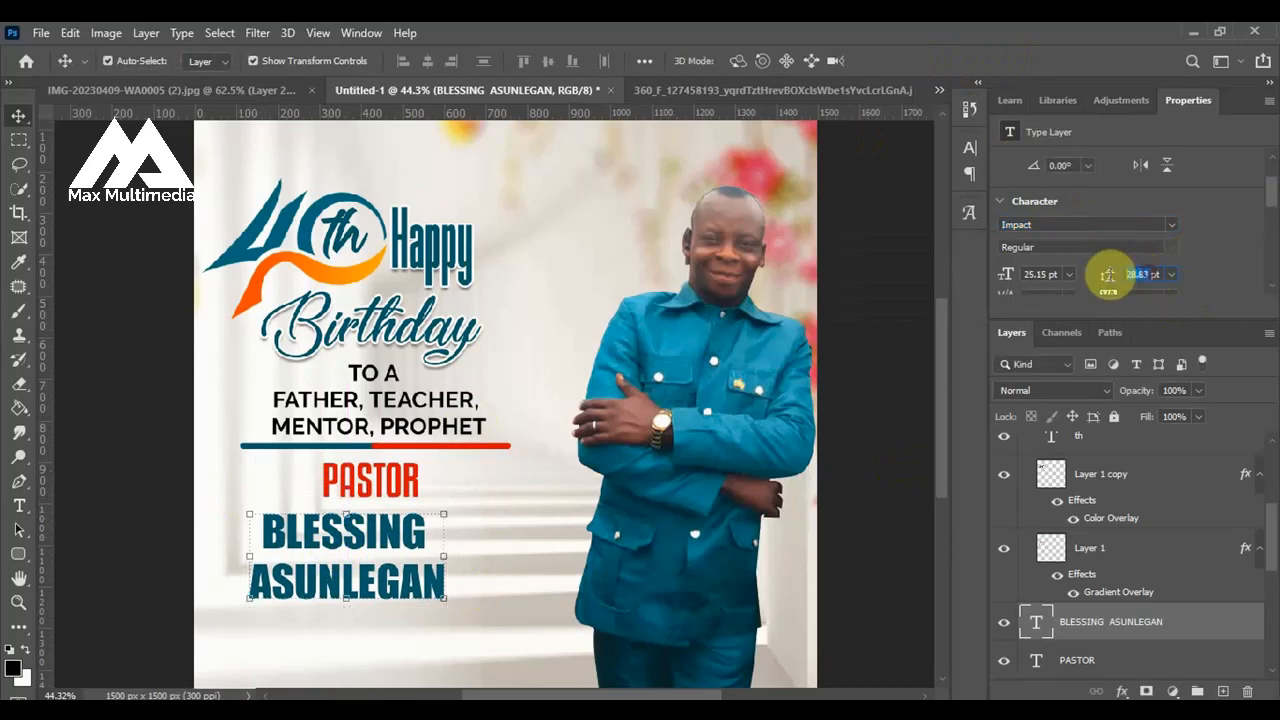
{"action": "type", "text": "15"}
{"action": "key", "text": "Return"}
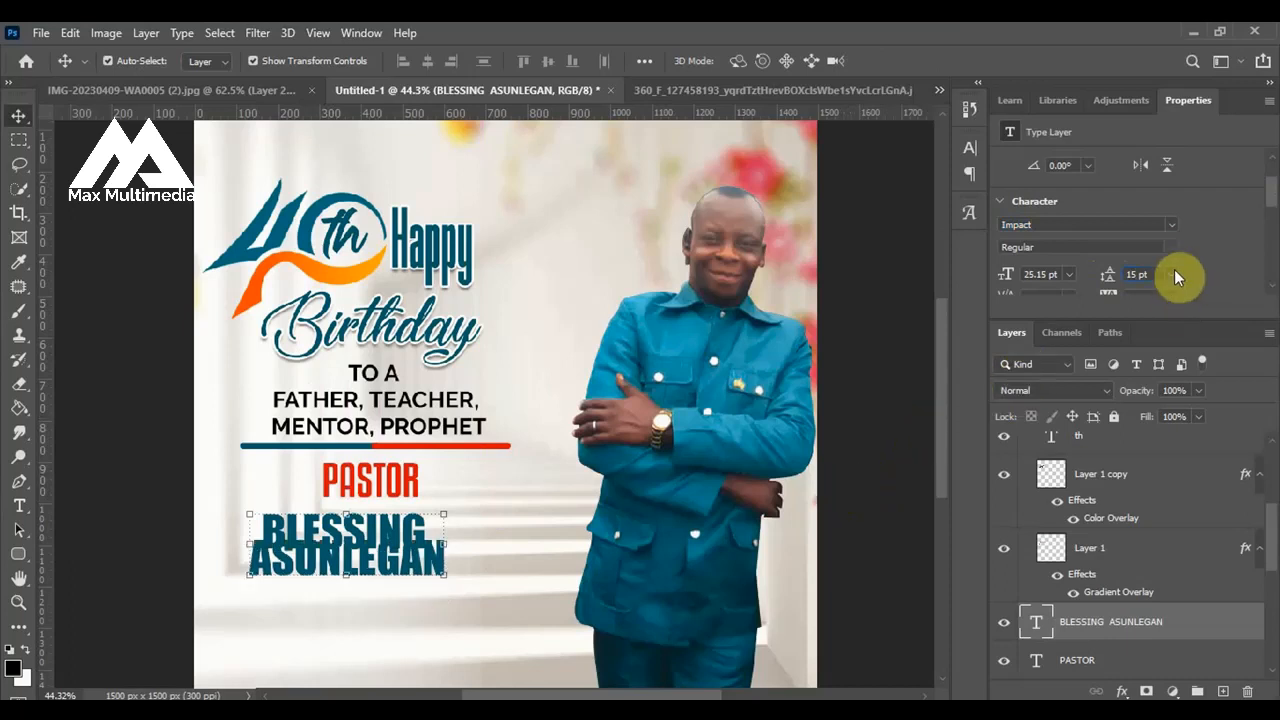
{"action": "type", "text": "20"}
{"action": "key", "text": "Return"}
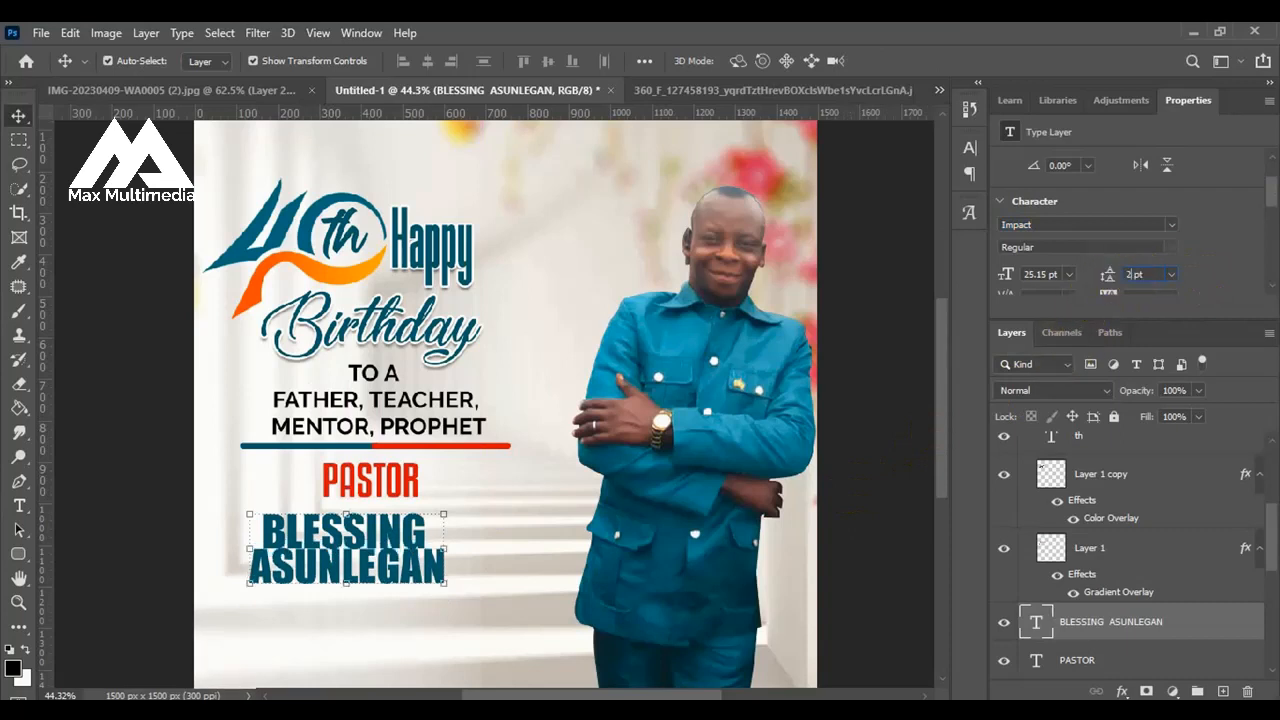
{"action": "key", "text": "Return"}
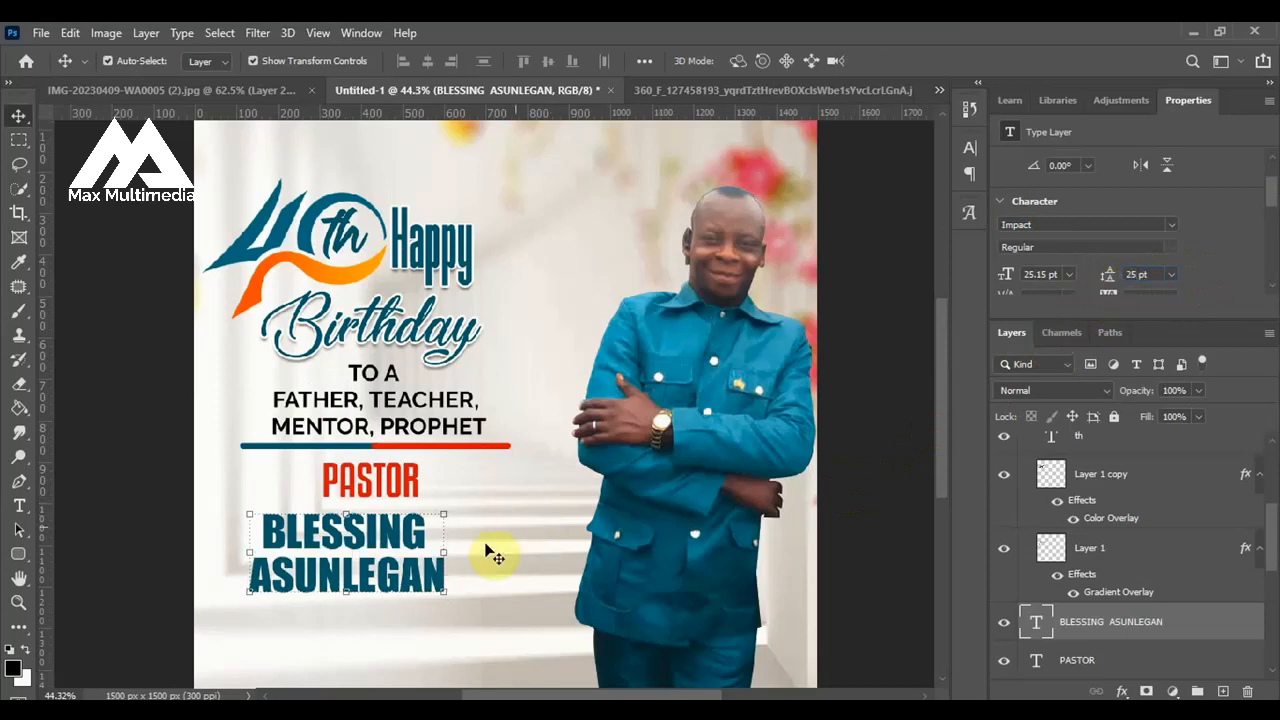
Move the two-line name right and up, close under "PASTOR", to about X 169 px, Y 994 px.
{"action": "left_click", "coordinate": [150, 513]}
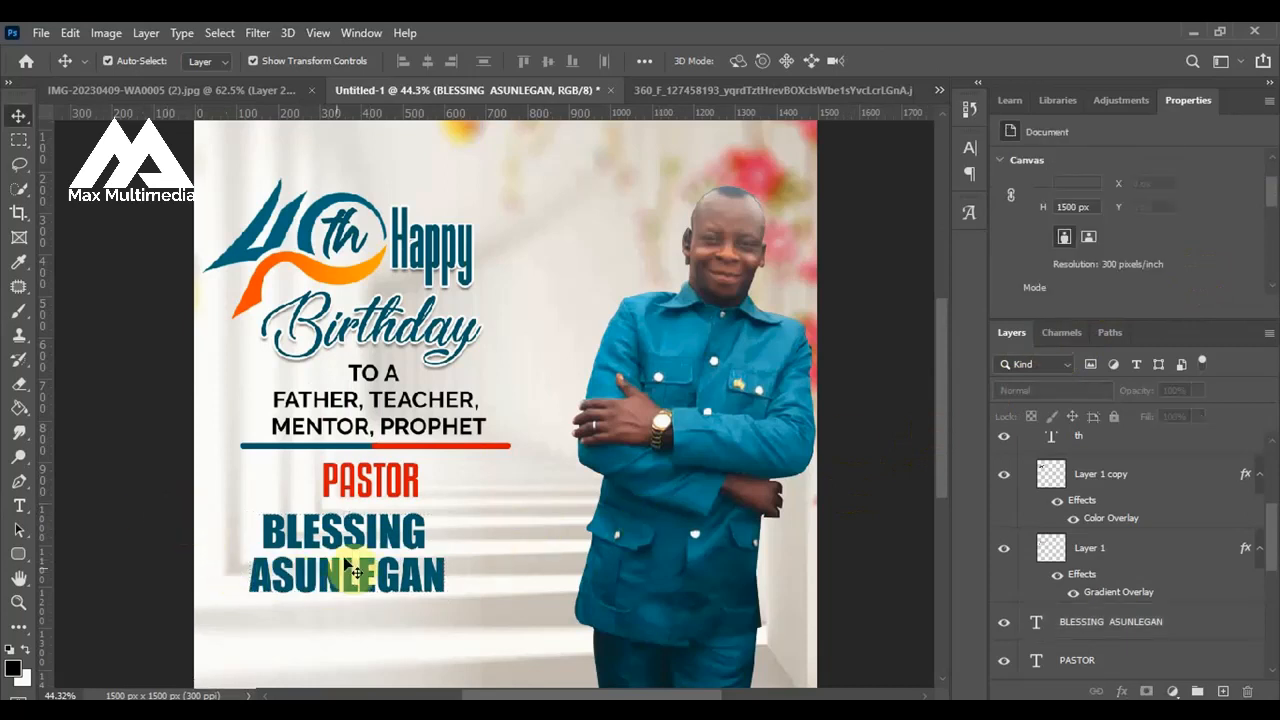
{"action": "left_click_drag", "start_coordinate": [359, 551], "coordinate": [407, 514]}
{"action": "scroll", "coordinate": [551, 466], "scroll_direction": "down", "scroll_amount": 1}
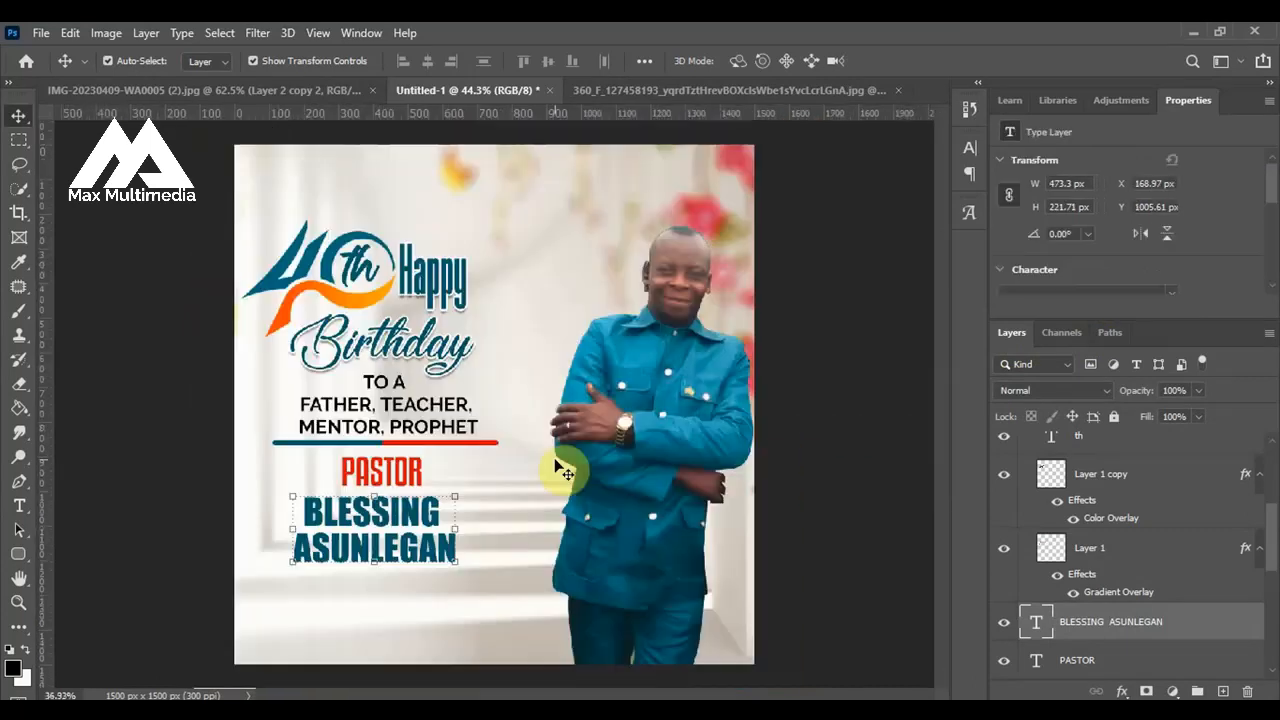
{"action": "left_click", "coordinate": [176, 514]}
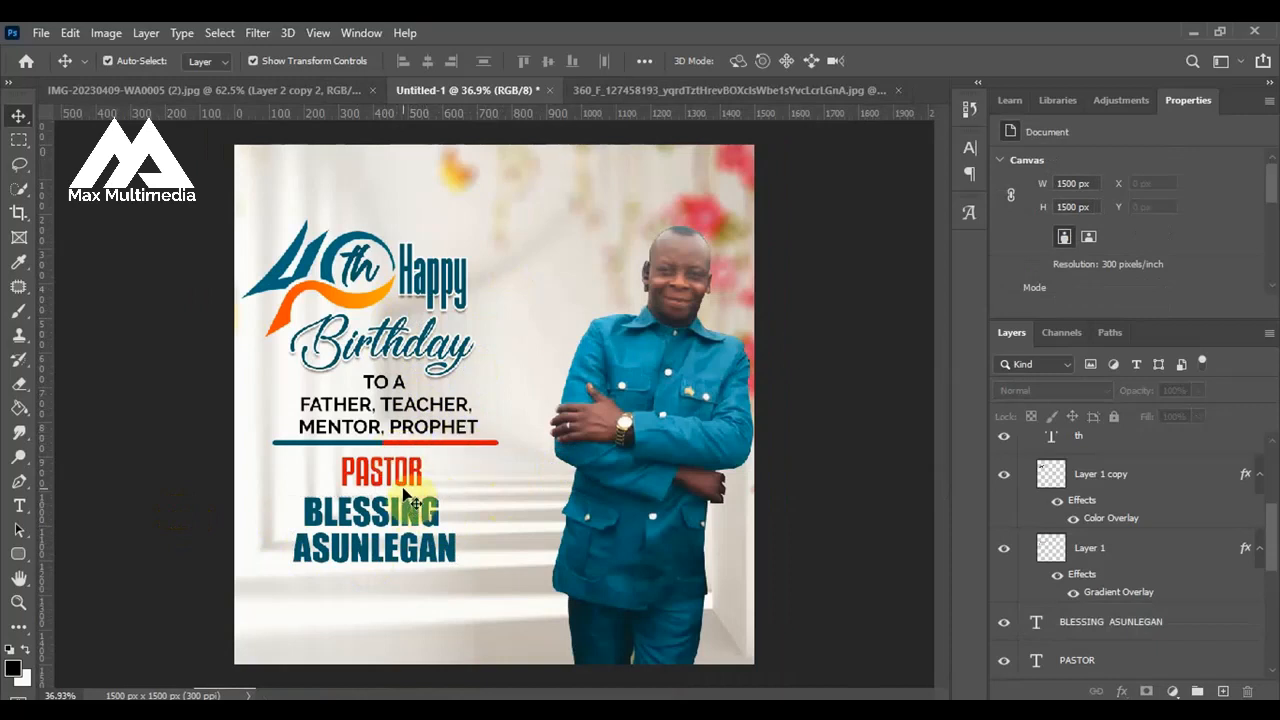
{"action": "left_click", "coordinate": [405, 518]}
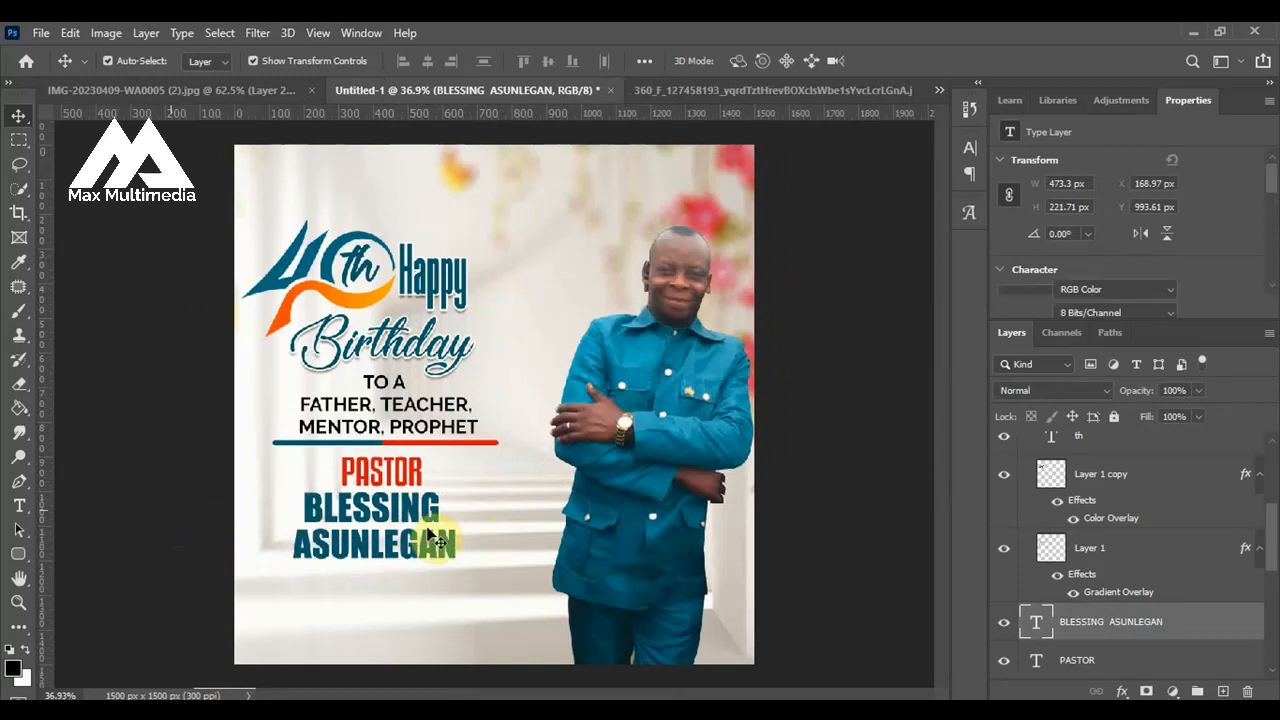
Nudge the two-line name up to about Y 988 px and duplicate the "TO A FATHER, TEACHER, MENTOR, PROPHET" text to just below it.
{"action": "left_click", "coordinate": [428, 530]}
{"action": "left_click", "coordinate": [420, 525]}
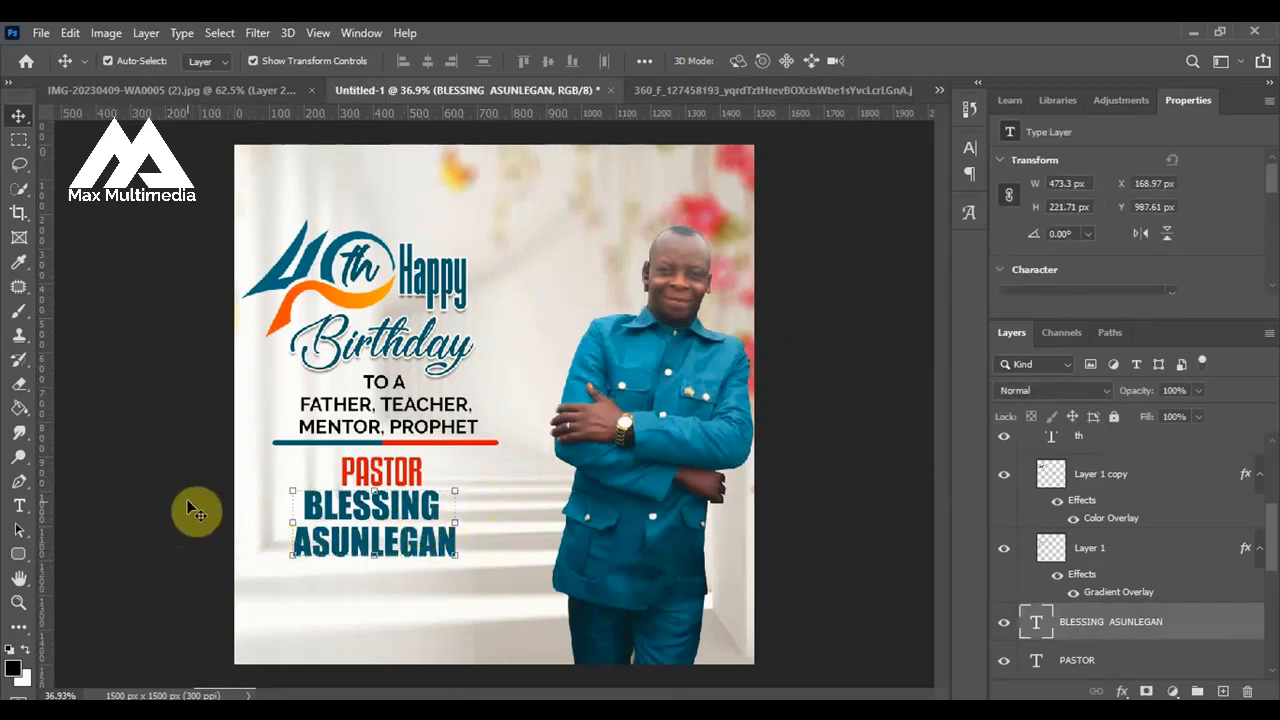
{"action": "left_click", "coordinate": [372, 440]}
{"action": "left_click_drag", "start_coordinate": [372, 440], "coordinate": [370, 604]}
Replace the duplicated text's wording with "You are indded a BLESSING".
{"action": "double_click", "coordinate": [370, 600]}
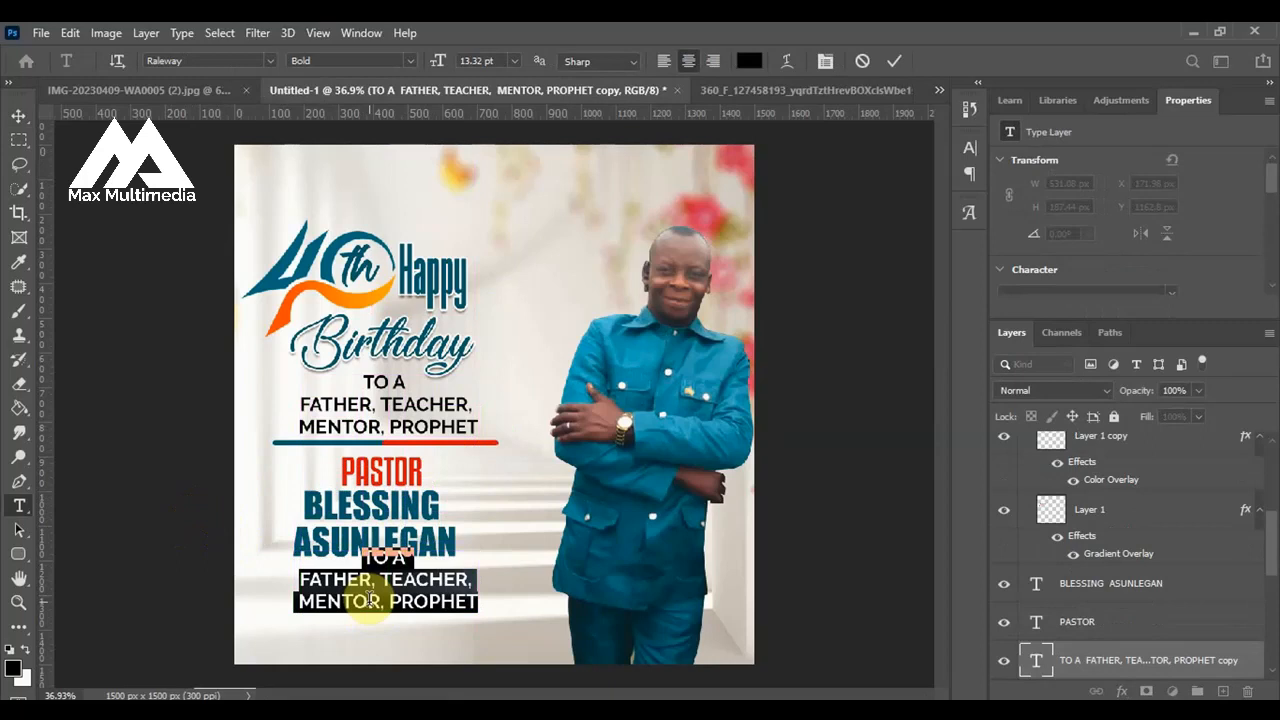
{"action": "type", "text": "You all"}
{"action": "type", "text": "b"}
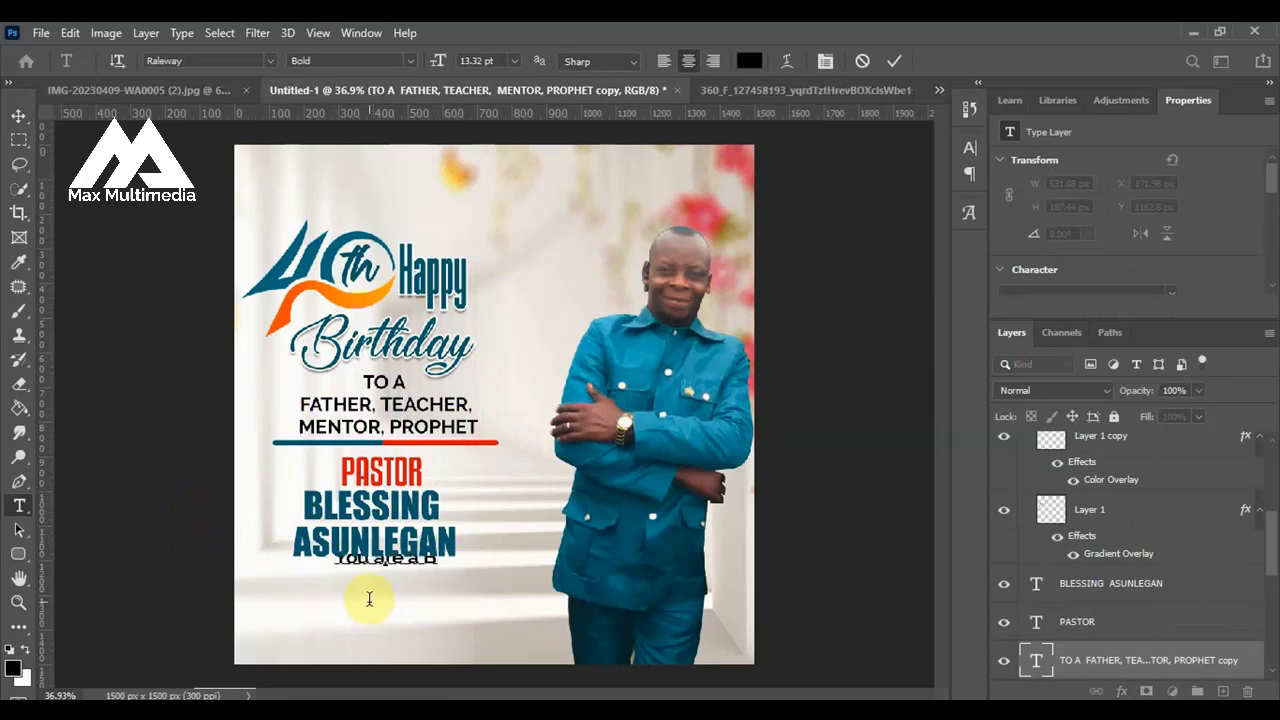
{"action": "key", "text": "BackSpace"}
{"action": "key", "text": "BackSpace"}
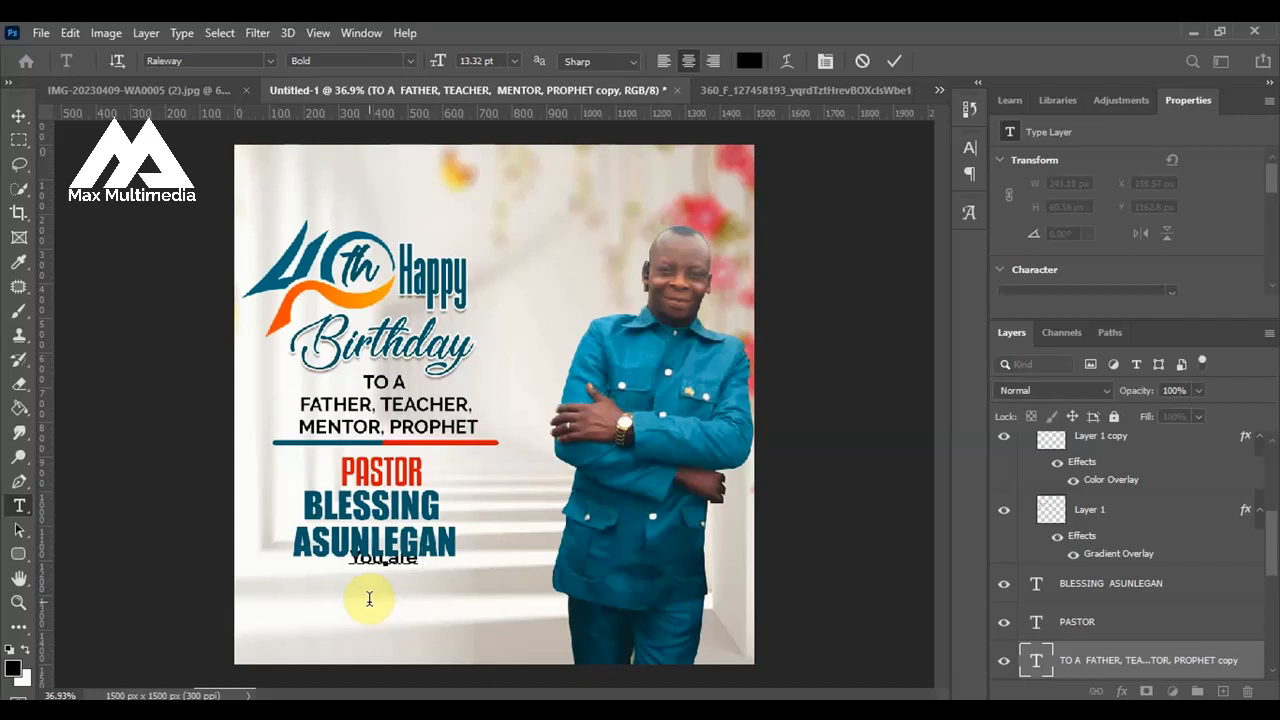
{"action": "type", "text": "indeed"}
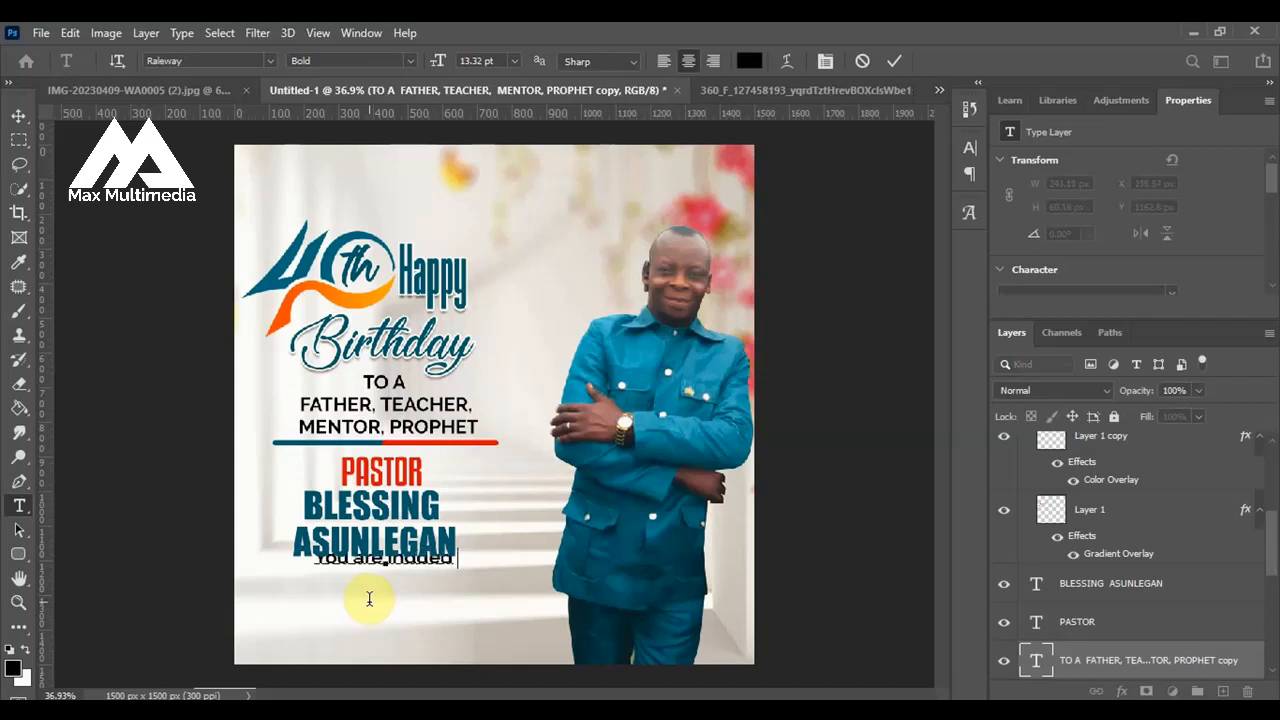
{"action": "type", "text": " a BLESSING"}
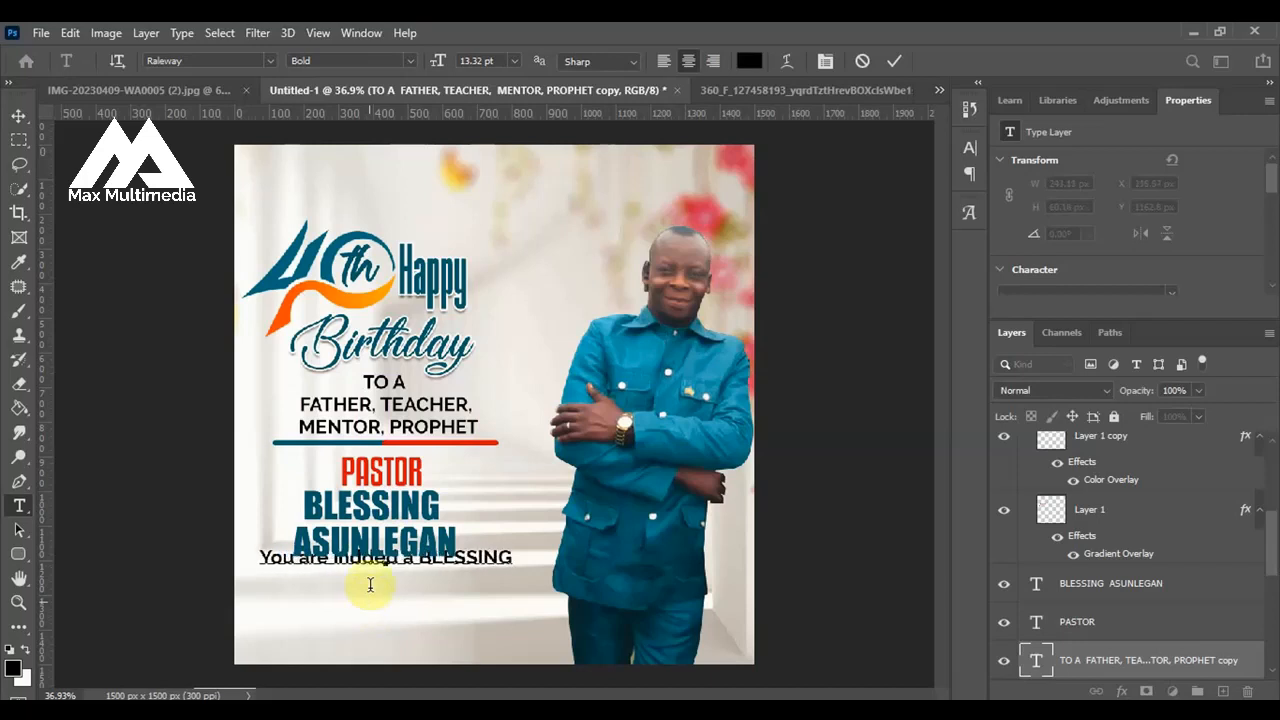
{"action": "left_click", "coordinate": [898, 61]}
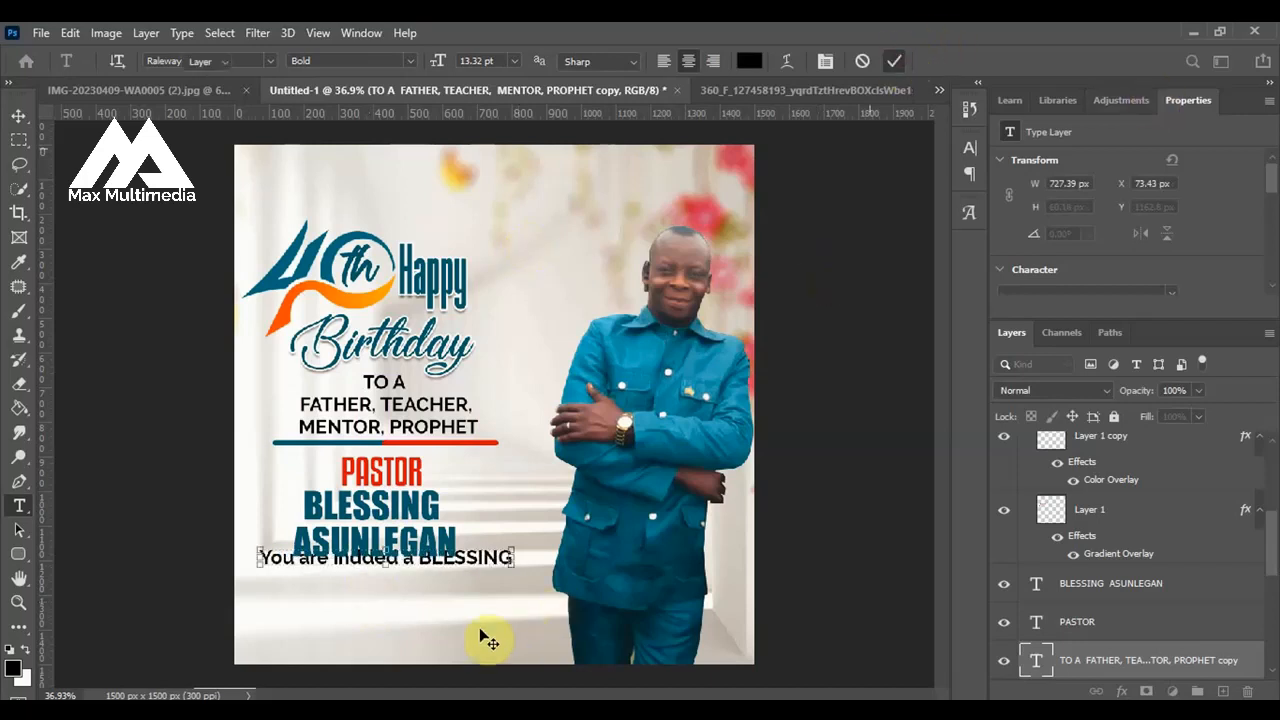
Scale the "You are indded a BLESSING" line to about 79.4% and position it just beneath the two-line name.
{"action": "key", "text": "v"}
{"action": "mouse_move", "coordinate": [486, 574]}
{"action": "left_mouse_down"}
{"action": "mouse_move", "coordinate": [500, 561]}
{"action": "mouse_move", "coordinate": [466, 569]}
{"action": "left_mouse_up"}
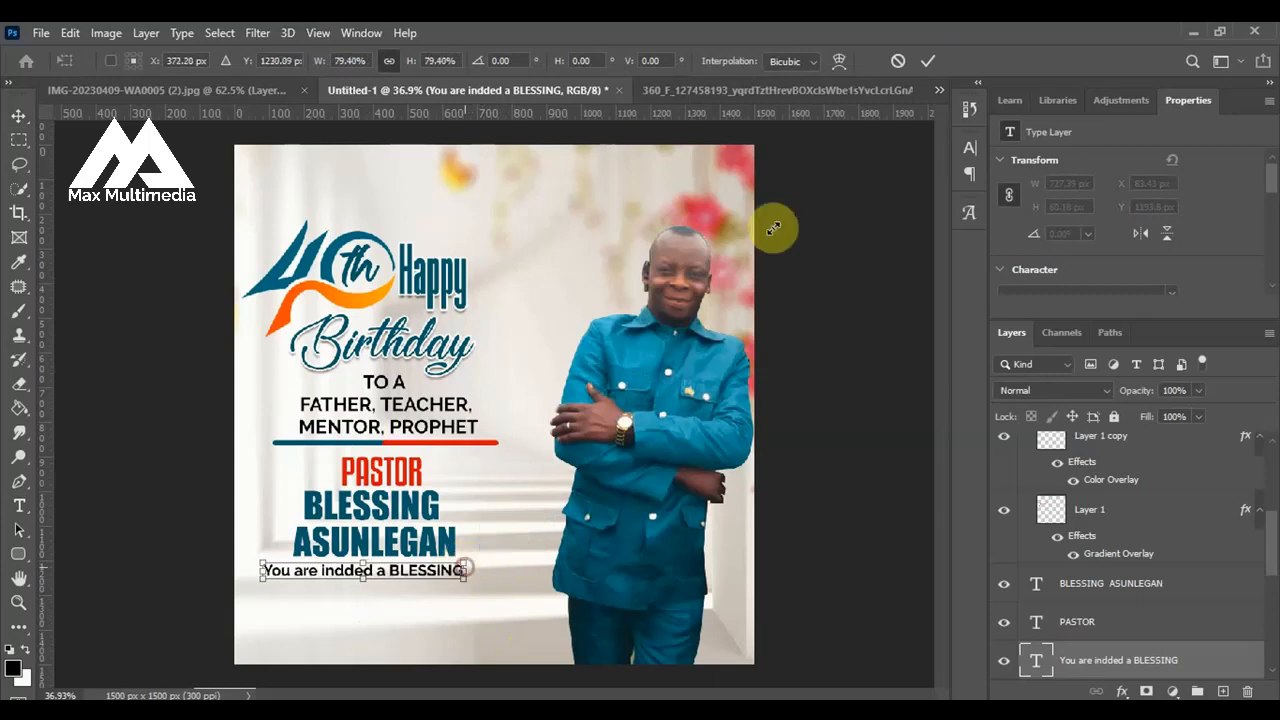
{"action": "left_click", "coordinate": [928, 61]}
Set the "You are indded a BLESSING" text colour to red, ff0000.
{"action": "scroll", "coordinate": [366, 621], "scroll_direction": "up", "scroll_amount": 5}
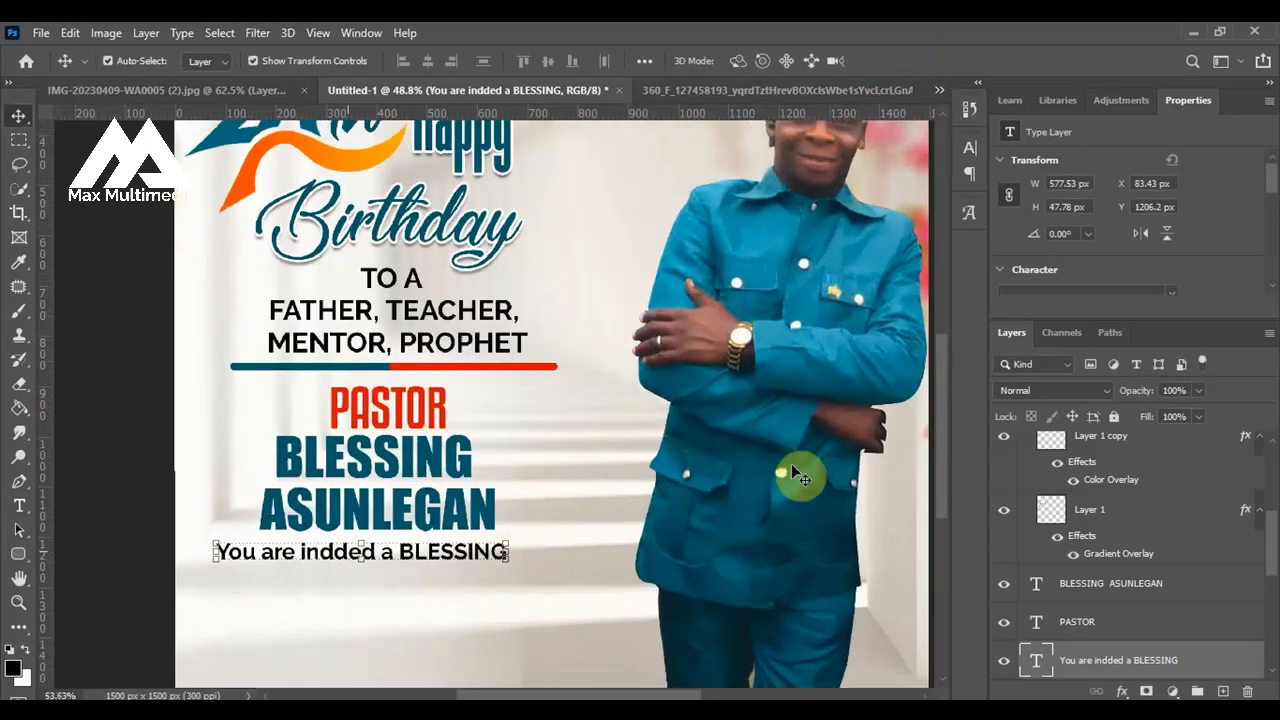
{"action": "left_click_drag", "start_coordinate": [1266, 171], "coordinate": [1266, 214]}
{"action": "left_click", "coordinate": [1168, 201]}
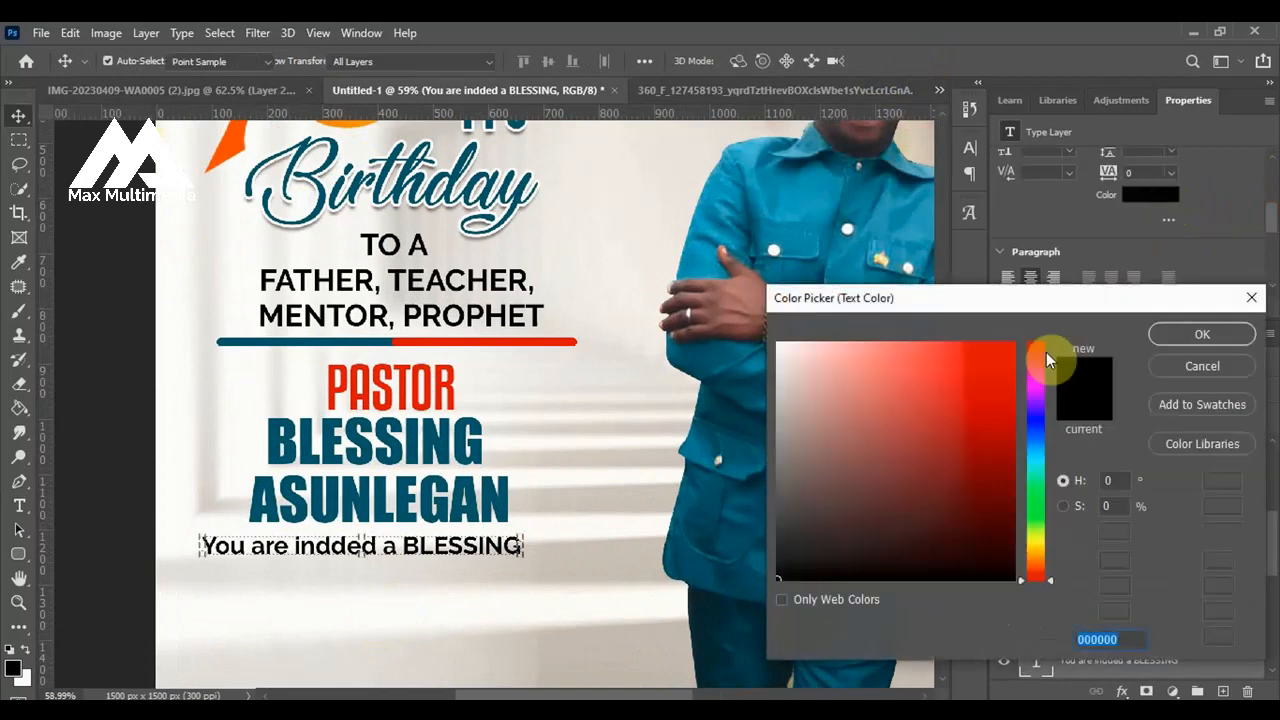
{"action": "left_click_drag", "start_coordinate": [994, 375], "coordinate": [1036, 321]}
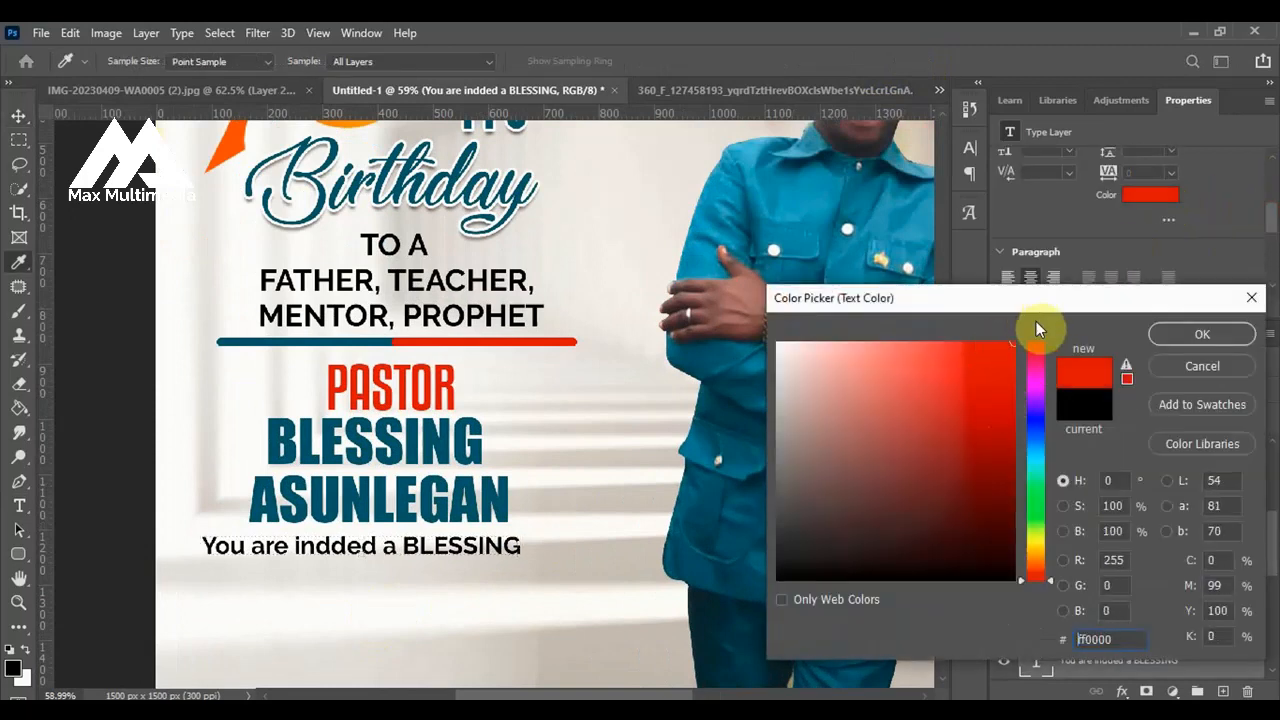
{"action": "left_click", "coordinate": [1192, 334]}
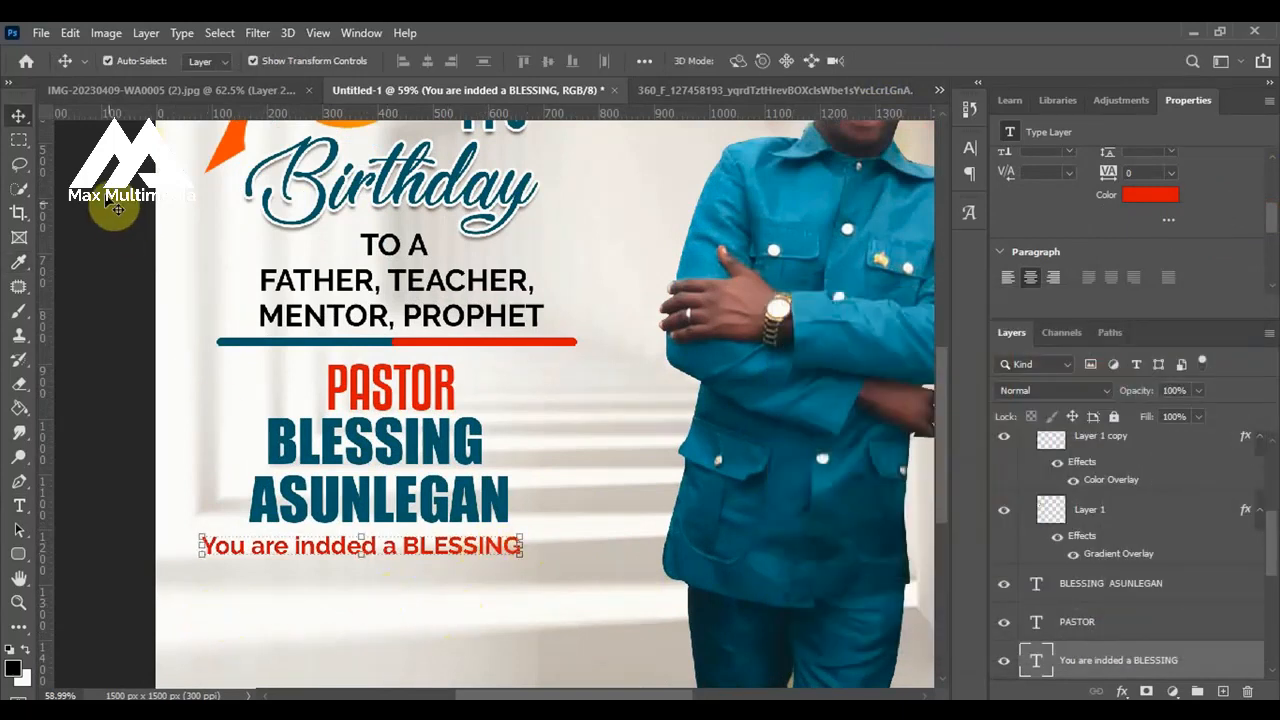
Scale the red "You are indded a BLESSING" line down to about 534 px wide beneath the name.
{"action": "left_click", "coordinate": [338, 570]}
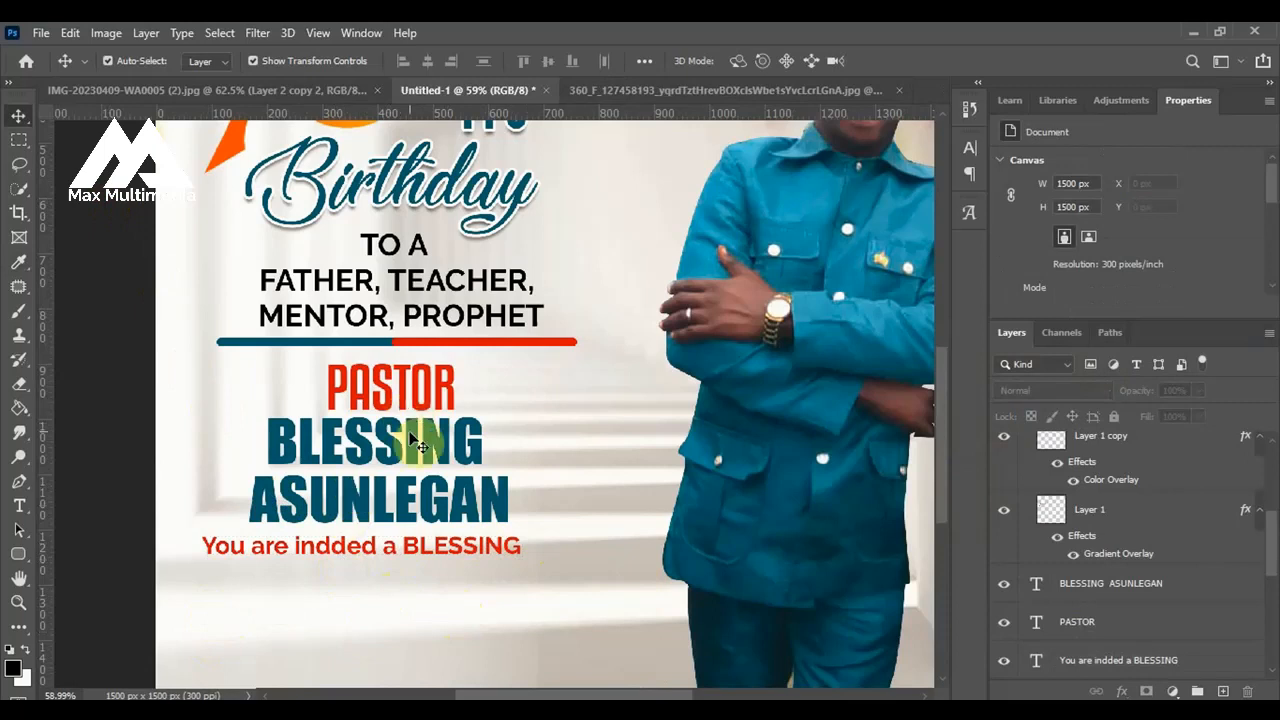
{"action": "left_click", "coordinate": [270, 550]}
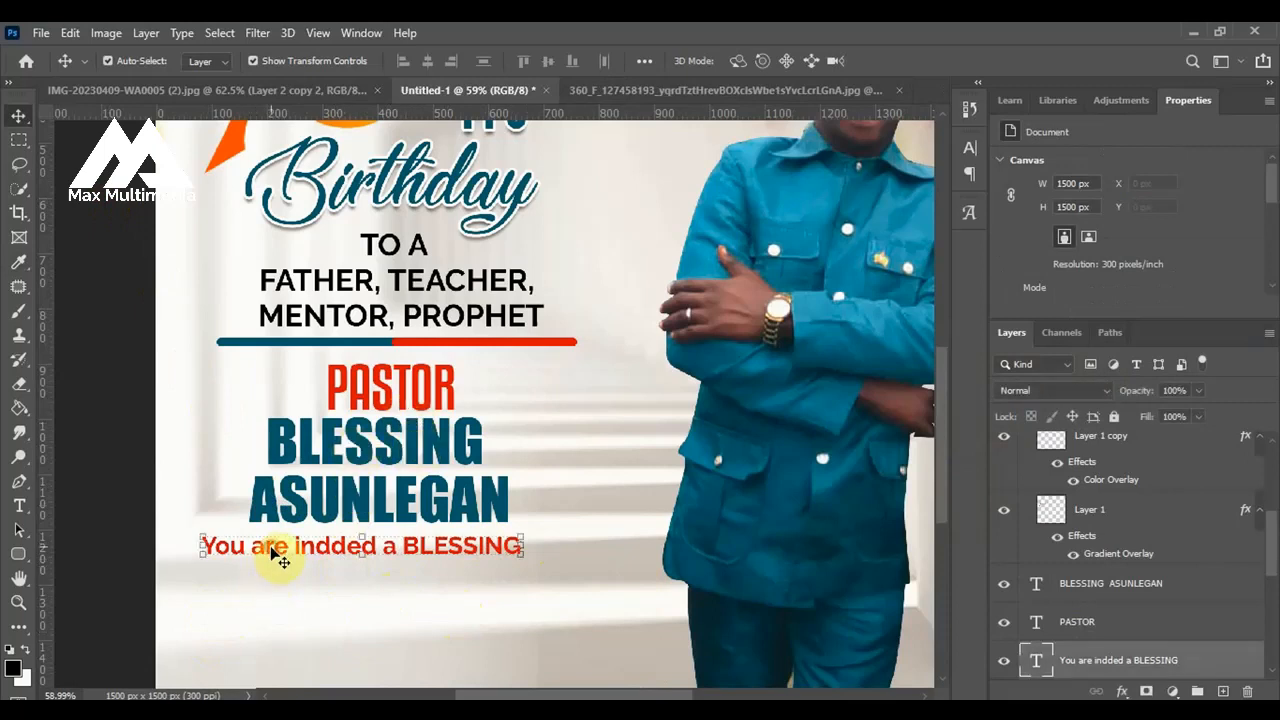
{"action": "left_click_drag", "start_coordinate": [199, 538], "coordinate": [216, 540]}
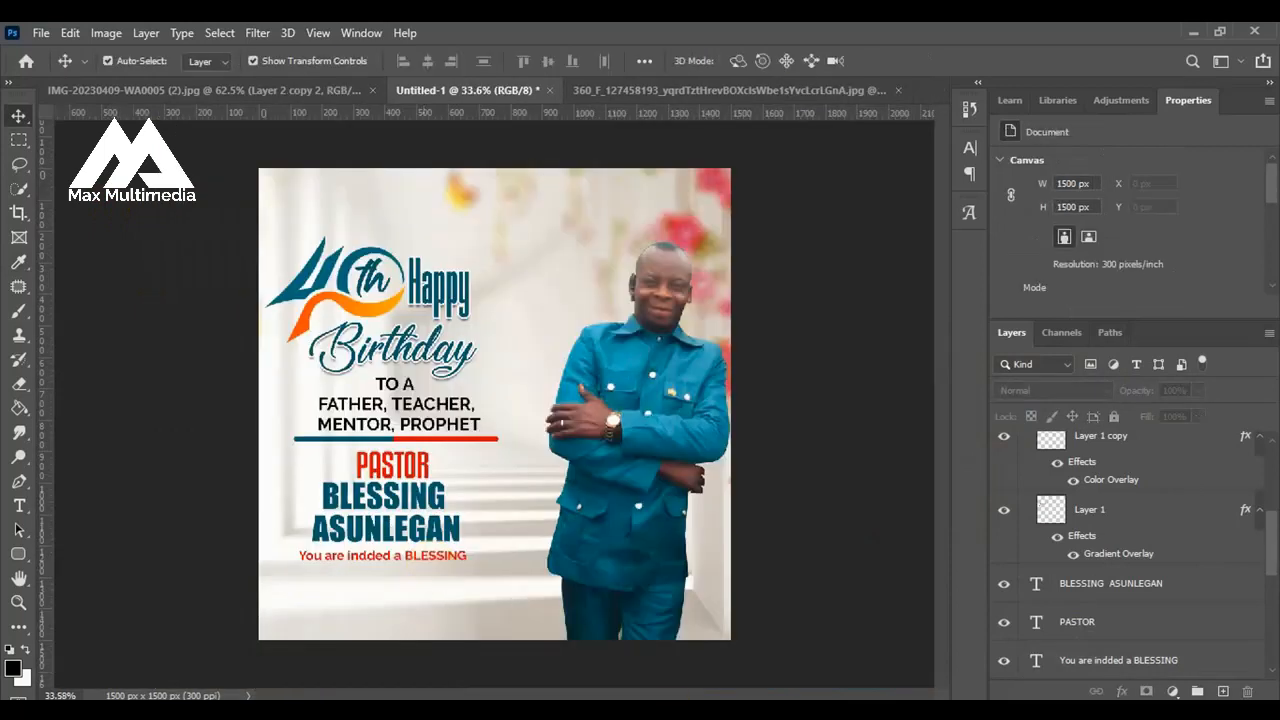
Copy the line "MAY THE LORD BLESS YOU AND ENLARGE YOUR COAST" from the Word document and return to the Photoshop flyer.
{"action": "left_click", "coordinate": [660, 640]}
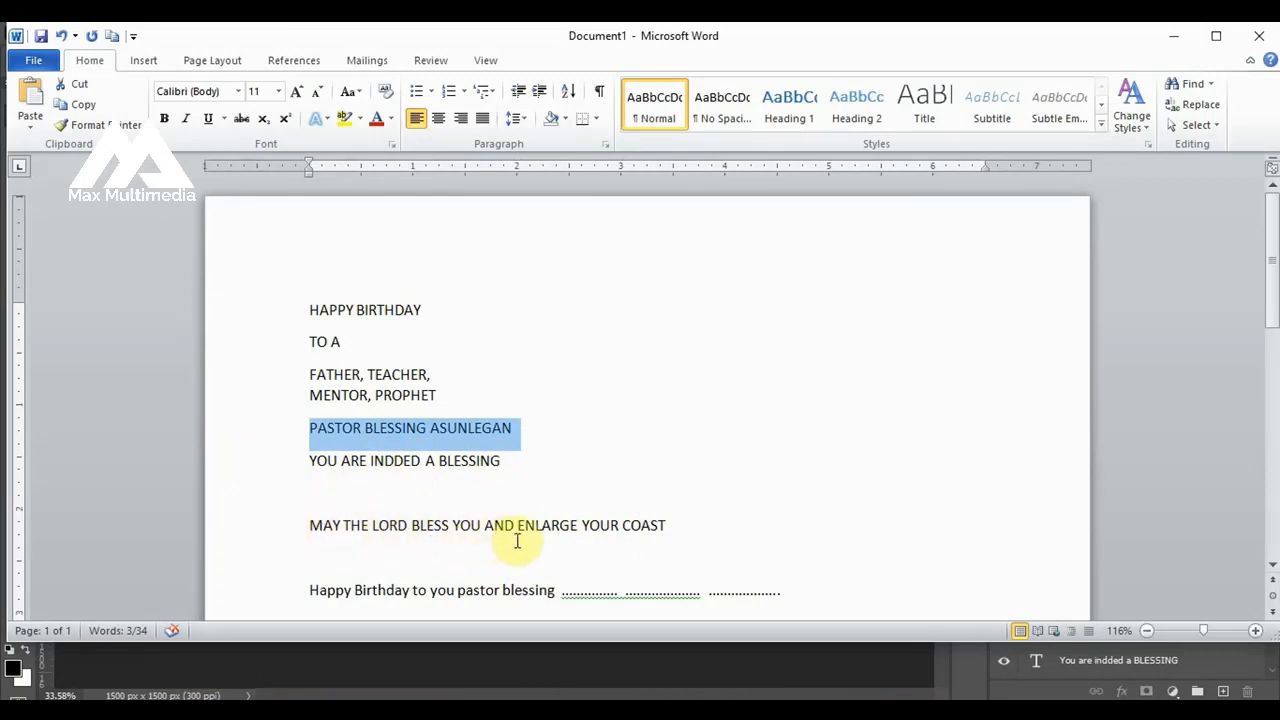
{"action": "left_click_drag", "start_coordinate": [302, 527], "coordinate": [690, 527]}
{"action": "key", "text": "ctrl+c"}
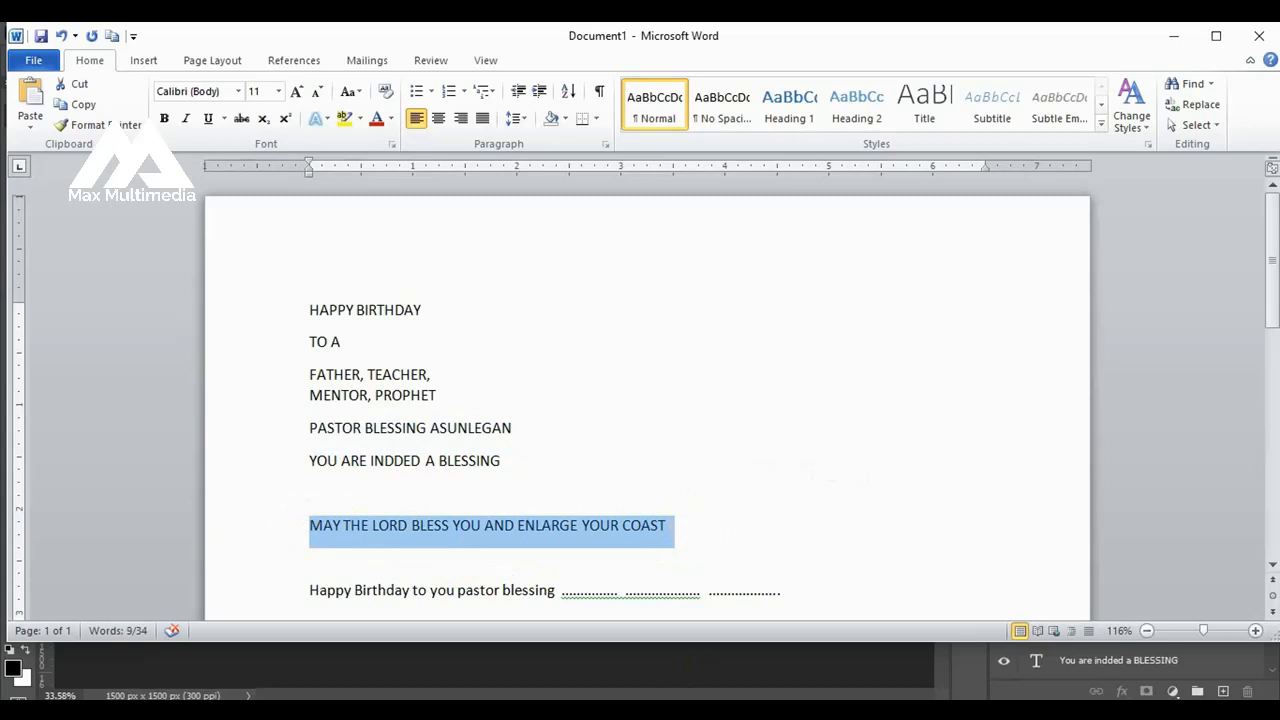
{"action": "left_click", "coordinate": [522, 710]}
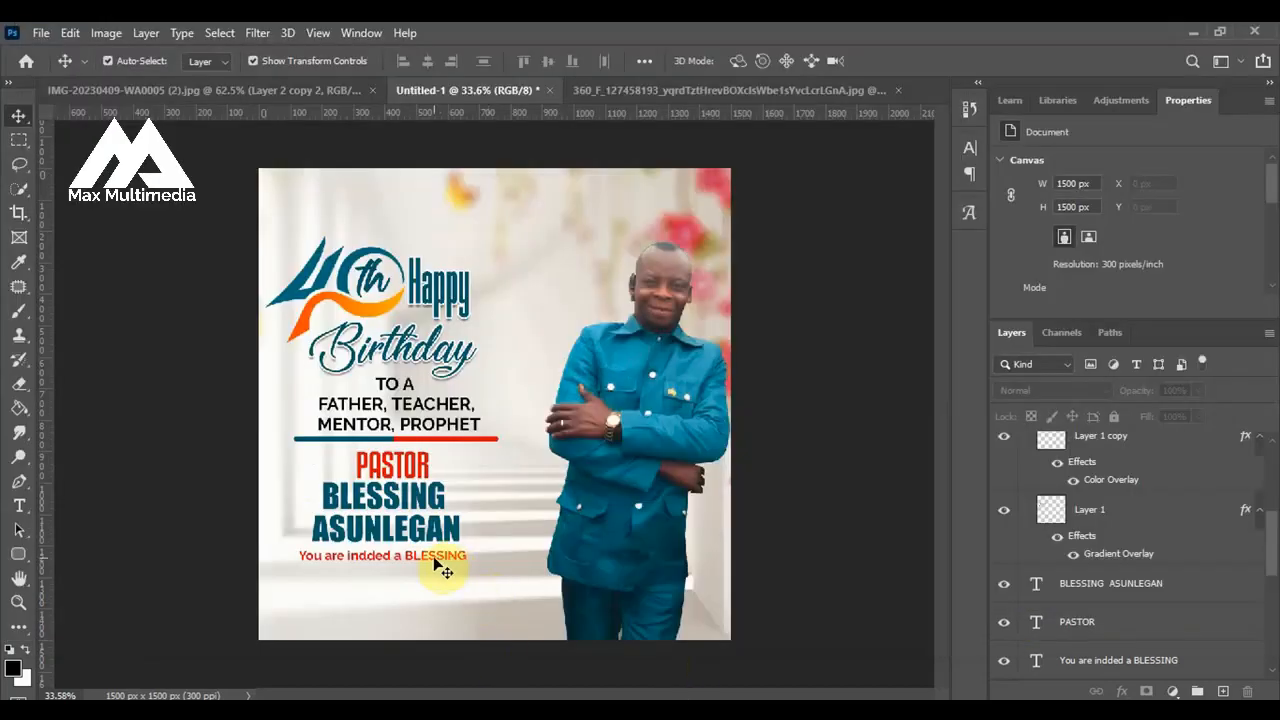
Duplicate the red line below itself and replace its text with the copied prayer, split over two lines before "AND ENLARGE YOUR COAST".
{"action": "left_click_drag", "start_coordinate": [435, 562], "coordinate": [427, 597]}
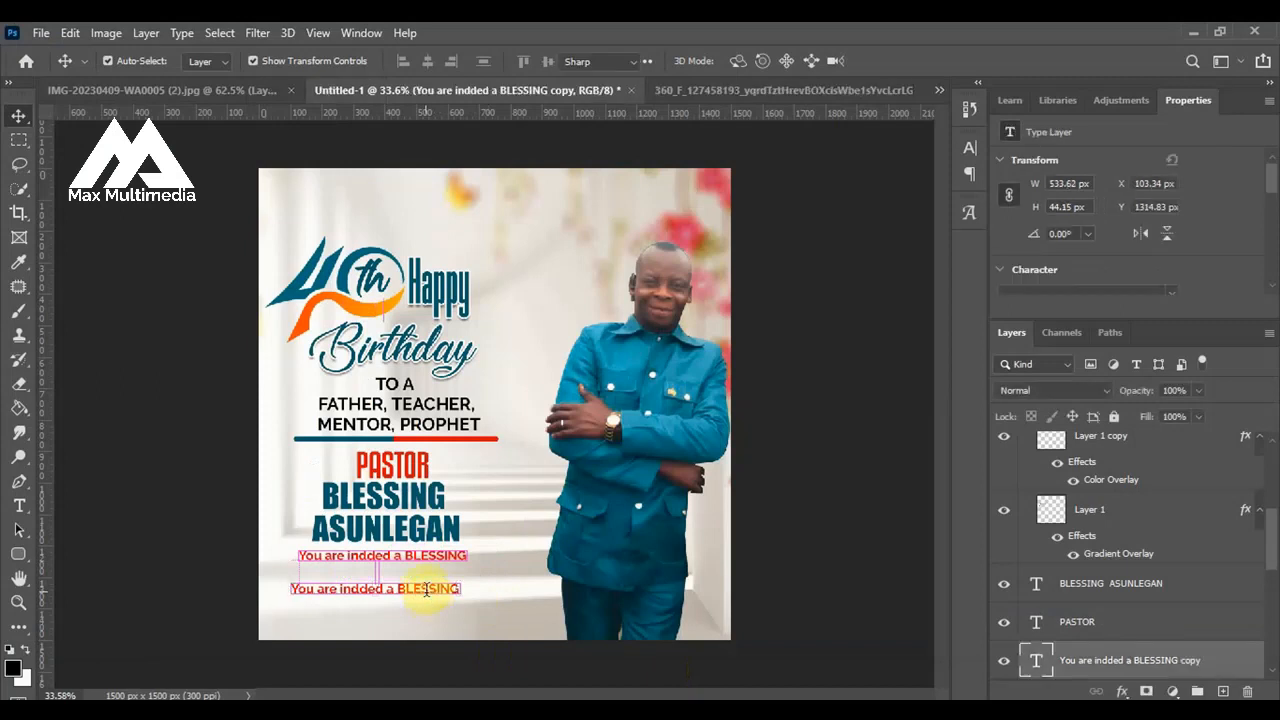
{"action": "double_click", "coordinate": [427, 590]}
{"action": "key", "text": "ctrl+v"}
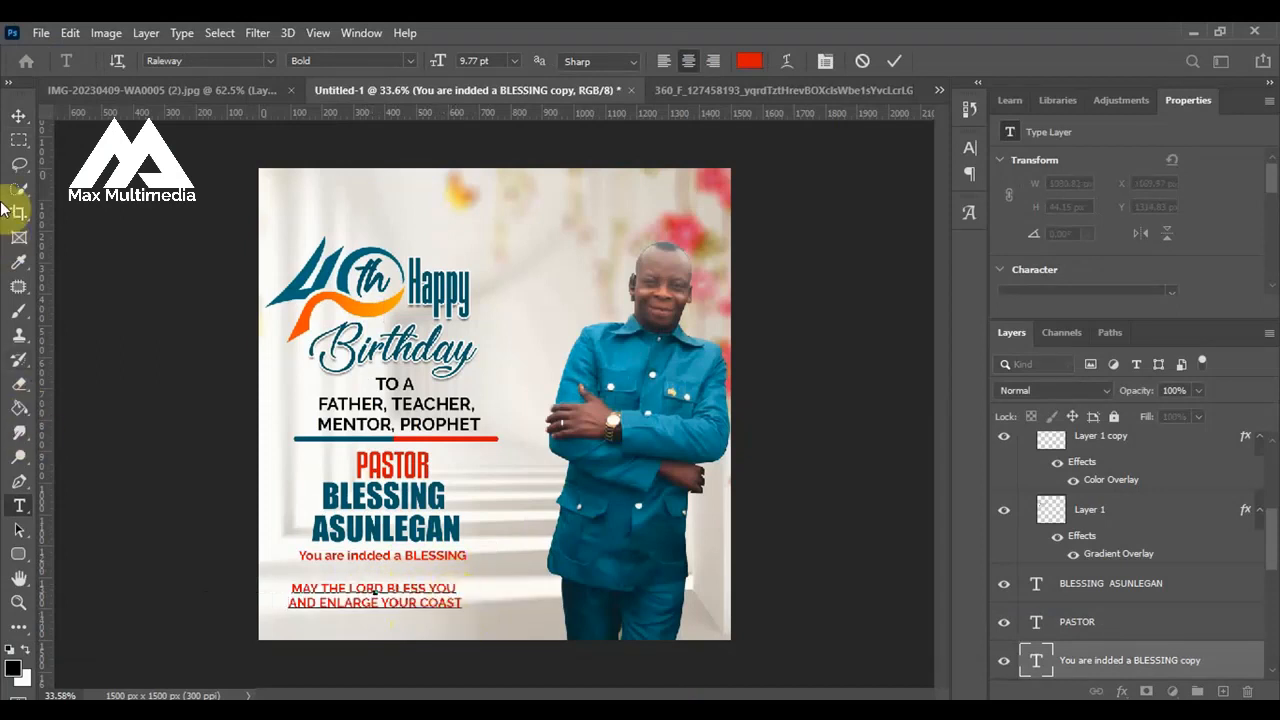
{"action": "left_click", "coordinate": [18, 116]}
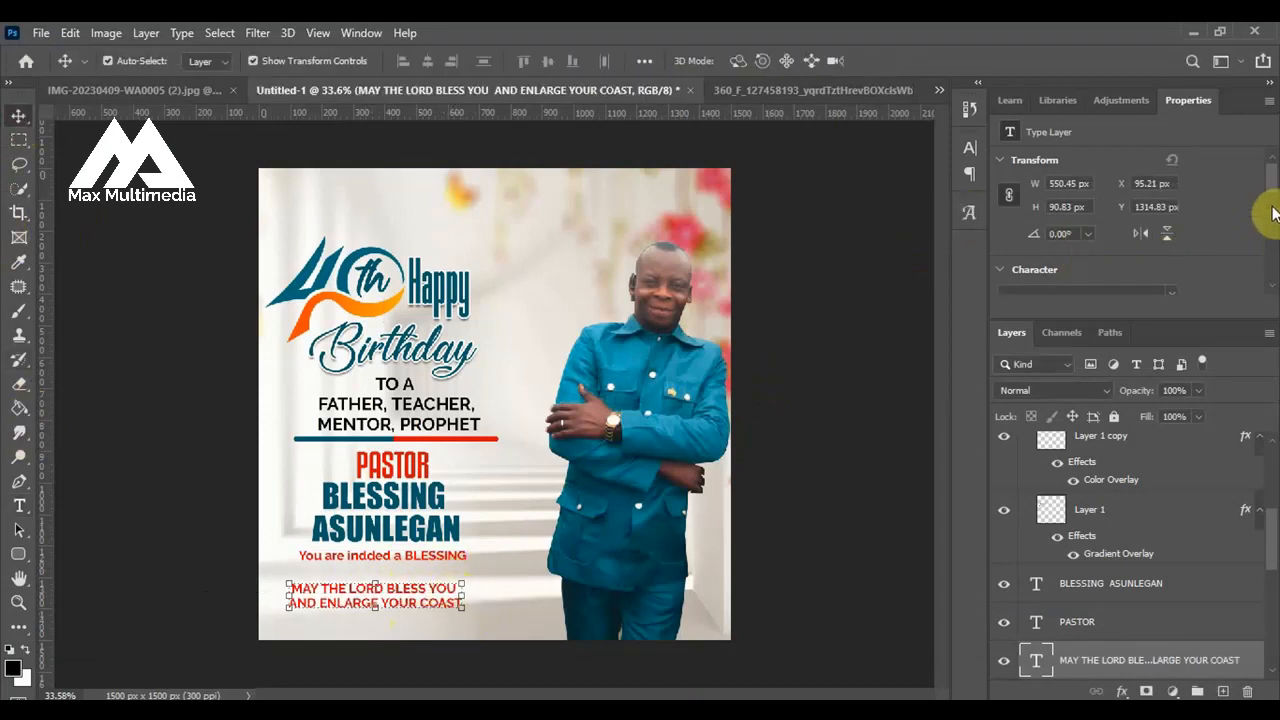
Set the two-line prayer text's colour to black, 000000.
{"action": "scroll", "coordinate": [1266, 180], "scroll_direction": "down", "scroll_amount": 2}
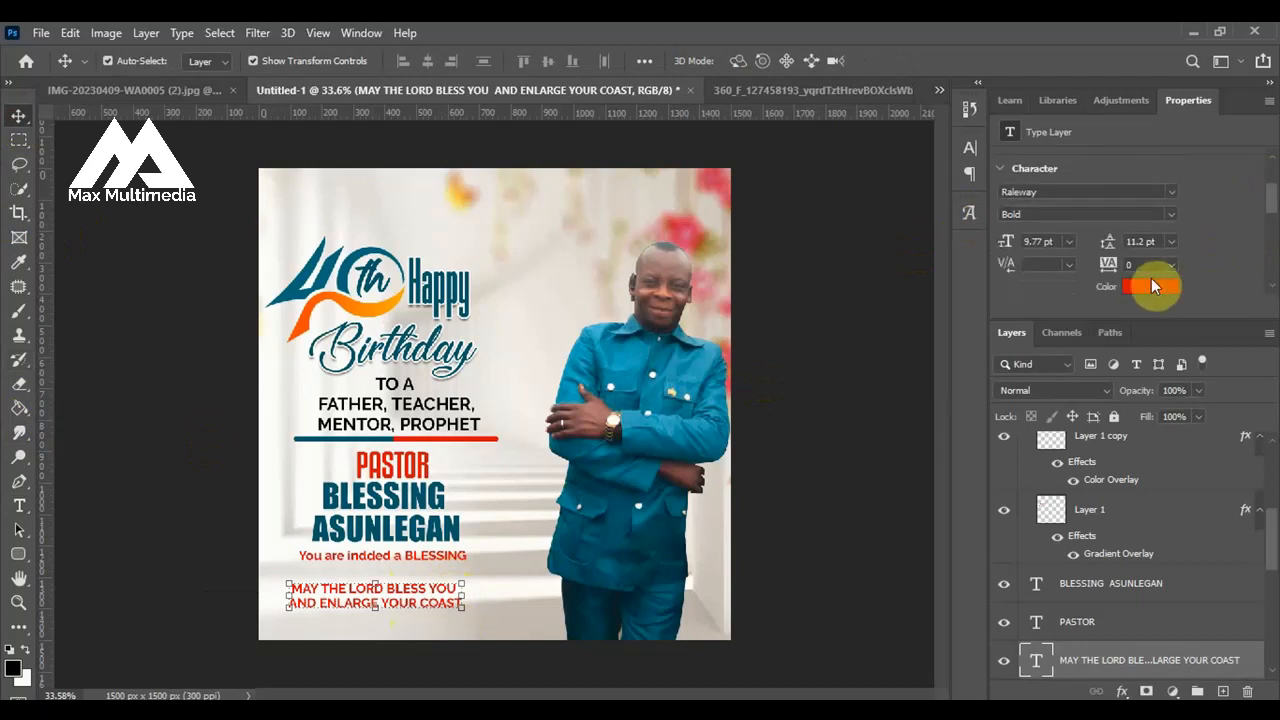
{"action": "left_click", "coordinate": [1146, 289]}
{"action": "left_click_drag", "start_coordinate": [925, 401], "coordinate": [1027, 608]}
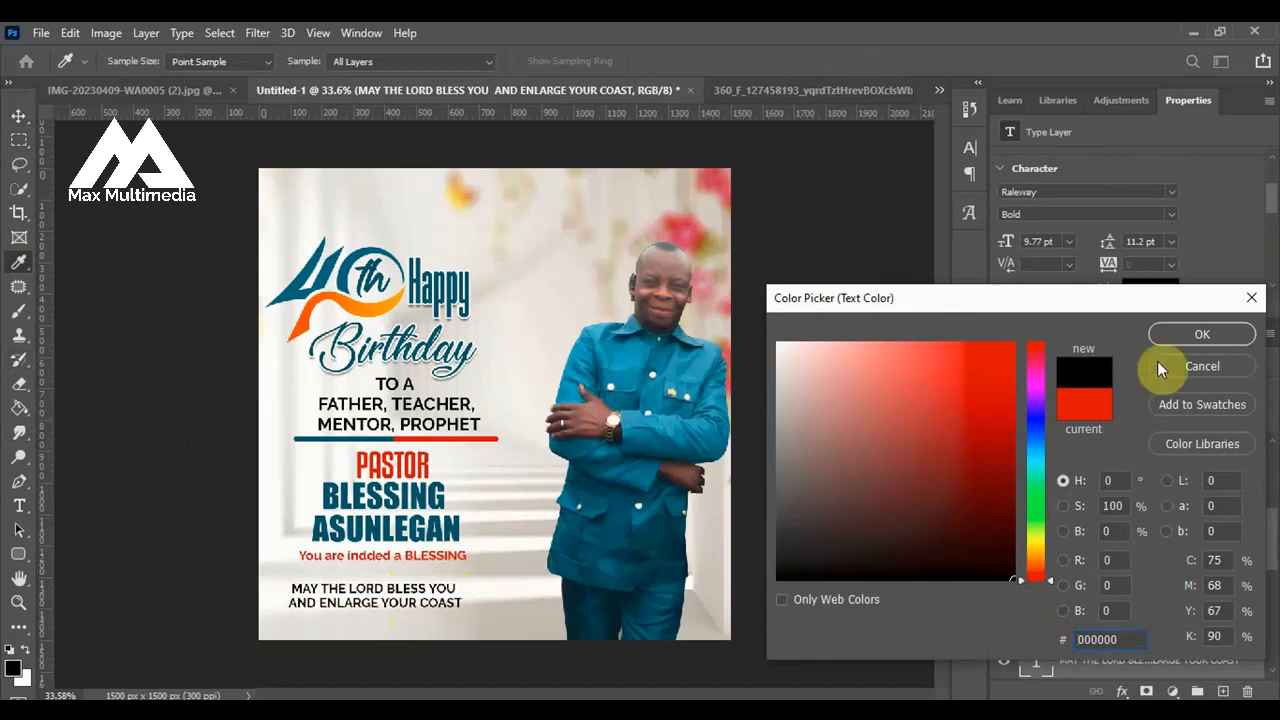
{"action": "left_click", "coordinate": [1182, 330]}
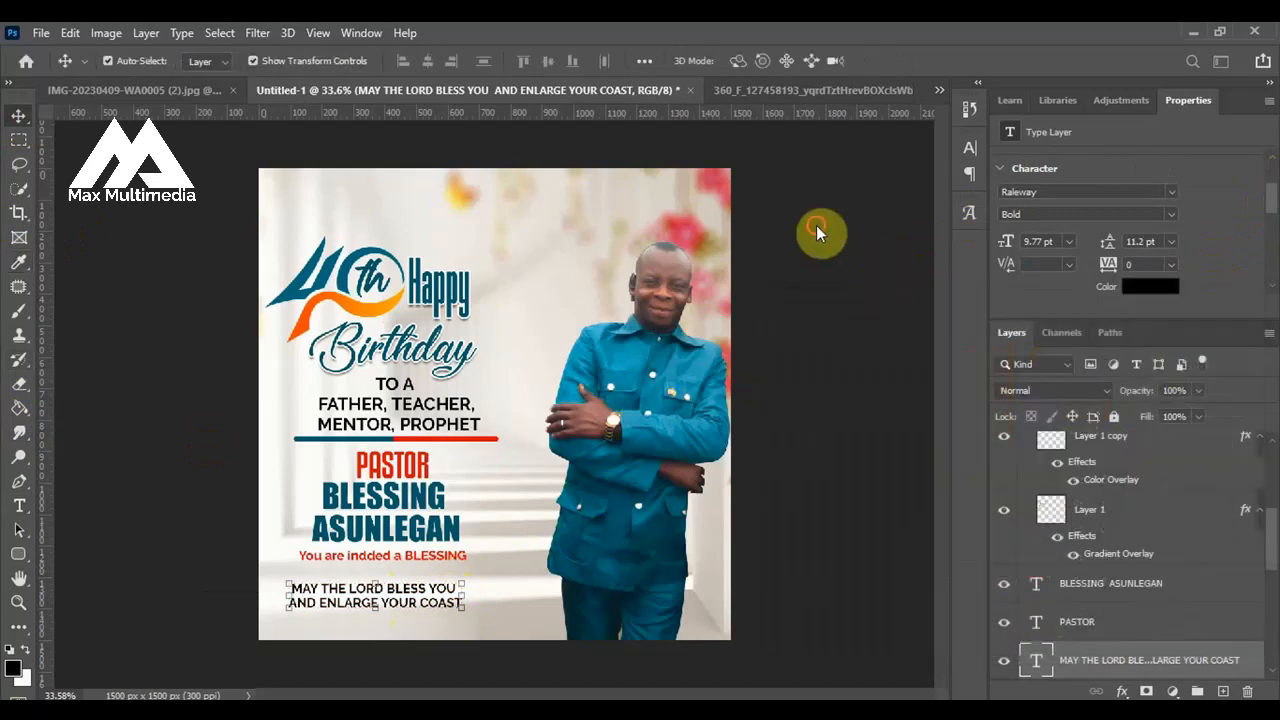
Enlarge the two-line prayer text to about 575 px wide and position it at about X 104 px, Y 1314 px.
{"action": "left_click", "coordinate": [390, 630]}
{"action": "scroll", "coordinate": [338, 606], "scroll_direction": "up", "scroll_amount": 2}
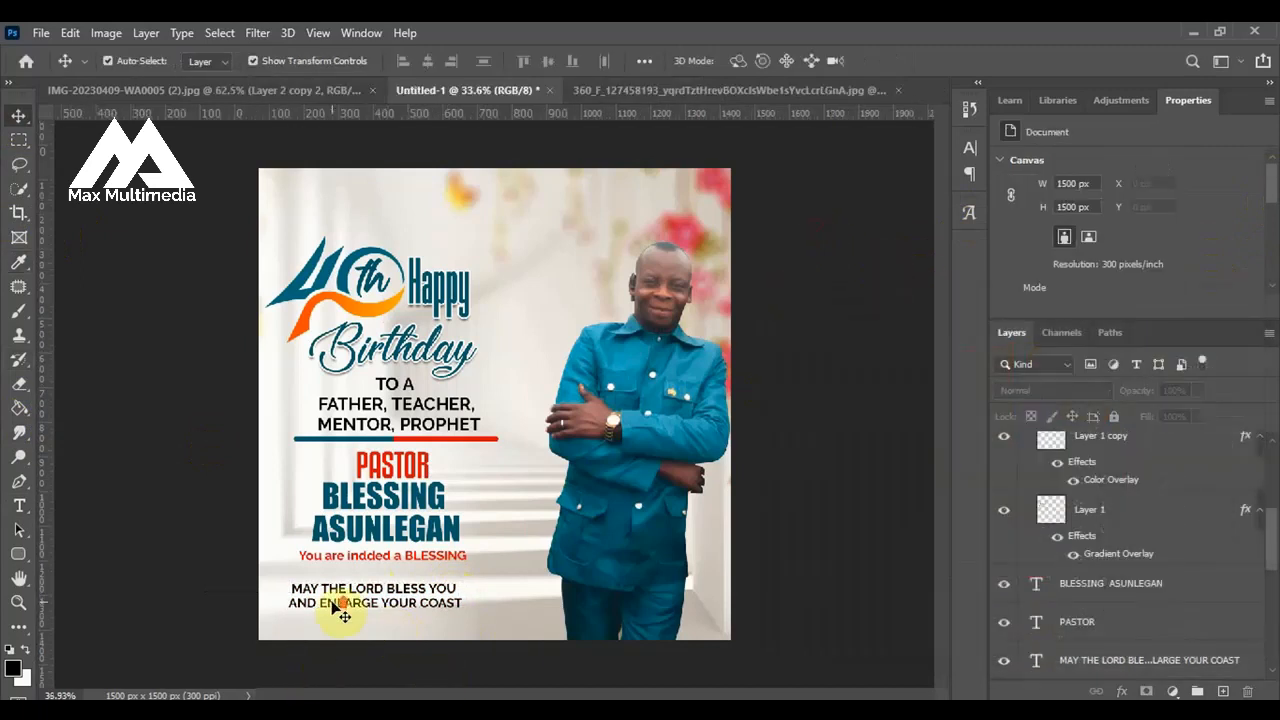
{"action": "left_click_drag", "start_coordinate": [392, 613], "coordinate": [398, 629]}
{"action": "left_click_drag", "start_coordinate": [472, 645], "coordinate": [485, 648]}
{"action": "key", "text": "Return"}
{"action": "left_click_drag", "start_coordinate": [450, 628], "coordinate": [451, 616]}
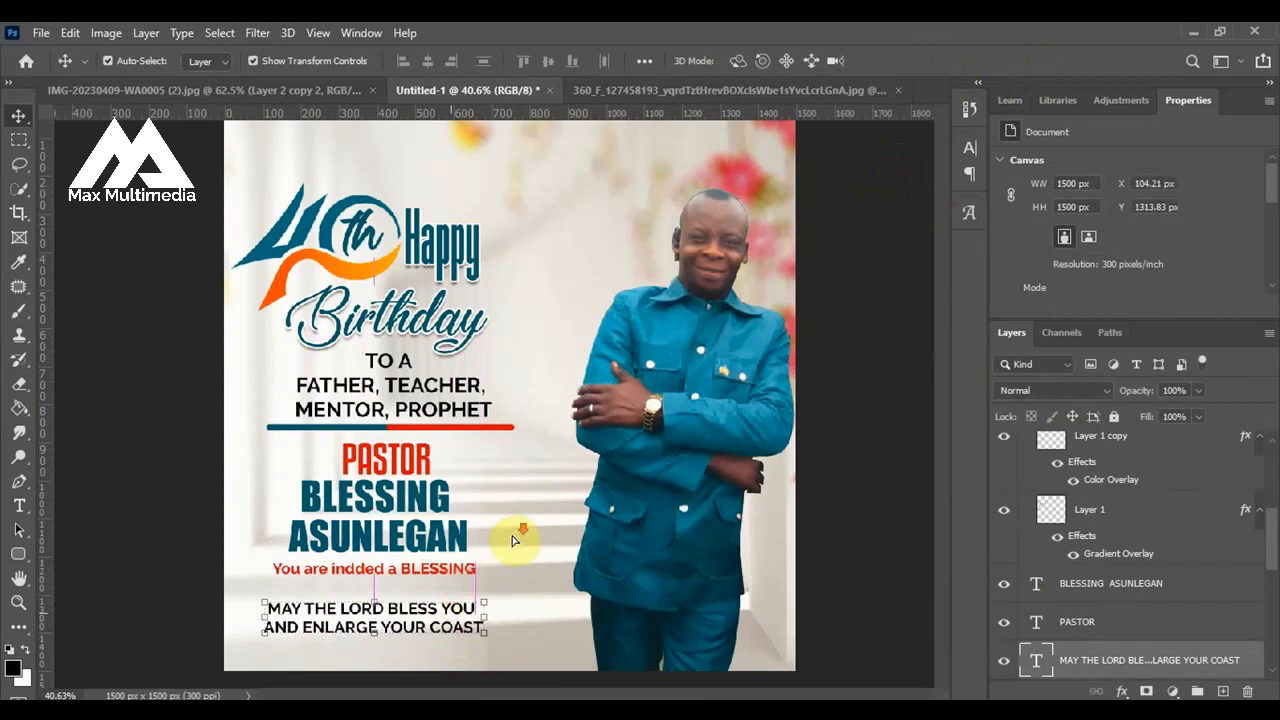
{"action": "scroll", "coordinate": [512, 538], "scroll_direction": "down", "scroll_amount": 2}
{"action": "left_click", "coordinate": [218, 520]}
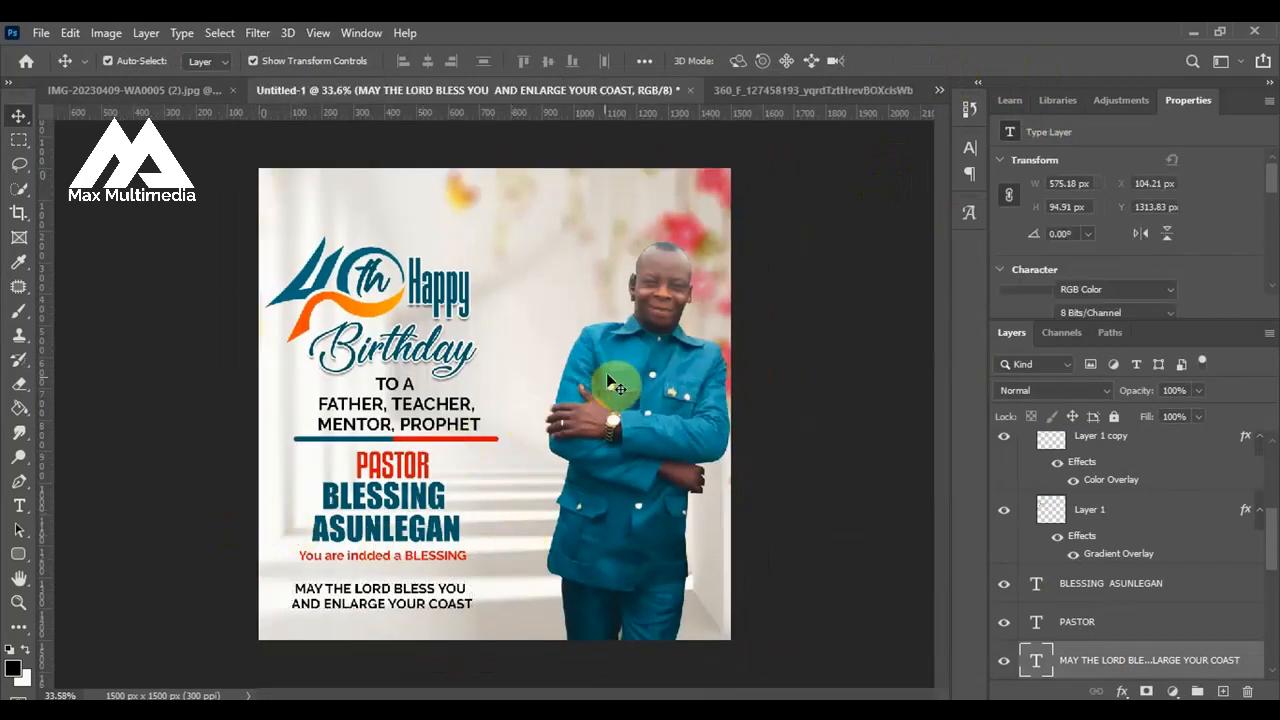
Duplicate the blue and red divider bars together and place the copy just below the two-line prayer text, aligned with the original bars.
{"action": "scroll", "coordinate": [615, 386], "scroll_direction": "down", "scroll_amount": 1}
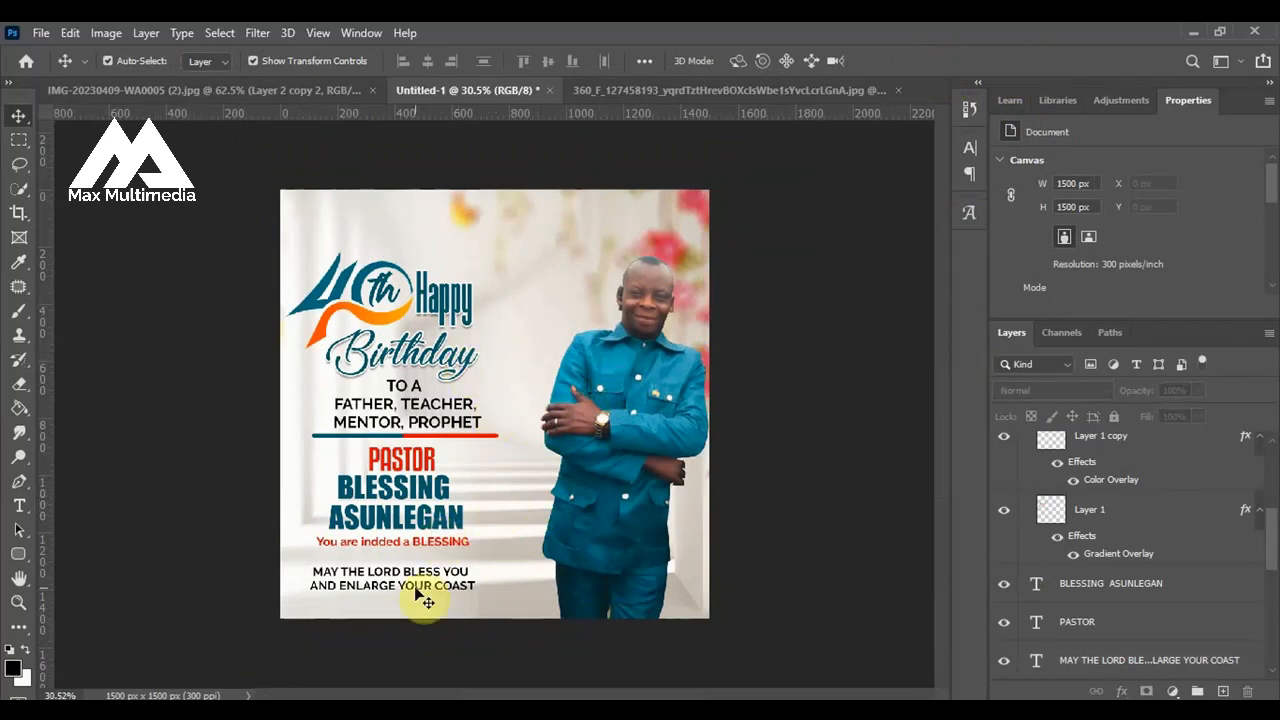
{"action": "scroll", "coordinate": [427, 598], "scroll_direction": "up", "scroll_amount": 1}
{"action": "left_click", "coordinate": [368, 438]}
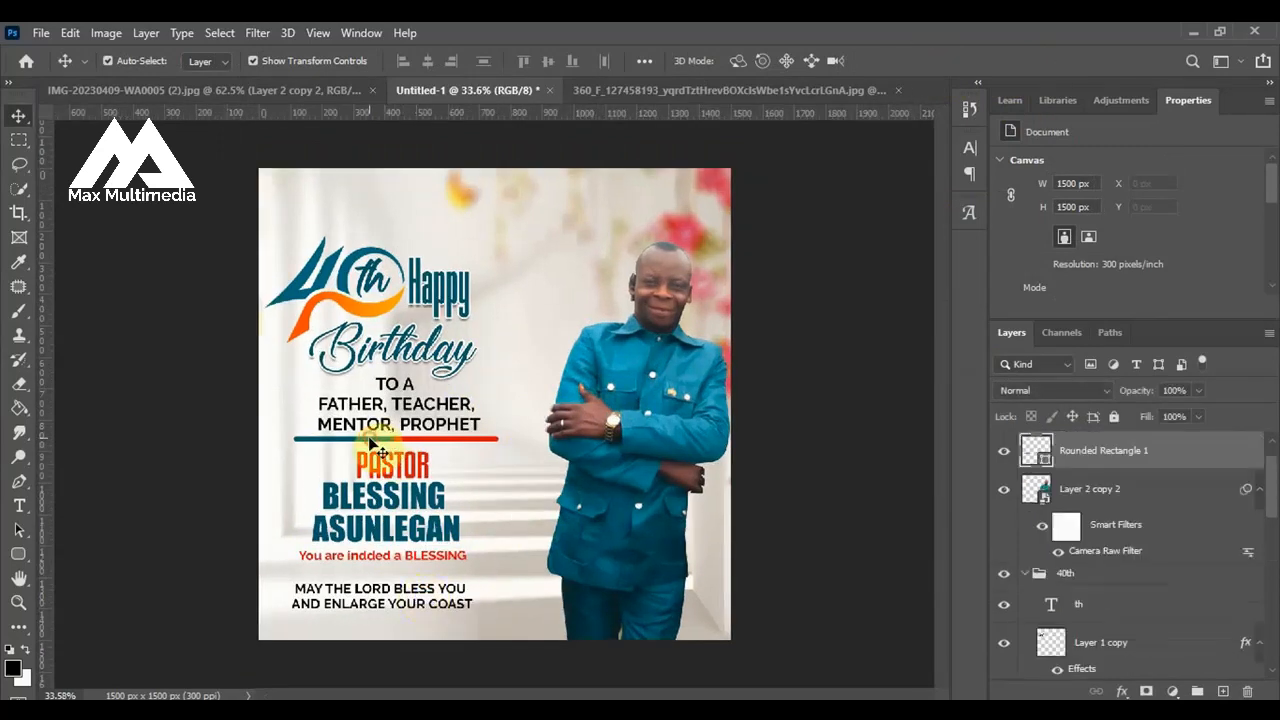
{"action": "left_click", "coordinate": [434, 440]}
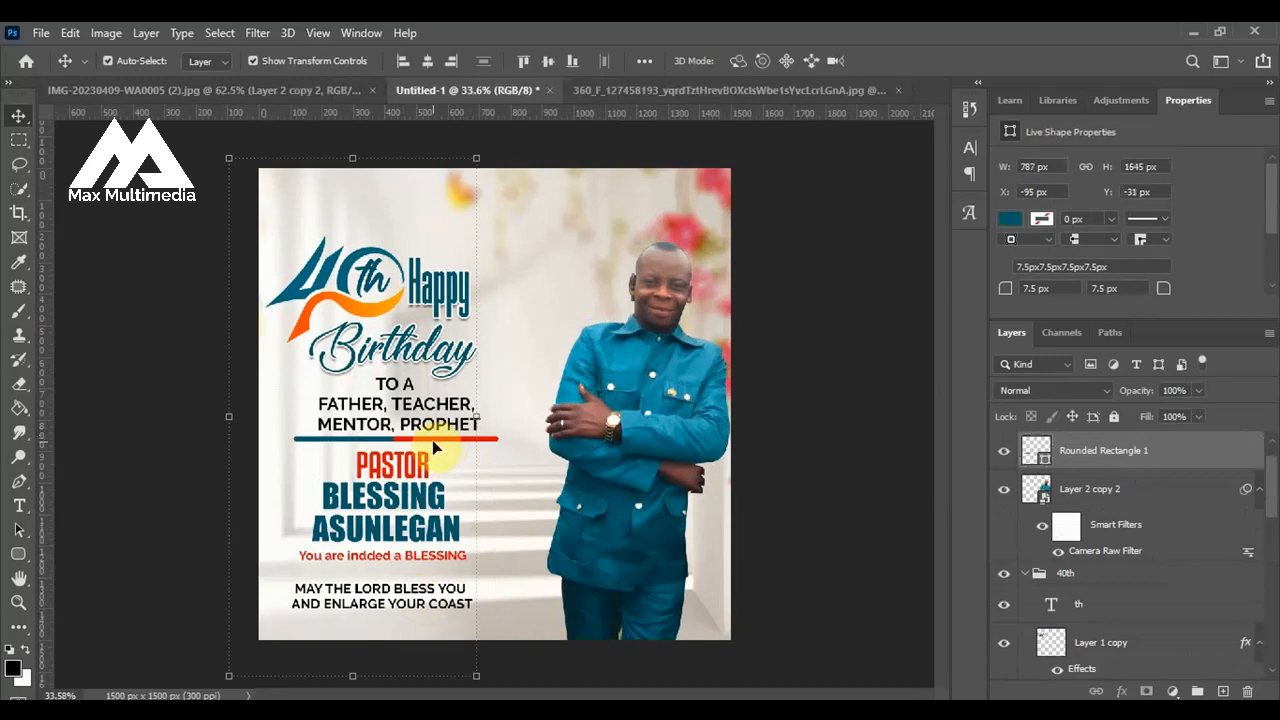
{"action": "left_click", "coordinate": [433, 440]}
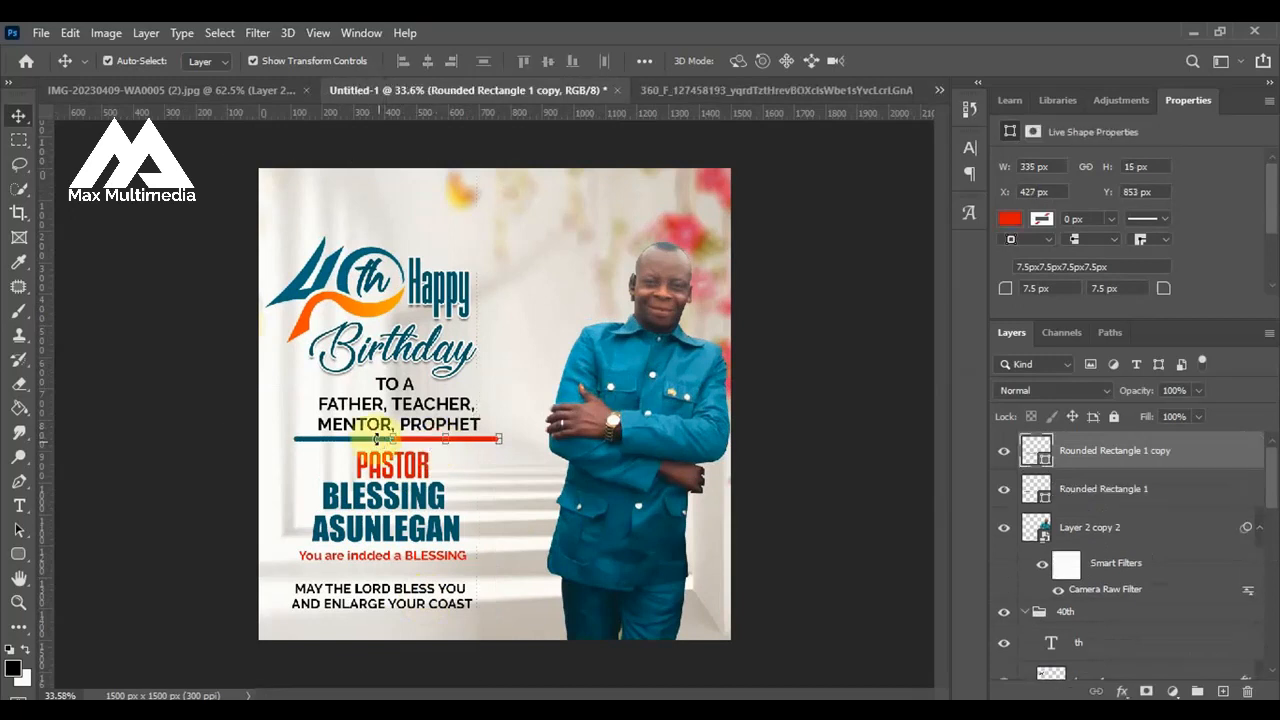
{"action": "left_click", "coordinate": [346, 443], "text": "shift"}
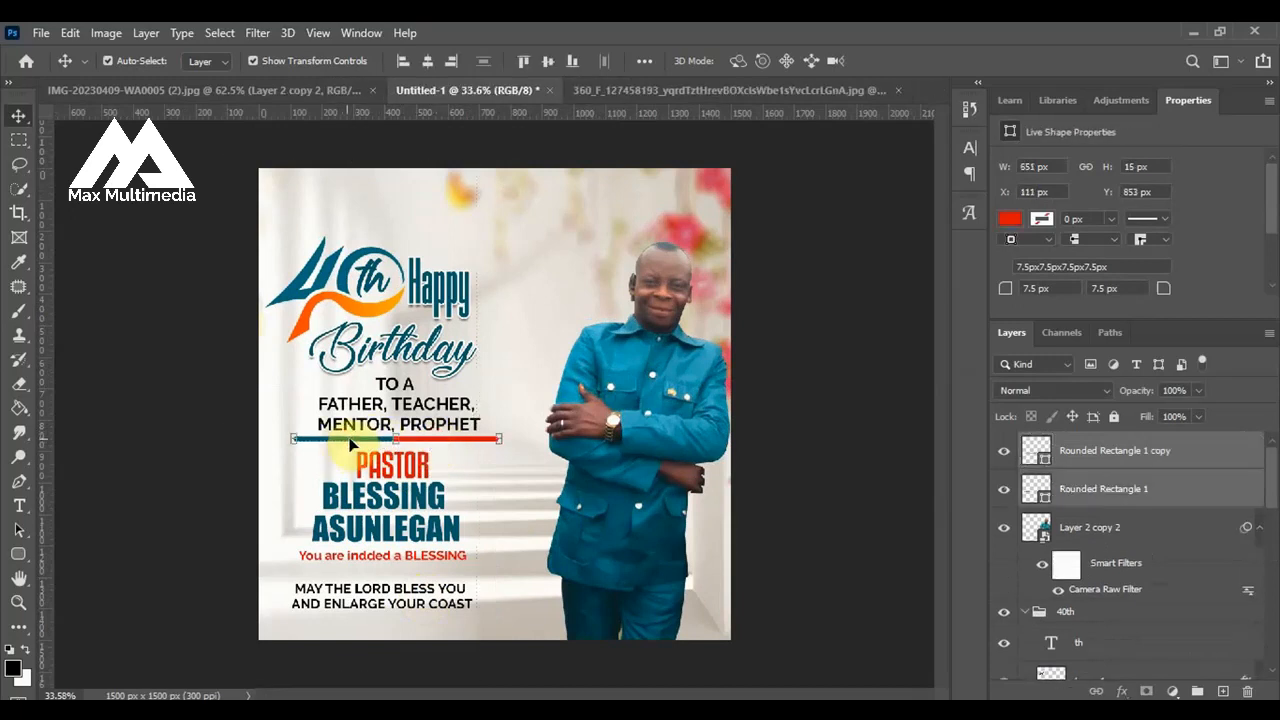
{"action": "left_click_drag", "start_coordinate": [378, 445], "coordinate": [365, 580]}
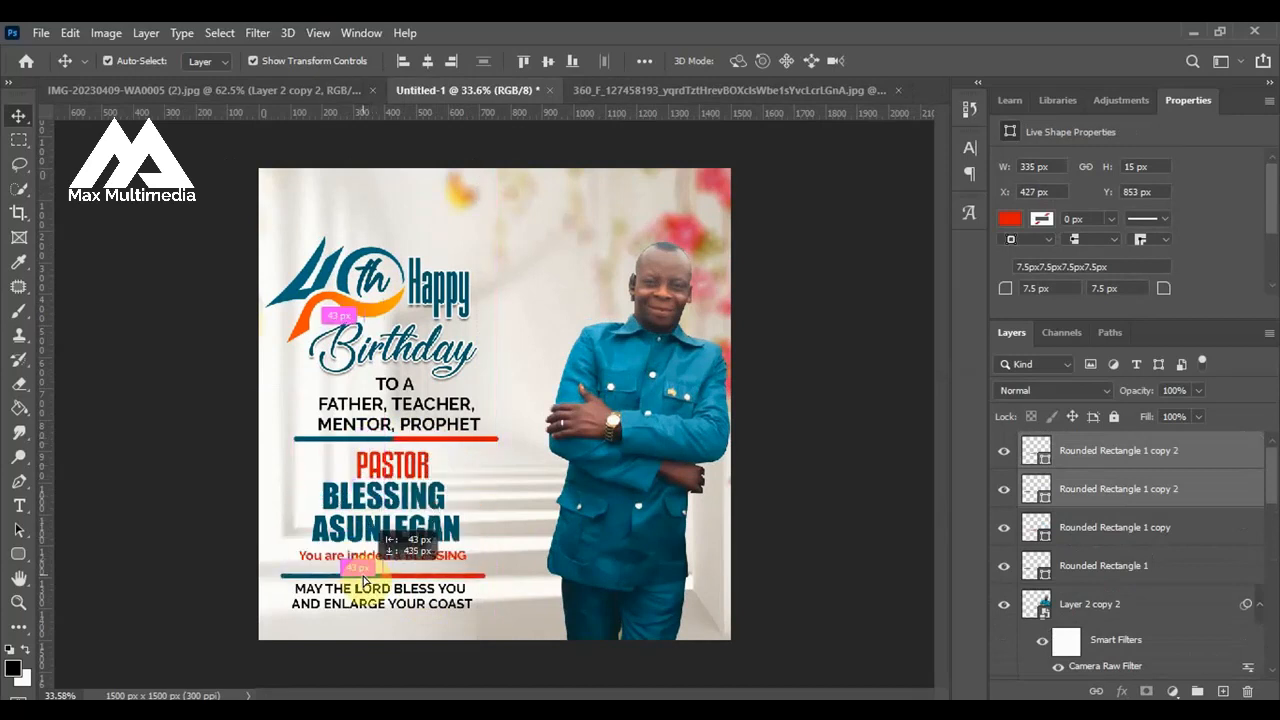
{"action": "mouse_move", "coordinate": [366, 578]}
{"action": "left_mouse_down"}
{"action": "mouse_move", "coordinate": [368, 627]}
{"action": "mouse_move", "coordinate": [364, 577]}
{"action": "left_mouse_up"}
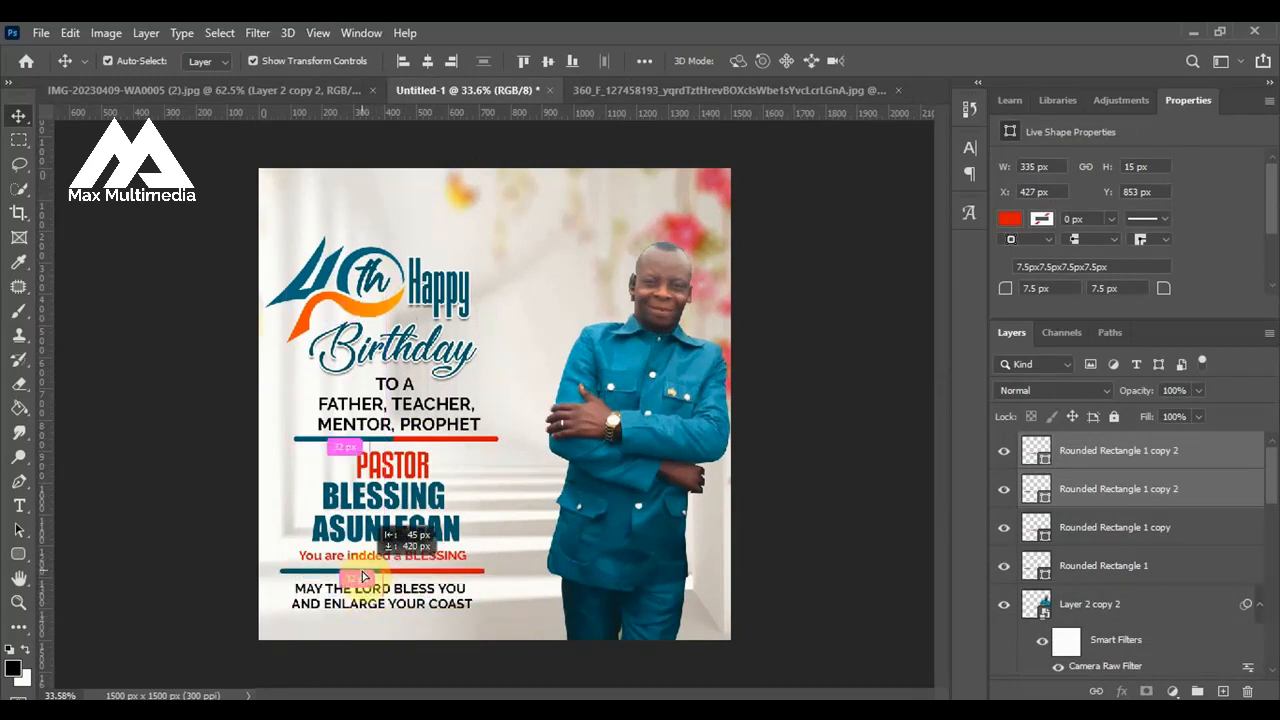
{"action": "left_click_drag", "start_coordinate": [364, 577], "coordinate": [368, 625]}
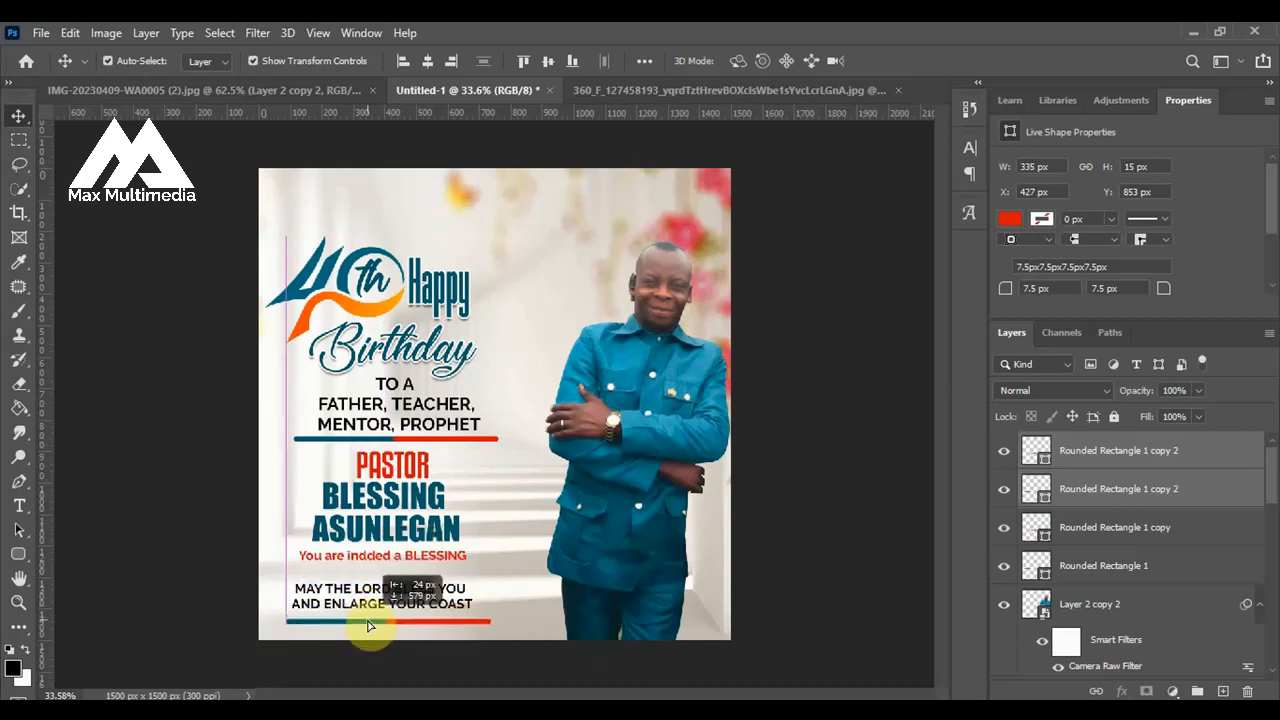
{"action": "left_click_drag", "start_coordinate": [368, 626], "coordinate": [370, 623]}
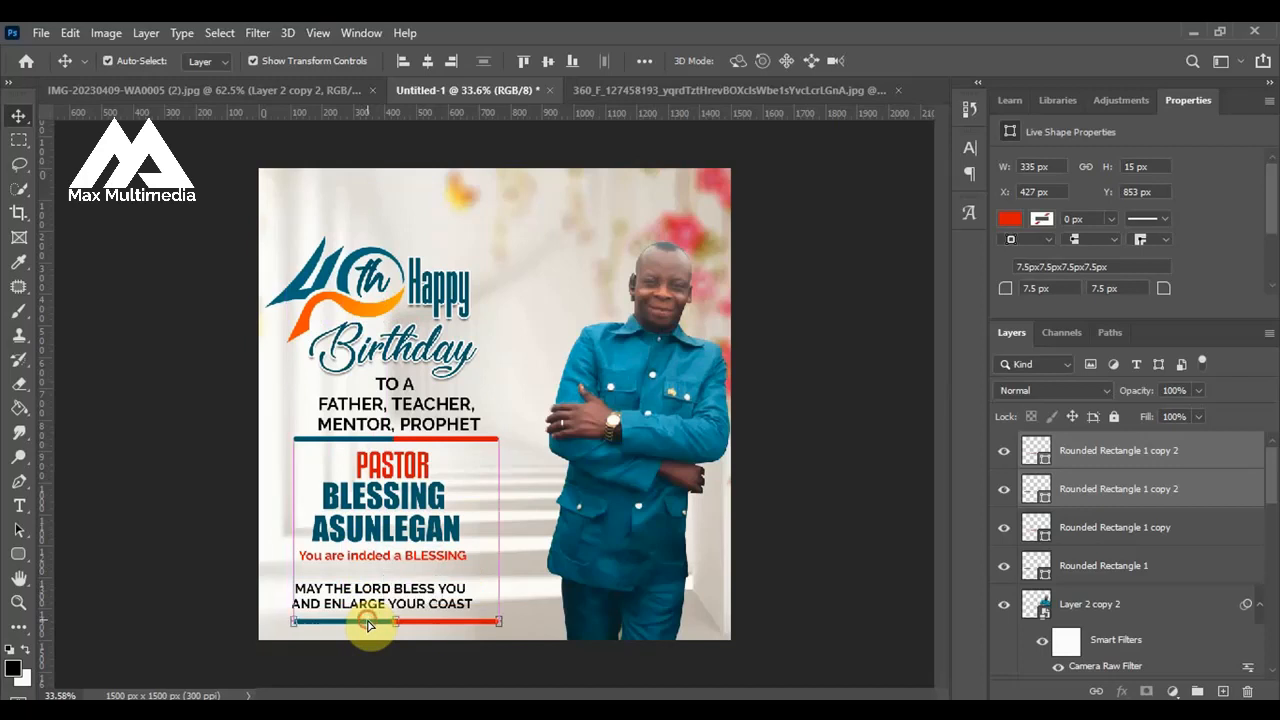
{"action": "left_click", "coordinate": [845, 452]}
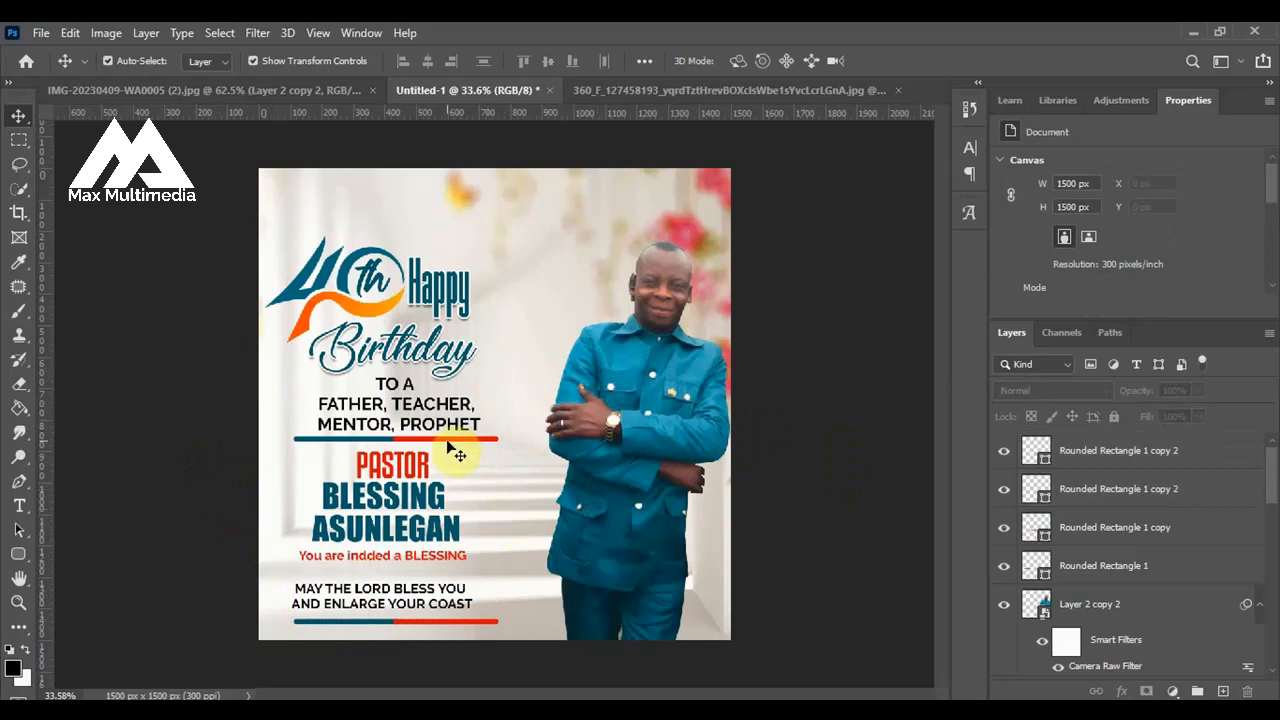
Collapse the 40th logo group and add a Drop Shadow to it with 42% opacity and 0 px size.
{"action": "scroll", "coordinate": [347, 298], "scroll_direction": "up", "scroll_amount": 2}
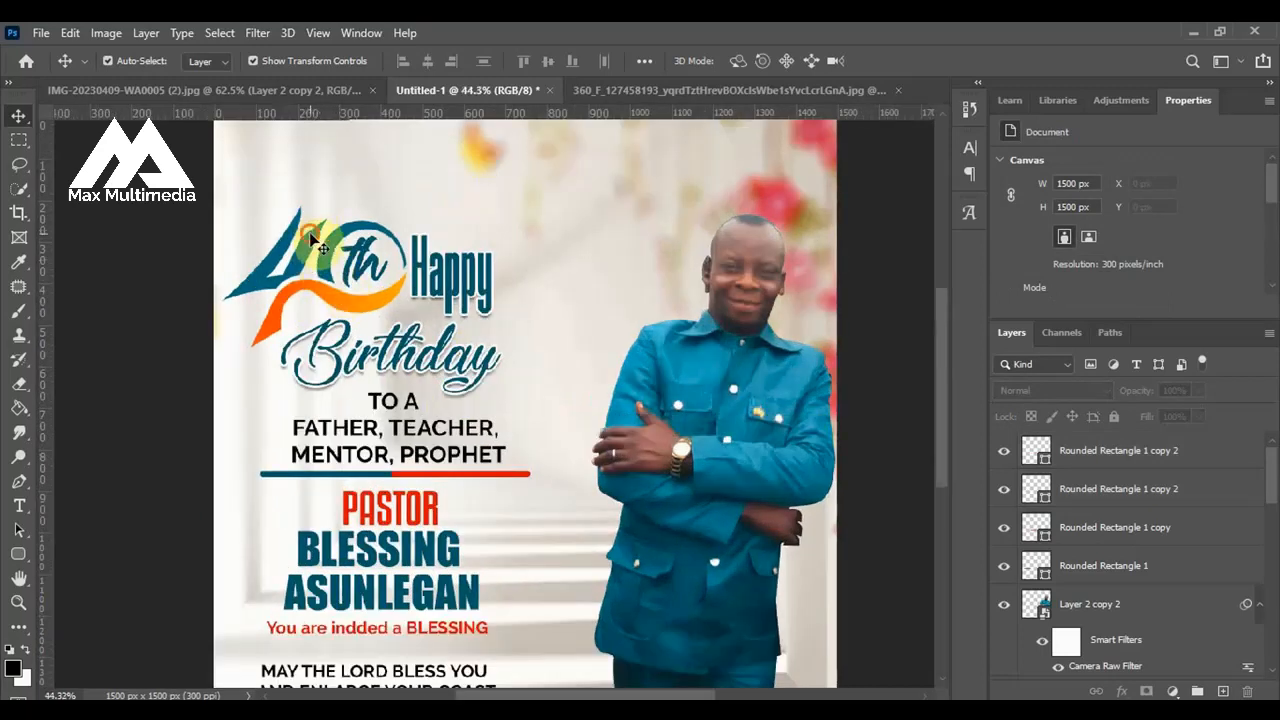
{"action": "left_click", "coordinate": [313, 240]}
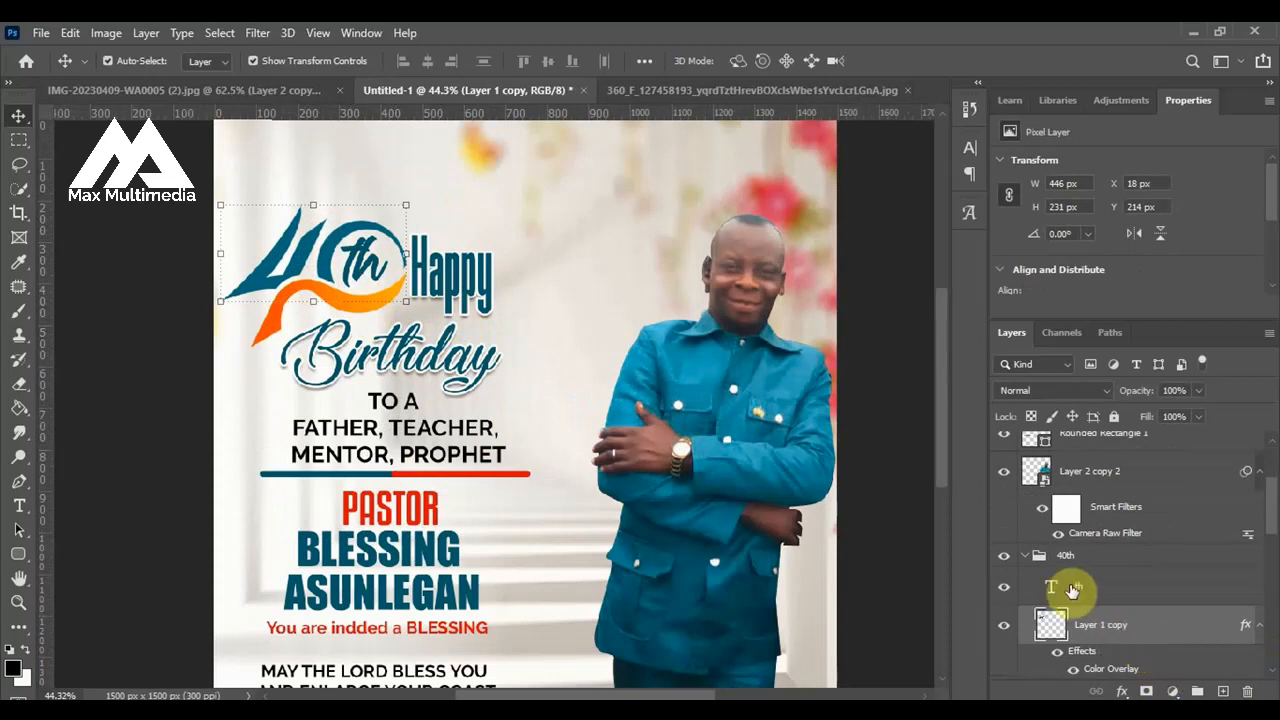
{"action": "left_click", "coordinate": [1025, 562]}
{"action": "left_click", "coordinate": [1023, 555]}
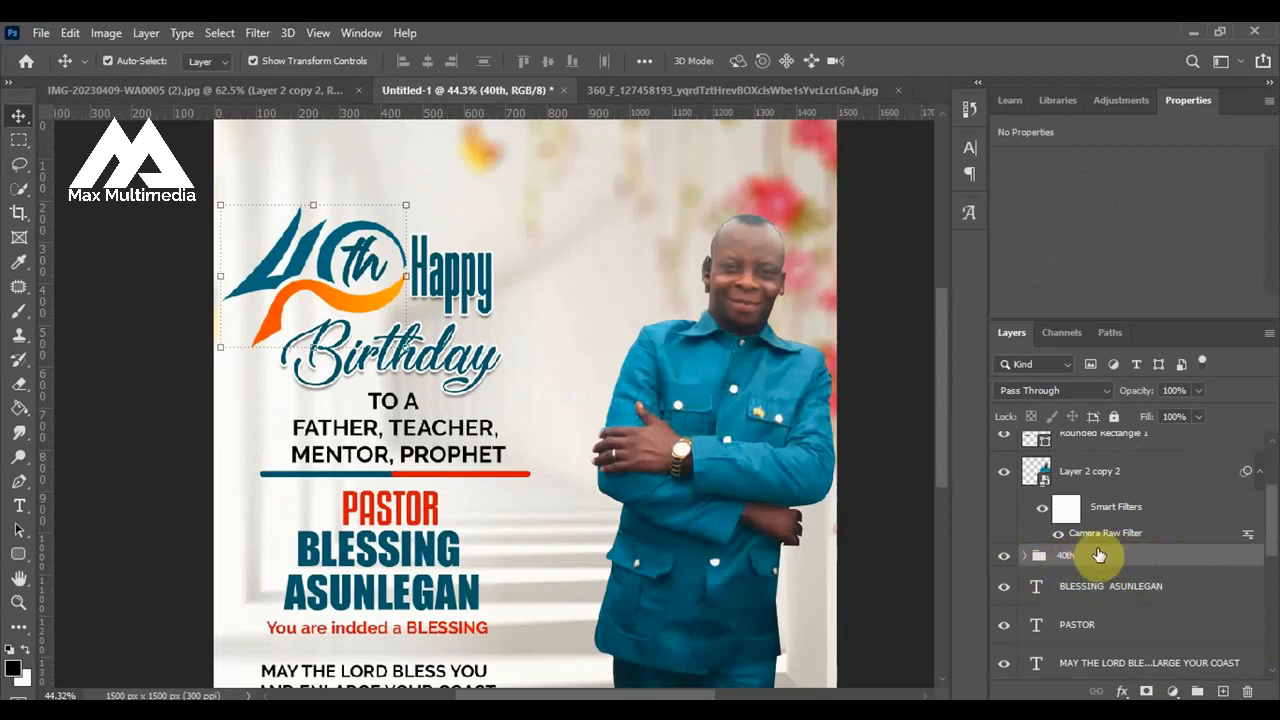
{"action": "left_click", "coordinate": [1127, 690]}
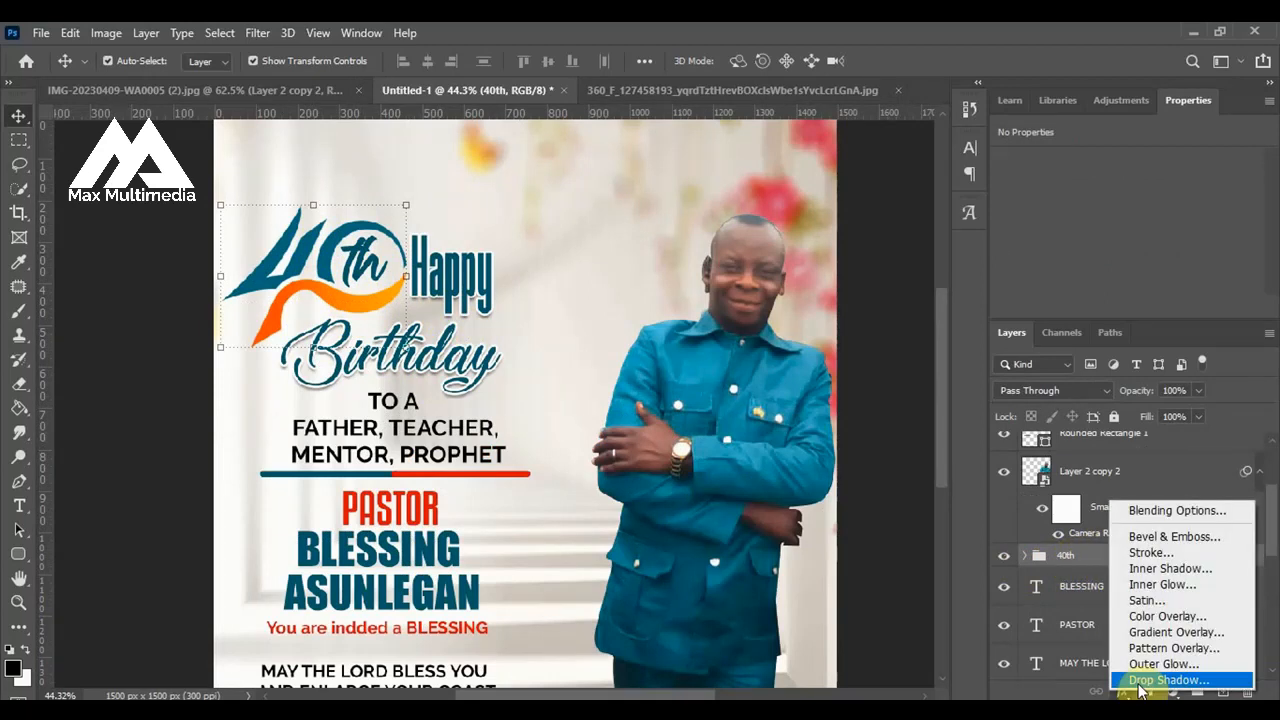
{"action": "left_click", "coordinate": [1127, 690]}
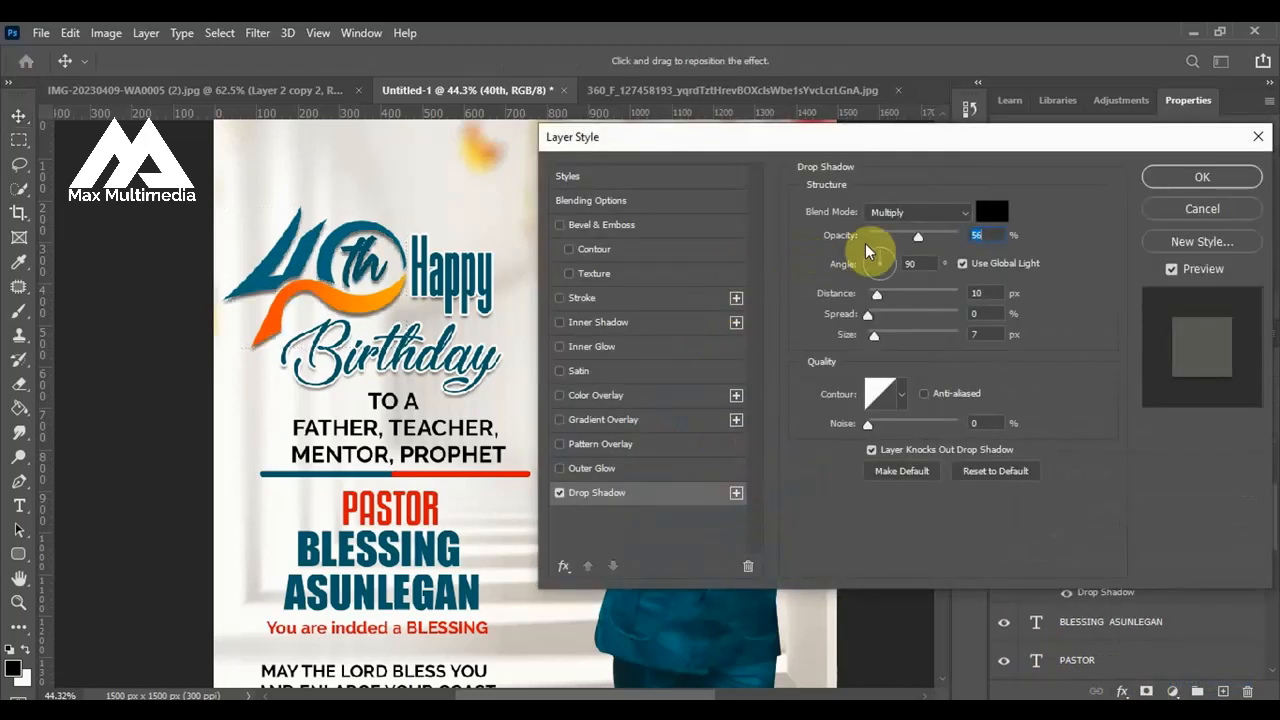
{"action": "left_click_drag", "start_coordinate": [877, 337], "coordinate": [868, 342]}
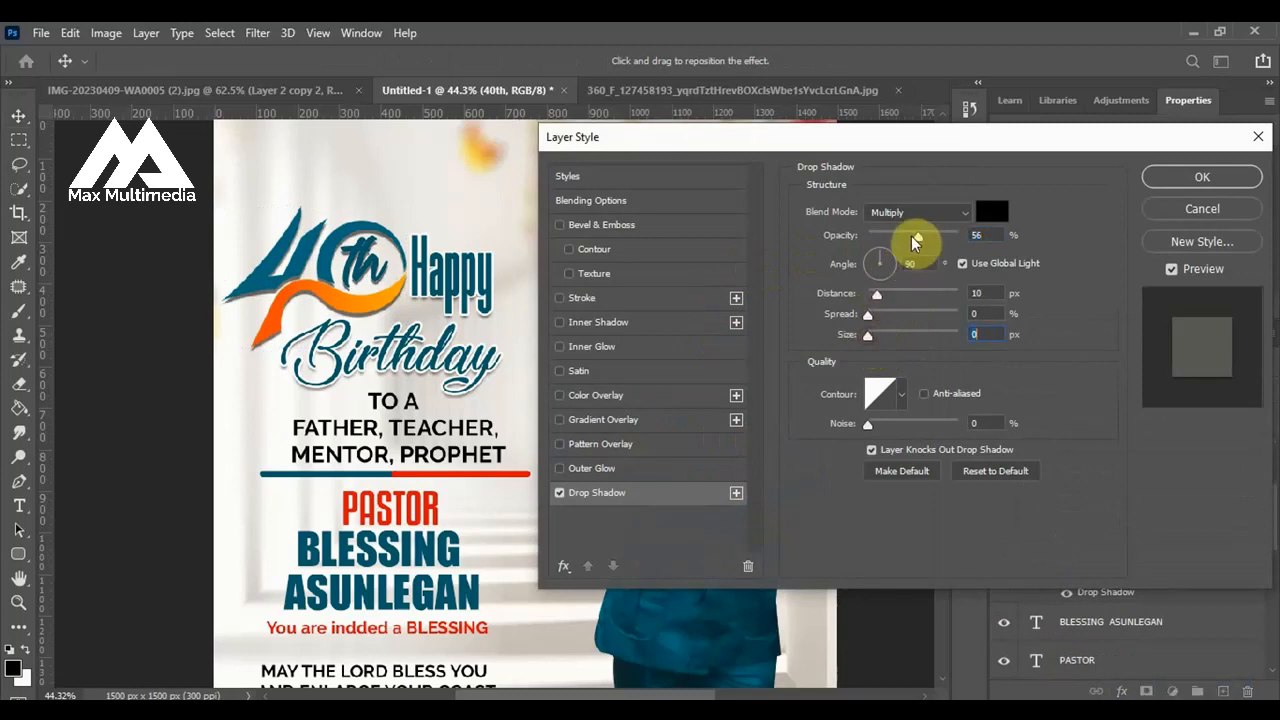
{"action": "left_click_drag", "start_coordinate": [907, 234], "coordinate": [906, 234]}
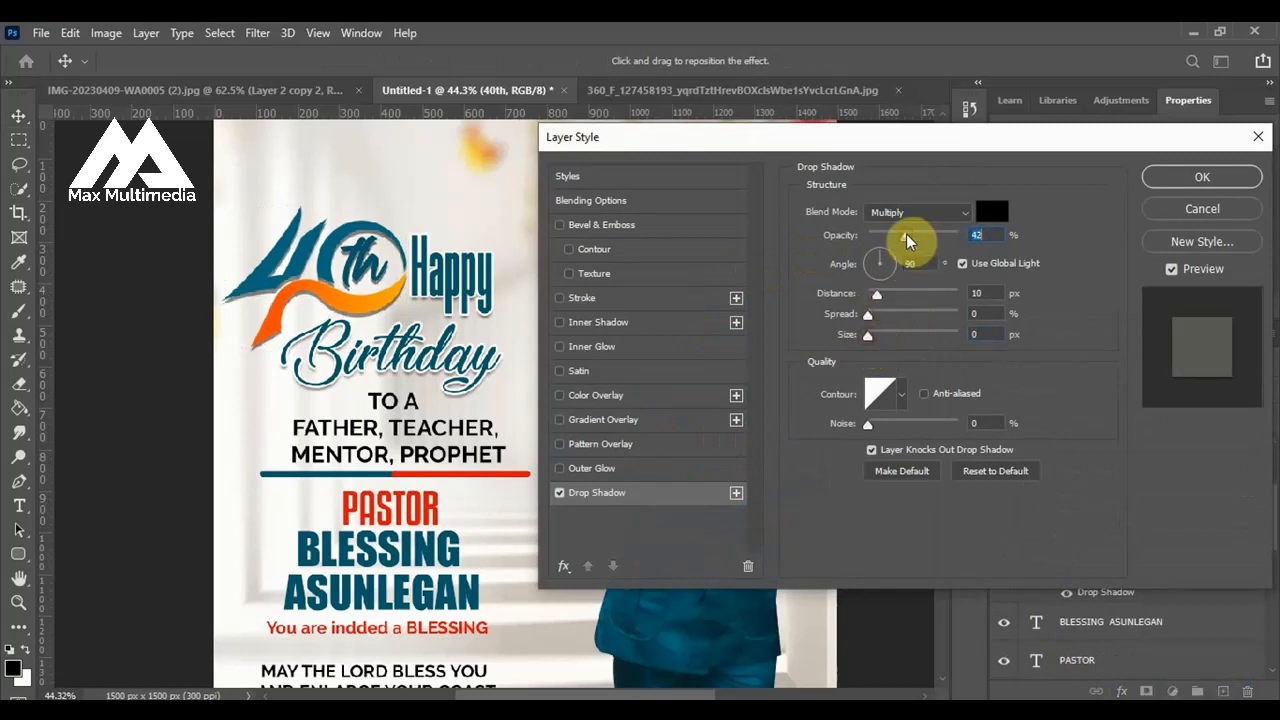
{"action": "left_click", "coordinate": [1217, 177]}
{"action": "scroll", "coordinate": [545, 415], "scroll_direction": "down", "scroll_amount": 2}
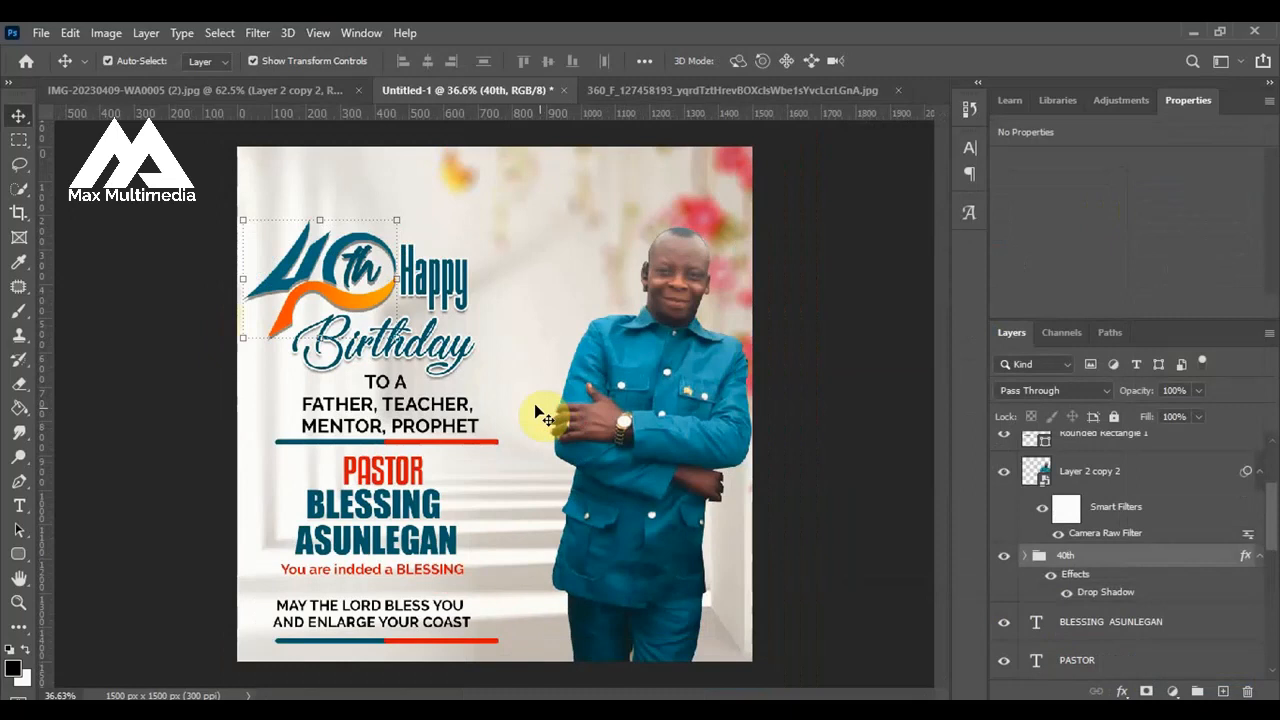
{"action": "left_click", "coordinate": [809, 437]}
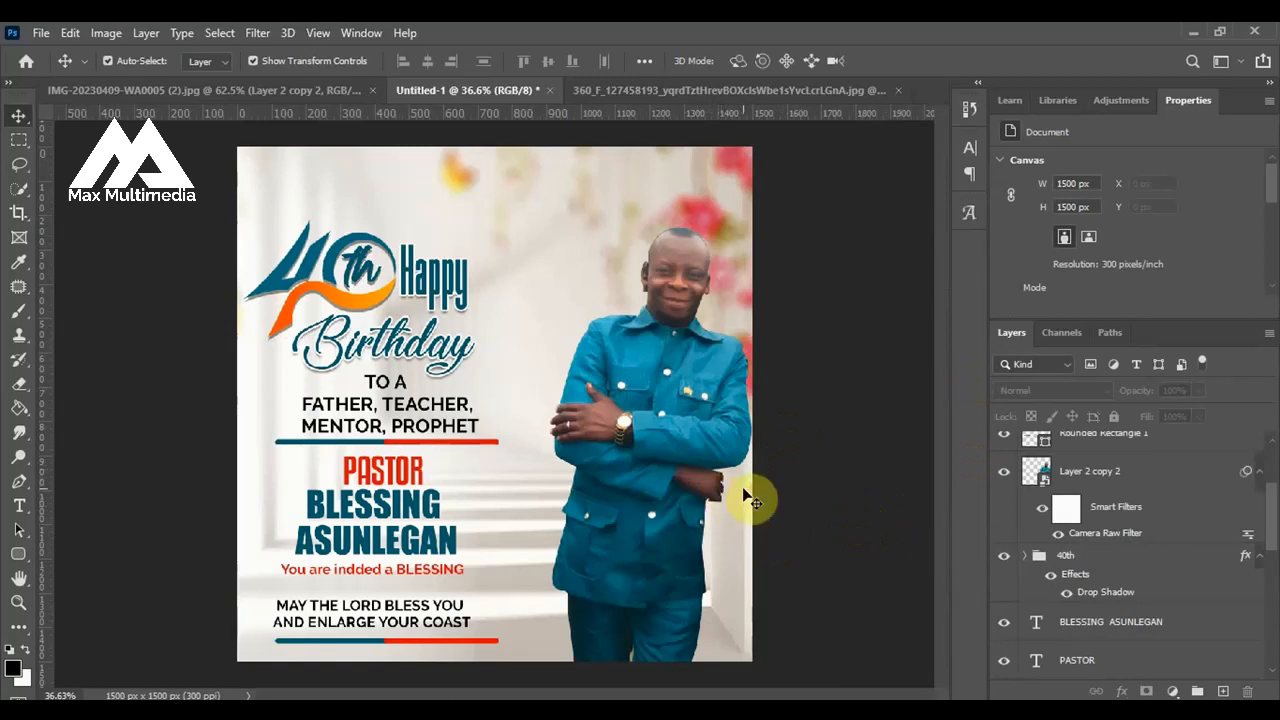
Place the sunflower image 1097250 from the Birthday Flyer Resources - Copy folder into the Photoshop flyer.
{"action": "scroll", "coordinate": [730, 510], "scroll_direction": "up", "scroll_amount": 2}
{"action": "scroll", "coordinate": [750, 500], "scroll_direction": "down", "scroll_amount": 2}
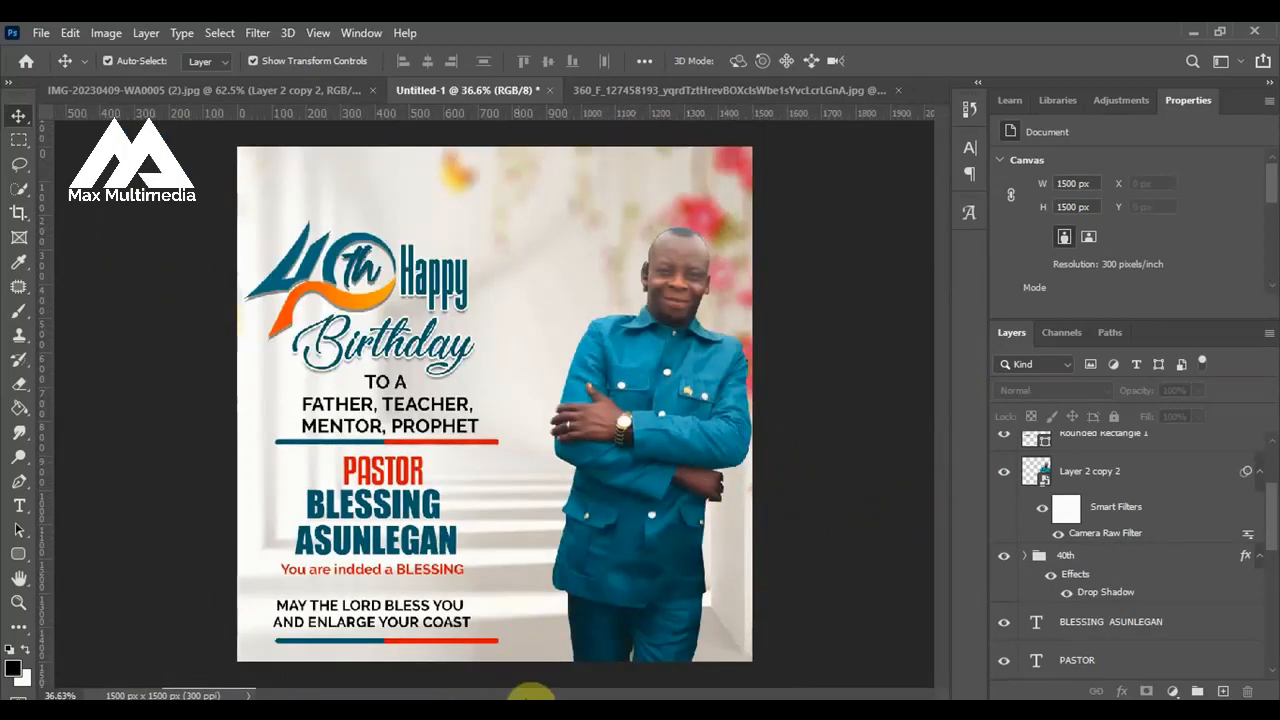
{"action": "left_click", "coordinate": [533, 612]}
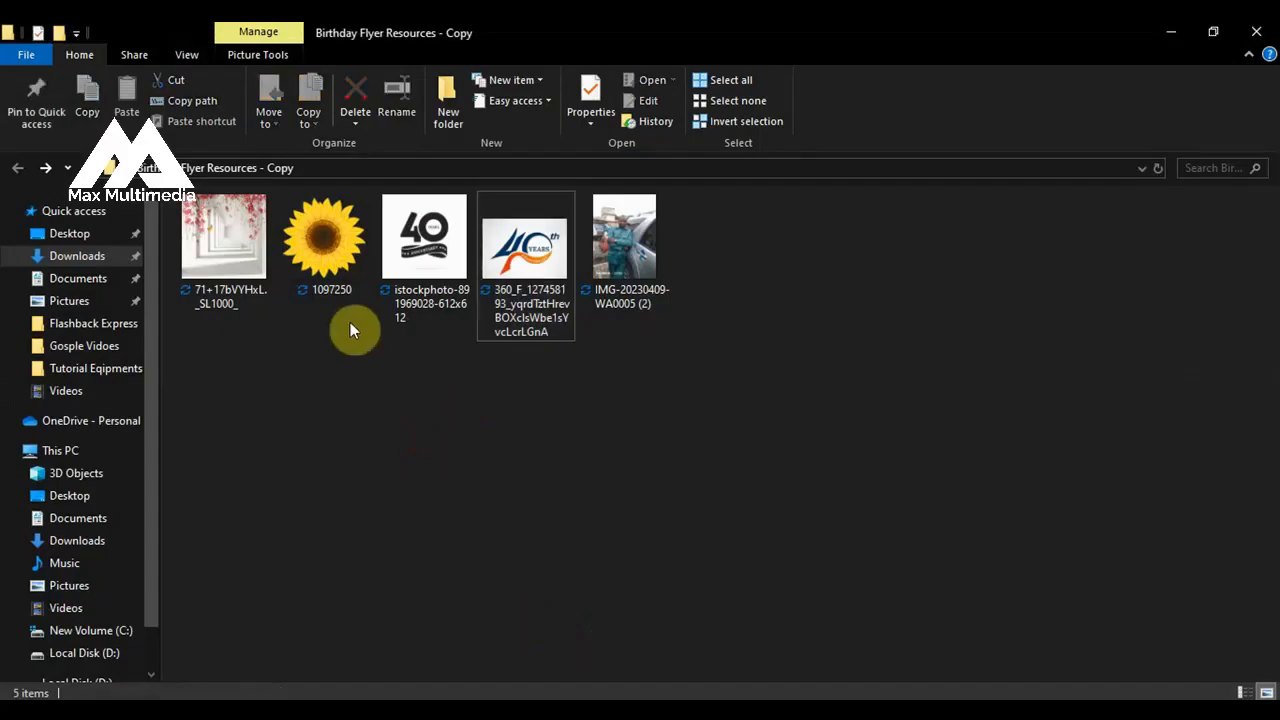
{"action": "left_click", "coordinate": [316, 263]}
{"action": "left_click_drag", "start_coordinate": [417, 528], "coordinate": [716, 494]}
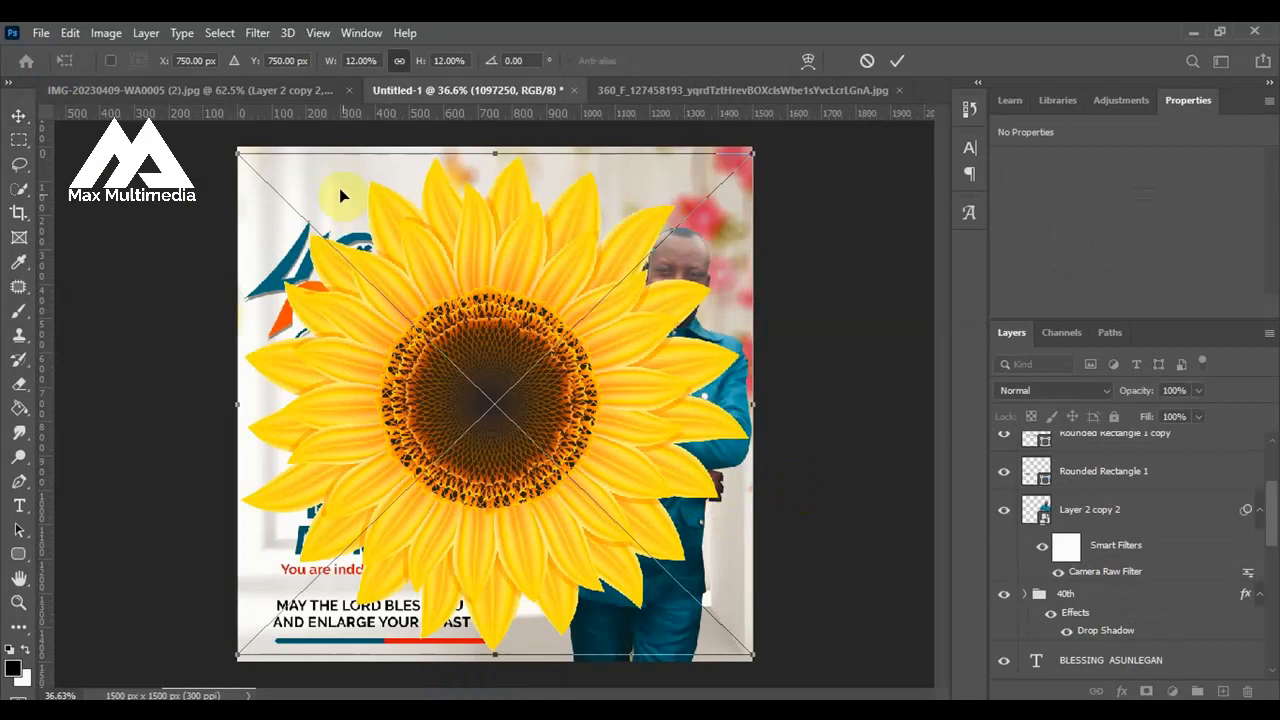
Scale the sunflower to about 3.04% and centre it on the flyer's right edge at about X 1497 px, Y 1023 px.
{"action": "left_click_drag", "start_coordinate": [240, 154], "coordinate": [650, 495]}
{"action": "left_click_drag", "start_coordinate": [698, 576], "coordinate": [766, 511]}
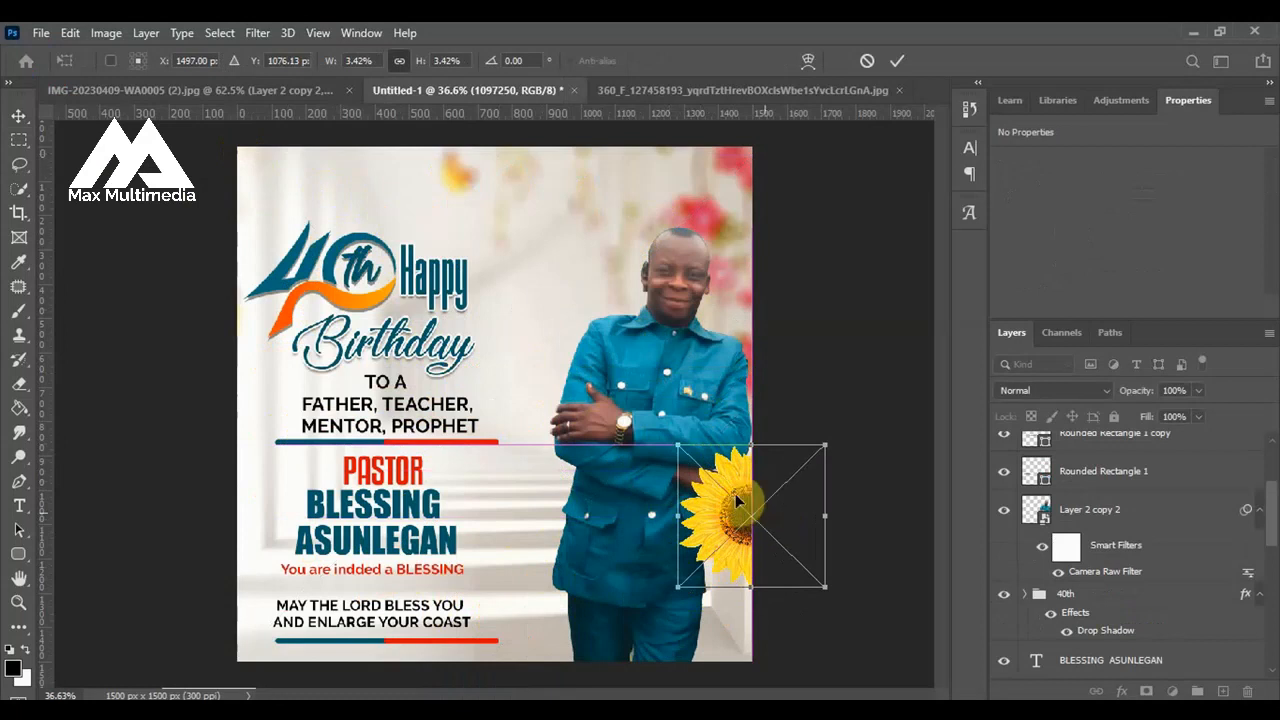
{"action": "left_click_drag", "start_coordinate": [678, 445], "coordinate": [697, 452]}
{"action": "left_click_drag", "start_coordinate": [737, 506], "coordinate": [729, 474]}
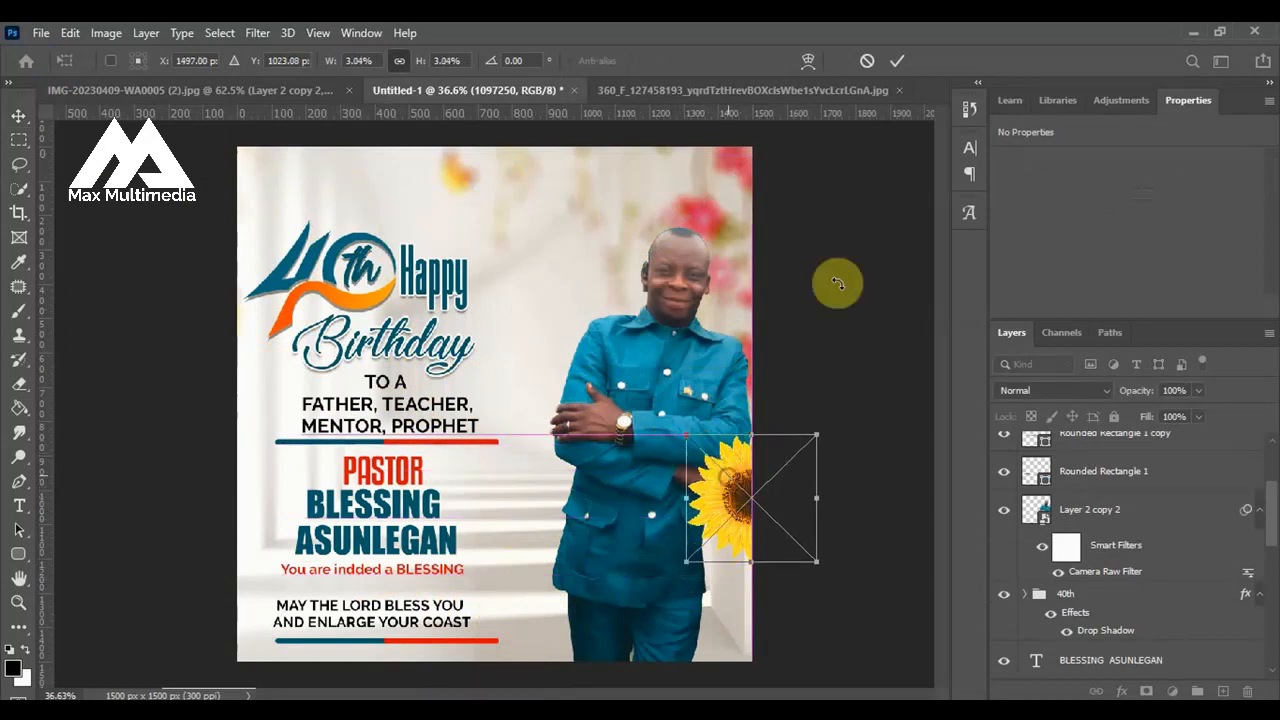
{"action": "key", "text": "Return"}
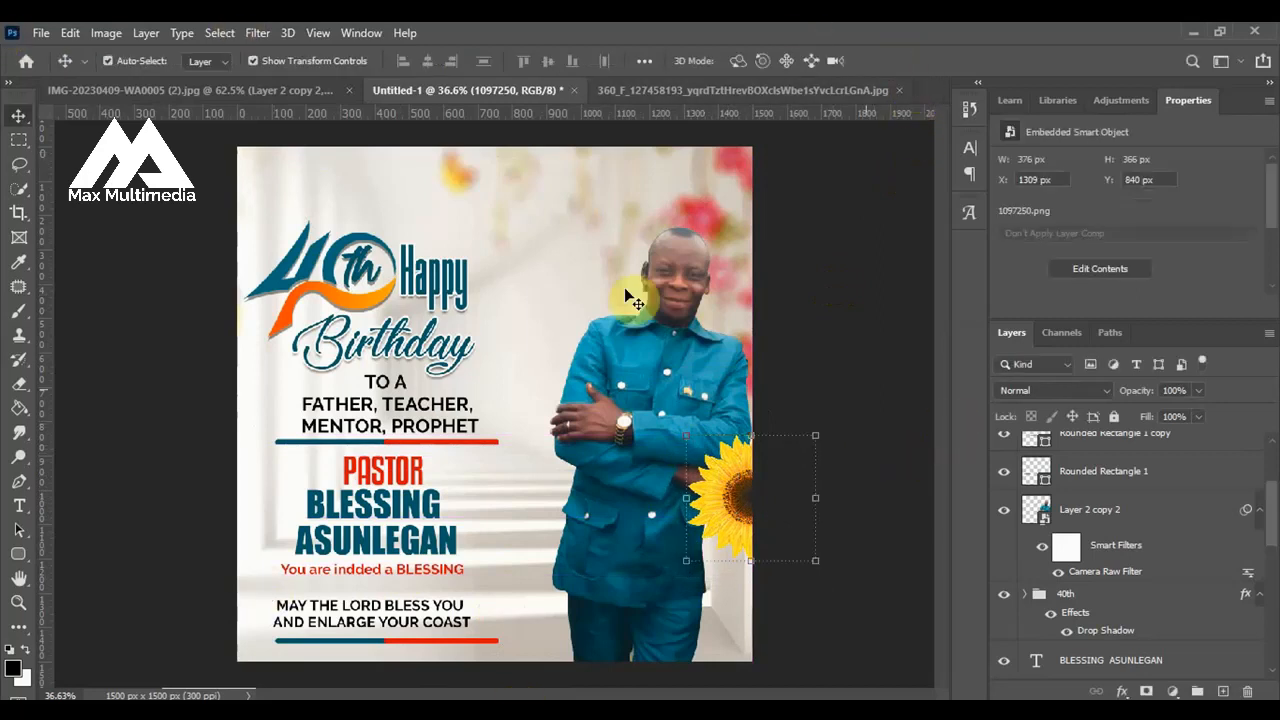
Apply a Gaussian Blur with a 6.6 pixel radius to the sunflower.
{"action": "left_click", "coordinate": [257, 33]}
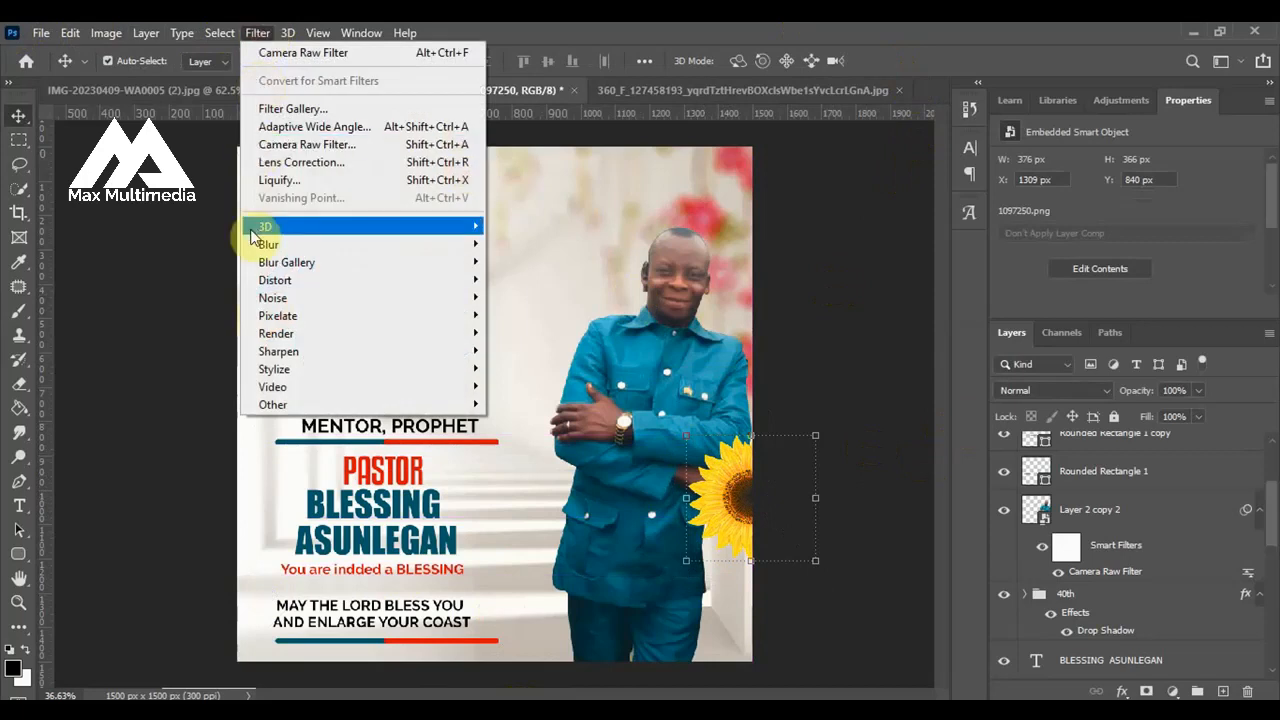
{"action": "mouse_move", "coordinate": [255, 244]}
{"action": "left_click", "coordinate": [536, 316]}
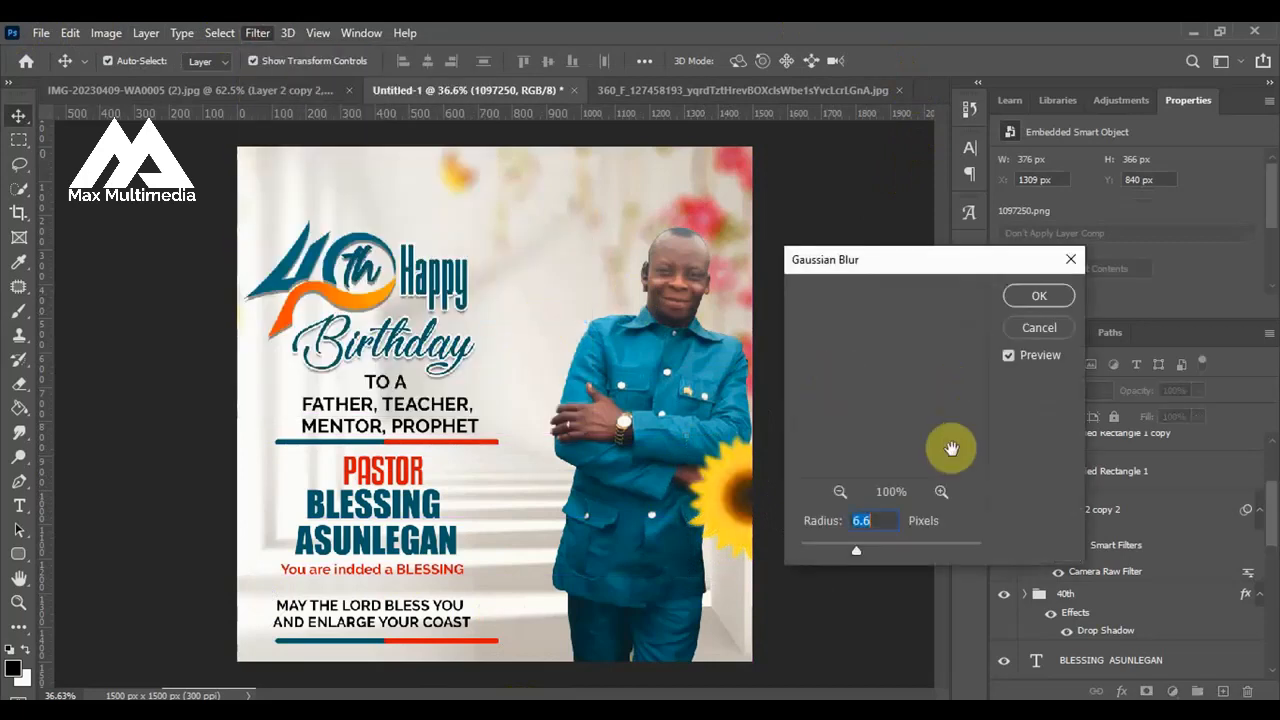
{"action": "left_click", "coordinate": [1039, 296]}
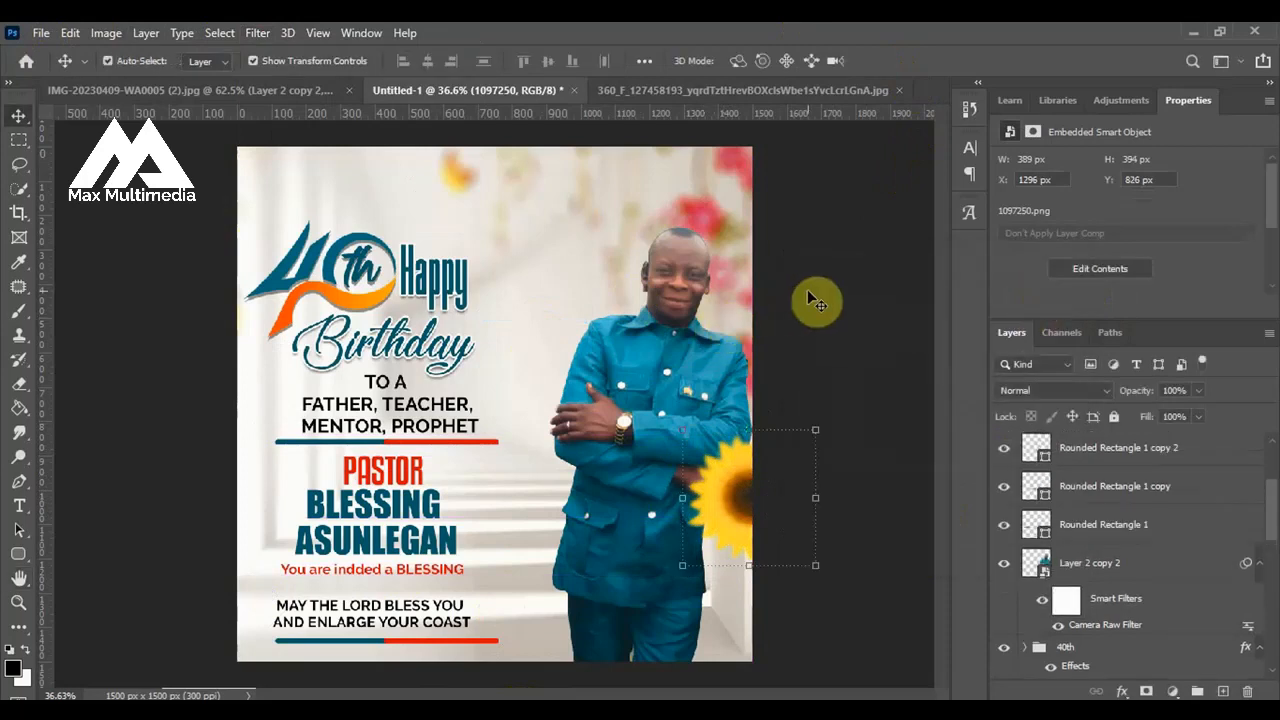
{"action": "left_click", "coordinate": [818, 312]}
Shrink the blurred sunflower to about 2.54% and position it just below the man's elbow at the flyer's right edge.
{"action": "left_click_drag", "start_coordinate": [748, 510], "coordinate": [730, 510]}
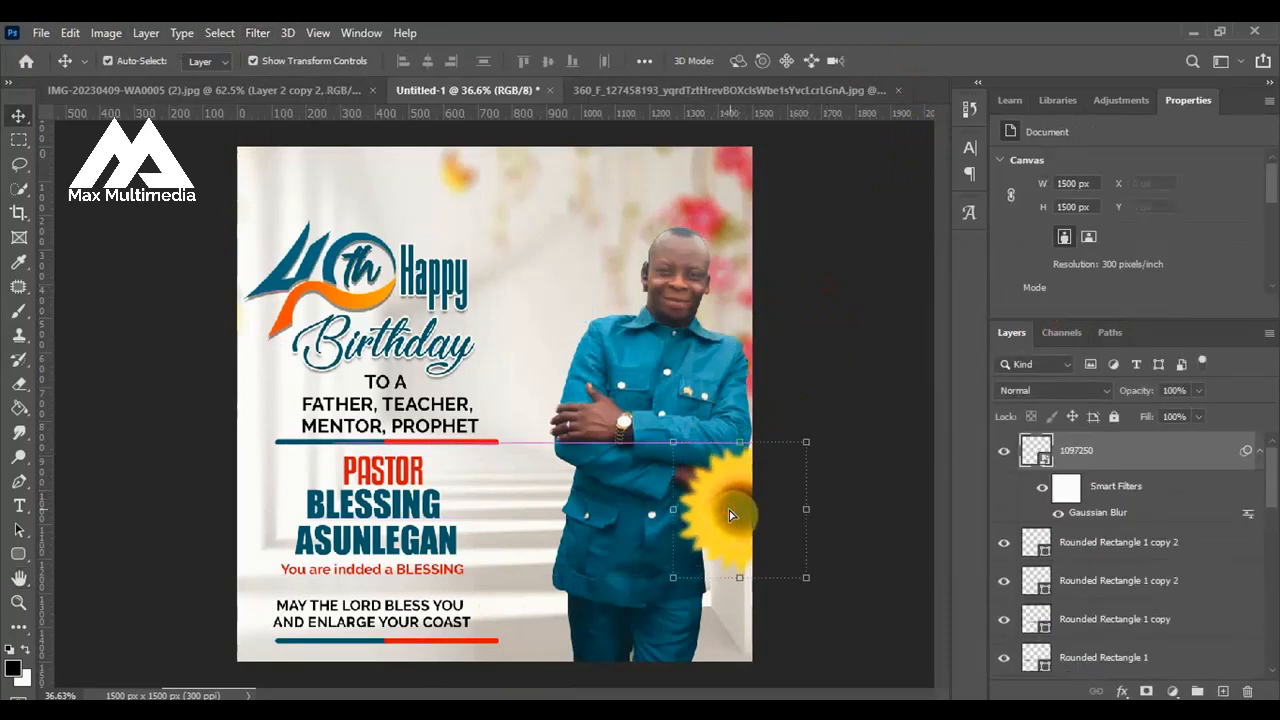
{"action": "left_click", "coordinate": [794, 443]}
{"action": "left_click", "coordinate": [674, 312]}
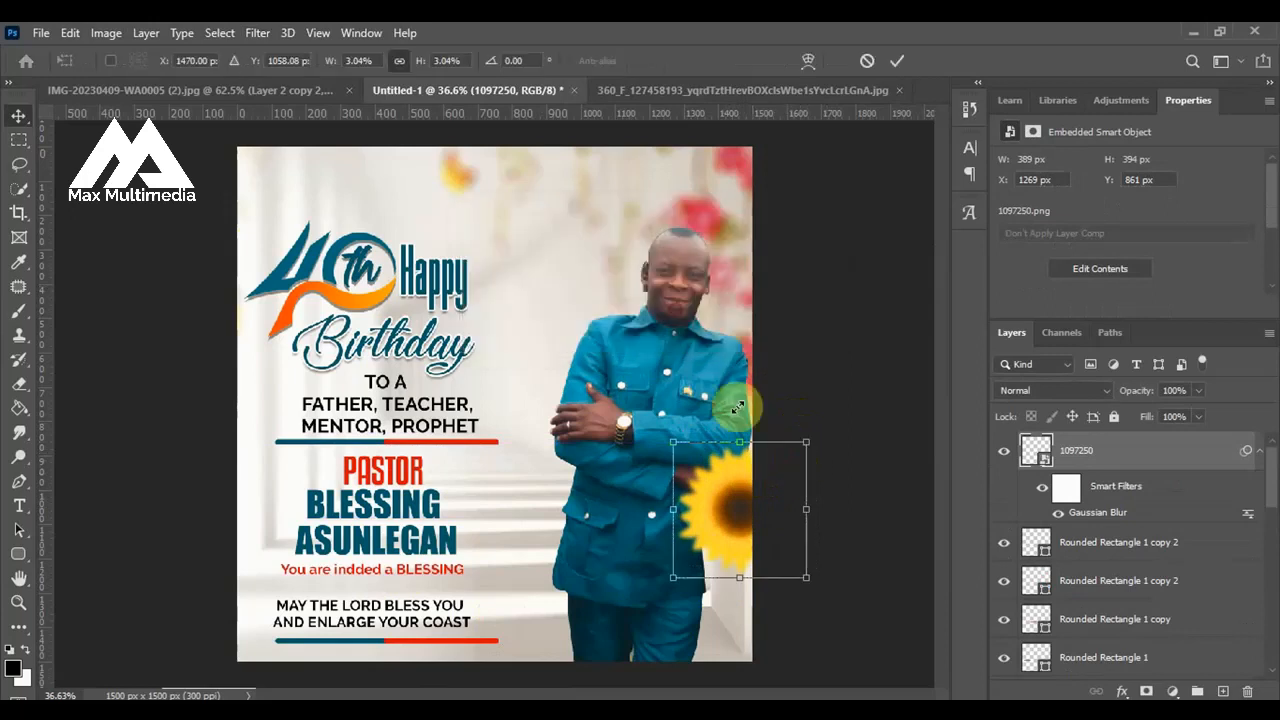
{"action": "left_click", "coordinate": [753, 437]}
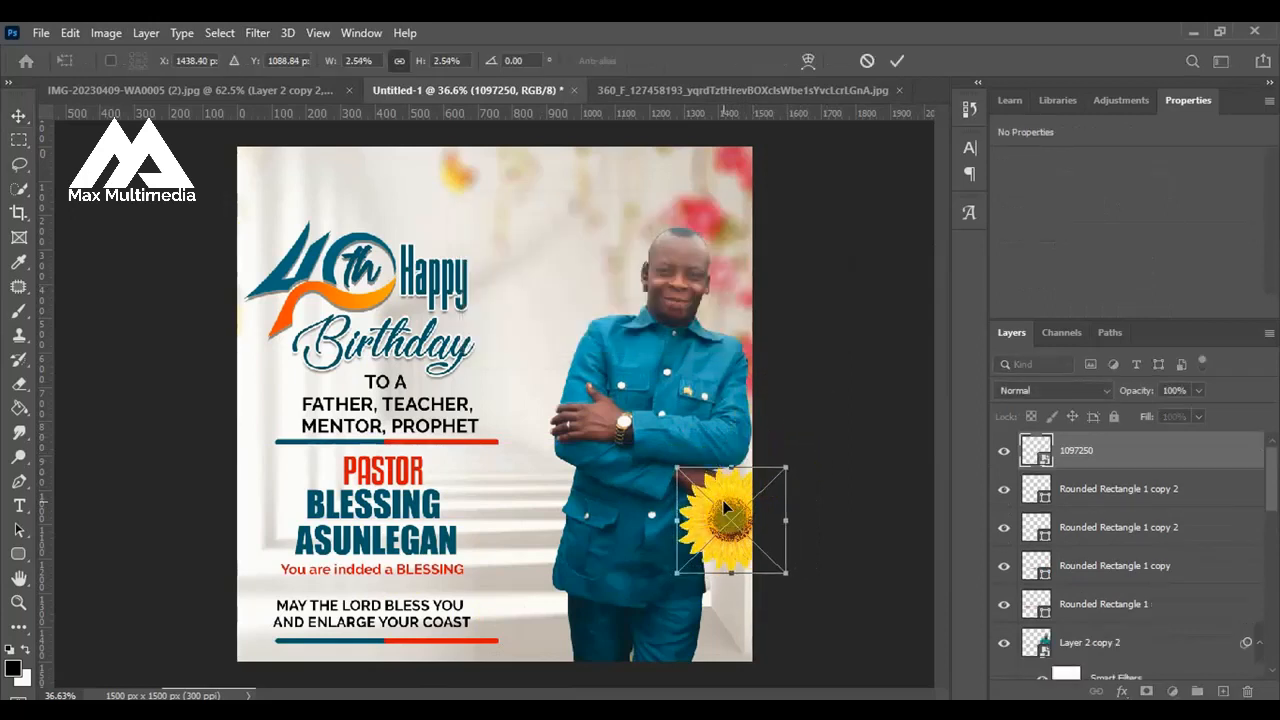
{"action": "left_click", "coordinate": [896, 62]}
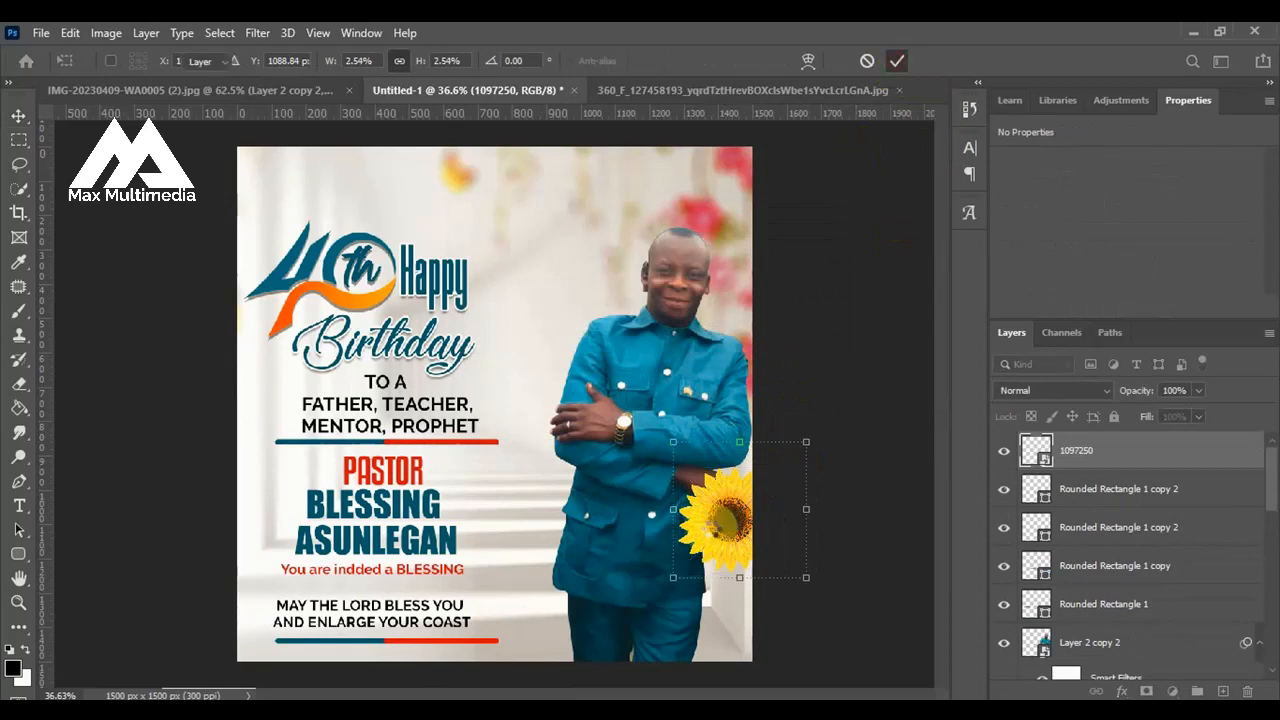
{"action": "left_click_drag", "start_coordinate": [720, 521], "coordinate": [720, 501]}
{"action": "left_click", "coordinate": [893, 438]}
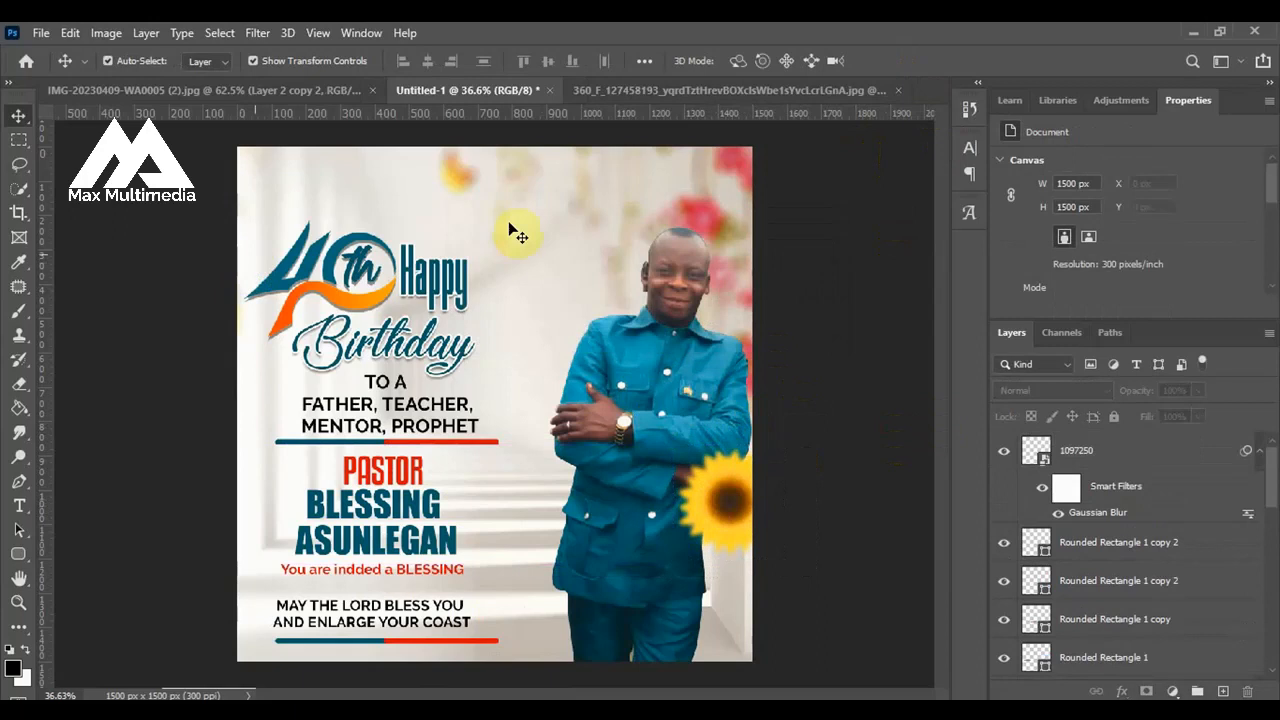
Draw a black circle about 305 px wide behind the man's head, directly above the 40th group in the layer order.
{"action": "left_click", "coordinate": [655, 290]}
{"action": "scroll", "coordinate": [1093, 630], "scroll_direction": "down", "scroll_amount": 2}
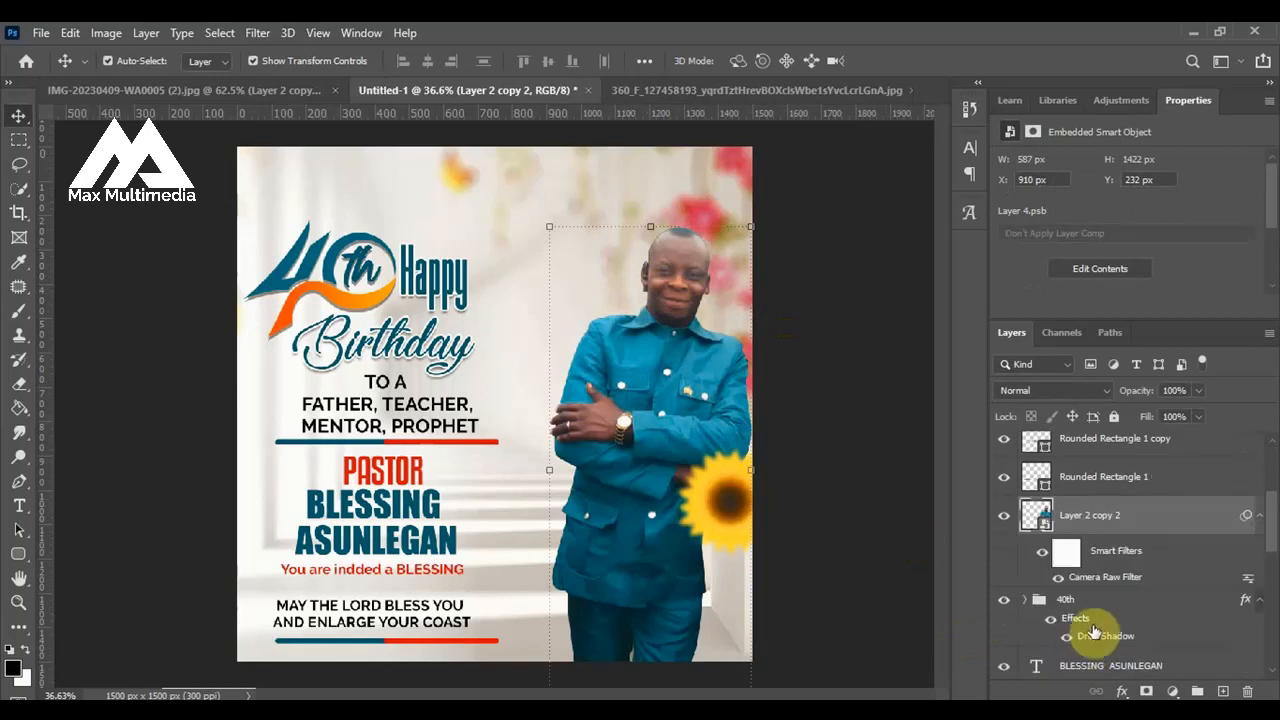
{"action": "left_click", "coordinate": [1093, 609]}
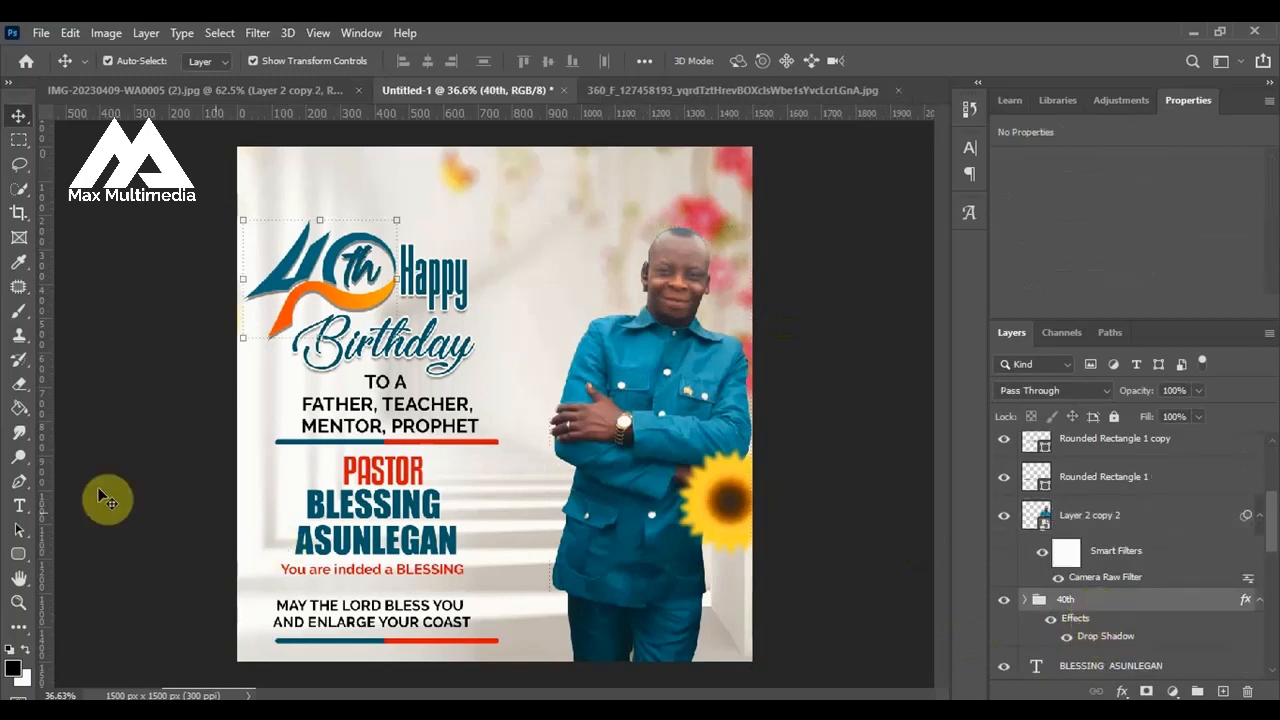
{"action": "right_click", "coordinate": [18, 556]}
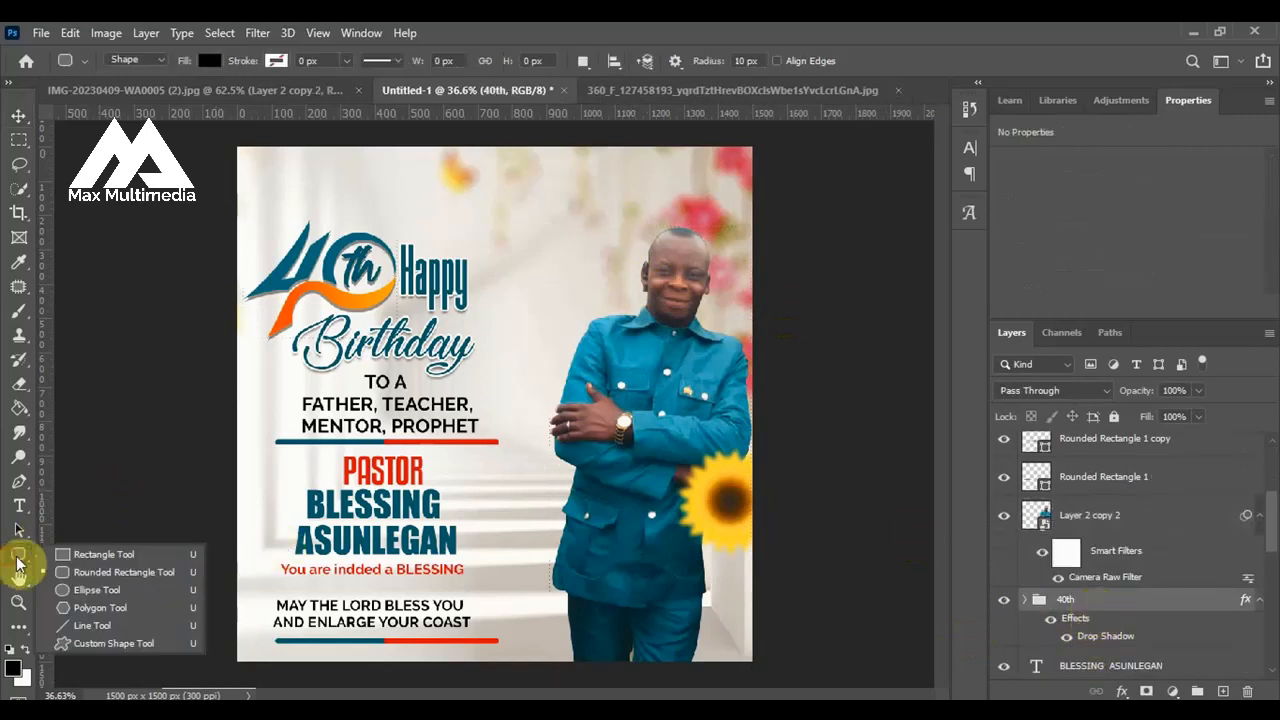
{"action": "left_click", "coordinate": [90, 588]}
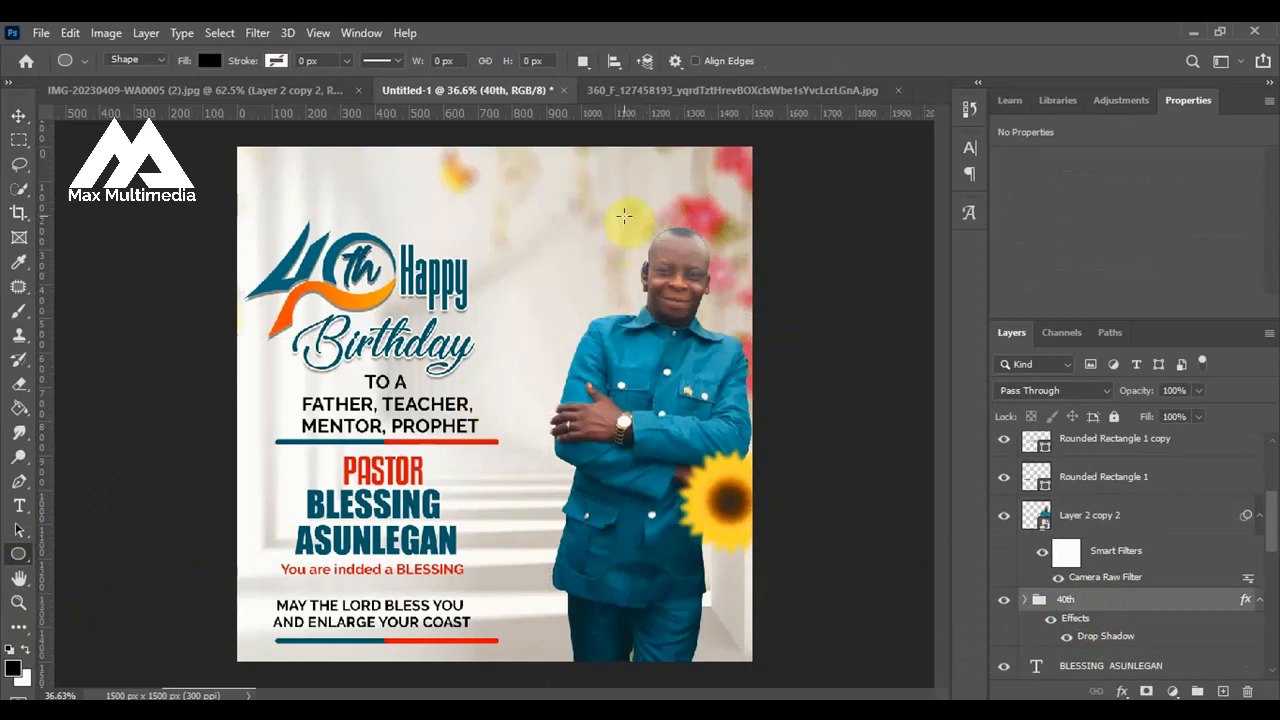
{"action": "left_click_drag", "start_coordinate": [623, 215], "coordinate": [738, 440]}
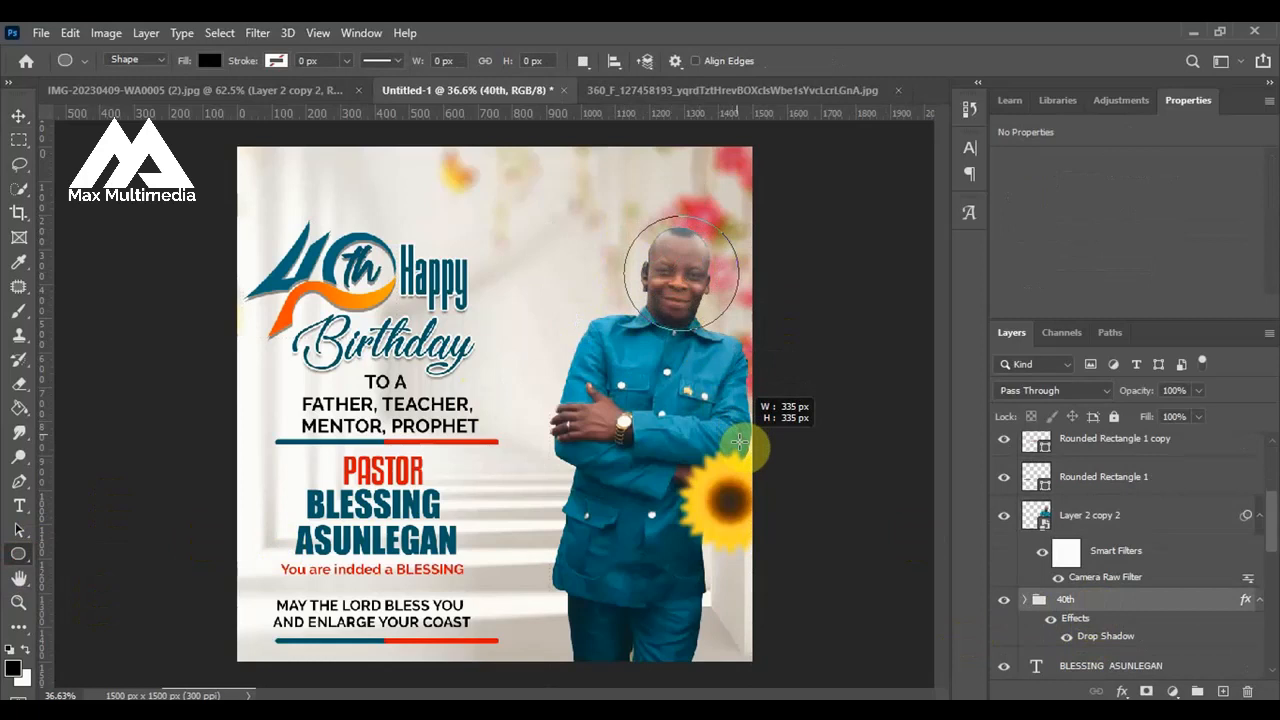
{"action": "left_click_drag", "start_coordinate": [739, 440], "coordinate": [729, 432]}
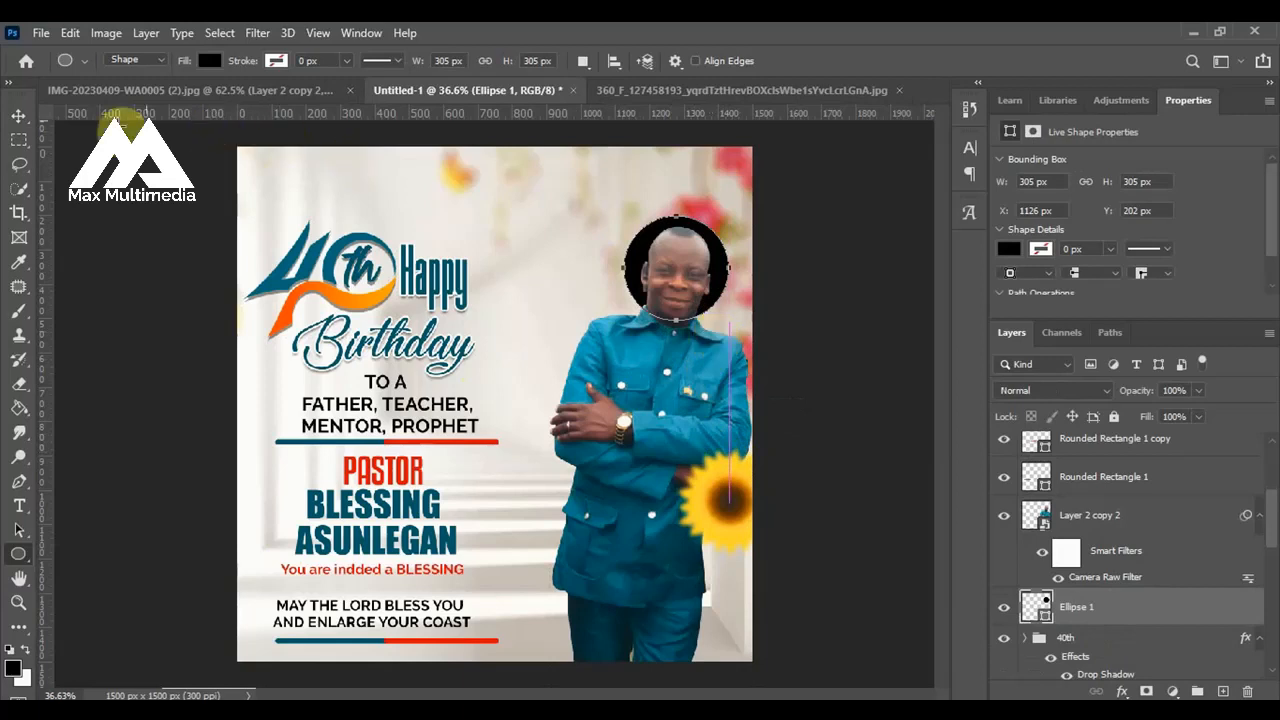
Enlarge the black circle behind the man's head to about 336 px, at about X 1095 px, Y 208 px.
{"action": "left_click", "coordinate": [19, 116]}
{"action": "left_click_drag", "start_coordinate": [648, 308], "coordinate": [613, 333]}
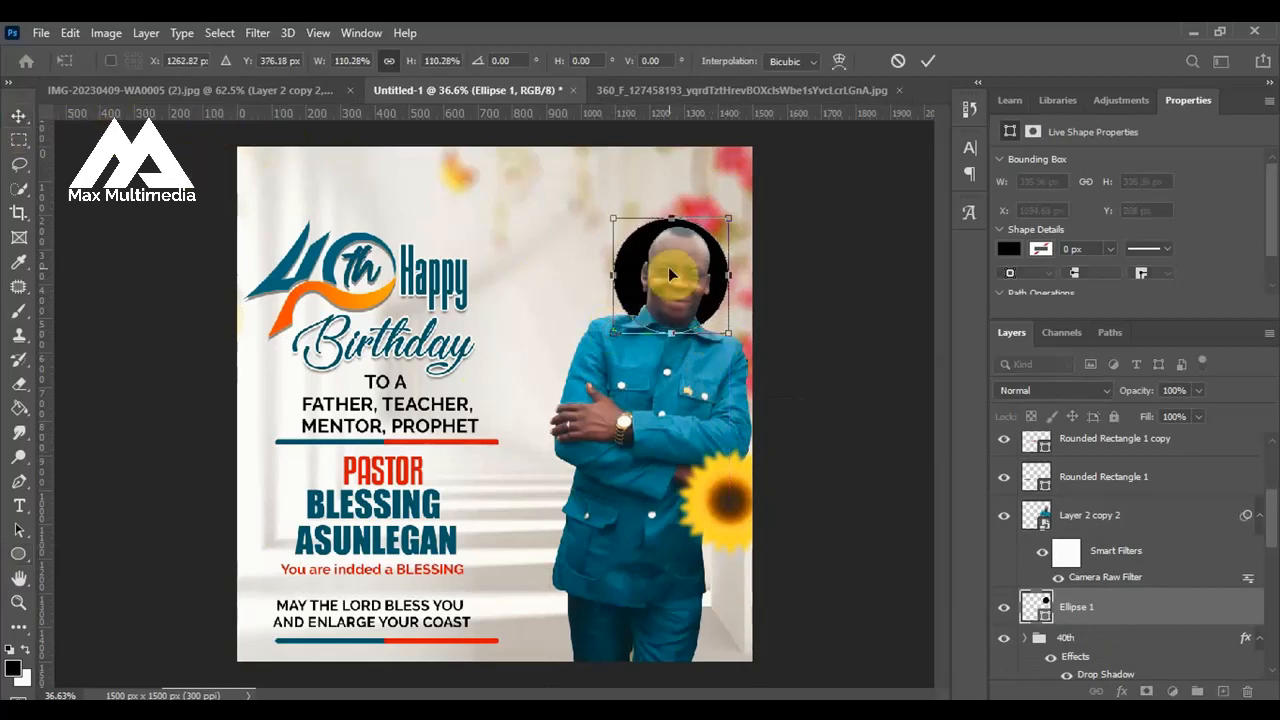
{"action": "left_click", "coordinate": [928, 61]}
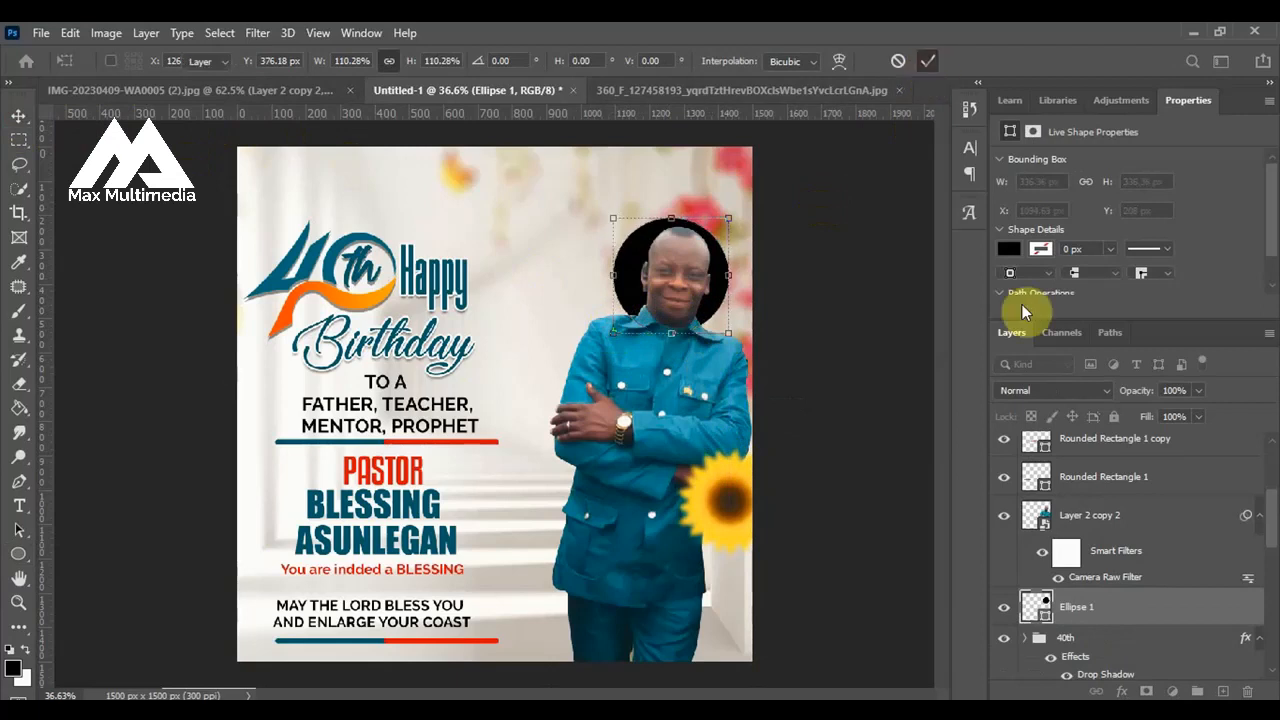
Recolour the circle to a pale greyish tint of the suit's blue and set its opacity to 50%.
{"action": "double_click", "coordinate": [1040, 618]}
{"action": "left_click", "coordinate": [648, 374]}
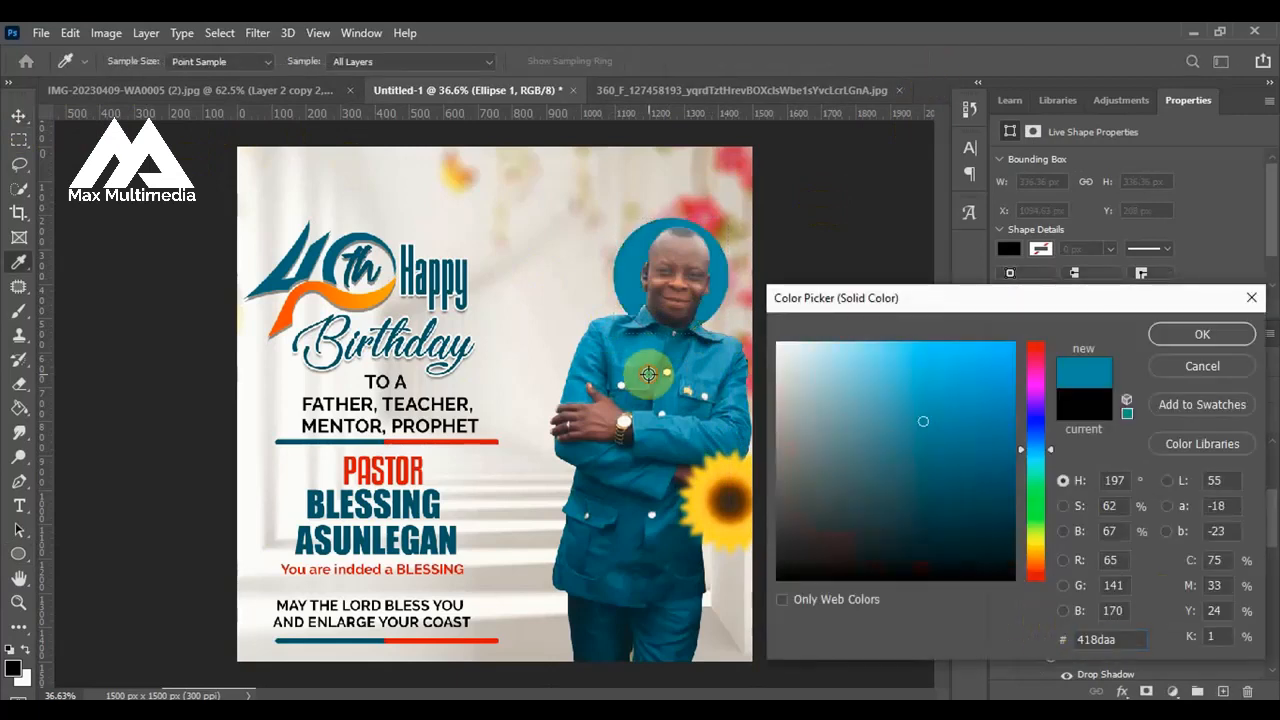
{"action": "left_click", "coordinate": [815, 390]}
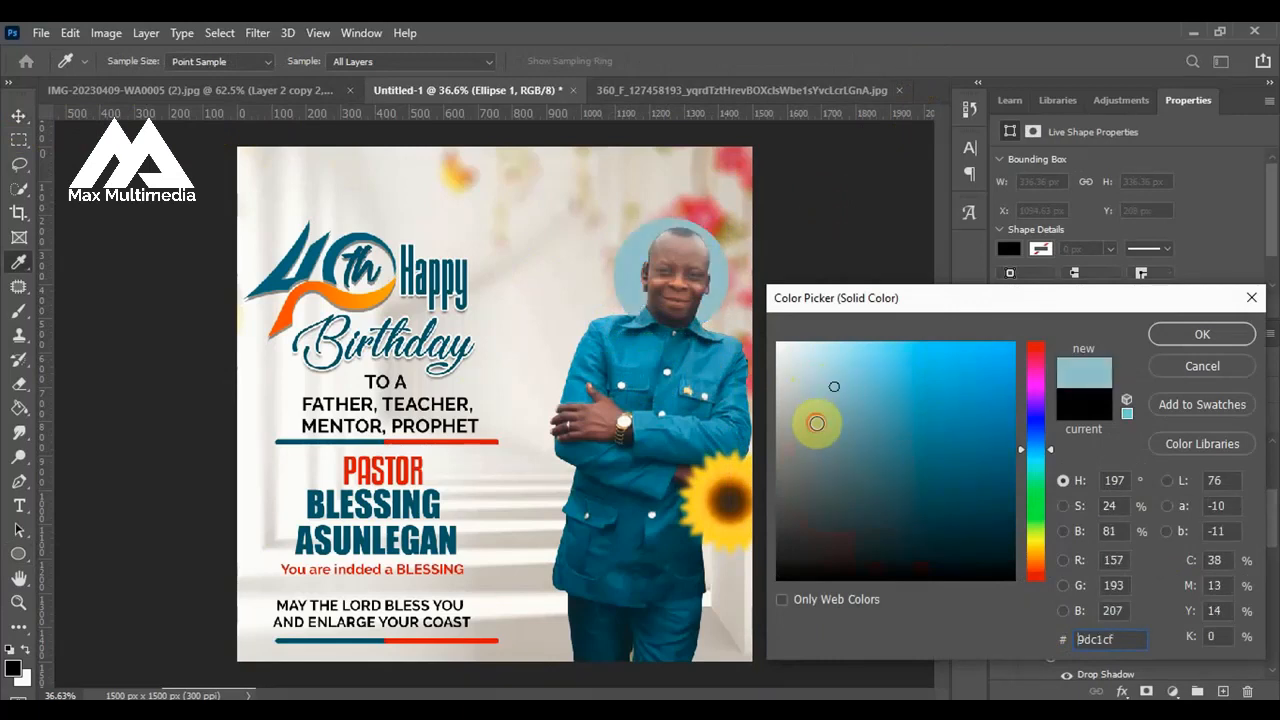
{"action": "left_click", "coordinate": [814, 420]}
{"action": "left_click", "coordinate": [822, 401]}
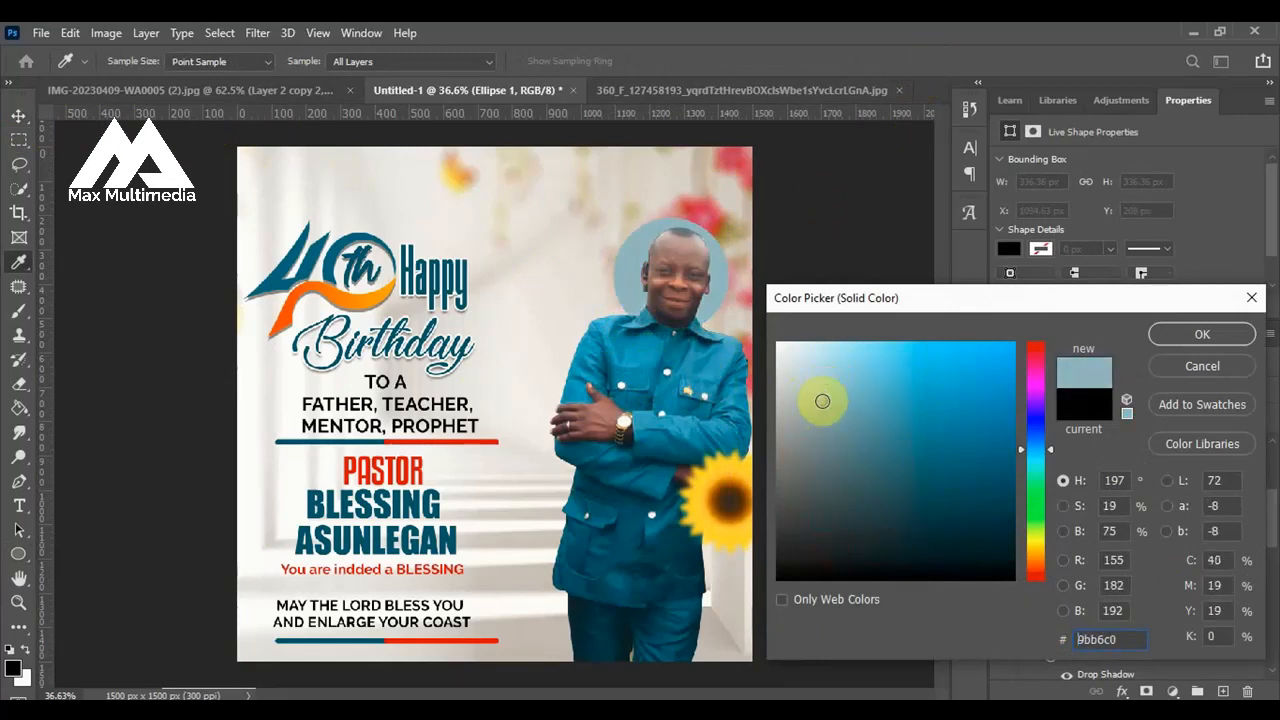
{"action": "left_click", "coordinate": [829, 423]}
{"action": "left_click", "coordinate": [821, 387]}
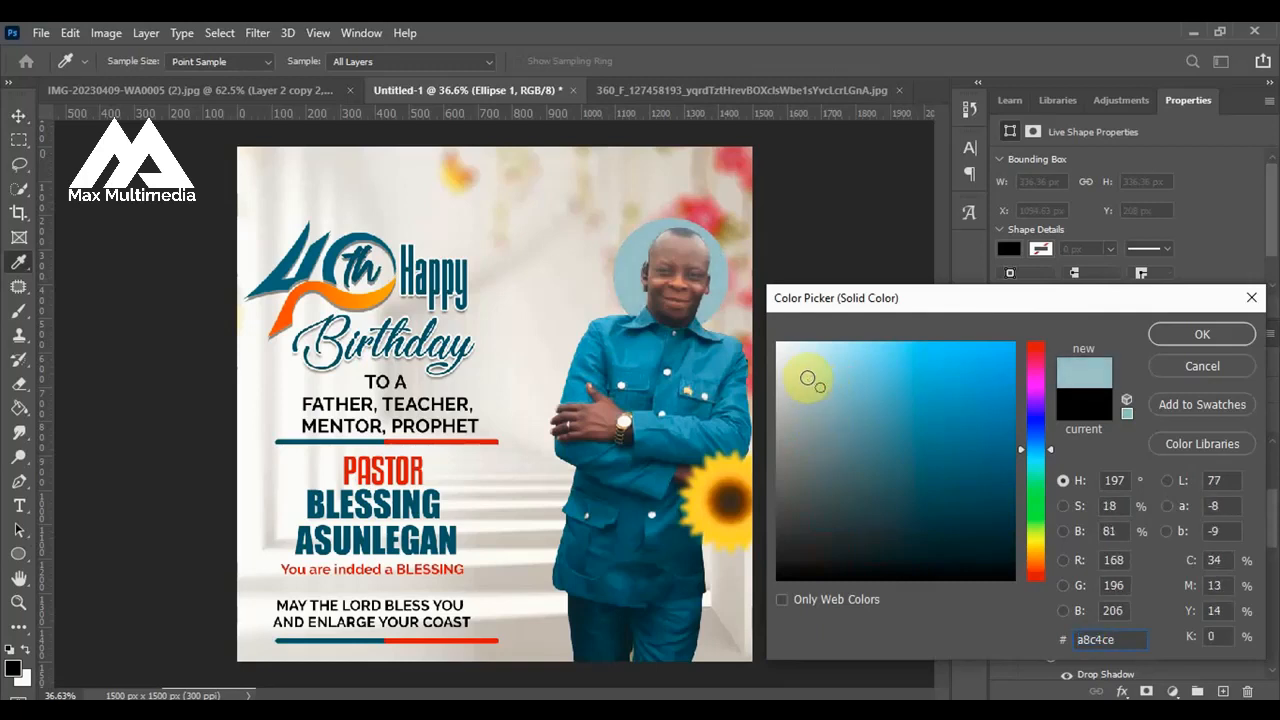
{"action": "left_click", "coordinate": [808, 378]}
{"action": "left_click", "coordinate": [1189, 336]}
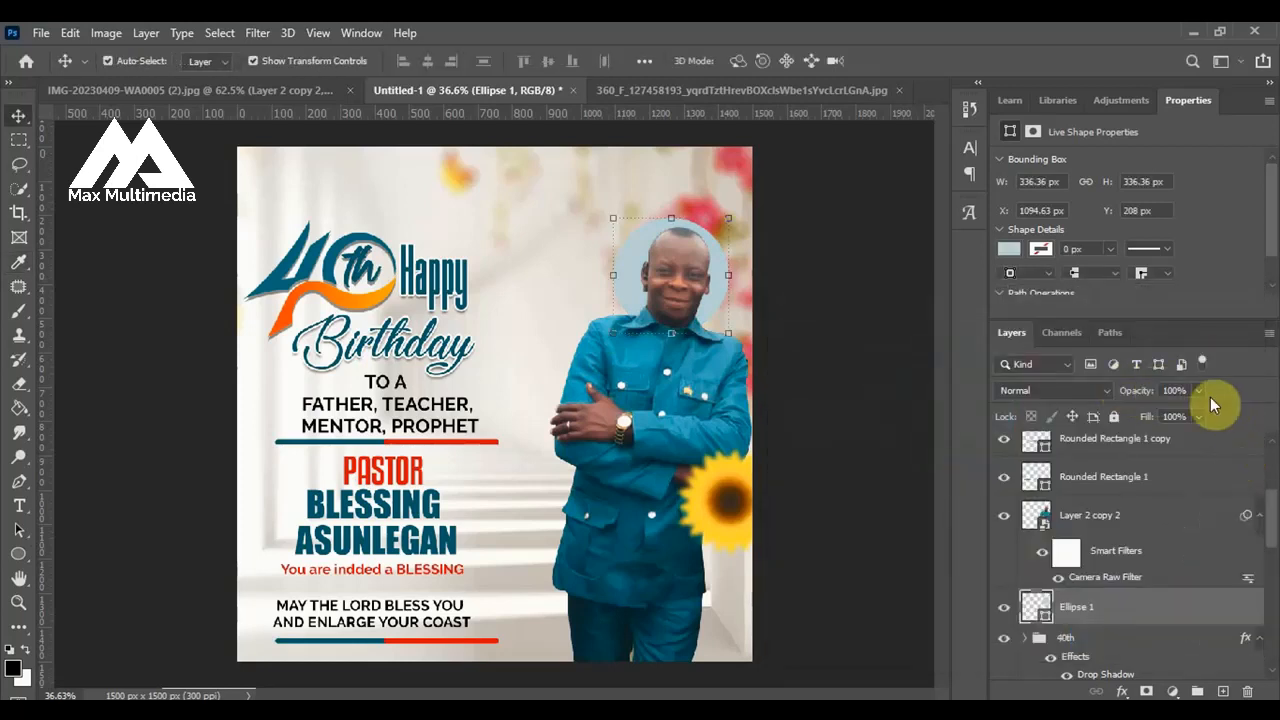
{"action": "left_click_drag", "start_coordinate": [1200, 394], "coordinate": [1158, 414]}
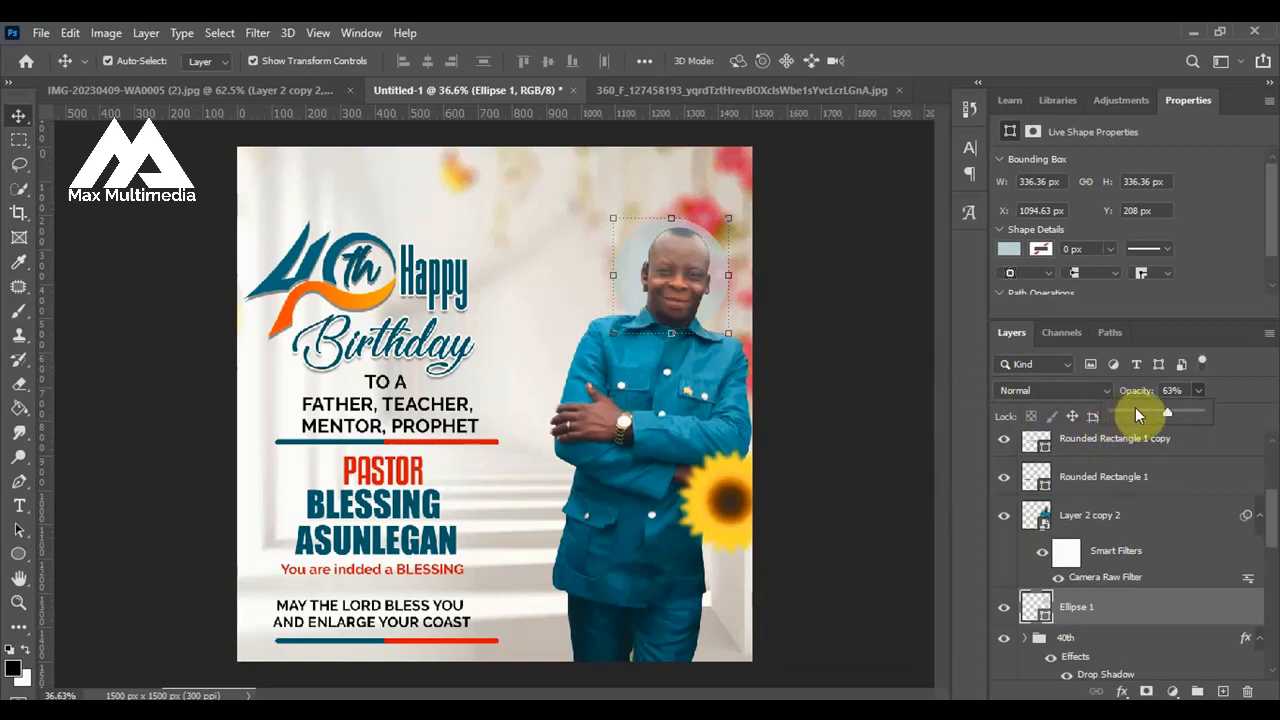
{"action": "left_click", "coordinate": [808, 320]}
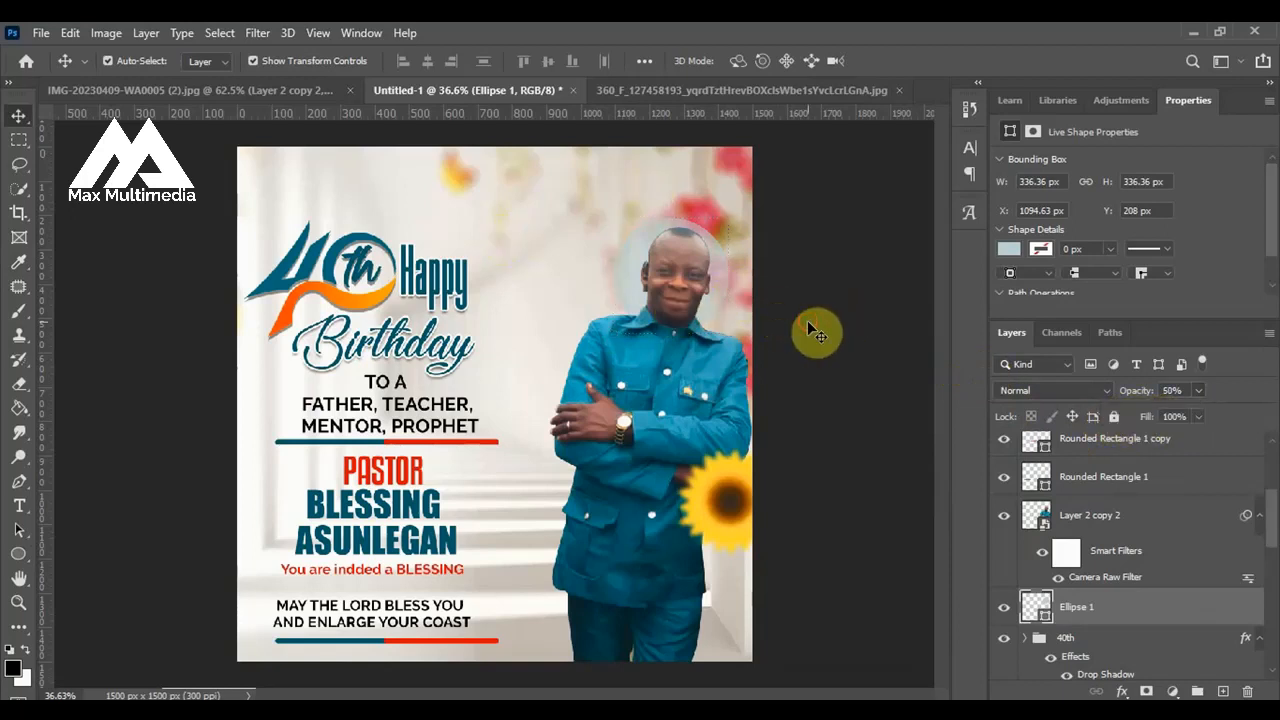
Duplicate the circle, enlarge the lower one to about 439 px and fill it with a deeper blue.
{"action": "left_click", "coordinate": [717, 295]}
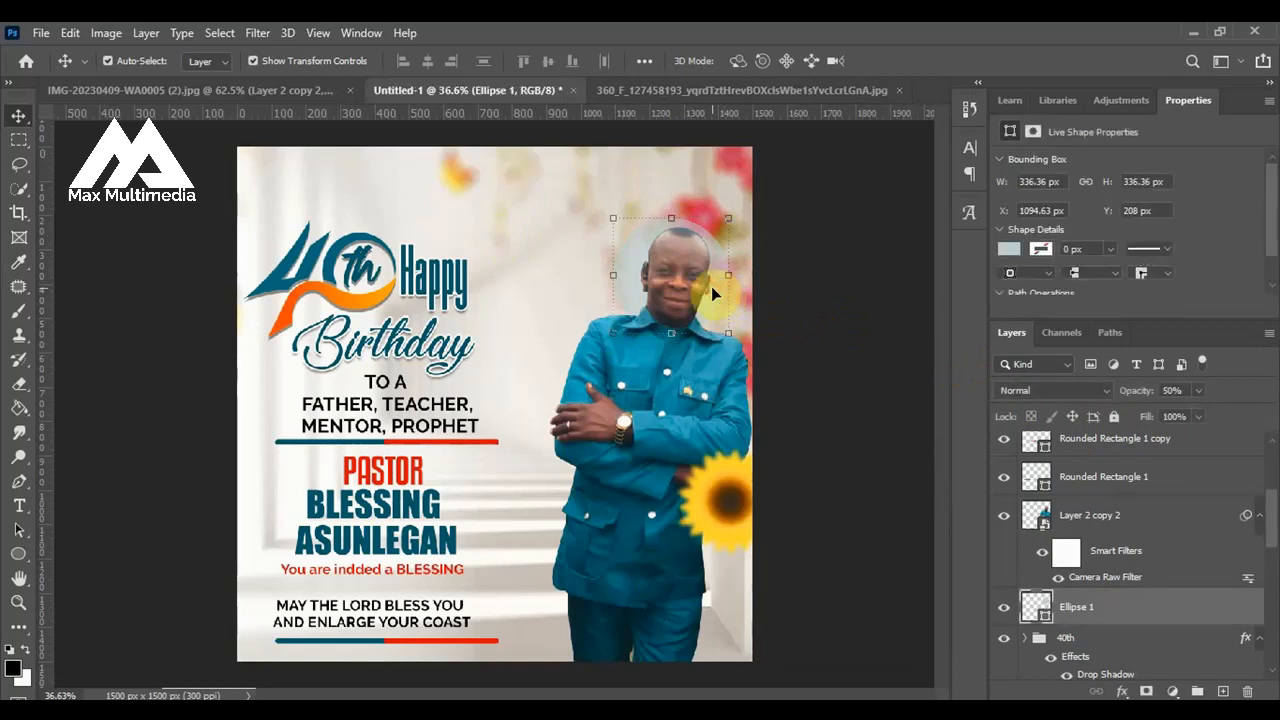
{"action": "key", "text": "ctrl+j"}
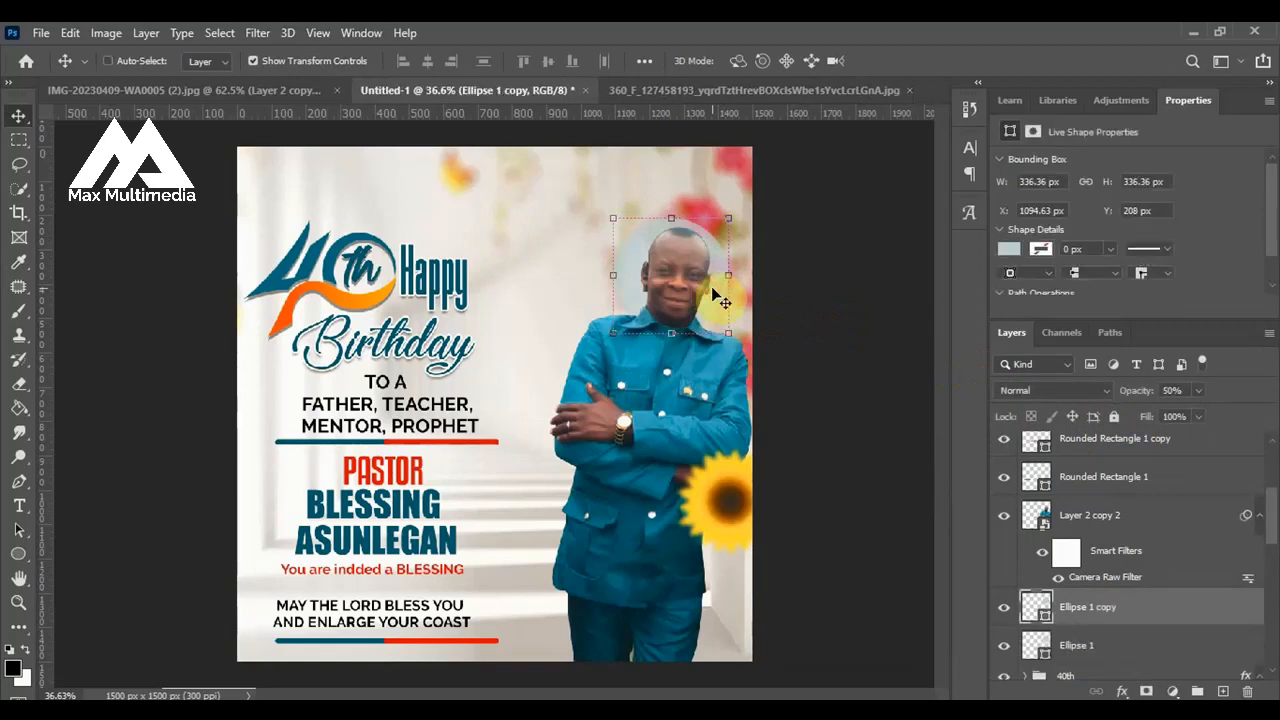
{"action": "left_click", "coordinate": [1109, 652]}
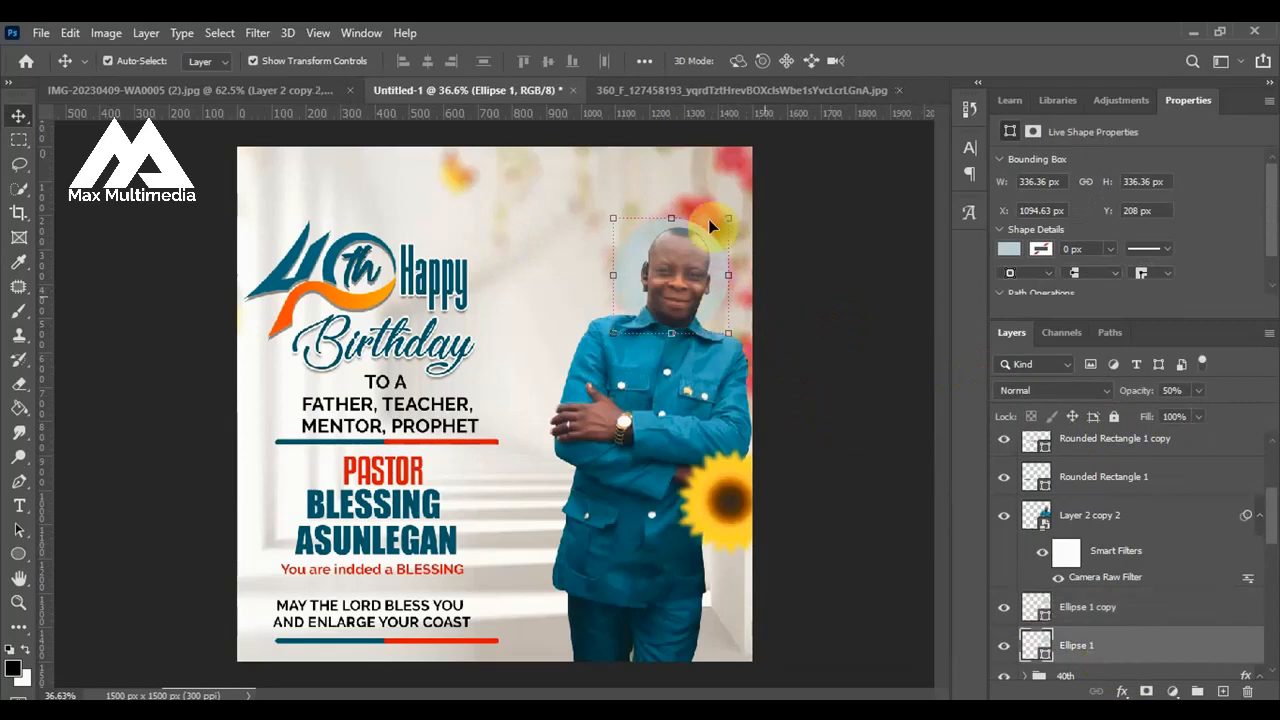
{"action": "left_click_drag", "start_coordinate": [725, 215], "coordinate": [760, 165]}
{"action": "double_click", "coordinate": [1036, 645]}
{"action": "left_click", "coordinate": [1200, 338]}
{"action": "key", "text": "v"}
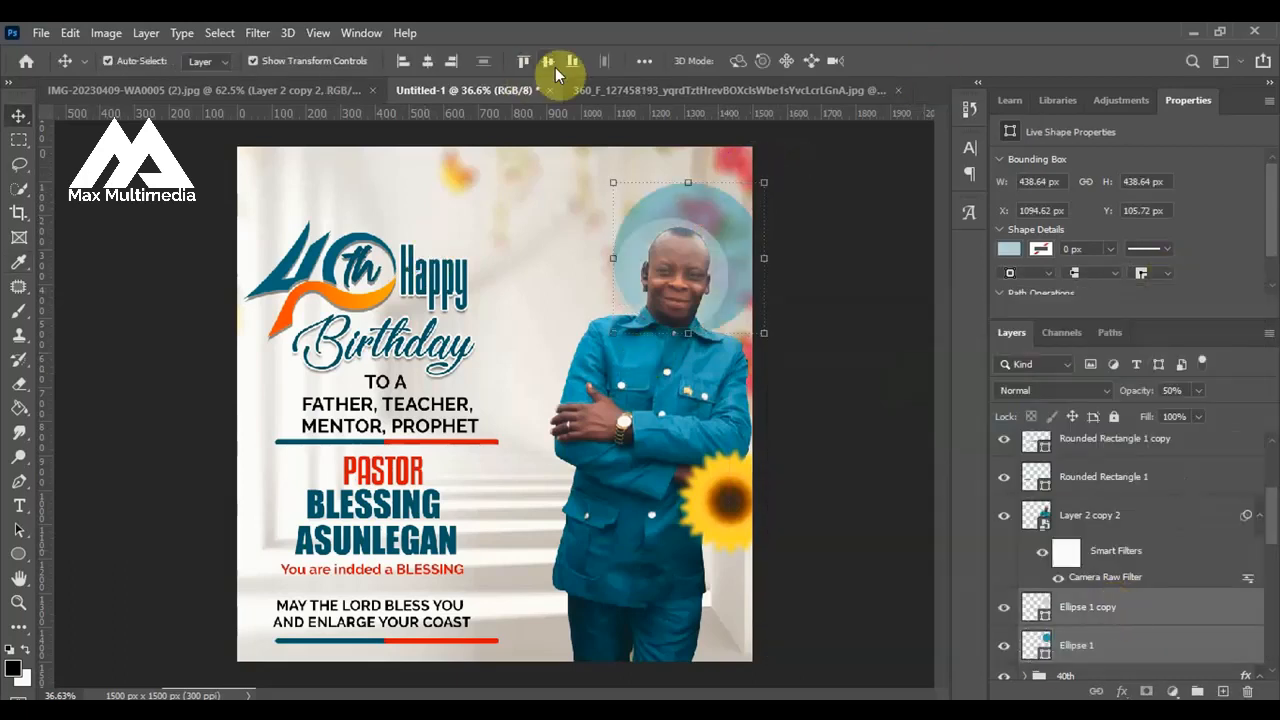
Shrink the inner circle to about 315 px and centre the two circles on each other.
{"action": "left_click", "coordinate": [718, 253]}
{"action": "left_click_drag", "start_coordinate": [728, 208], "coordinate": [722, 212]}
{"action": "left_click", "coordinate": [922, 64]}
{"action": "left_click", "coordinate": [1099, 645], "text": "ctrl"}
{"action": "left_click", "coordinate": [426, 63]}
{"action": "left_click", "coordinate": [805, 312]}
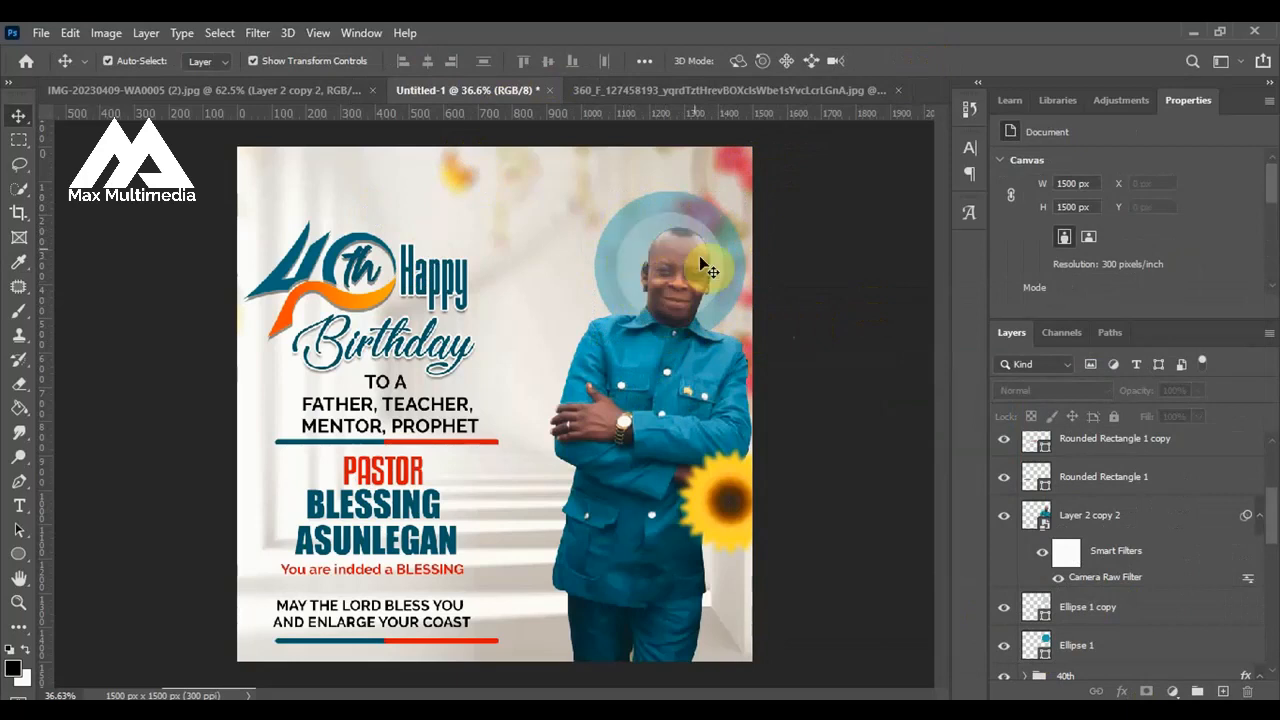
Start centred Raleway Bold 8.68 pt text along the outline of the inner circle.
{"action": "left_click", "coordinate": [21, 512]}
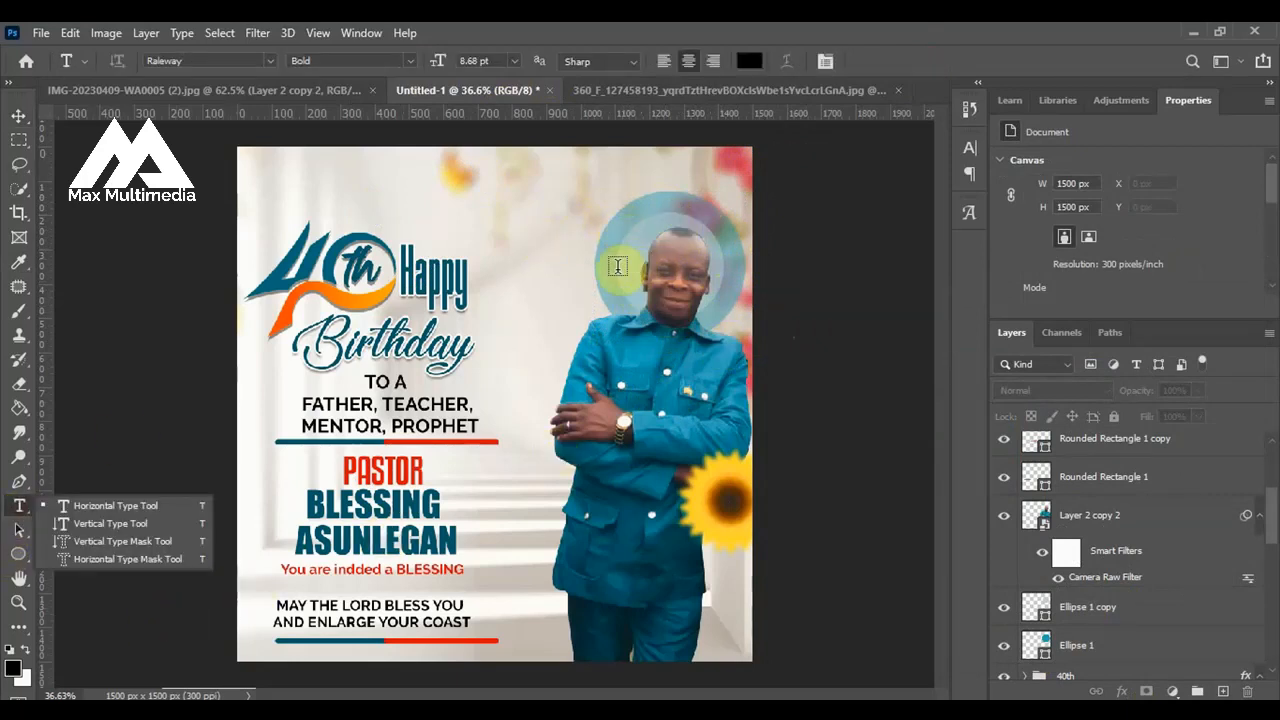
{"action": "left_click", "coordinate": [17, 117]}
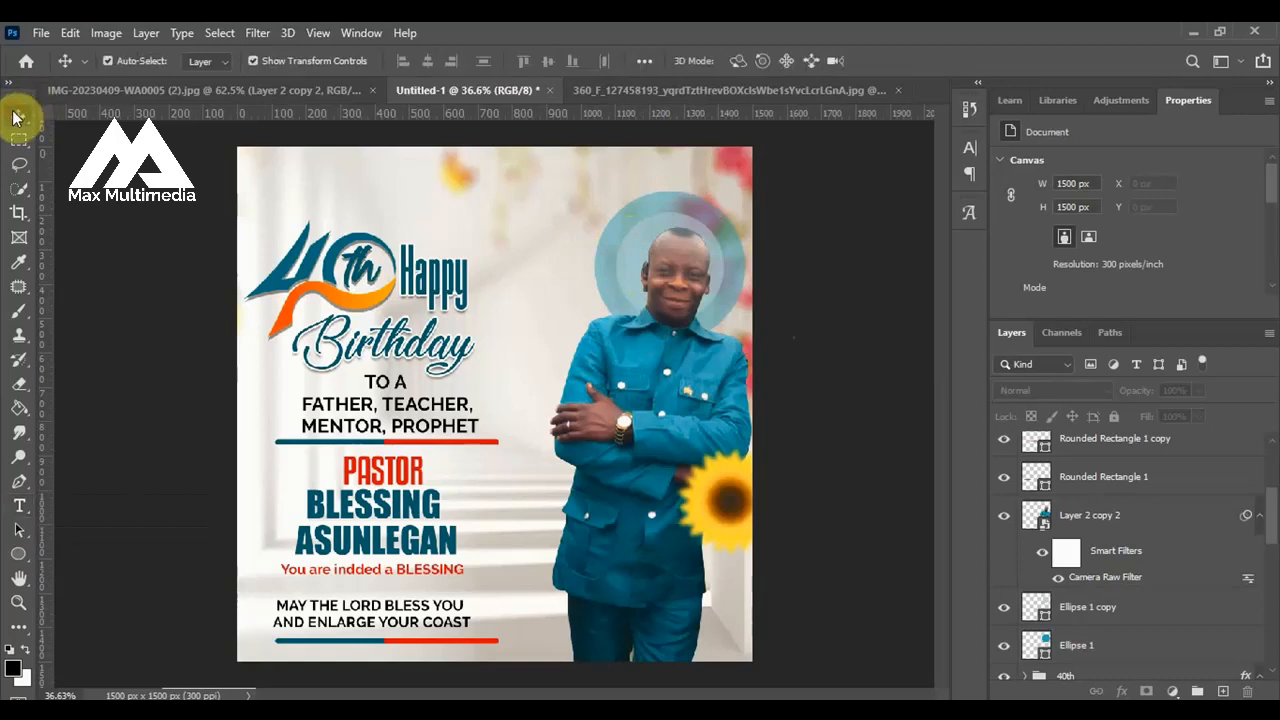
{"action": "left_click", "coordinate": [605, 255]}
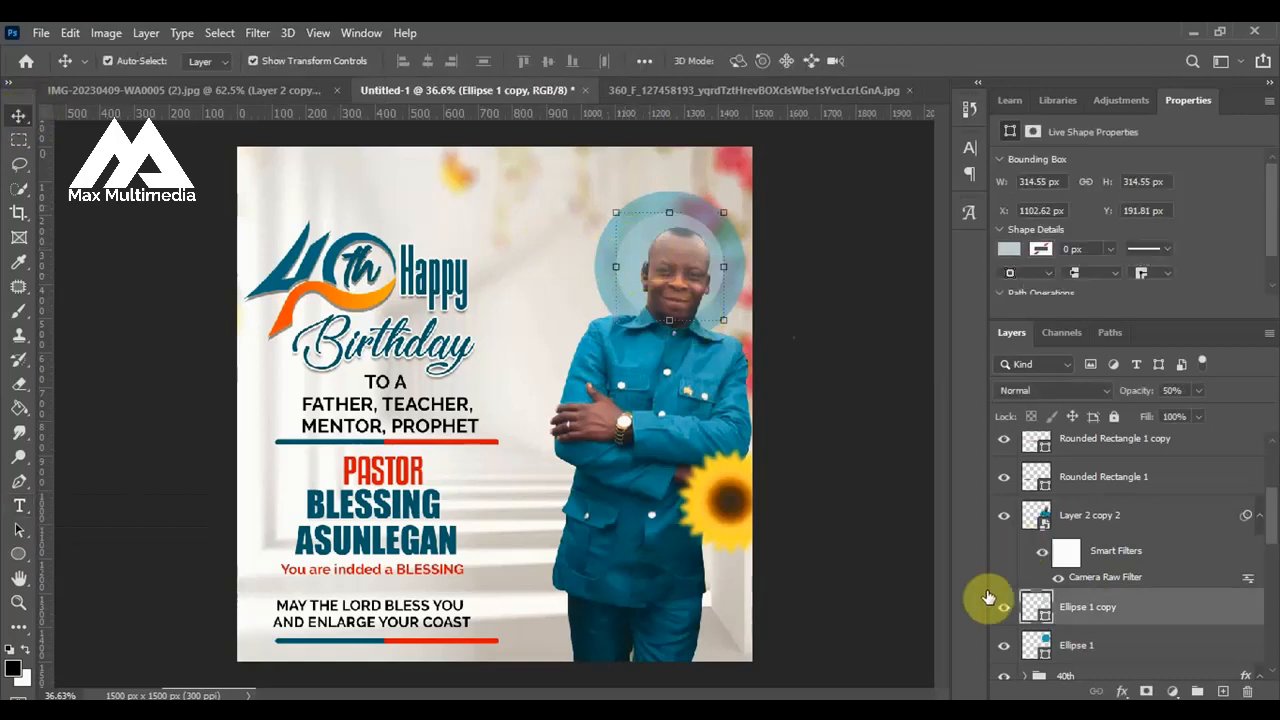
{"action": "left_click", "coordinate": [20, 506]}
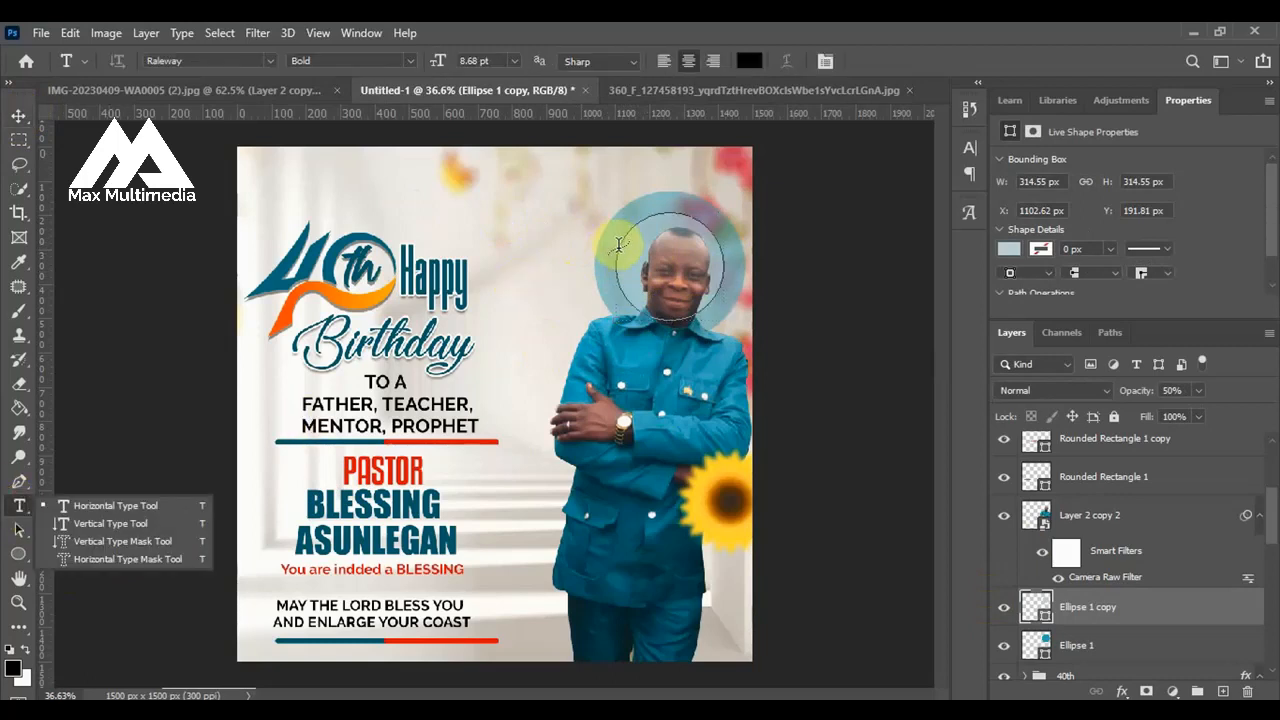
{"action": "left_click", "coordinate": [619, 244]}
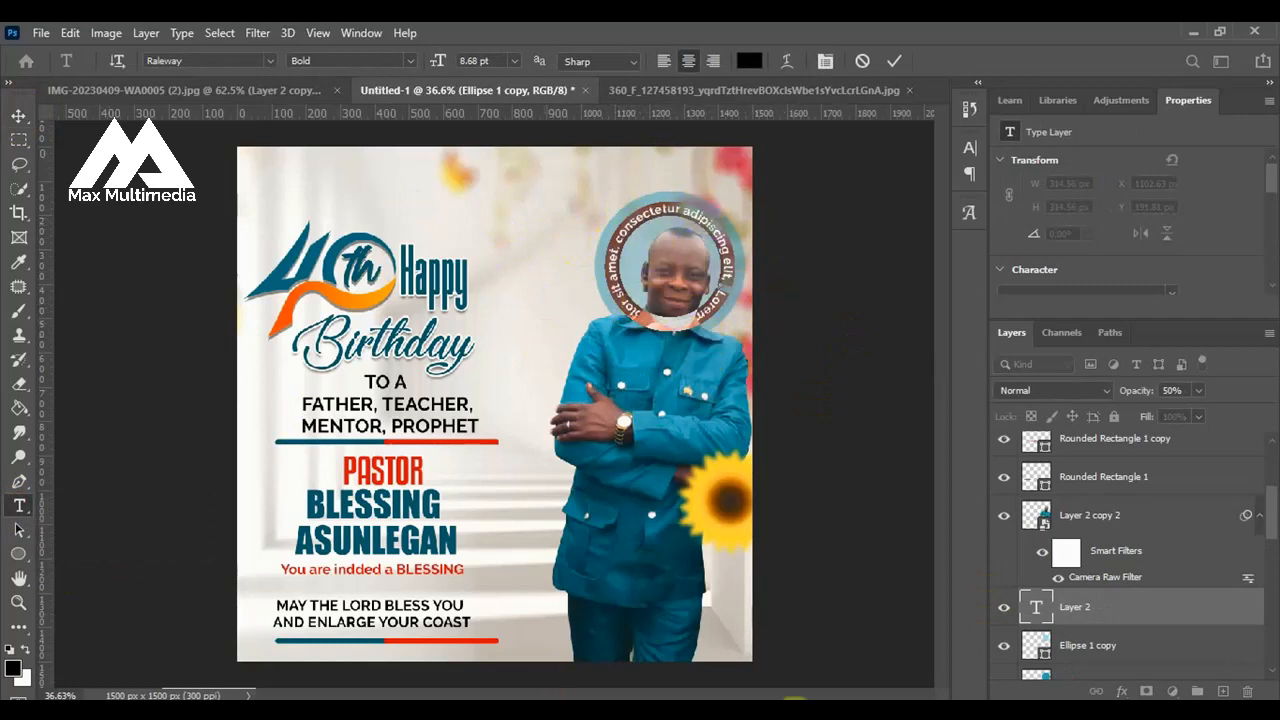
Copy the dotted "Happy Birthday to you" line from the Word document and paste it into the Photoshop circular text.
{"action": "key", "text": "alt+Tab"}
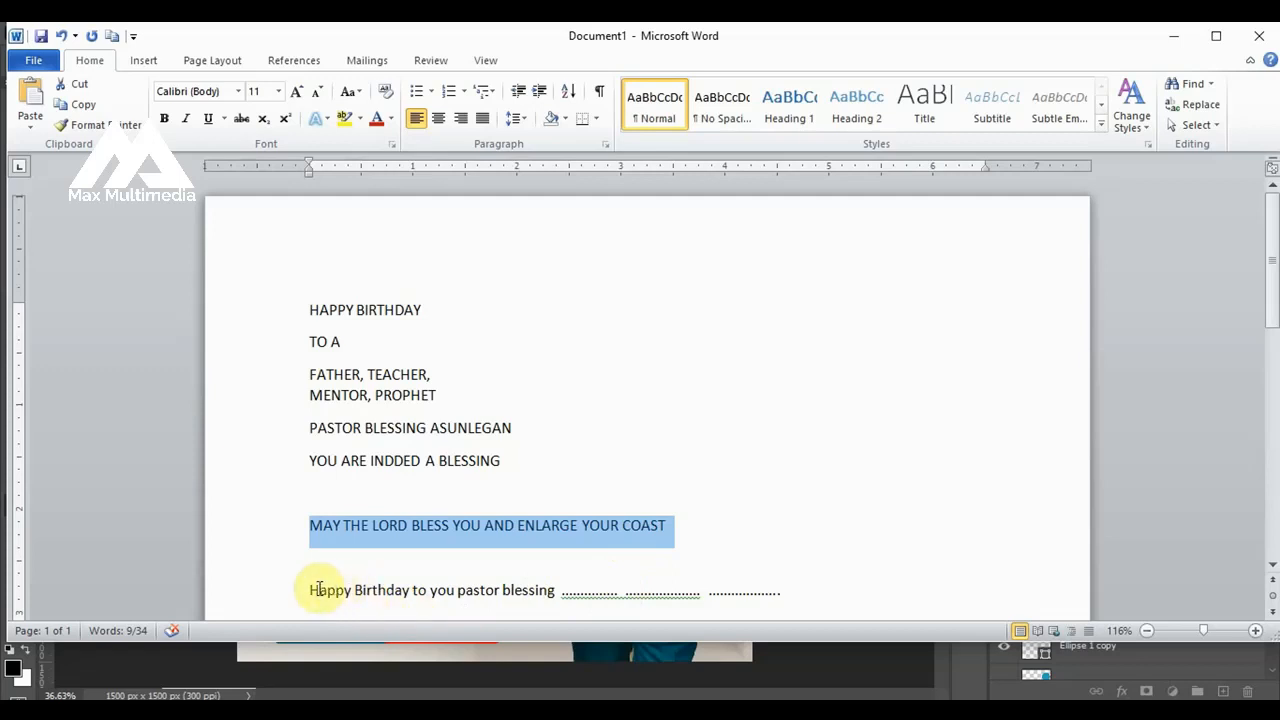
{"action": "left_click_drag", "start_coordinate": [312, 590], "coordinate": [827, 598]}
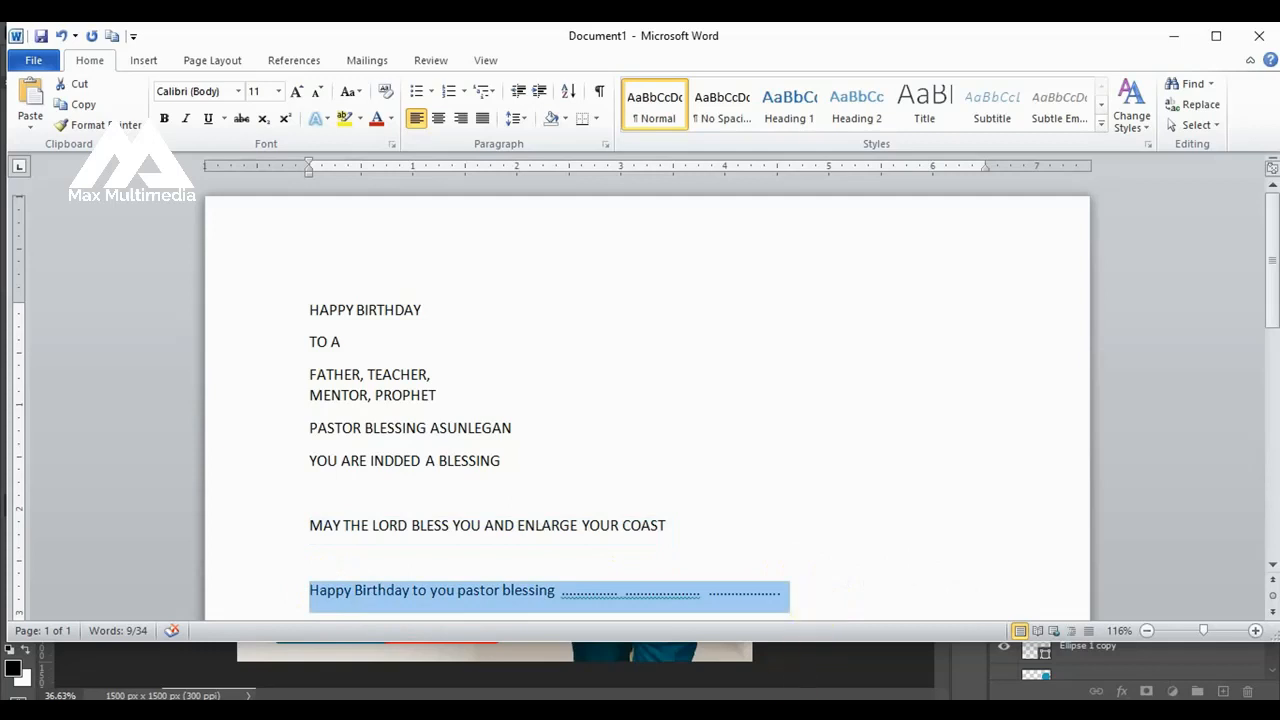
{"action": "key", "text": "alt+Tab"}
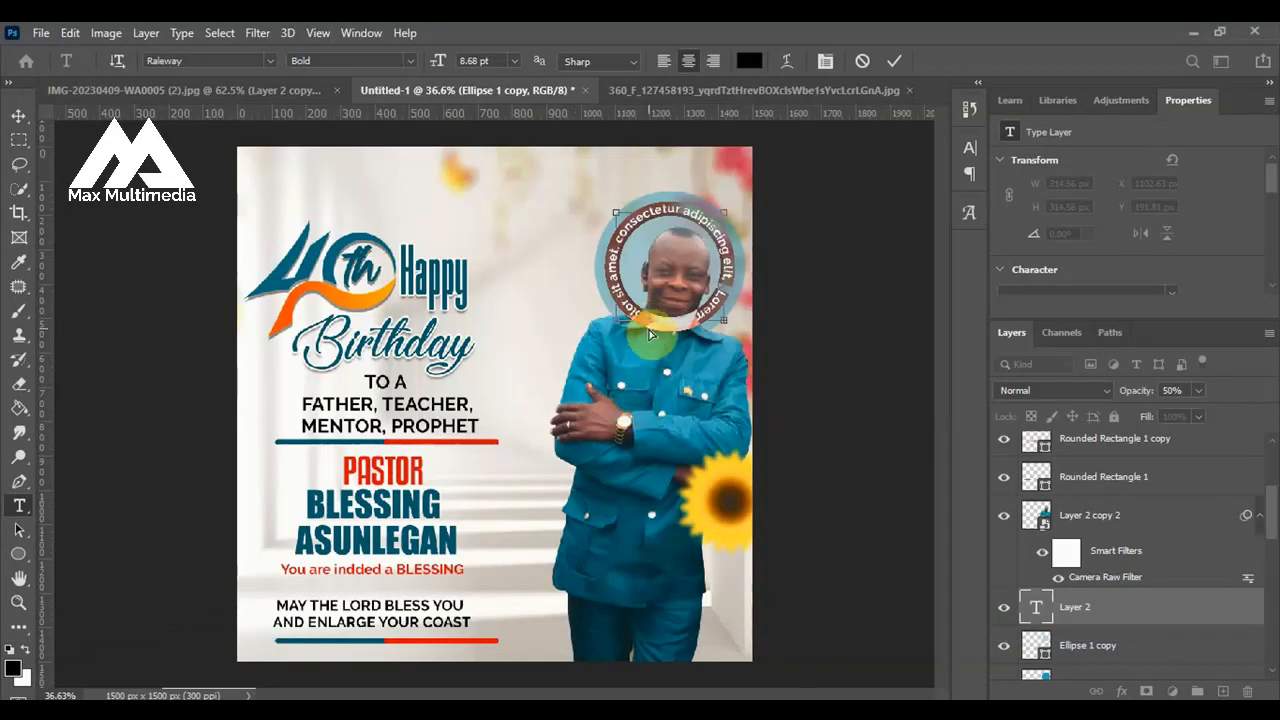
{"action": "type", "text": "Happy Birthday to you pastor blessing"}
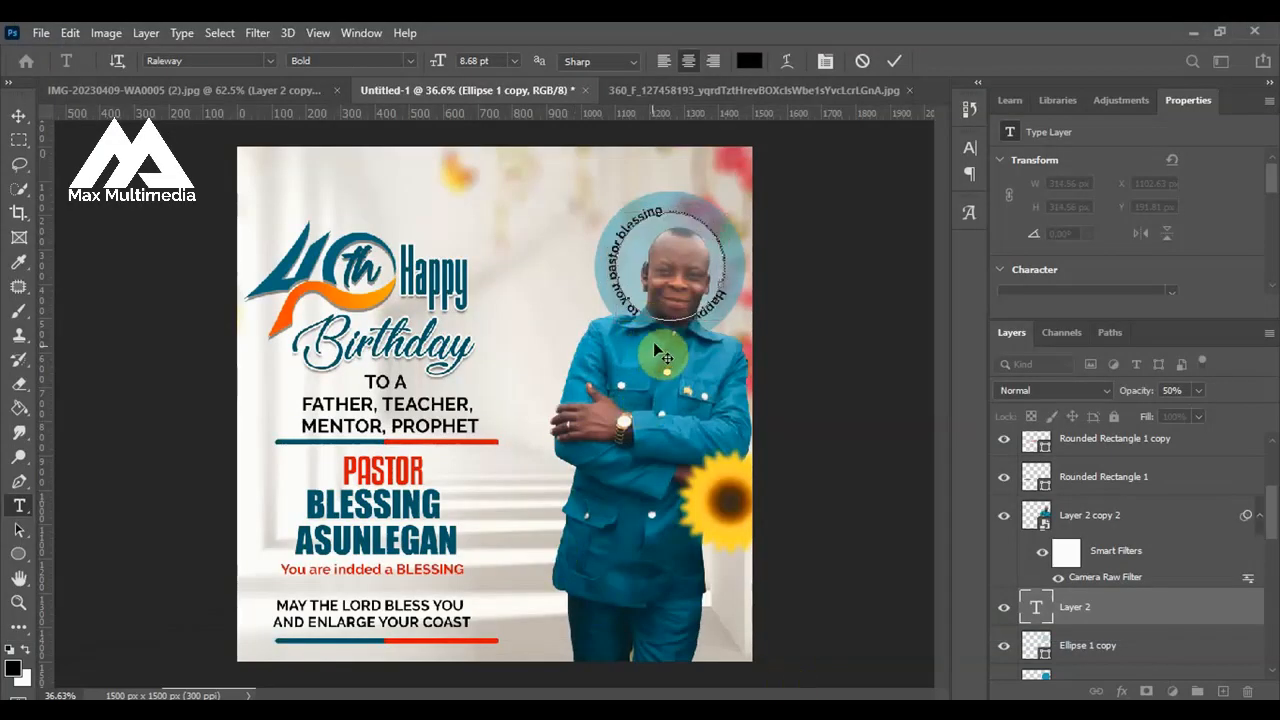
{"action": "left_click", "coordinate": [894, 61]}
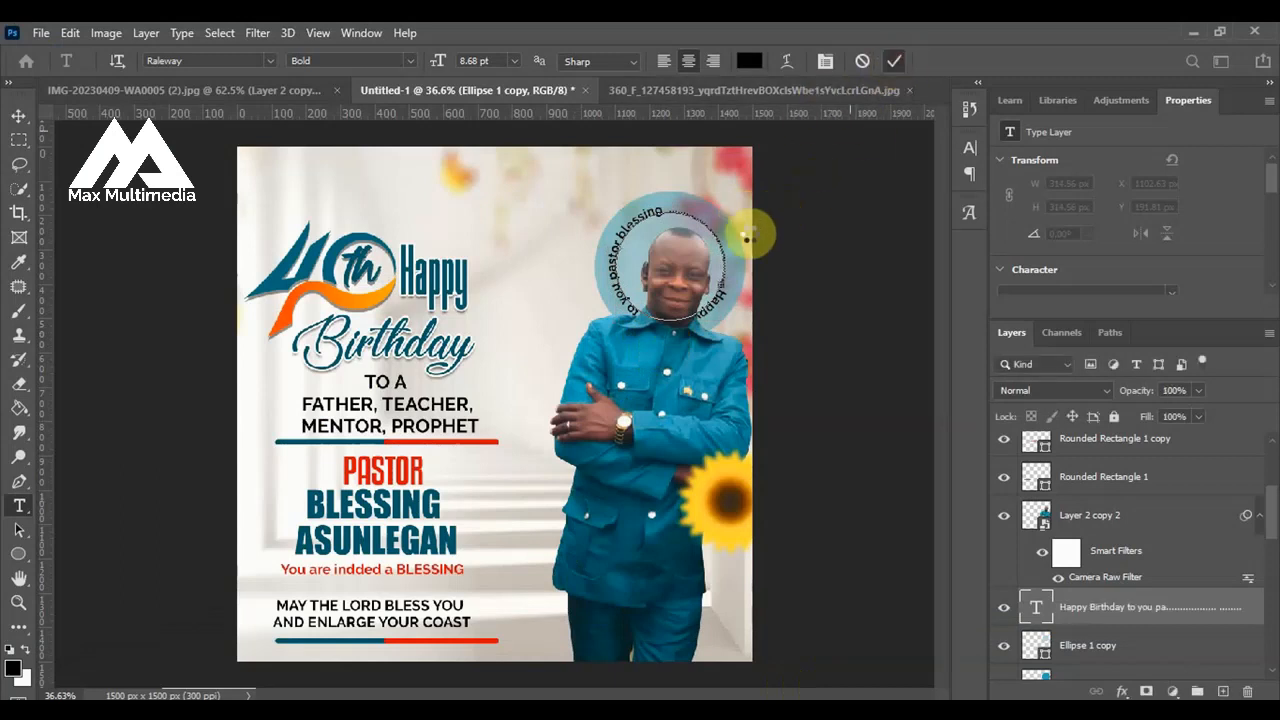
Rotate the circular text by about 123.6° so it arches over the man's head, and enlarge it to fit the outer ring.
{"action": "scroll", "coordinate": [715, 258], "scroll_direction": "up", "scroll_amount": 1}
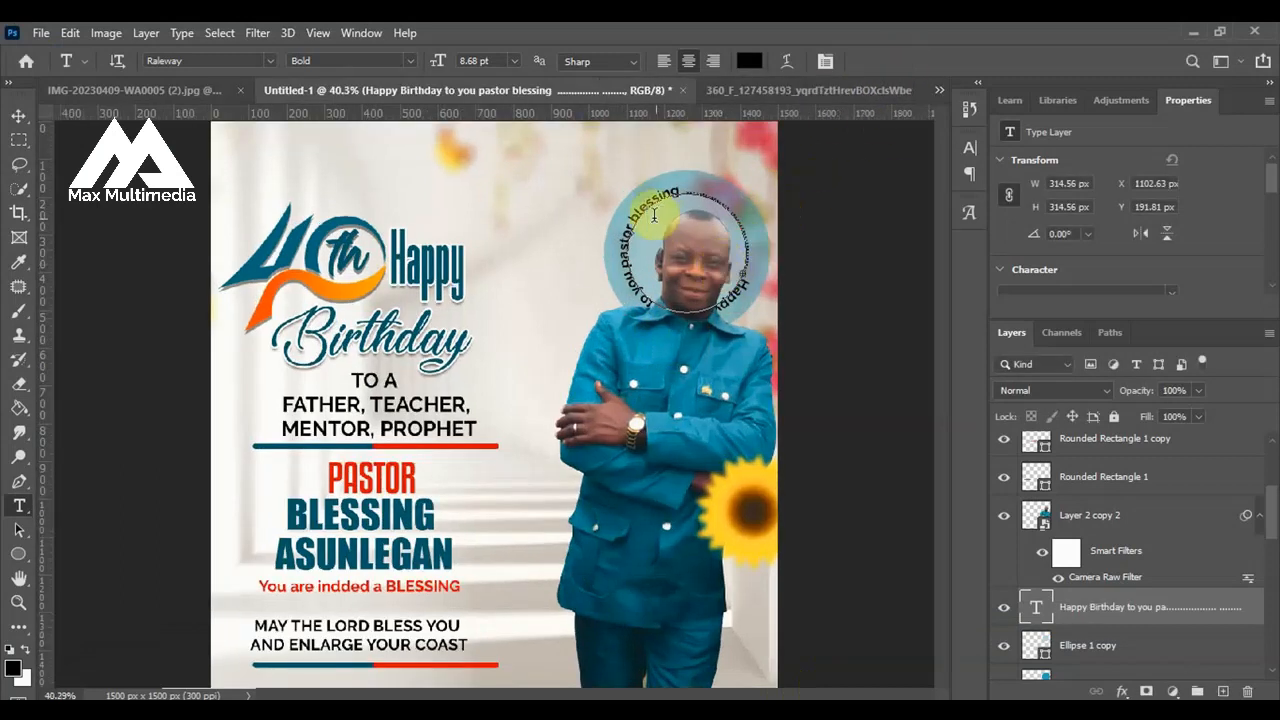
{"action": "left_click", "coordinate": [19, 116]}
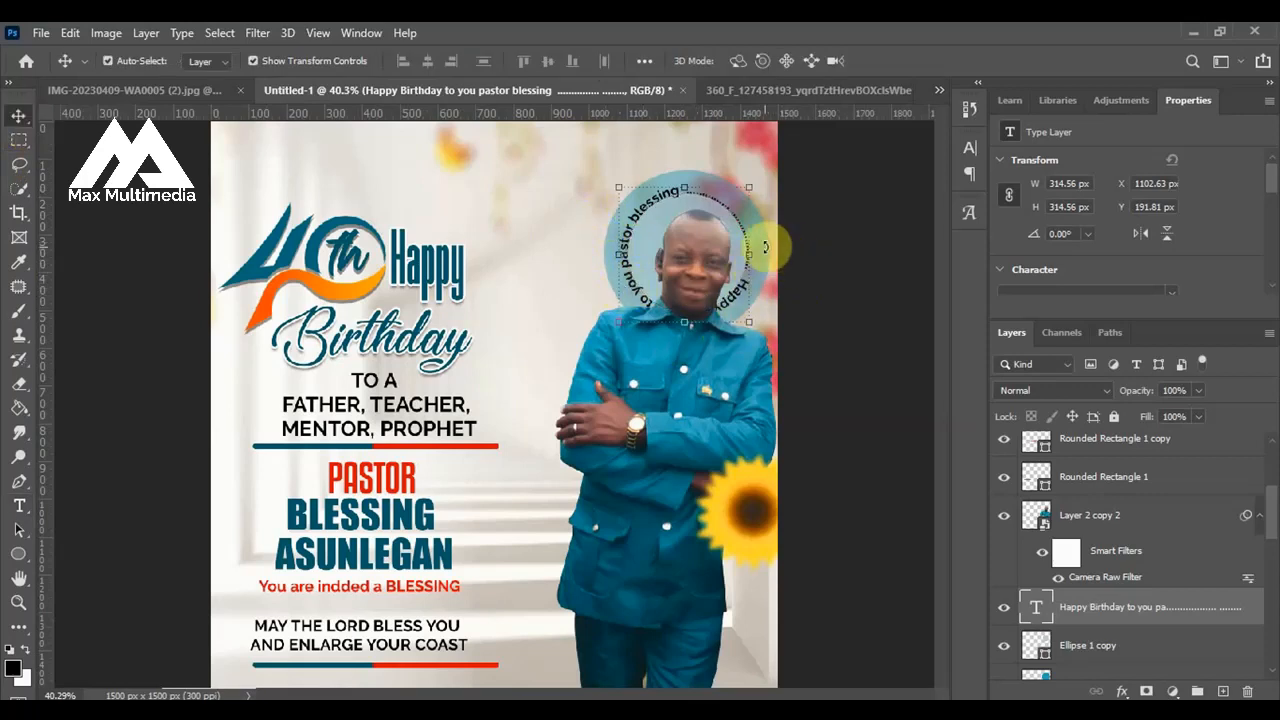
{"action": "left_click_drag", "start_coordinate": [764, 246], "coordinate": [620, 362]}
{"action": "left_click_drag", "start_coordinate": [667, 156], "coordinate": [660, 143]}
{"action": "key", "text": "Return"}
Centre the circular text and both circles on each other vertically and horizontally.
{"action": "left_click", "coordinate": [1084, 656], "text": "ctrl"}
{"action": "scroll", "coordinate": [1086, 600], "scroll_direction": "down", "scroll_amount": 2}
{"action": "left_click", "coordinate": [1088, 505], "text": "ctrl"}
{"action": "left_click", "coordinate": [550, 66]}
{"action": "left_click", "coordinate": [430, 64]}
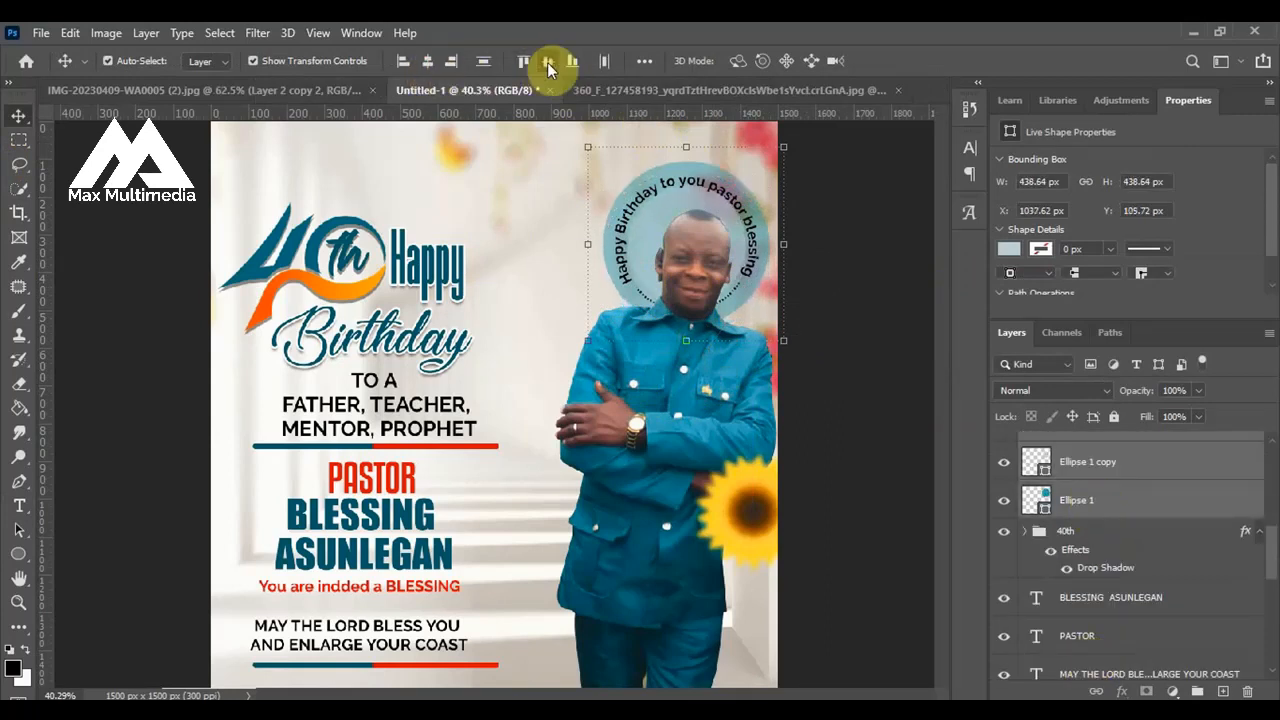
Enlarge the circular text to about 573 px across and align its centre with both circles again.
{"action": "left_click", "coordinate": [838, 220]}
{"action": "left_click", "coordinate": [755, 257]}
{"action": "left_click_drag", "start_coordinate": [755, 257], "coordinate": [755, 241]}
{"action": "mouse_move", "coordinate": [588, 326]}
{"action": "left_mouse_down"}
{"action": "mouse_move", "coordinate": [612, 363]}
{"action": "mouse_move", "coordinate": [577, 337]}
{"action": "left_mouse_up"}
{"action": "key", "text": "Return"}
{"action": "left_click", "coordinate": [1073, 532], "text": "shift"}
{"action": "left_click", "coordinate": [548, 63]}
{"action": "left_click", "coordinate": [430, 64]}
Try scaling the circular text to about 112.82% and centring it with the two circles.
{"action": "key", "text": "ctrl+minus"}
{"action": "left_click", "coordinate": [779, 187]}
{"action": "left_click", "coordinate": [708, 238]}
{"action": "left_click_drag", "start_coordinate": [742, 170], "coordinate": [766, 148]}
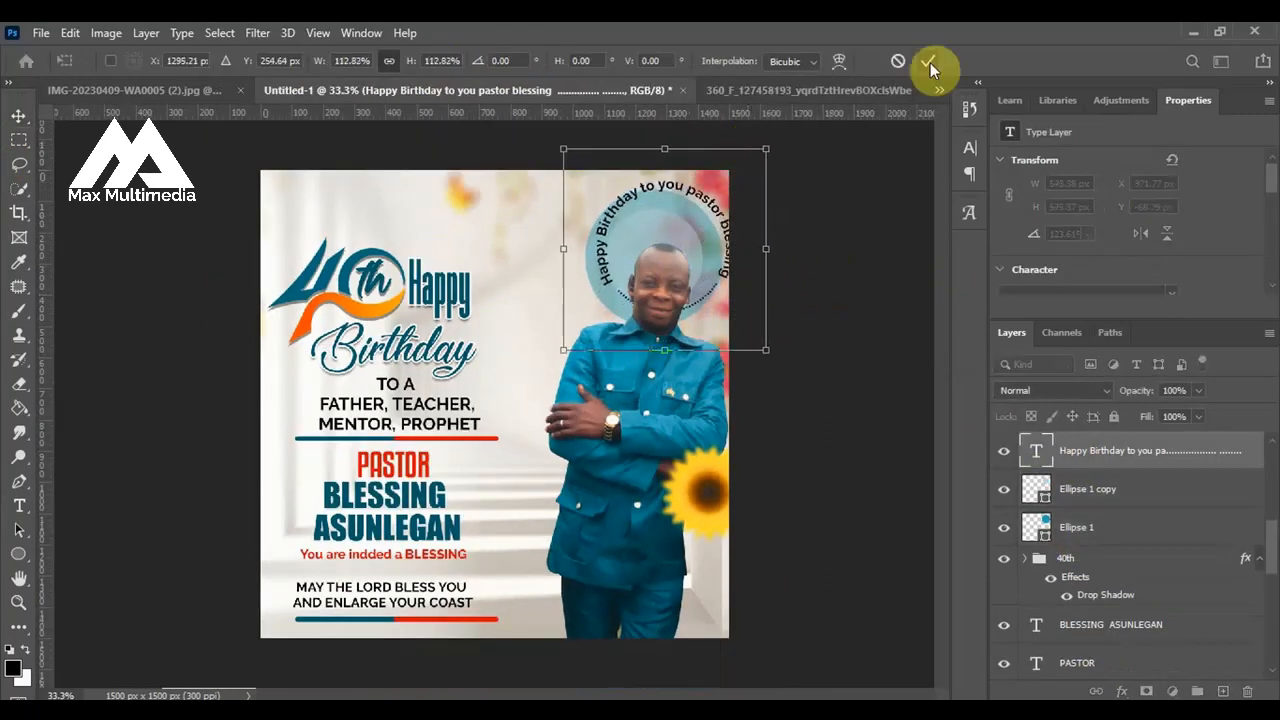
{"action": "left_click", "coordinate": [930, 65]}
{"action": "left_click", "coordinate": [1077, 528], "text": "shift"}
{"action": "left_click", "coordinate": [548, 63]}
{"action": "left_click", "coordinate": [430, 64]}
Undo the last scaling and centring of the circular text.
{"action": "key", "text": "ctrl+z"}
{"action": "key", "text": "ctrl+z"}
{"action": "key", "text": "ctrl+z"}
Nudge the circular greeting text to about X 970 px, Y -2 px so it sits evenly between the two circles.
{"action": "left_click", "coordinate": [795, 289]}
{"action": "key", "text": "ctrl+0"}
{"action": "left_click", "coordinate": [744, 190]}
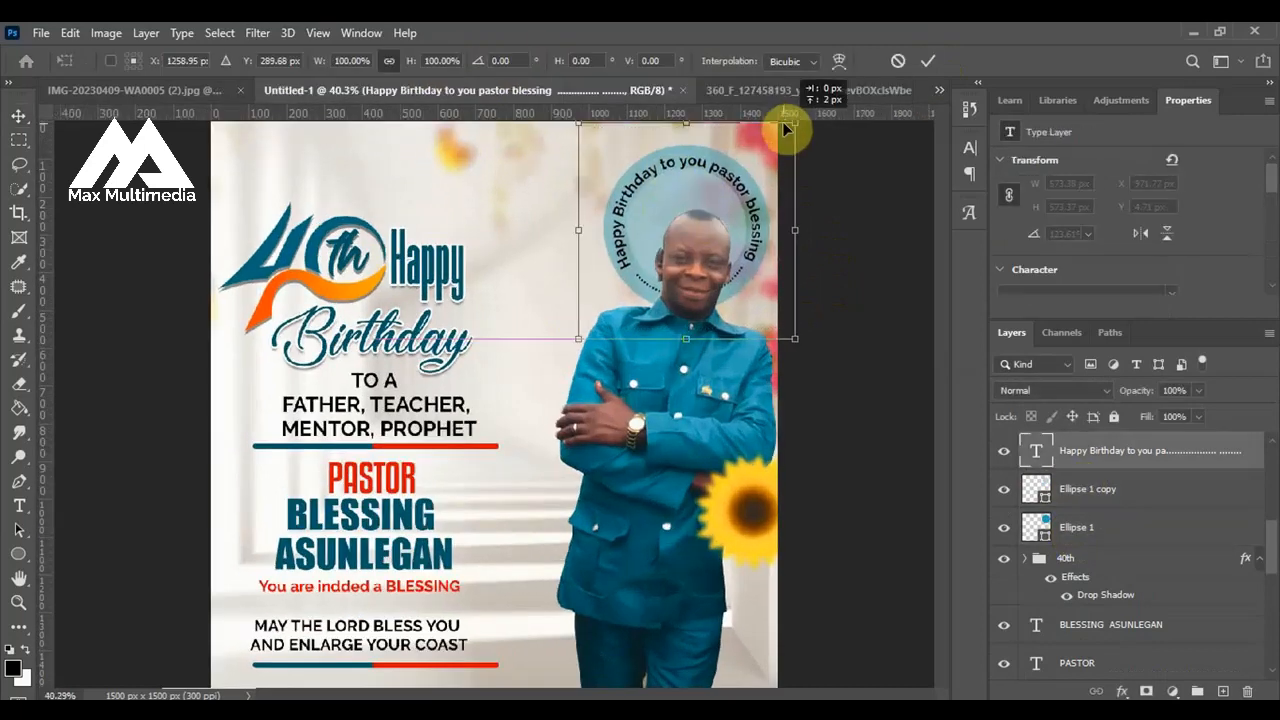
{"action": "left_click_drag", "start_coordinate": [785, 128], "coordinate": [784, 126]}
{"action": "left_click", "coordinate": [928, 62]}
{"action": "left_click", "coordinate": [893, 380]}
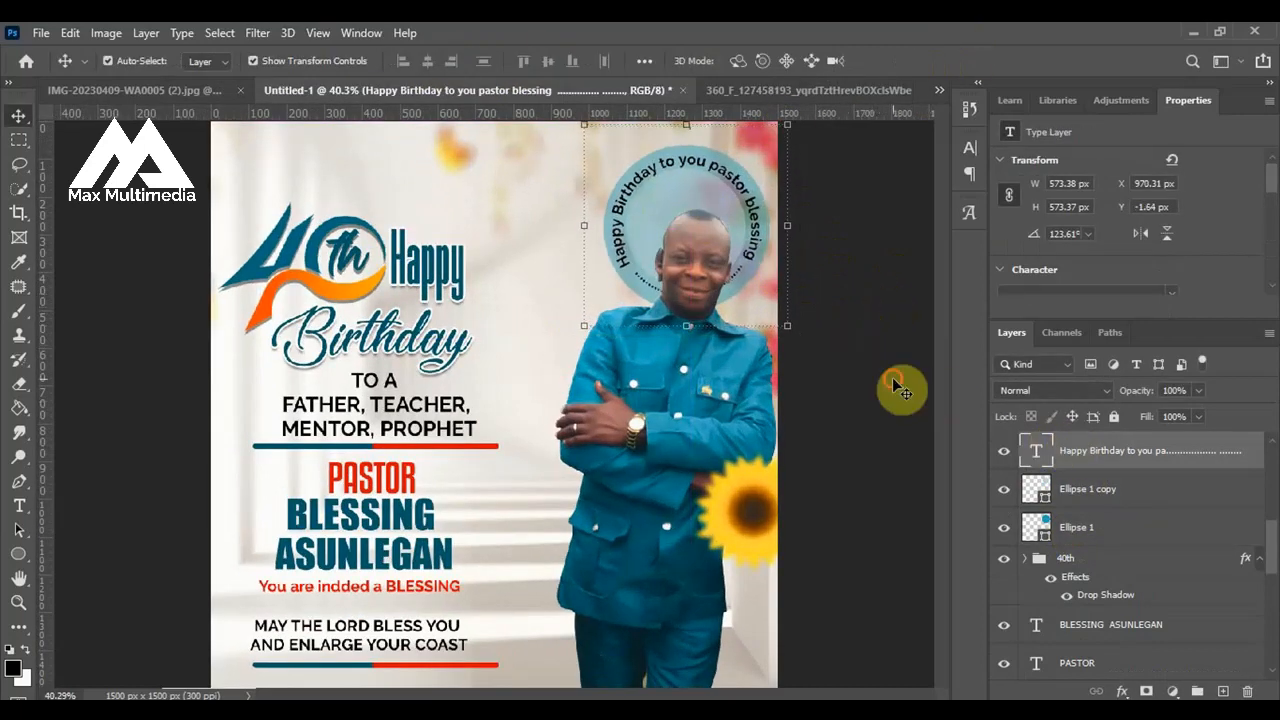
Recolour the circular greeting text light grey (cecccc).
{"action": "left_click", "coordinate": [1078, 462]}
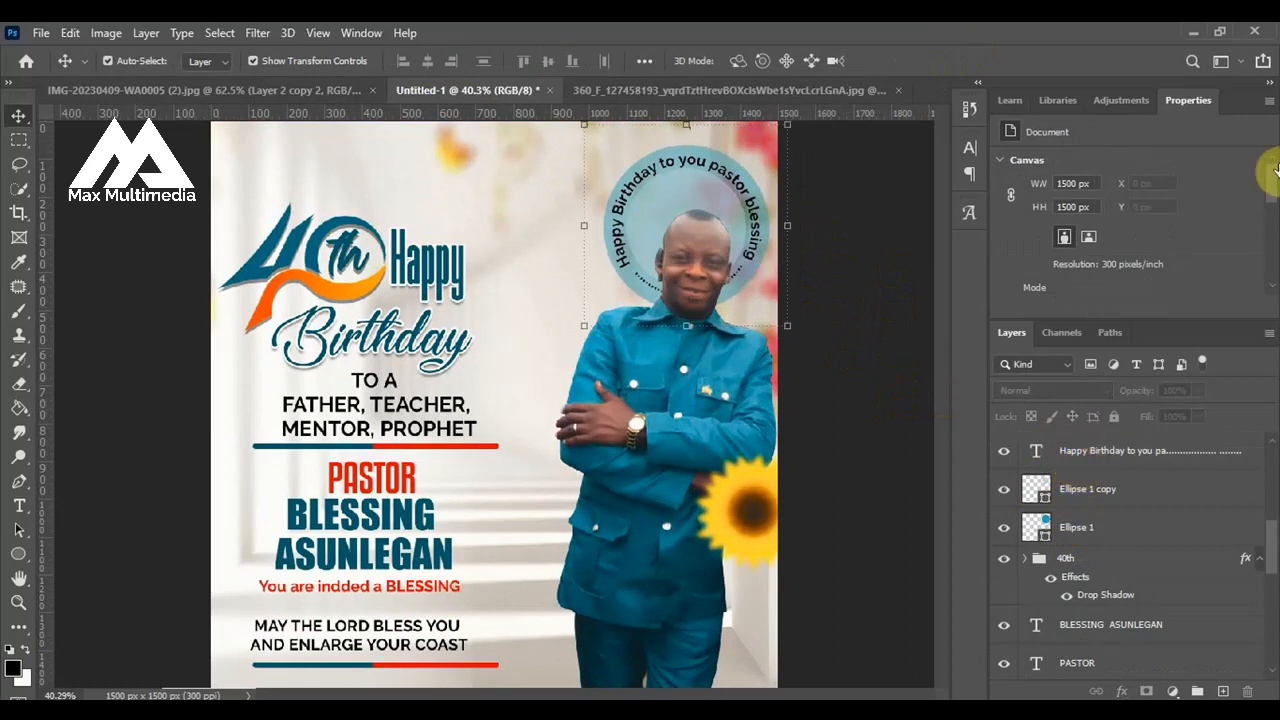
{"action": "left_click_drag", "start_coordinate": [1272, 202], "coordinate": [1272, 235]}
{"action": "left_click", "coordinate": [1150, 162]}
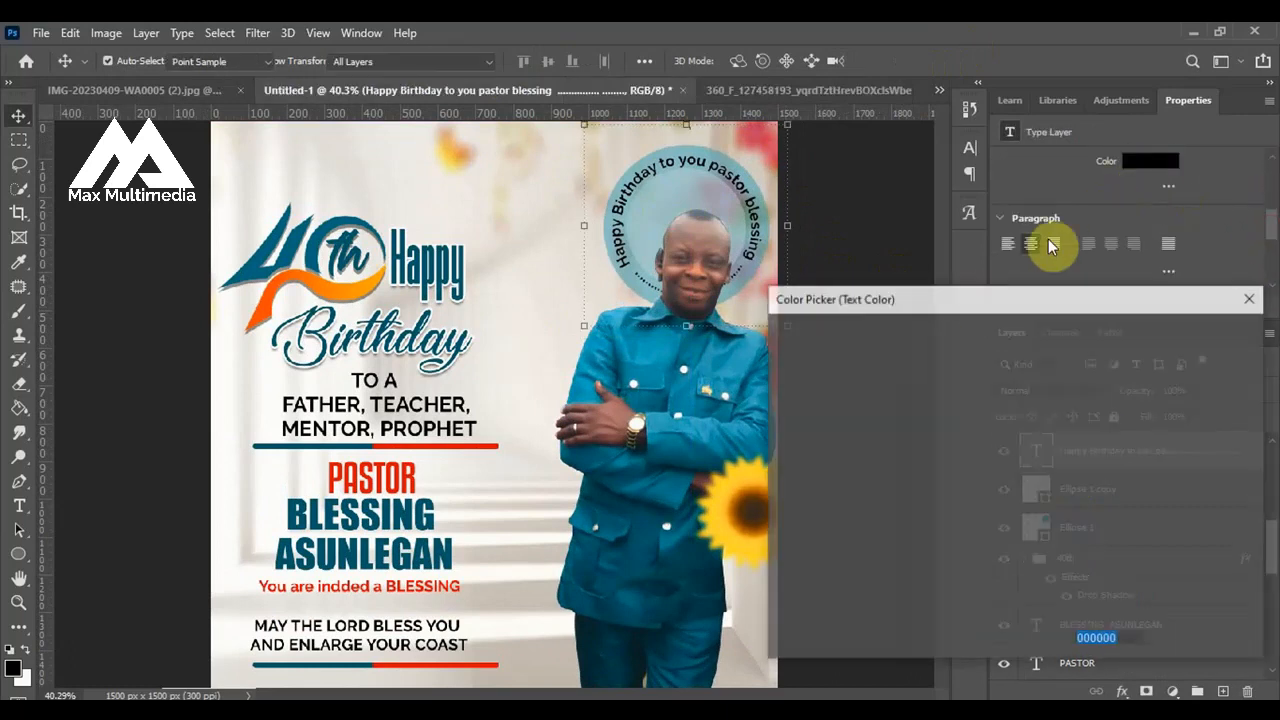
{"action": "left_click", "coordinate": [778, 371]}
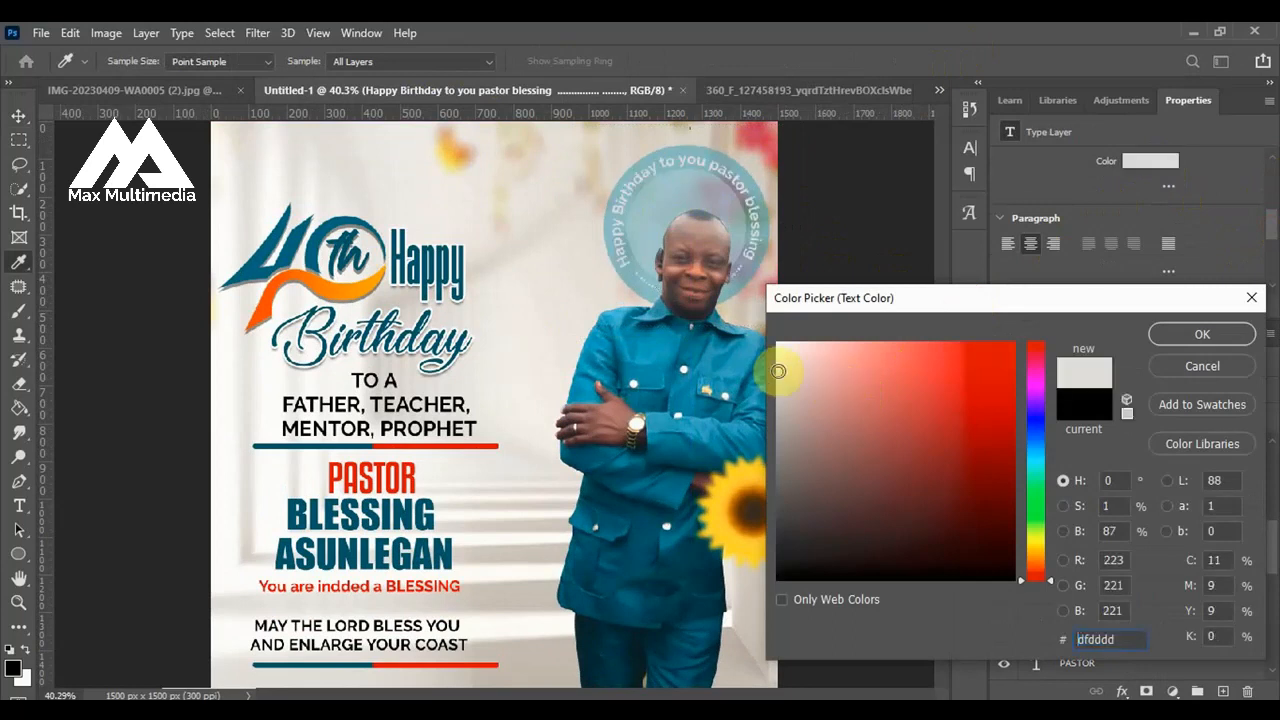
{"action": "left_click", "coordinate": [779, 386]}
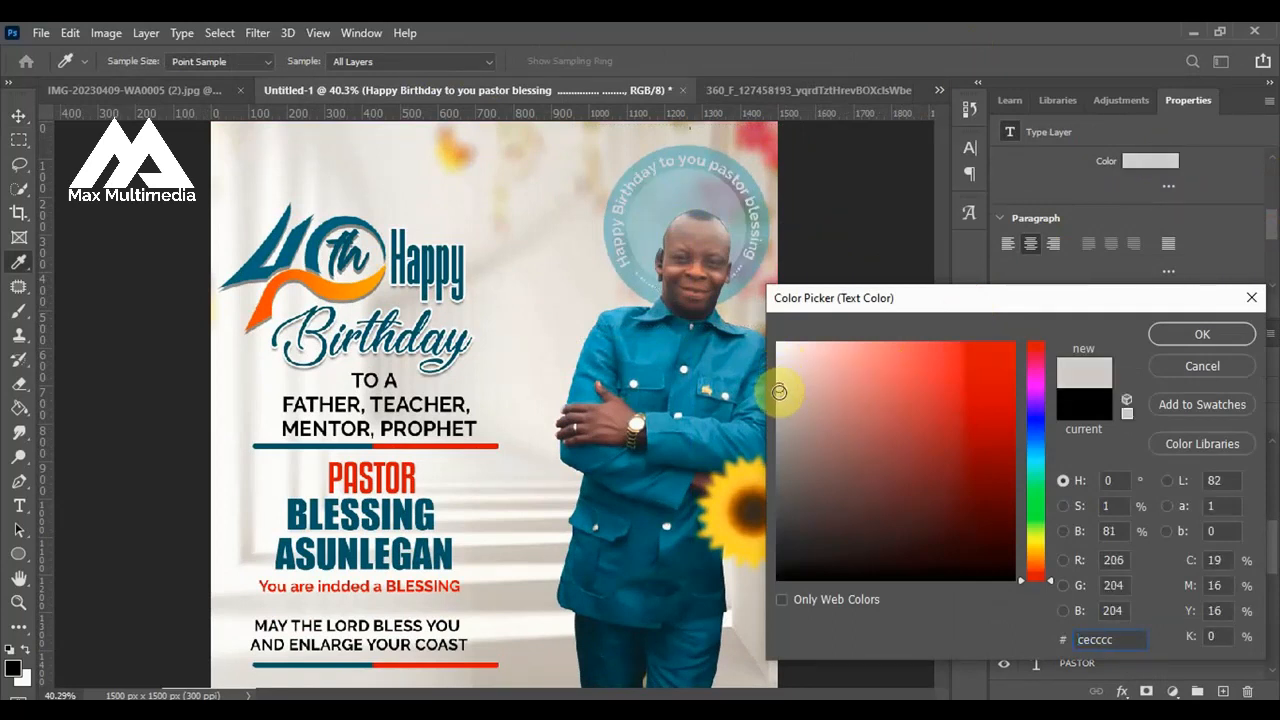
{"action": "left_click", "coordinate": [1179, 332]}
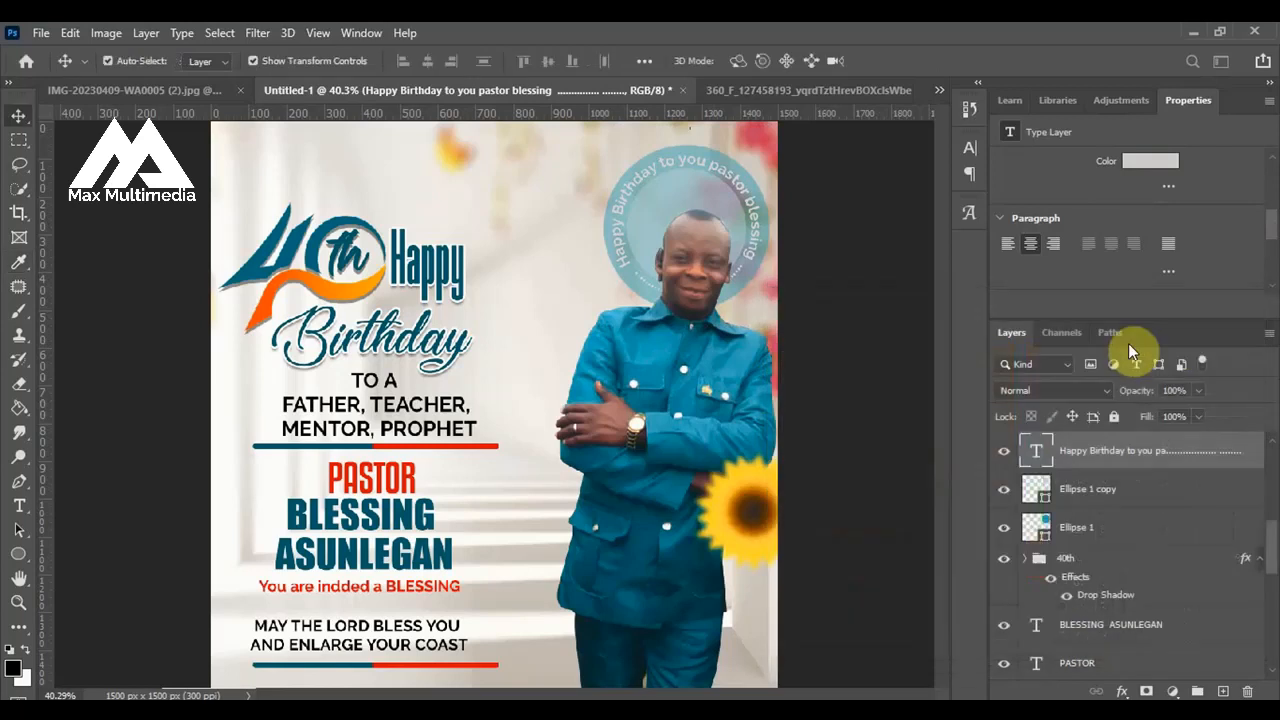
{"action": "scroll", "coordinate": [737, 300], "scroll_direction": "down", "scroll_amount": 3}
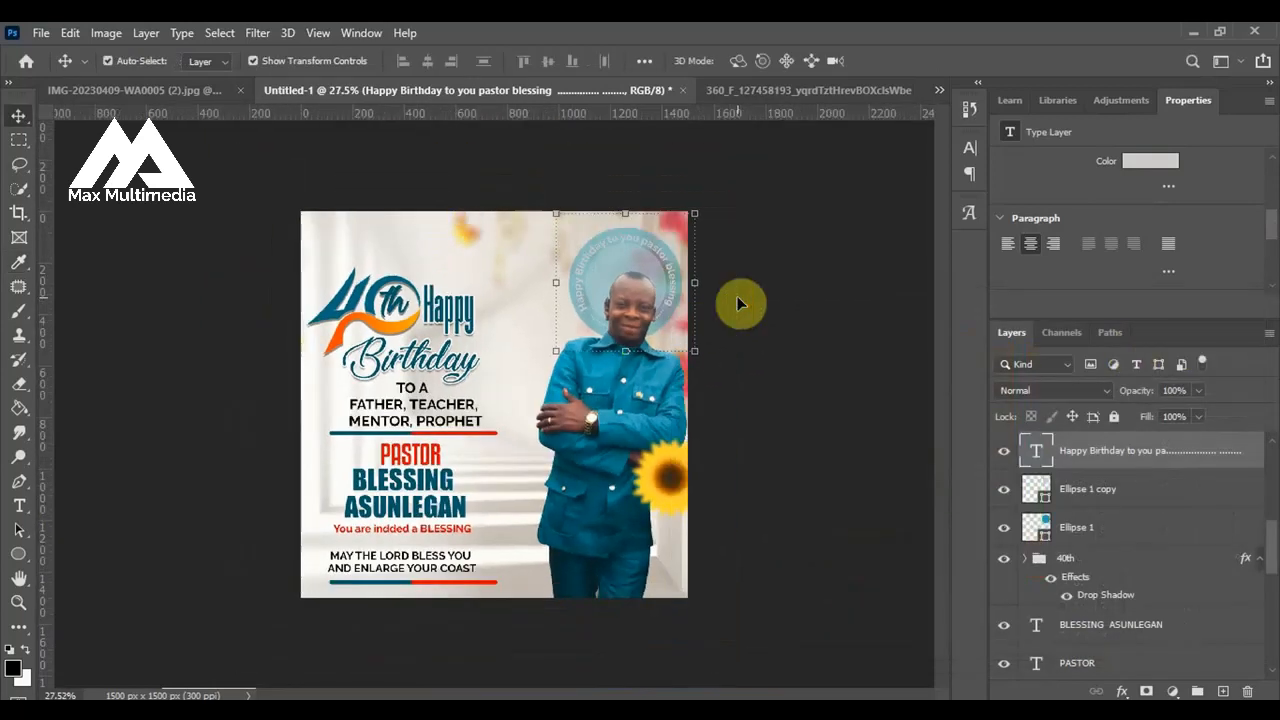
{"action": "left_click", "coordinate": [462, 490]}
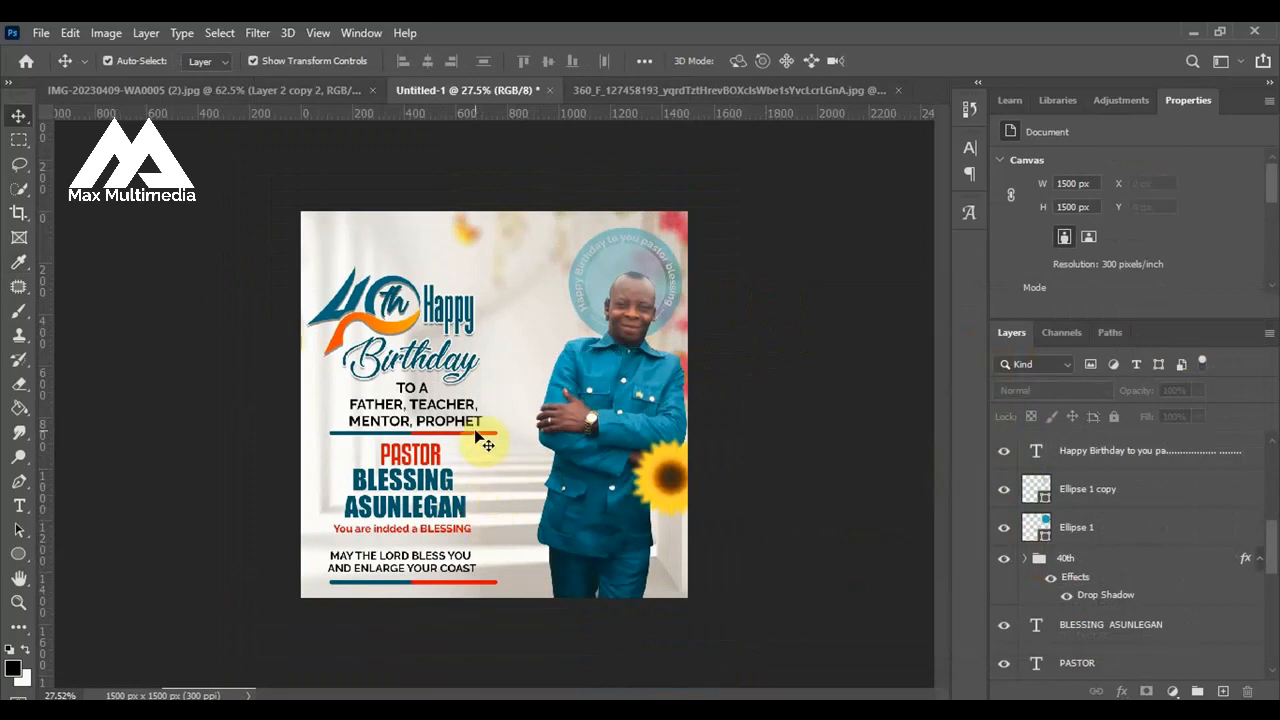
Draw the Badge 32 custom shape from badge-shapes-Shapes4FREE about 234 px wide and place it between the Birthday lettering and the man's arm.
{"action": "key", "text": "ctrl+plus"}
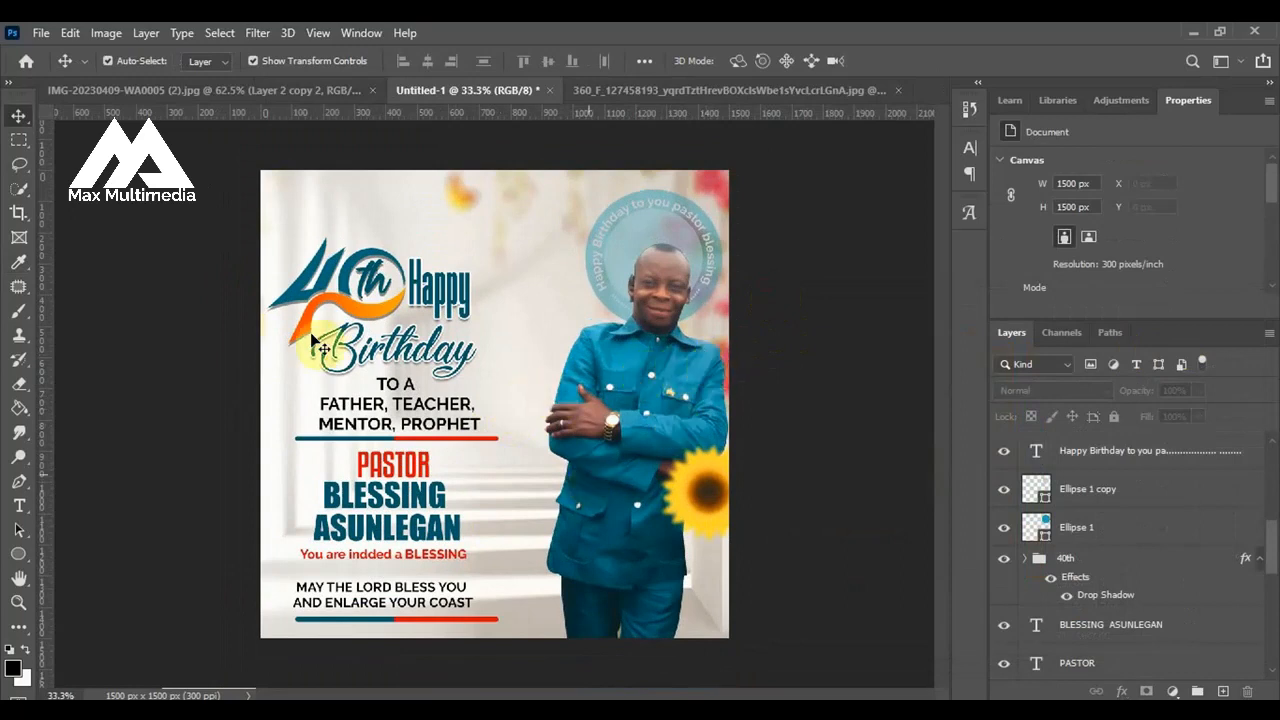
{"action": "left_click", "coordinate": [18, 555]}
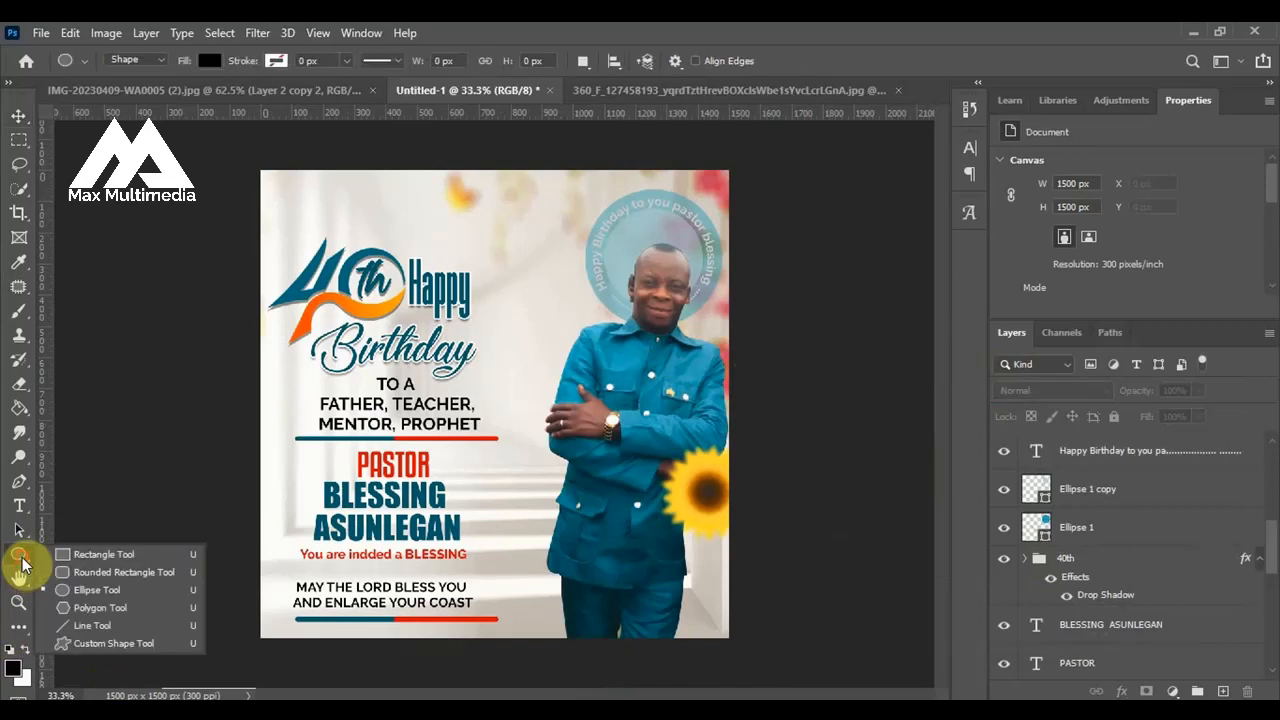
{"action": "left_click", "coordinate": [84, 645]}
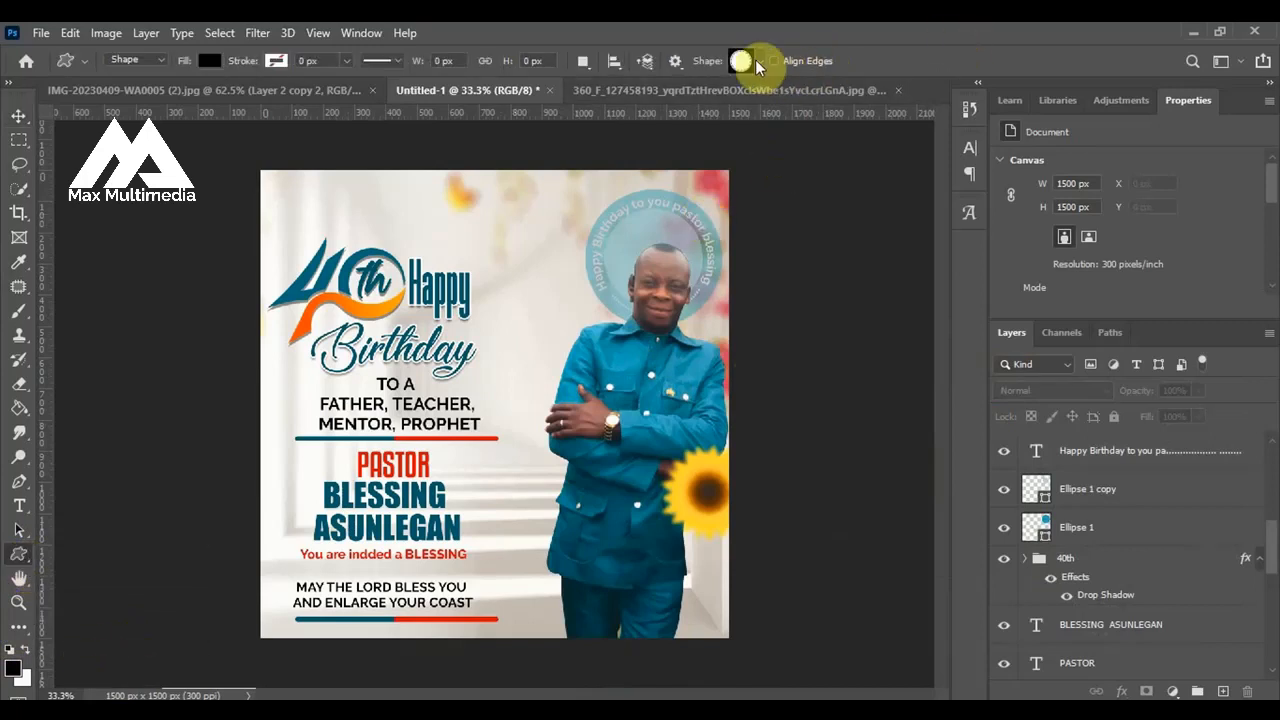
{"action": "left_click", "coordinate": [758, 62]}
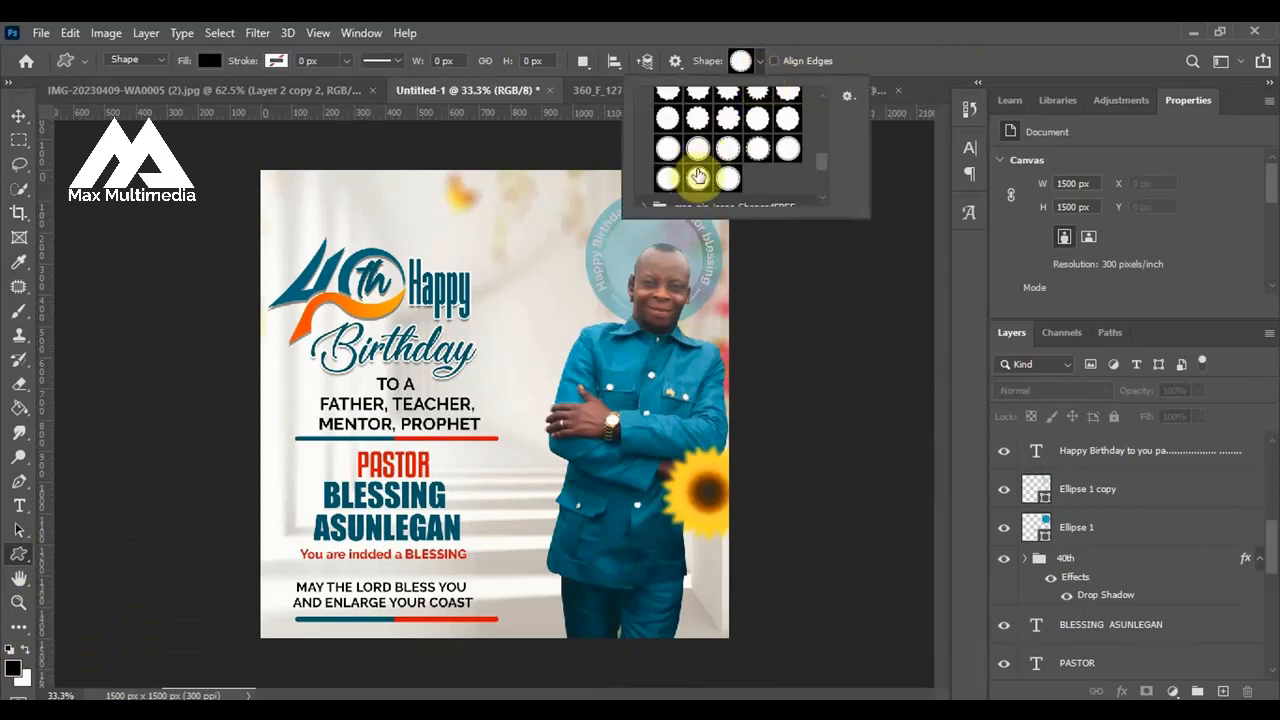
{"action": "scroll", "coordinate": [698, 176], "scroll_direction": "up", "scroll_amount": 5}
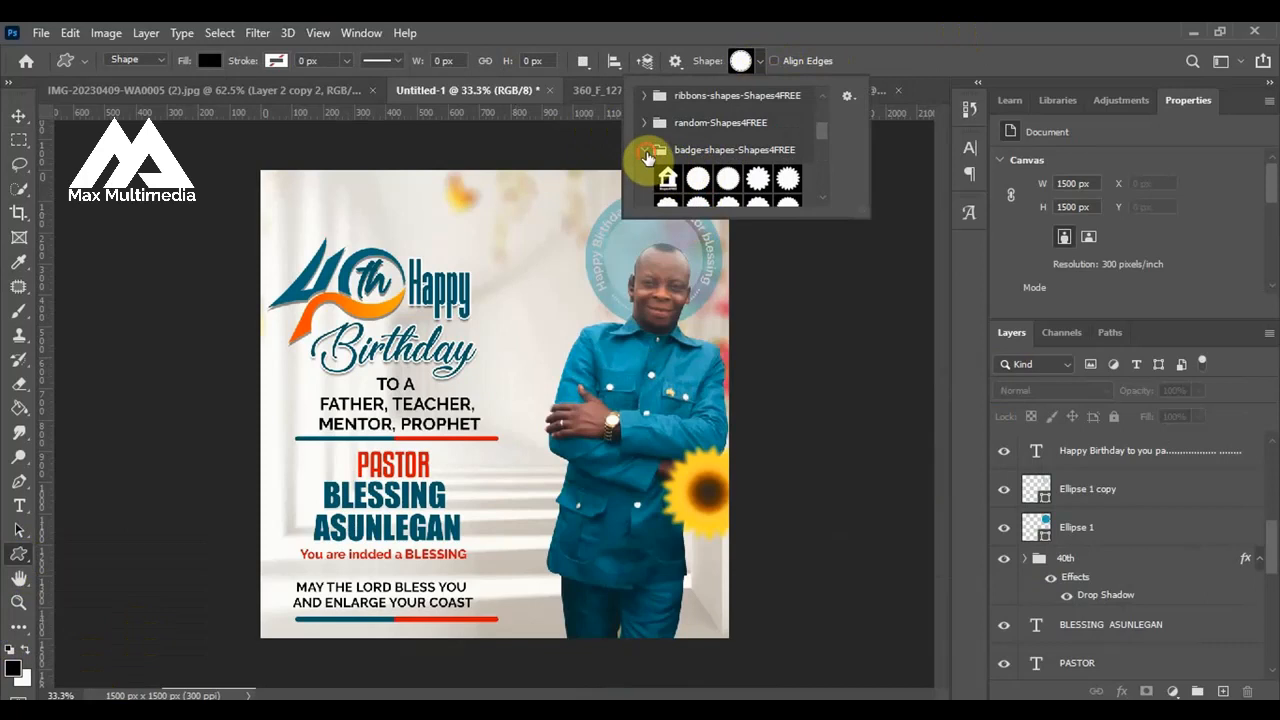
{"action": "left_click", "coordinate": [645, 152]}
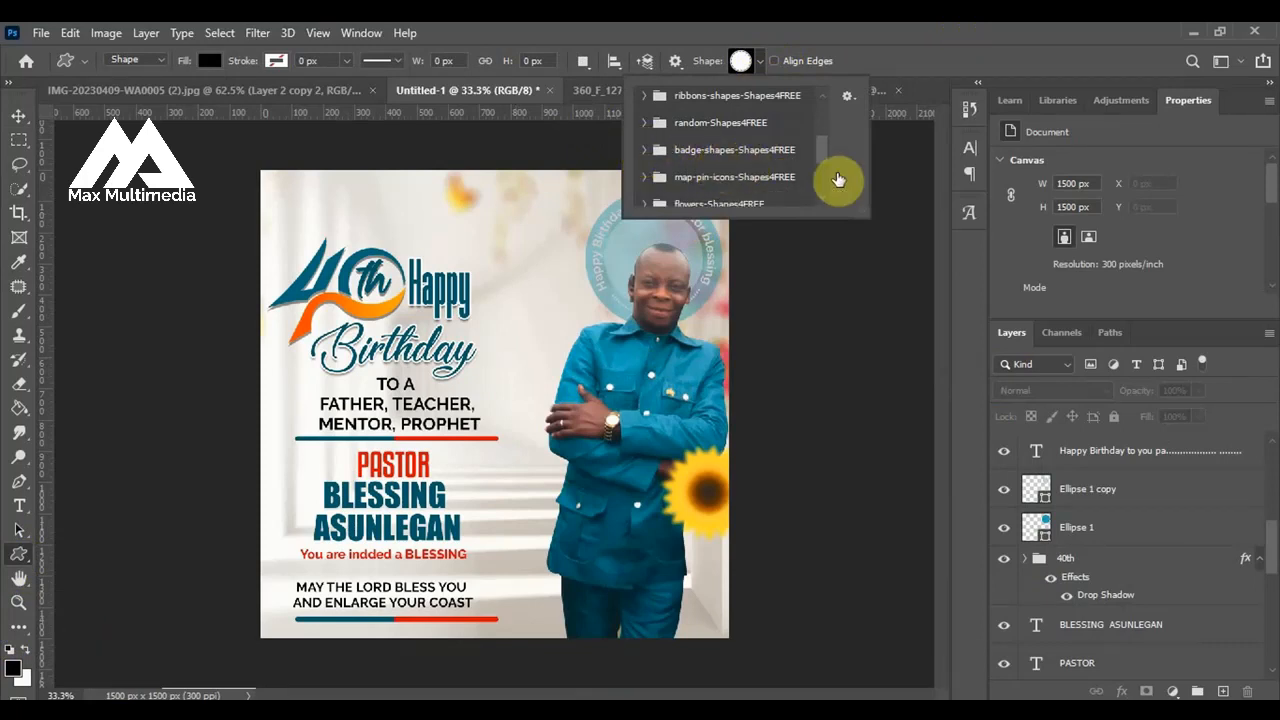
{"action": "left_click", "coordinate": [643, 150]}
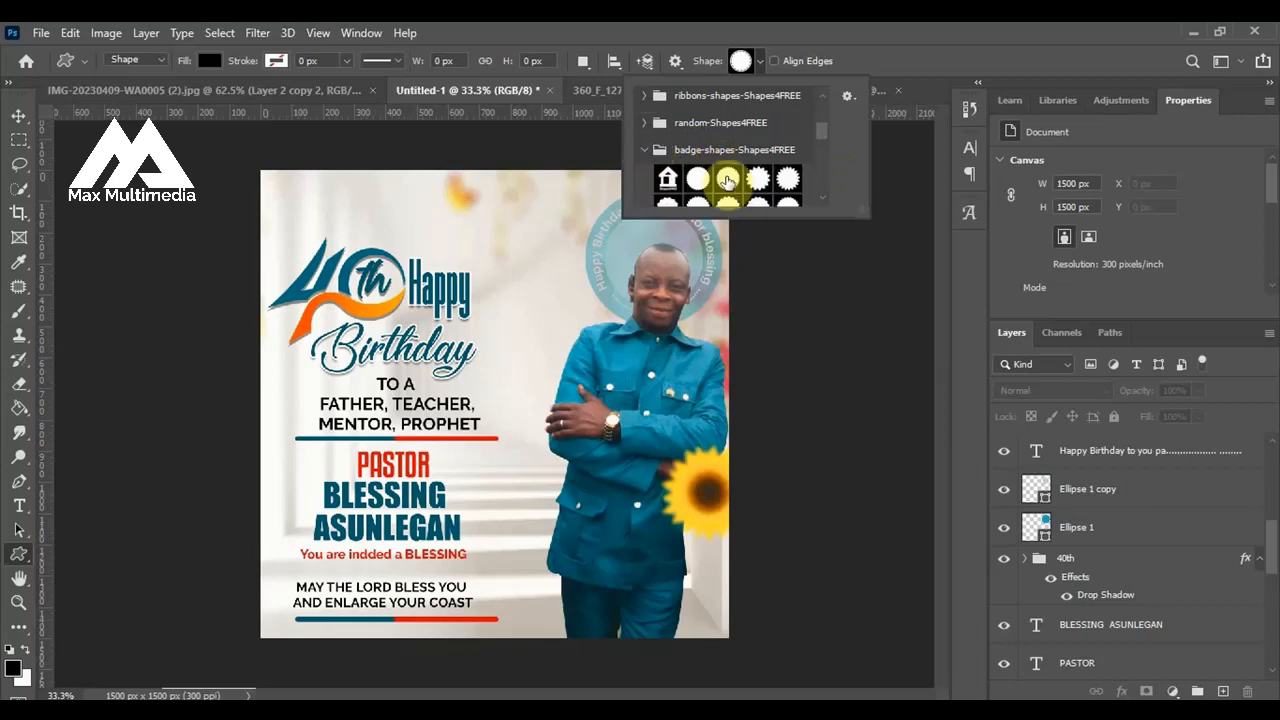
{"action": "scroll", "coordinate": [727, 180], "scroll_direction": "down", "scroll_amount": 4}
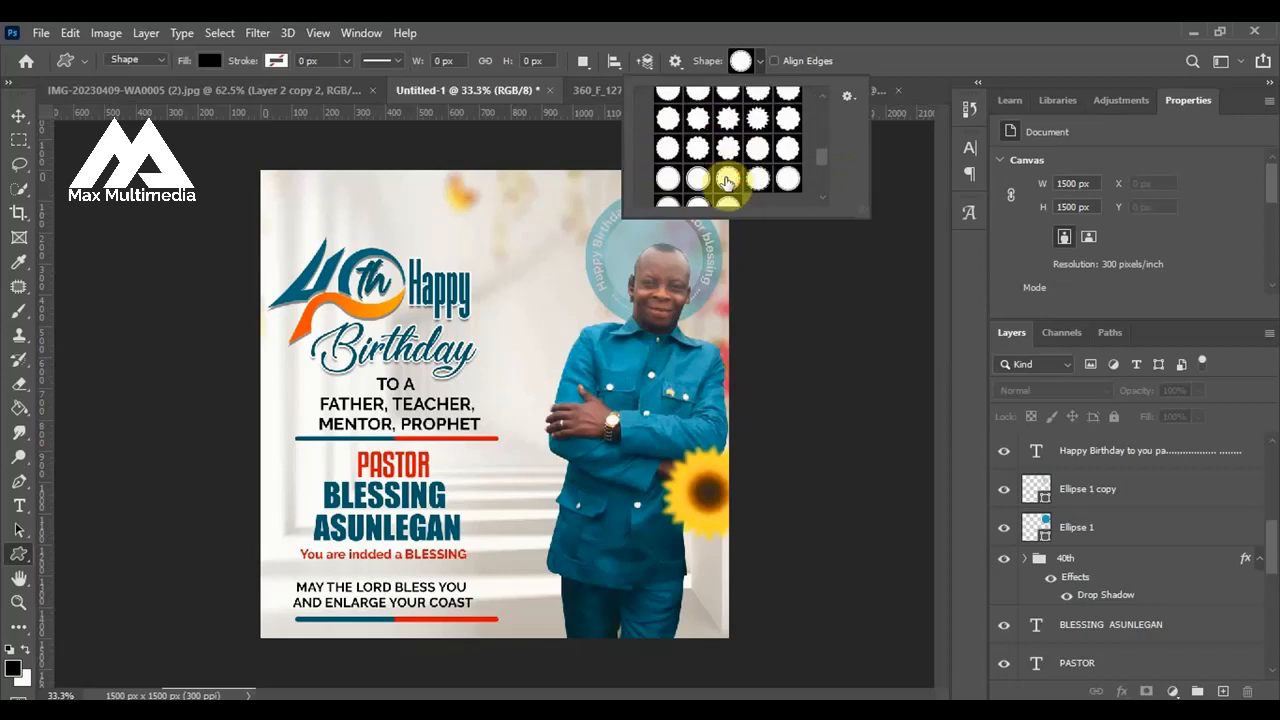
{"action": "left_click", "coordinate": [727, 179]}
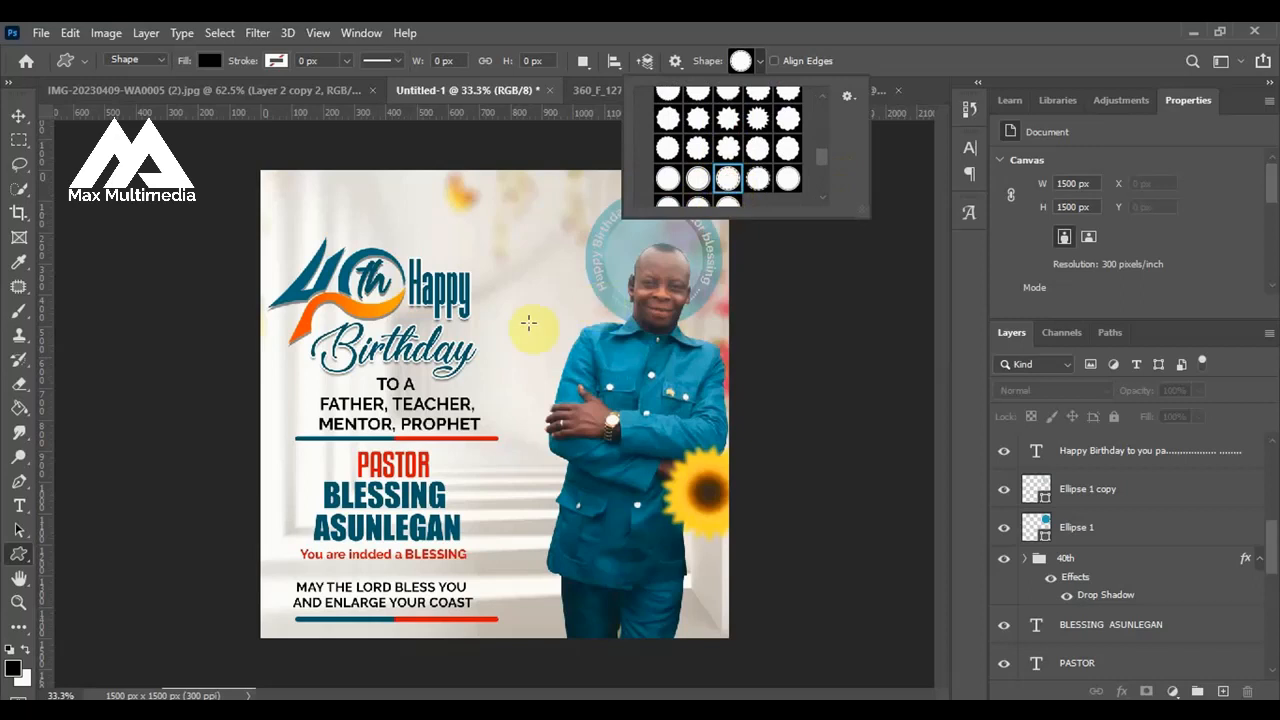
{"action": "left_click_drag", "start_coordinate": [505, 337], "coordinate": [582, 474]}
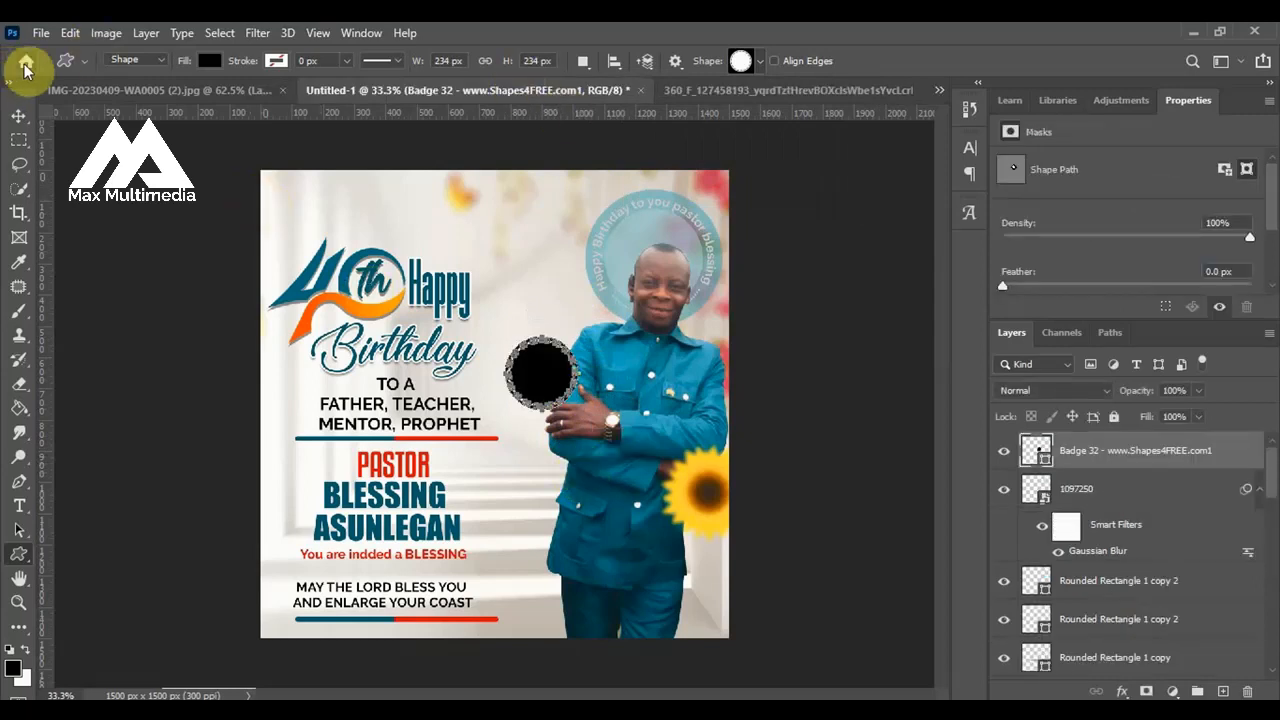
{"action": "left_click", "coordinate": [19, 116]}
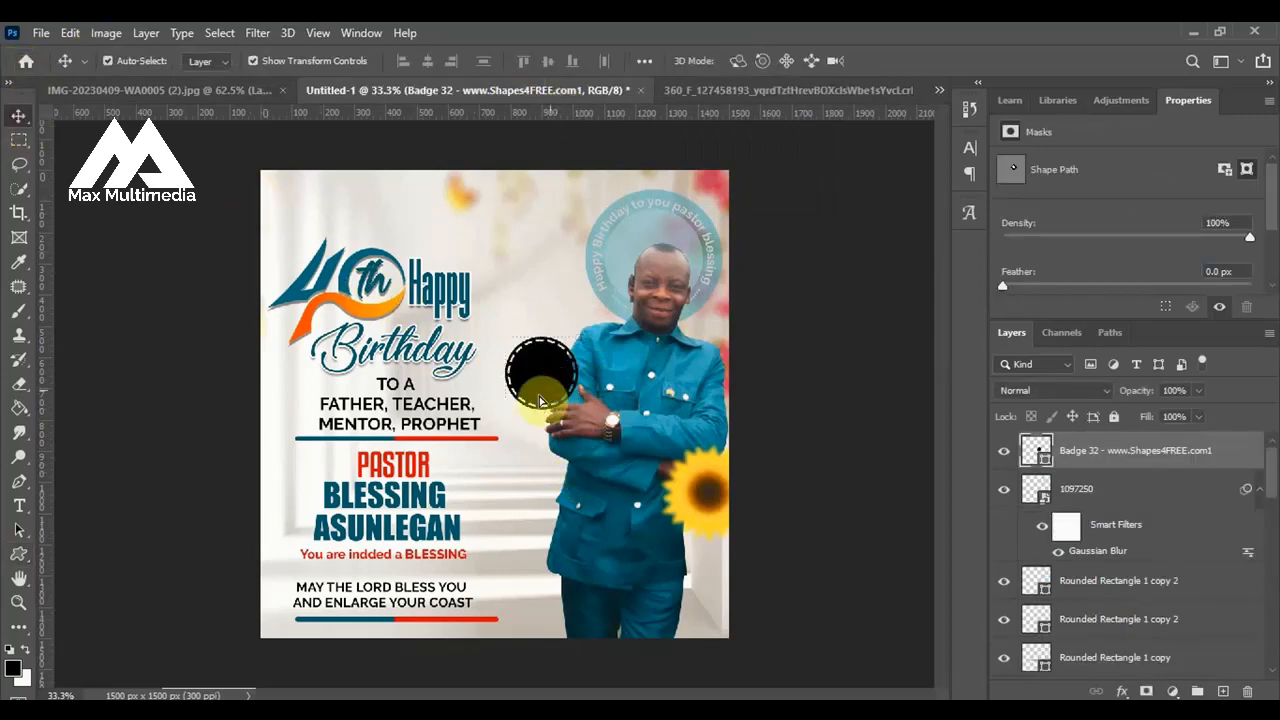
{"action": "left_click_drag", "start_coordinate": [540, 400], "coordinate": [515, 406]}
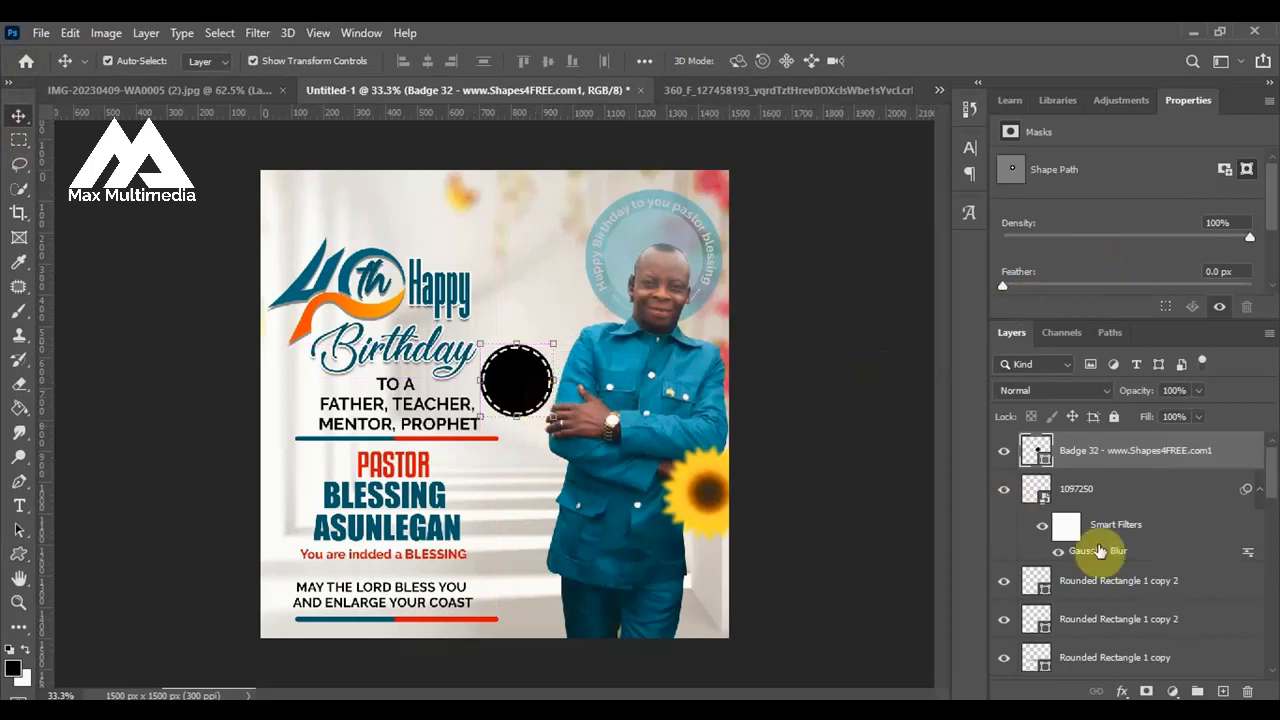
Fill the badge with the dark teal (005870) sampled from the BLESSING text.
{"action": "double_click", "coordinate": [1045, 468]}
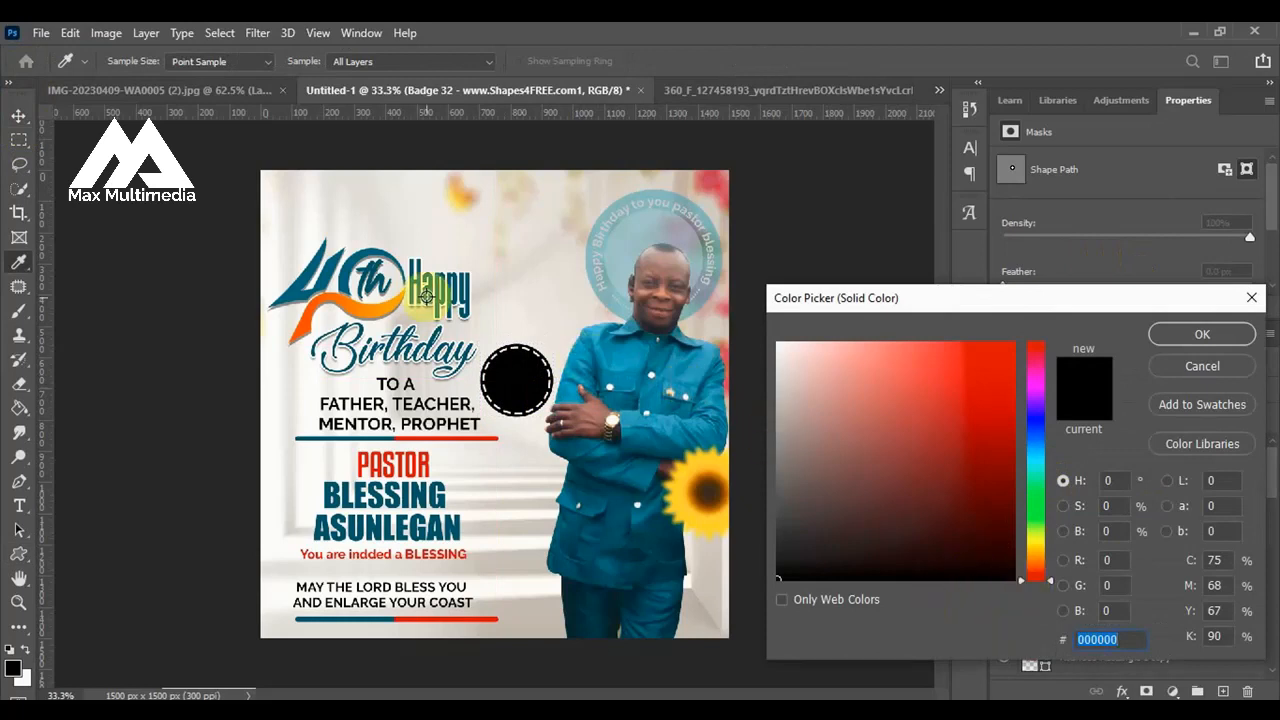
{"action": "left_click", "coordinate": [345, 502]}
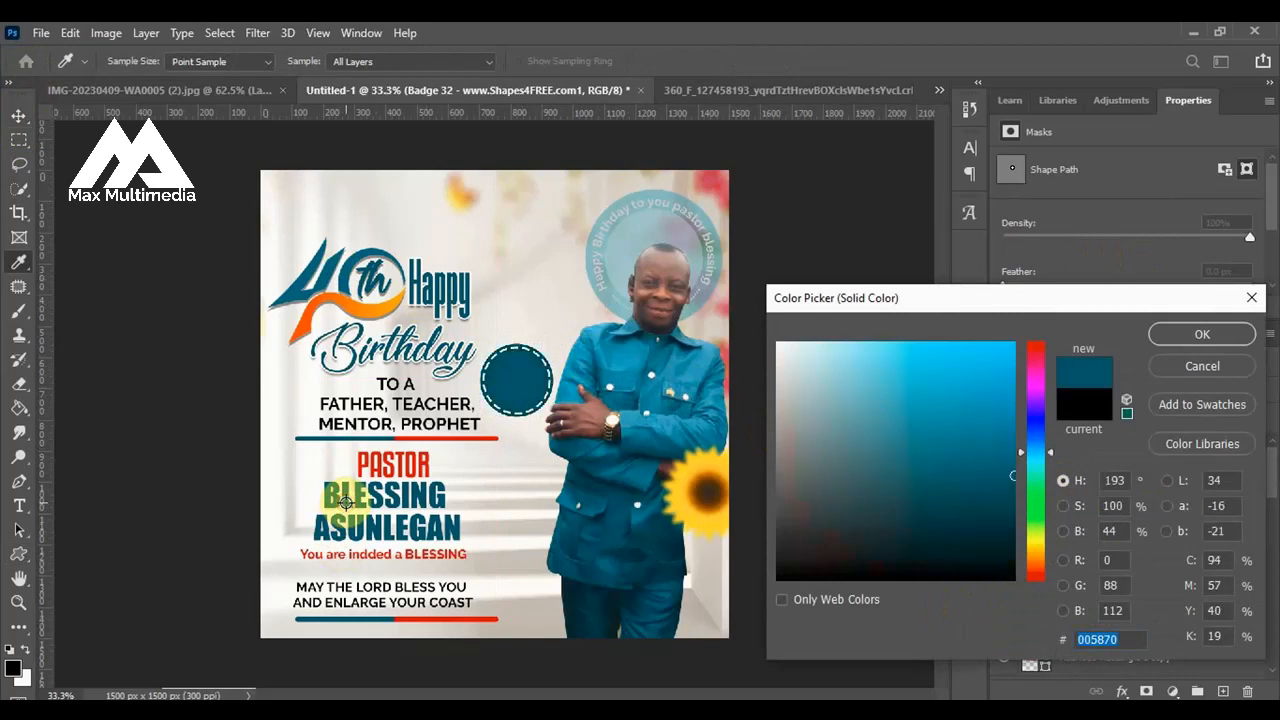
{"action": "left_click", "coordinate": [1191, 344]}
{"action": "left_click", "coordinate": [96, 208]}
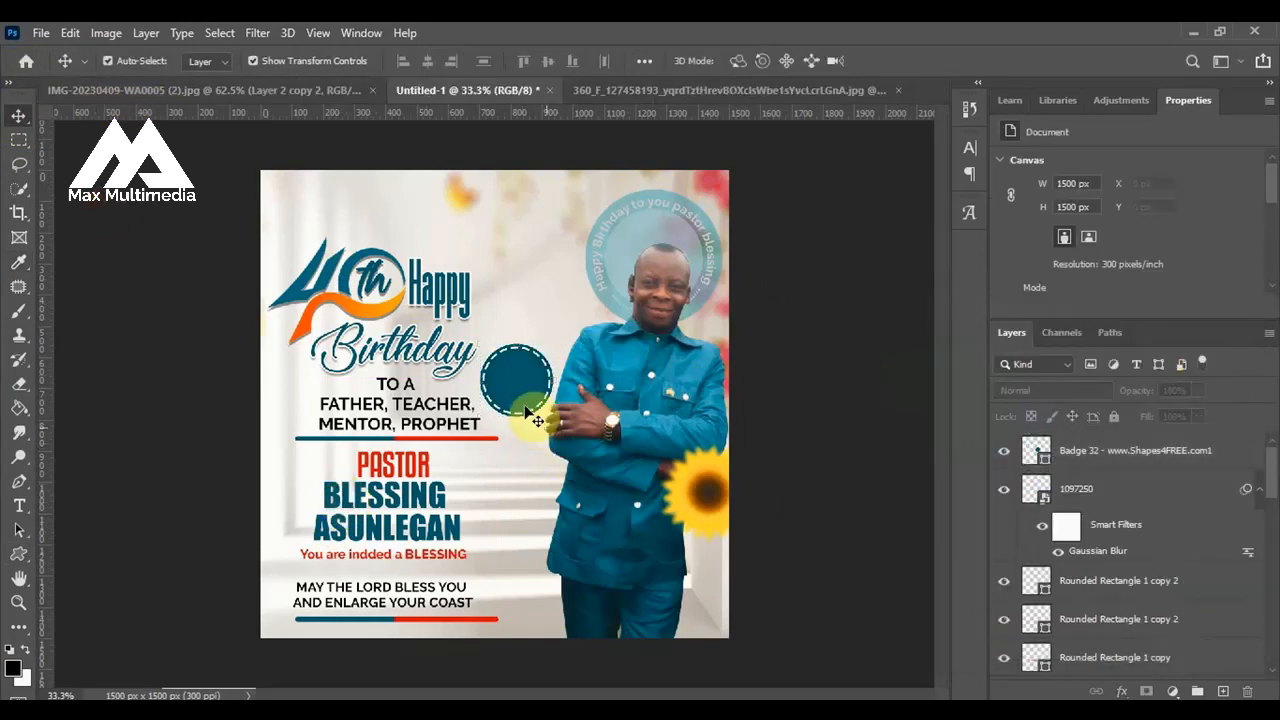
Add the text "10TH" on the badge and position it in the badge's upper half.
{"action": "scroll", "coordinate": [527, 402], "scroll_direction": "up", "scroll_amount": 5}
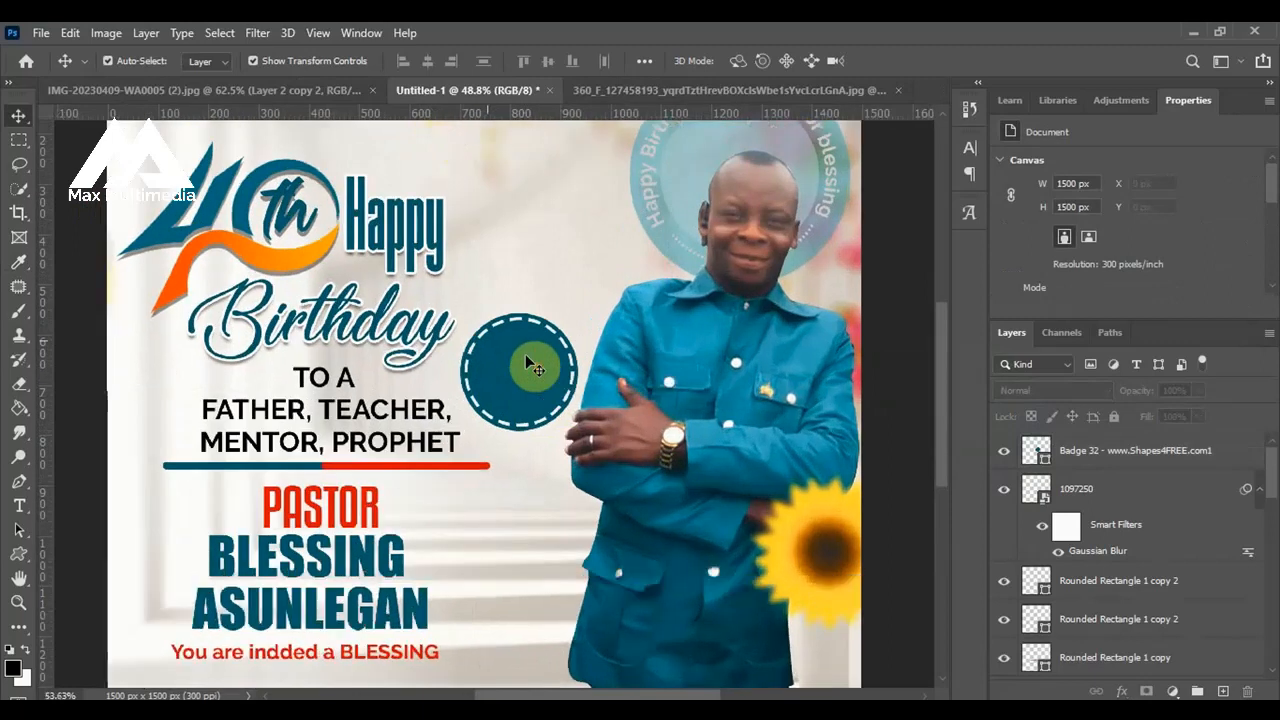
{"action": "scroll", "coordinate": [526, 358], "scroll_direction": "up", "scroll_amount": 2}
{"action": "left_click", "coordinate": [526, 360]}
{"action": "key", "text": "t"}
{"action": "left_click", "coordinate": [505, 380]}
{"action": "type", "text": "10TH"}
{"action": "key", "text": "ctrl+Return"}
{"action": "key", "text": "v"}
{"action": "left_click_drag", "start_coordinate": [506, 368], "coordinate": [522, 345]}
Duplicate the "10TH" text below itself, change the copy to "APRIL" and nudge "10TH" into place above it.
{"action": "left_click_drag", "start_coordinate": [546, 343], "coordinate": [529, 399]}
{"action": "key", "text": "Return"}
{"action": "double_click", "coordinate": [529, 399]}
{"action": "type", "text": "APRIL"}
{"action": "left_click", "coordinate": [522, 344]}
{"action": "mouse_move", "coordinate": [543, 354]}
{"action": "left_mouse_down"}
{"action": "mouse_move", "coordinate": [570, 364]}
{"action": "mouse_move", "coordinate": [539, 350]}
{"action": "left_mouse_up"}
Set the font of the "10TH" and "APRIL" badge texts to Impact.
{"action": "left_click", "coordinate": [1171, 183]}
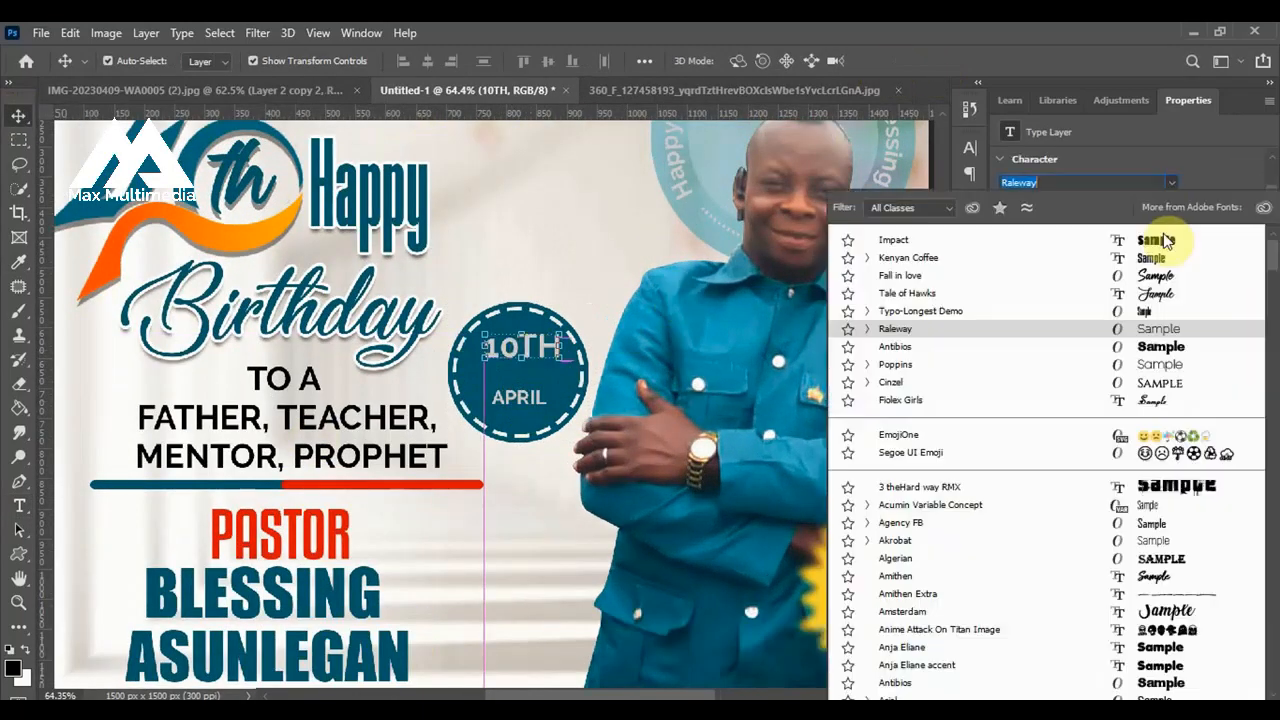
{"action": "left_click", "coordinate": [1160, 240]}
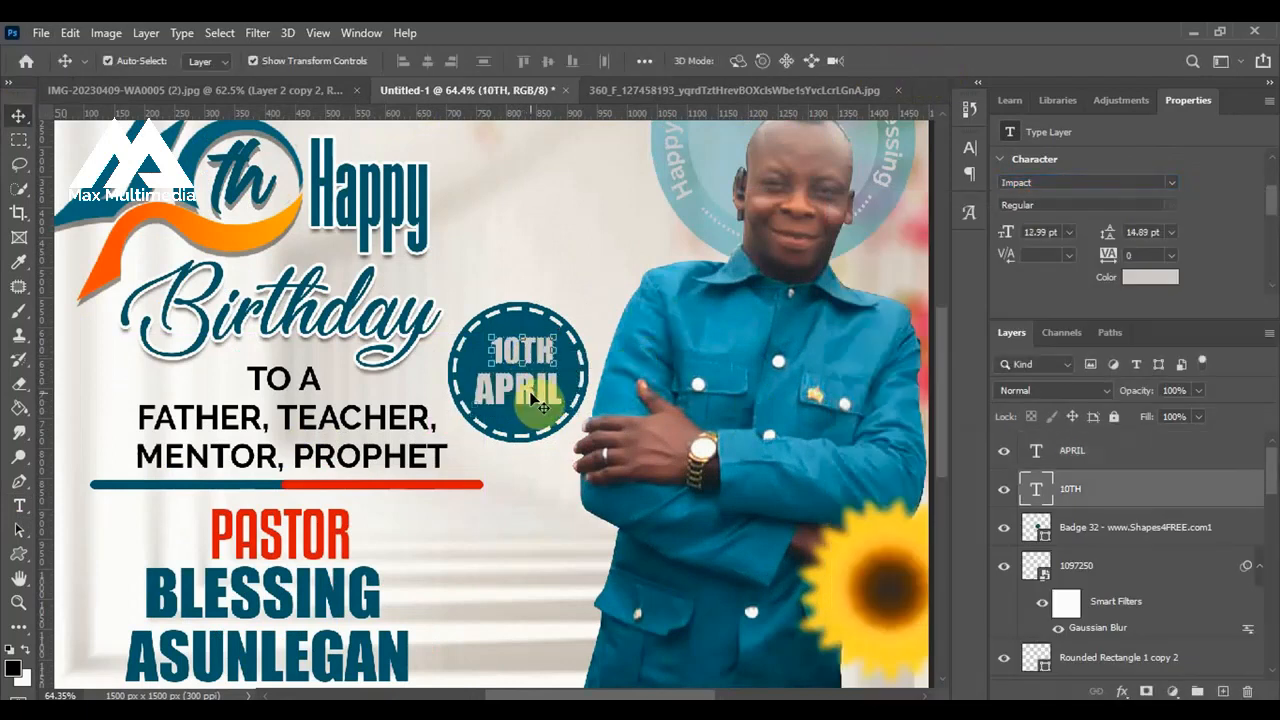
{"action": "left_click", "coordinate": [533, 400]}
{"action": "scroll", "coordinate": [533, 400], "scroll_direction": "down", "scroll_amount": 3}
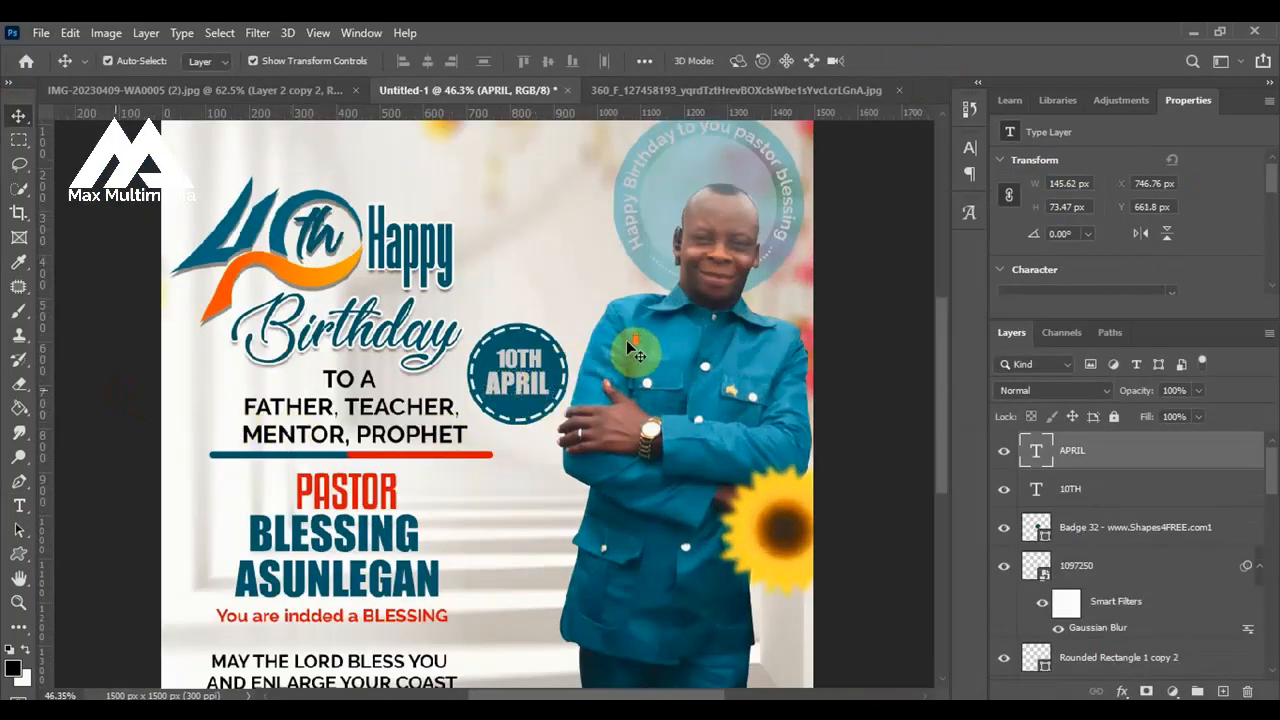
{"action": "scroll", "coordinate": [630, 348], "scroll_direction": "down", "scroll_amount": 2}
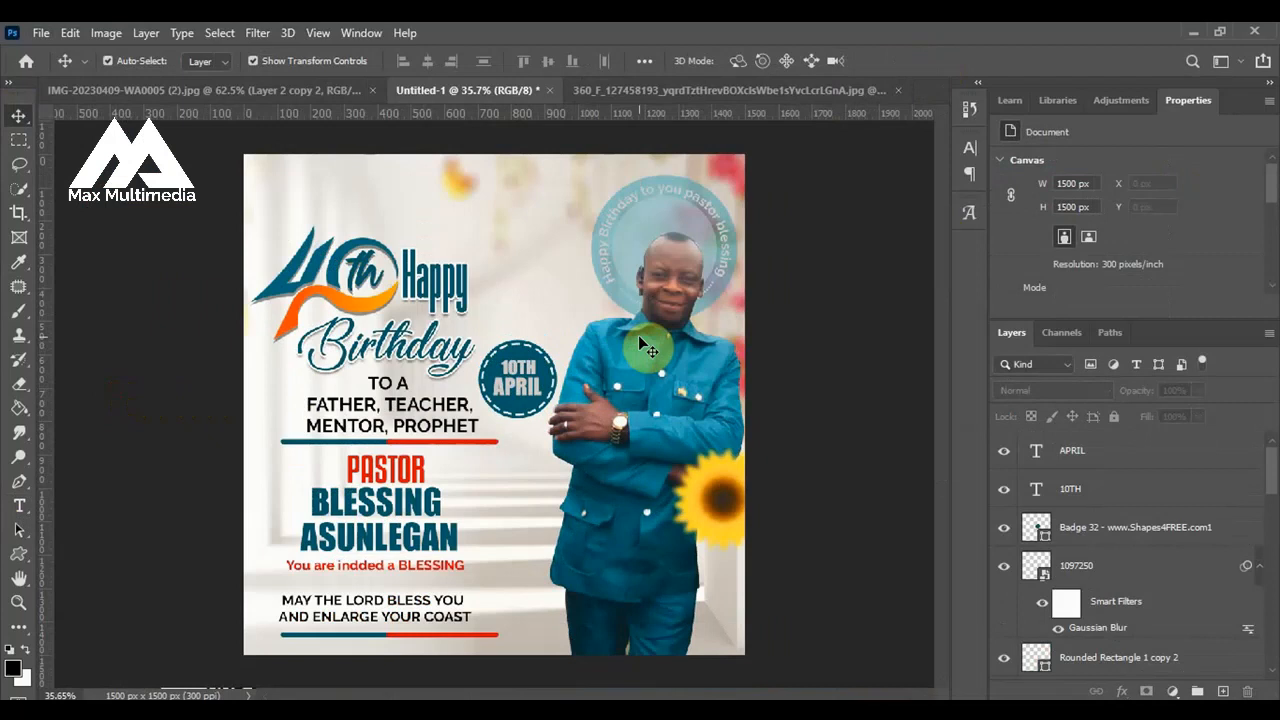